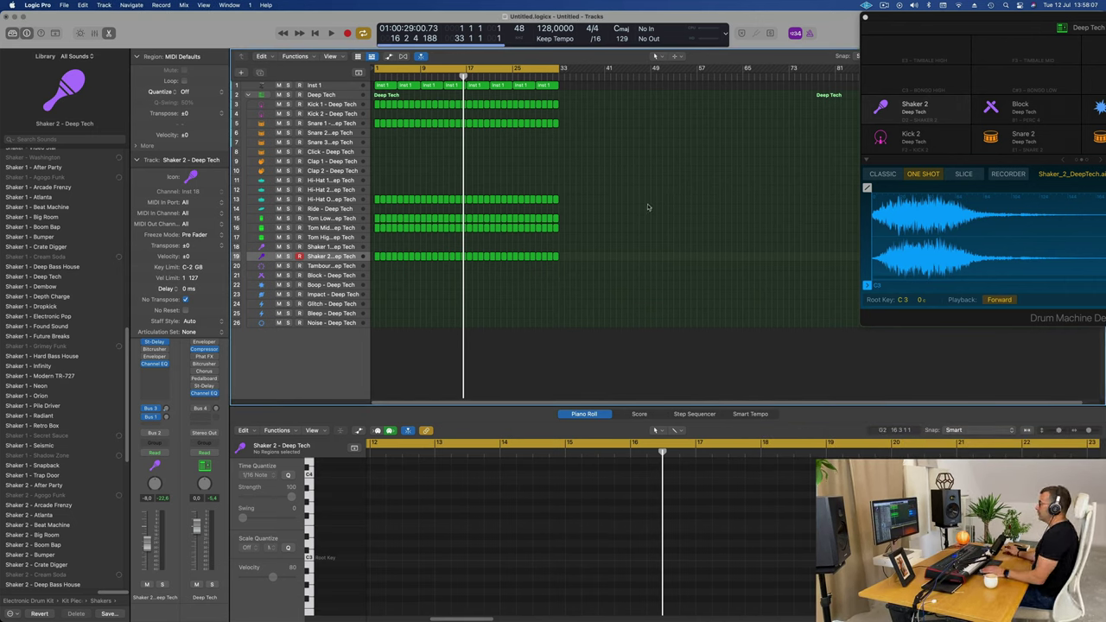
Play the arrangement from the start, and enlarge the selected Inst 1 track using Track Zoom.
key(Return)
key(space)
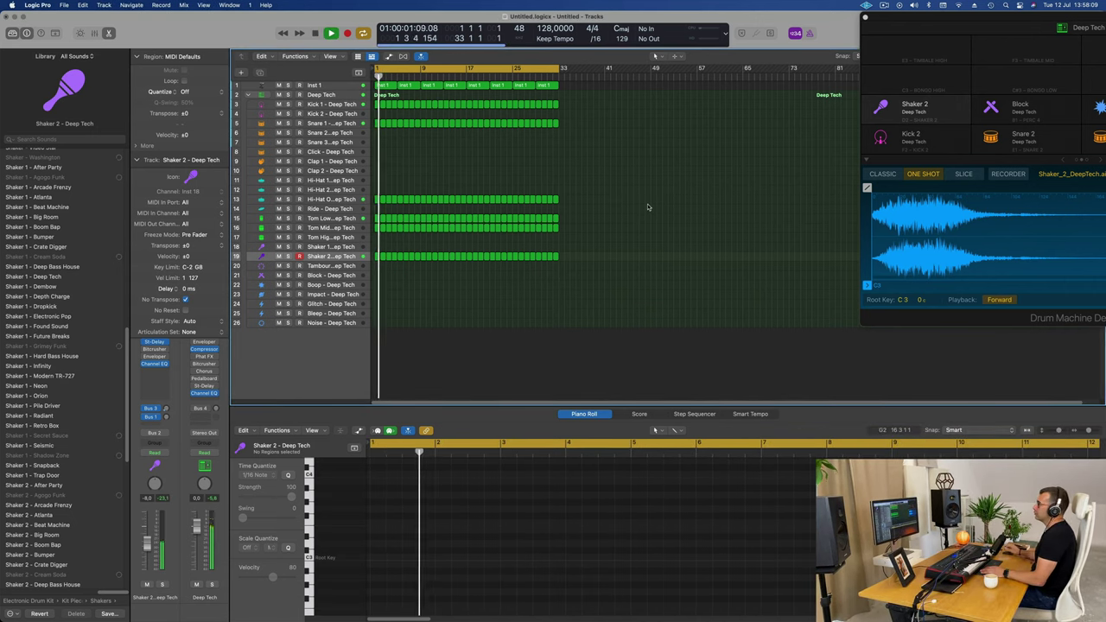
click(339, 87)
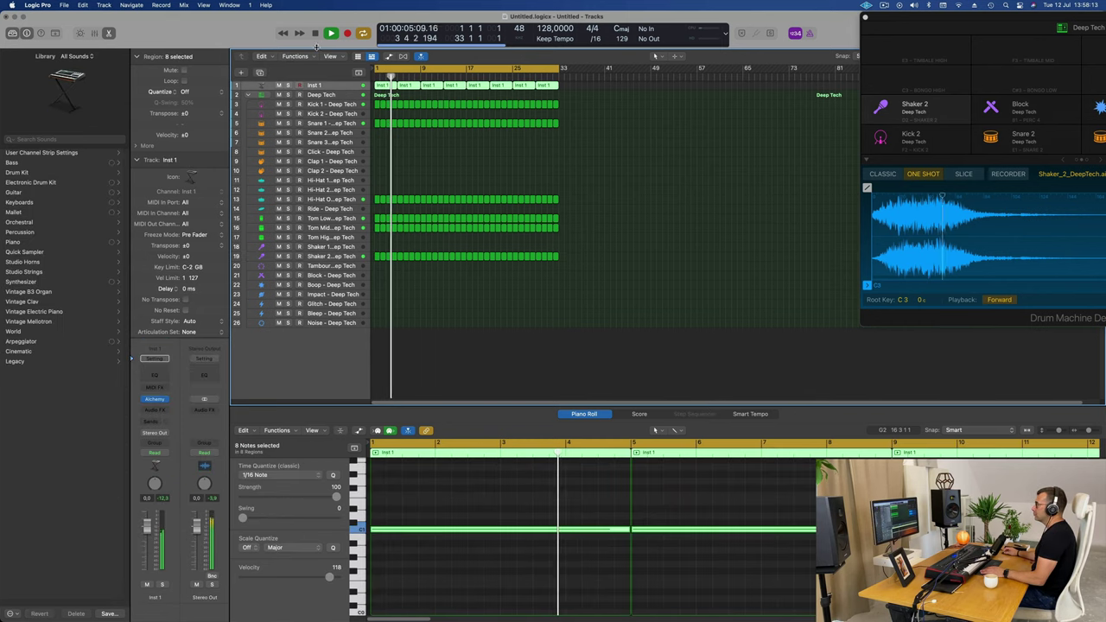
click(55, 34)
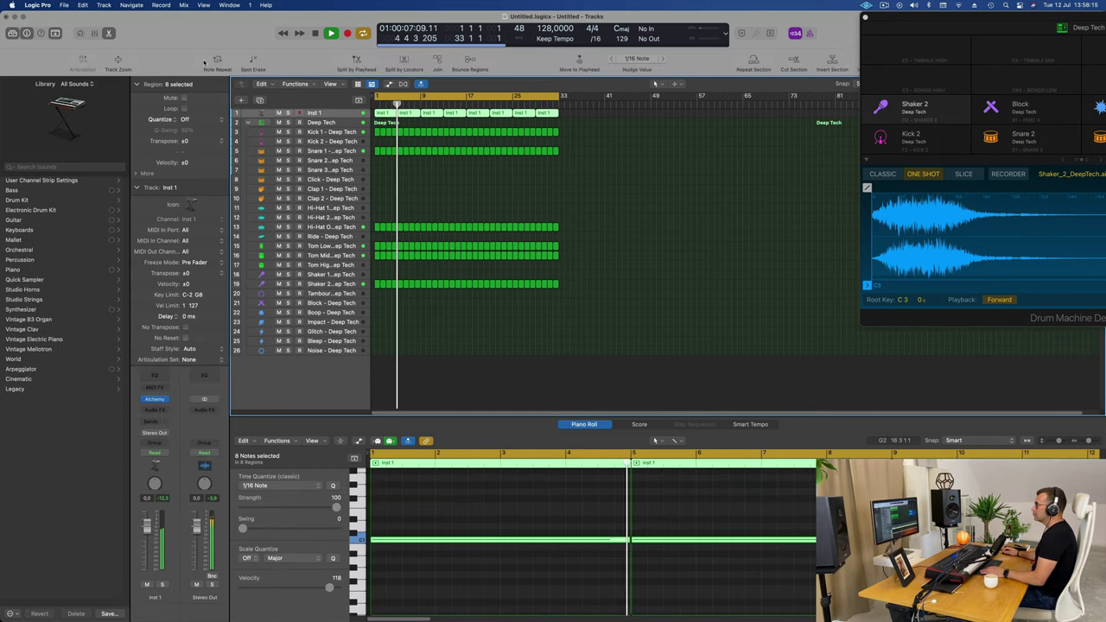
click(118, 62)
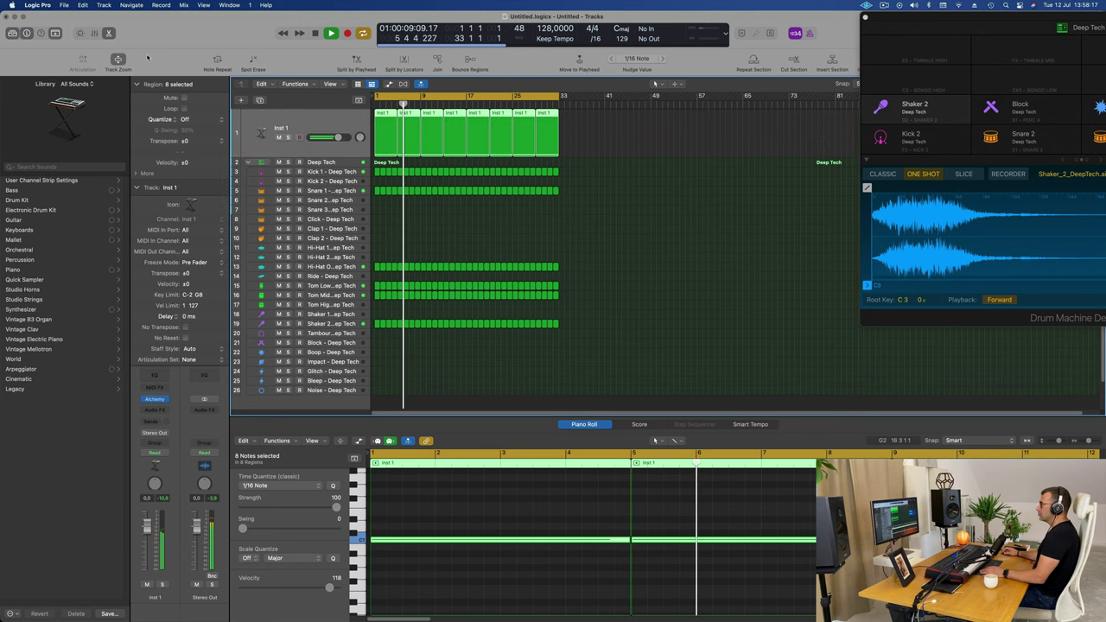
key(space)
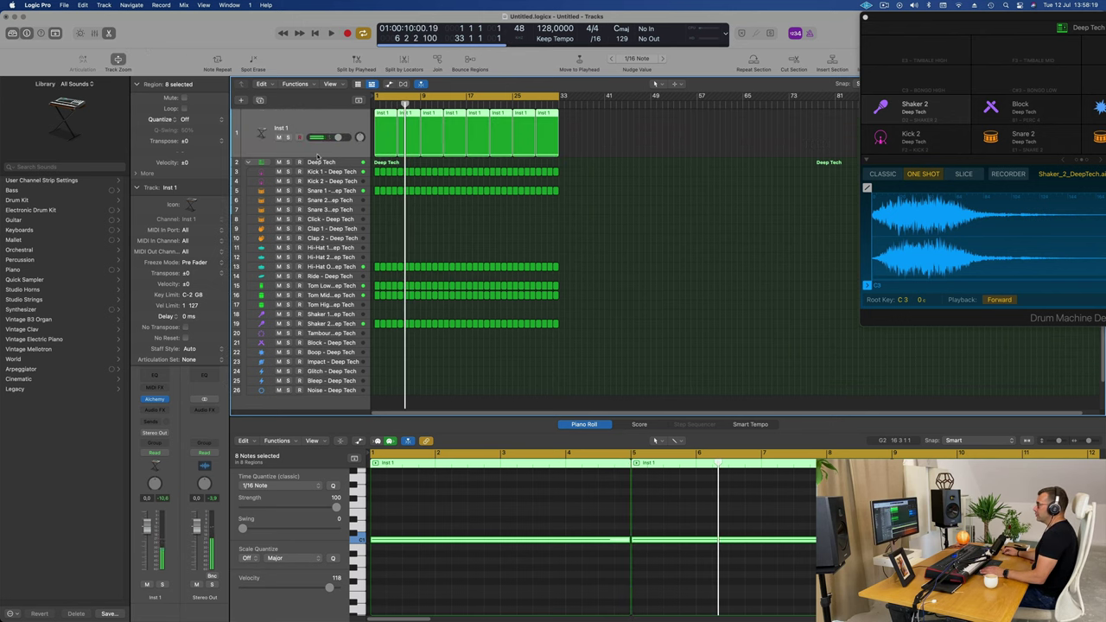
drag(317, 155, 317, 205)
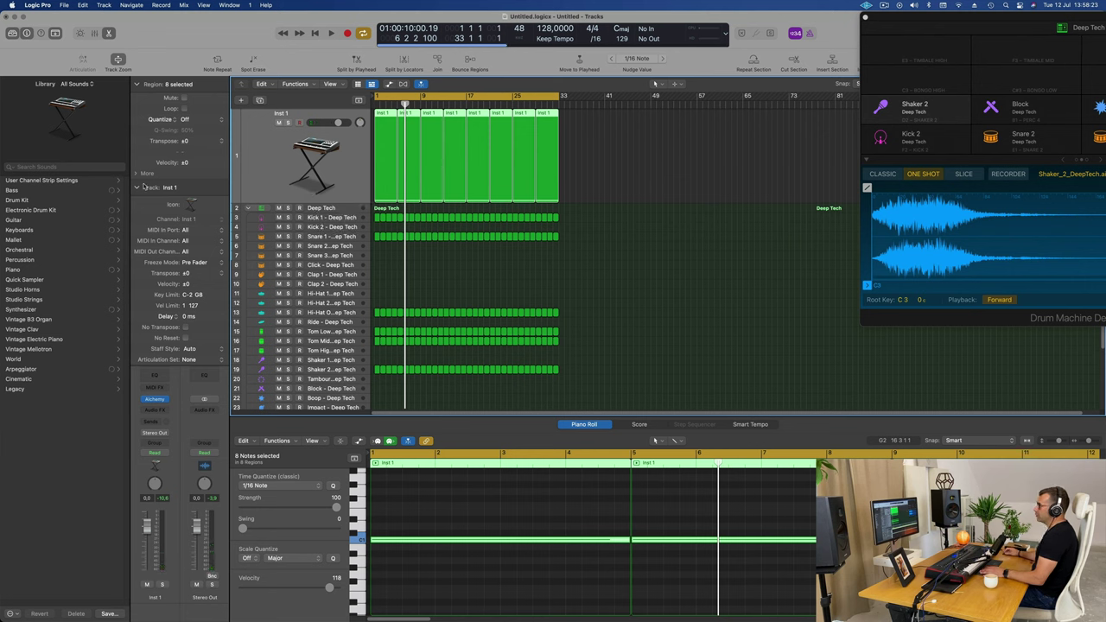
Bring up the Alchemy synth on Inst 1 and set the track's automation mode to Touch.
click(137, 188)
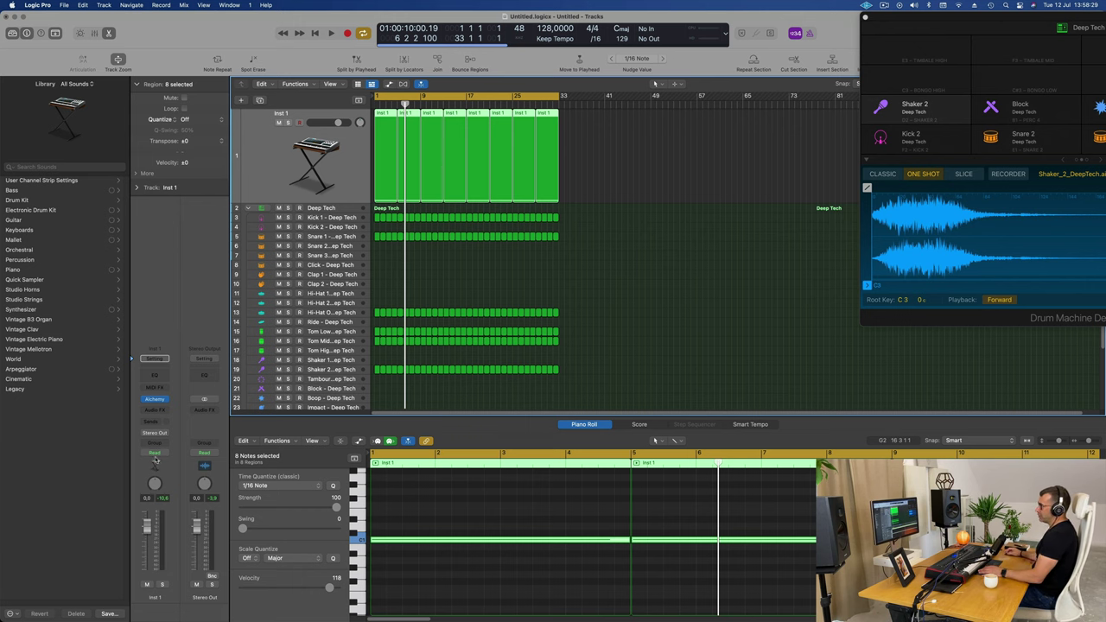
click(153, 400)
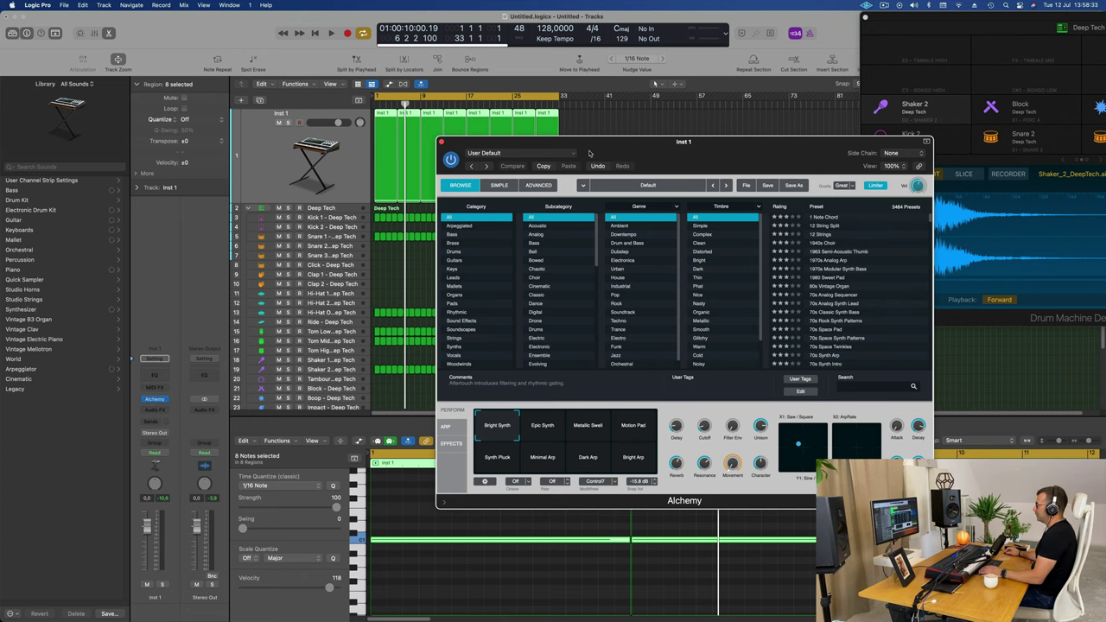
drag(705, 149, 804, 180)
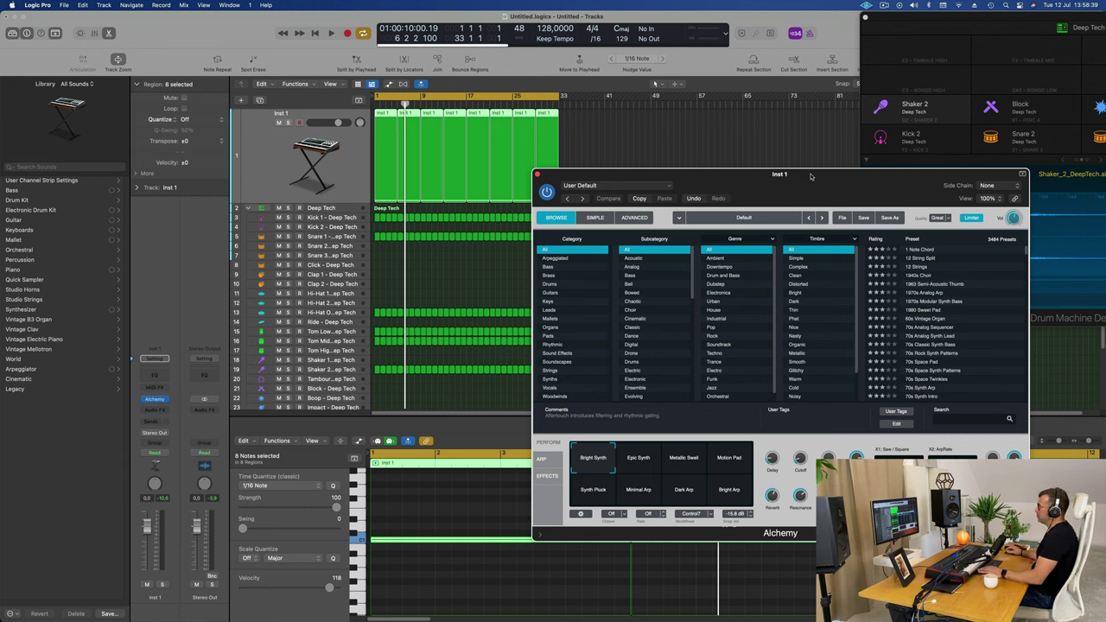
click(249, 176)
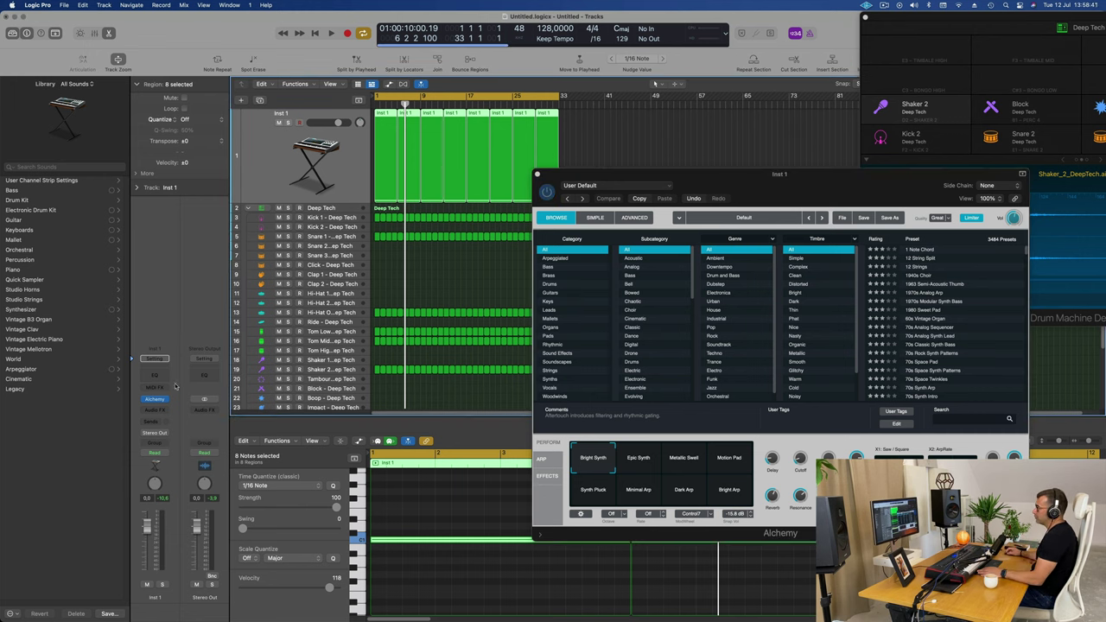
click(156, 453)
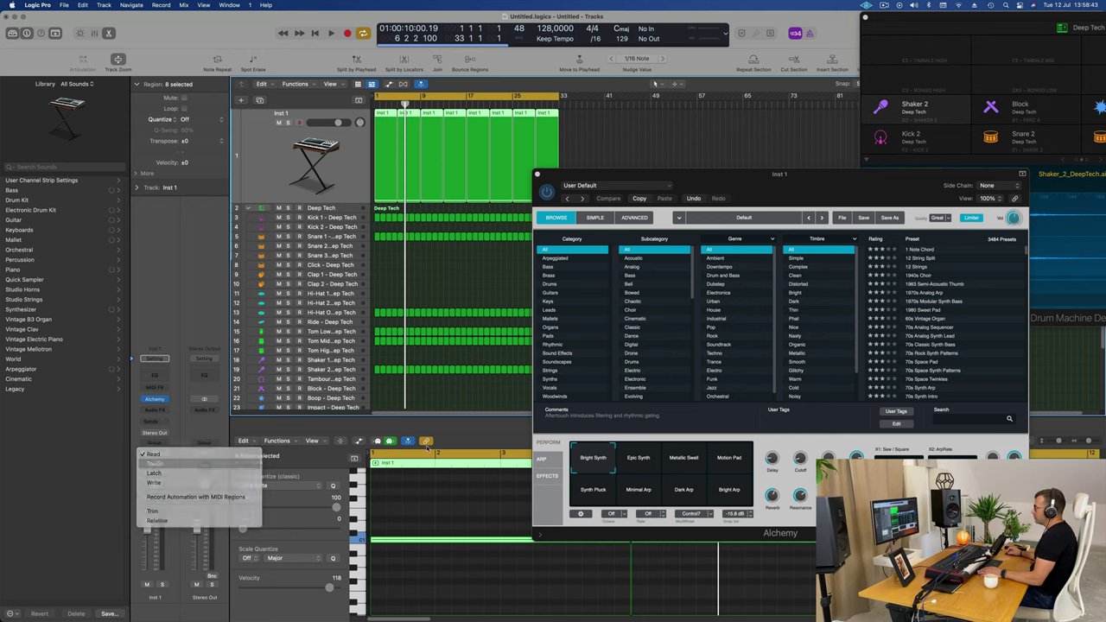
click(172, 473)
Record a small movement of Alchemy's Cutoff knob during playback, and close the synth window.
key(space)
drag(801, 460, 800, 459)
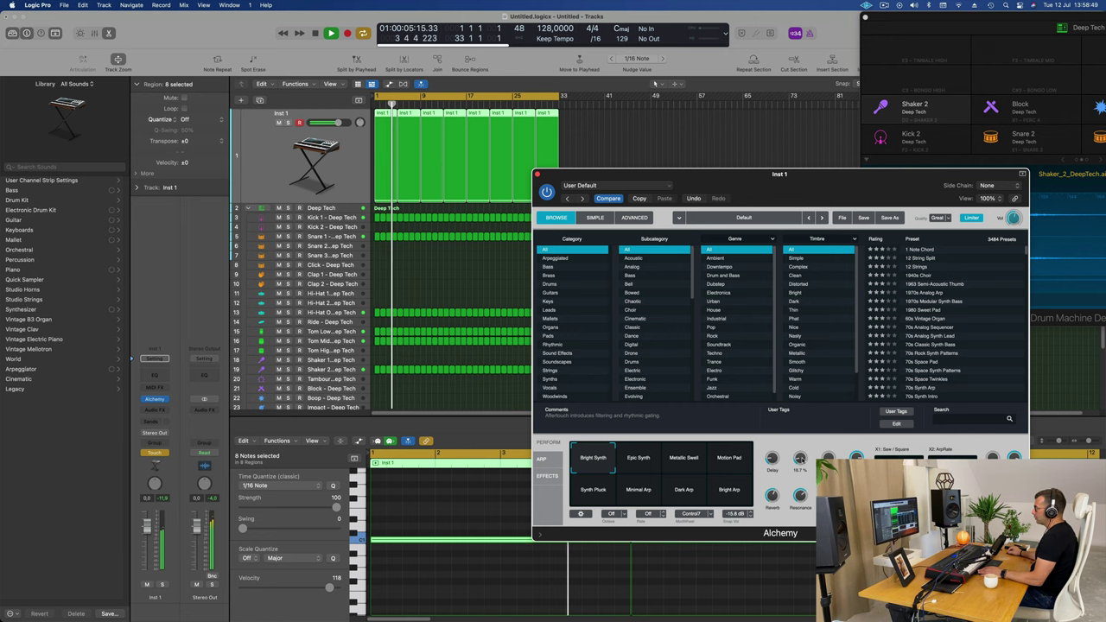
key(space)
click(536, 174)
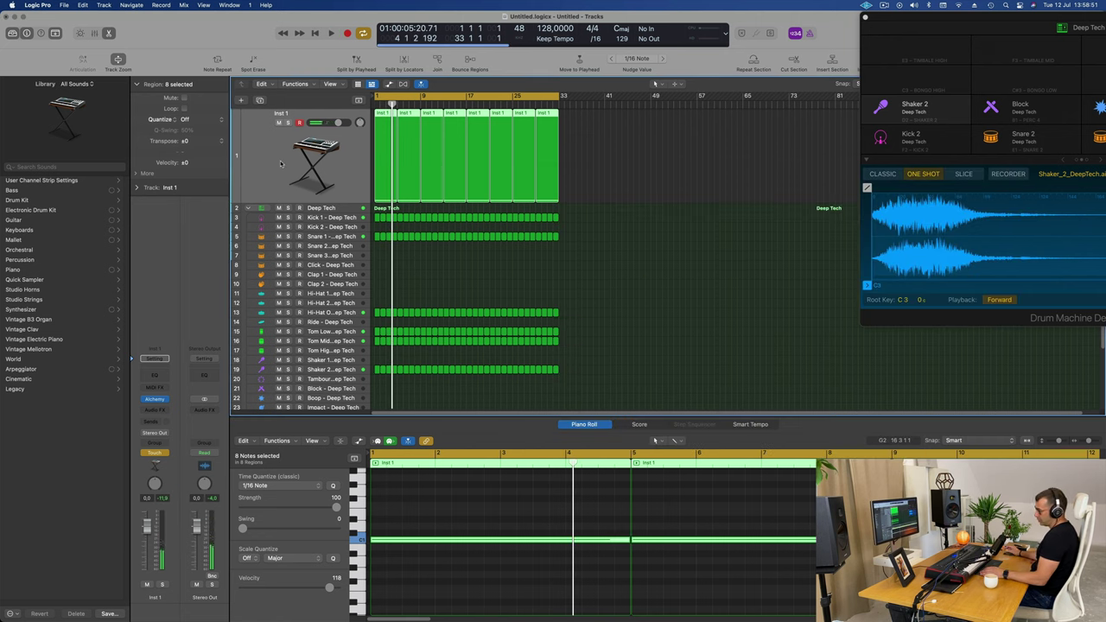
Show track automation, set Inst 1 back to Read mode, and display its Alchemy Cutoff automation.
key(a)
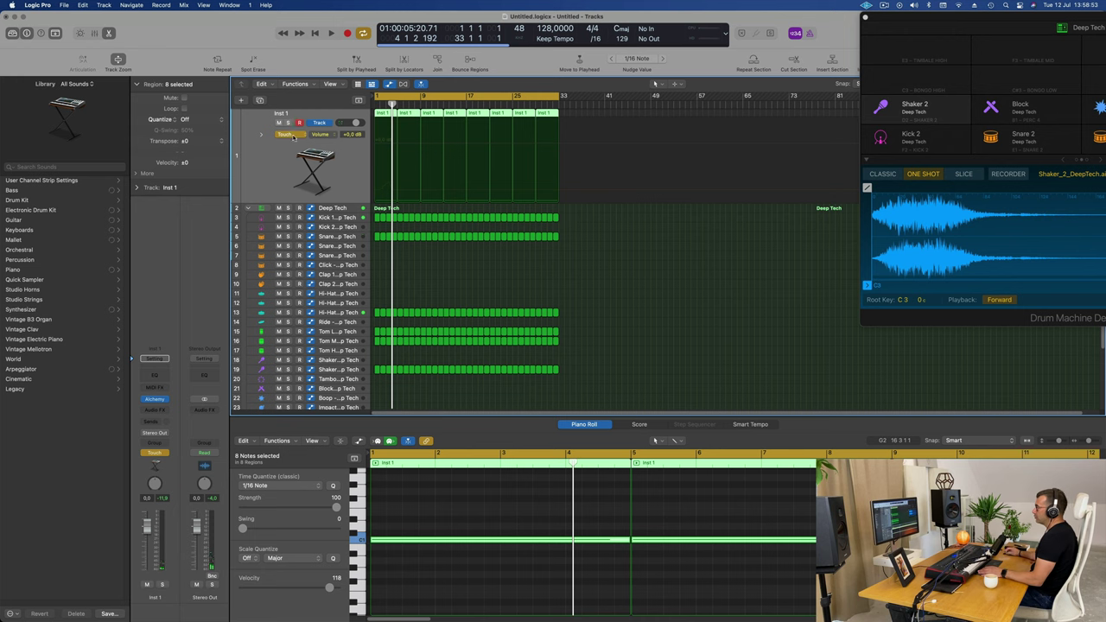
click(292, 135)
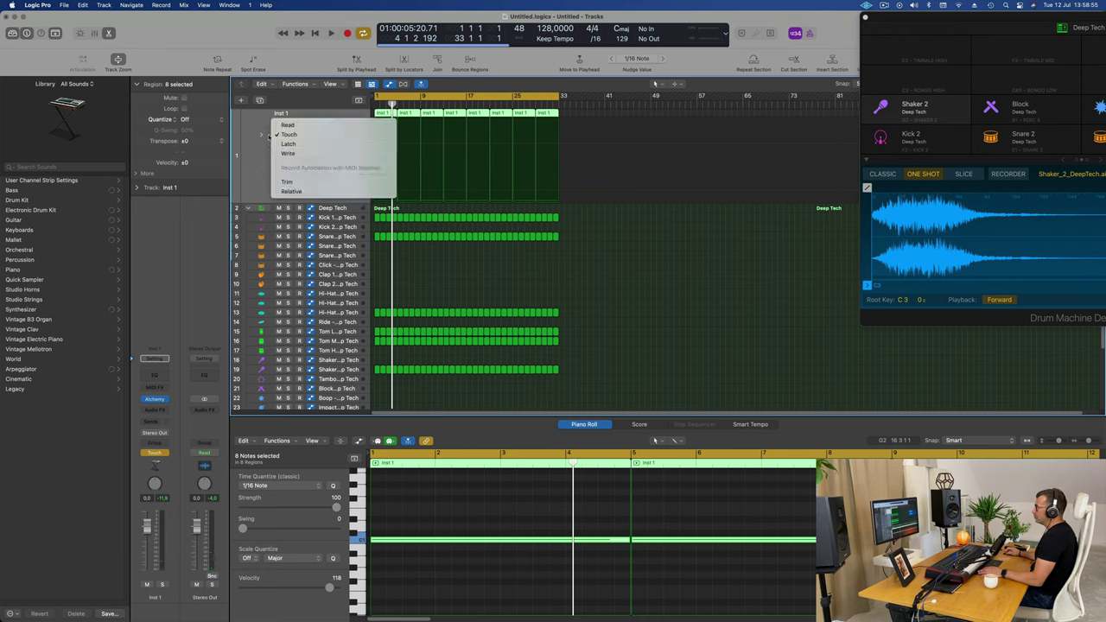
click(288, 124)
click(328, 137)
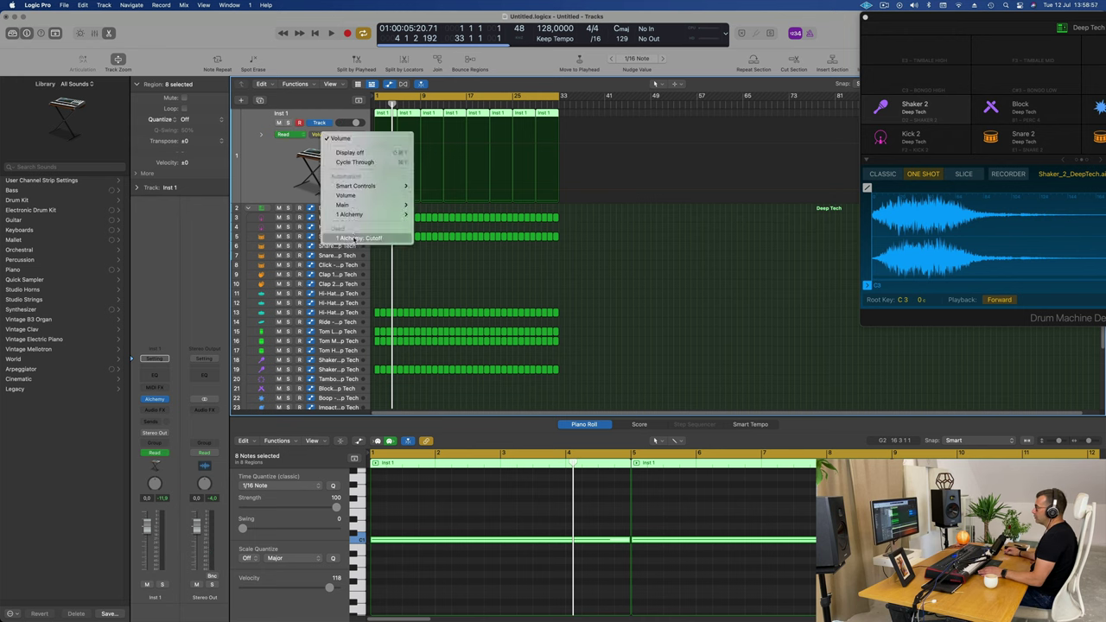
click(356, 238)
Shape the Inst 1 Cutoff automation over bars 1 to 17, alternating between about 14% and 23% every four bars, and audition it.
mouse_move(392, 191)
mouse_down()
mouse_move(373, 190)
mouse_move(465, 192)
mouse_up()
key(space)
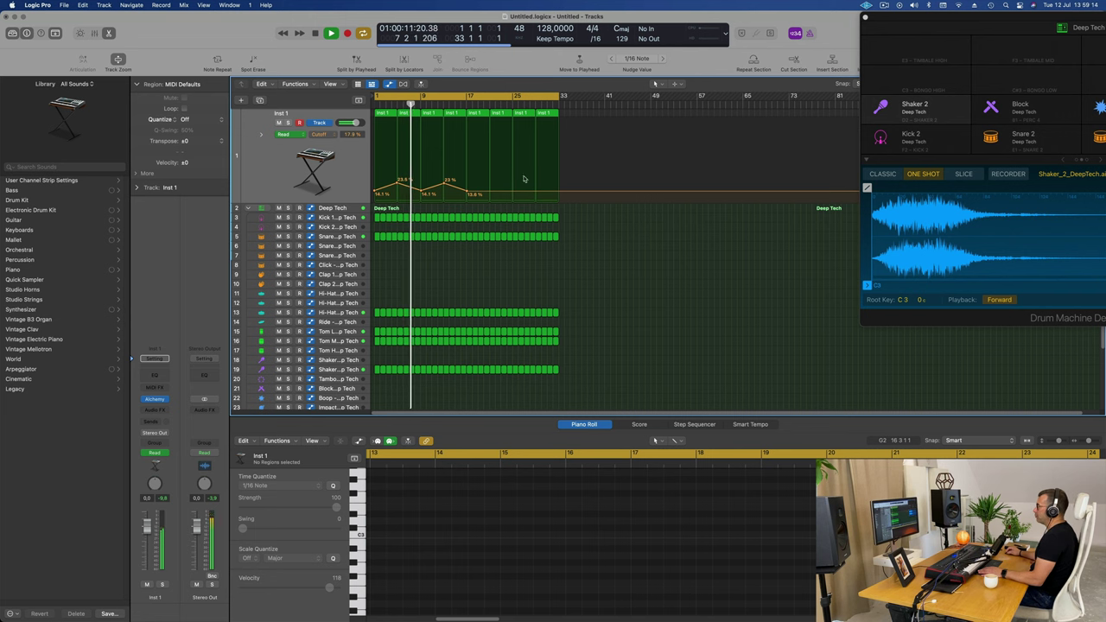
key(space)
Repeat the first four Inst 1 regions with their Cutoff automation over bars 17 to 33, and play from the start.
drag(523, 118, 381, 118)
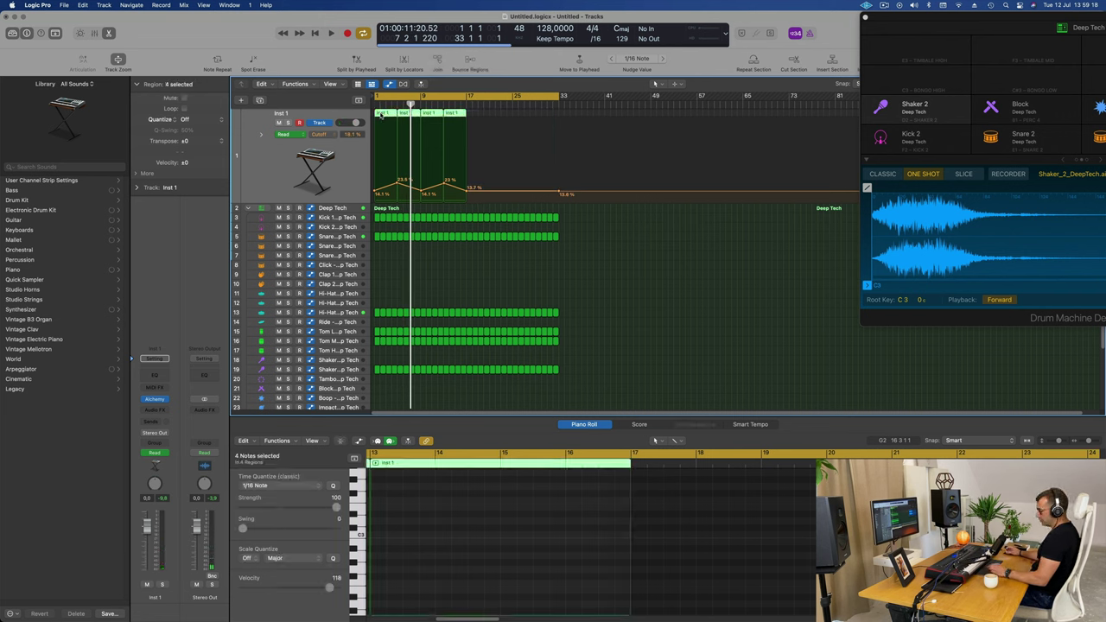
key(super+r)
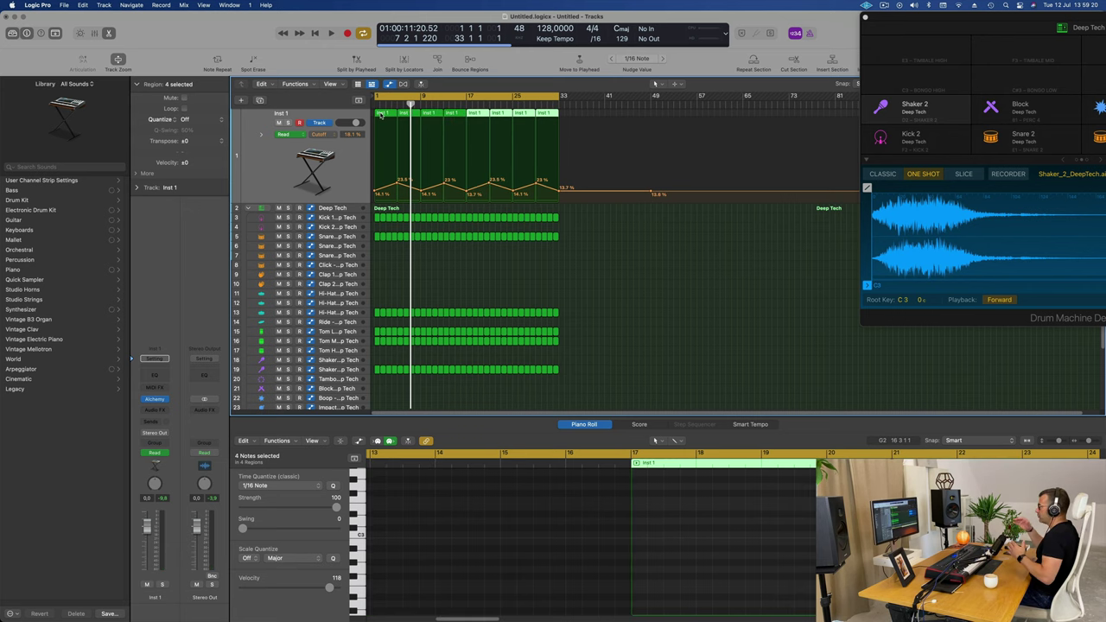
key(space)
click(273, 180)
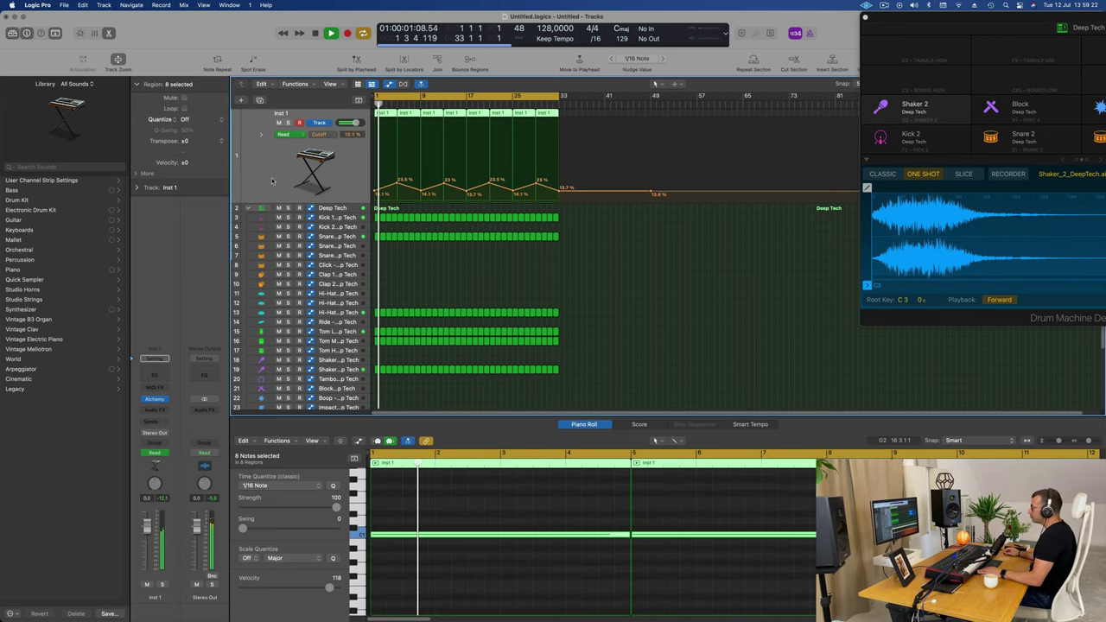
key(Return)
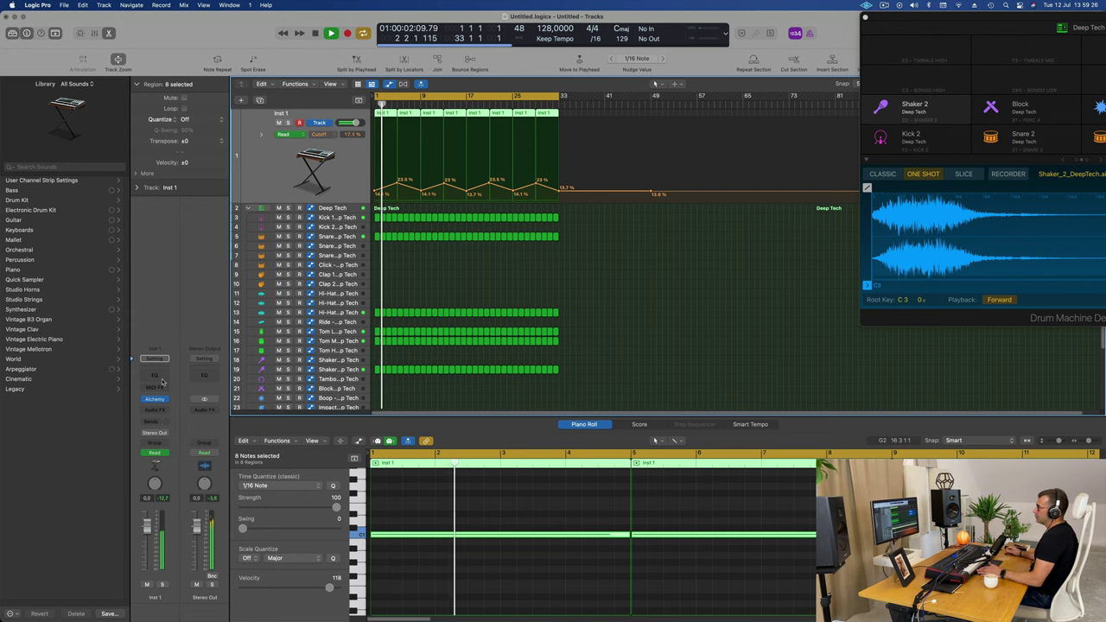
Add a Channel EQ and a stereo Compressor to the Inst 1 channel strip.
click(154, 375)
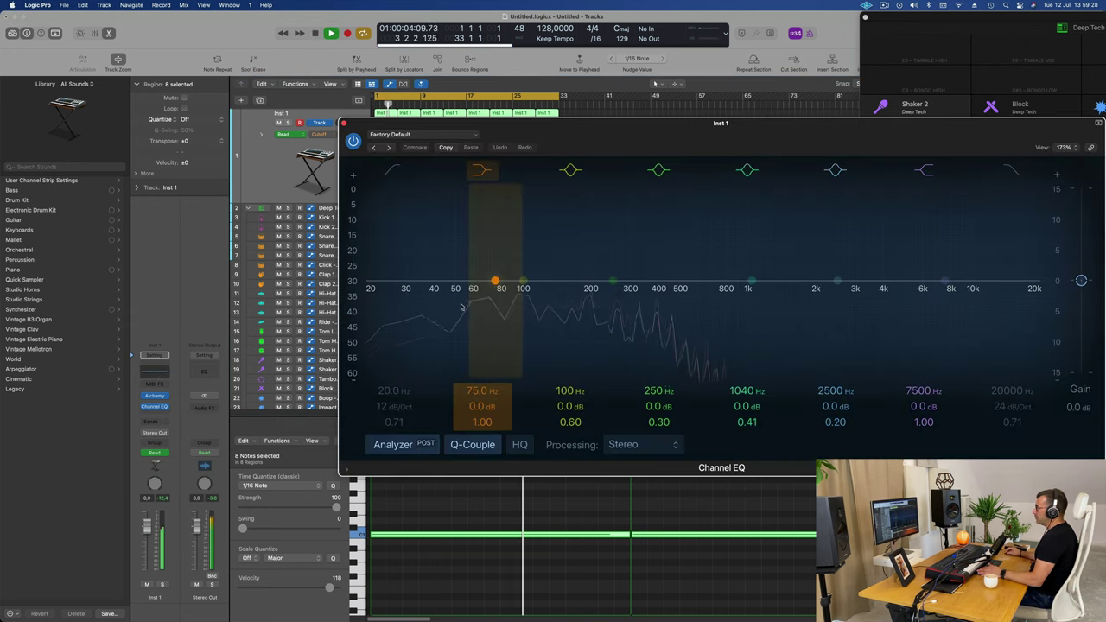
drag(536, 123, 693, 130)
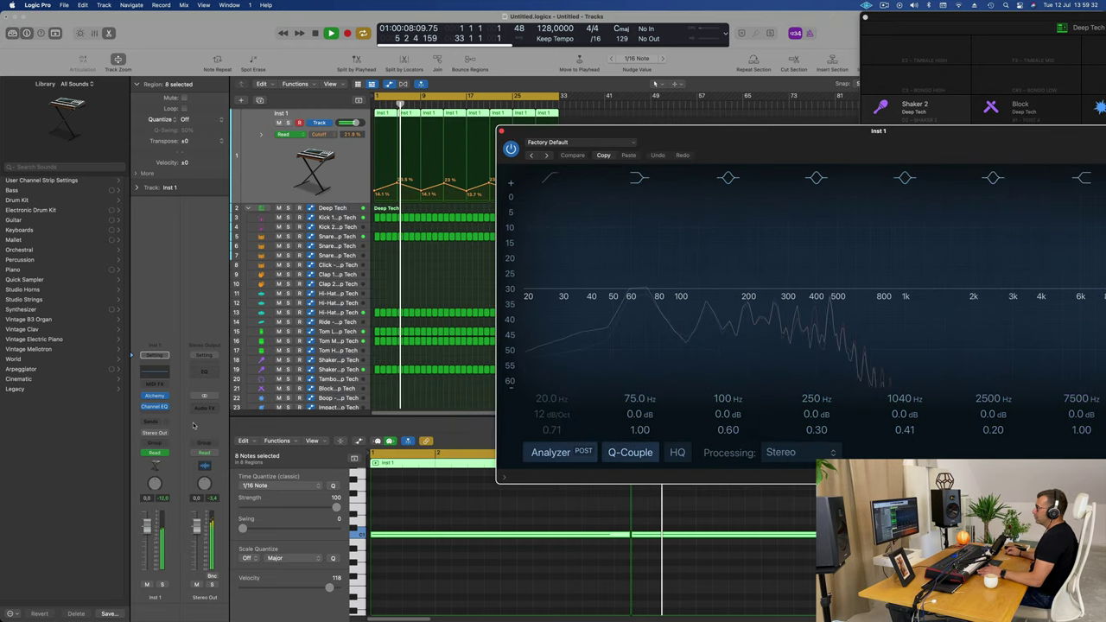
click(160, 415)
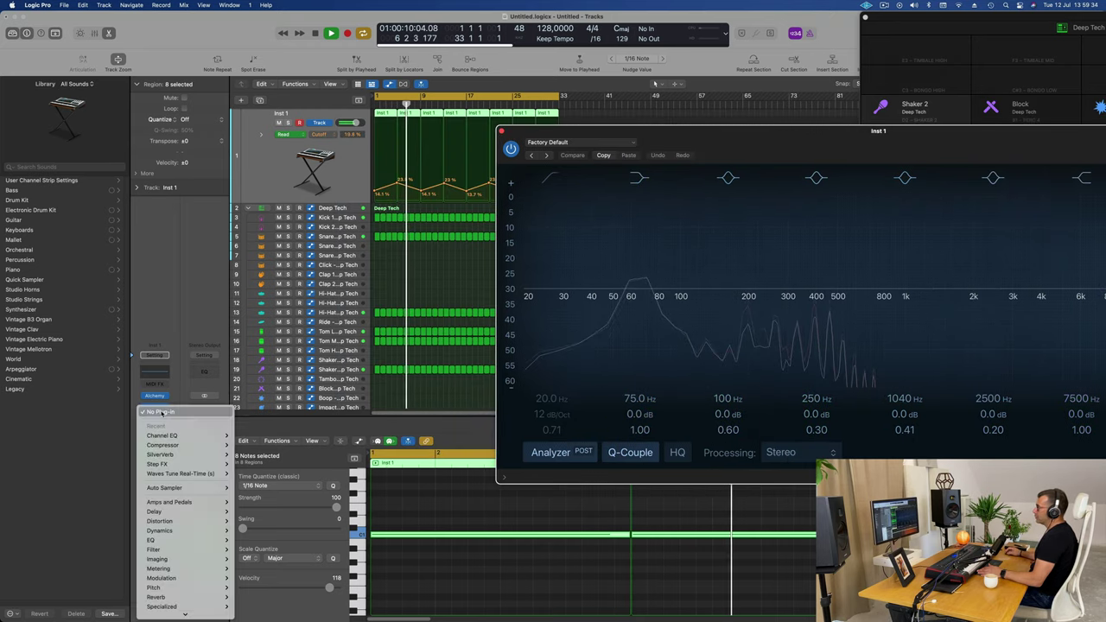
mouse_move(178, 444)
click(246, 445)
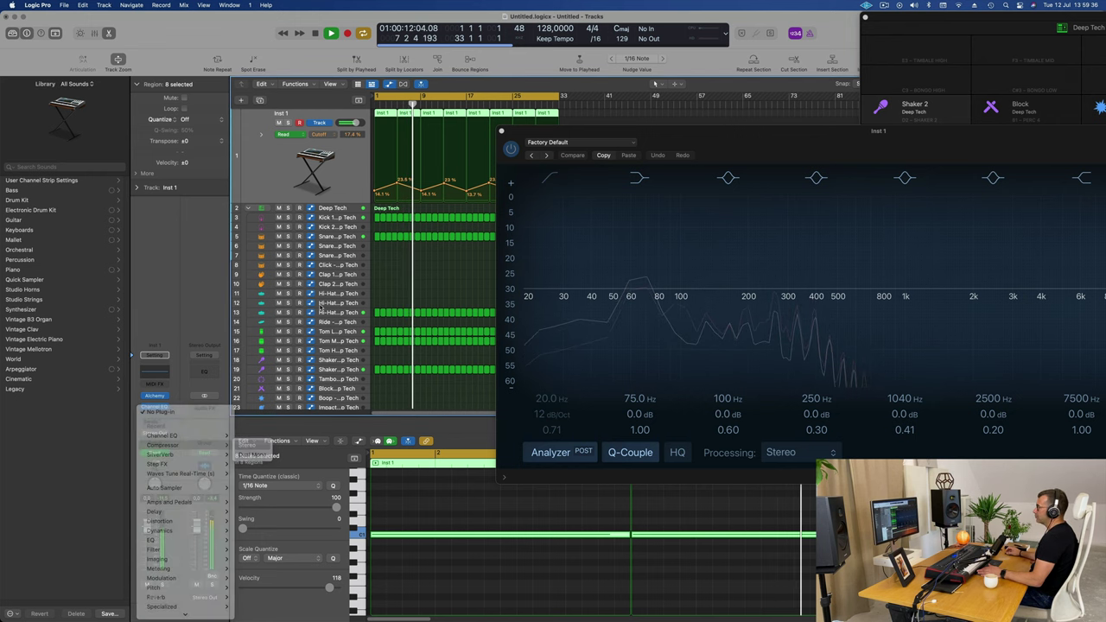
drag(652, 122, 560, 113)
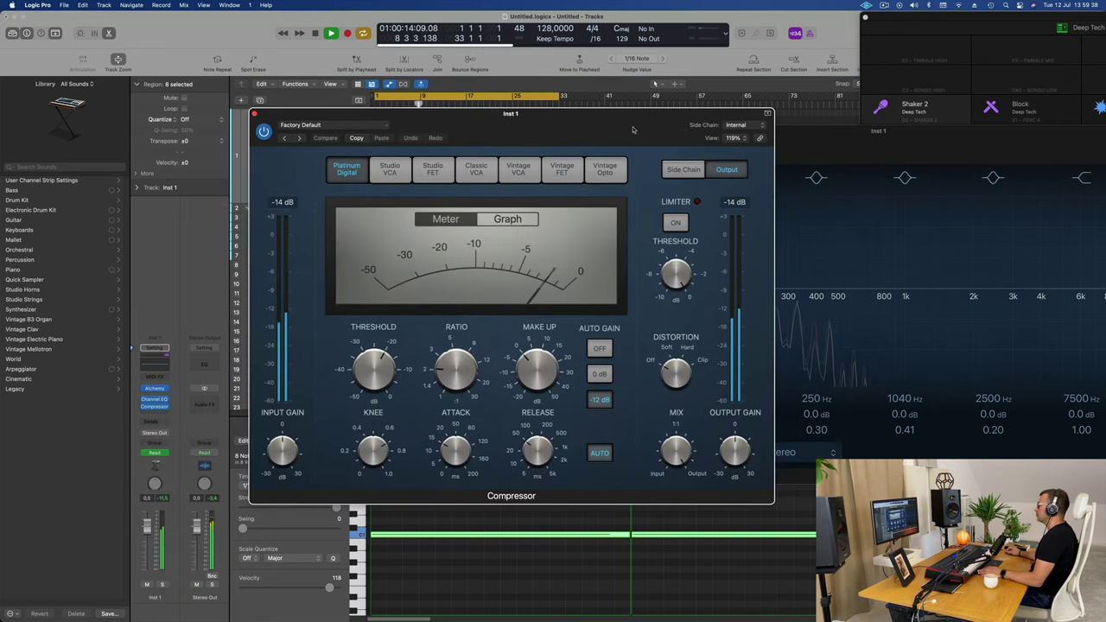
Set the Compressor's side chain source on Inst 1 to Inst 2.
click(737, 125)
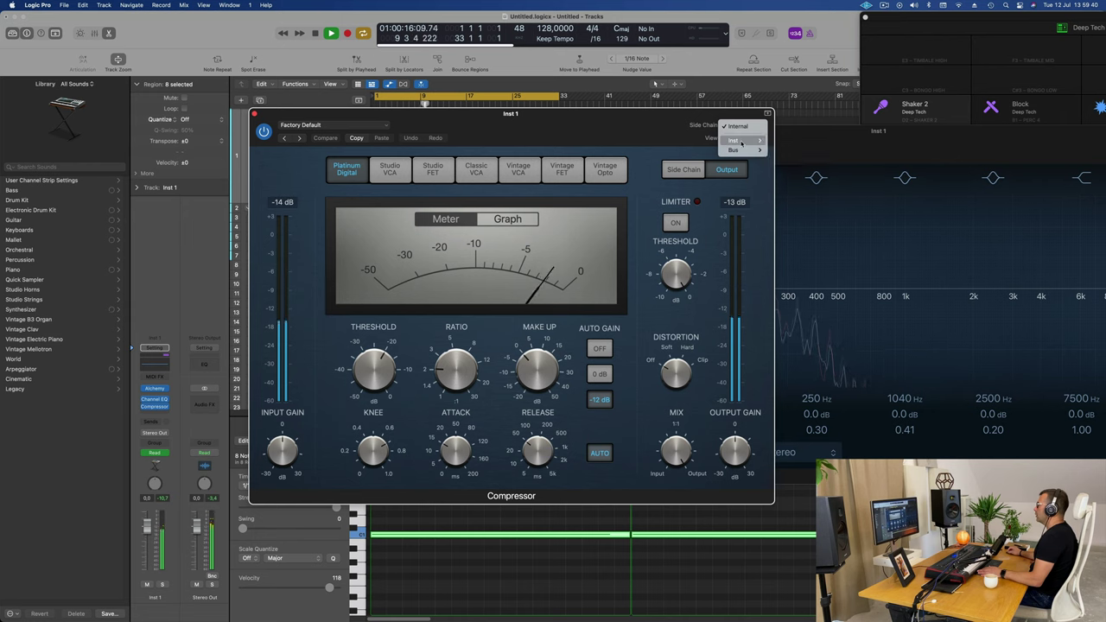
mouse_move(744, 140)
click(807, 140)
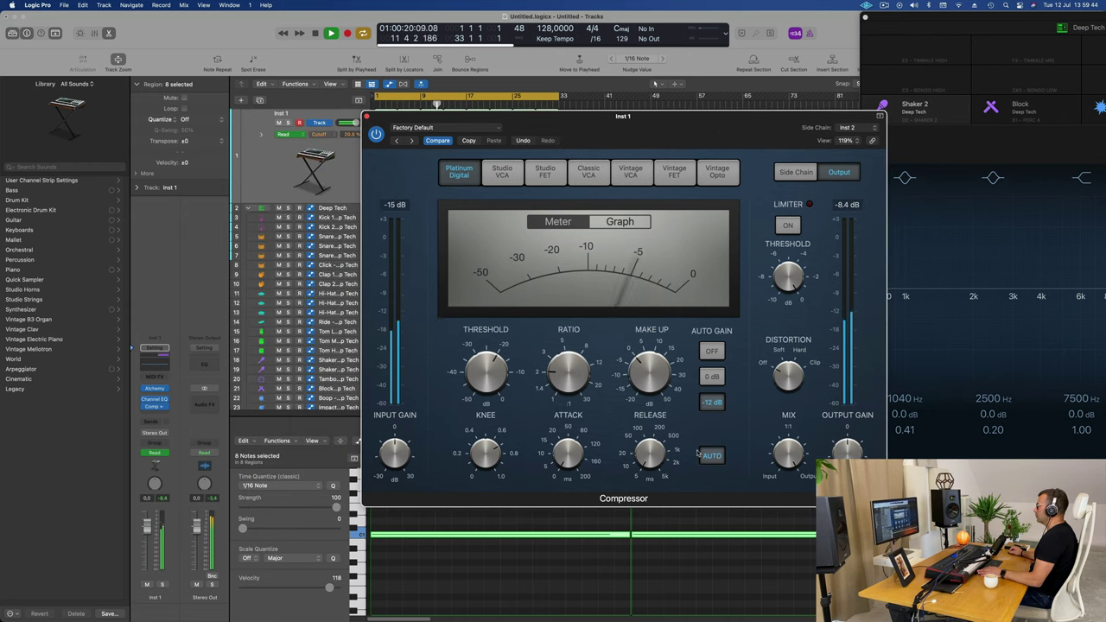
Turn off the Compressor's auto release, and set its ratio to 4.1:1 and threshold to -23.0 dB.
mouse_move(557, 375)
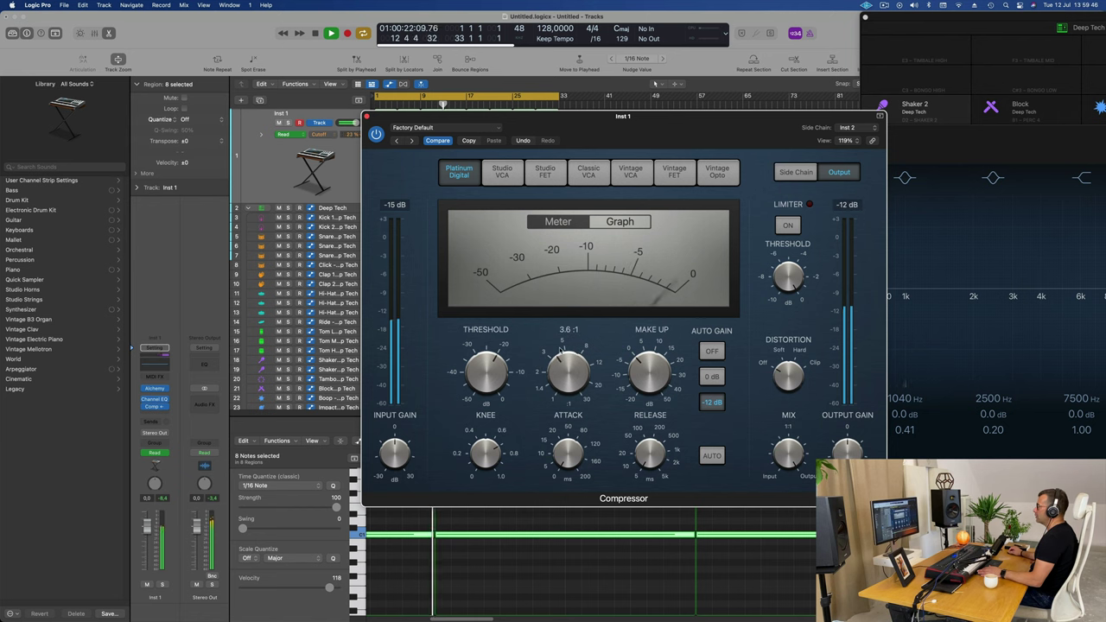
drag(562, 350, 561, 346)
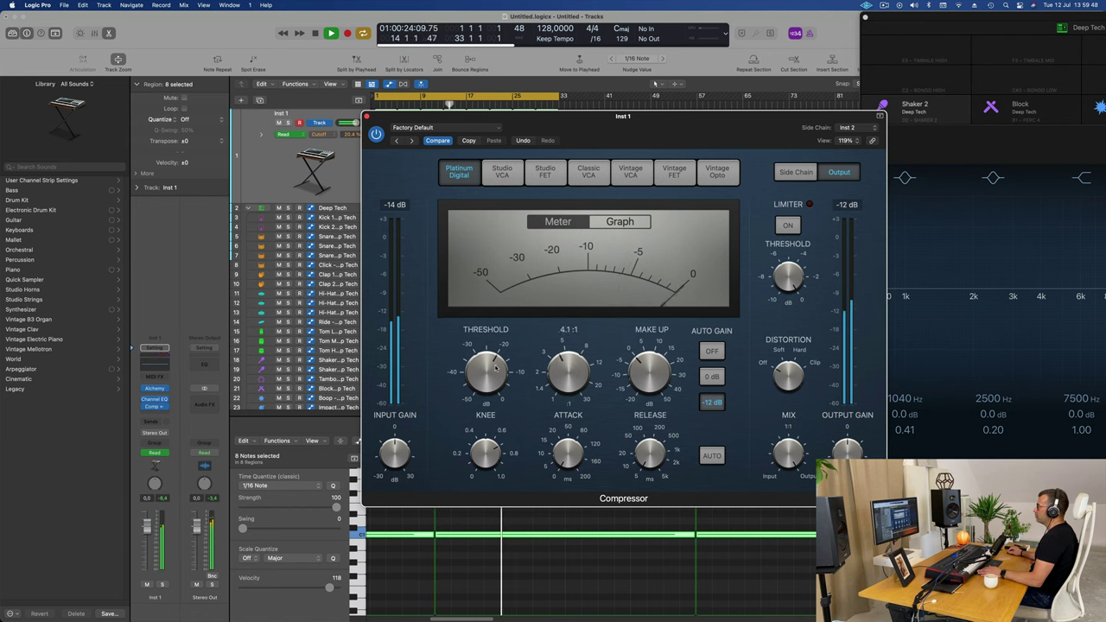
mouse_move(494, 377)
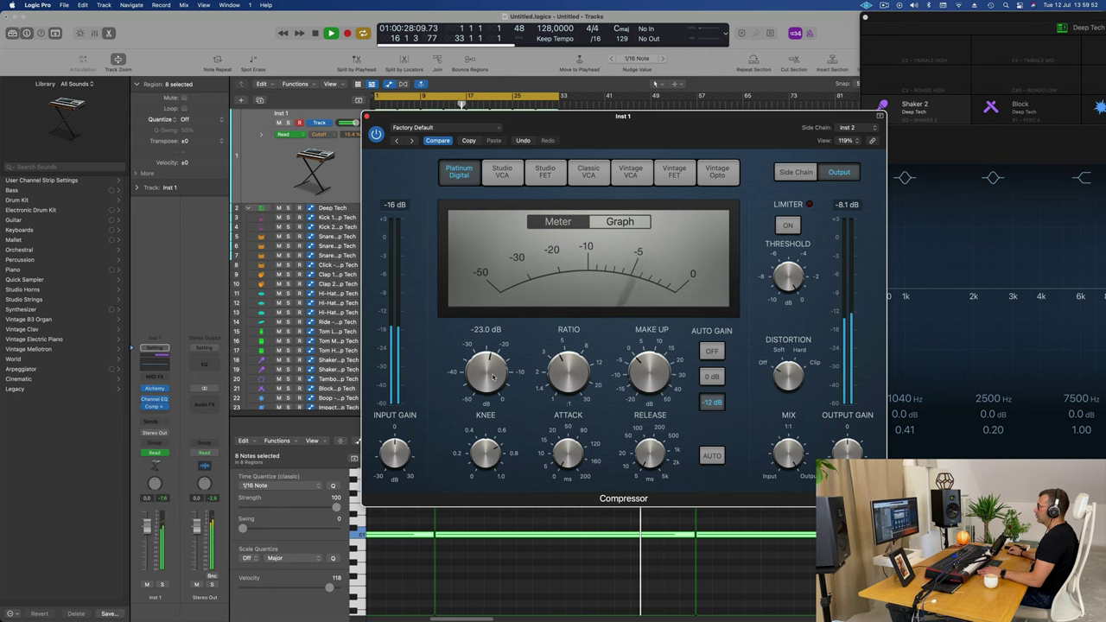
Check the Compressor's graph display, return to the meter, and close the Compressor and Channel EQ windows.
click(622, 222)
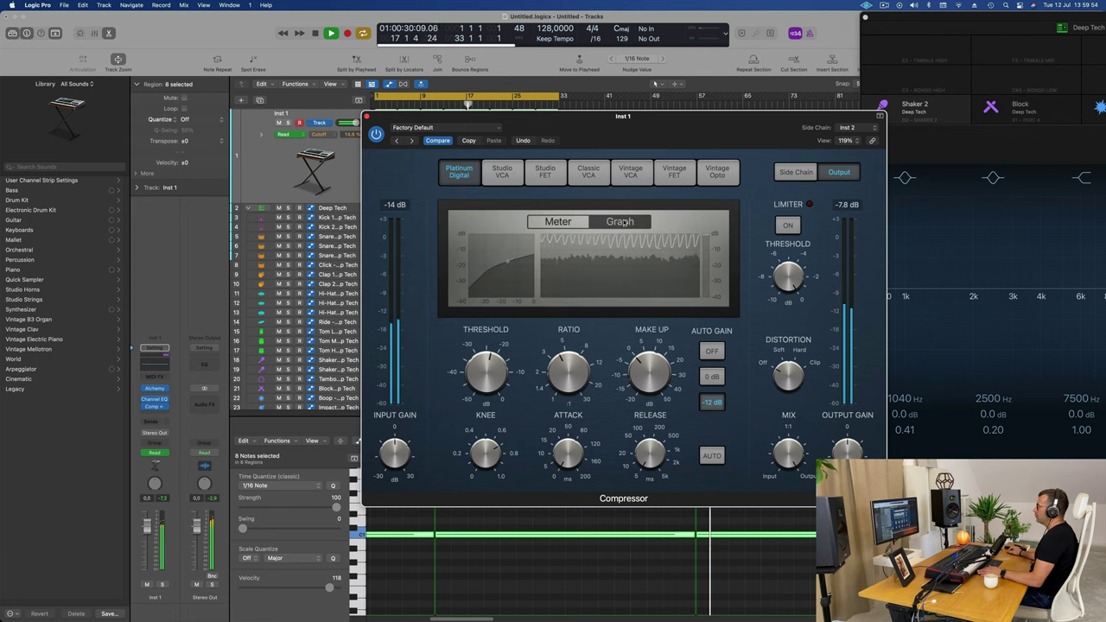
click(558, 221)
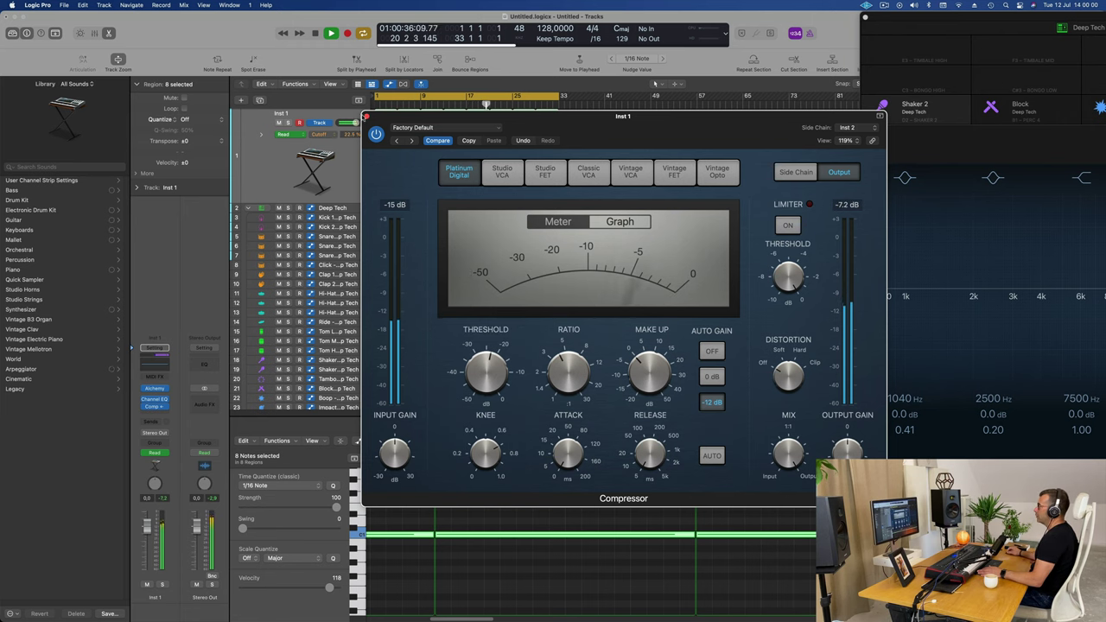
click(366, 116)
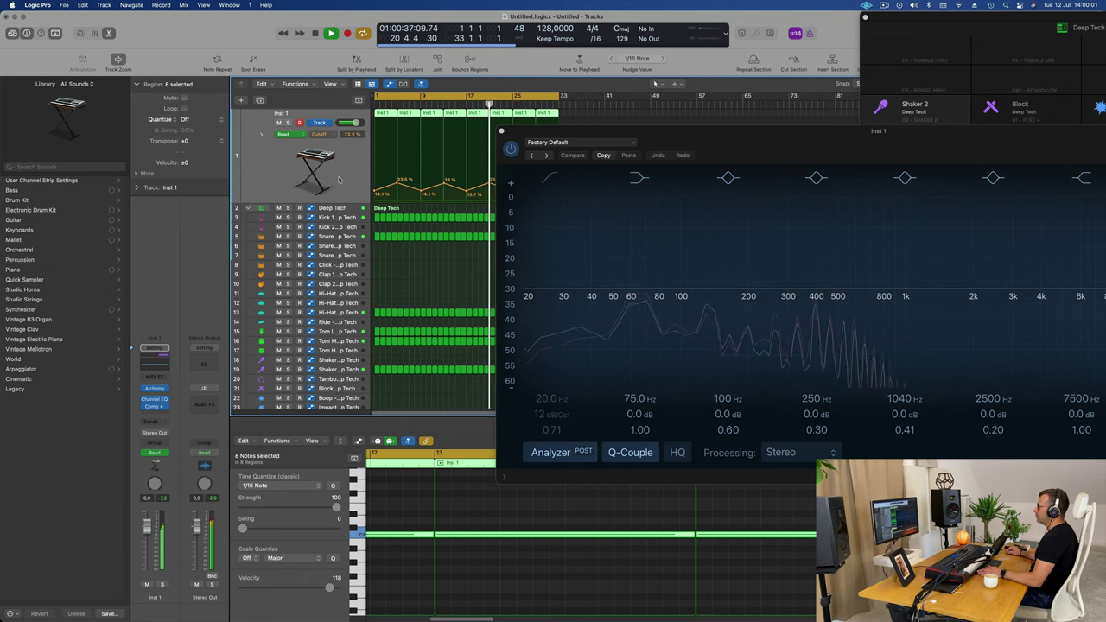
click(502, 132)
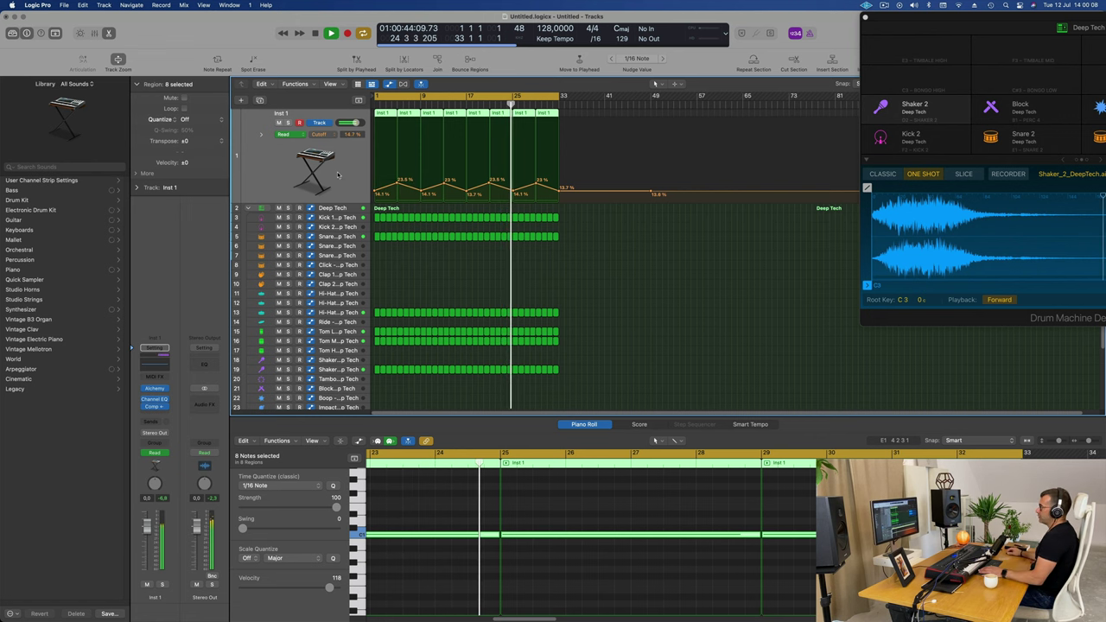
Duplicate the Inst 1 track with its settings, copy its first four-bar region onto the new track, and stop playback.
click(260, 100)
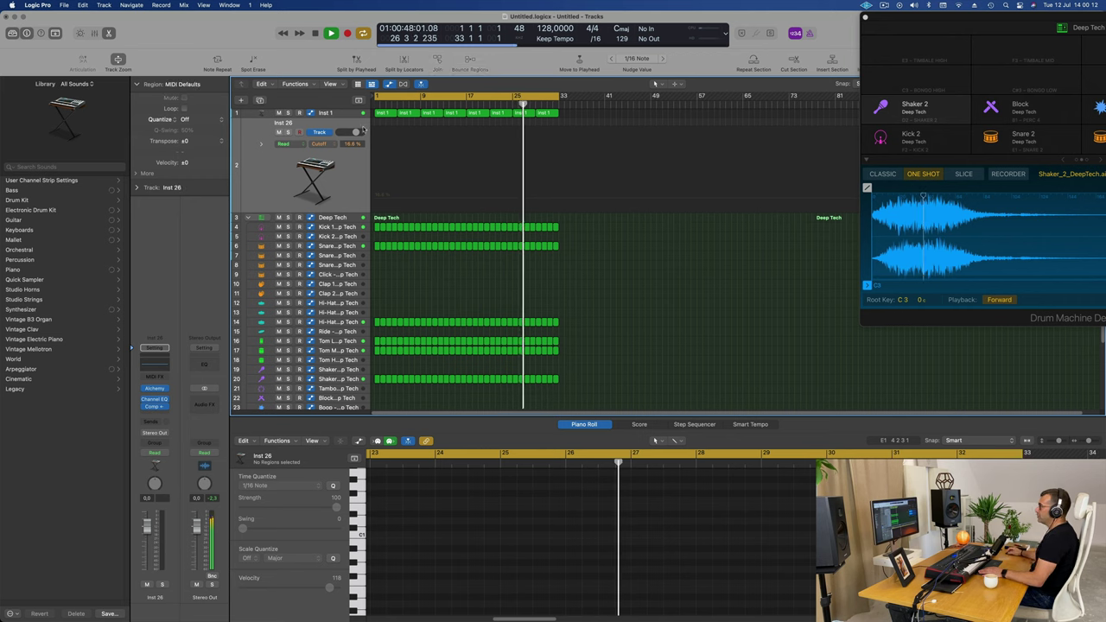
drag(388, 116, 389, 142)
key(space)
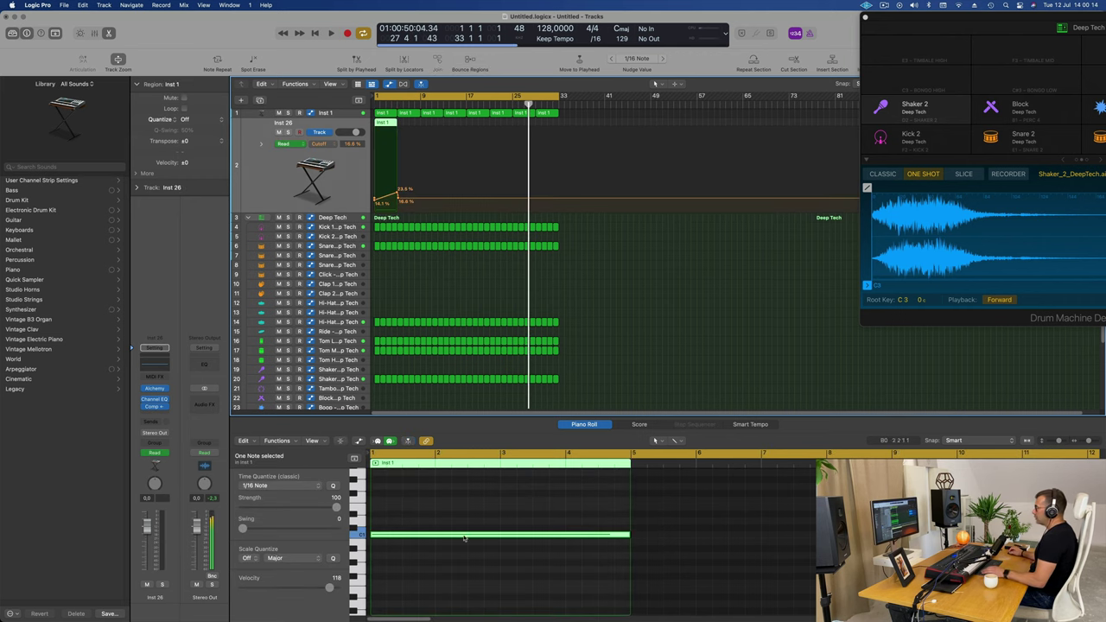
Shorten the copied C1 note and duplicate it into a four-note pattern within bar 1, and delete the new track's automation.
drag(628, 538, 386, 550)
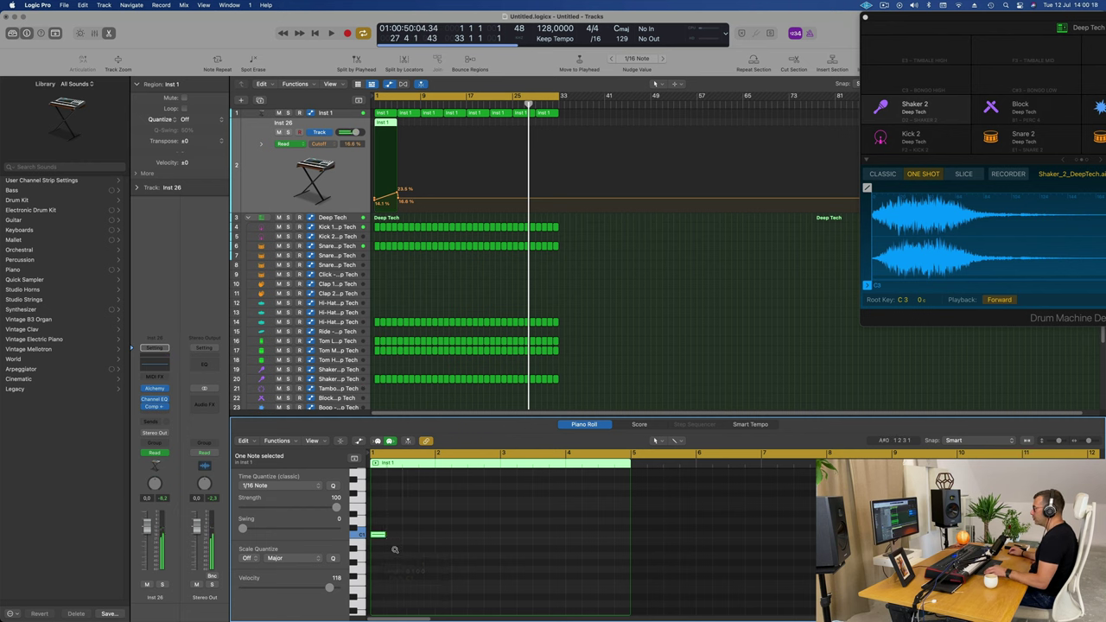
scroll(395, 550, right, 5)
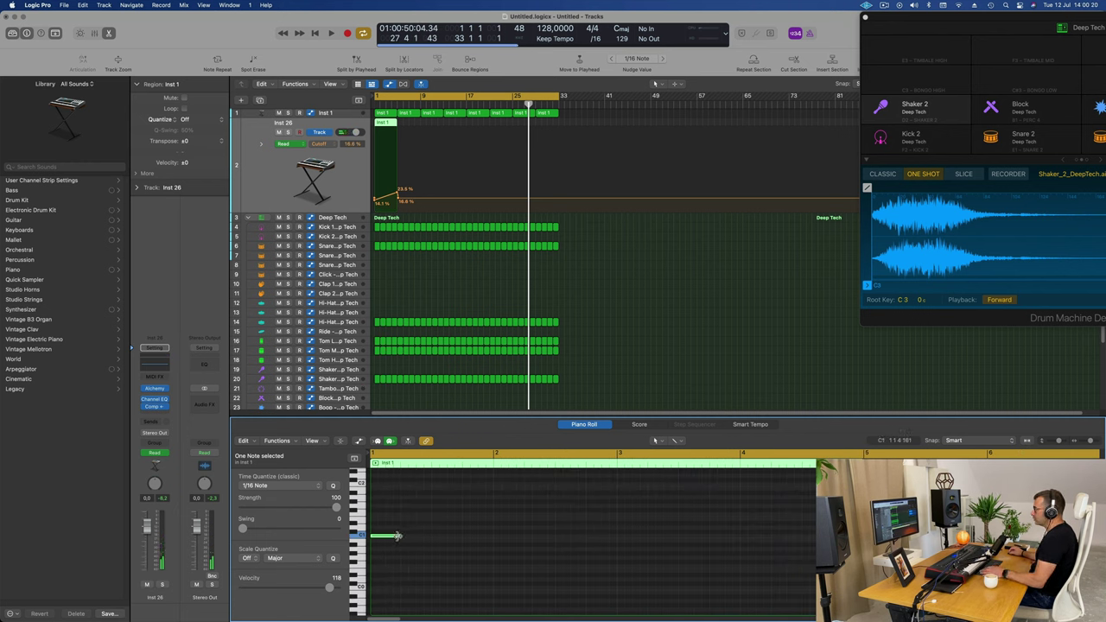
drag(398, 537, 443, 541)
key(ctrl+super+BackSpace)
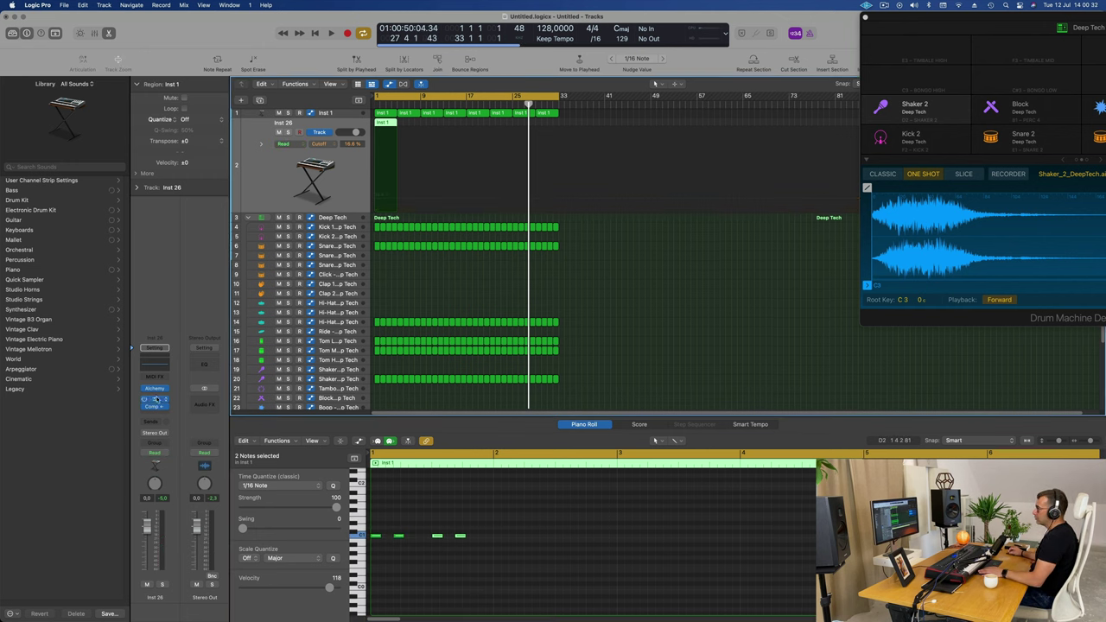
Load the 70s Classic Synth Bass preset from the Bass category into the Inst 26 track's Alchemy.
click(154, 388)
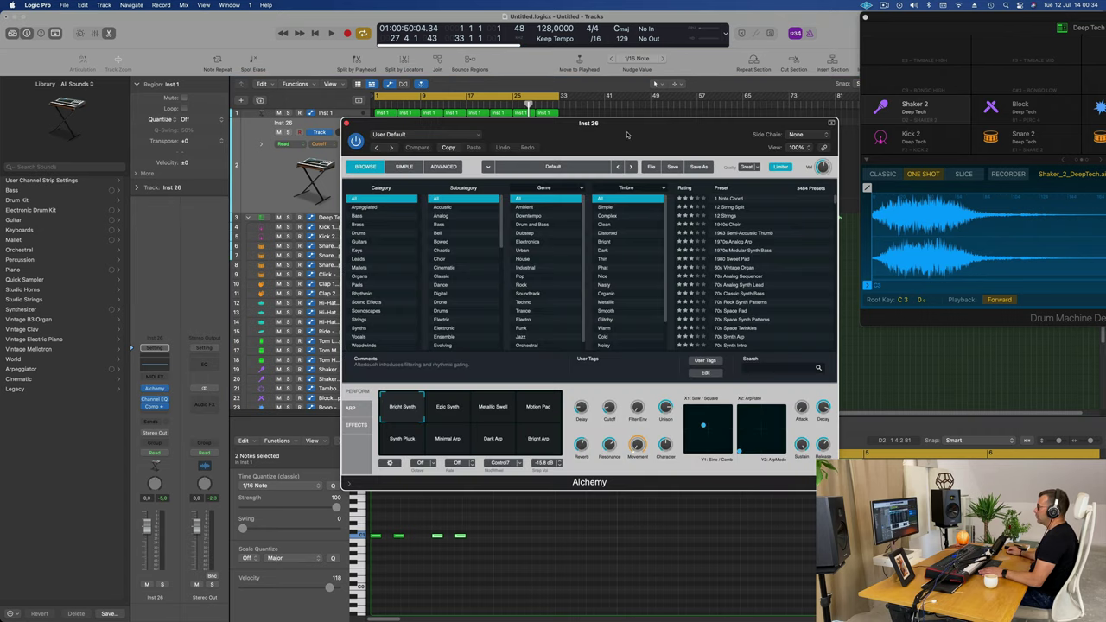
drag(627, 134, 677, 146)
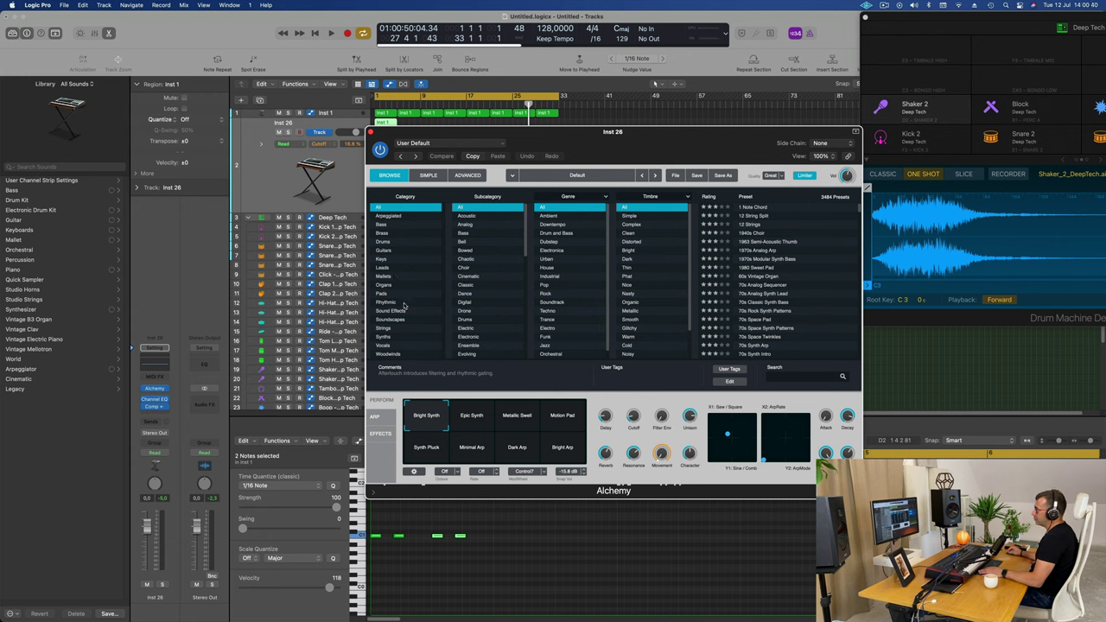
click(381, 225)
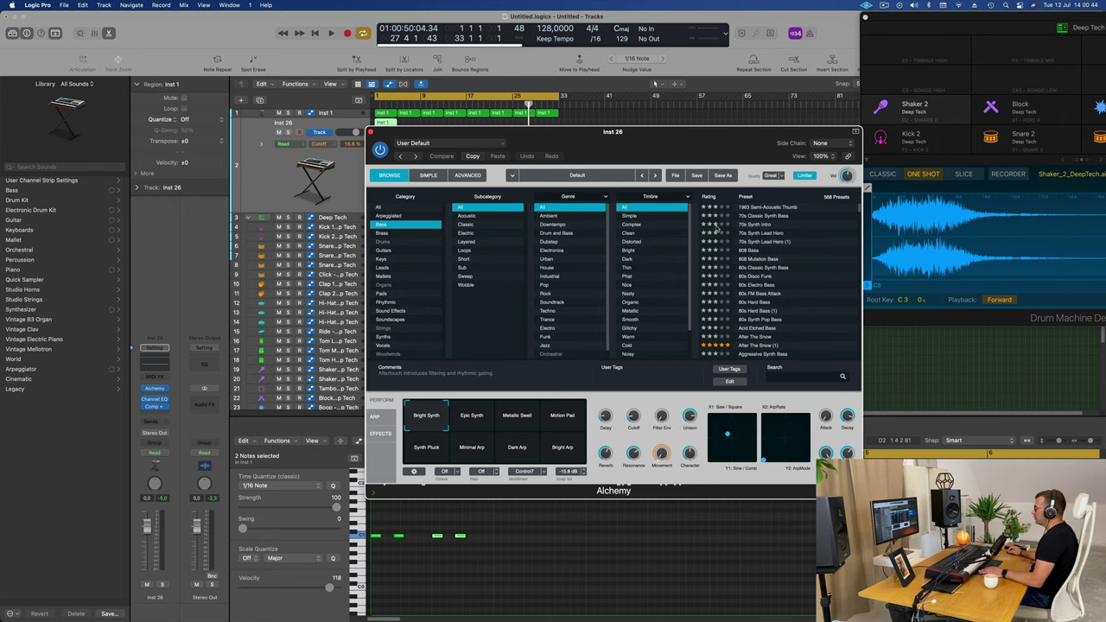
click(764, 215)
drag(640, 144, 748, 193)
Audition the four-note bass pattern and transpose its notes up one octave to C2.
key(space)
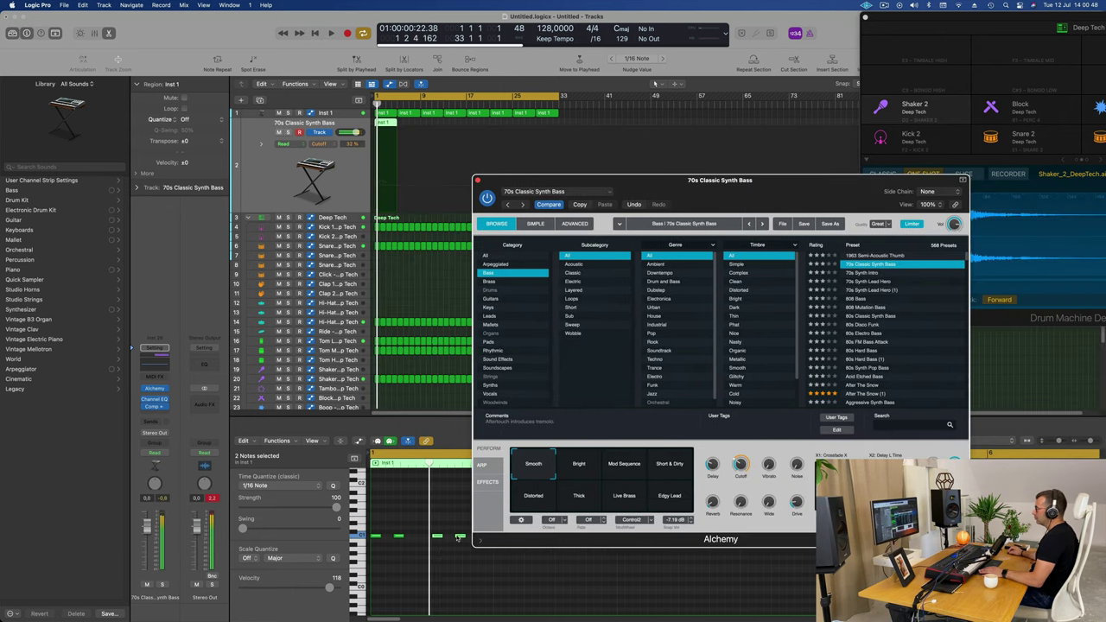
click(394, 587)
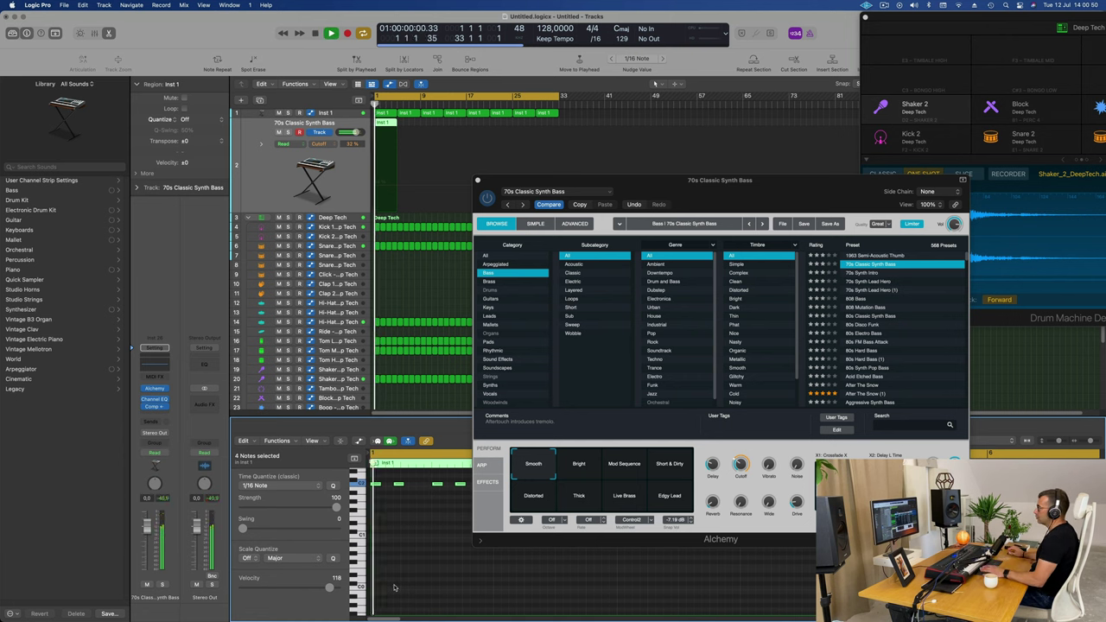
drag(710, 184, 919, 143)
scroll(478, 543, up, 1)
scroll(478, 543, up, 2)
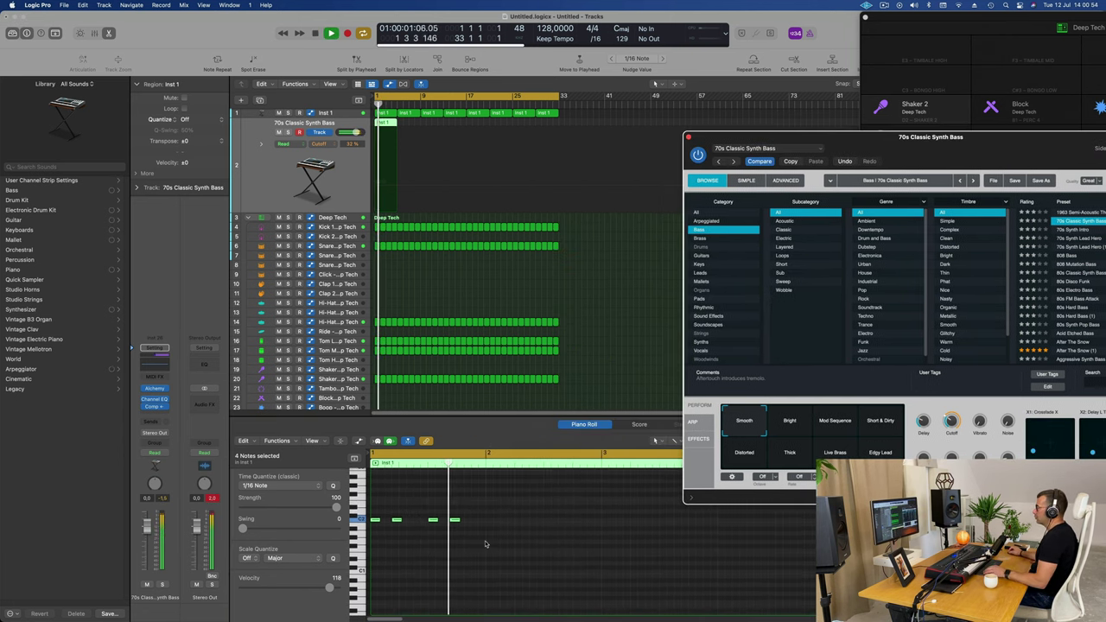
key(space)
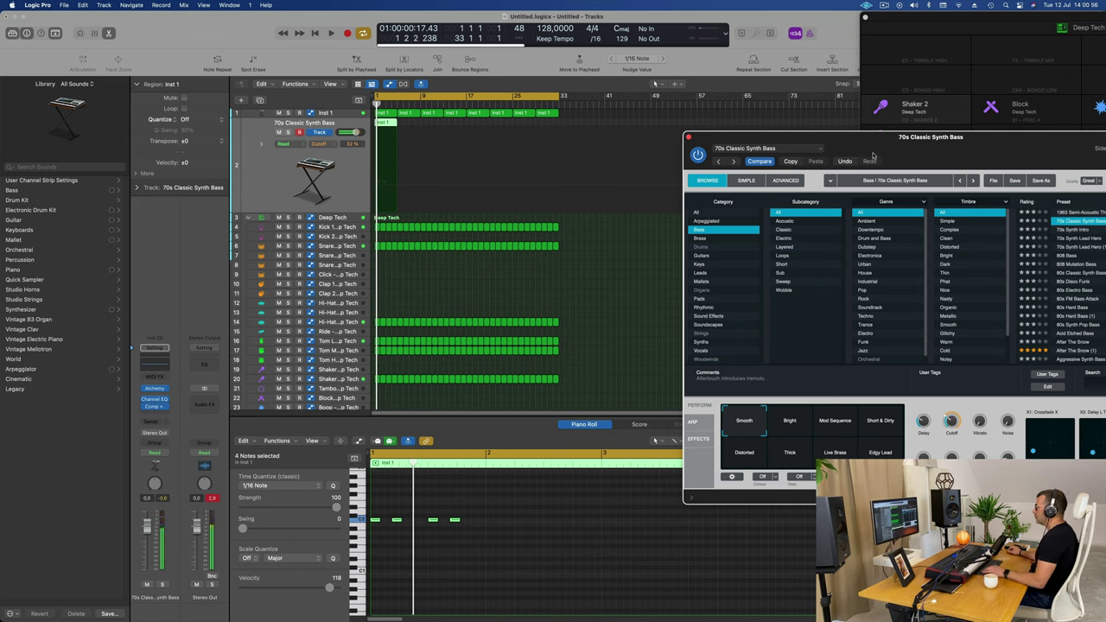
Copy the four C2 notes from bar 1 to bar 3 of the region and play the result.
drag(872, 157, 921, 151)
click(446, 524)
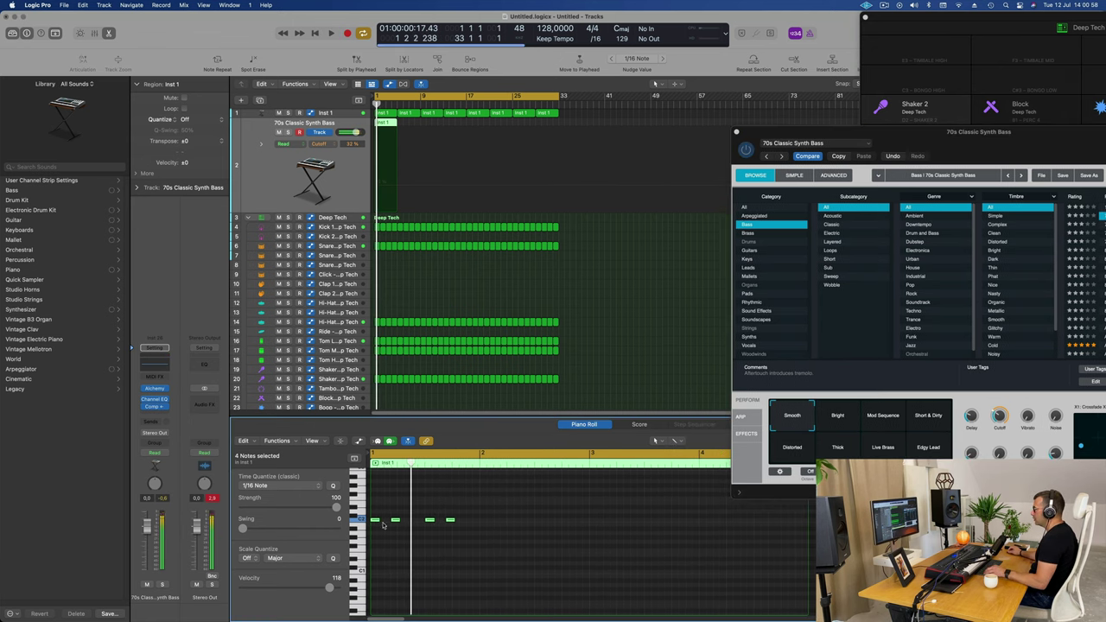
drag(375, 521, 595, 529)
key(space)
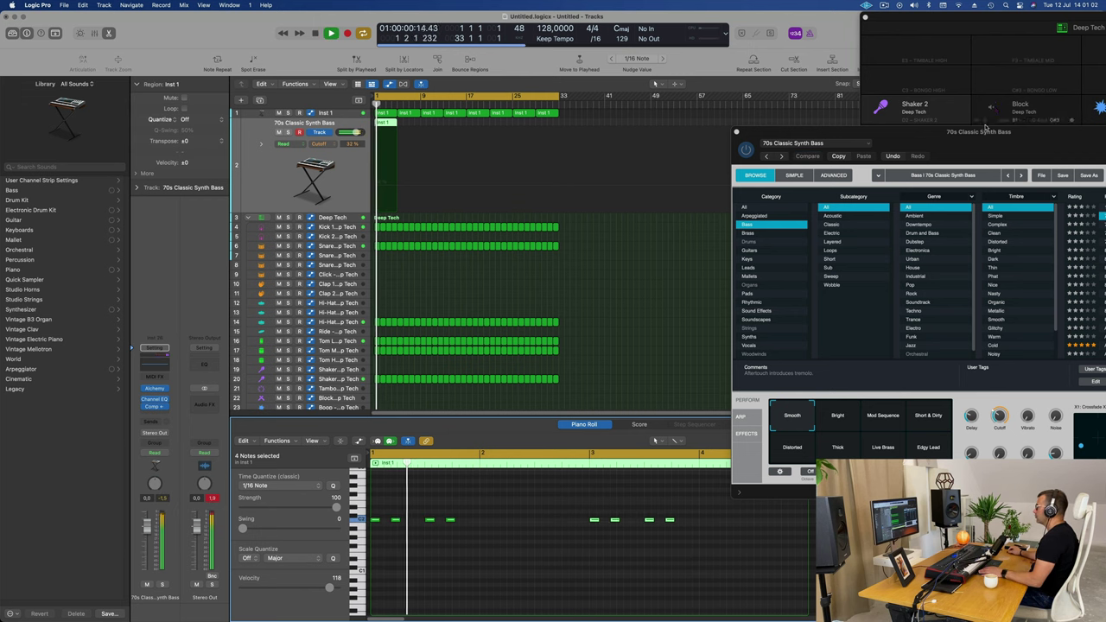
Lower the 70s Classic Synth Bass channel's volume to about -11 dB while listening to the pattern.
drag(985, 129, 665, 212)
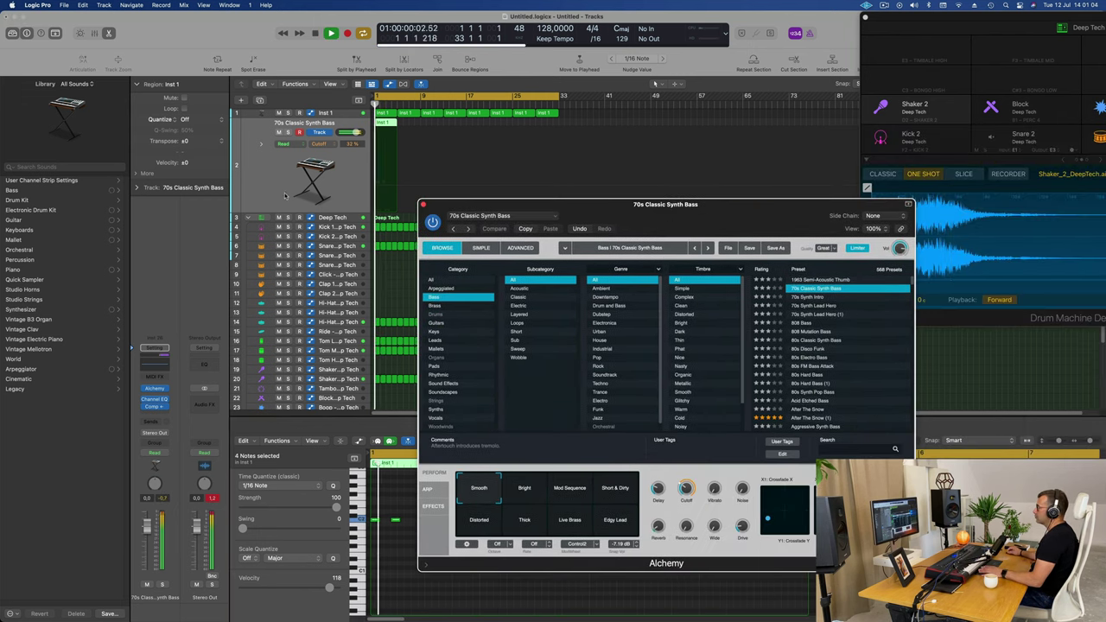
drag(356, 132, 349, 132)
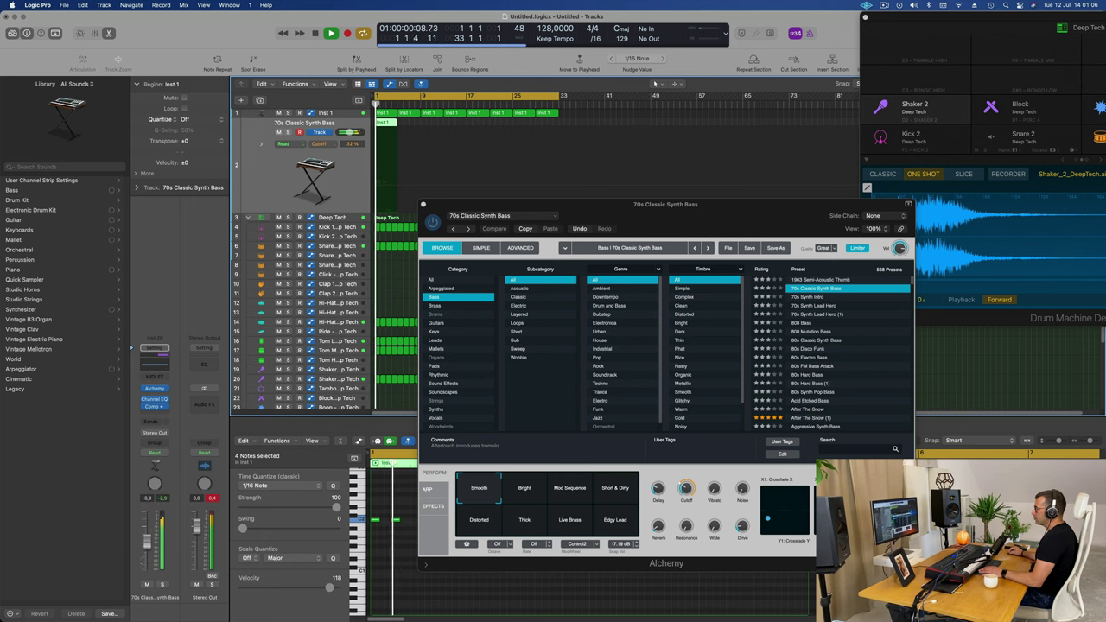
drag(148, 545, 148, 553)
key(space)
key(space)
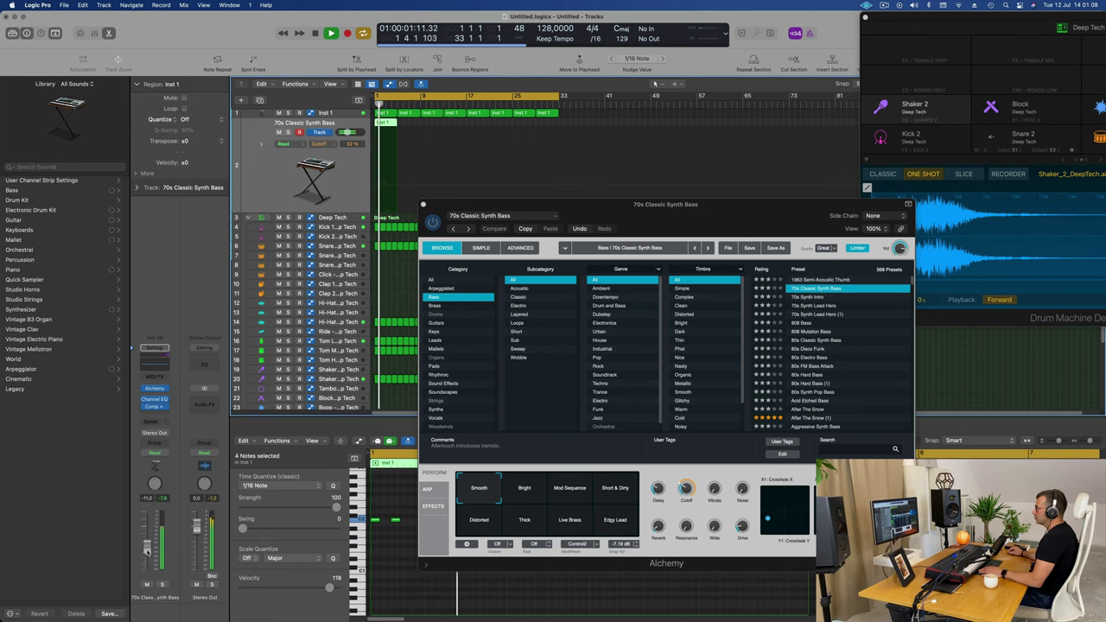
Audition Alchemy's Bright and Mod Sequence variations, choose Short & Dirty, and set the synth bass channel's volume to -10.4 dB.
click(523, 492)
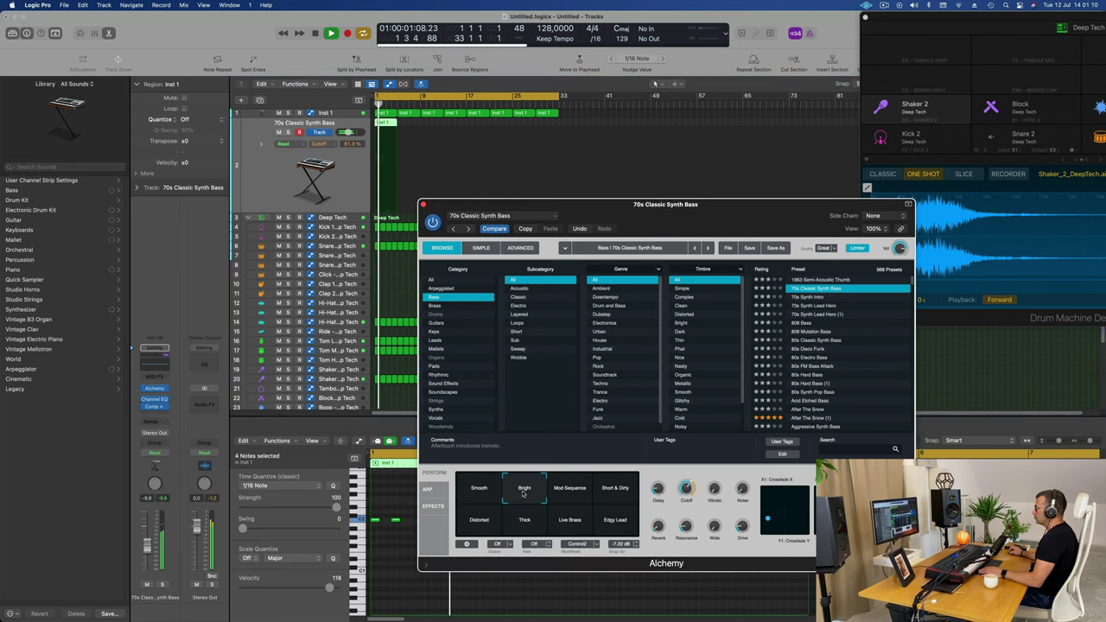
key(space)
click(569, 489)
click(612, 491)
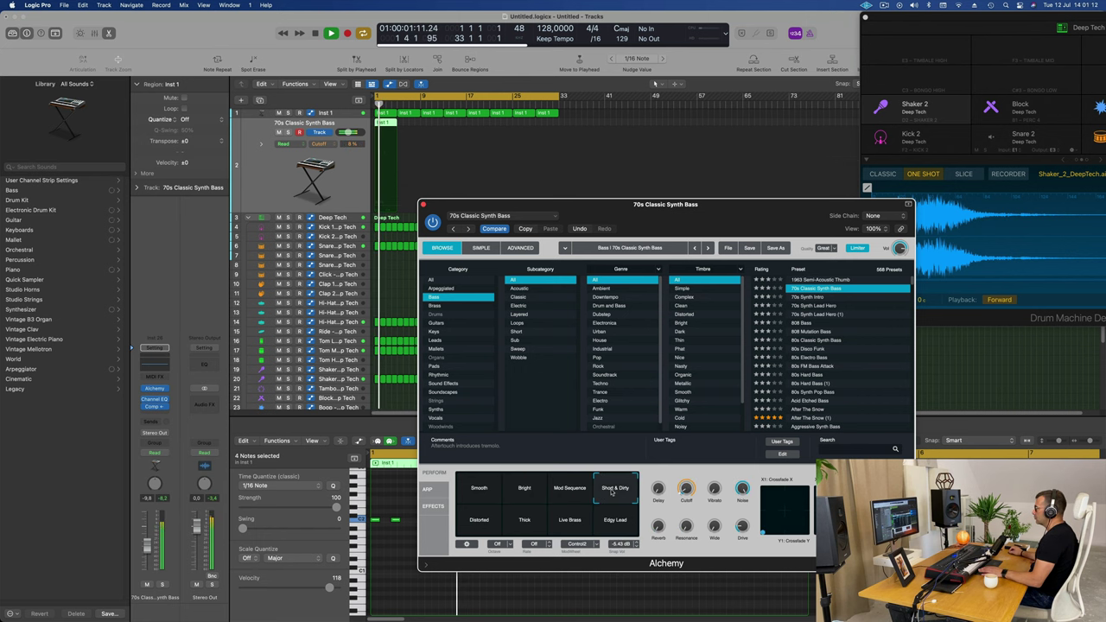
key(space)
key(space)
drag(145, 550, 145, 552)
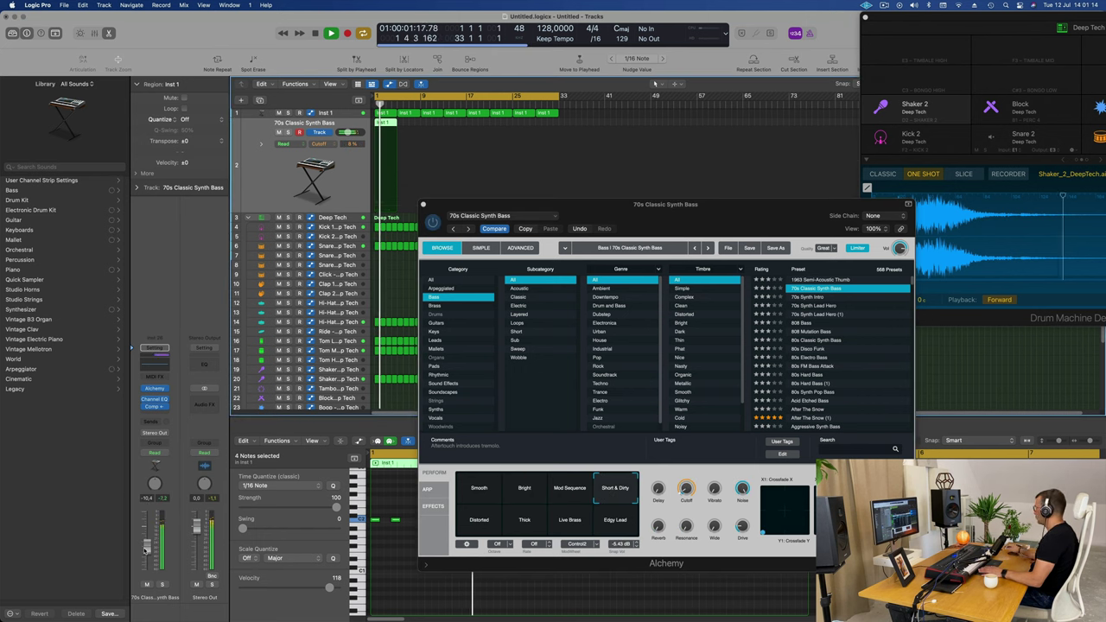
key(space)
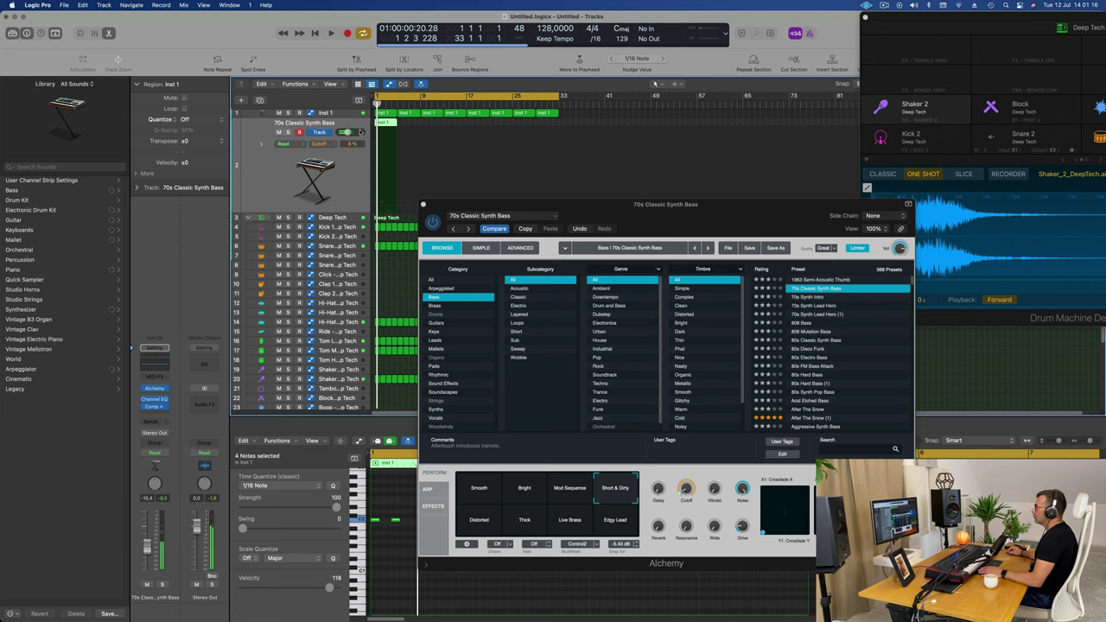
Lower the Inst 1 volume to -3.9 dB and the 70s Classic Synth Bass volume to about -11.6 dB.
click(341, 113)
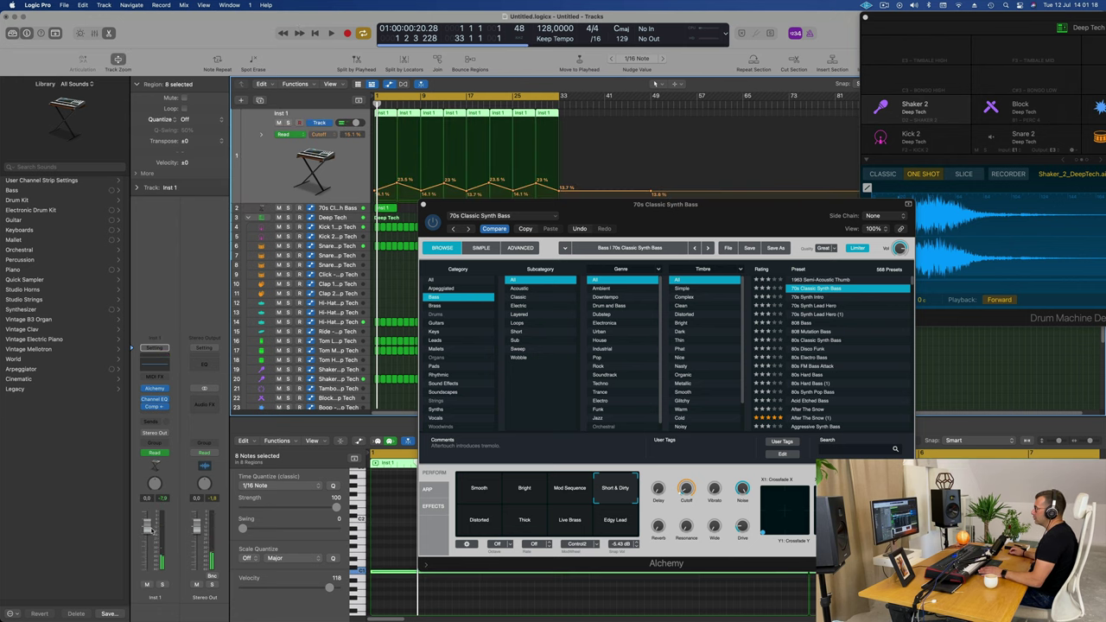
key(space)
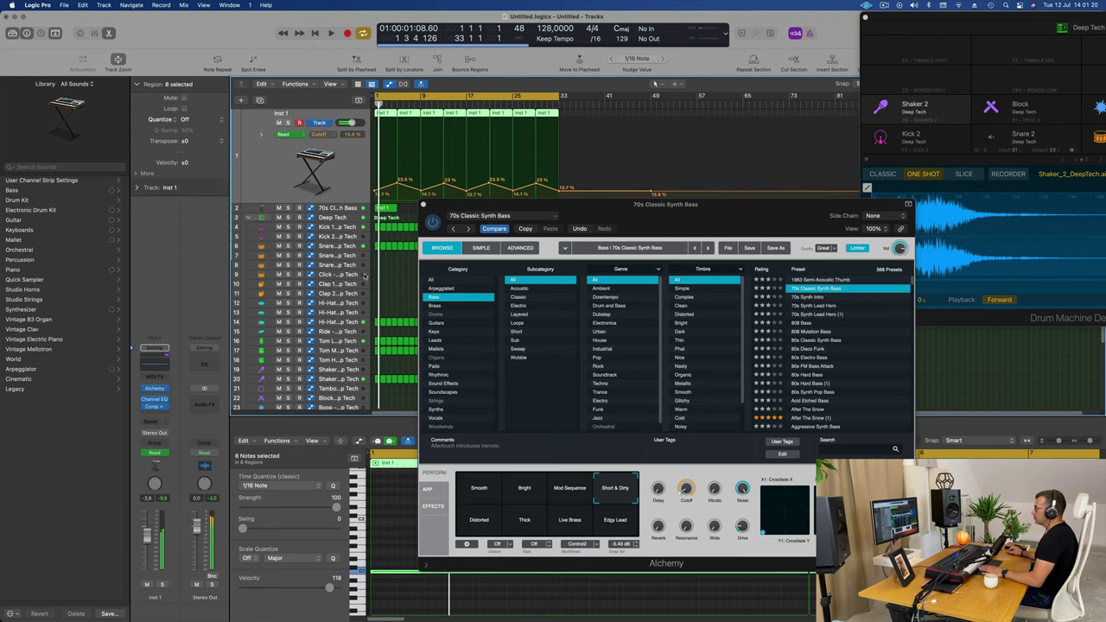
scroll(347, 210, down, 1)
click(349, 201)
key(space)
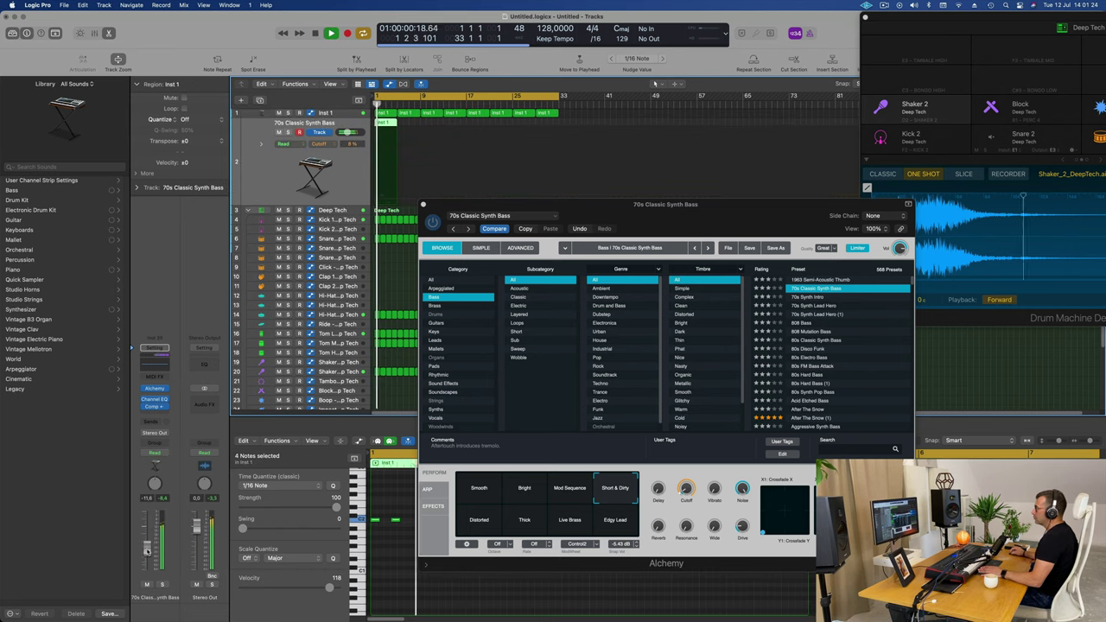
Repeat the four-bar 70s Classic Synth Bass region seven times up to bar 33, and select all the track's regions.
drag(687, 216, 815, 190)
key(space)
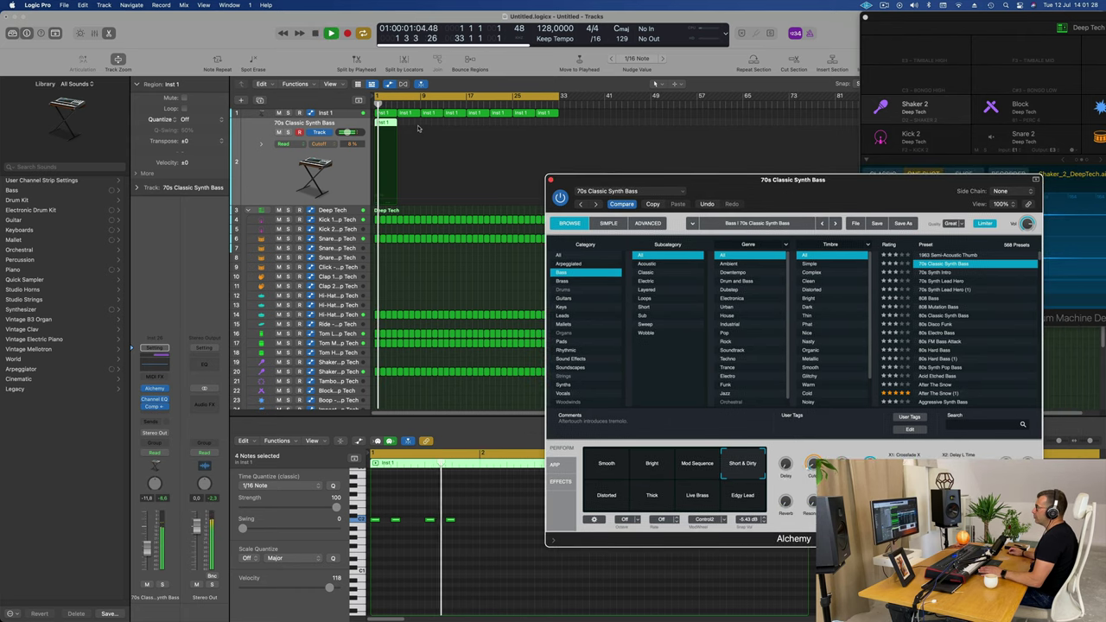
click(388, 123)
key(super+r)
key(super+r)
key(super+r)
key(super+r)
key(super+r)
key(super+r)
key(super+r)
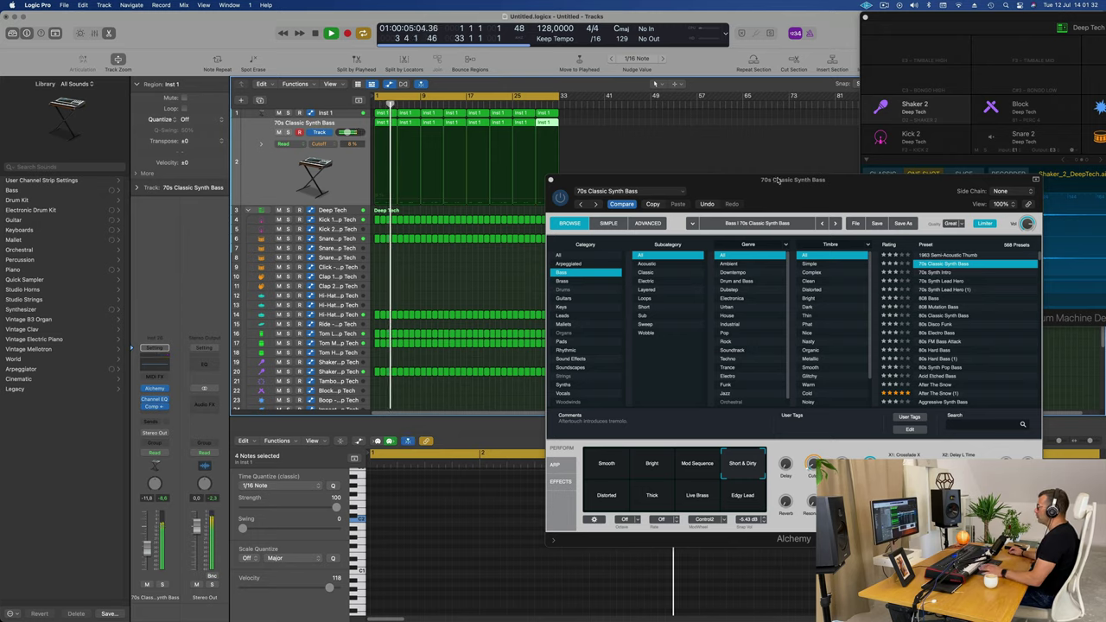
drag(779, 180, 627, 189)
click(334, 167)
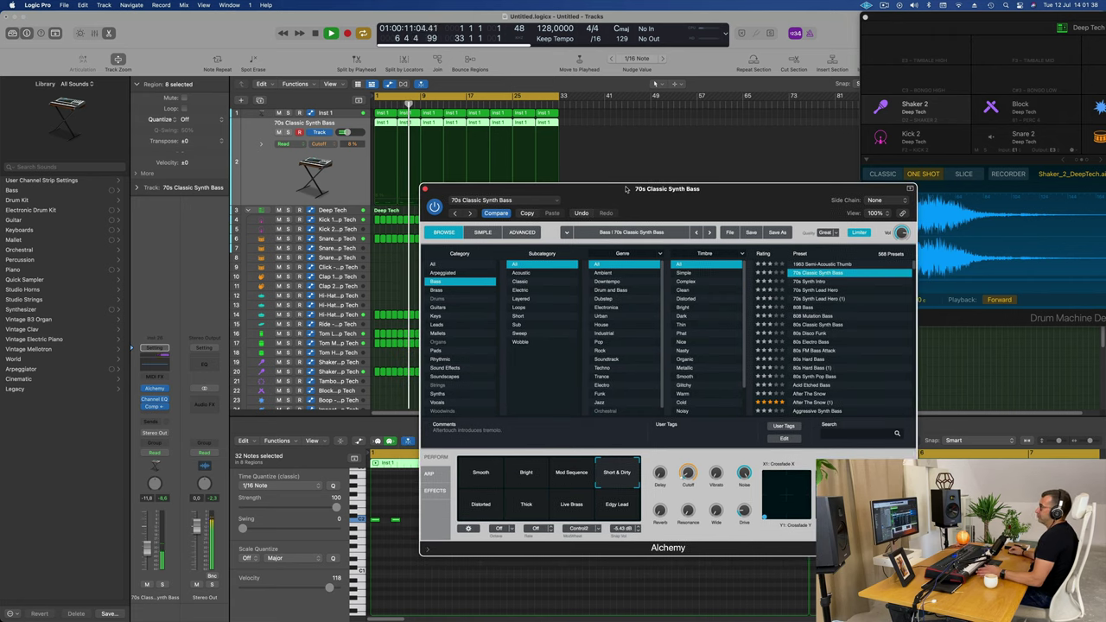
click(334, 167)
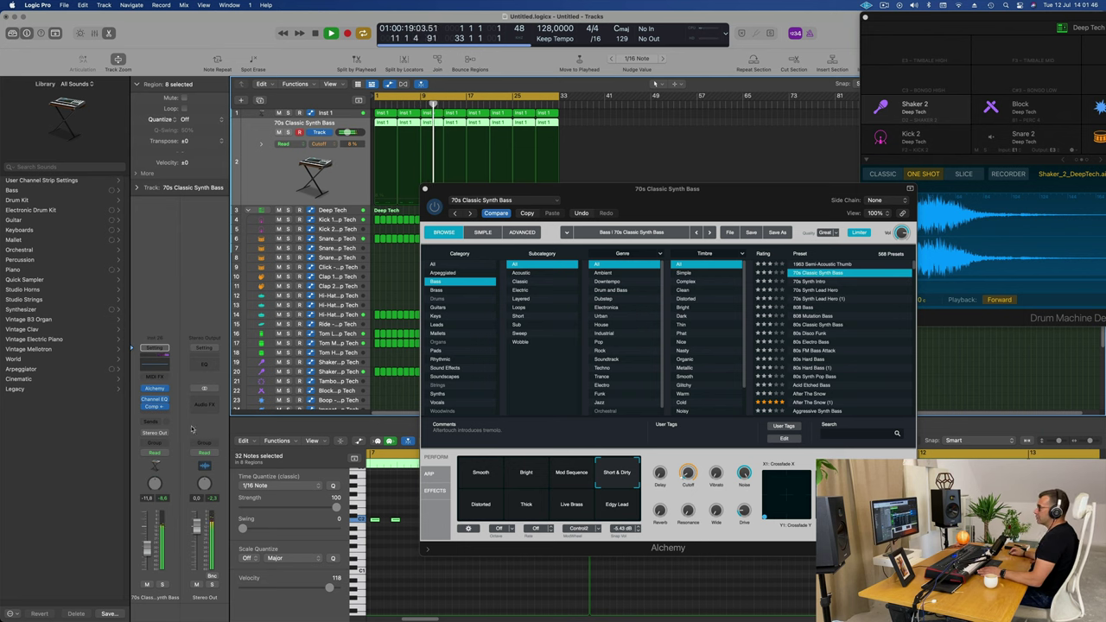
Add a send to Bus 5 on the 70s Classic Synth Bass channel.
click(153, 424)
mouse_move(160, 435)
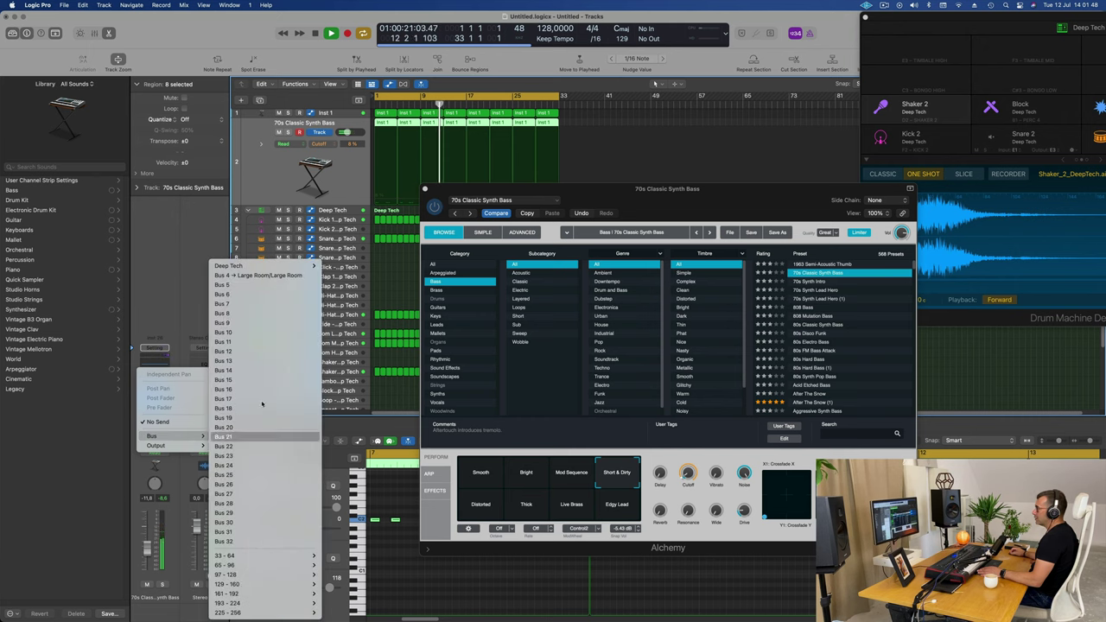
click(256, 286)
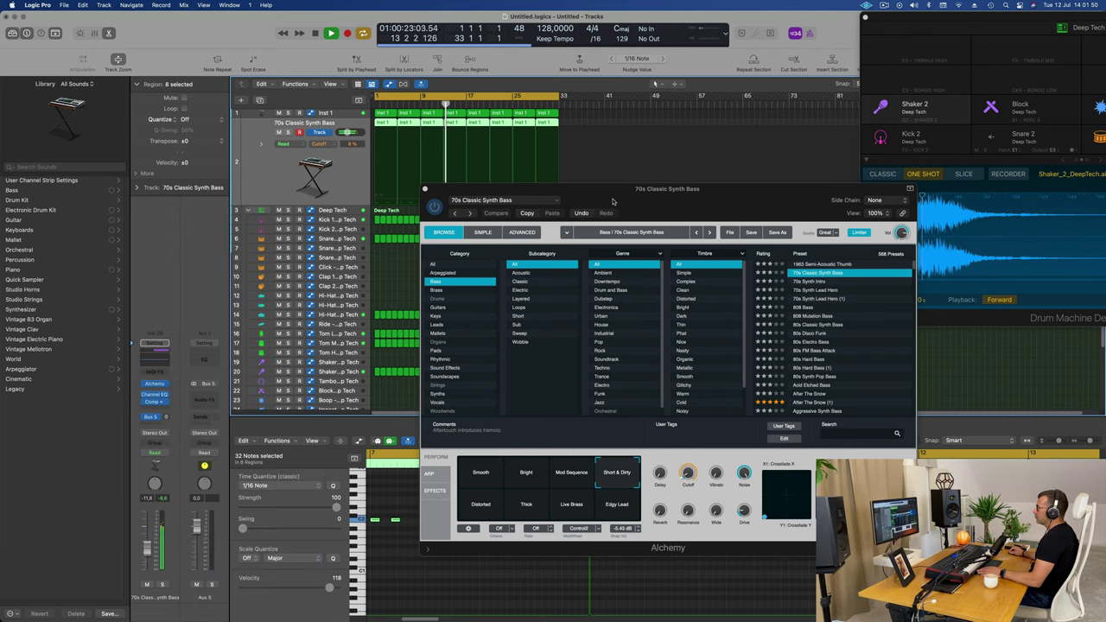
Insert a Tape Delay on Aux 5 and raise the synth bass channel's Bus 5 send level to -3.5 dB.
drag(612, 198, 807, 197)
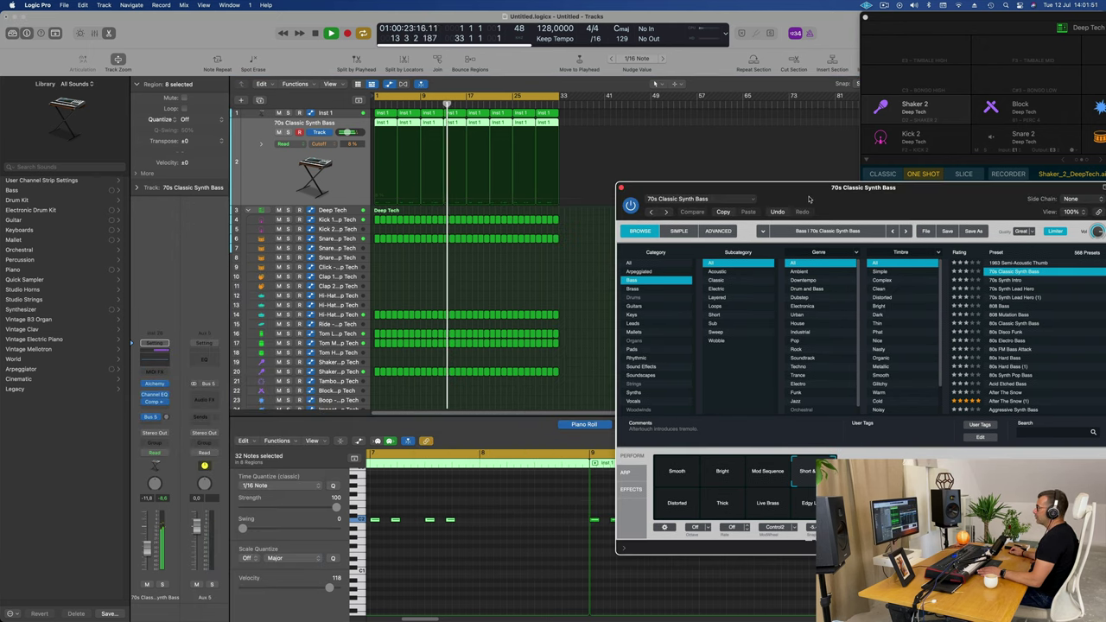
click(208, 398)
mouse_move(208, 484)
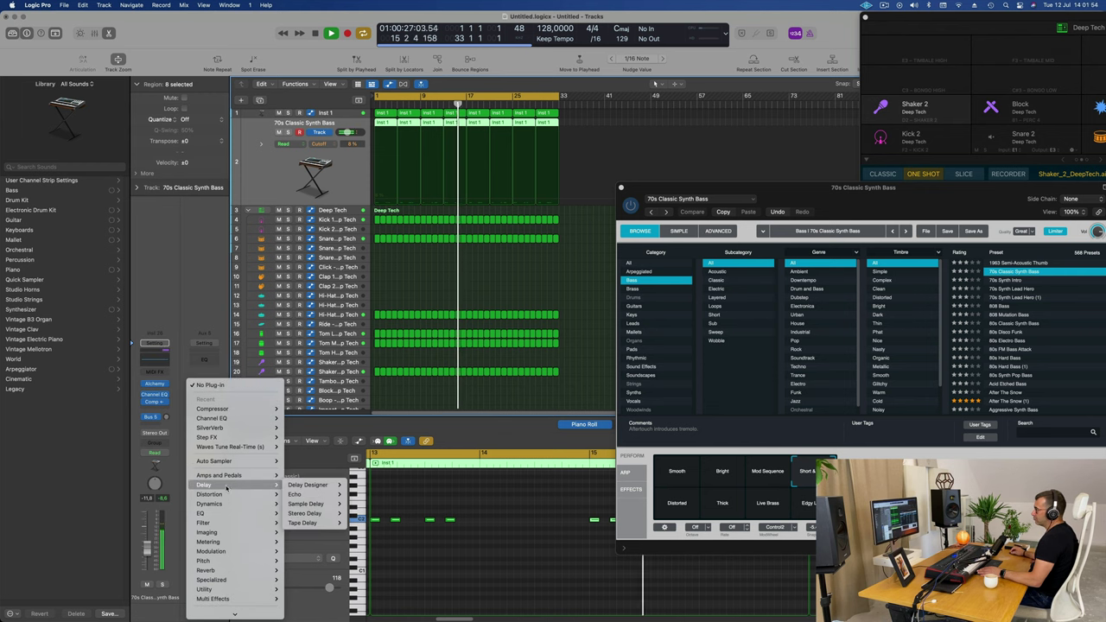
mouse_move(318, 524)
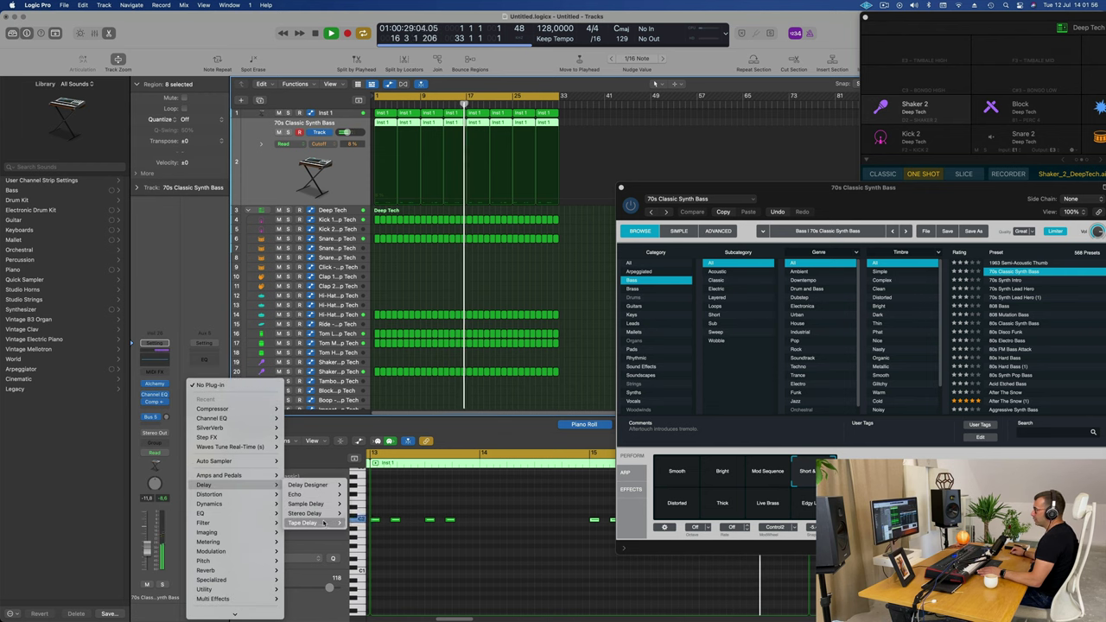
click(358, 524)
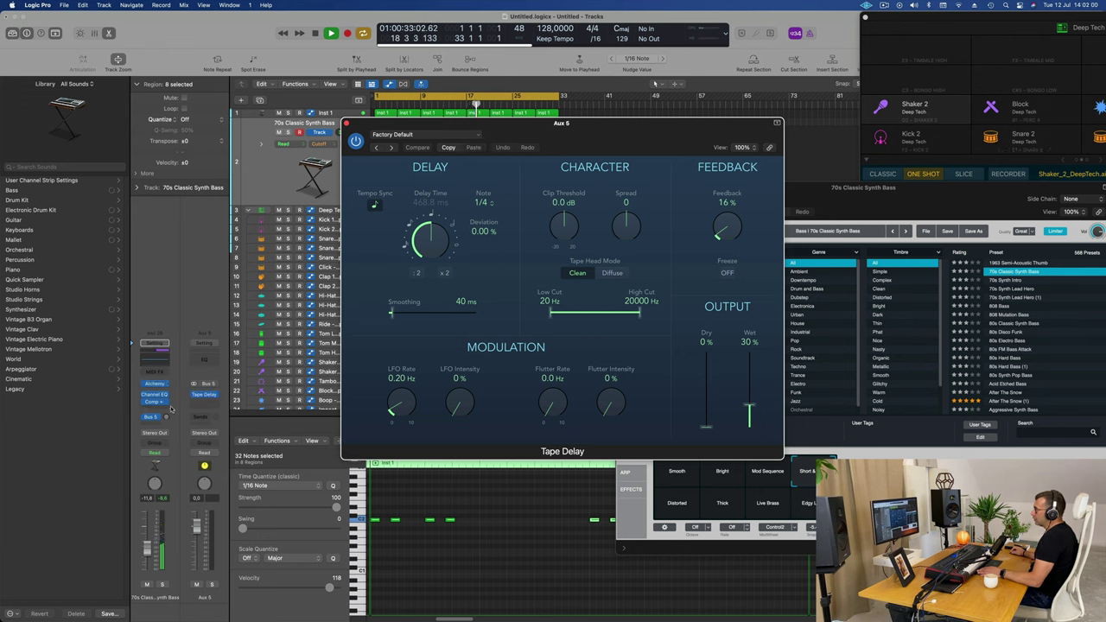
click(167, 417)
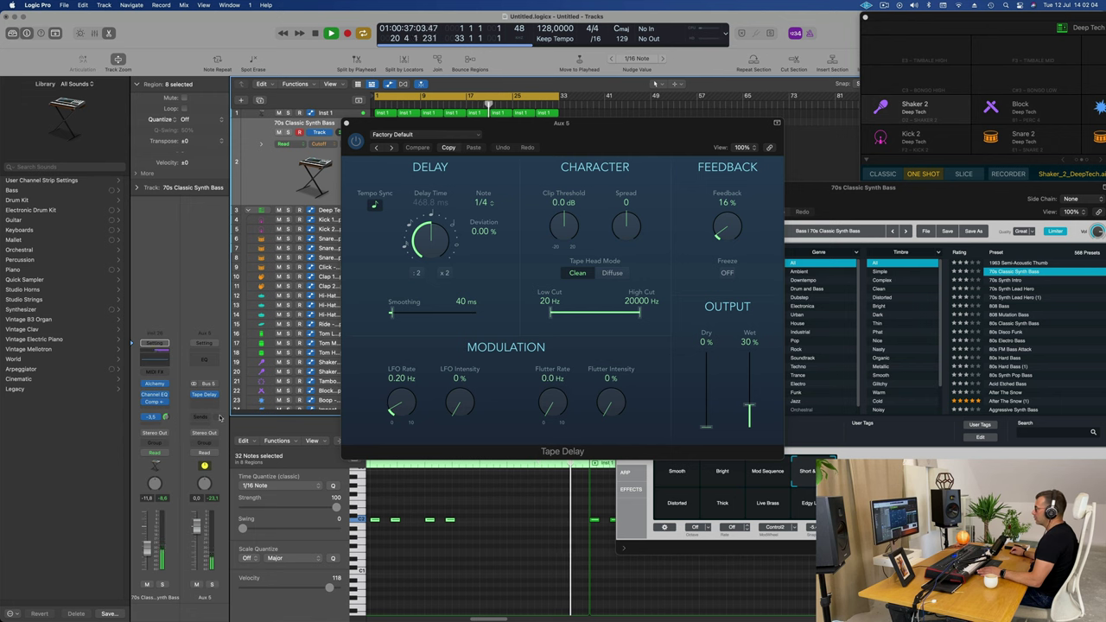
Raise the wet output of the Tape Delay on Aux 5 to 100%.
drag(749, 405, 740, 281)
drag(659, 144, 681, 173)
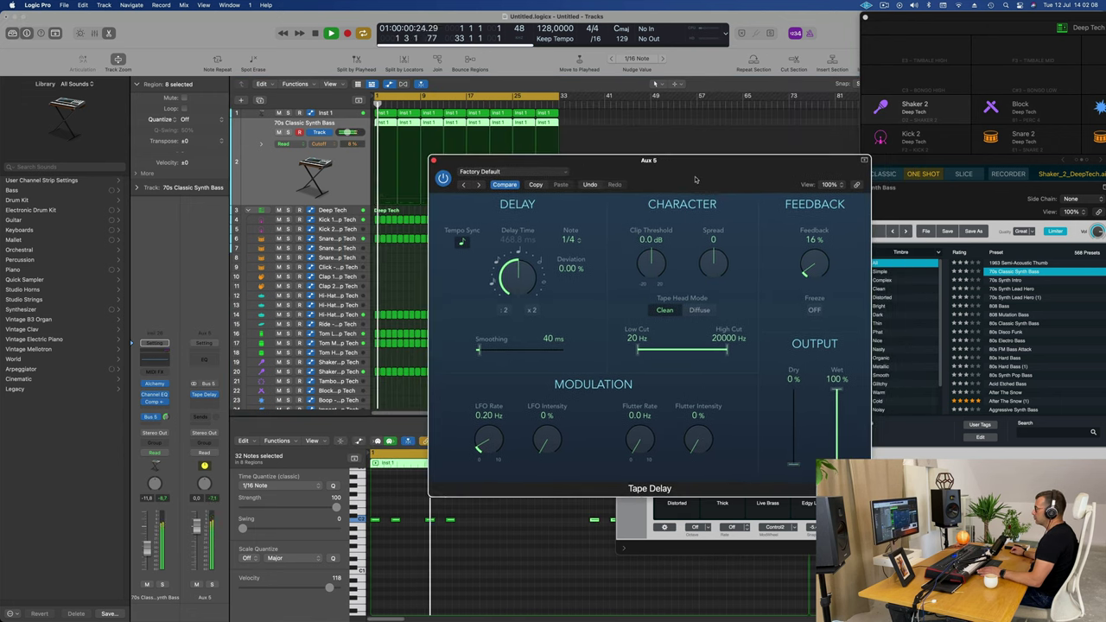
Load the 1/16 Note Slap preset in the Aux 5 Tape Delay.
click(477, 185)
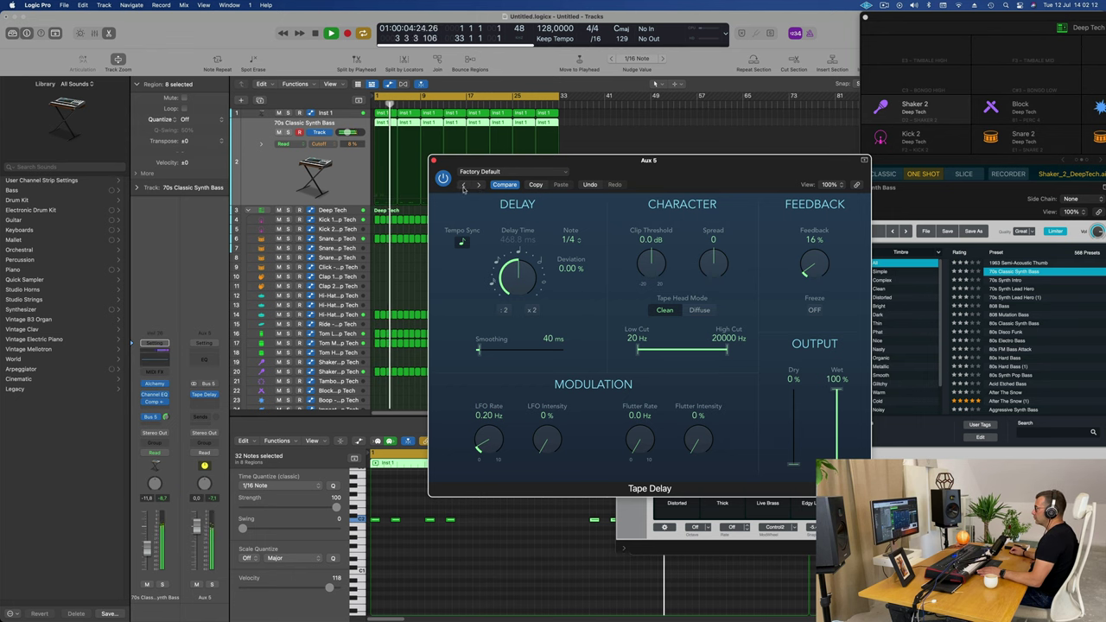
drag(647, 171, 635, 173)
click(453, 188)
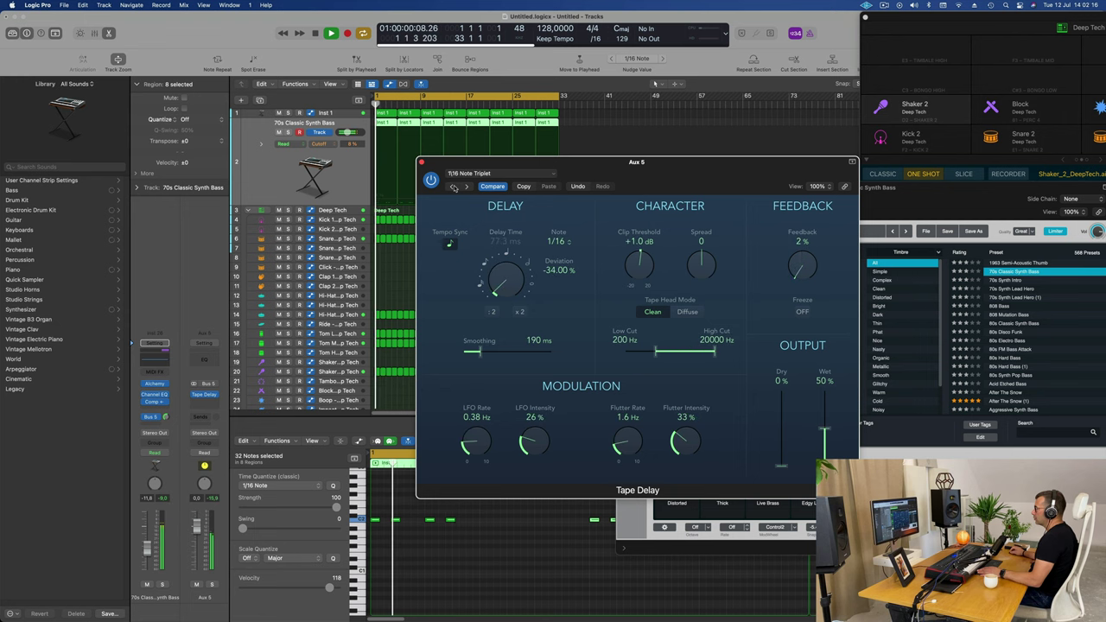
click(454, 188)
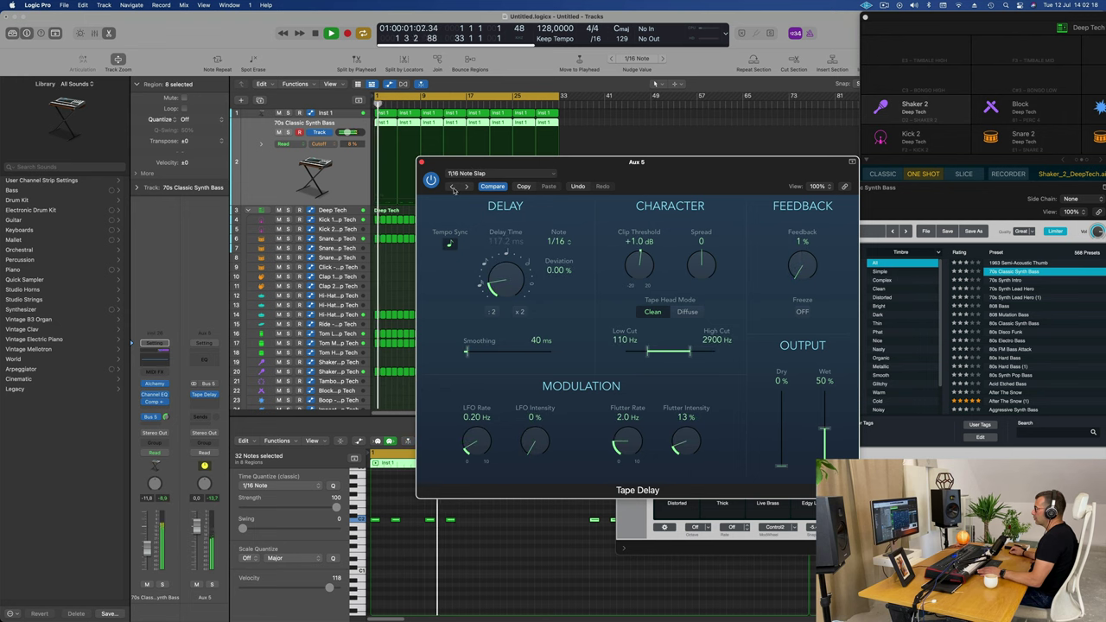
Set the Tape Delay's wet output to 100% and its feedback to 57% during playback.
drag(825, 429, 818, 342)
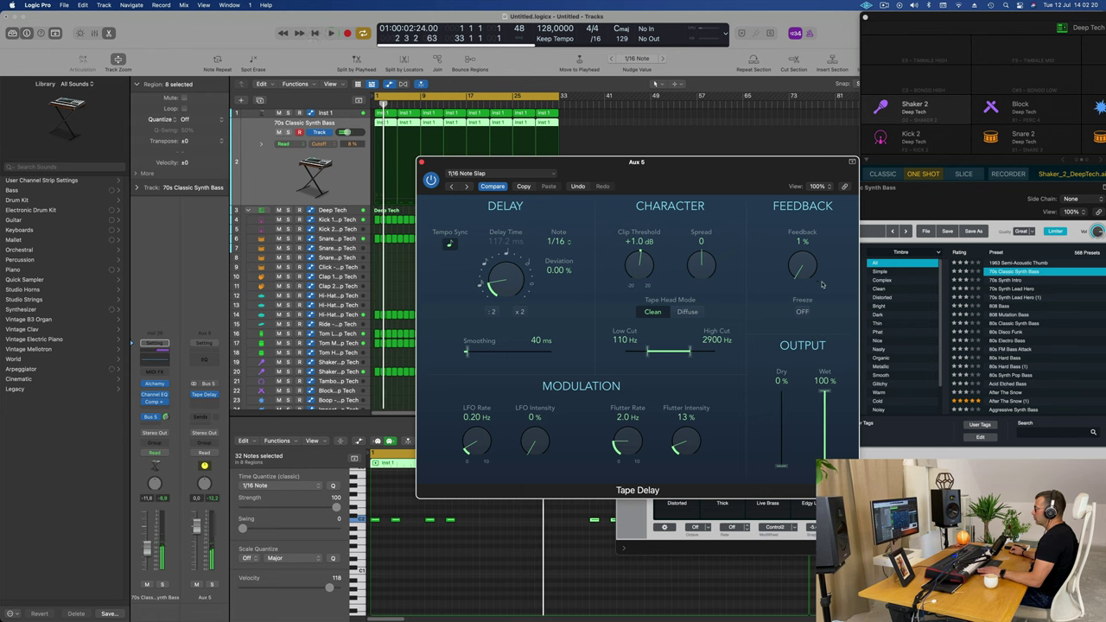
drag(804, 267, 808, 225)
drag(800, 267, 801, 275)
drag(691, 164, 717, 166)
key(space)
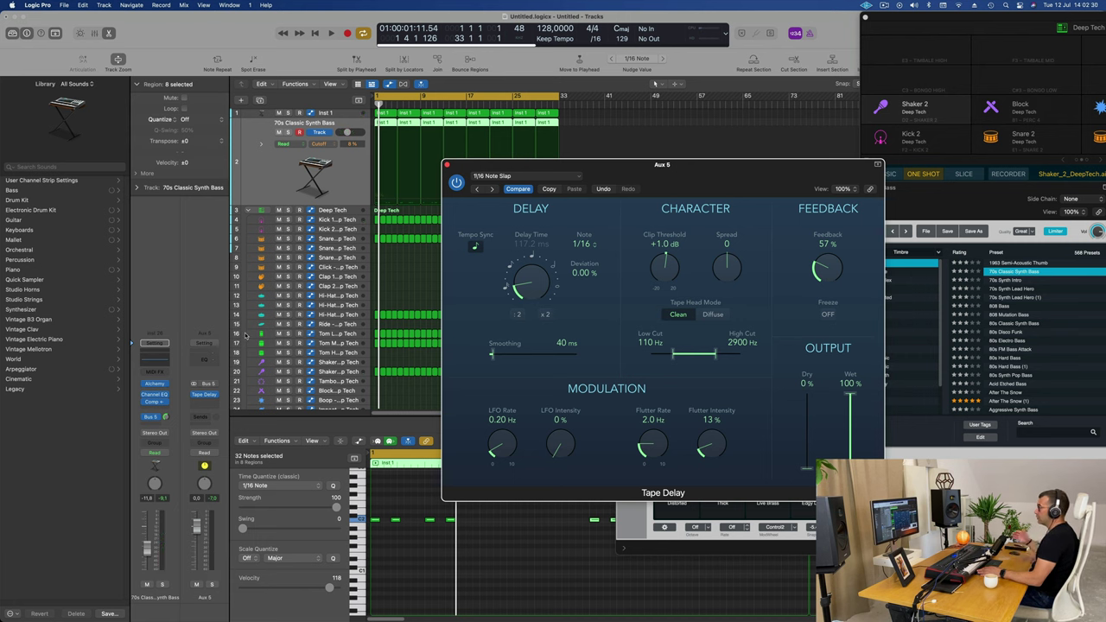
Insert a Compressor and a Channel EQ on Aux 5 and enable the EQ's low cut at 428 Hz, 12 dB/Oct.
click(342, 269)
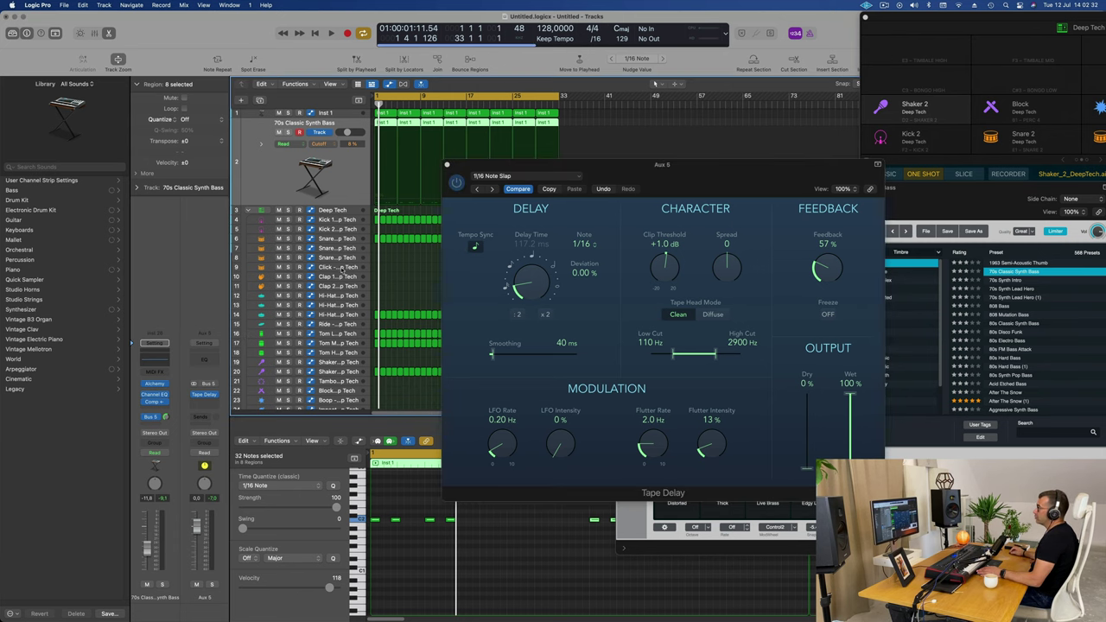
click(205, 358)
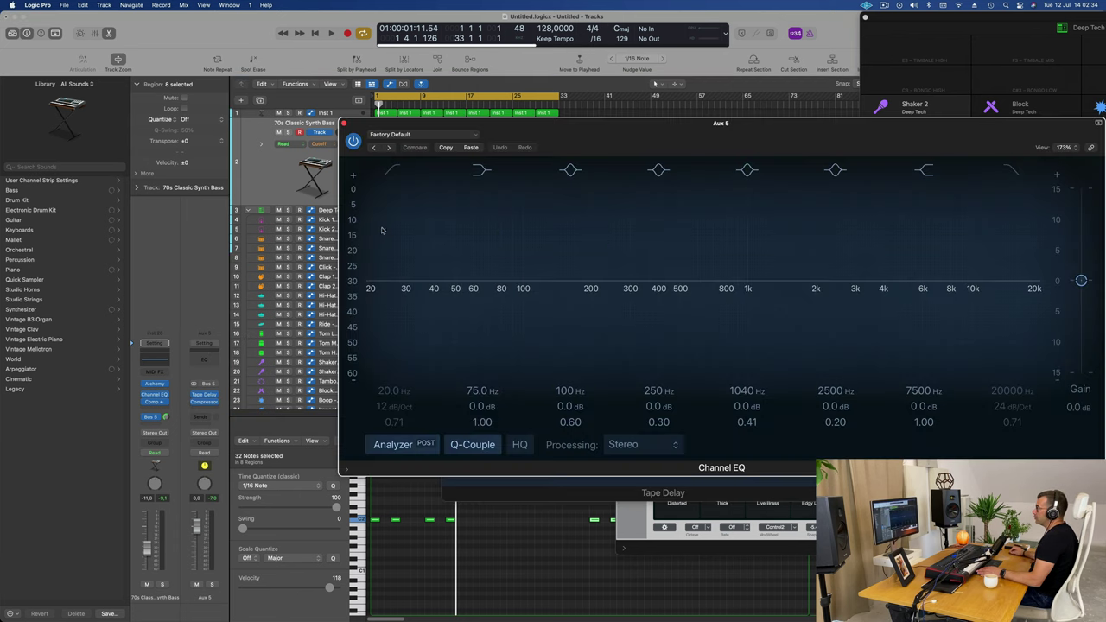
click(391, 169)
drag(415, 217, 648, 221)
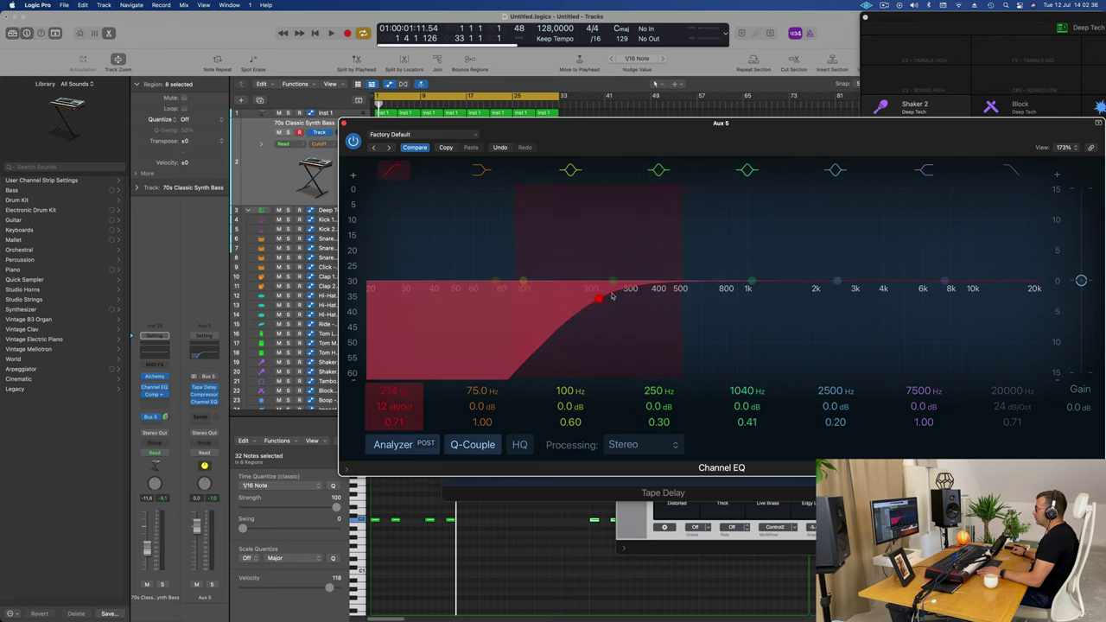
drag(606, 298, 671, 296)
drag(702, 123, 674, 436)
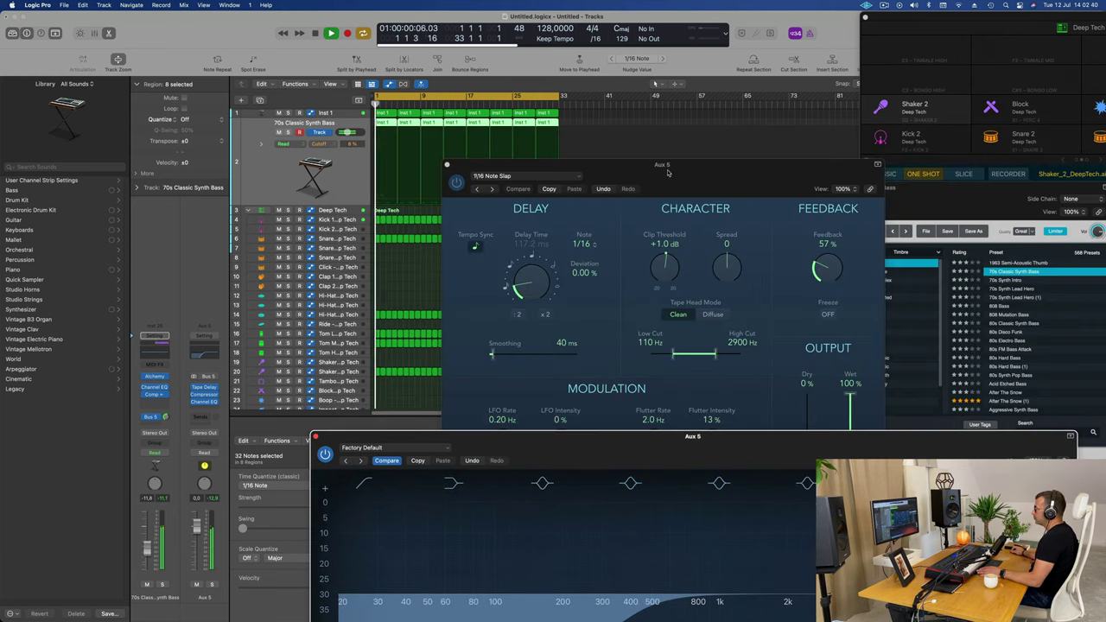
Adjust the Aux 5 Tape Delay to spread 40, feedback 72% and high cut 20000 Hz, and close its window.
drag(662, 164, 650, 90)
drag(440, 439, 387, 313)
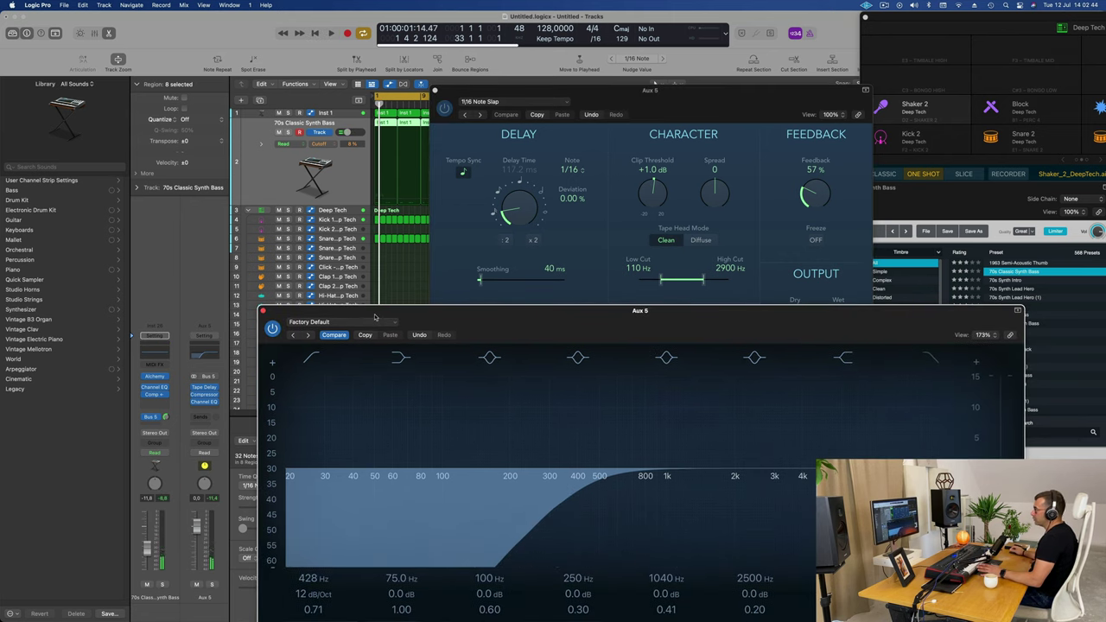
key(space)
drag(374, 316, 381, 382)
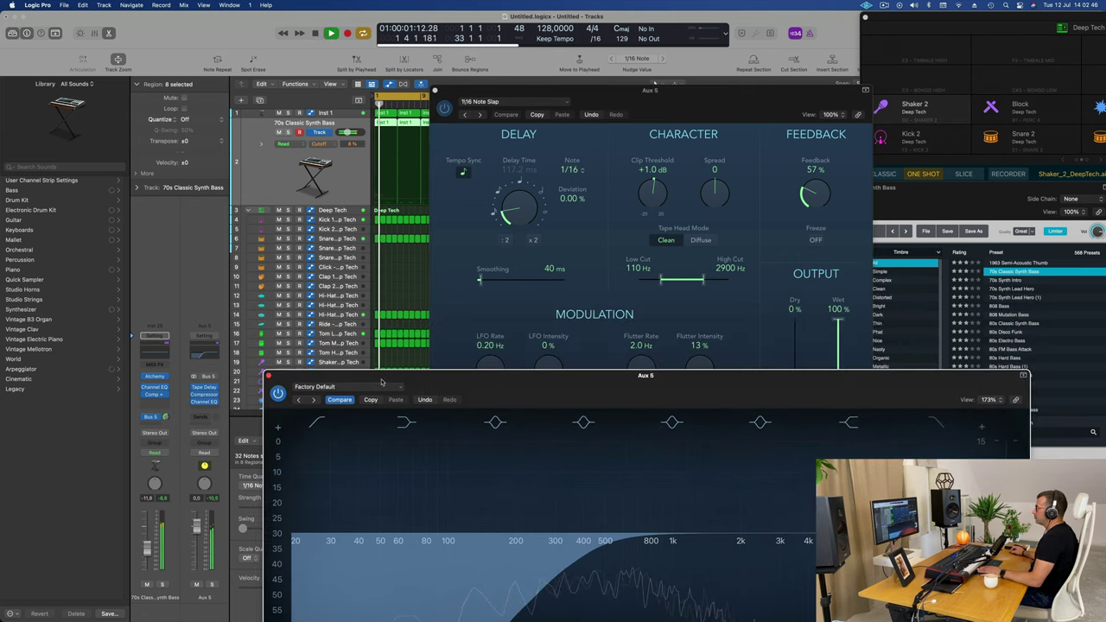
drag(681, 93, 608, 85)
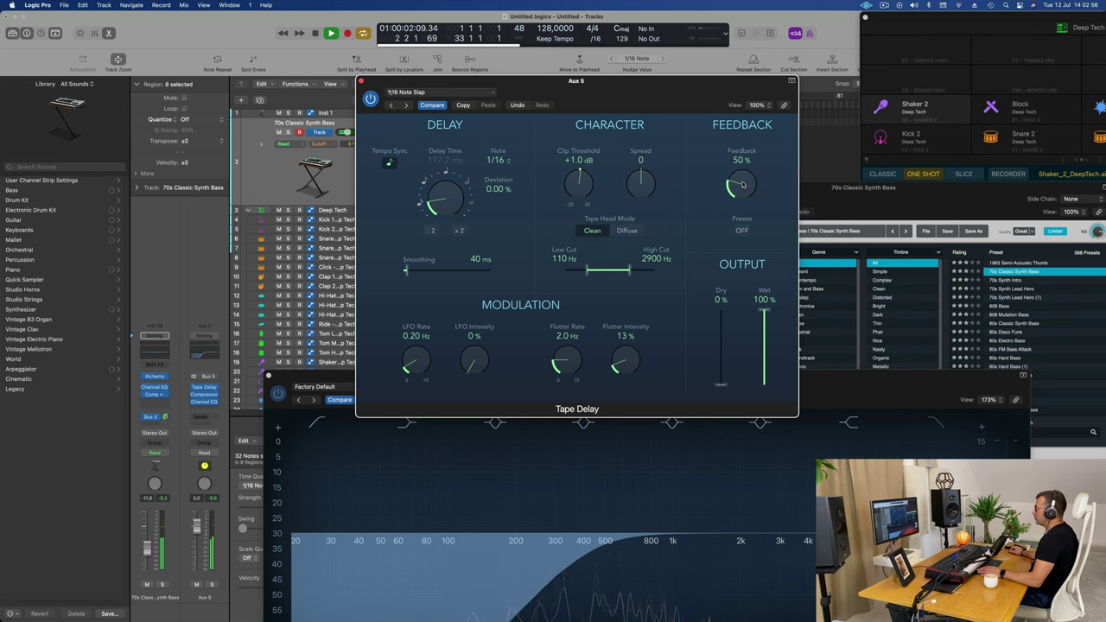
drag(657, 92, 830, 84)
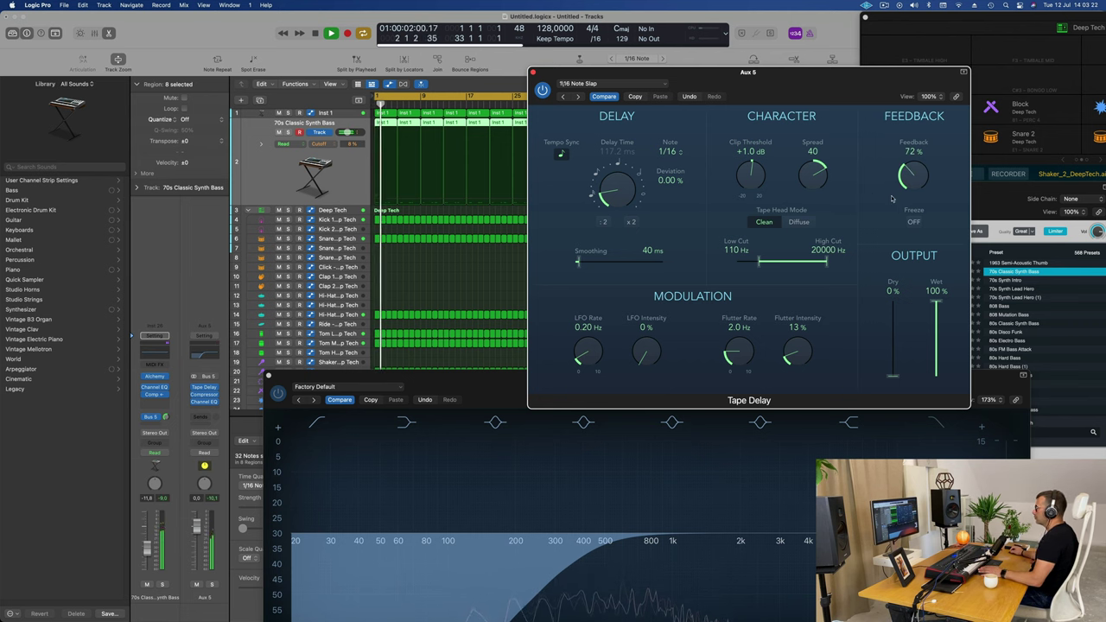
drag(796, 85, 731, 123)
click(467, 112)
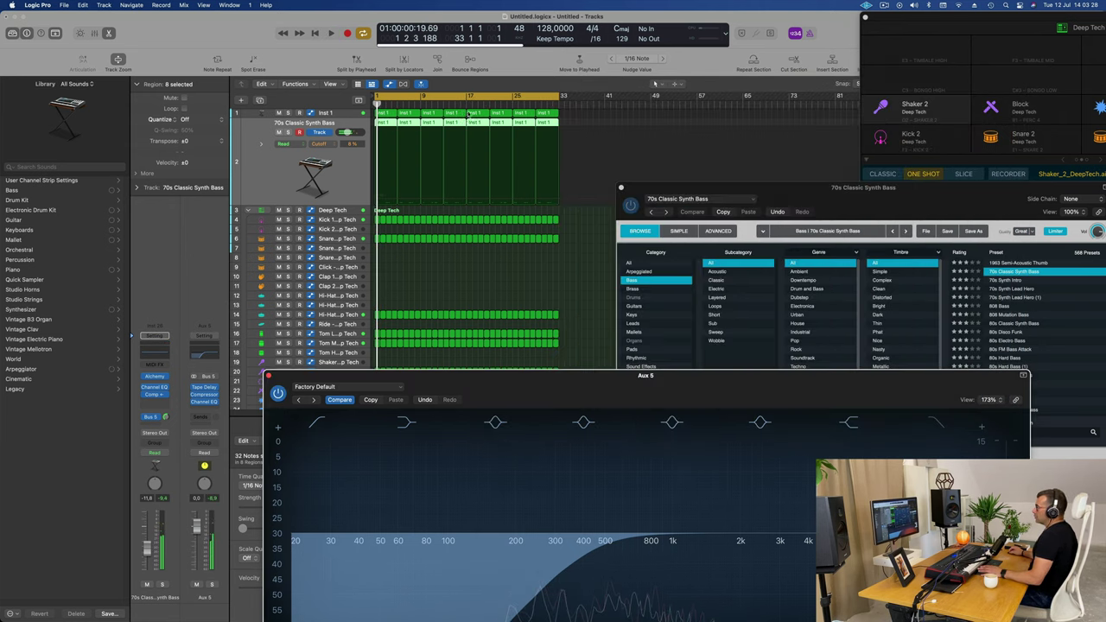
Lower the 70s Classic Synth Bass channel volume to -13.2 dB and close the Aux 5 Channel EQ.
click(369, 165)
key(space)
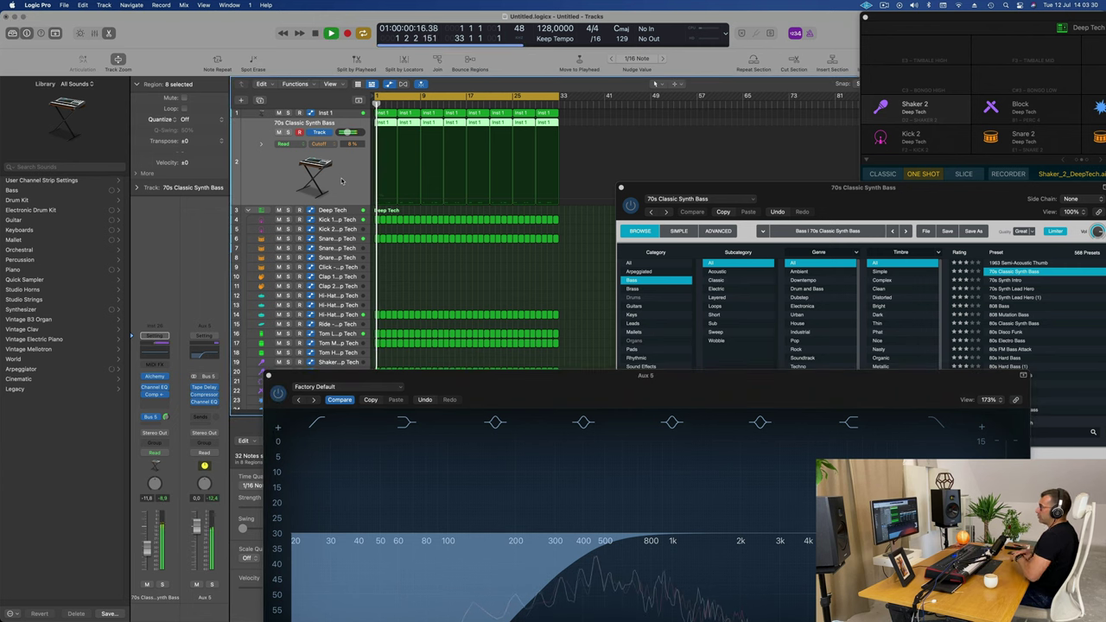
drag(512, 376, 534, 232)
click(654, 84)
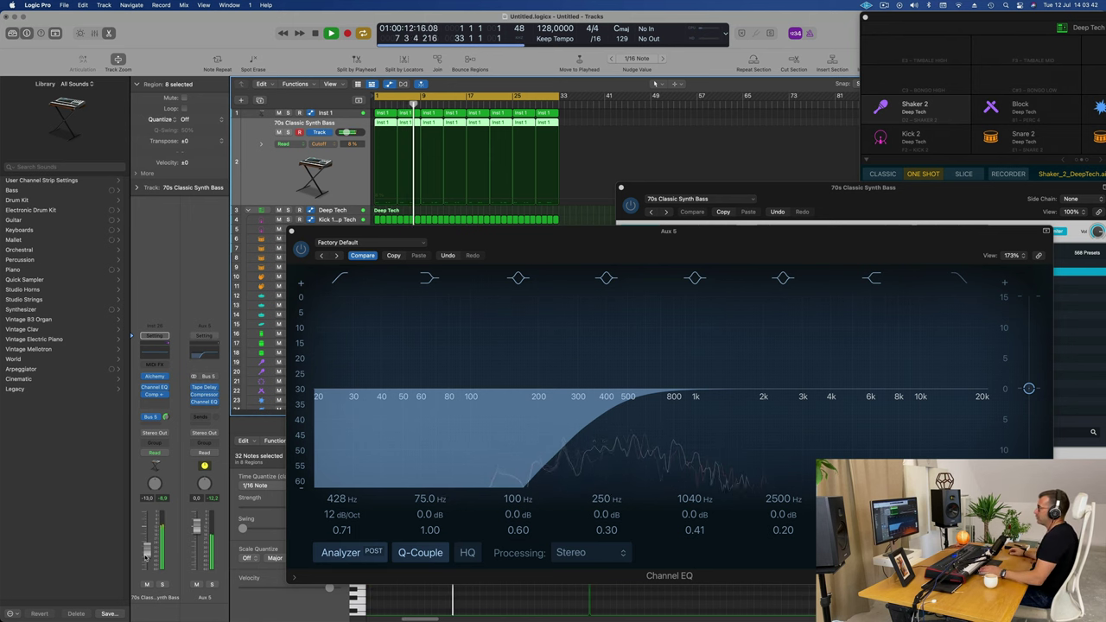
drag(571, 232, 558, 202)
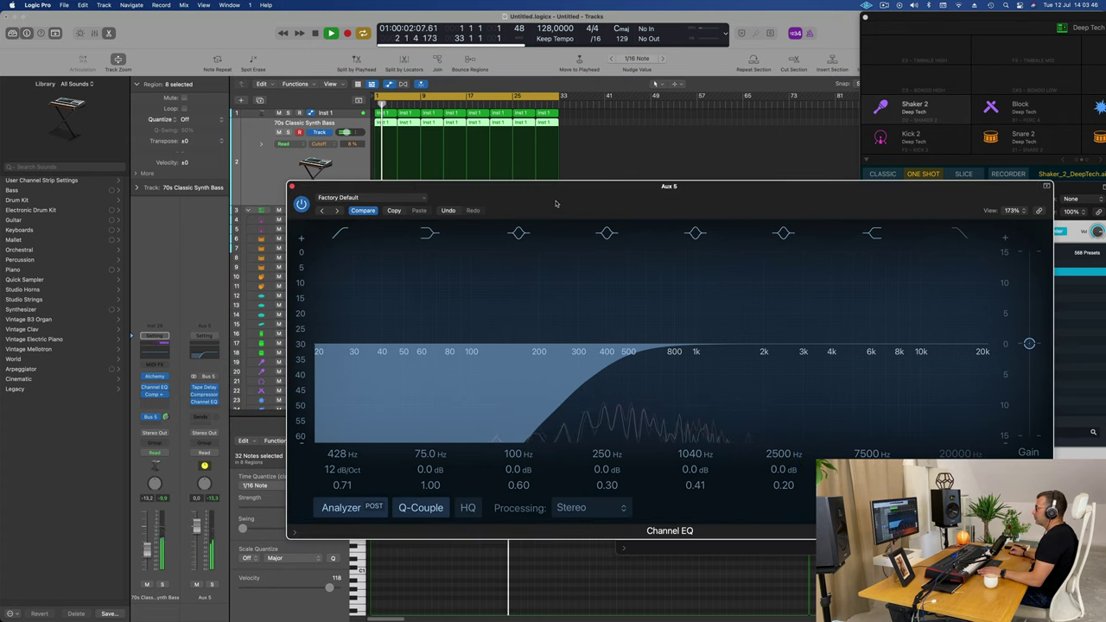
click(291, 187)
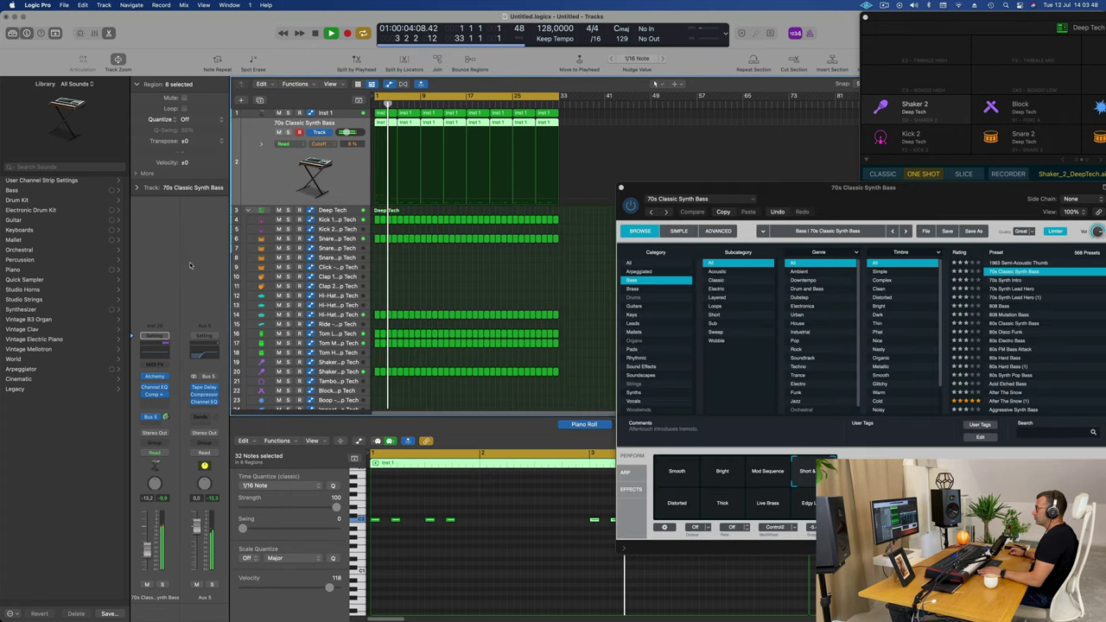
Insert a SilverVerb reverb after the Channel EQ on Aux 5.
click(204, 409)
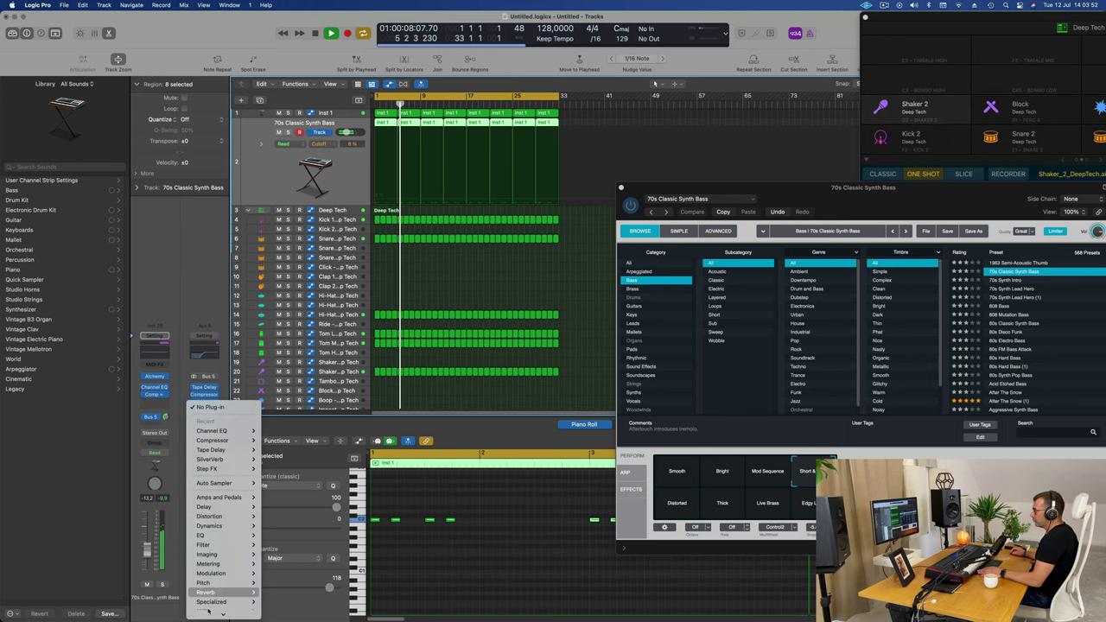
mouse_move(214, 534)
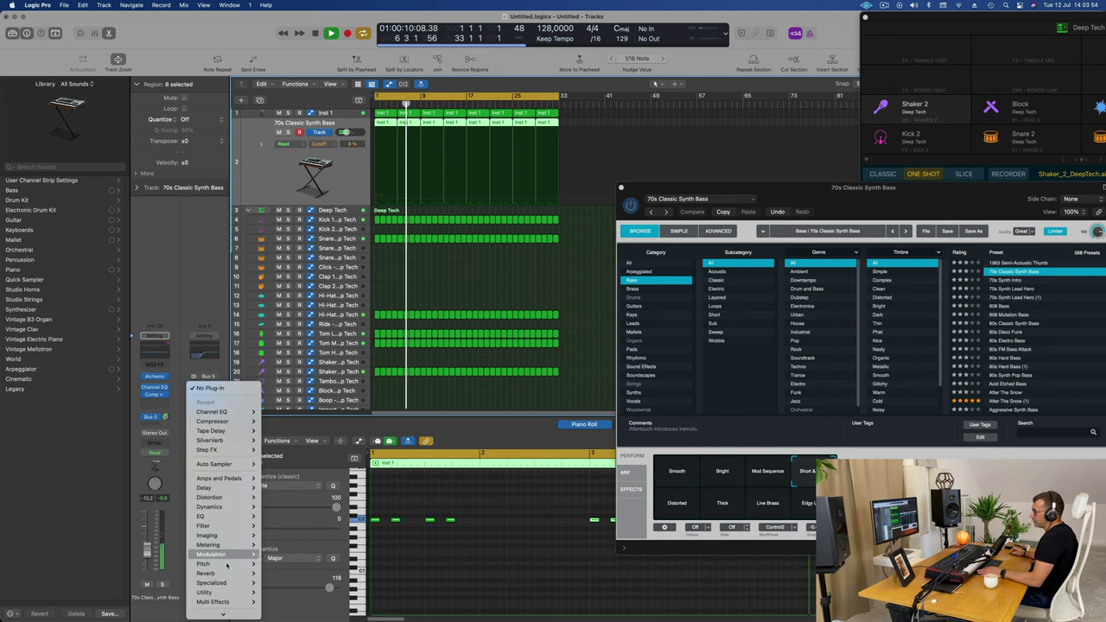
mouse_move(224, 573)
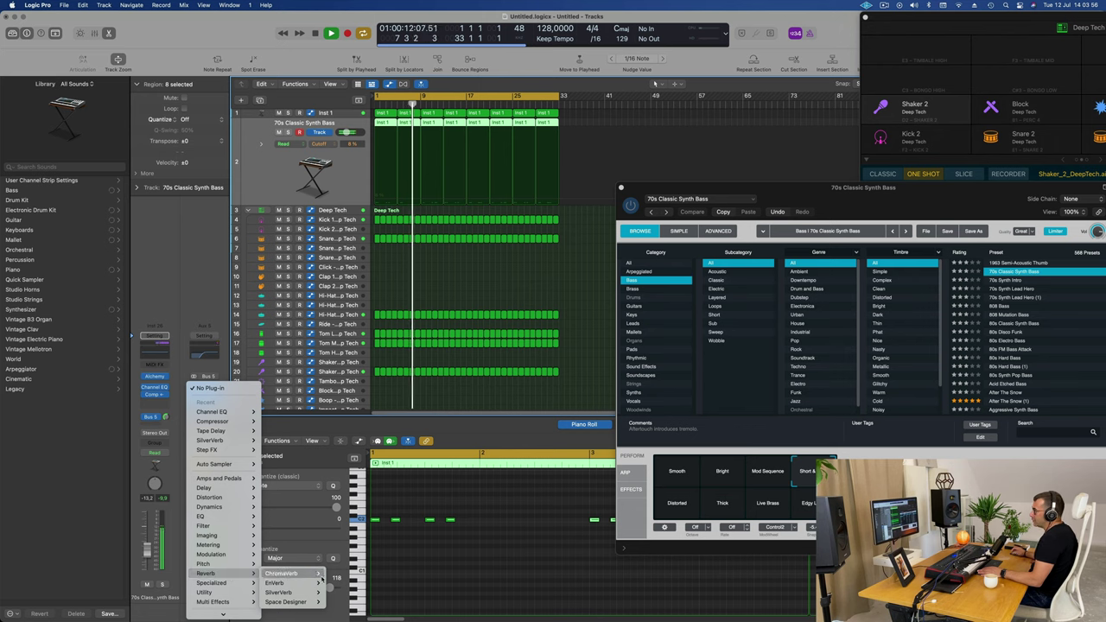
click(338, 593)
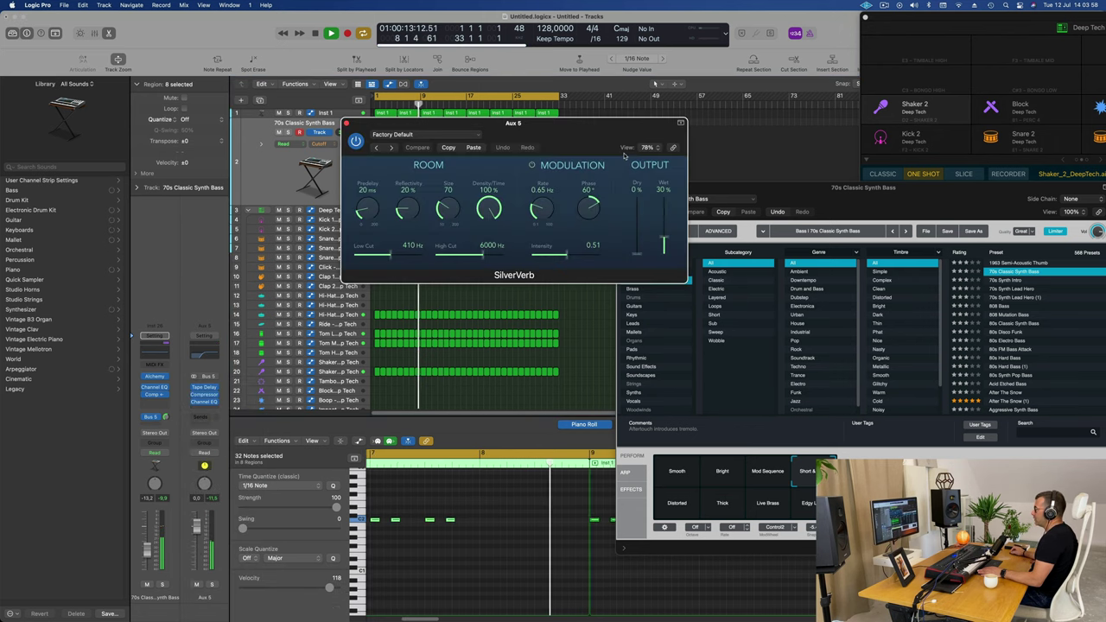
Load the factory preset Gated Reverb 01 in the SilverVerb.
drag(710, 144, 739, 153)
key(space)
click(553, 145)
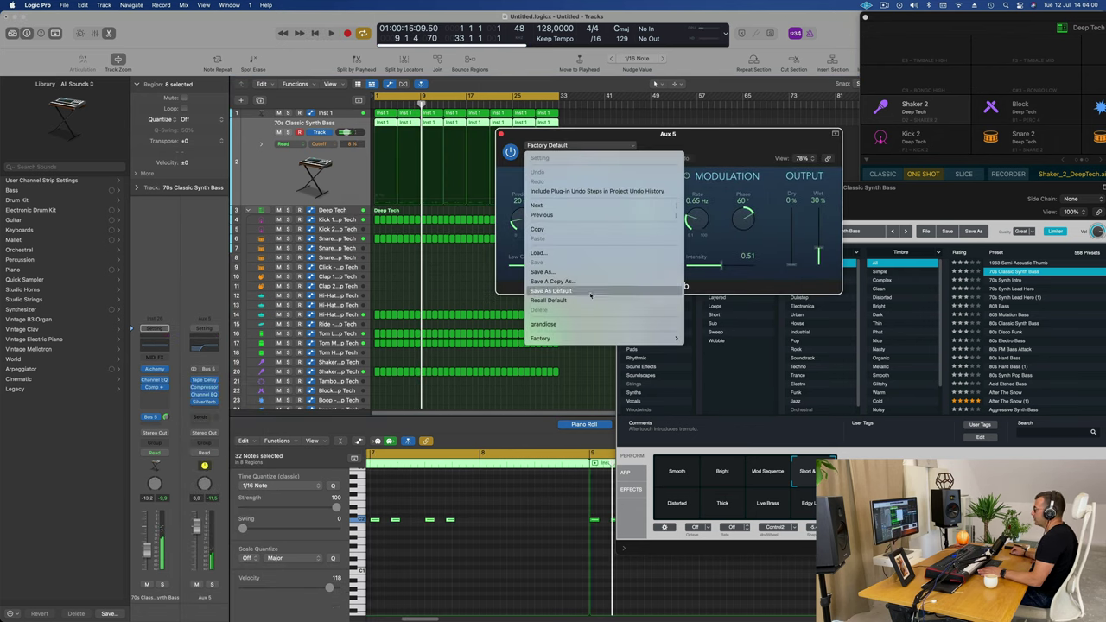
click(721, 164)
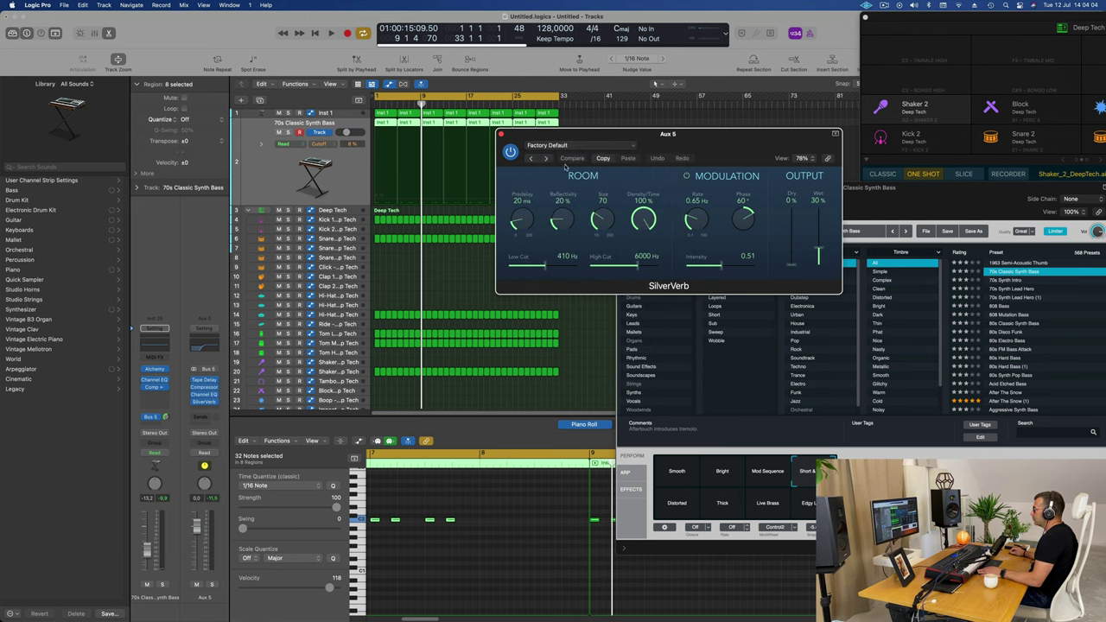
click(598, 147)
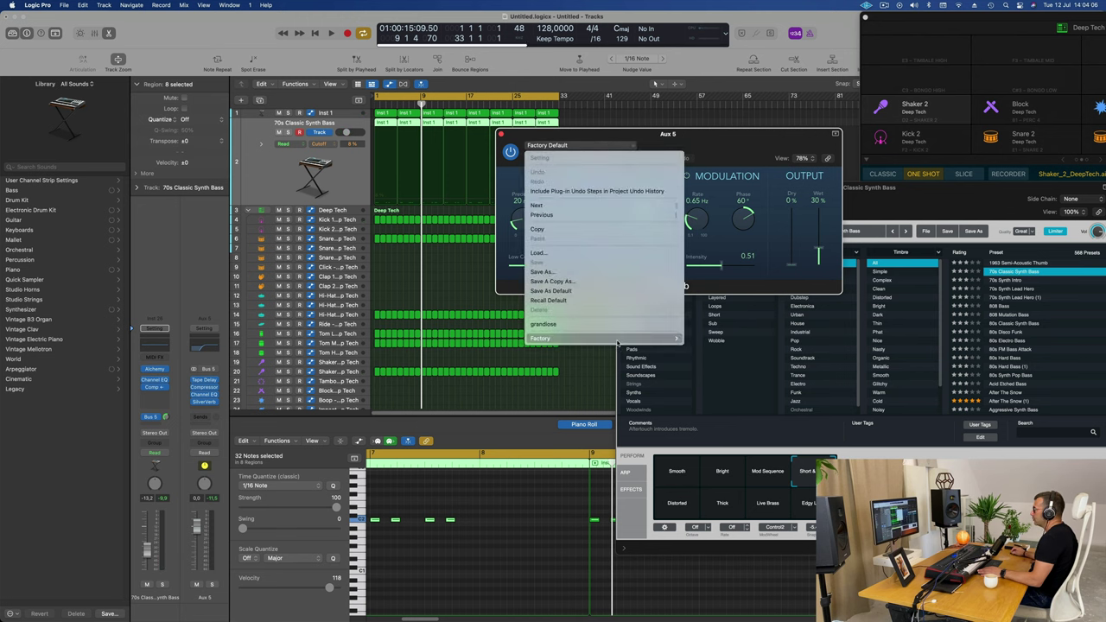
mouse_move(657, 338)
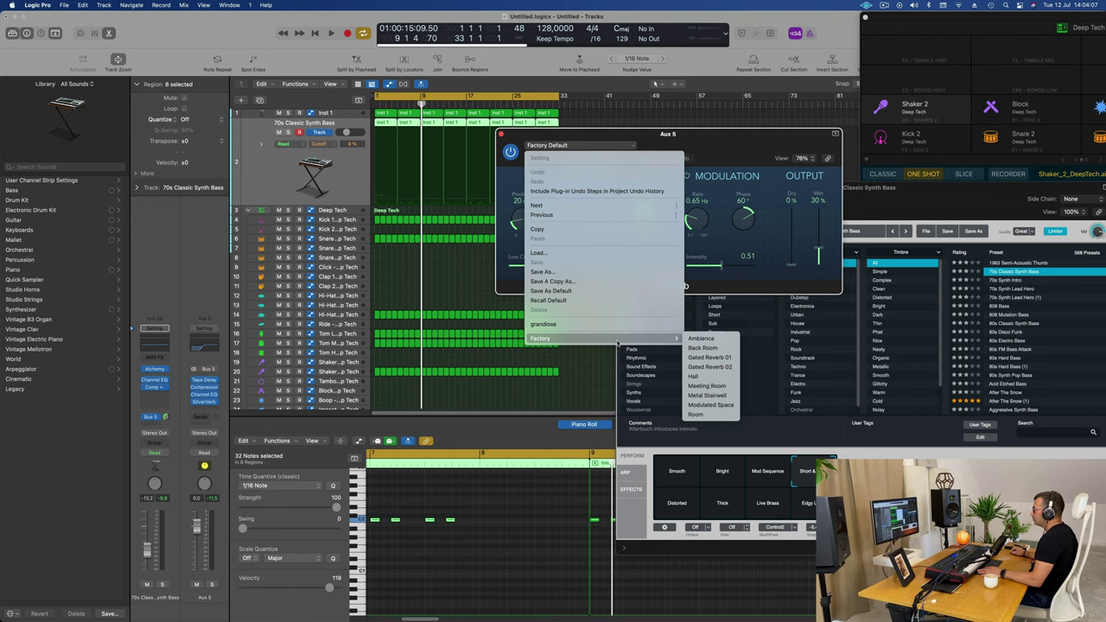
click(715, 358)
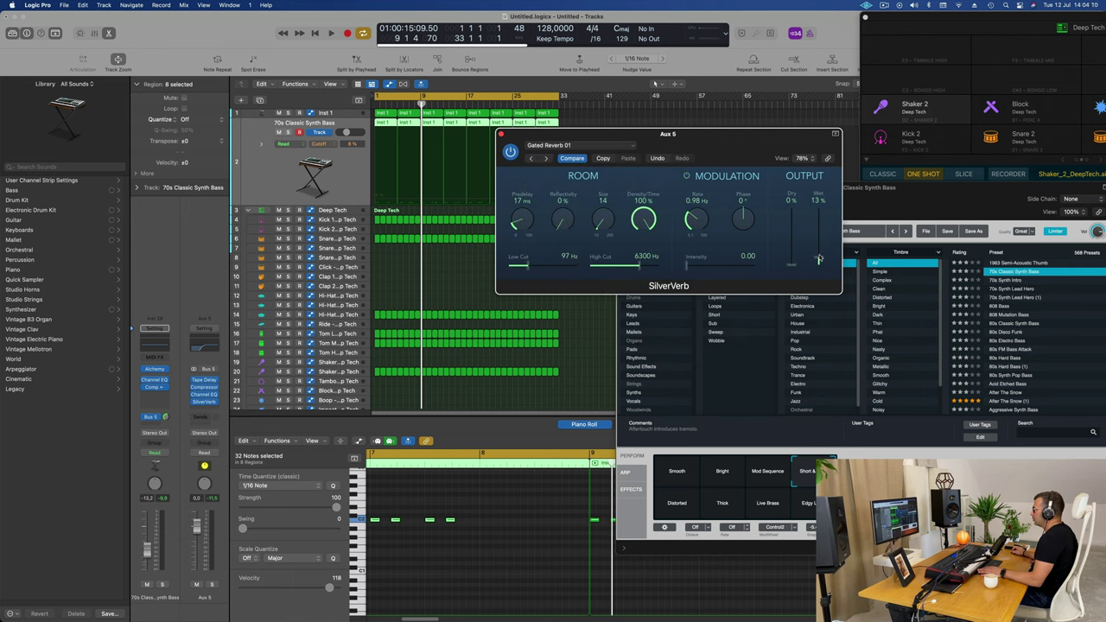
Set the SilverVerb's wet output to 30% and dry output to 100% while auditioning the loop.
drag(716, 138, 696, 127)
key(space)
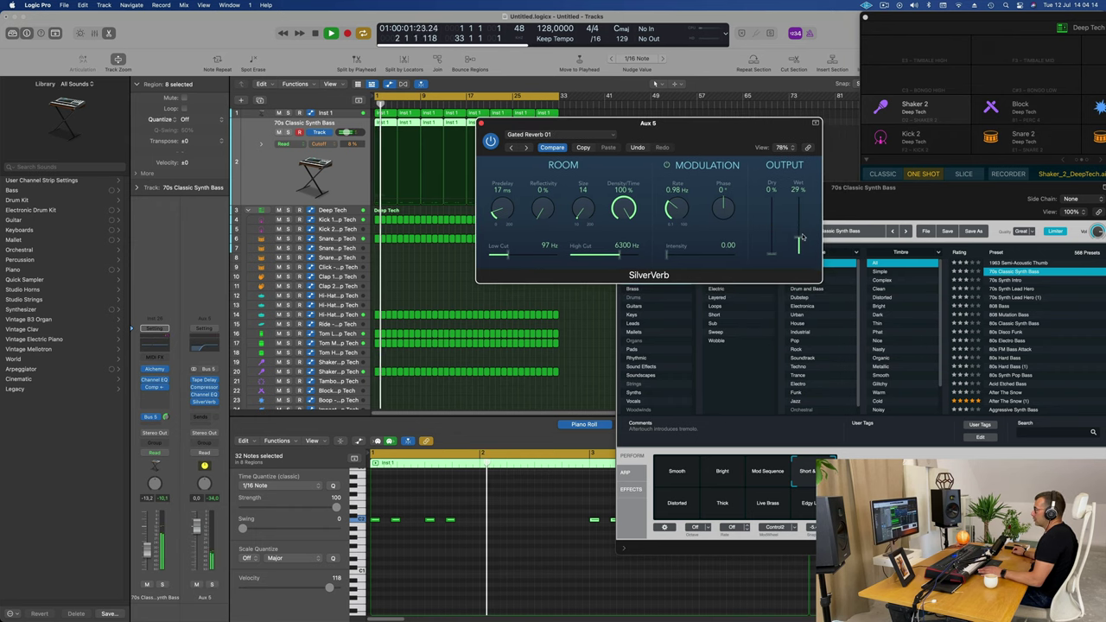
drag(801, 235, 800, 232)
key(space)
key(space)
key(space)
key(space)
key(space)
key(space)
key(space)
key(space)
key(space)
key(space)
key(space)
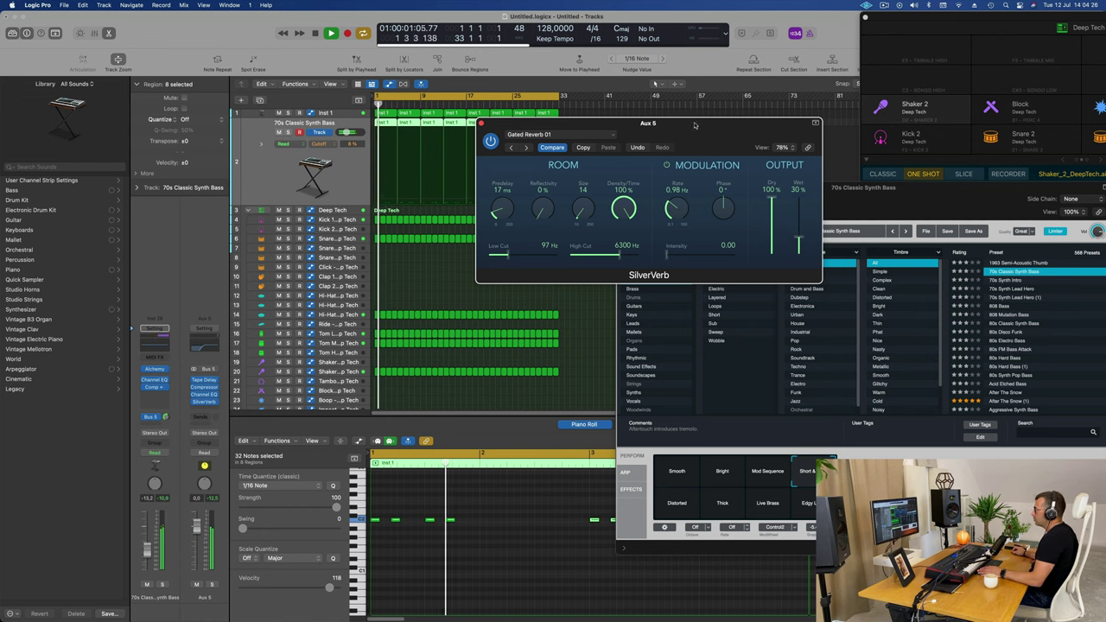
Compare the loop with the SilverVerb bypassed and enabled.
drag(694, 126, 724, 128)
key(space)
key(space)
key(space)
click(520, 144)
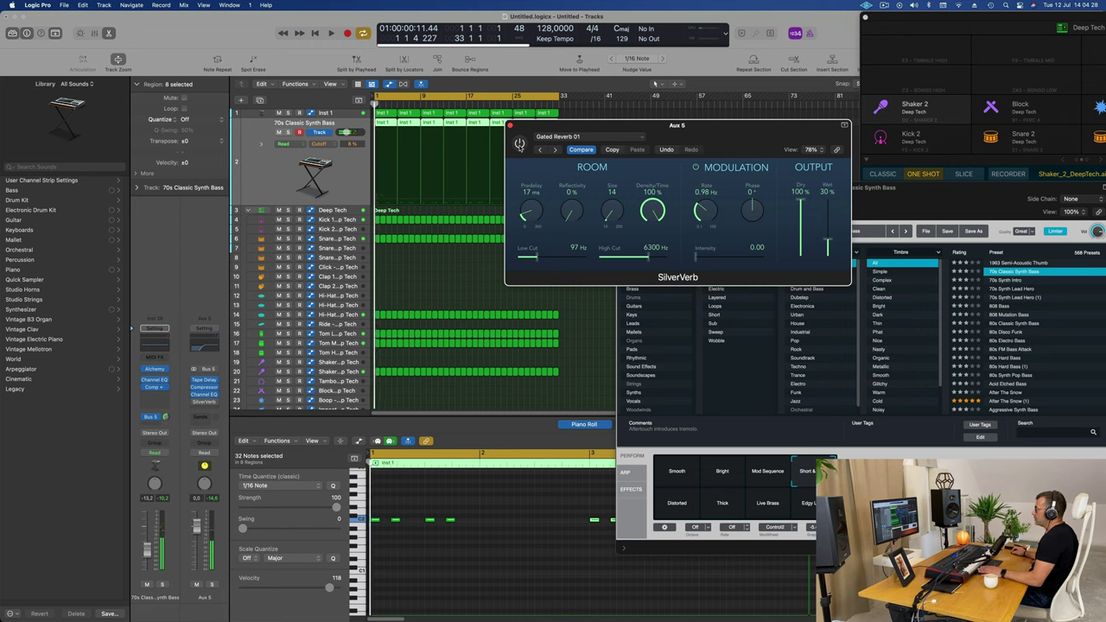
key(space)
click(518, 144)
key(space)
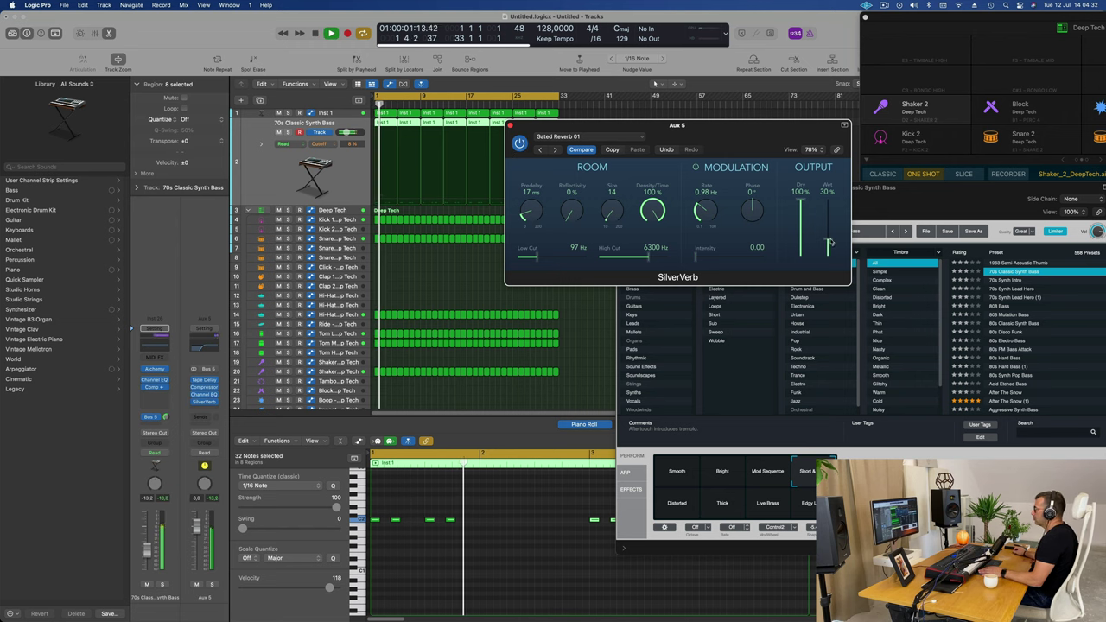
key(space)
key(space)
Open the Aux 5 Compressor and move it to the end of the effect chain, after the SilverVerb.
drag(764, 153, 847, 126)
key(space)
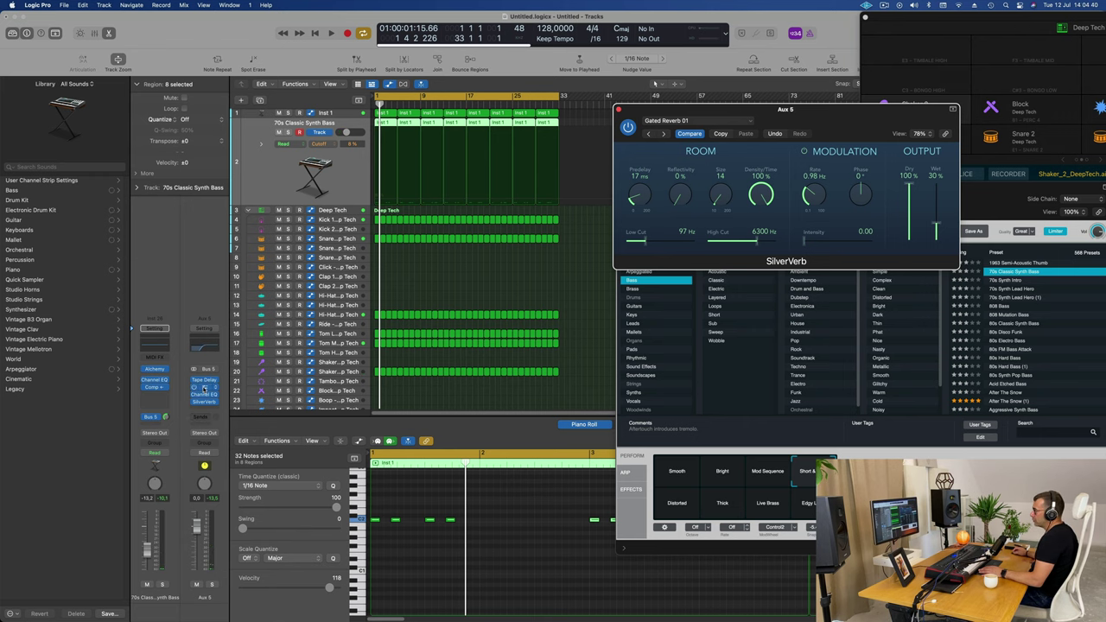
click(204, 388)
key(space)
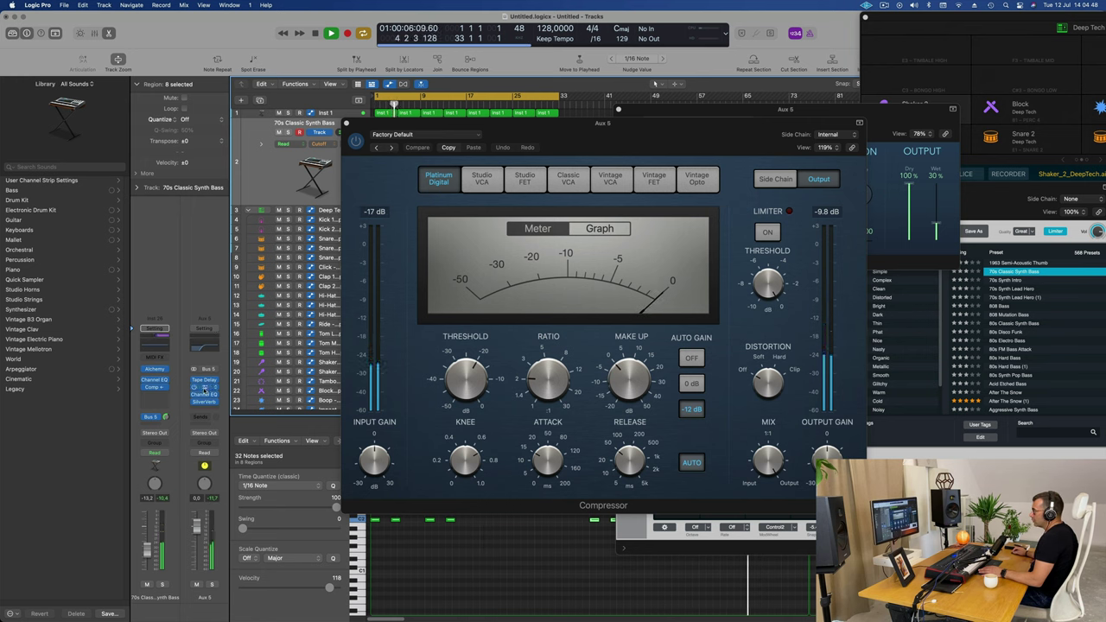
click(206, 403)
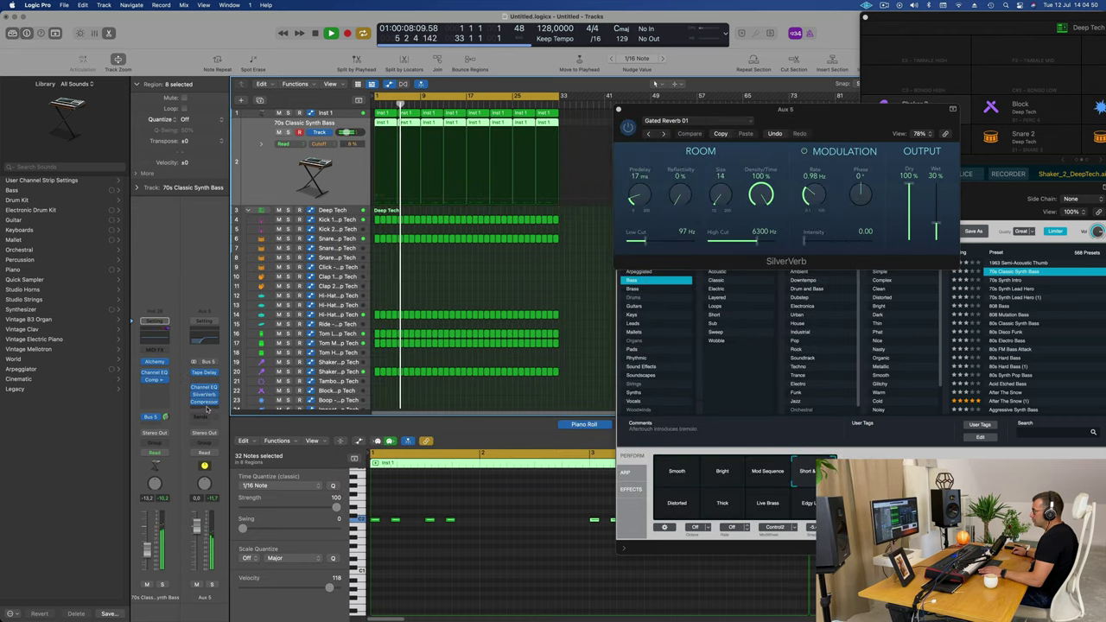
Set the Aux 5 Compressor's side chain source to Kick 1 - Deep Tech (Inst 2).
click(205, 404)
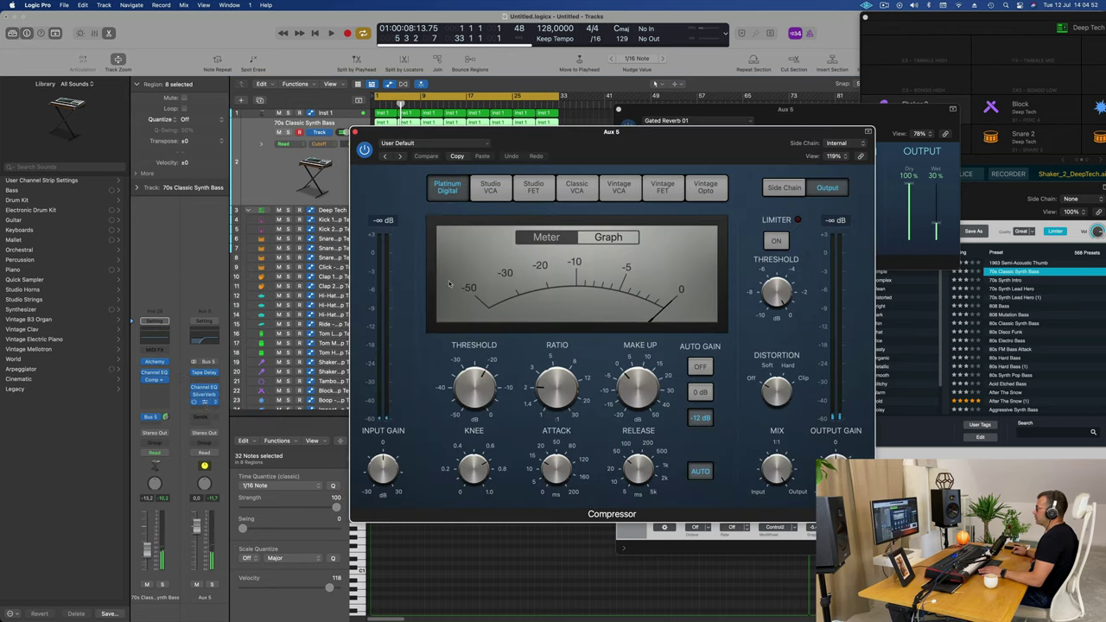
click(845, 145)
mouse_move(846, 169)
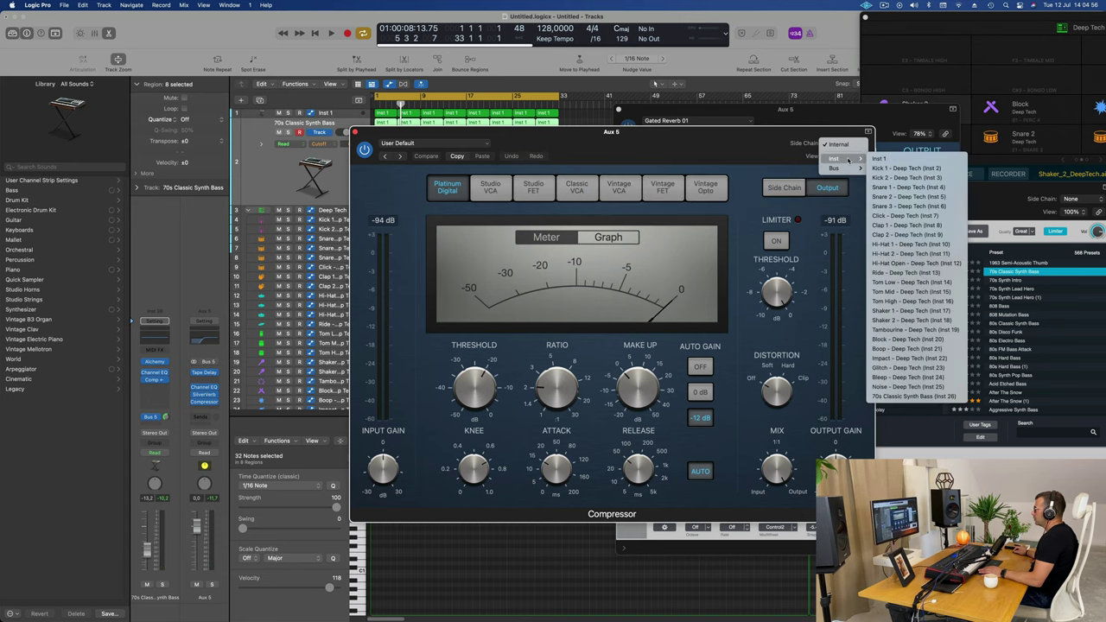
click(890, 171)
drag(730, 143, 824, 139)
Set the Compressor's attack to 0 ms and release to 5 ms, and raise its ratio while auditioning the loop.
key(space)
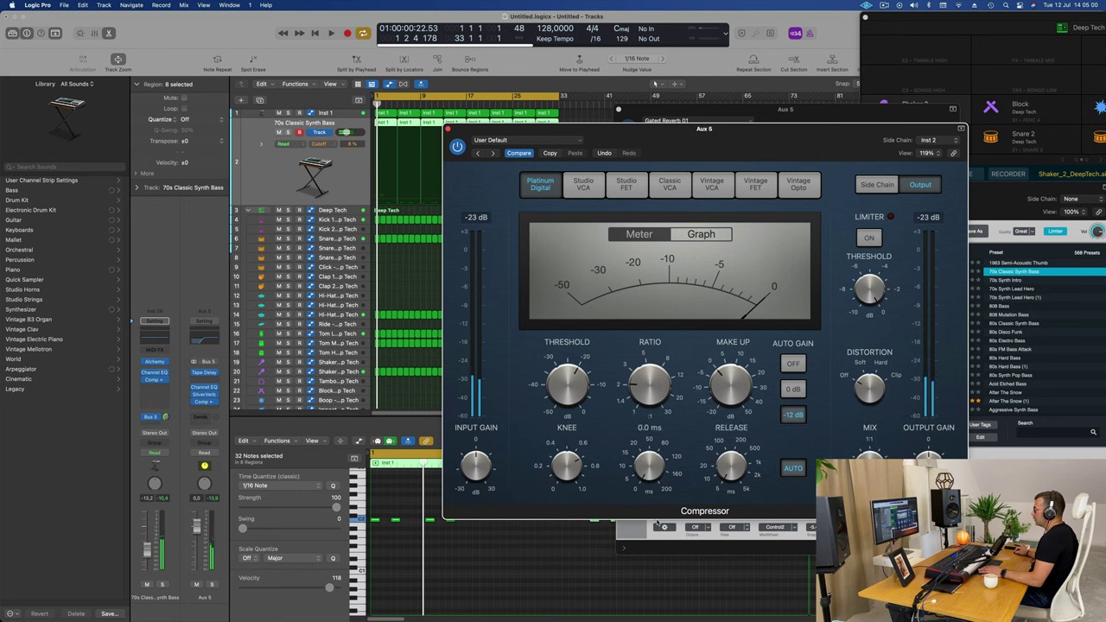
key(space)
drag(650, 384, 650, 362)
key(space)
key(space)
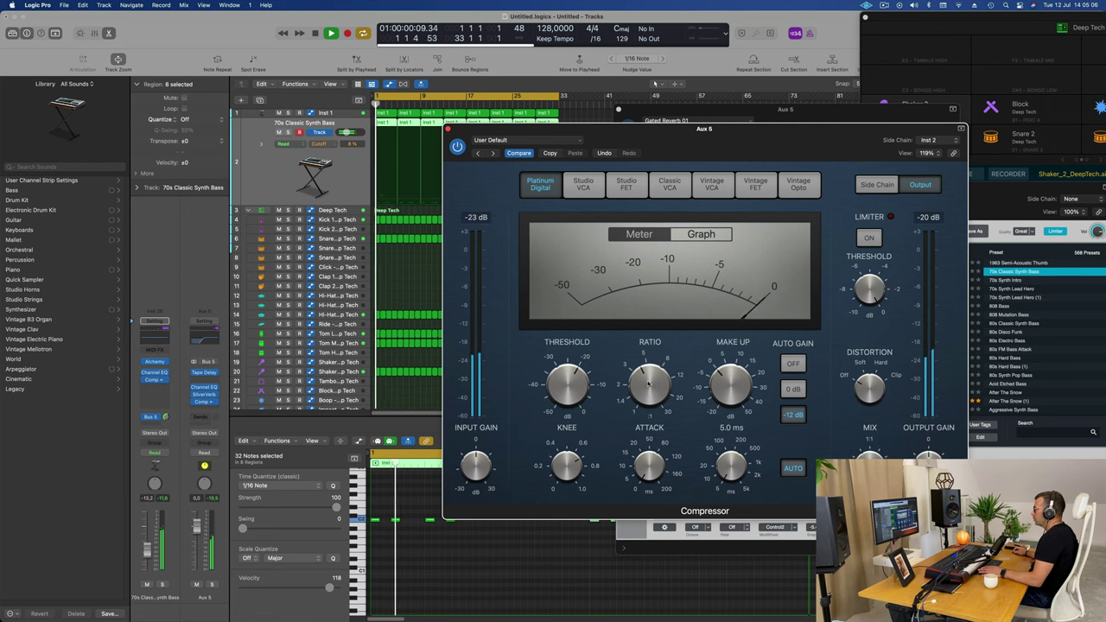
key(space)
key(space)
Lower the Compressor's threshold to -24.5 dB while auditioning the loop, and close the plug-in.
drag(578, 384, 575, 395)
key(space)
key(space)
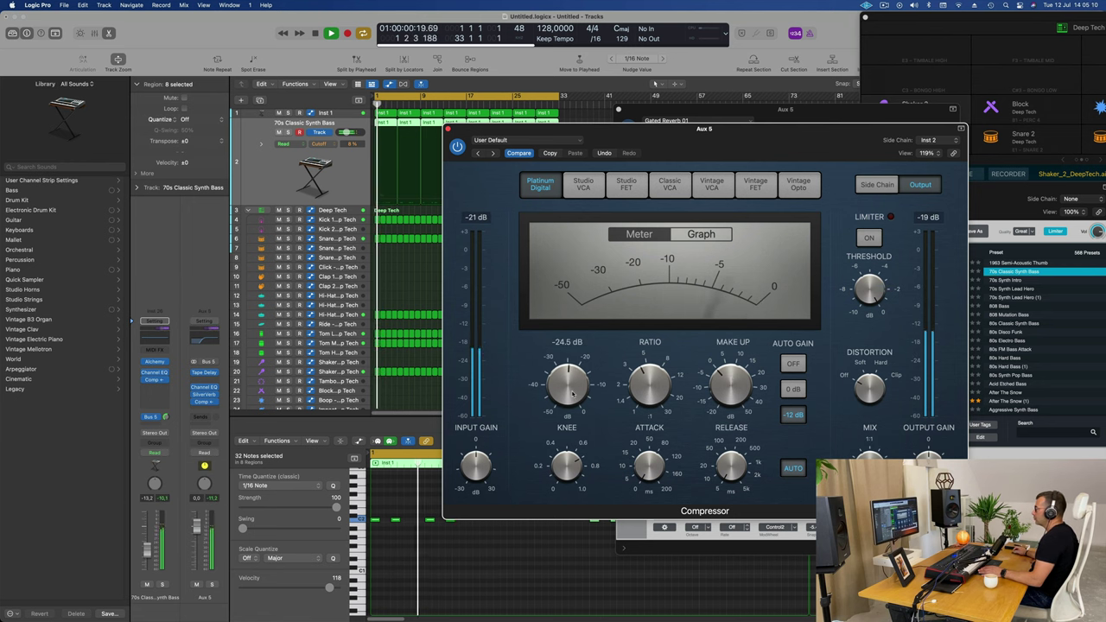
key(space)
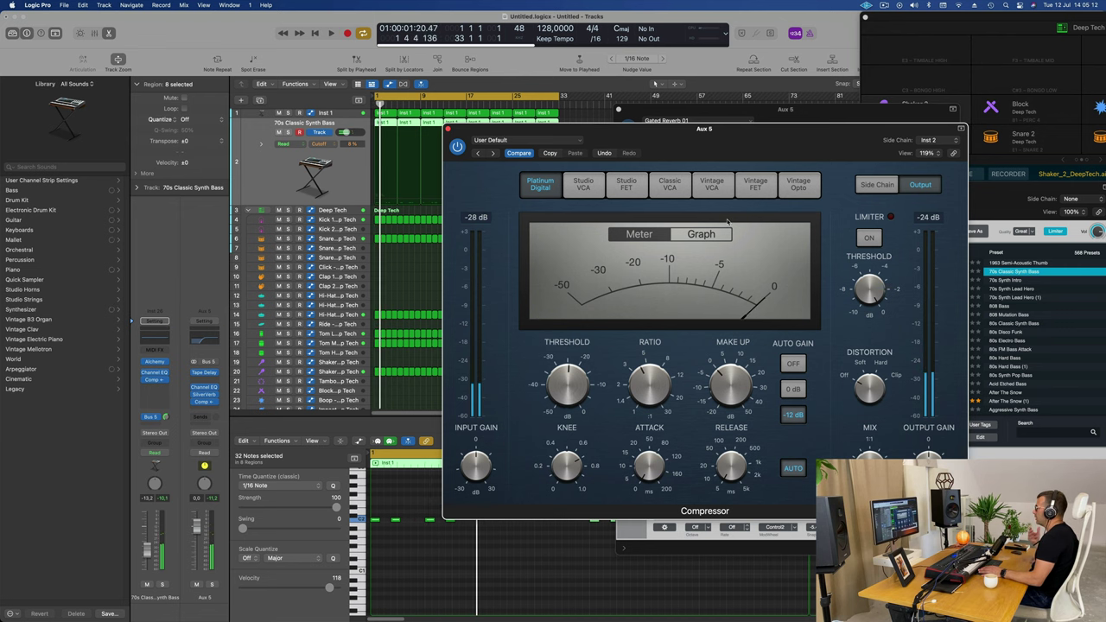
key(space)
drag(450, 133, 433, 132)
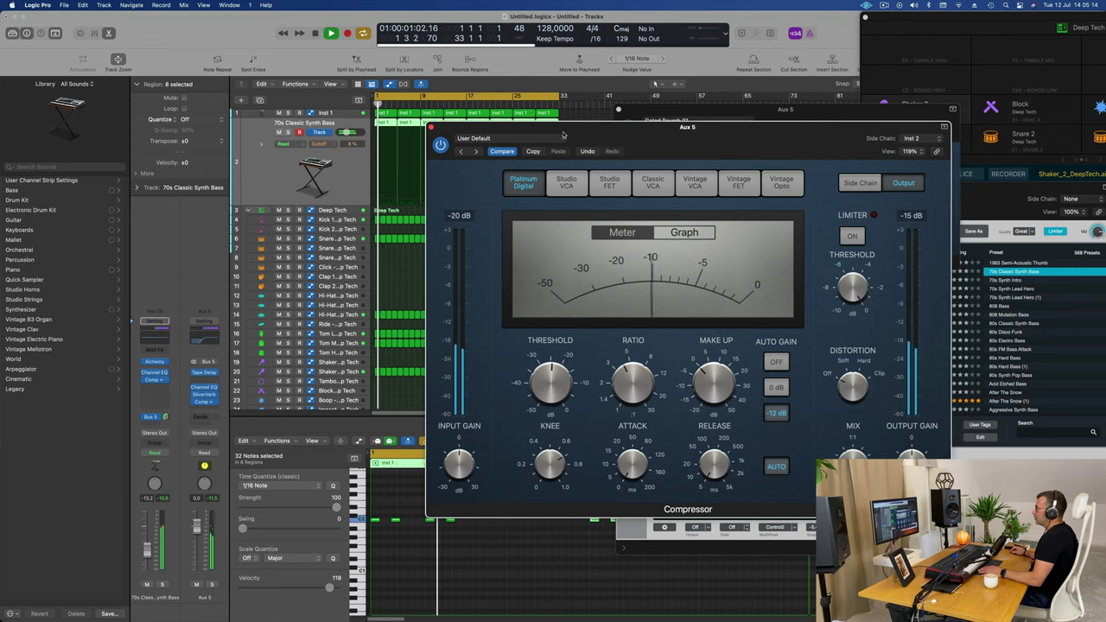
click(431, 128)
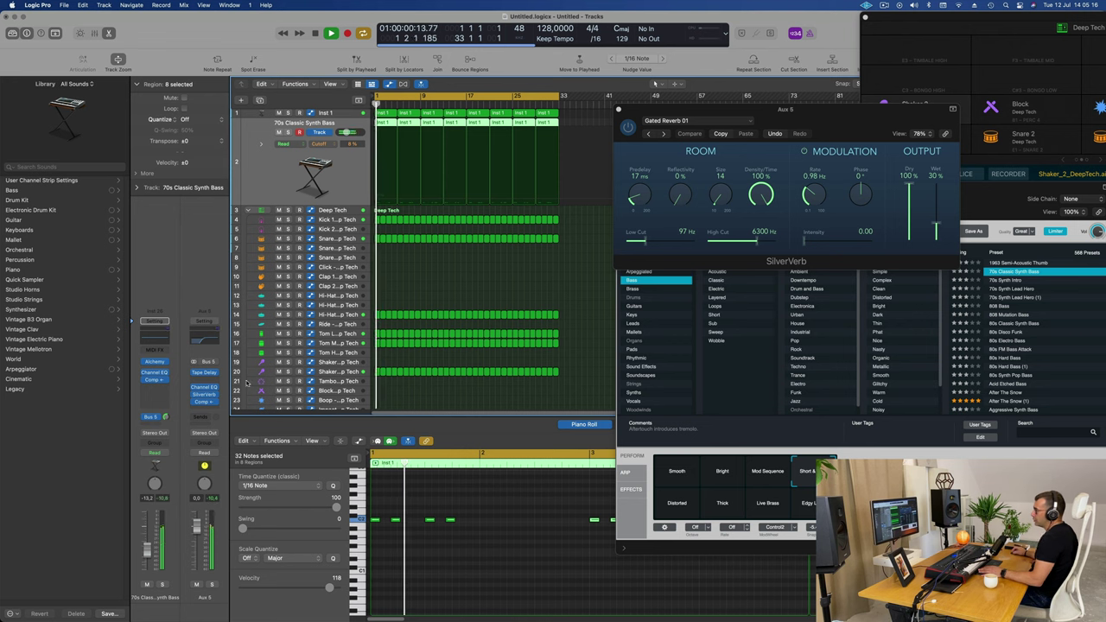
Try a Tape Delay deviation of -3.33% and smoothing of 0 ms on Aux 5, comparing them with the original settings.
click(205, 372)
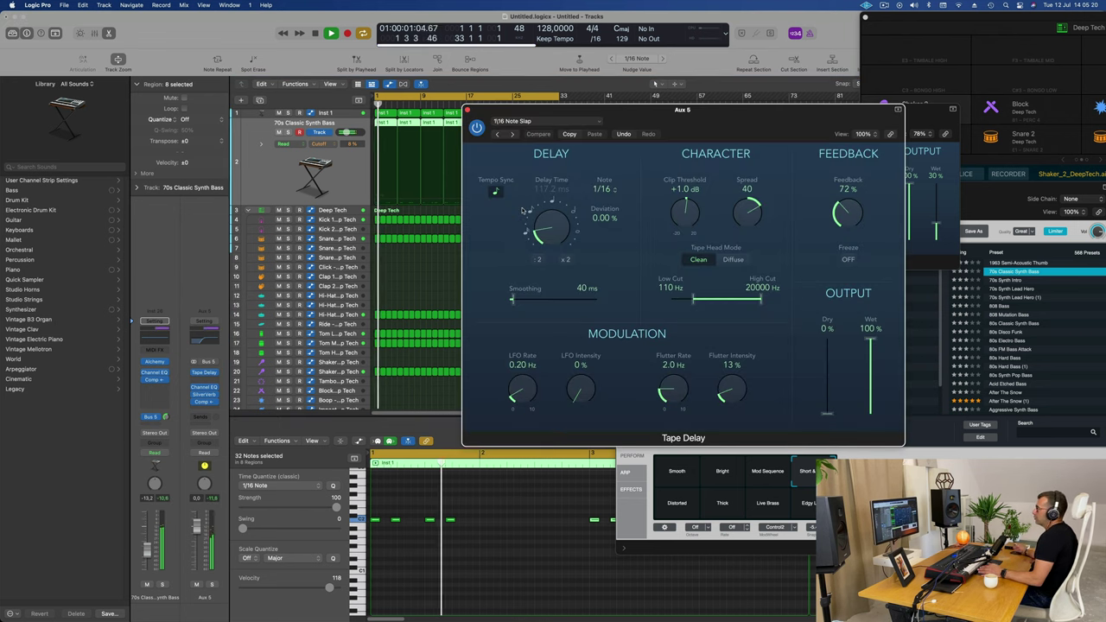
drag(536, 220, 546, 230)
key(space)
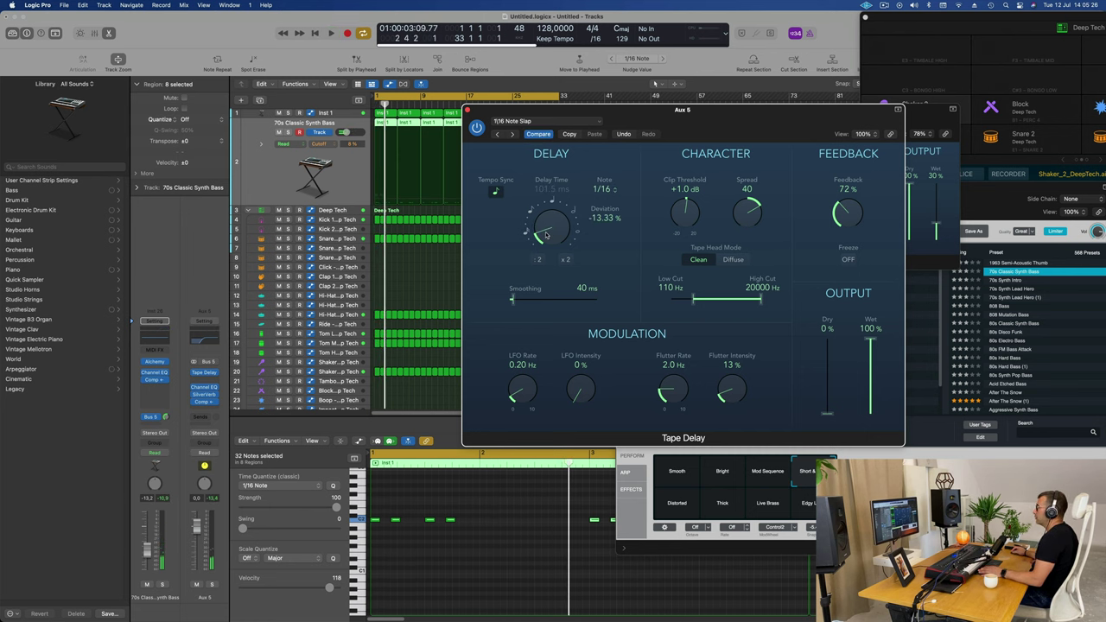
drag(546, 235, 507, 247)
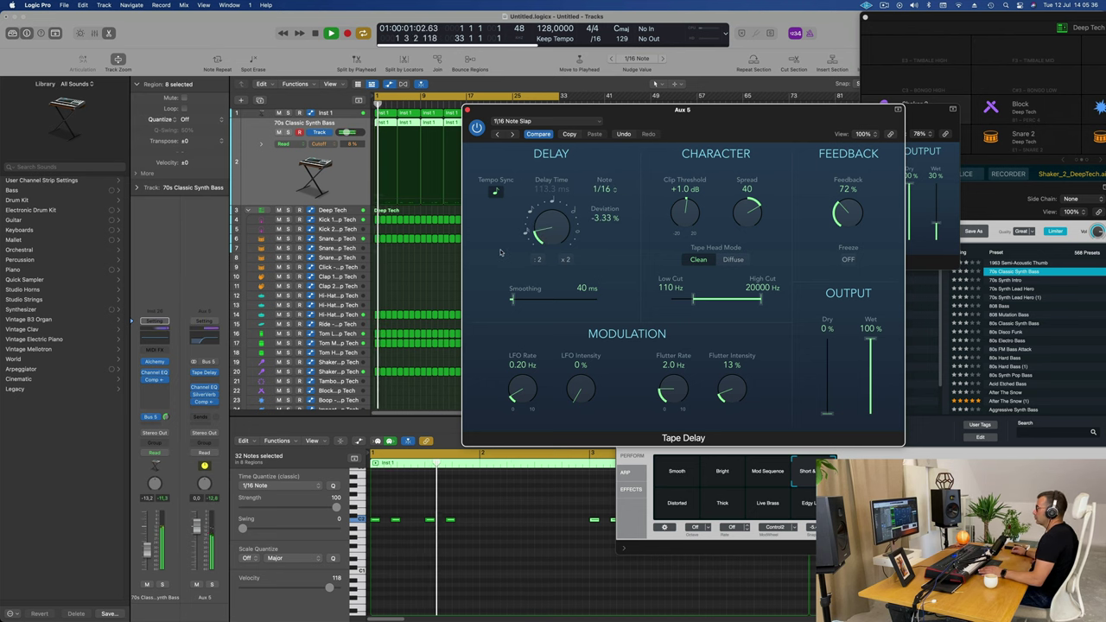
drag(516, 300, 480, 304)
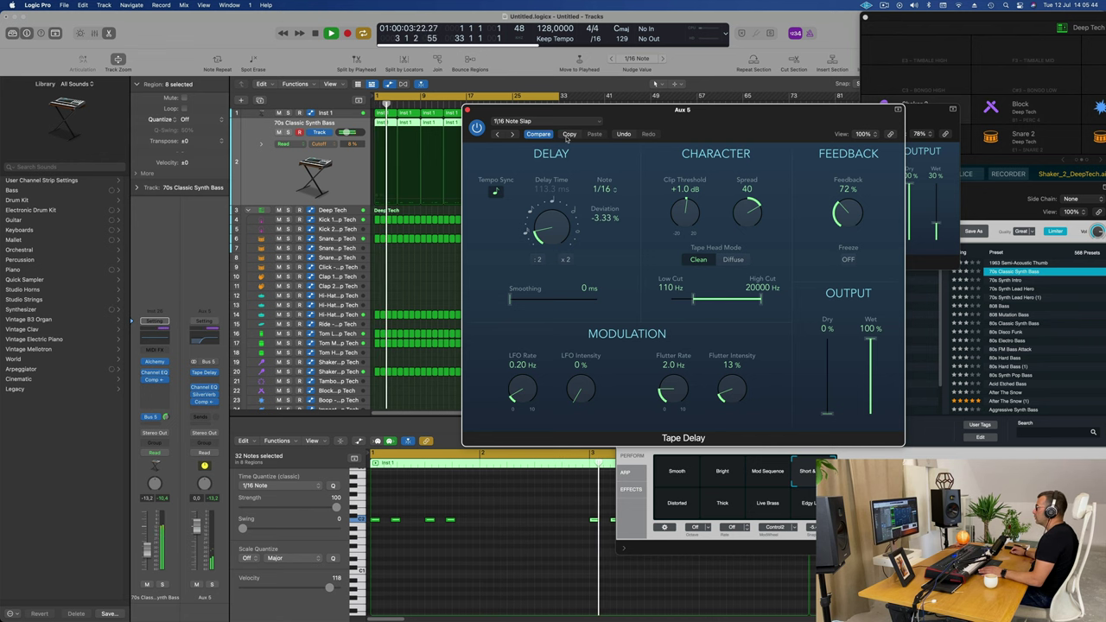
click(537, 134)
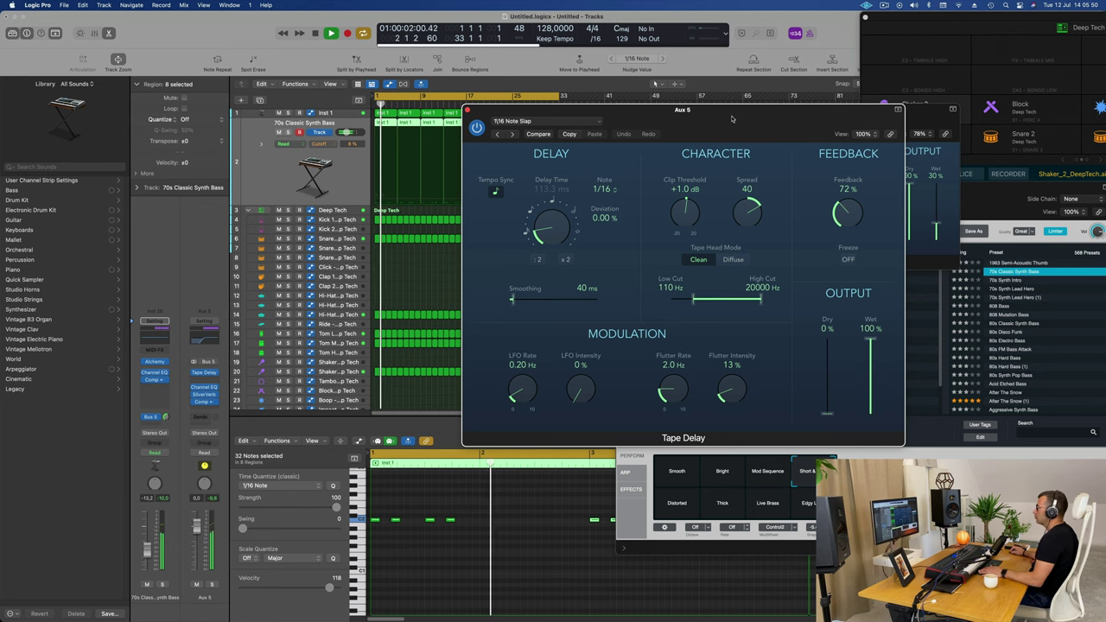
key(super+w)
Compare the loop with the synth bass track's Bus 5 send bypassed and enabled.
key(space)
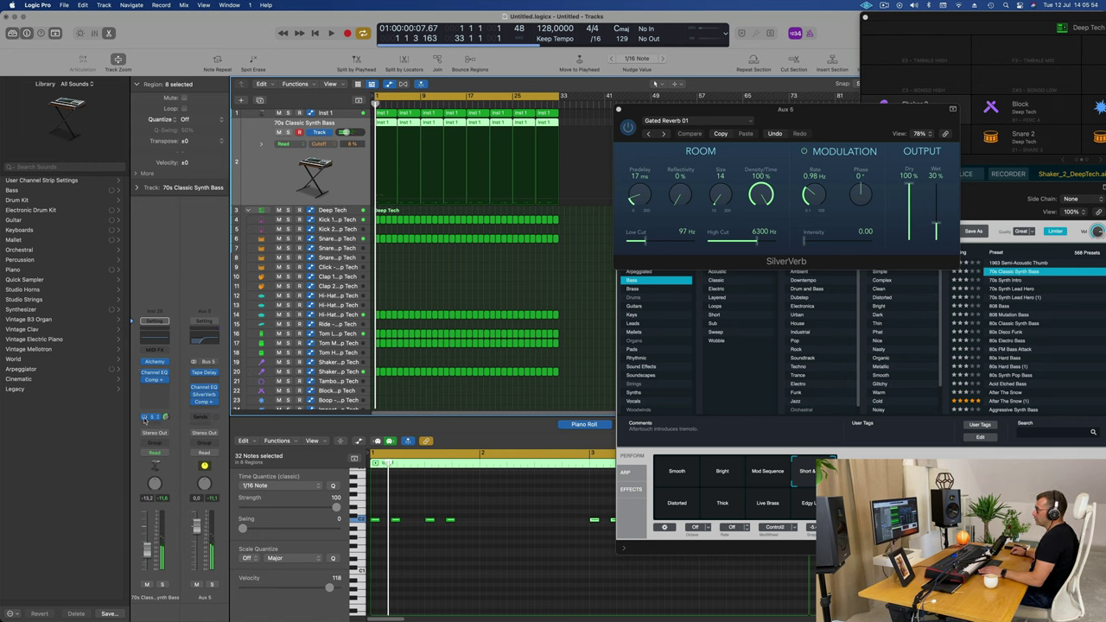
key(space)
key(space)
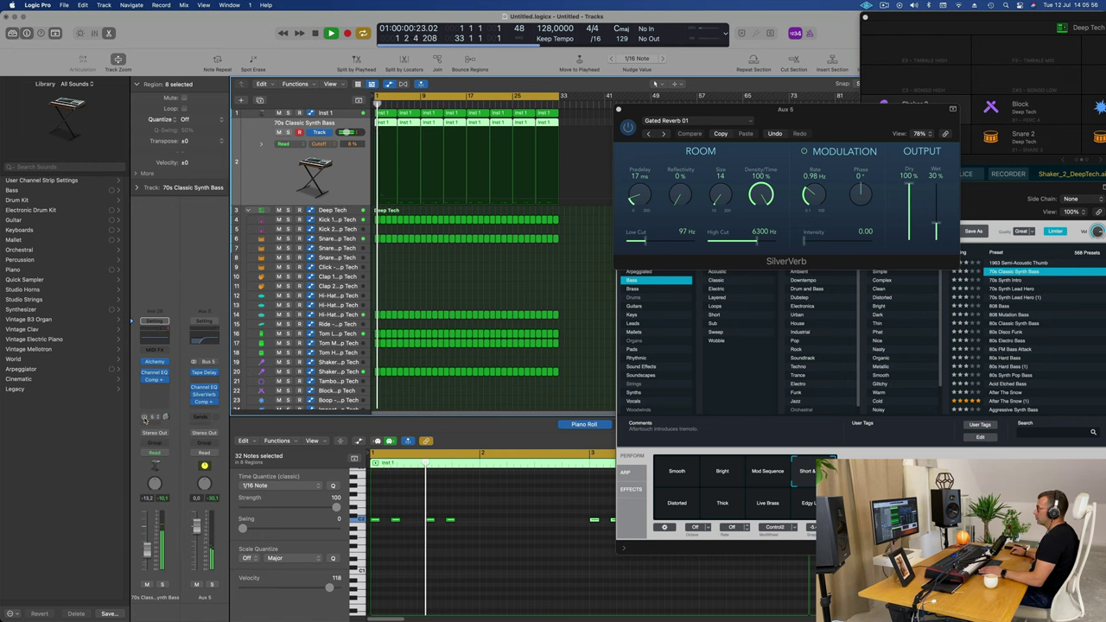
key(space)
key(space)
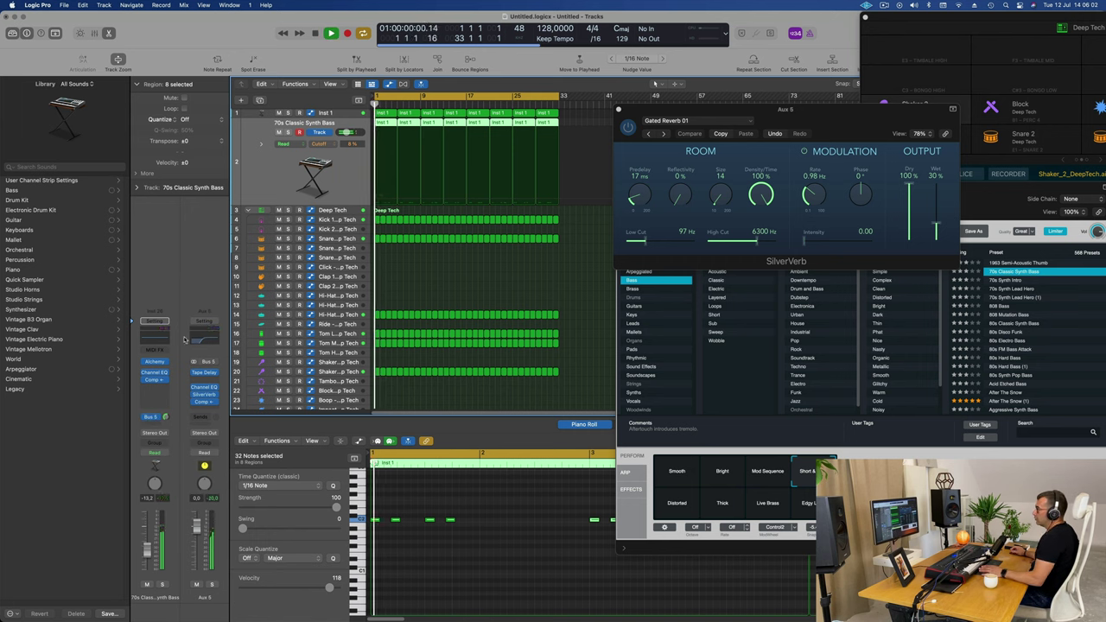
Set the cutoff in the second bass's Alchemy to 8.08% during playback, and close the Alchemy and SilverVerb windows.
click(155, 363)
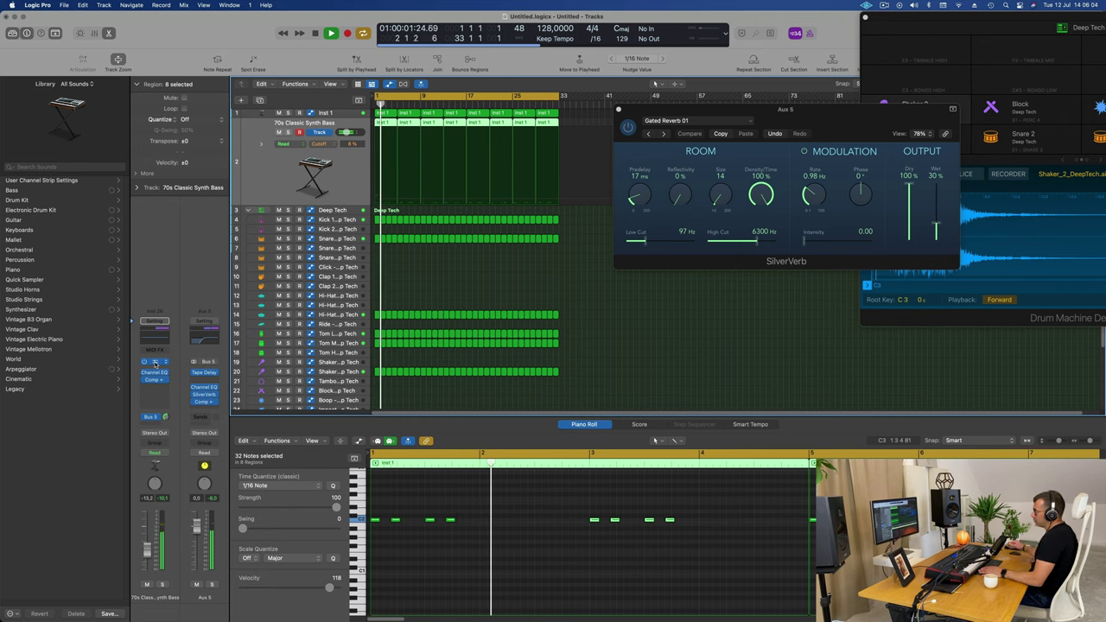
click(155, 363)
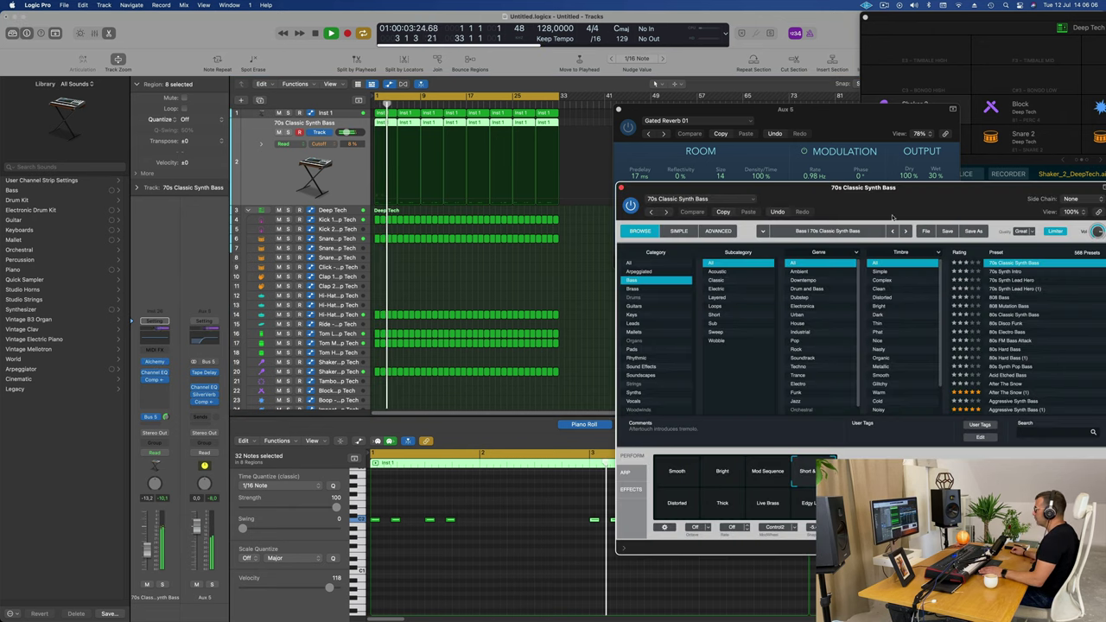
drag(936, 198, 682, 182)
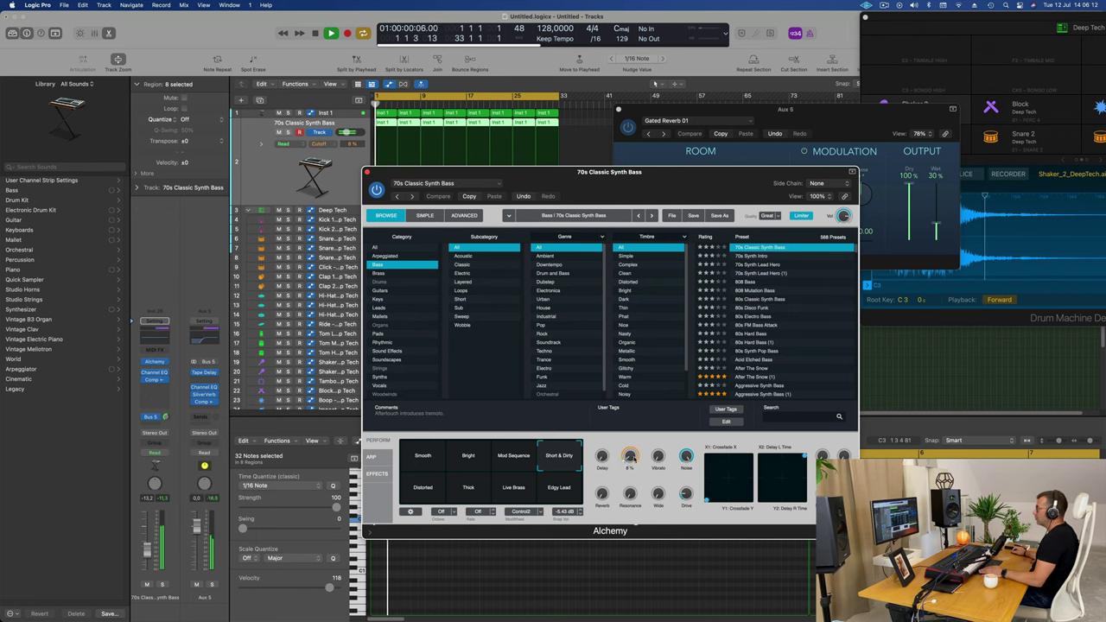
drag(628, 460, 631, 449)
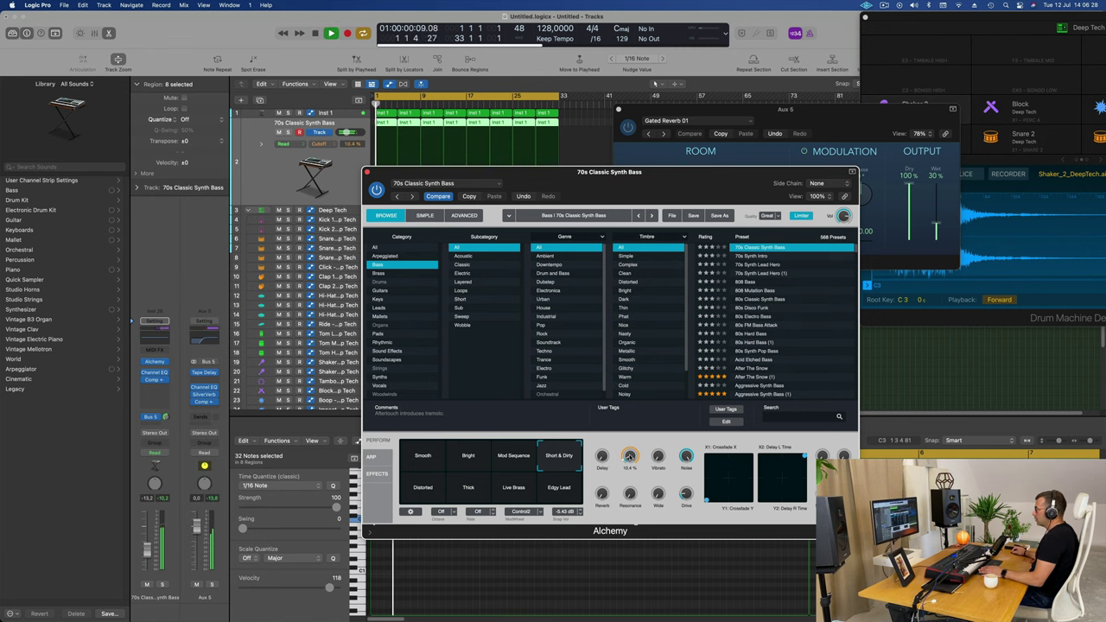
drag(685, 175, 741, 184)
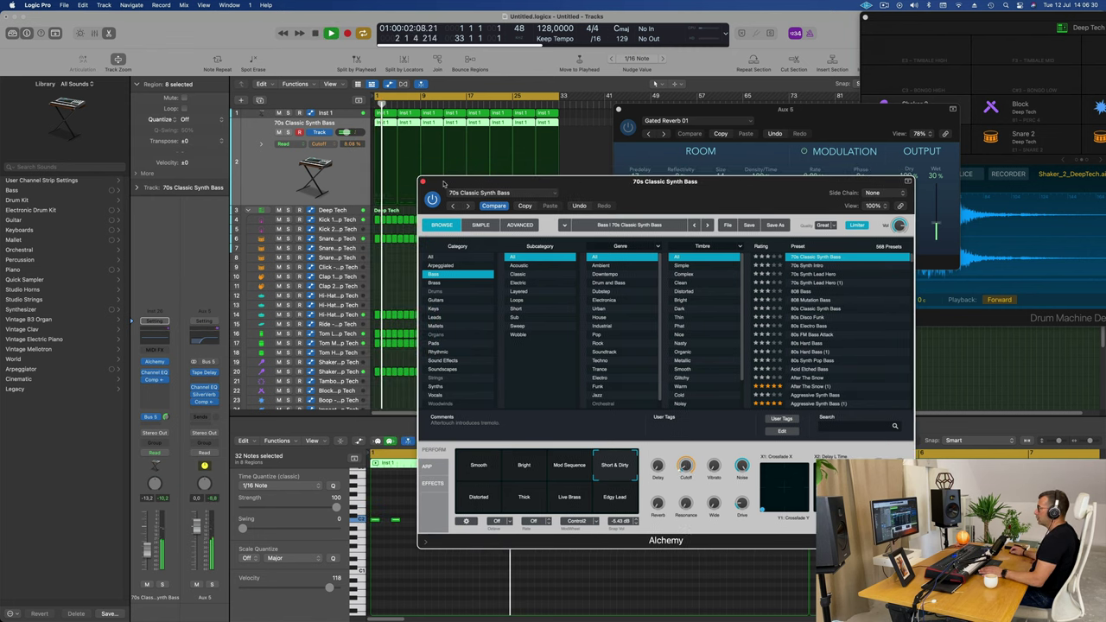
click(422, 181)
drag(619, 111, 613, 112)
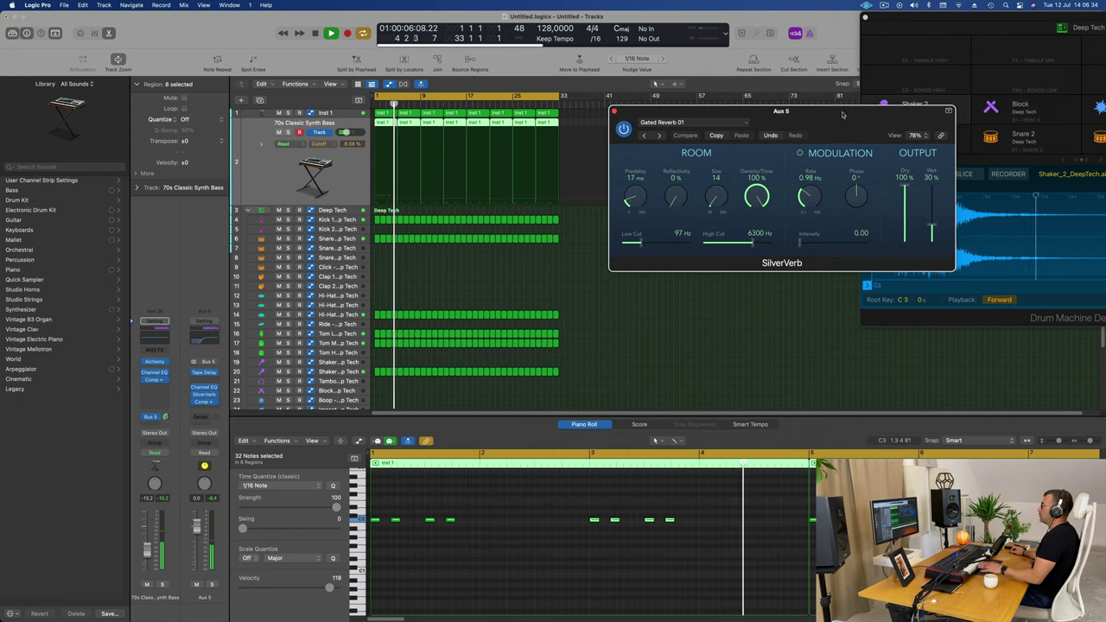
click(614, 112)
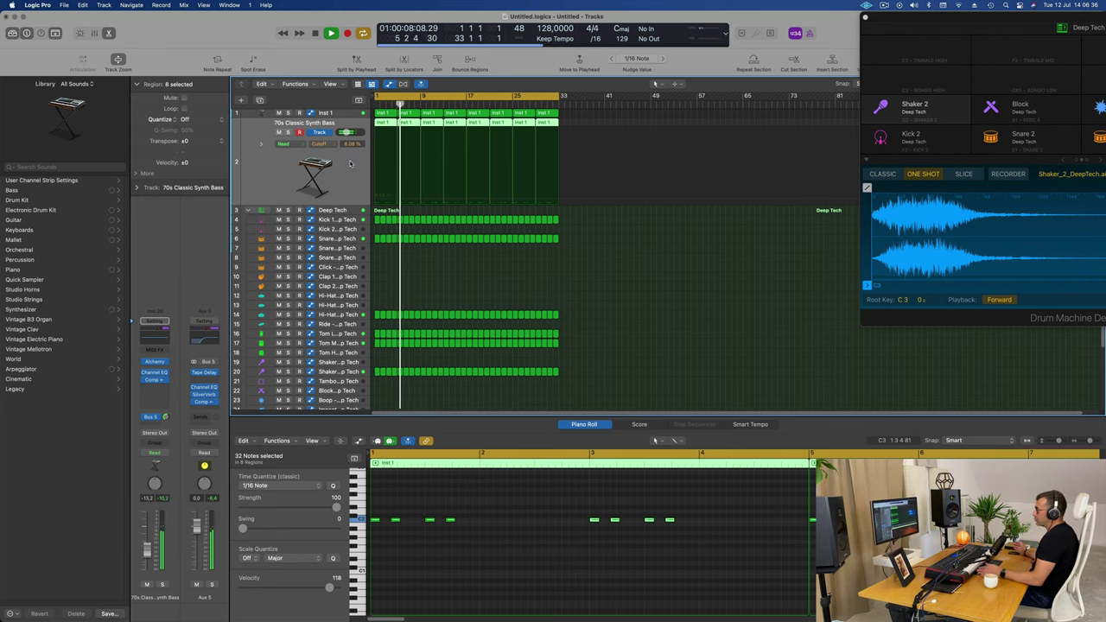
Replay the loop from the start while fine-tuning the Bus 5 send level on the 70s Classic Synth Bass track.
key(Return)
key(space)
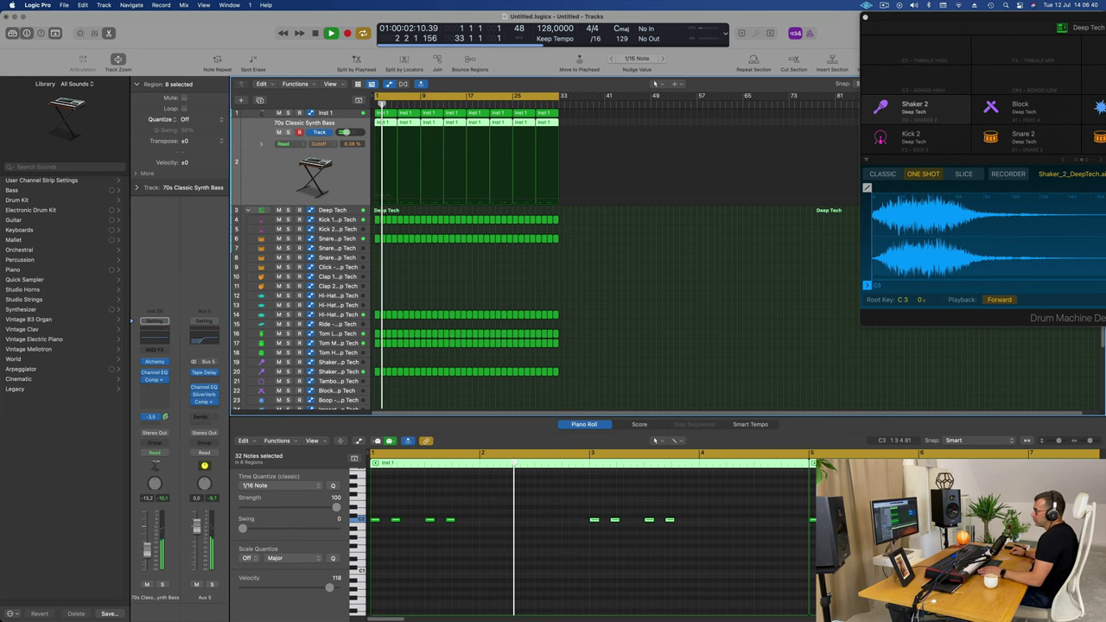
key(Return)
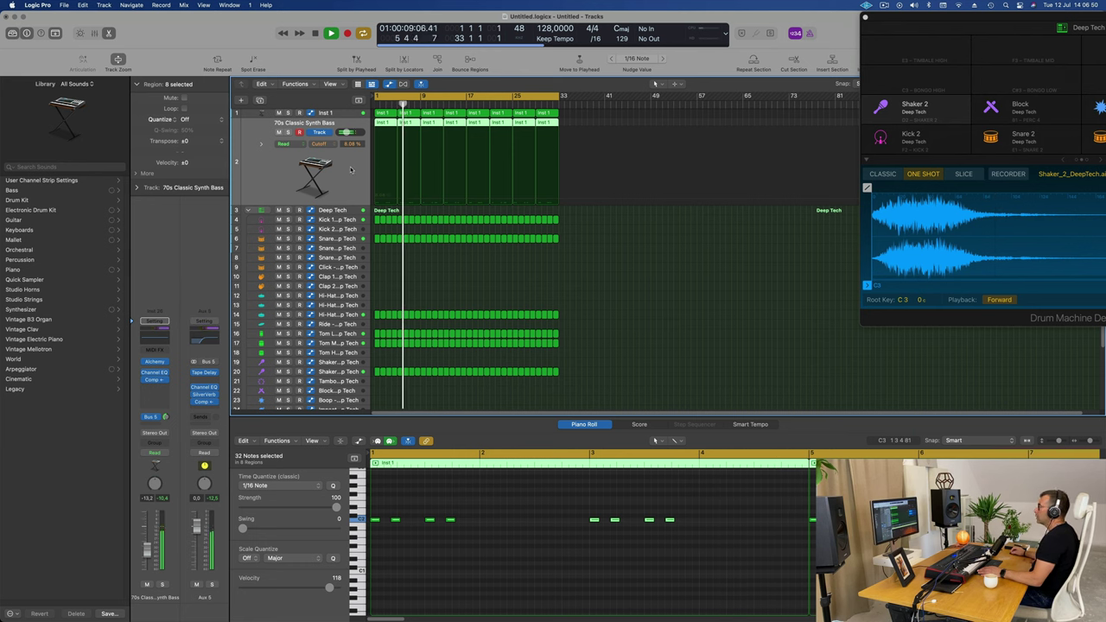
Duplicate the 70s Classic Synth Bass track and copy the first Inst 1 region from track 1 onto it without automation.
click(259, 100)
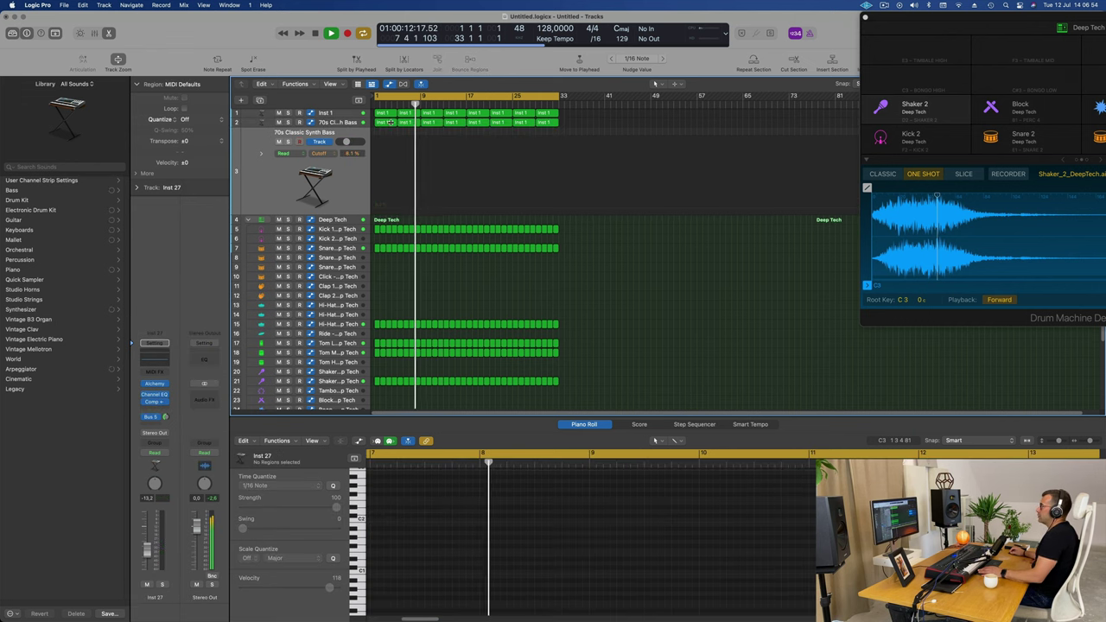
drag(381, 113, 386, 159)
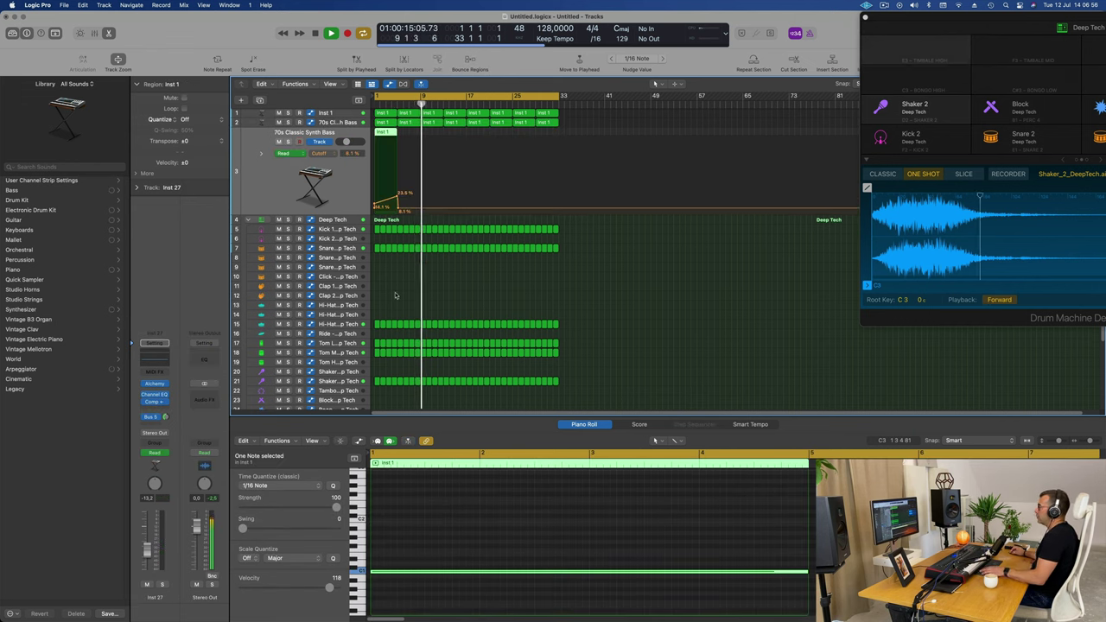
key(space)
key(ctrl+super+BackSpace)
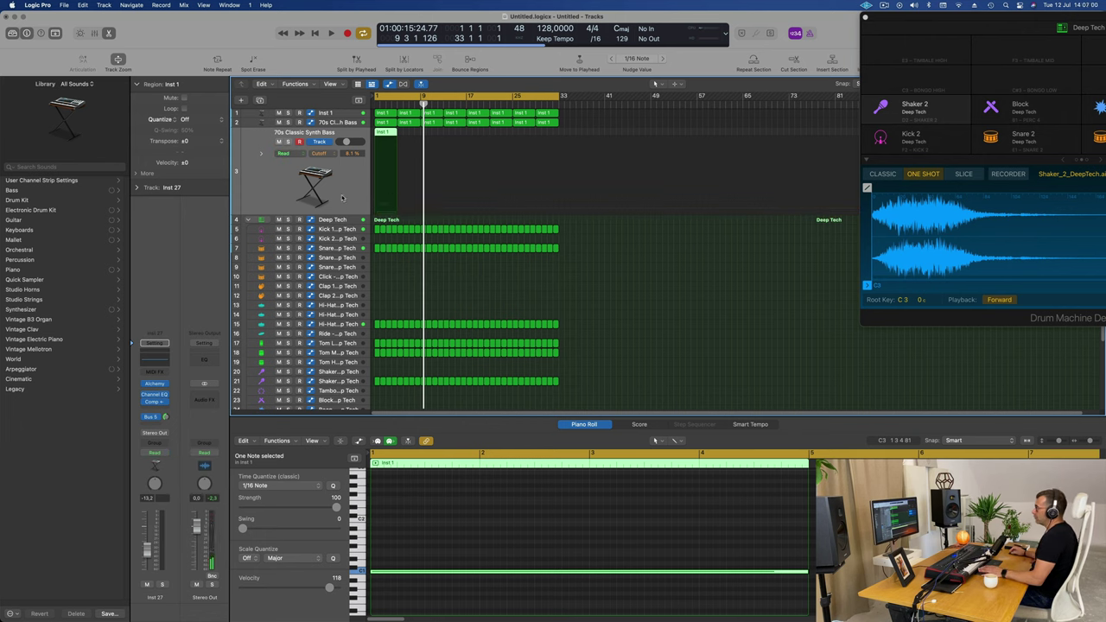
Transpose the copied region's sustained note up one octave and audition it from the start.
key(Return)
key(space)
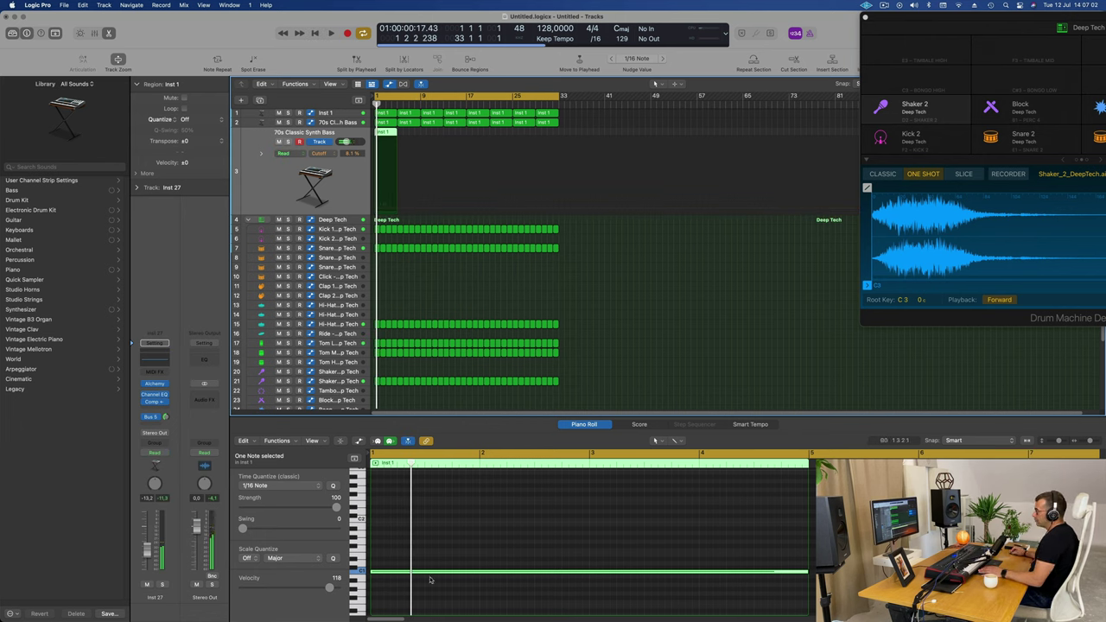
click(448, 604)
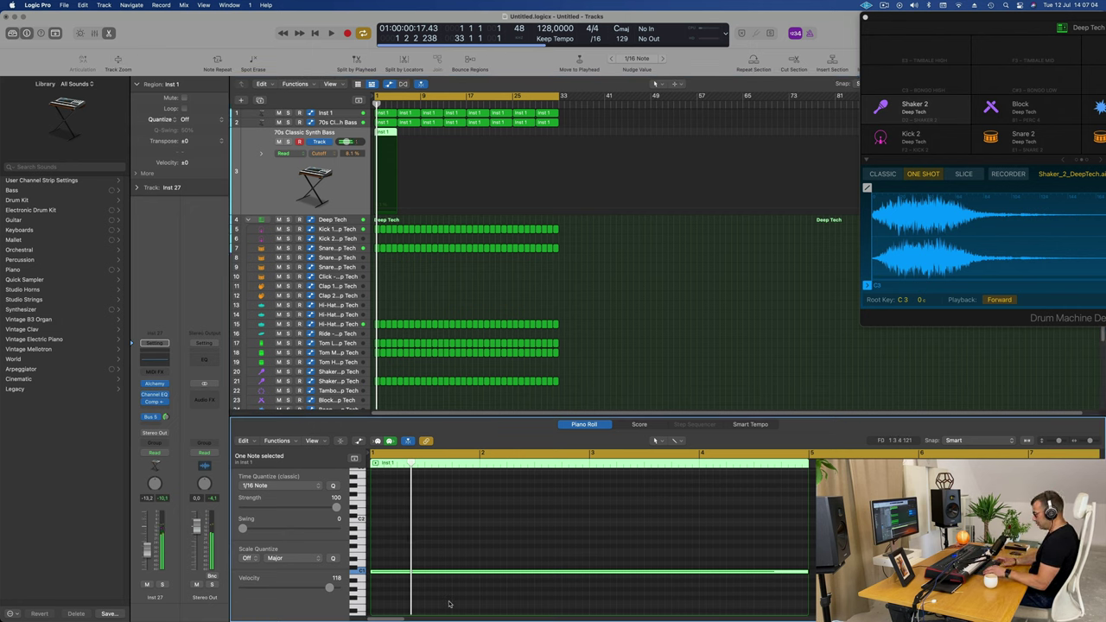
key(alt+shift+Up)
key(Return)
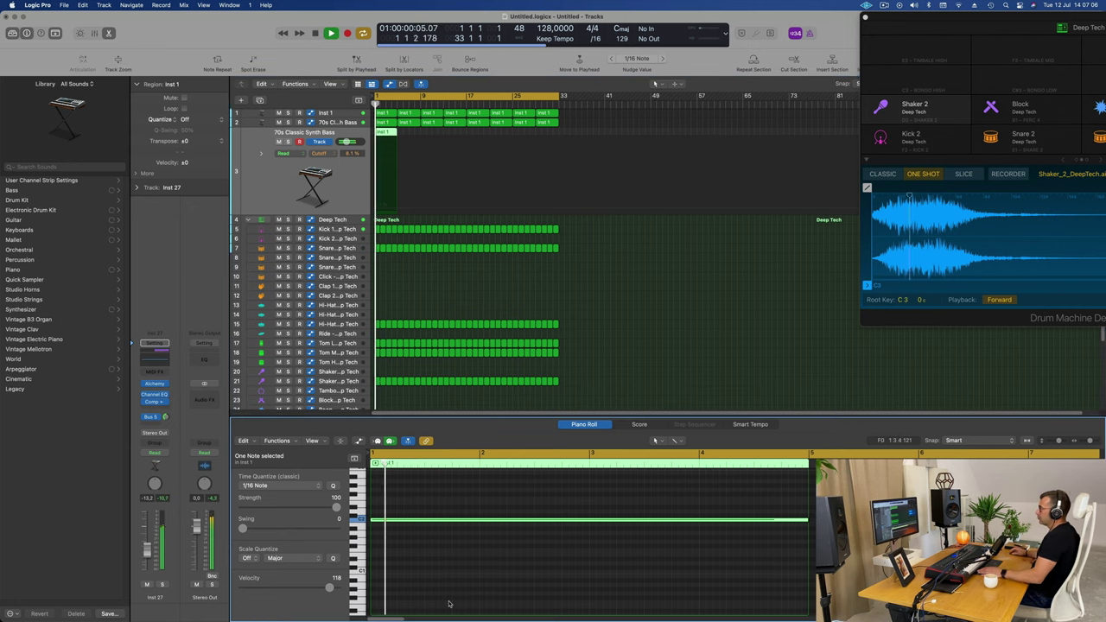
key(space)
key(space)
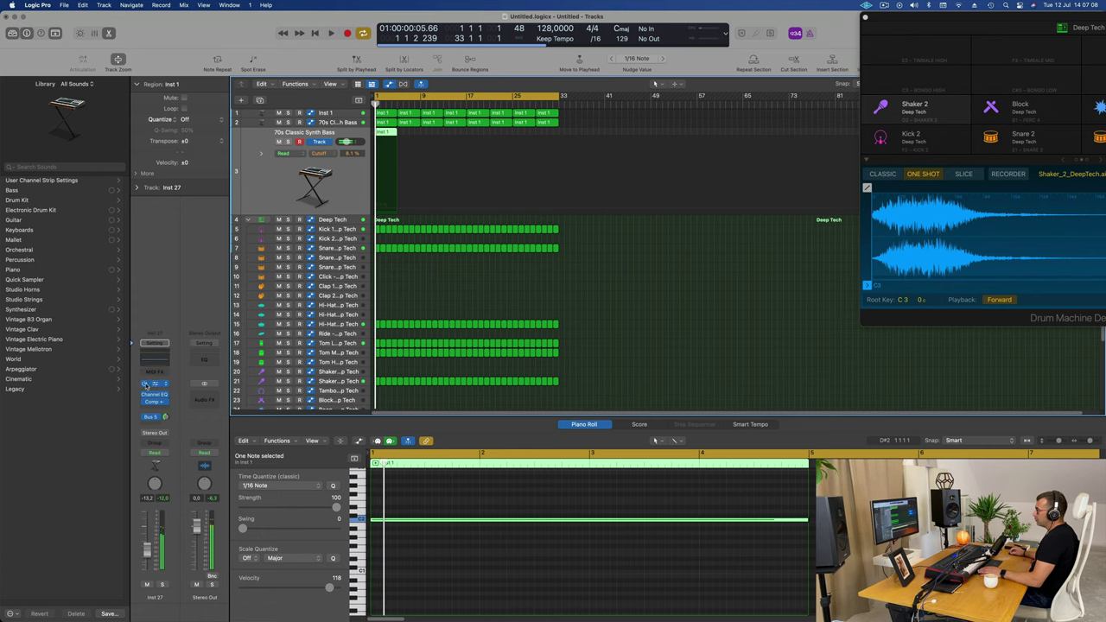
Open Alchemy on the third bass track and set its arpeggiator mode to Up.
click(154, 384)
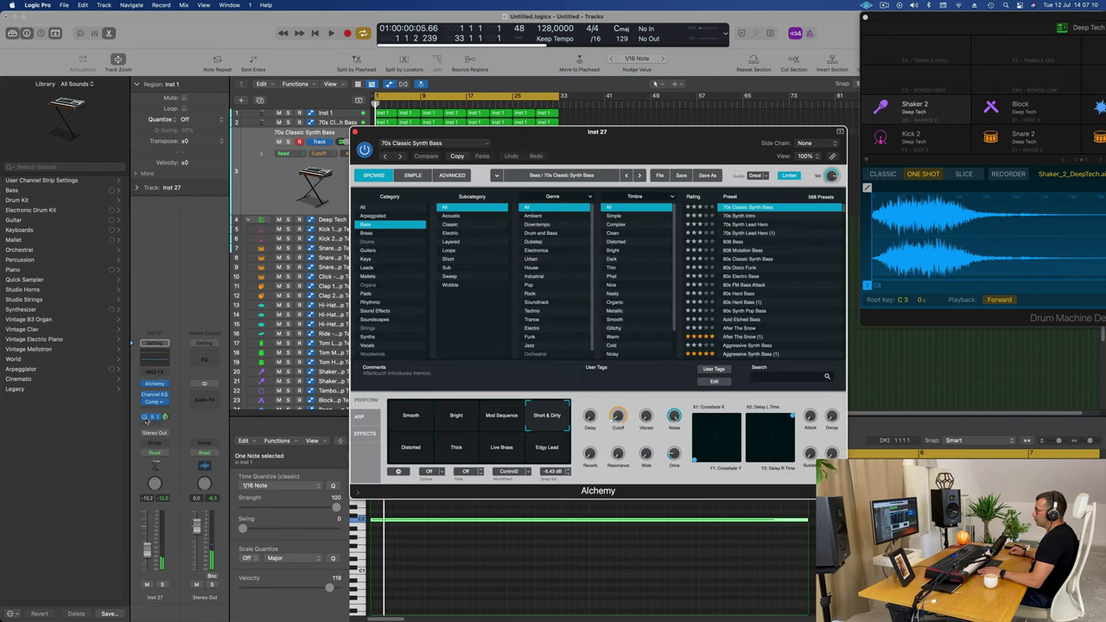
drag(598, 148, 675, 165)
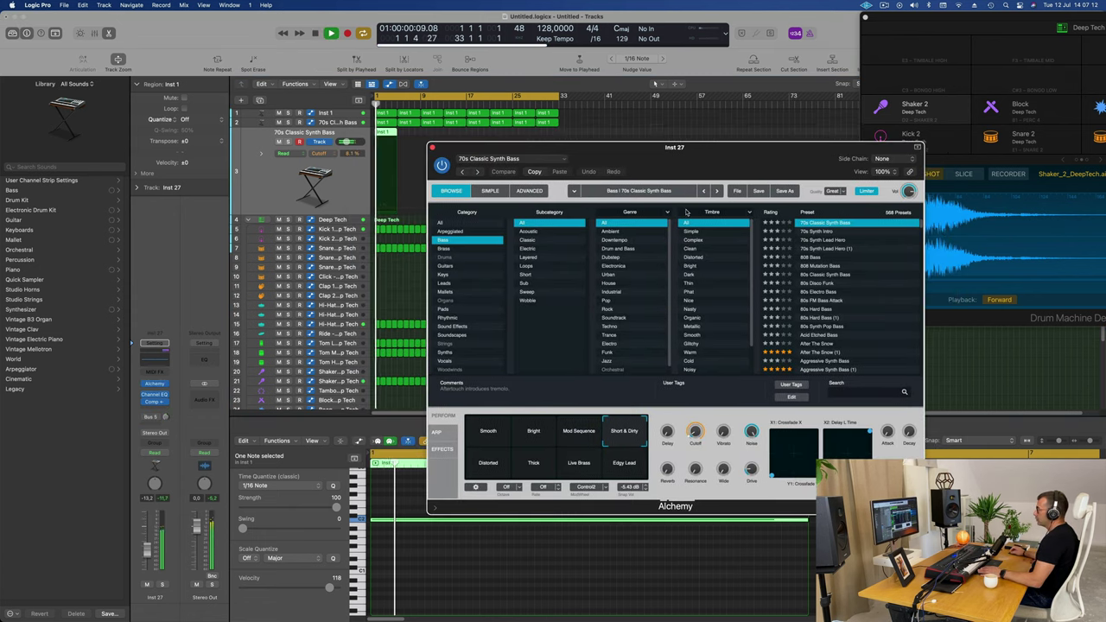
click(438, 433)
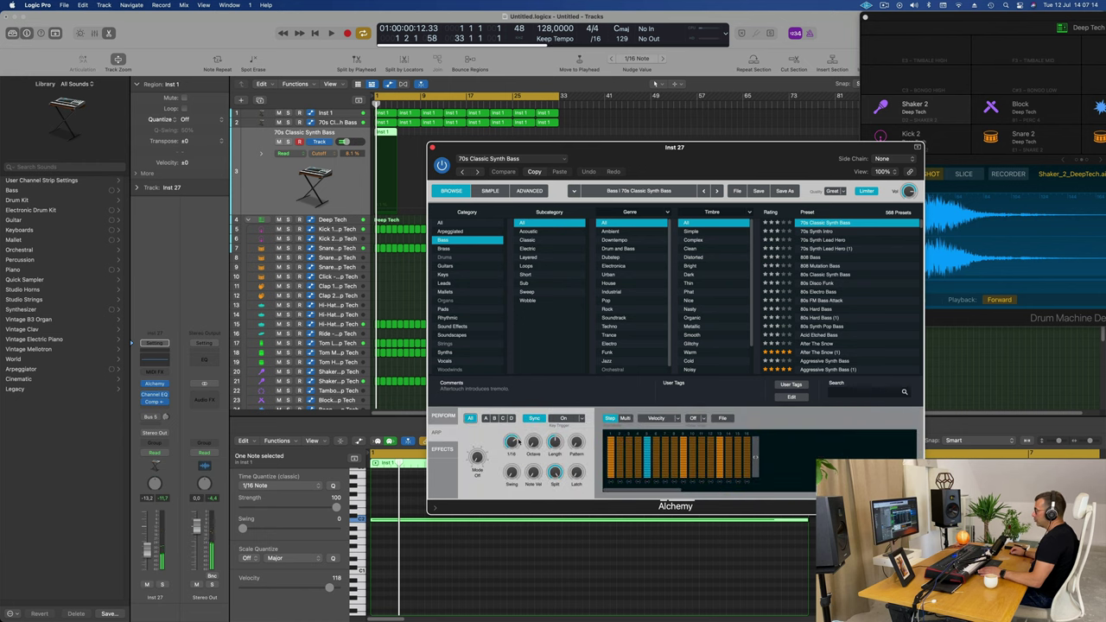
drag(476, 457, 476, 442)
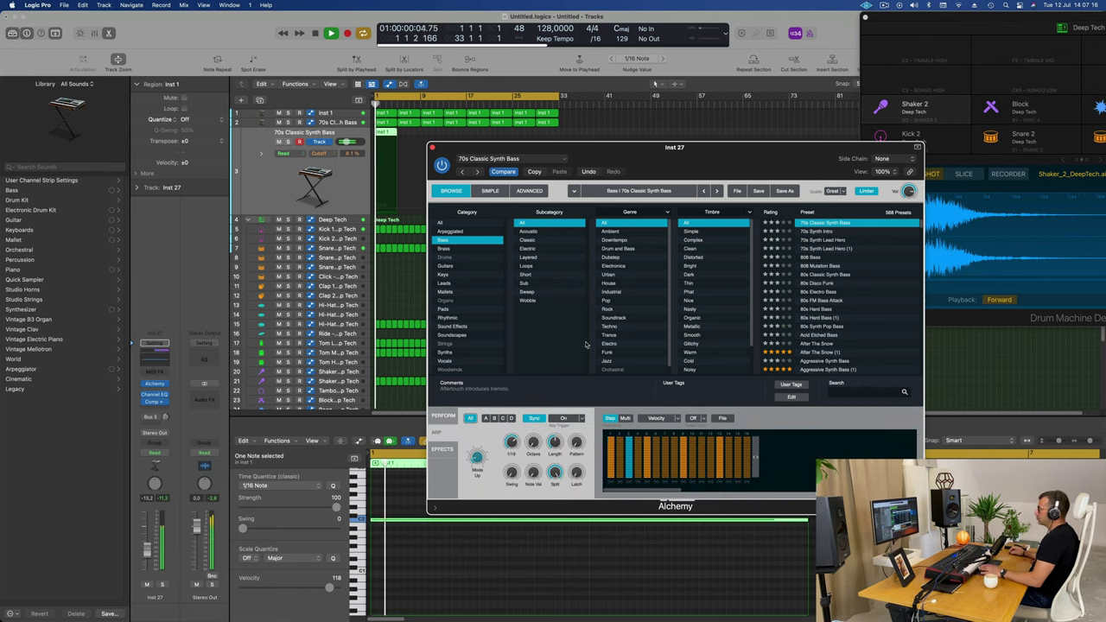
Solo the third bass briefly during playback to hear its arpeggio alone, and unsolo it again.
drag(675, 147, 868, 111)
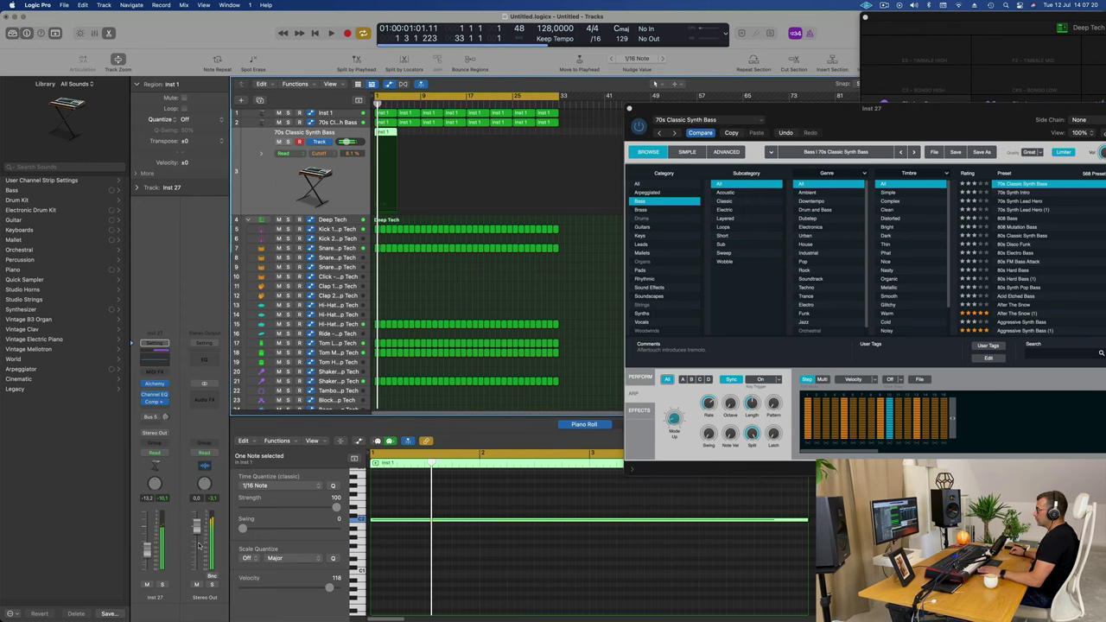
click(161, 584)
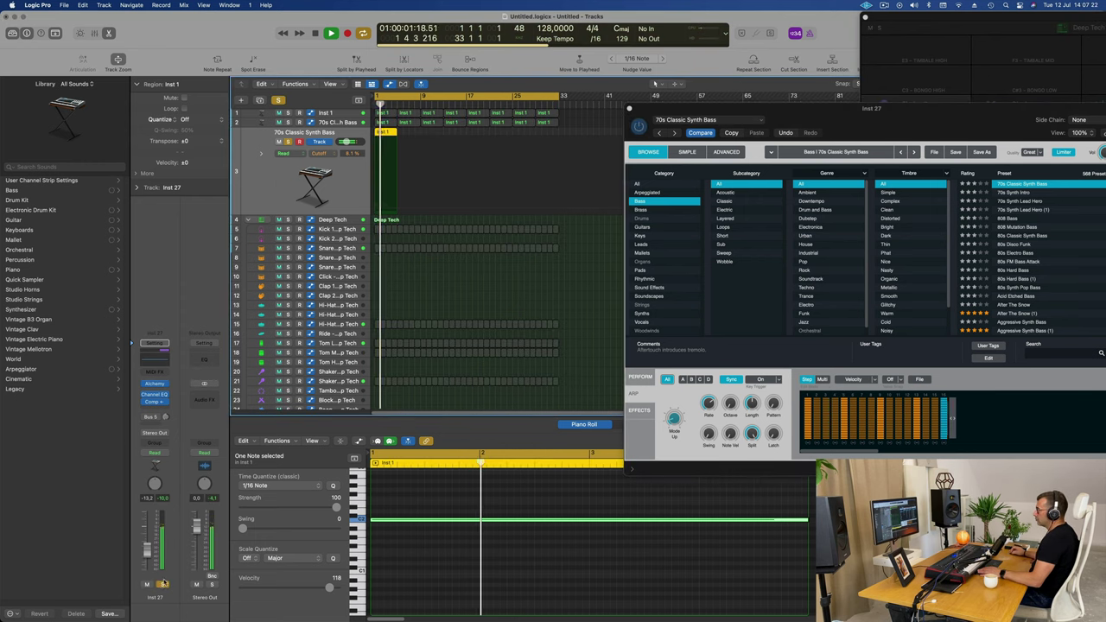
click(161, 584)
Switch the third bass's Alchemy performance snapshot to Smooth.
drag(883, 114, 698, 153)
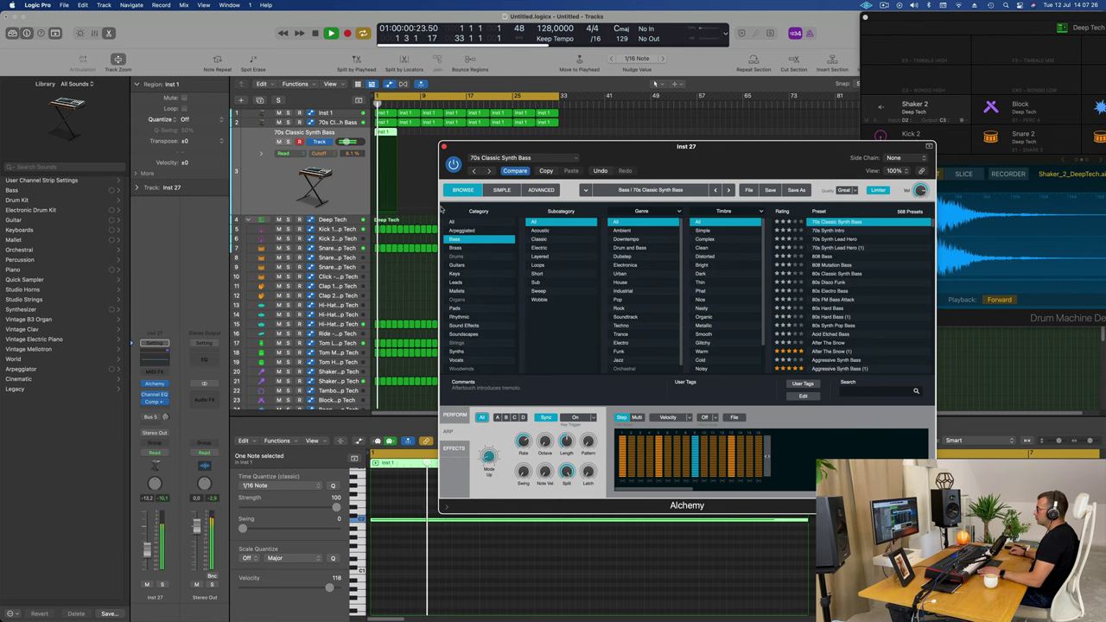
click(455, 416)
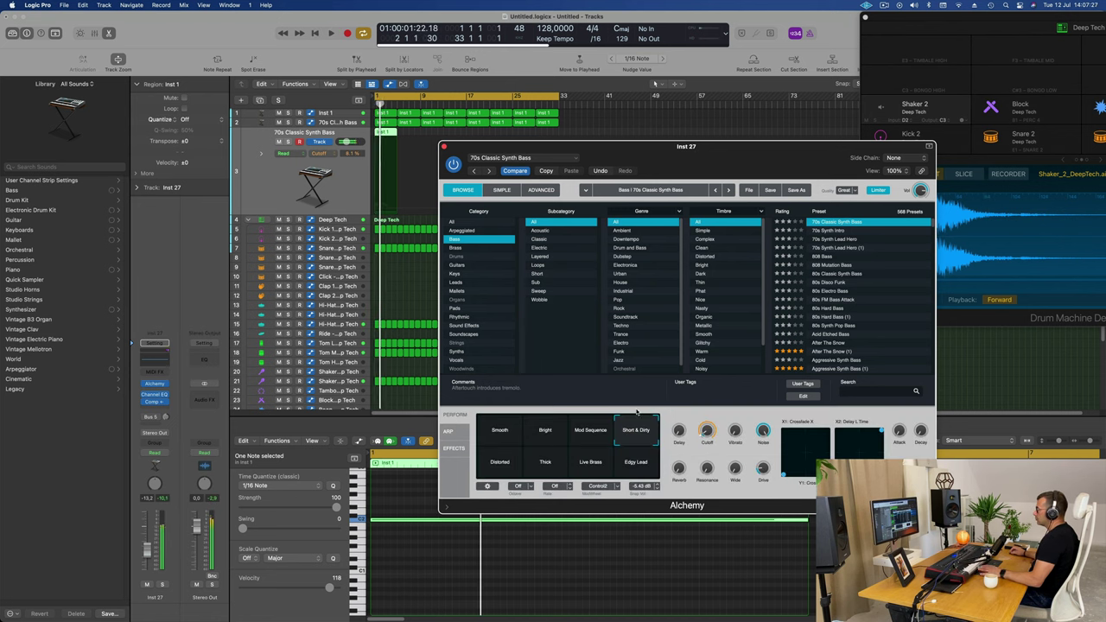
click(500, 438)
drag(717, 164, 716, 153)
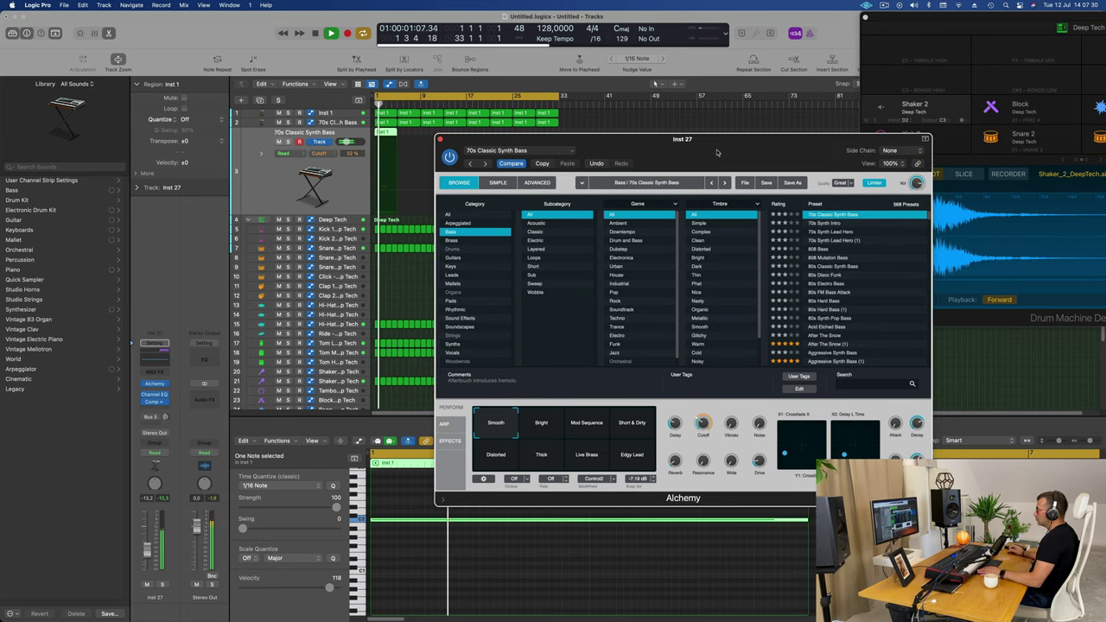
Examine the arpeggiator's rate and length controls with the third bass track soloed.
click(444, 423)
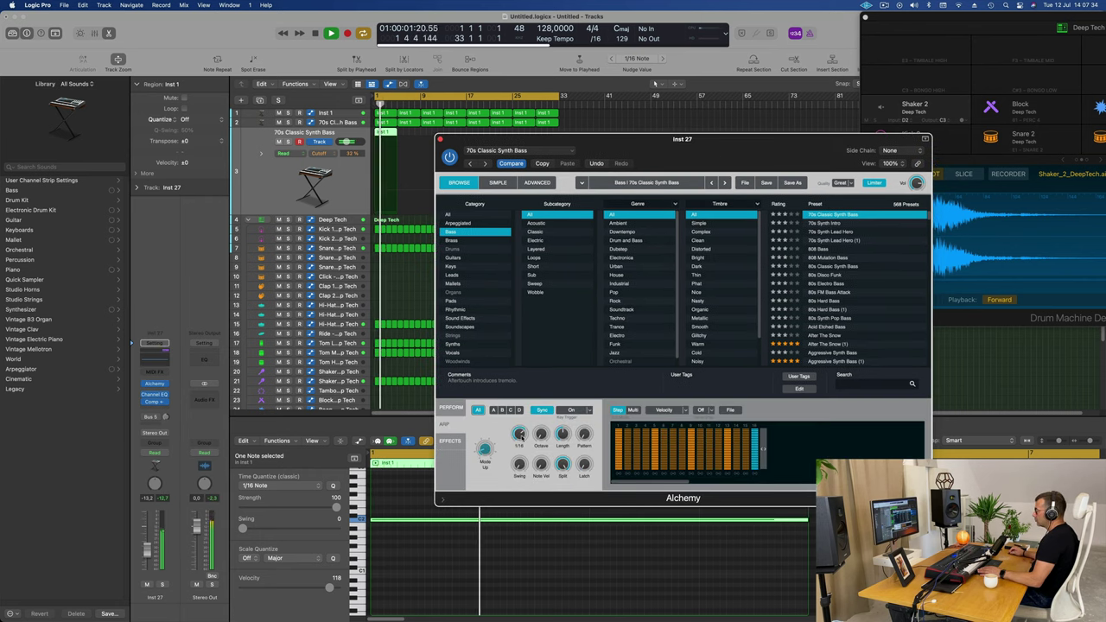
mouse_move(522, 435)
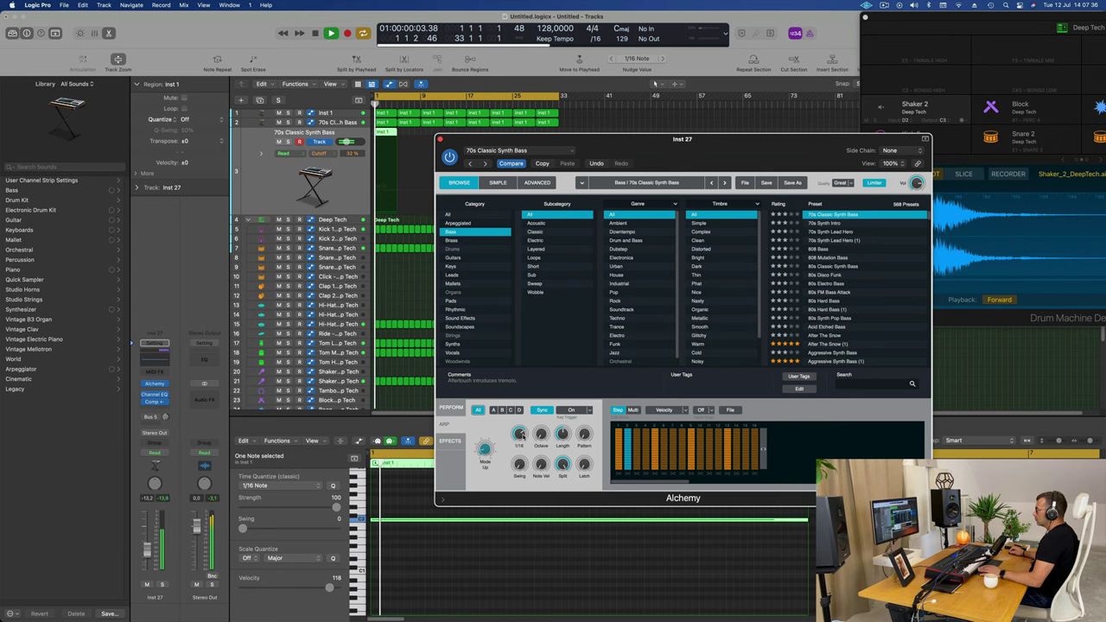
click(161, 585)
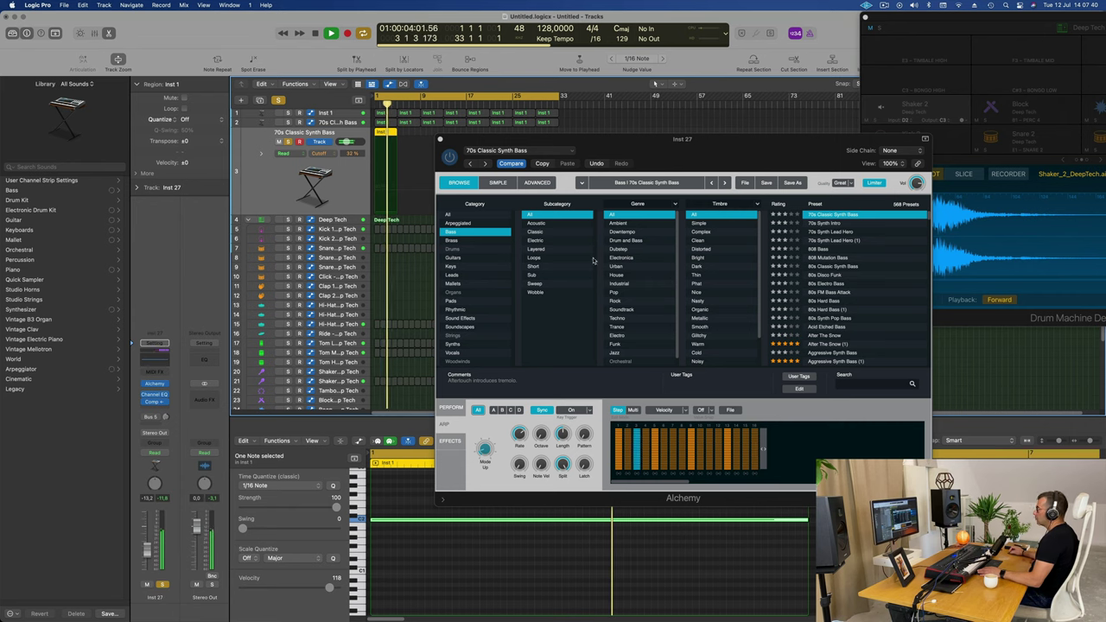
drag(682, 157, 672, 158)
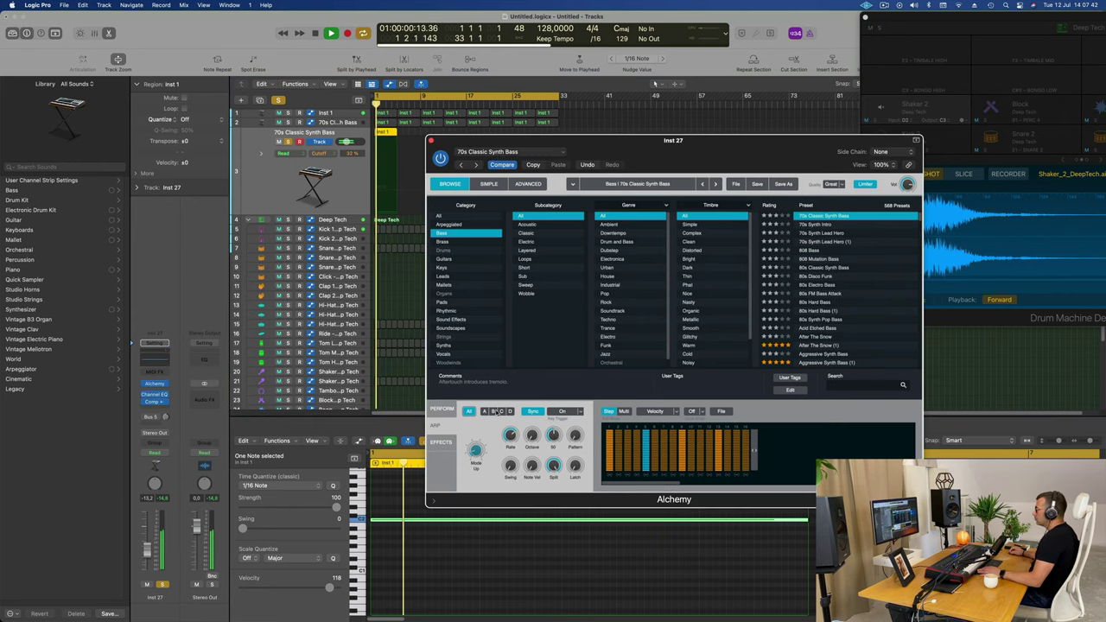
Audition Alchemy's performance snapshots on the soloed bass, from Edgy Lead through Short & Dirty, and return to Smooth.
click(441, 408)
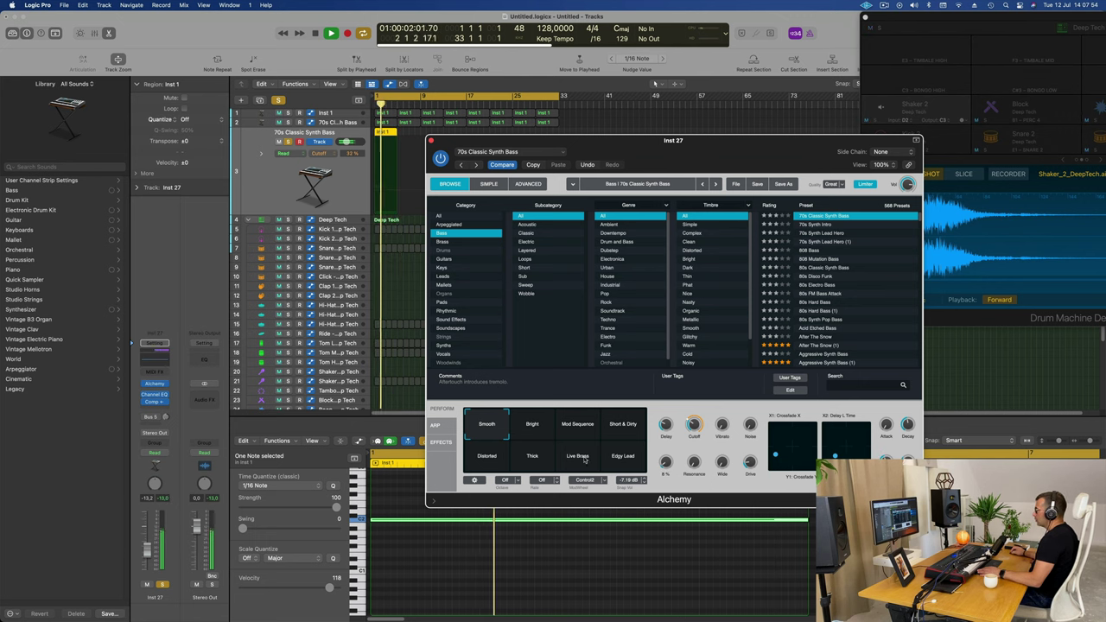
click(628, 458)
click(569, 462)
click(535, 460)
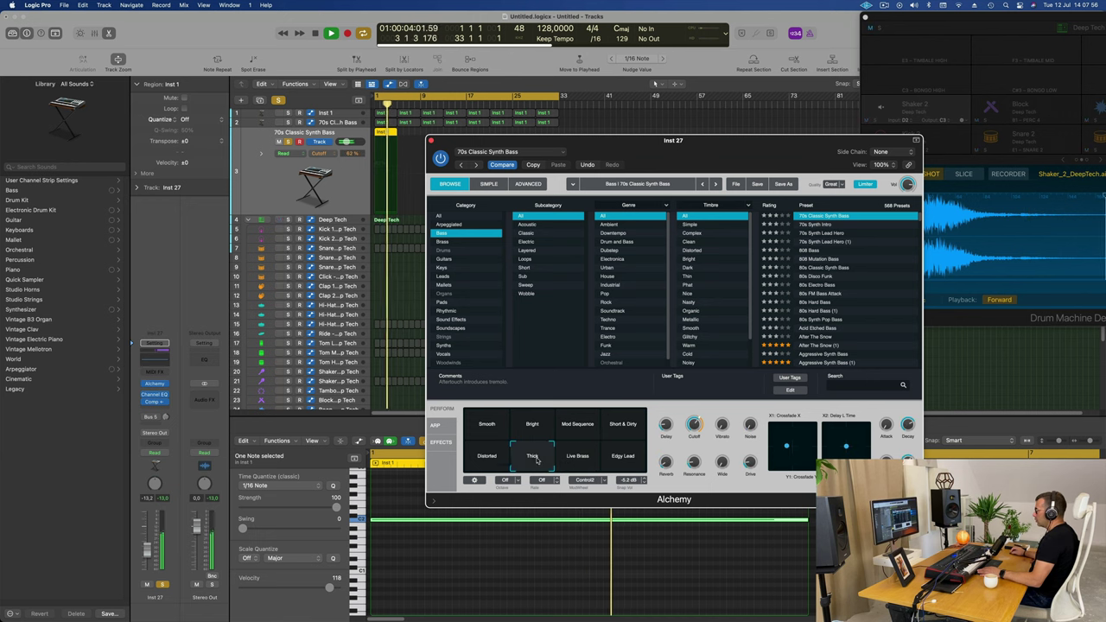
click(485, 461)
click(483, 434)
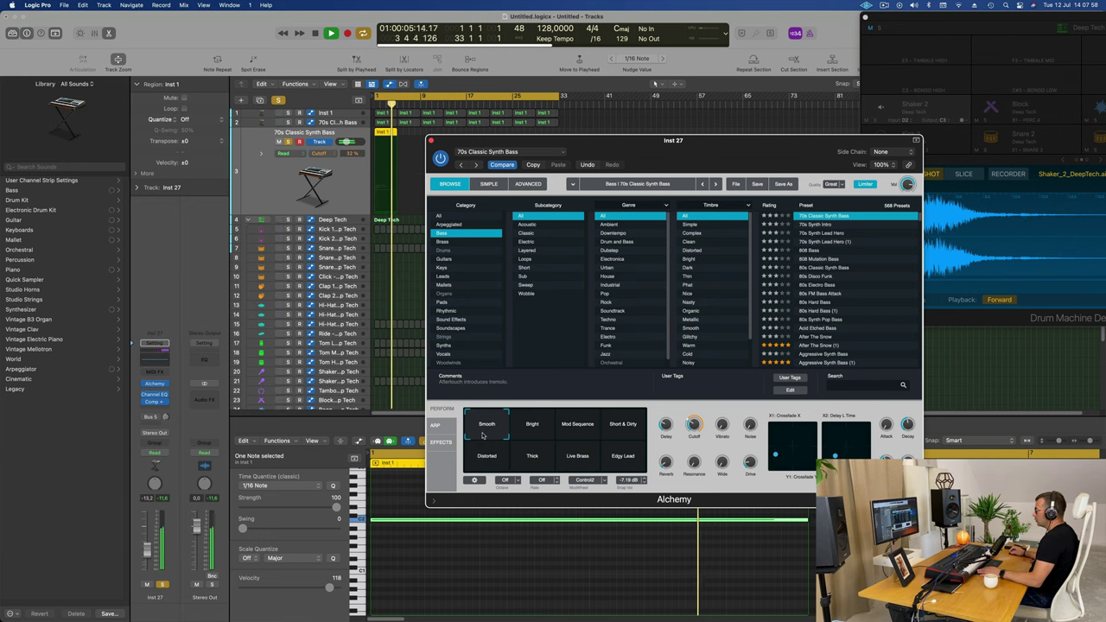
click(533, 427)
click(574, 427)
click(622, 425)
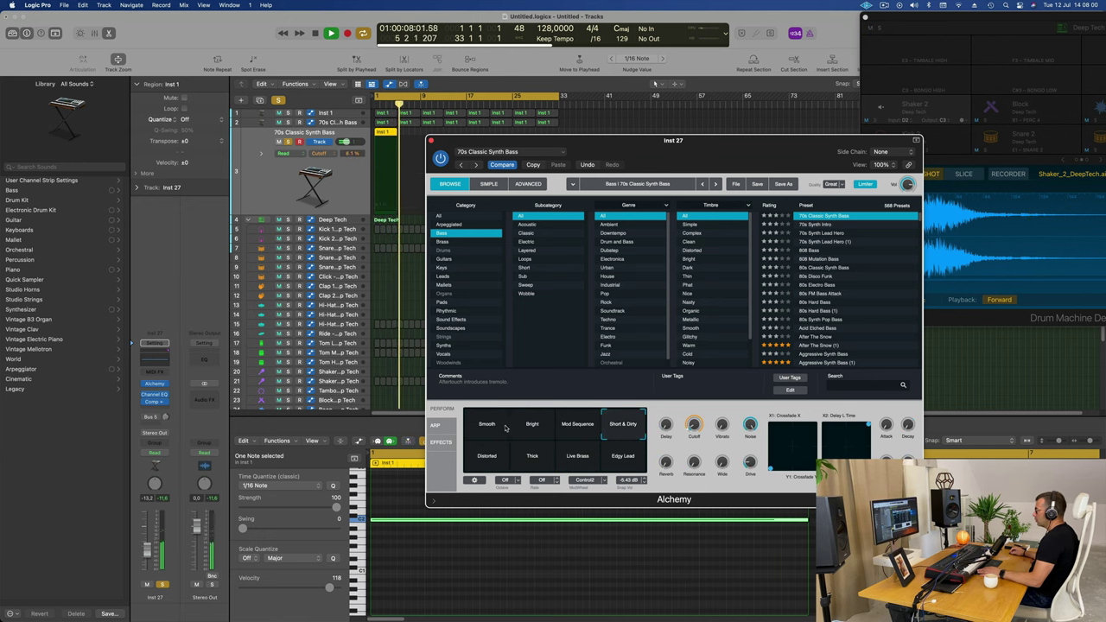
click(489, 427)
Repeat the third bass track's Inst 1 region until it fills the loop up to bar 33, and play it.
drag(584, 145, 684, 210)
key(space)
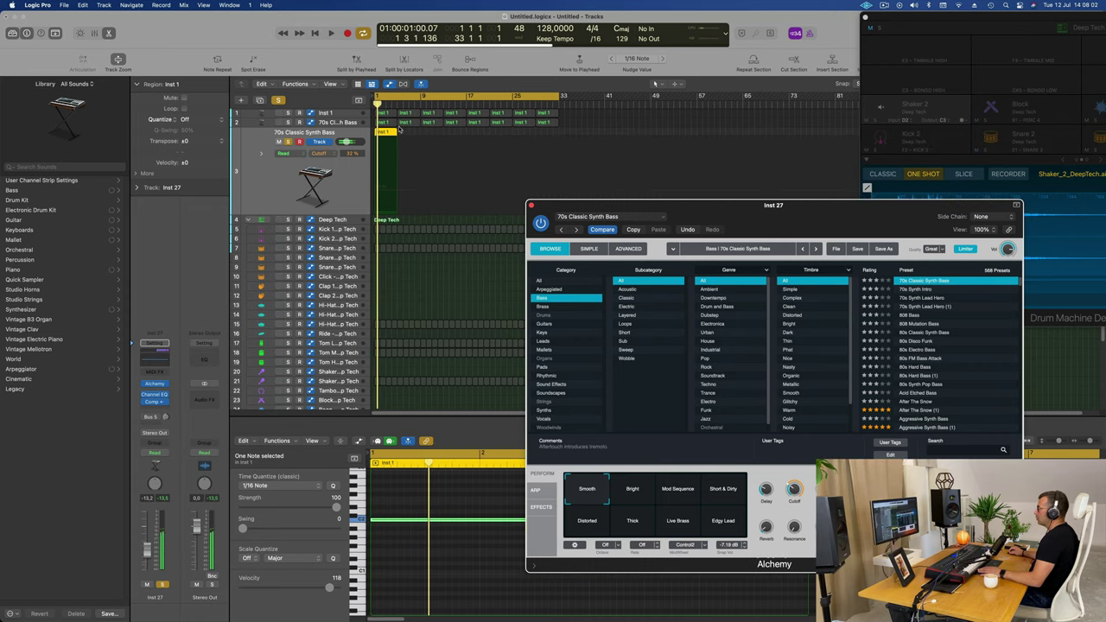
click(383, 134)
key(super+r)
key(super+r)
key(super+r)
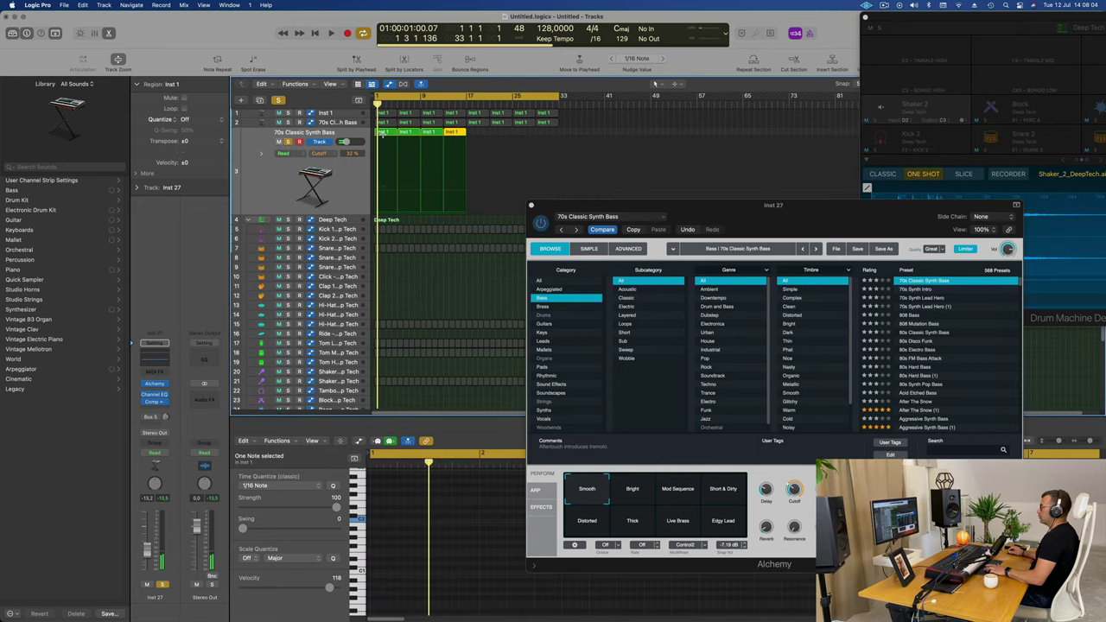
key(space)
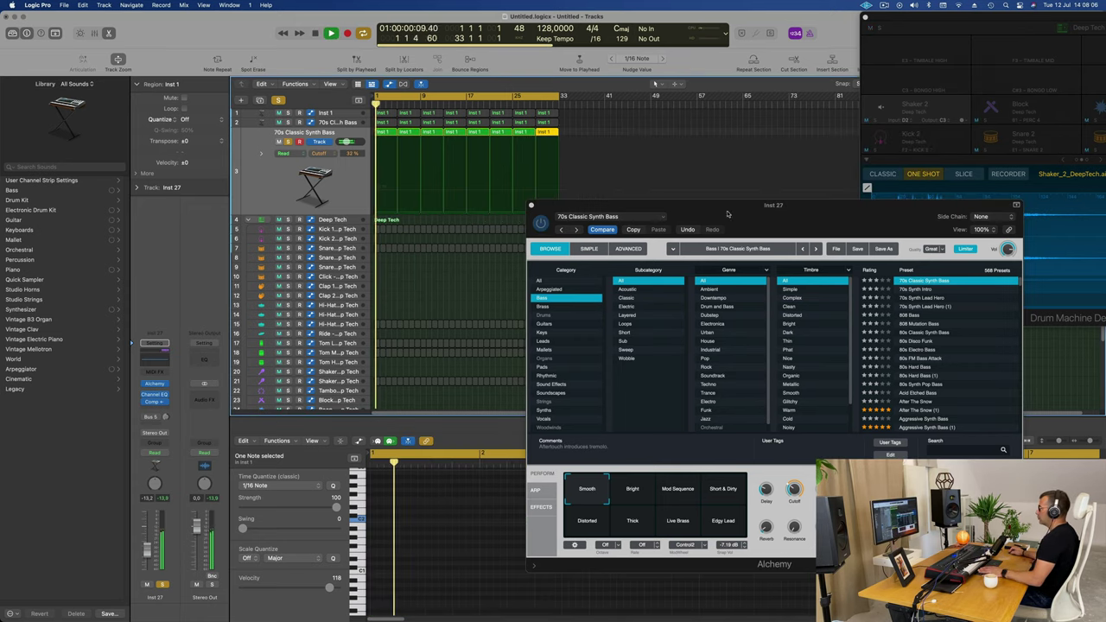
Raise the third bass's Alchemy cutoff to about 45% during playback and fine-tune the Noise control.
drag(780, 207, 707, 164)
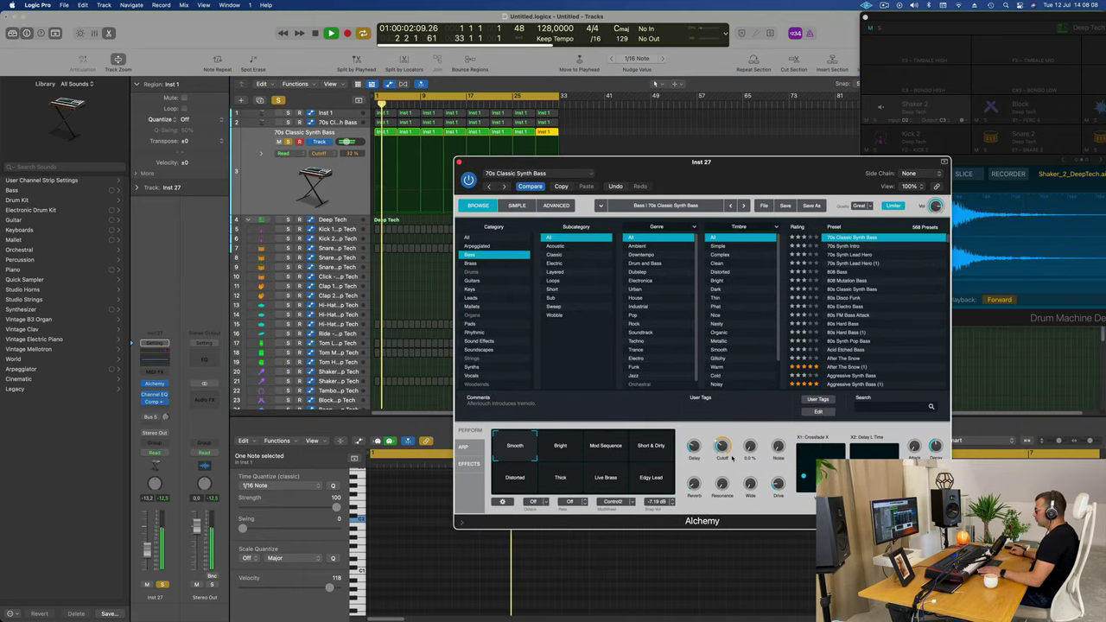
drag(725, 447, 727, 436)
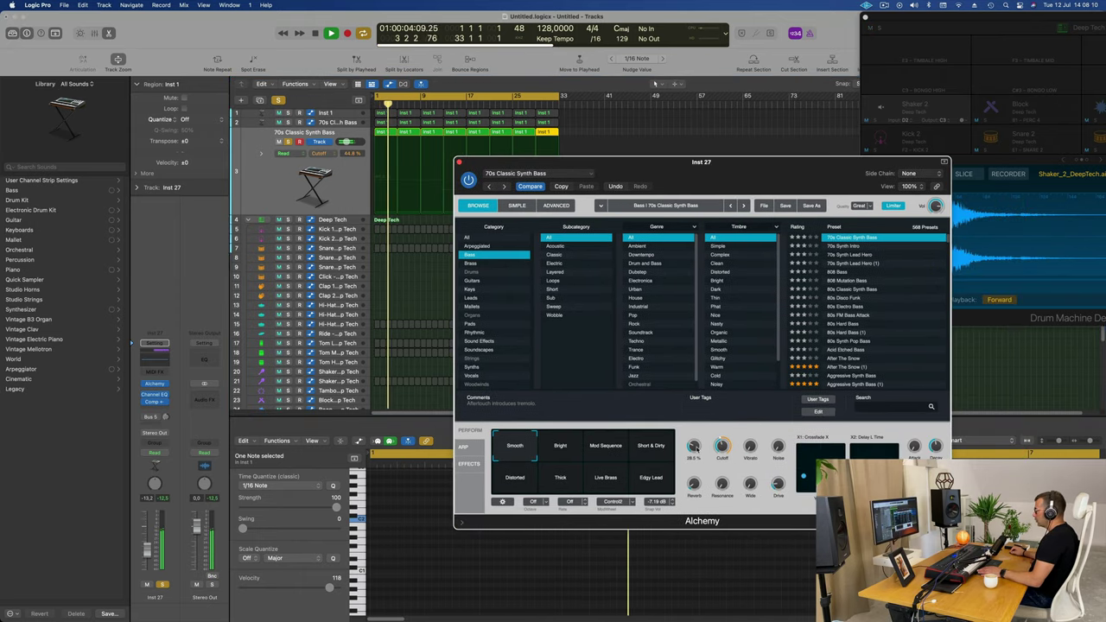
drag(721, 445, 779, 444)
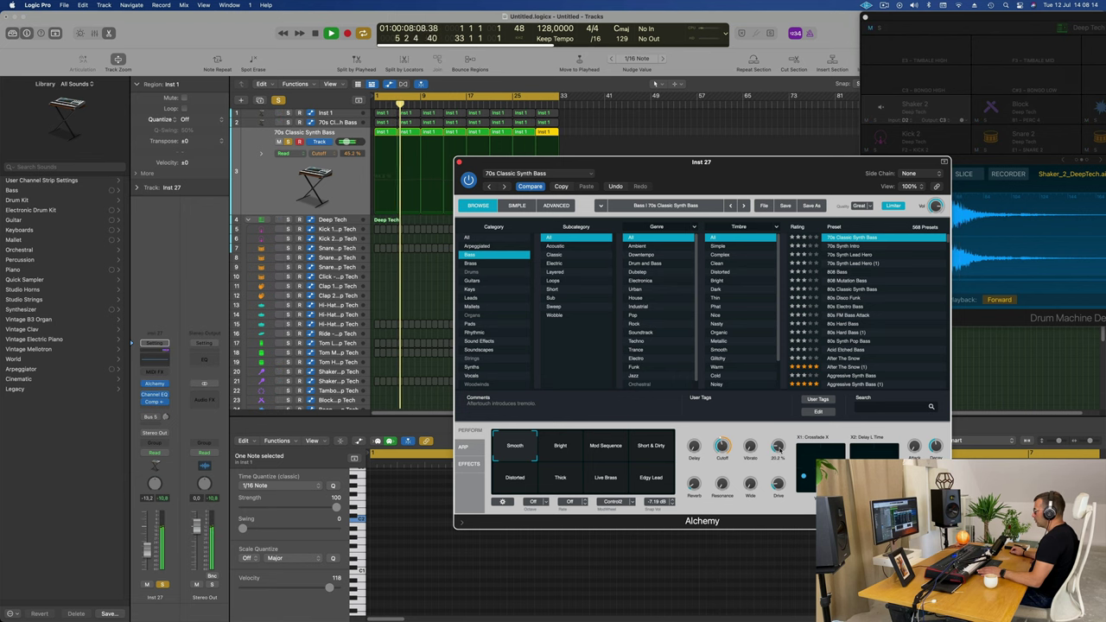
Try a different velocity step preset in the third bass's arpeggiator while the track plays soloed.
click(464, 447)
click(748, 433)
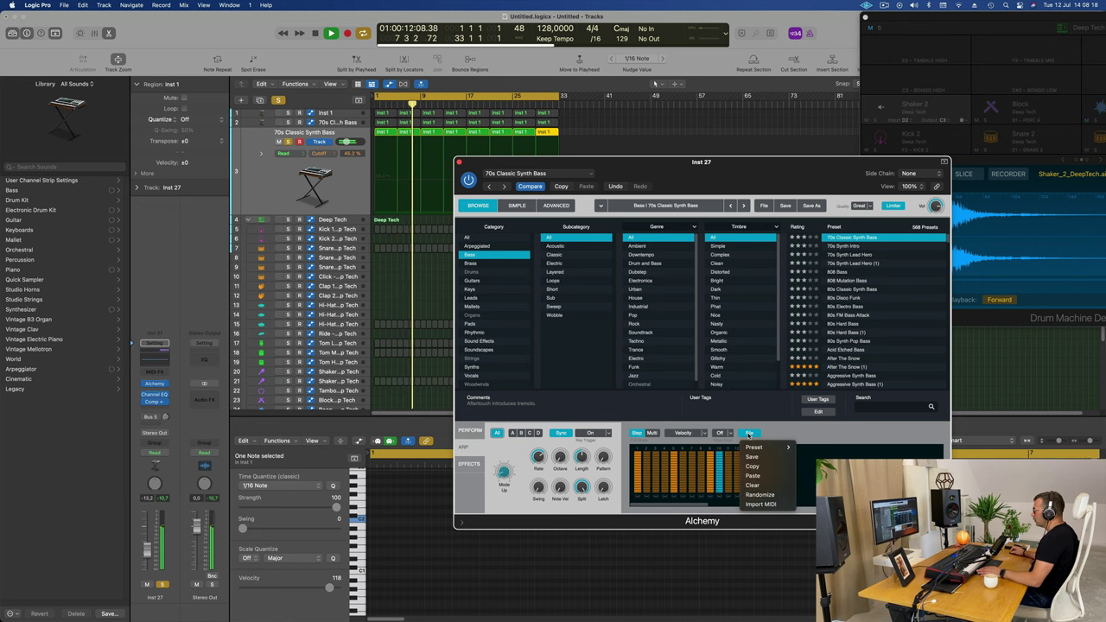
mouse_move(758, 448)
click(787, 473)
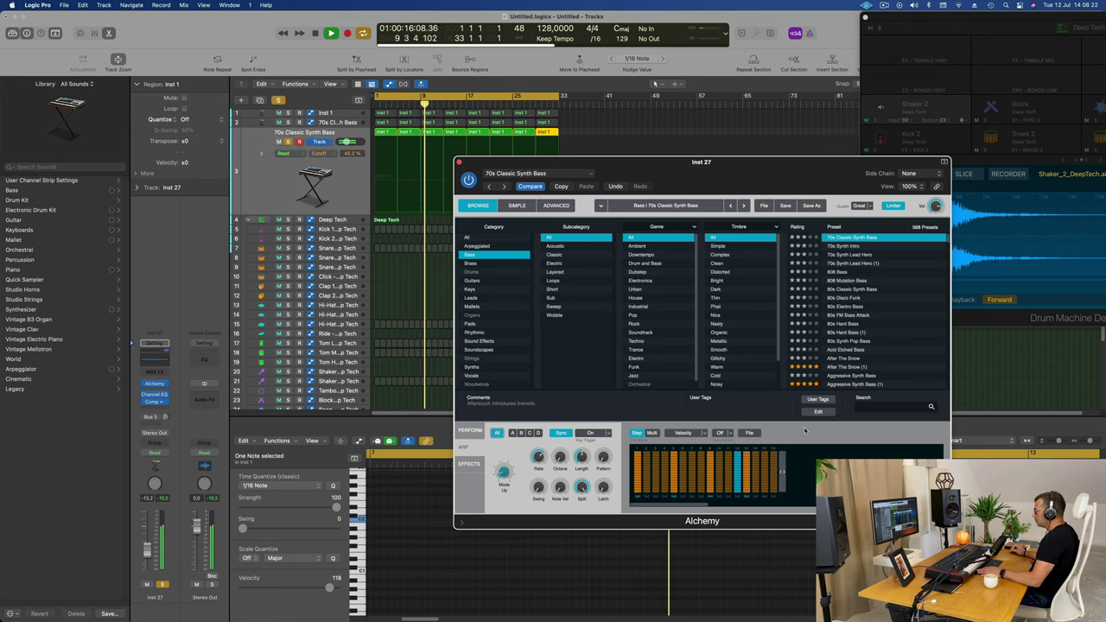
click(748, 433)
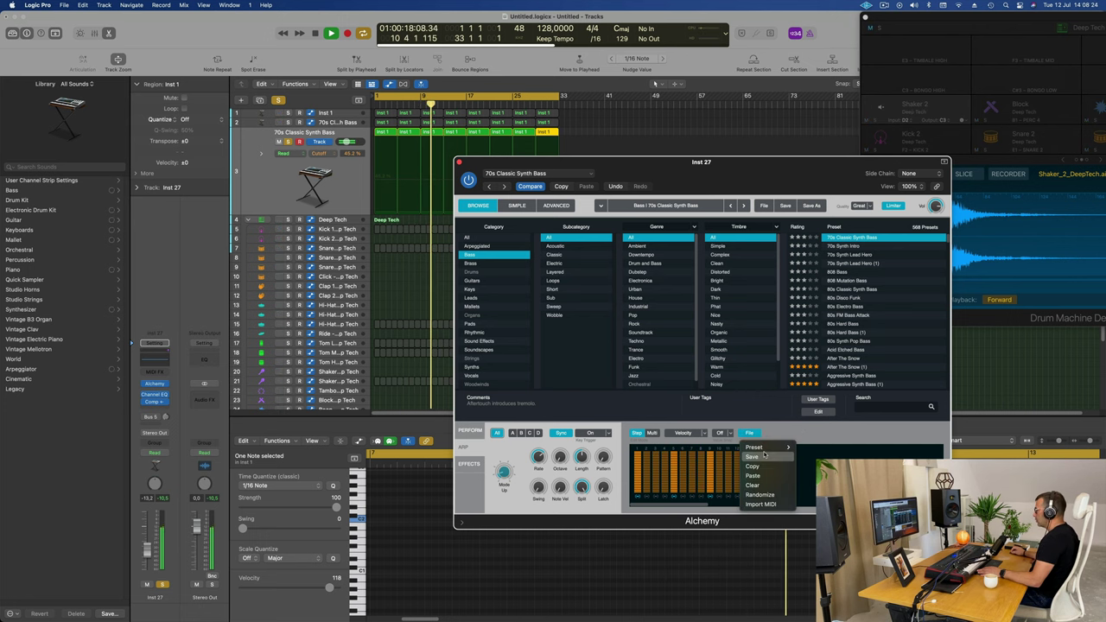
mouse_move(767, 449)
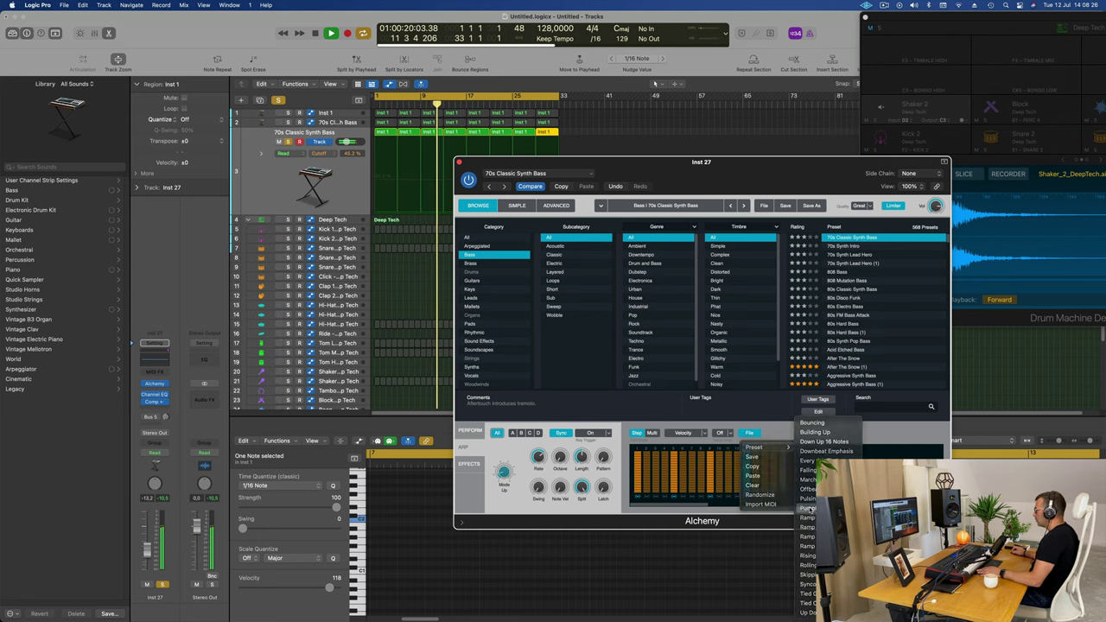
click(823, 446)
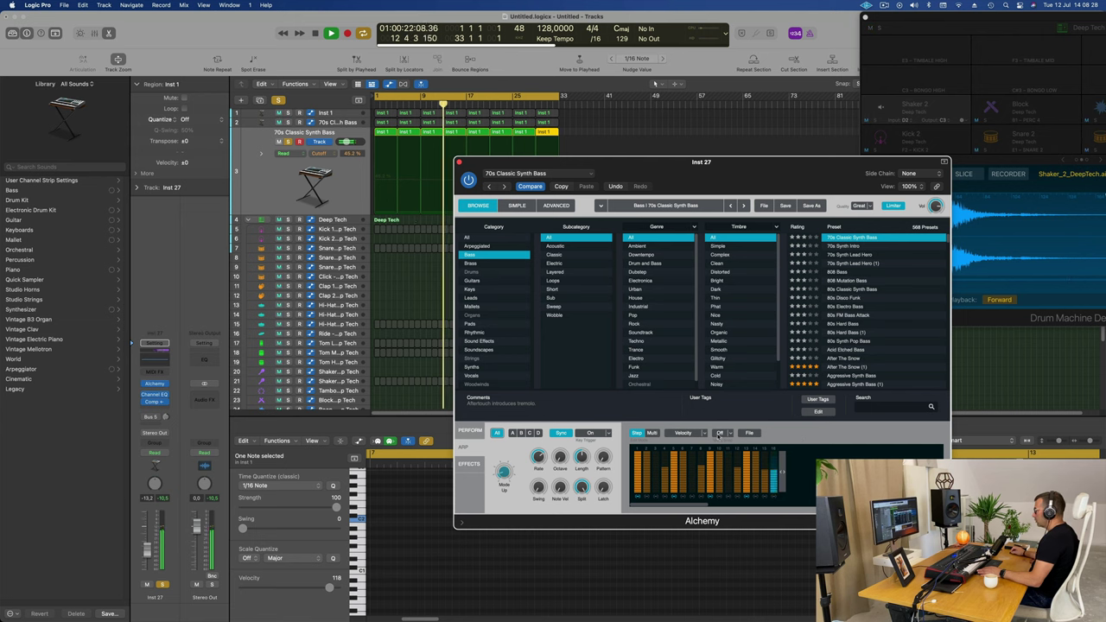
Unsolo the third bass and load the Pulsing step preset in its arpeggiator.
click(264, 169)
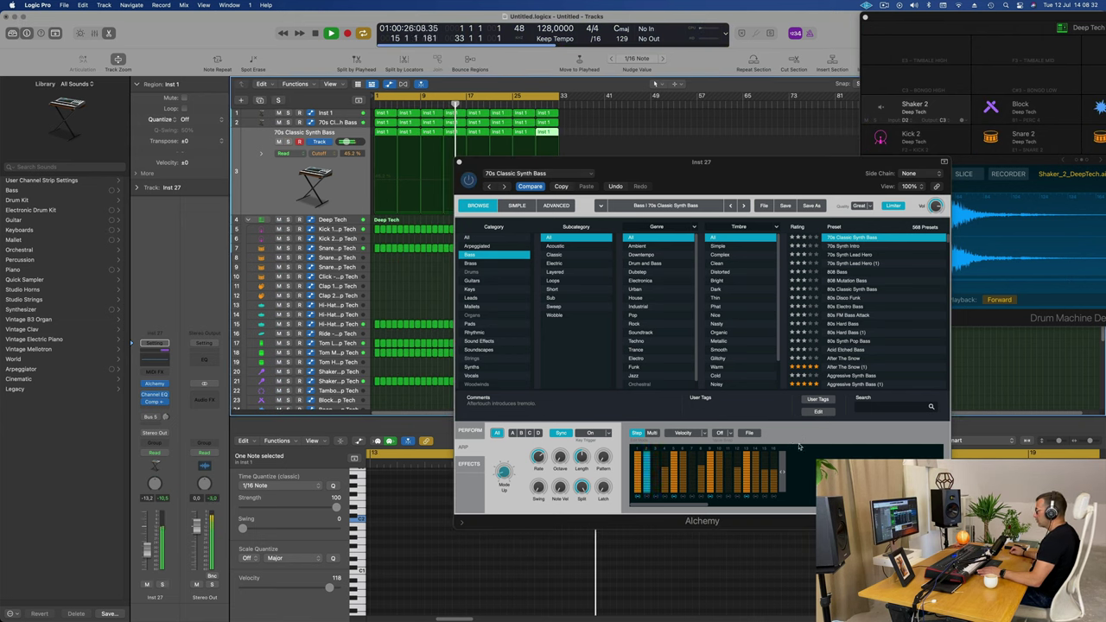
click(750, 434)
mouse_move(764, 446)
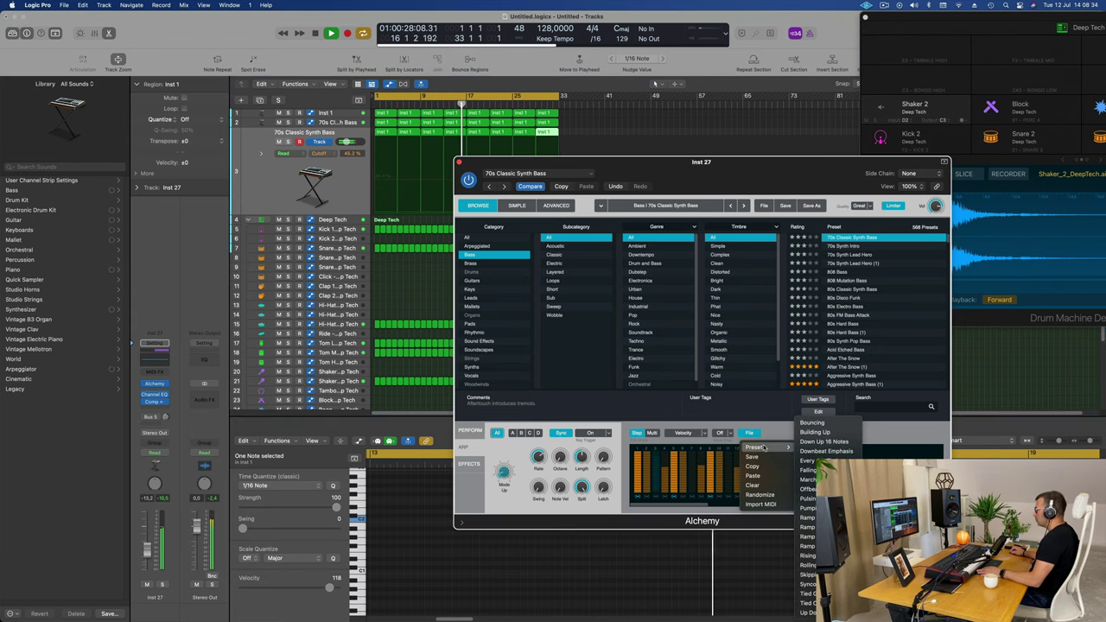
click(806, 499)
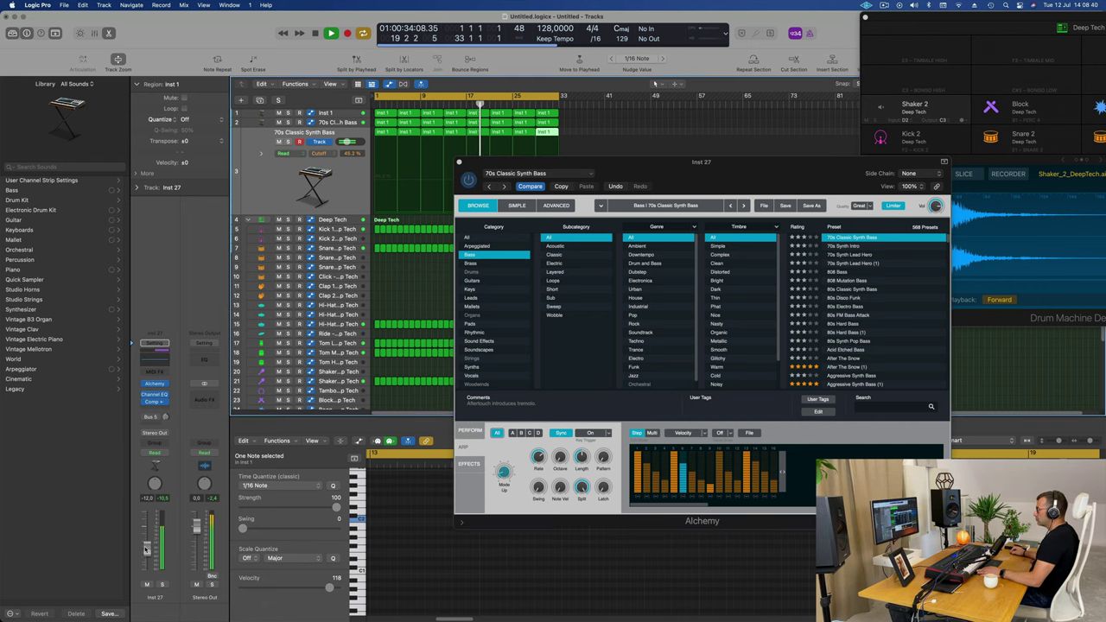
Try the Building Up step preset in the arpeggiator, and replace it with Pumping.
click(749, 433)
mouse_move(759, 446)
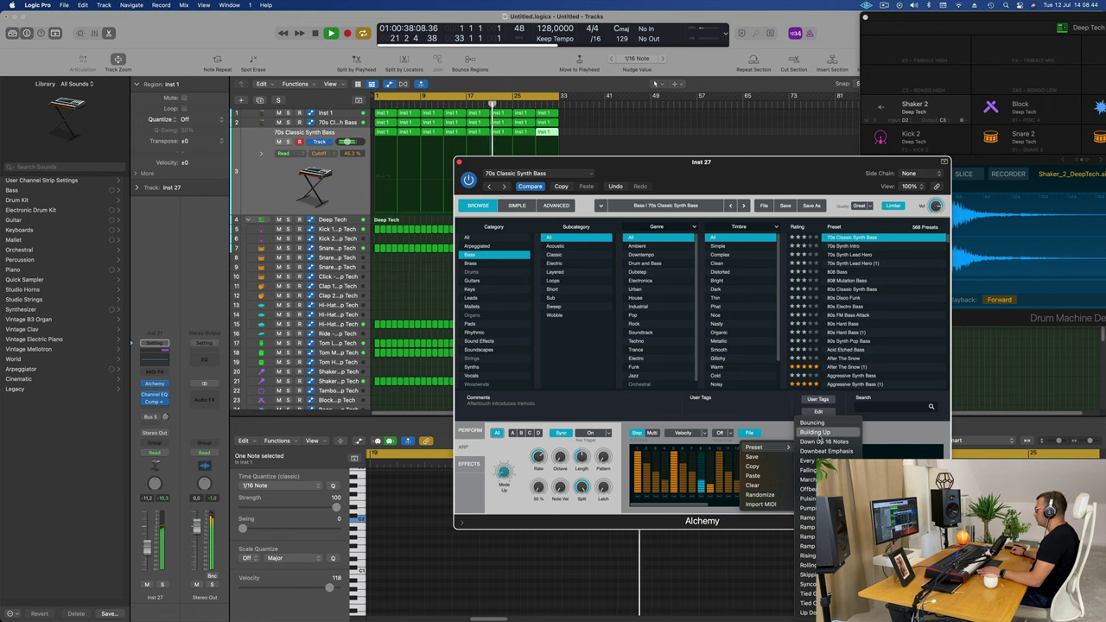
click(814, 433)
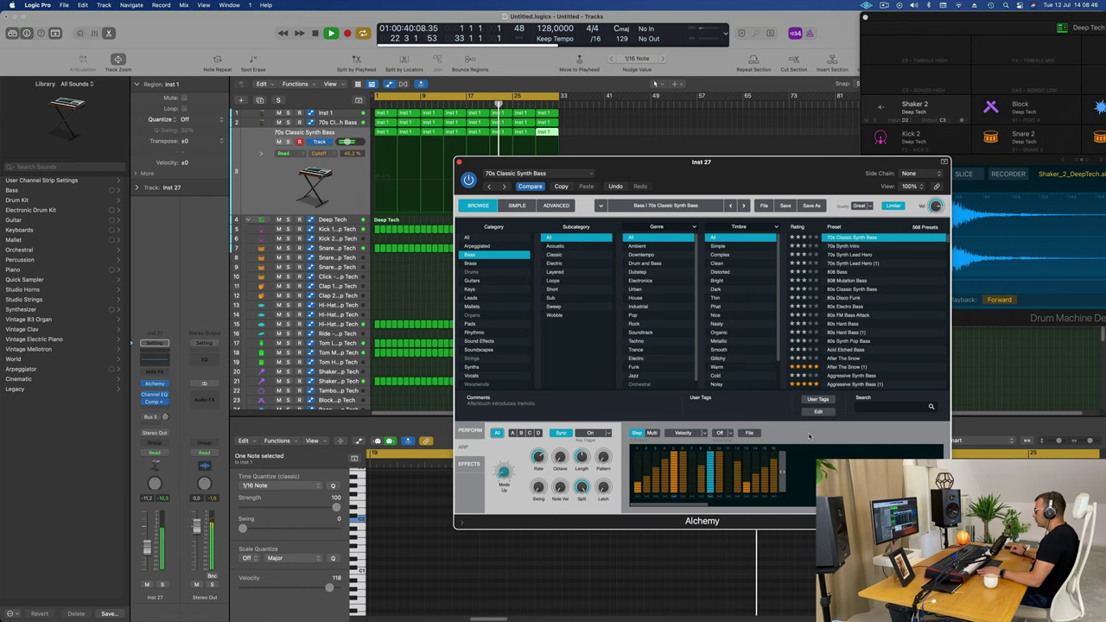
click(749, 433)
mouse_move(761, 448)
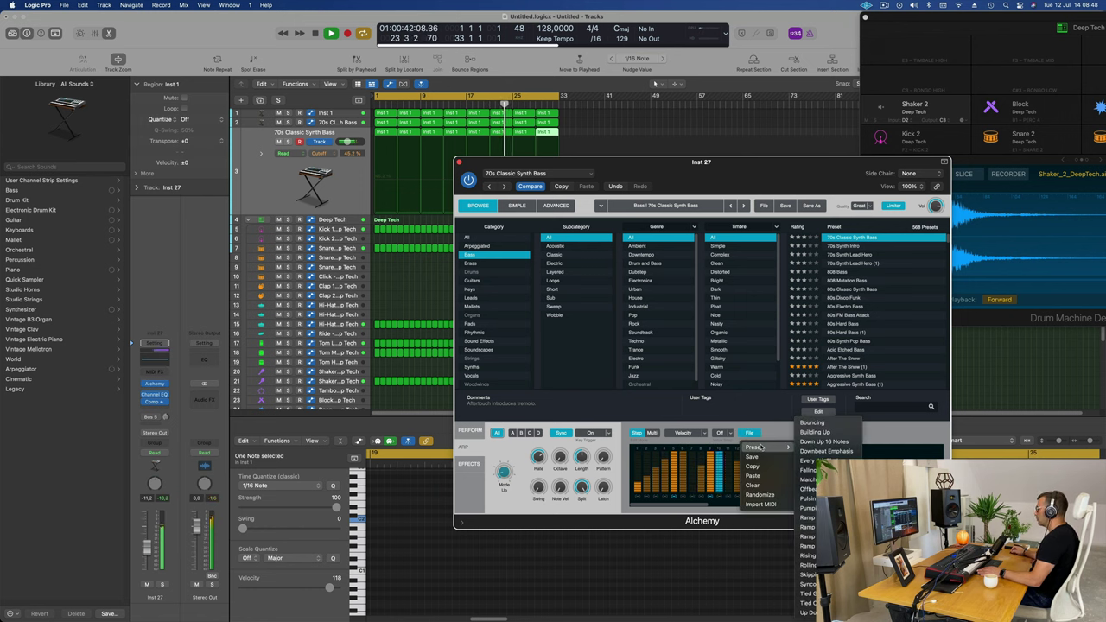
click(808, 508)
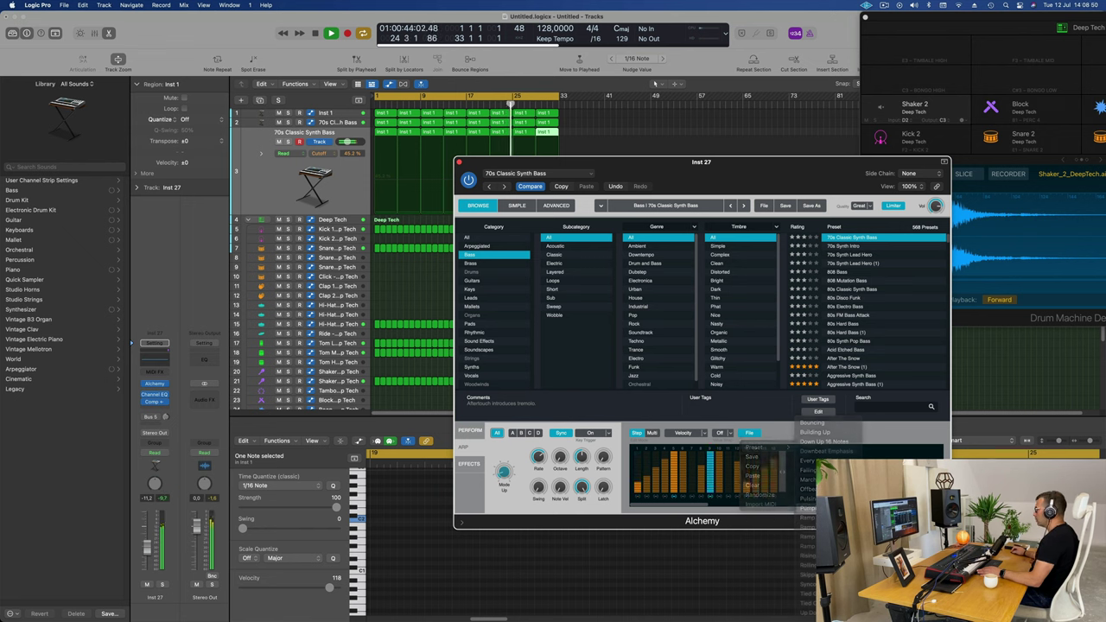
Try the Skipping step preset and another step preset in the third bass's arpeggiator during playback.
click(756, 434)
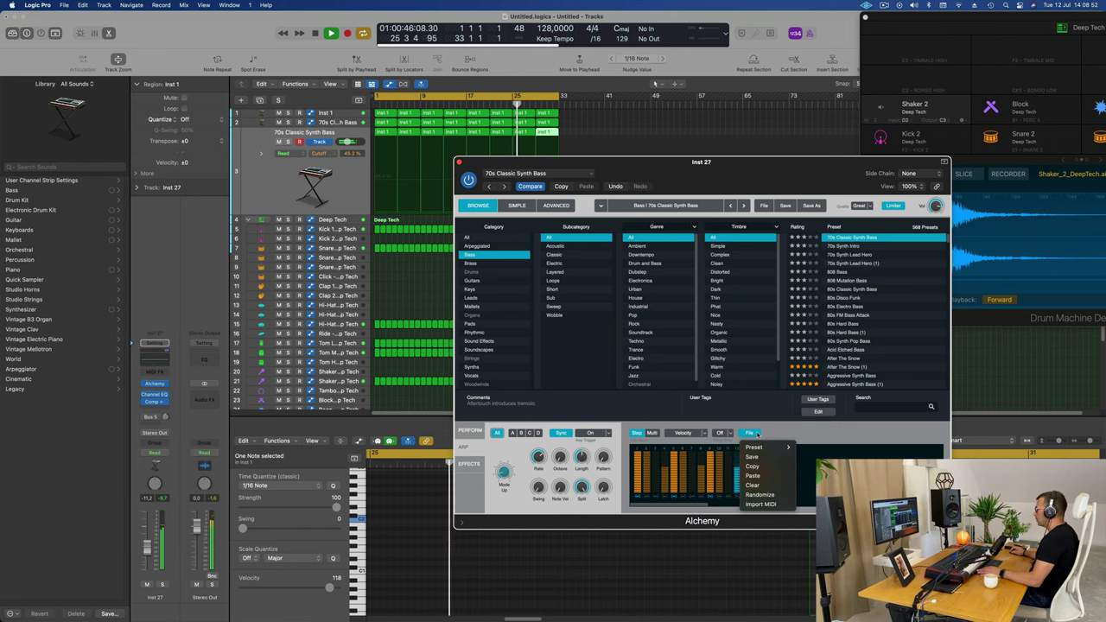
mouse_move(759, 448)
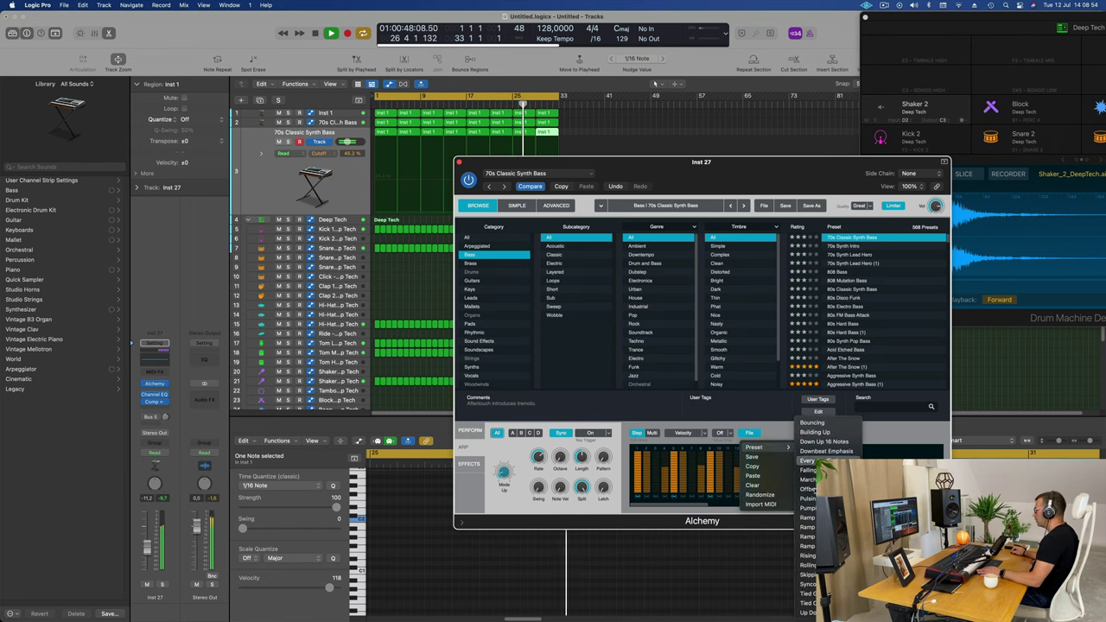
click(808, 574)
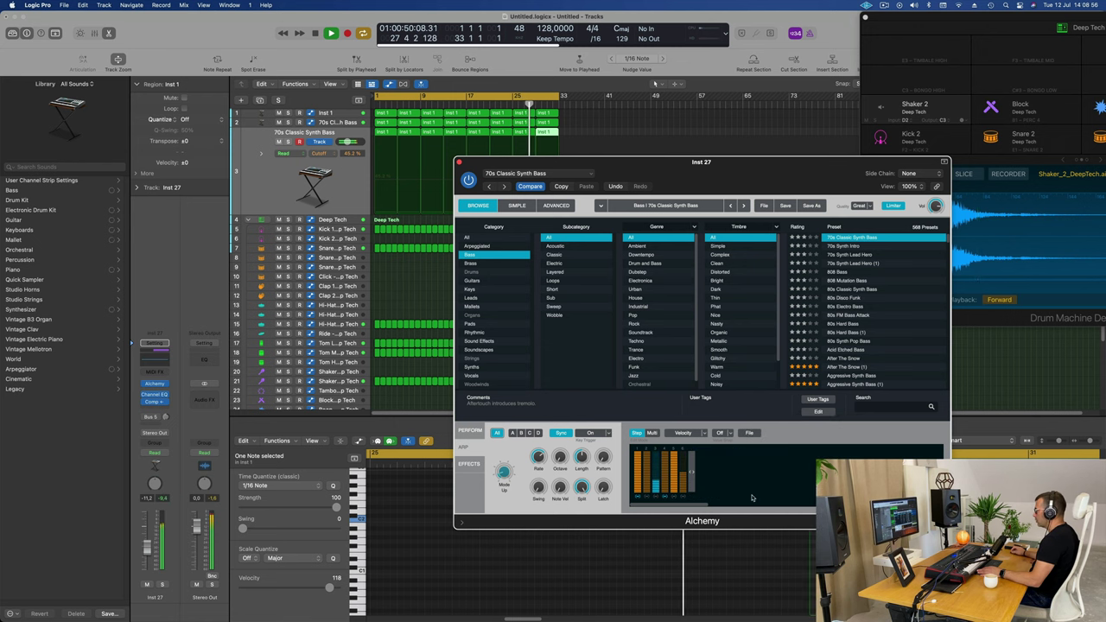
click(749, 433)
mouse_move(756, 447)
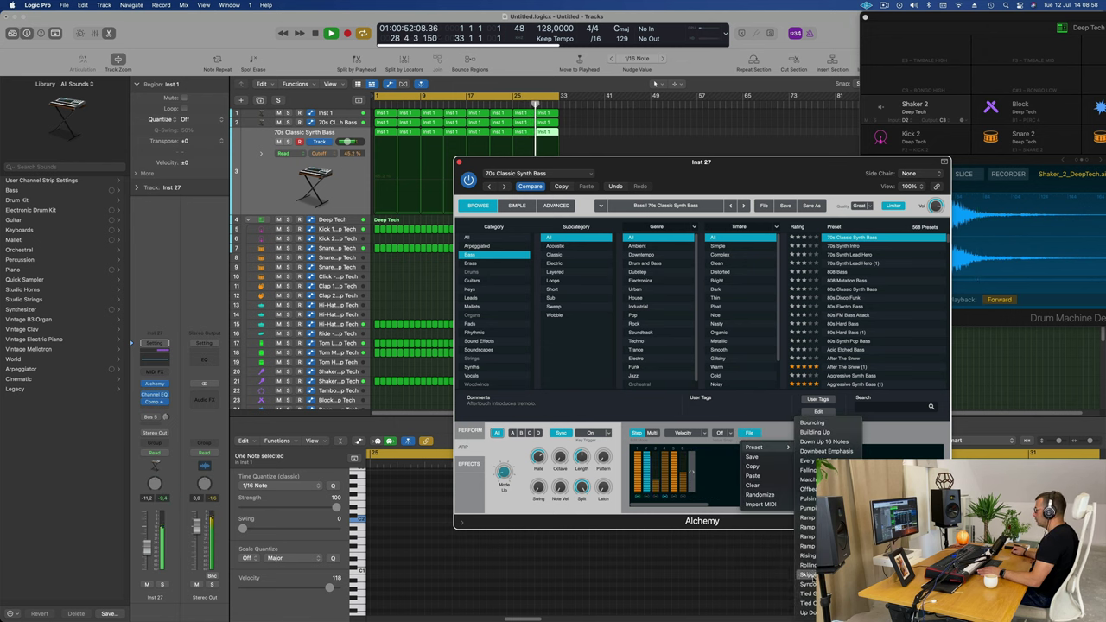
click(808, 593)
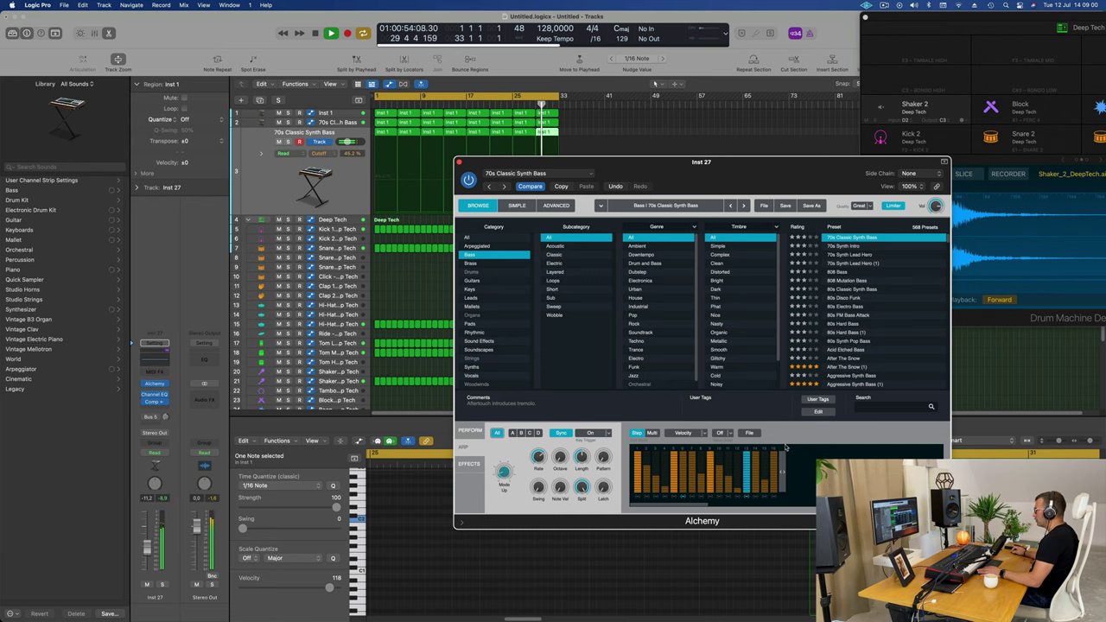
click(749, 433)
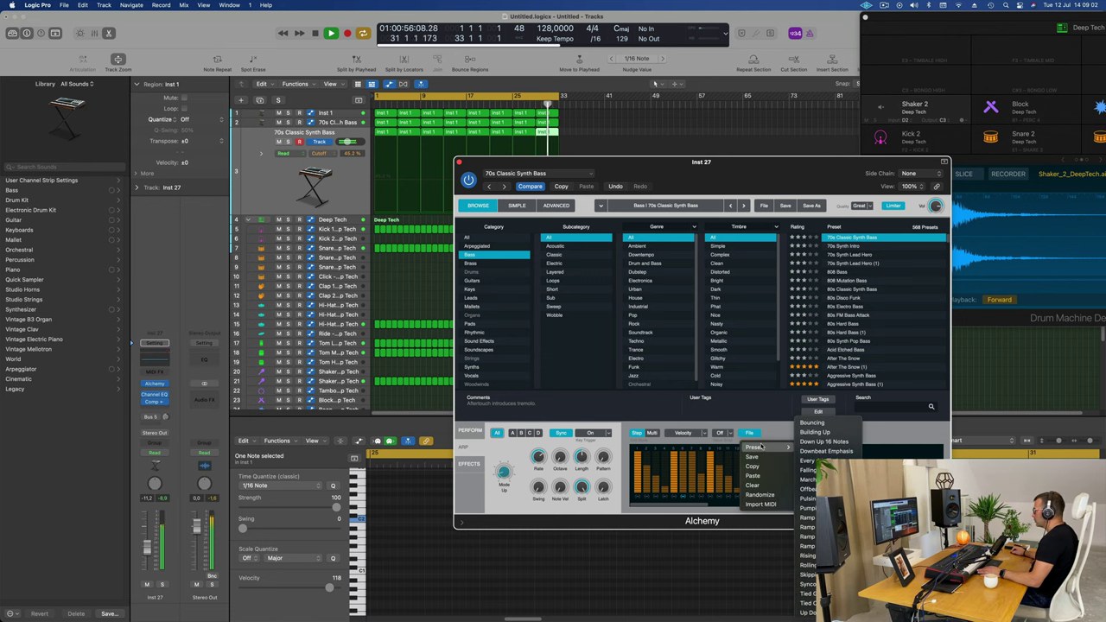
click(761, 495)
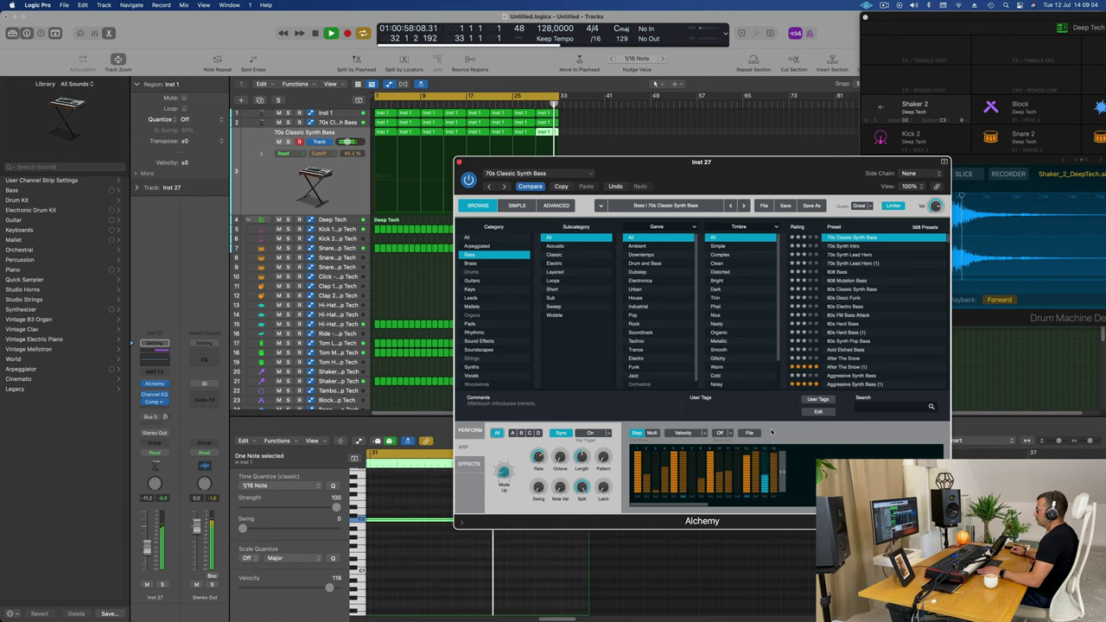
Load a rising Ramp step preset in the third bass's arpeggiator, and raise the track's volume to about -4.2 dB.
click(749, 432)
mouse_move(761, 447)
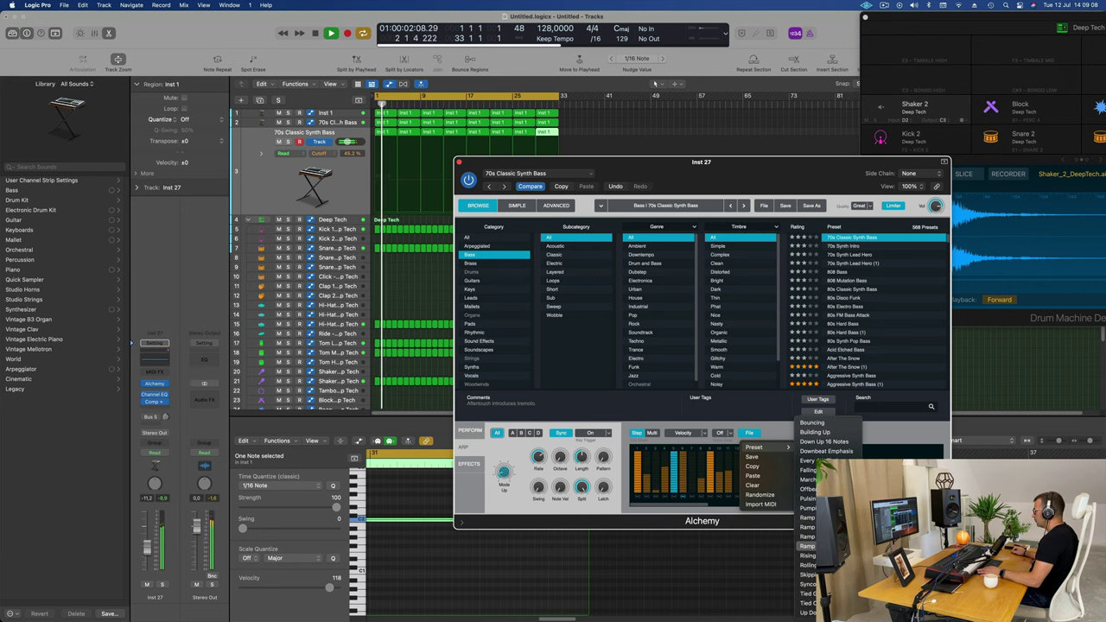
click(806, 540)
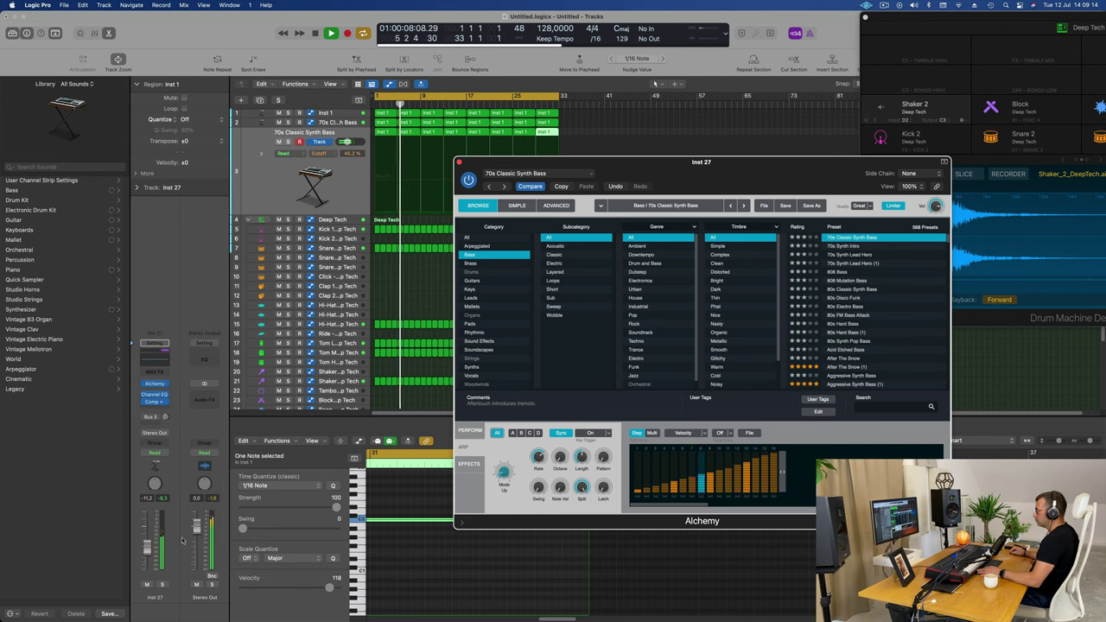
drag(347, 142, 349, 142)
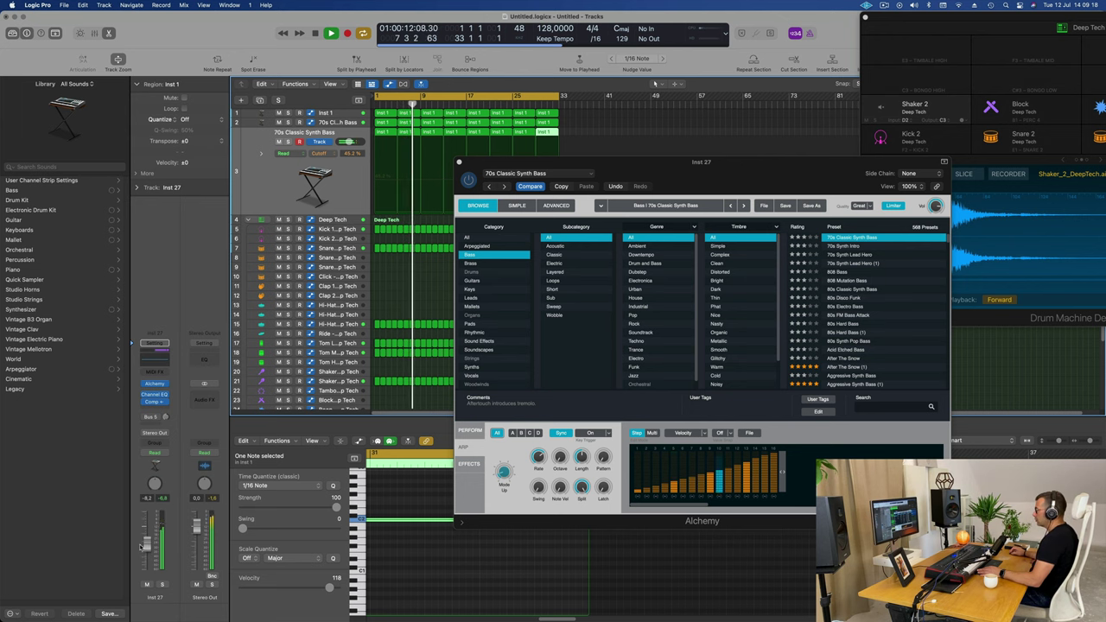
drag(696, 194, 663, 237)
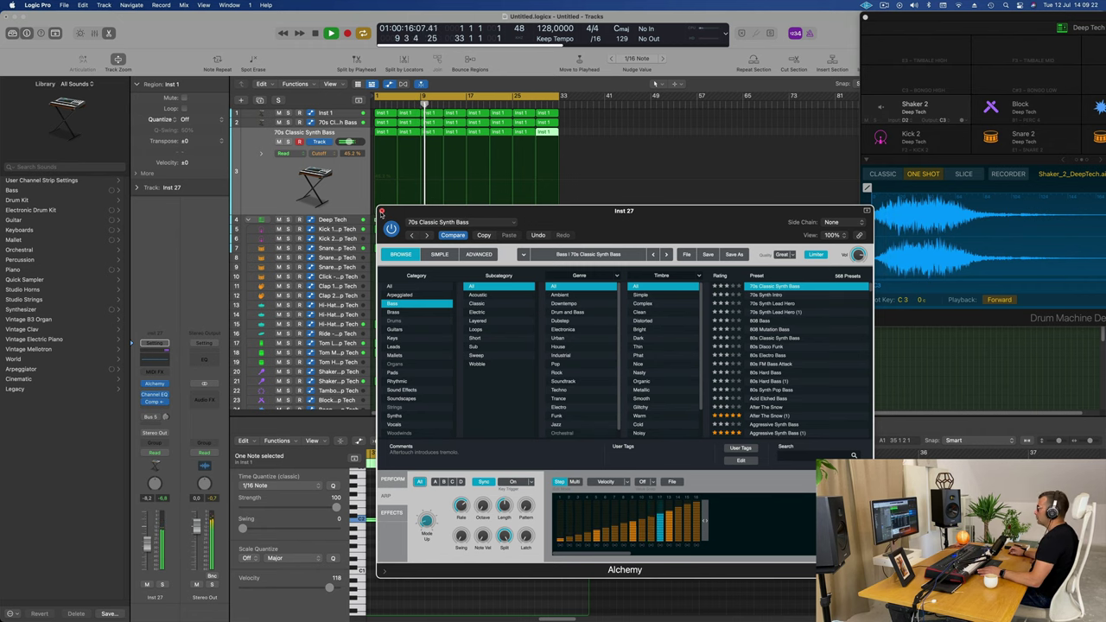
click(381, 212)
click(884, 5)
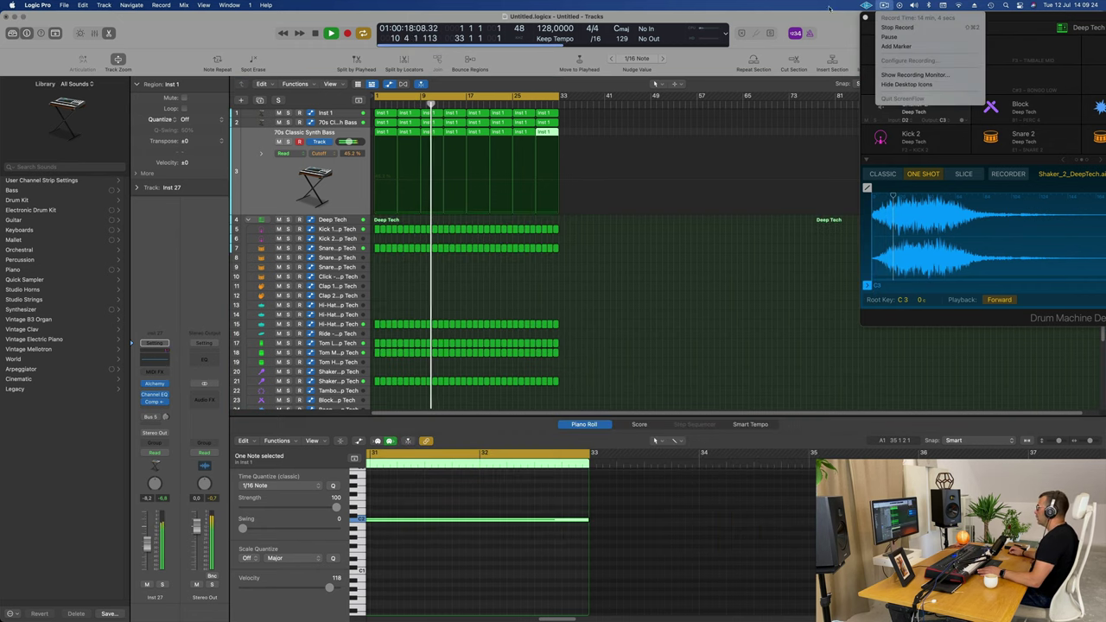
click(771, 20)
click(773, 19)
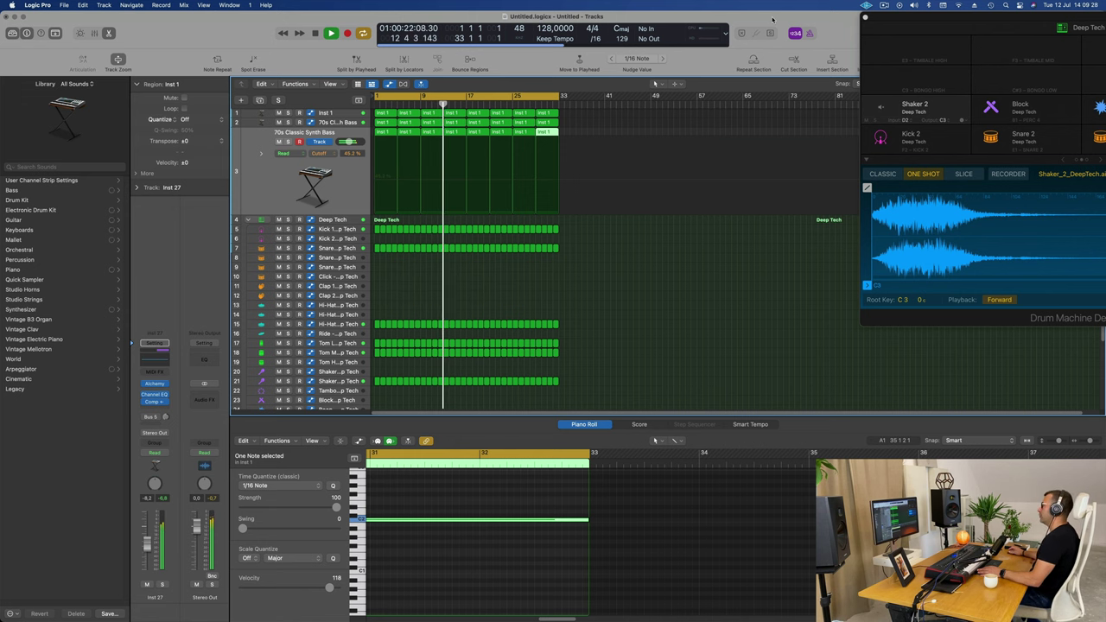
Select all regions in the arrangement, and name and colour them by their tracks.
click(673, 291)
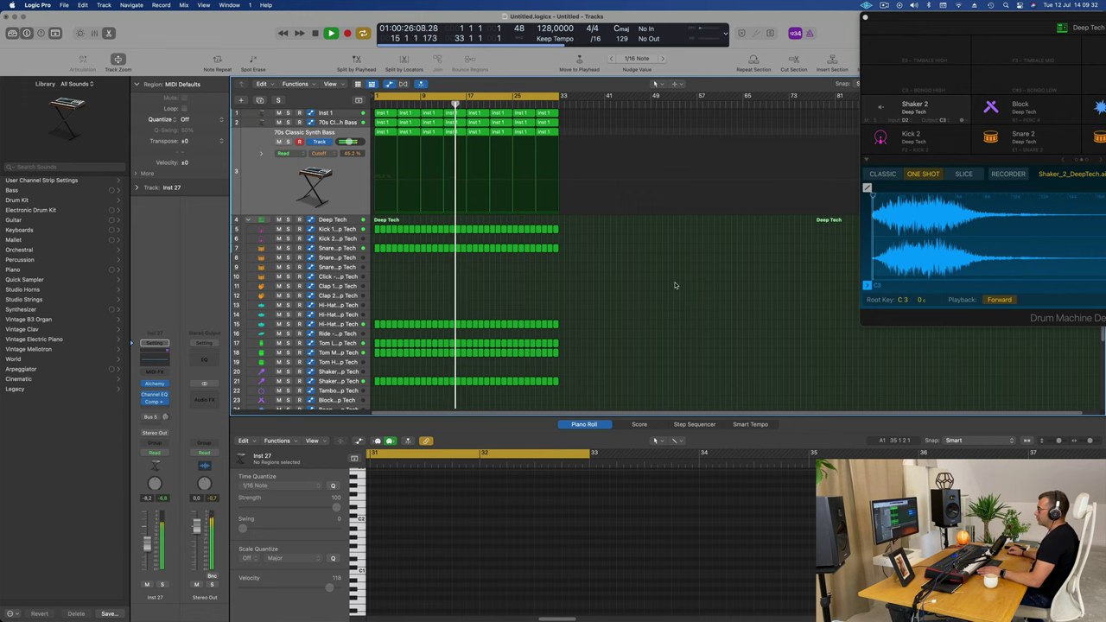
key(super+a)
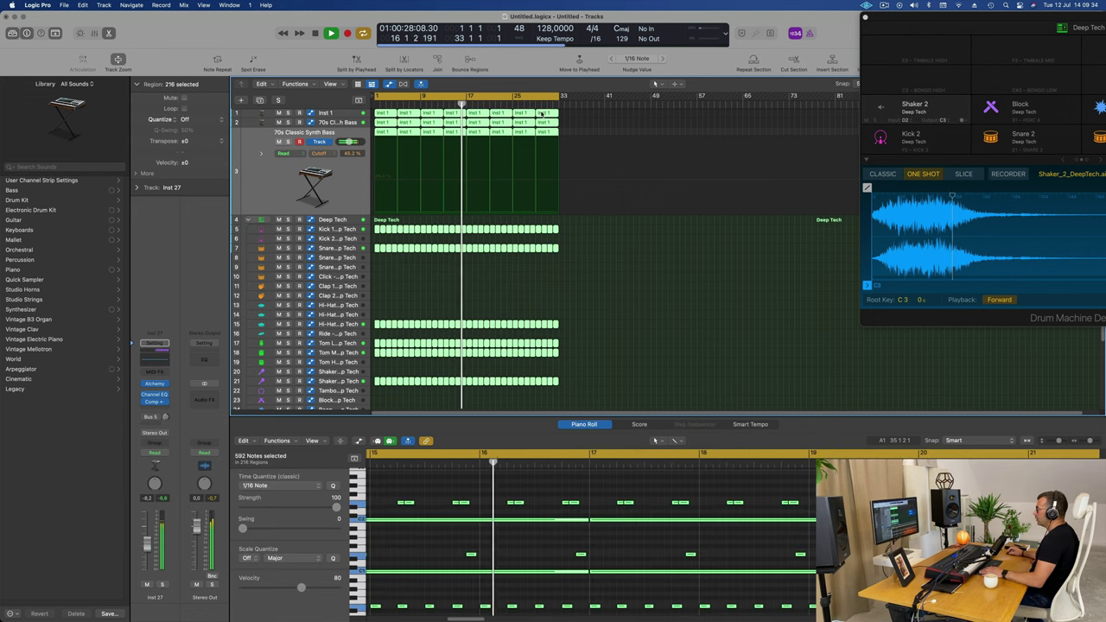
right_click(546, 114)
click(551, 118)
right_click(551, 115)
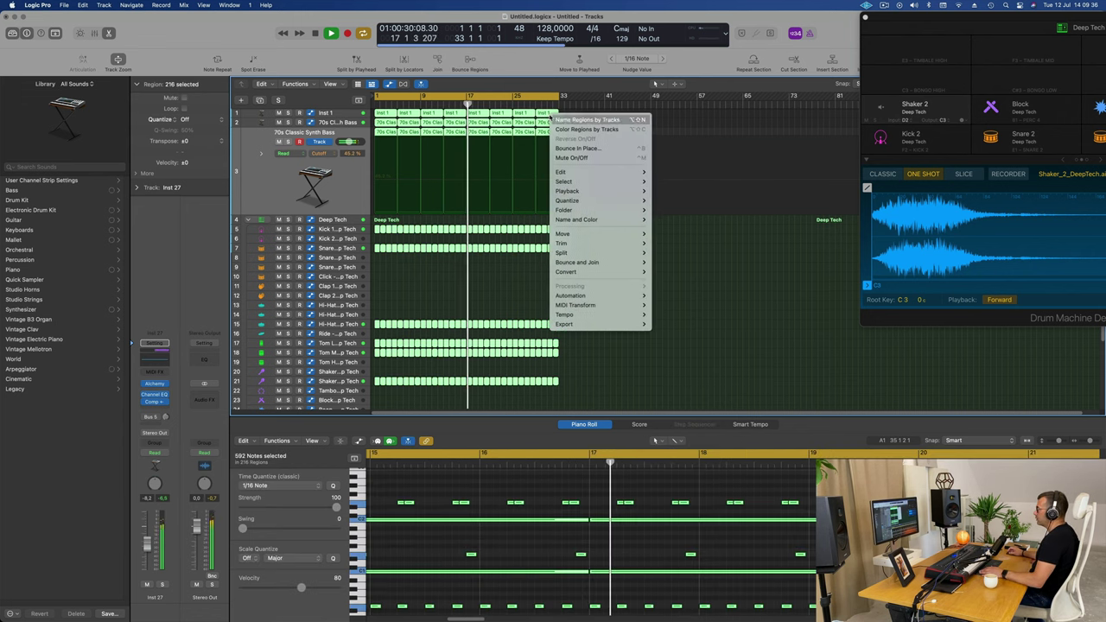
click(564, 129)
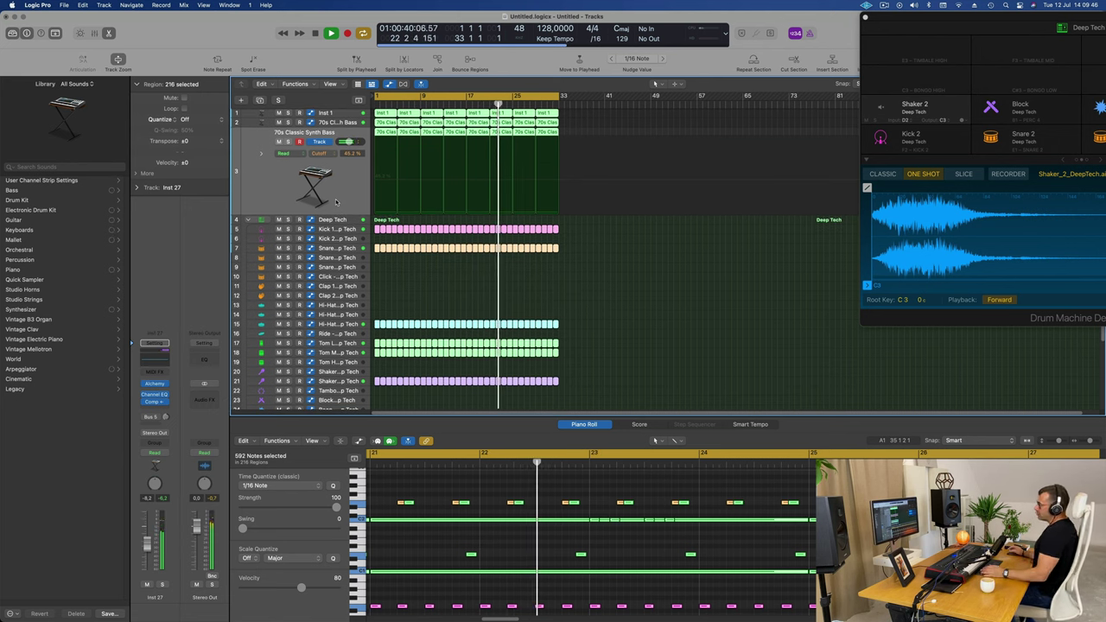
Review the third and second bass tracks and inspect the second bass's Bus 5 send.
click(336, 202)
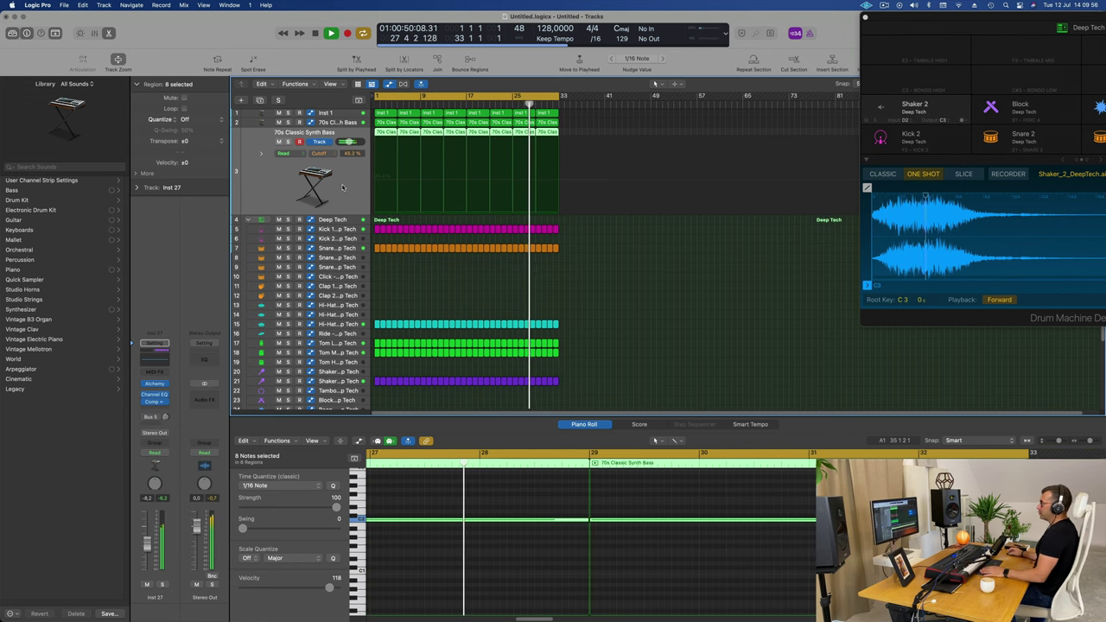
click(346, 122)
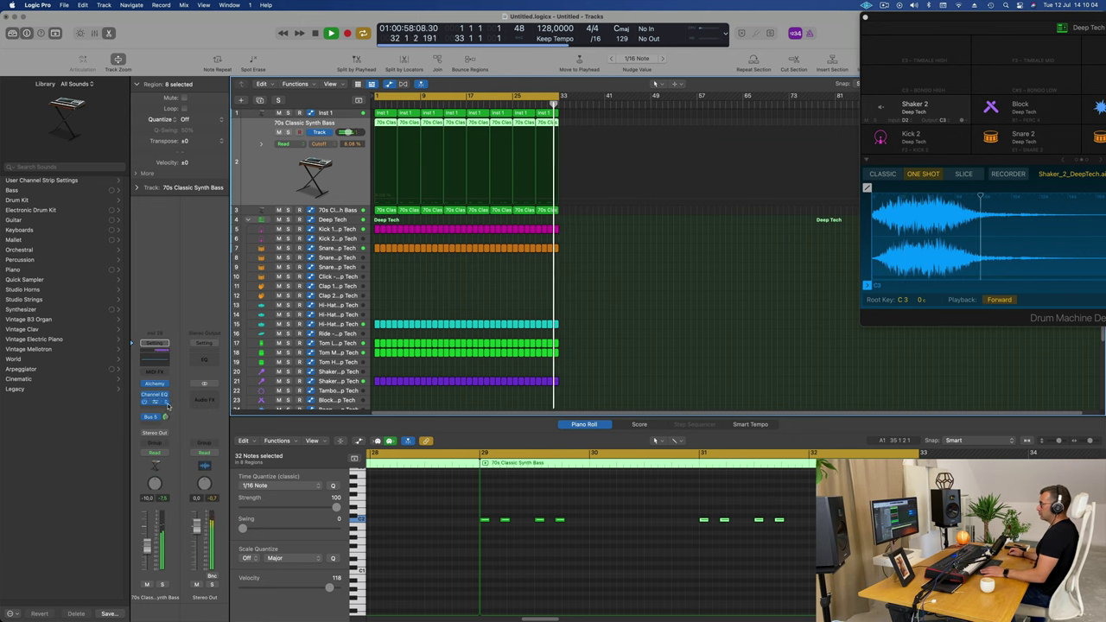
click(151, 417)
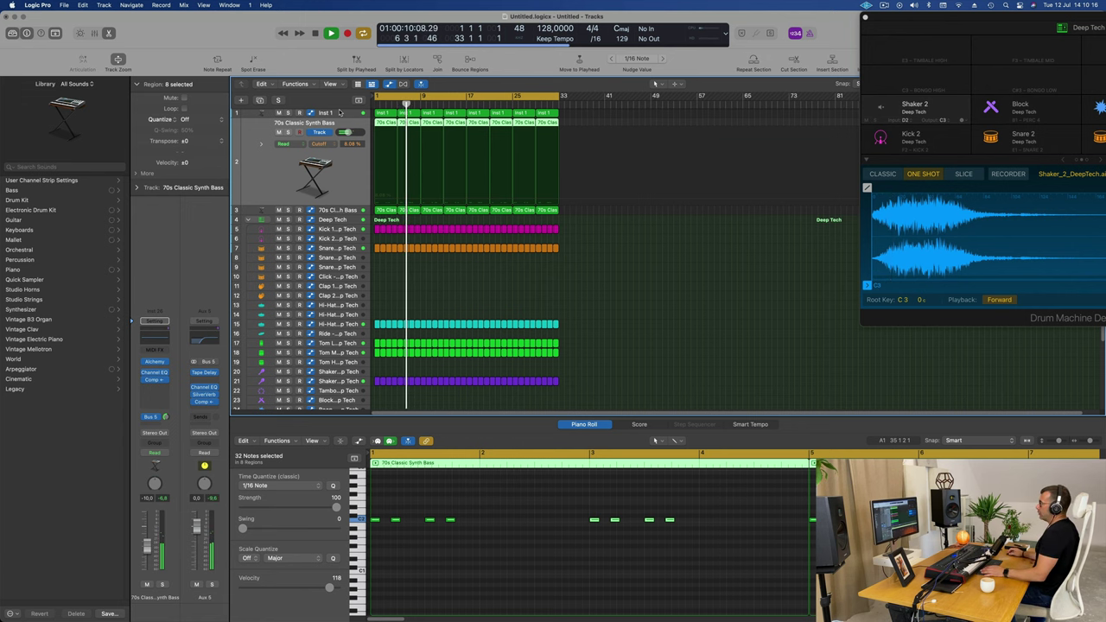
Compare the mix with Inst 1 muted and unmuted, and lower the Inst 1 volume to about -7.4 dB.
click(271, 116)
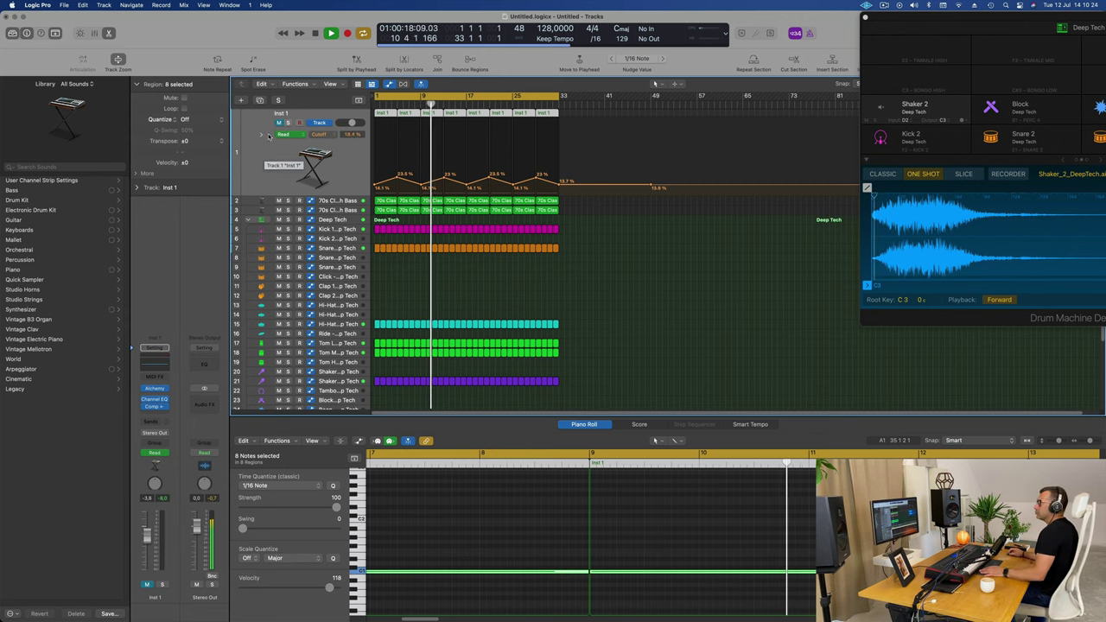
click(263, 145)
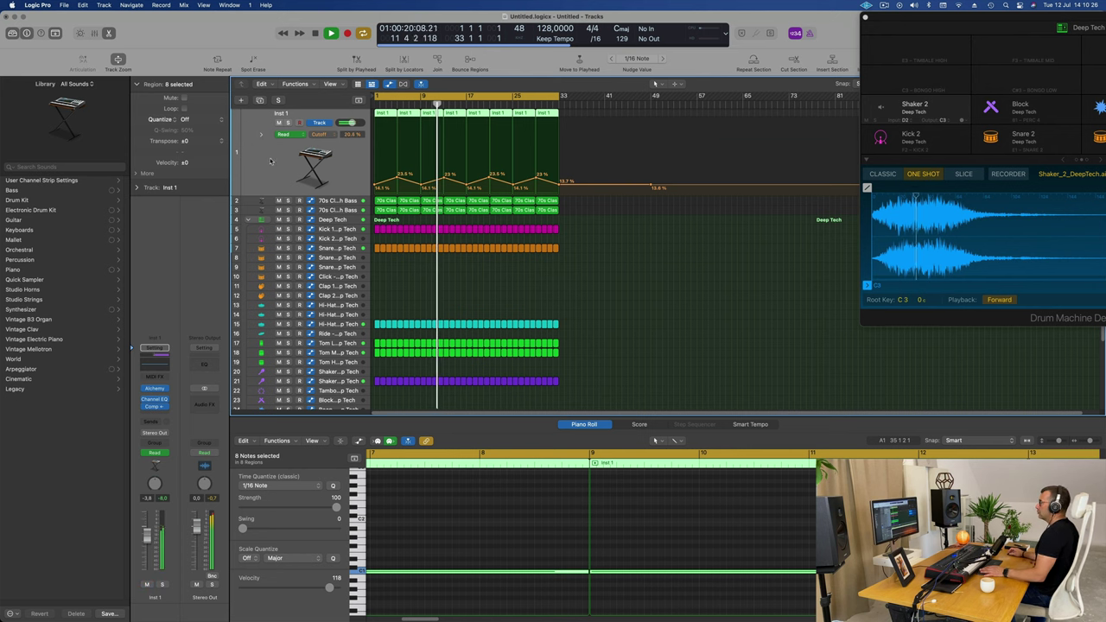
key(space)
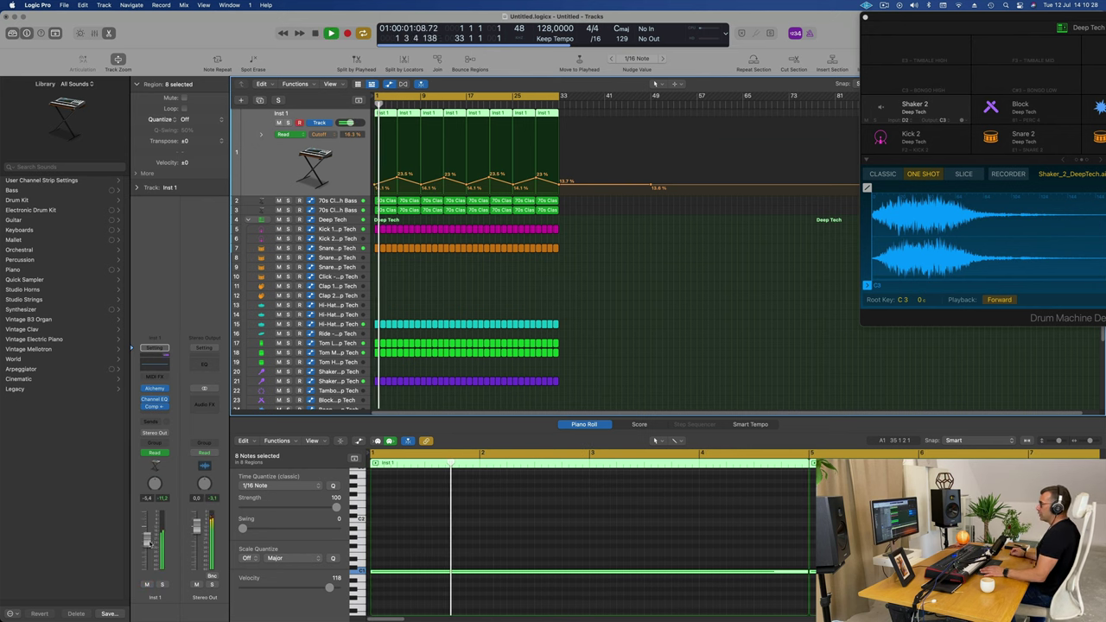
mouse_move(149, 544)
mouse_down()
mouse_move(147, 565)
mouse_move(147, 547)
mouse_up()
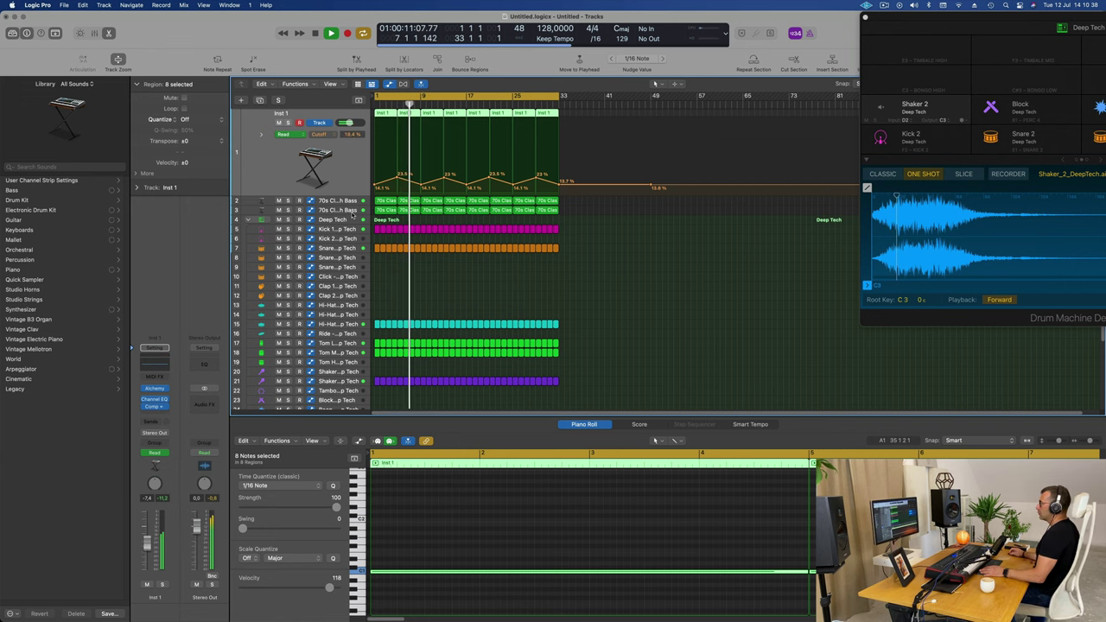
Duplicate the second bass layer's 70s Classic Synth Bass track with its settings as a new empty track.
click(356, 208)
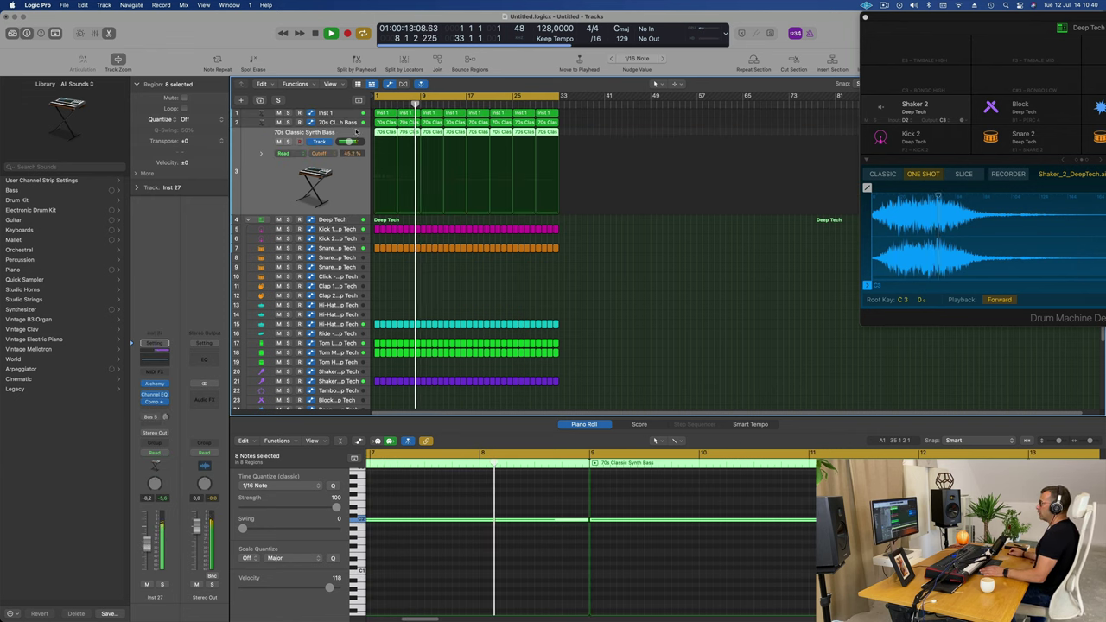
click(352, 123)
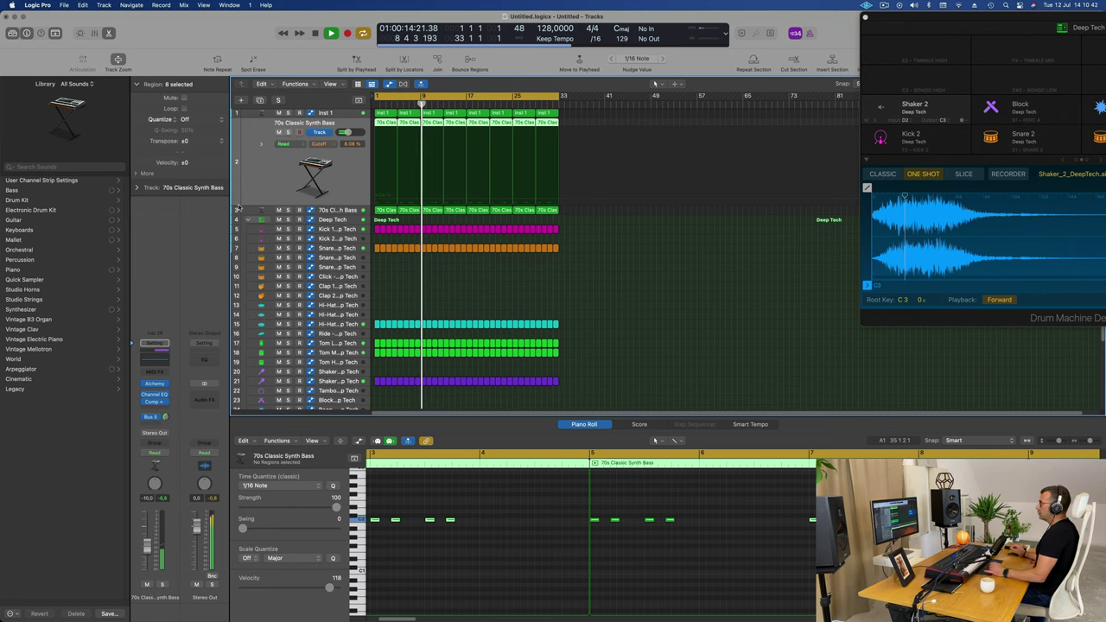
click(259, 101)
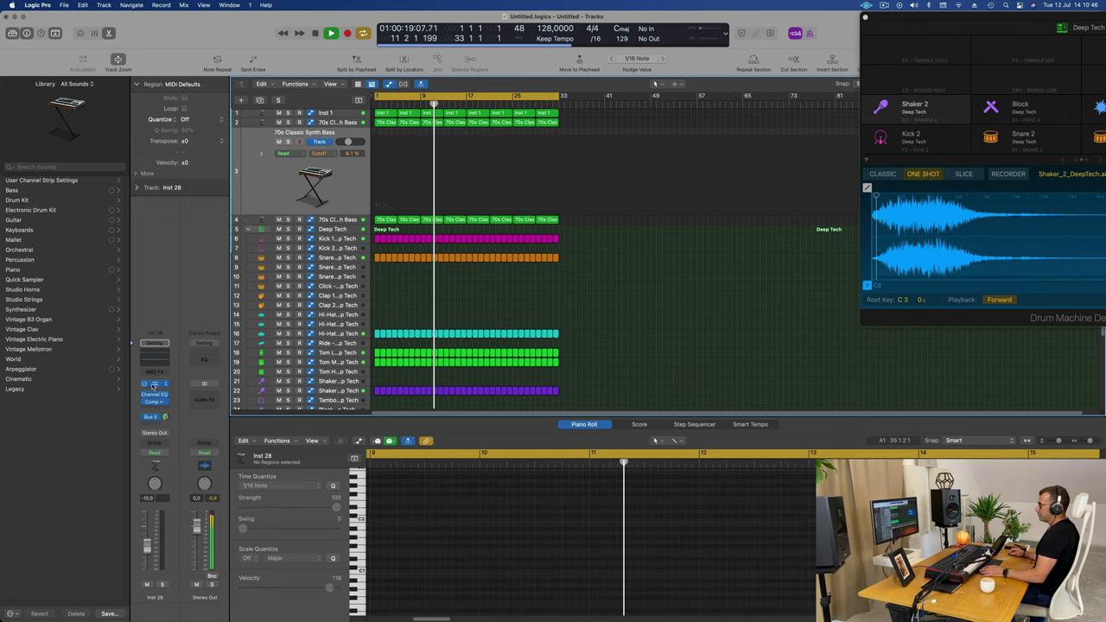
Browse the Keys presets in the new track's Alchemy, and audition 80s Pop Electric Piano and Abstract Electric Piano.
click(155, 383)
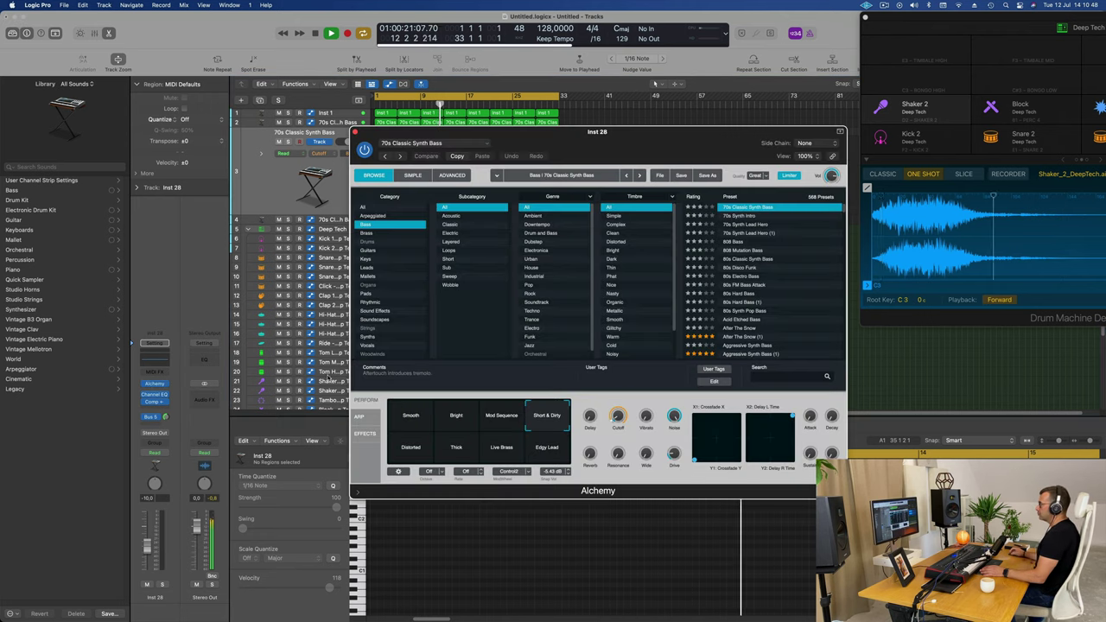
click(366, 259)
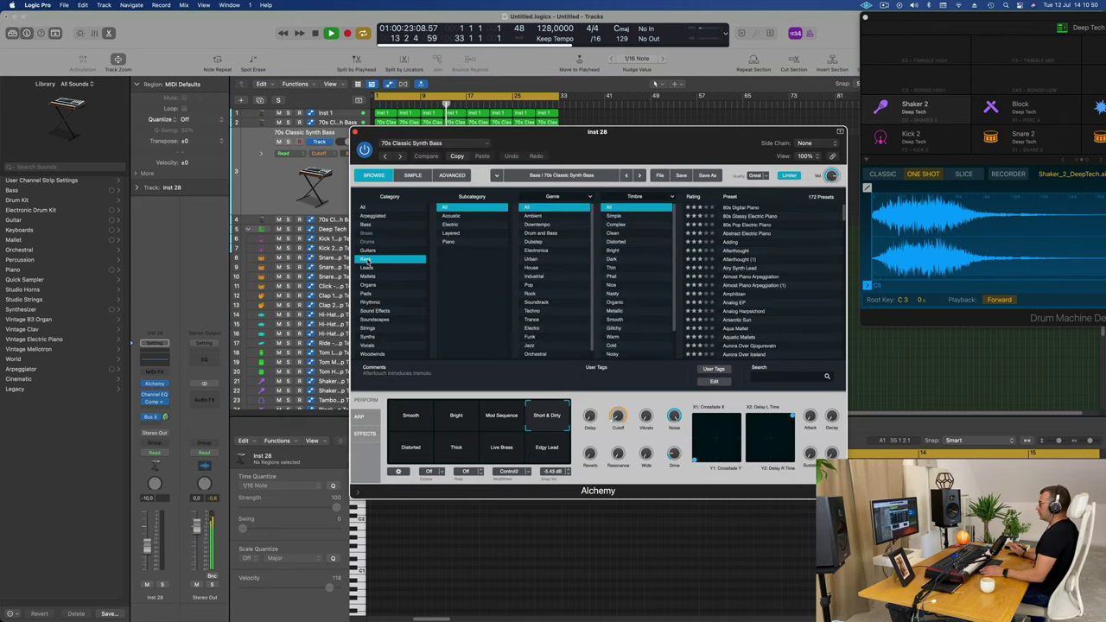
click(750, 226)
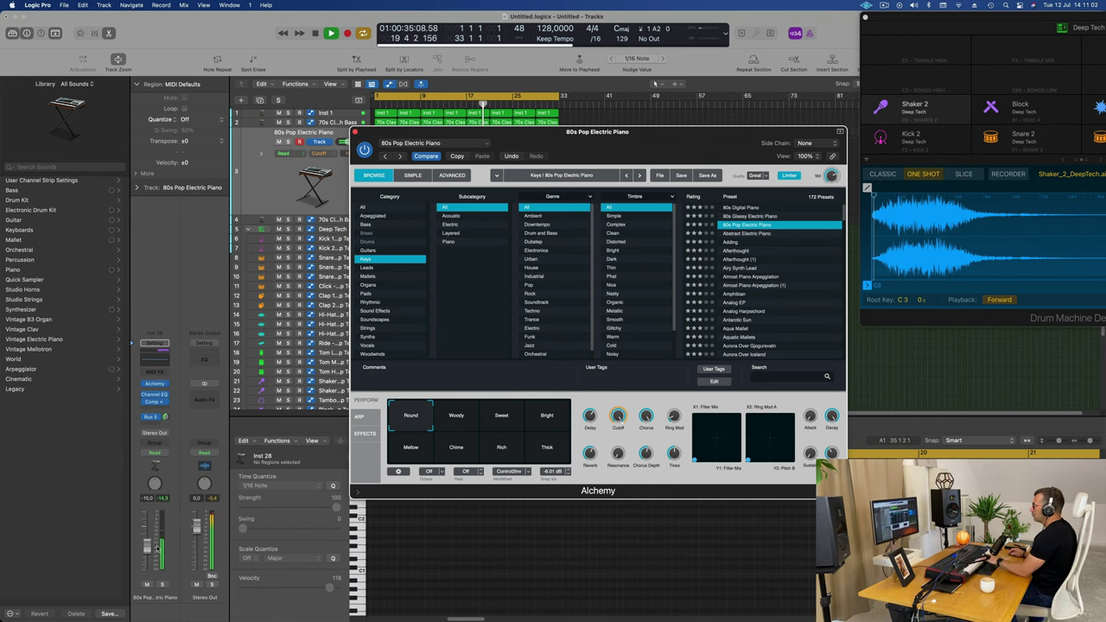
click(747, 233)
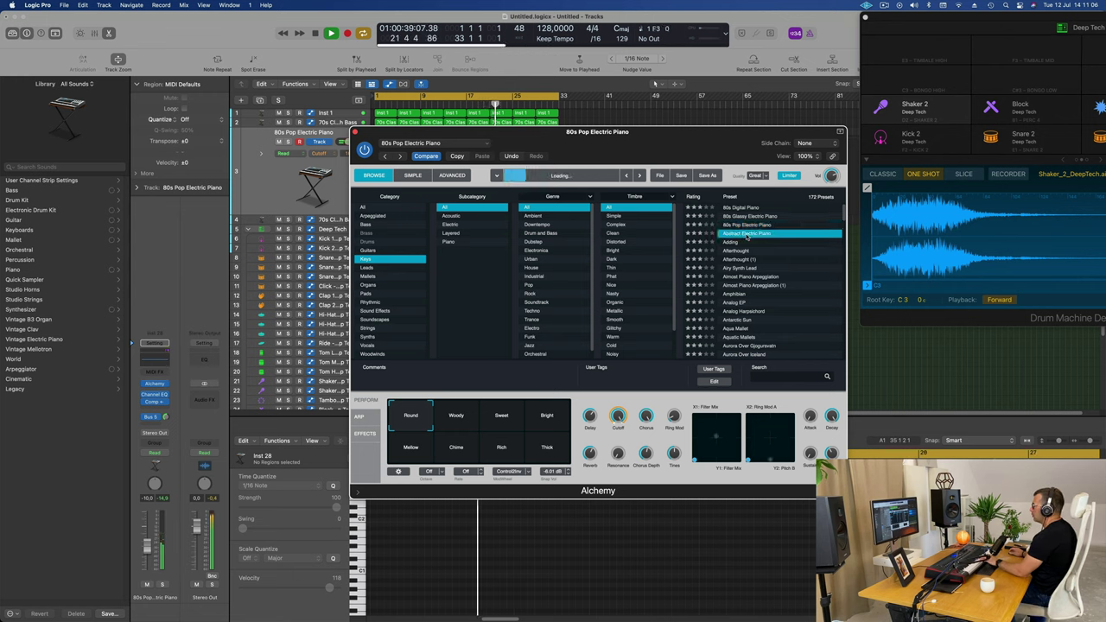
Bypass the Bus 5 send on the new electric piano track.
click(171, 413)
click(153, 417)
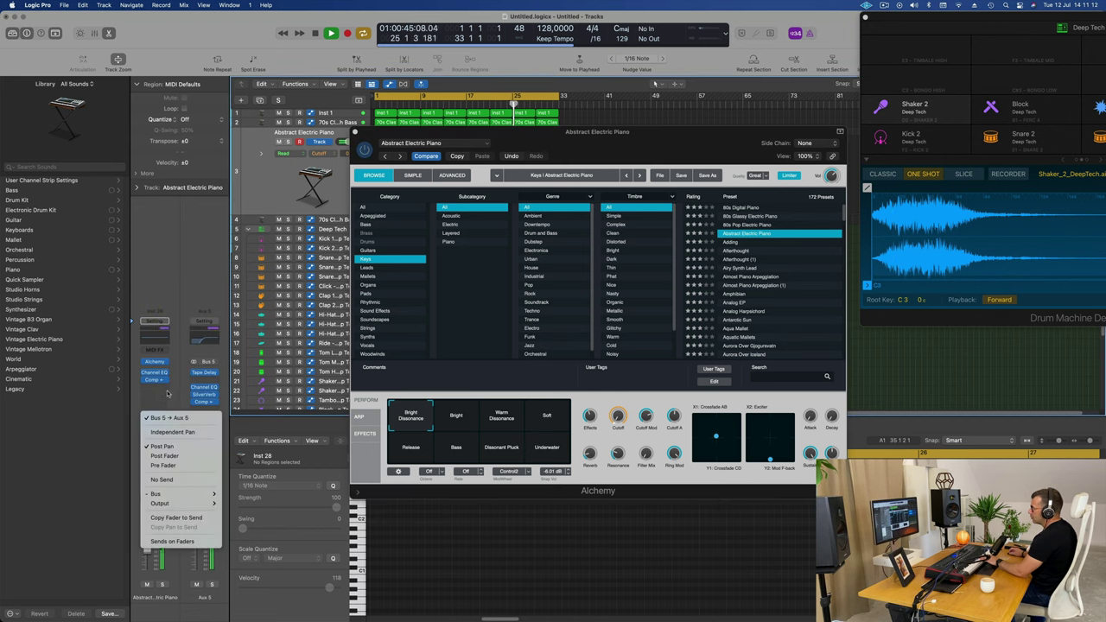
click(169, 394)
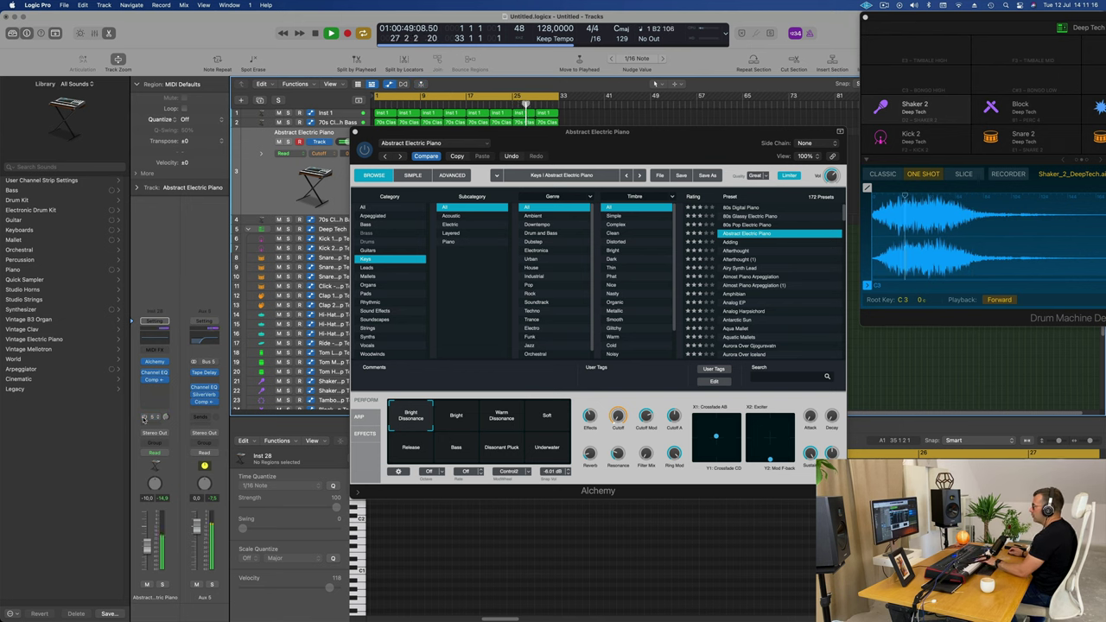
Audition the Keys presets Afterthought (1), Almost Piano Arpeggiation and Airy Synth Lead in Alchemy, checking Afterthought's arpeggiator settings.
click(742, 261)
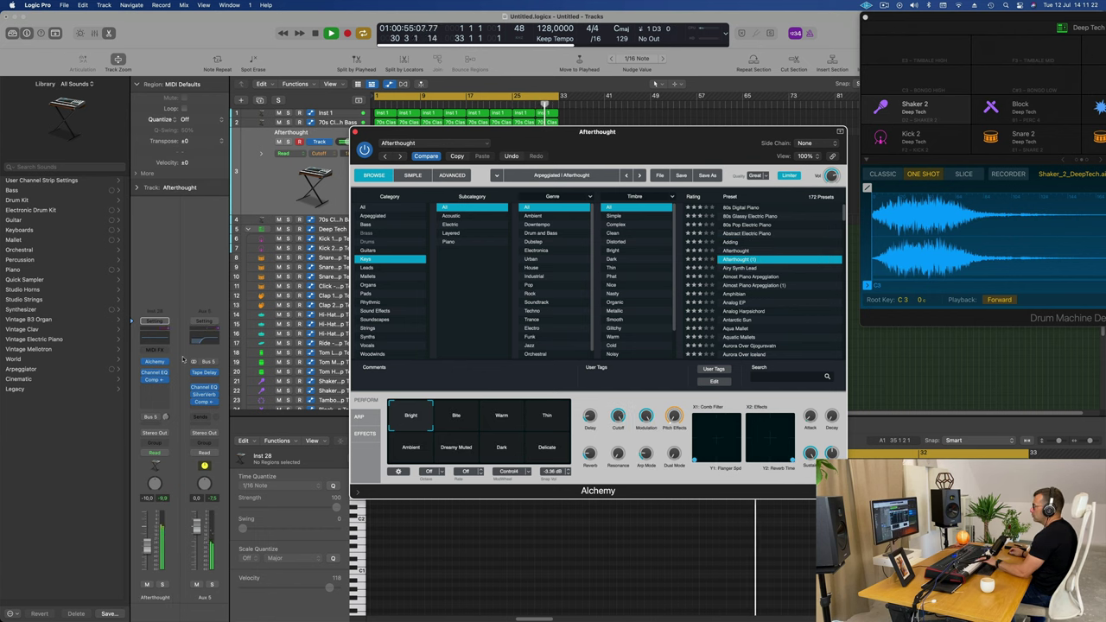
click(358, 415)
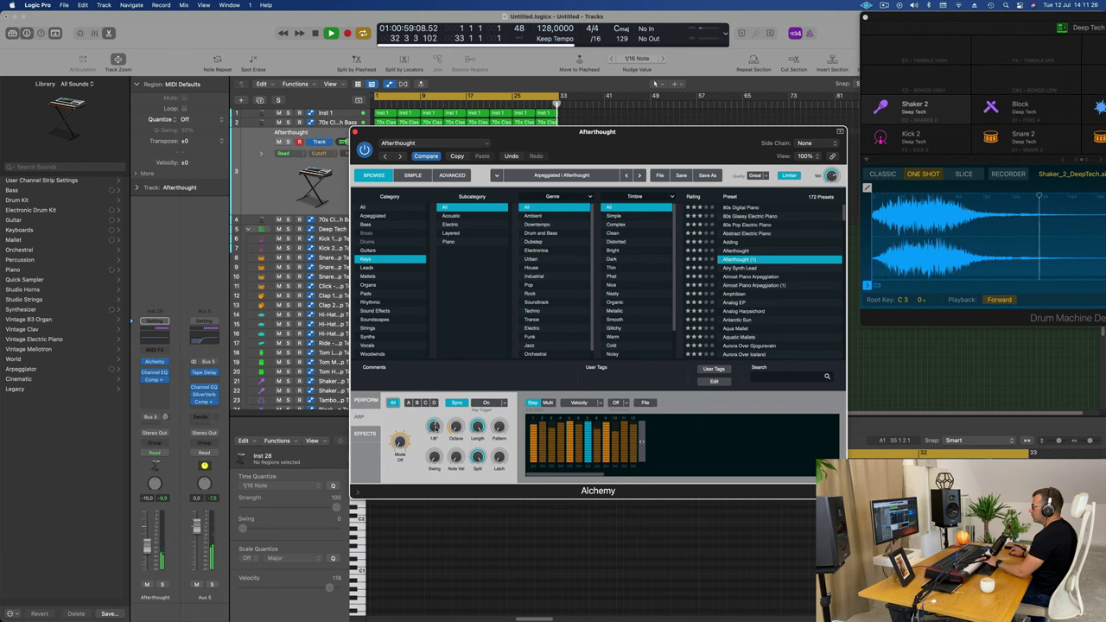
click(367, 400)
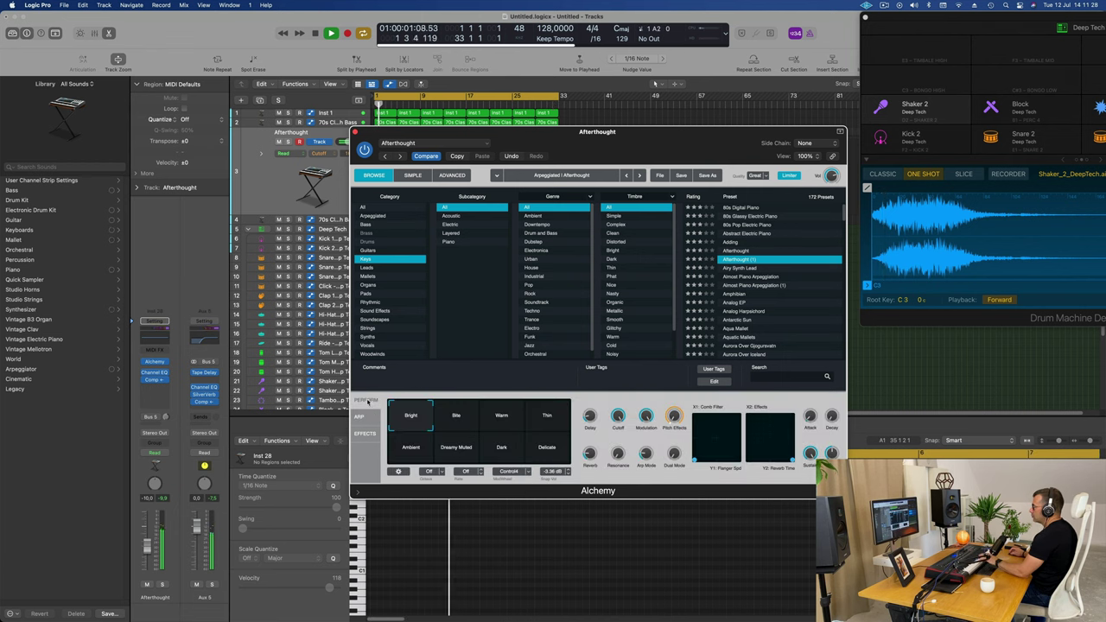
click(734, 276)
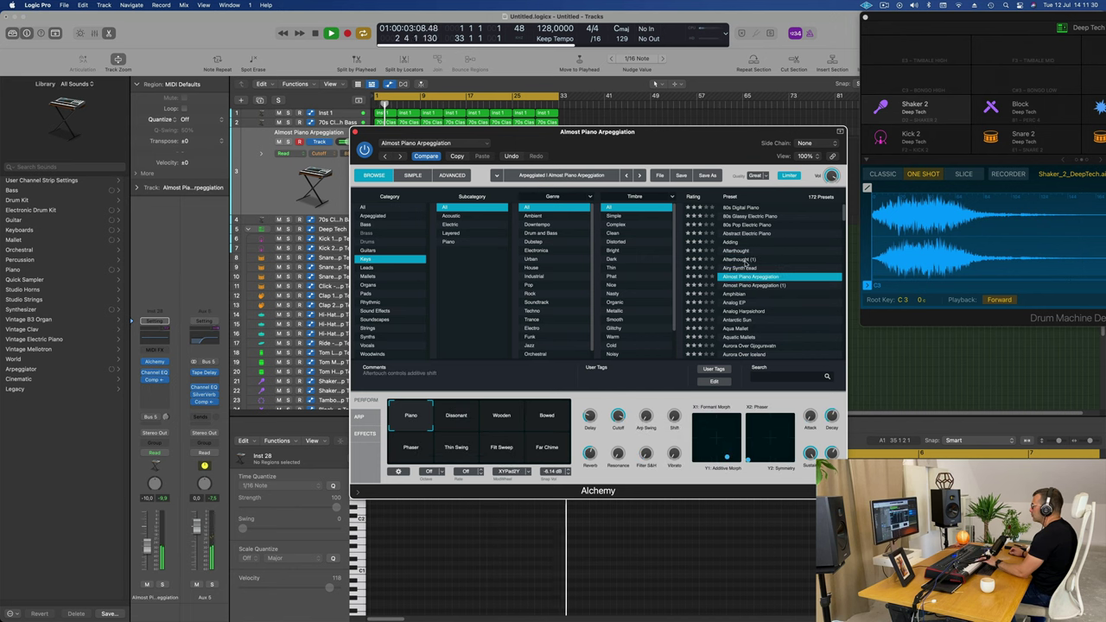
click(741, 270)
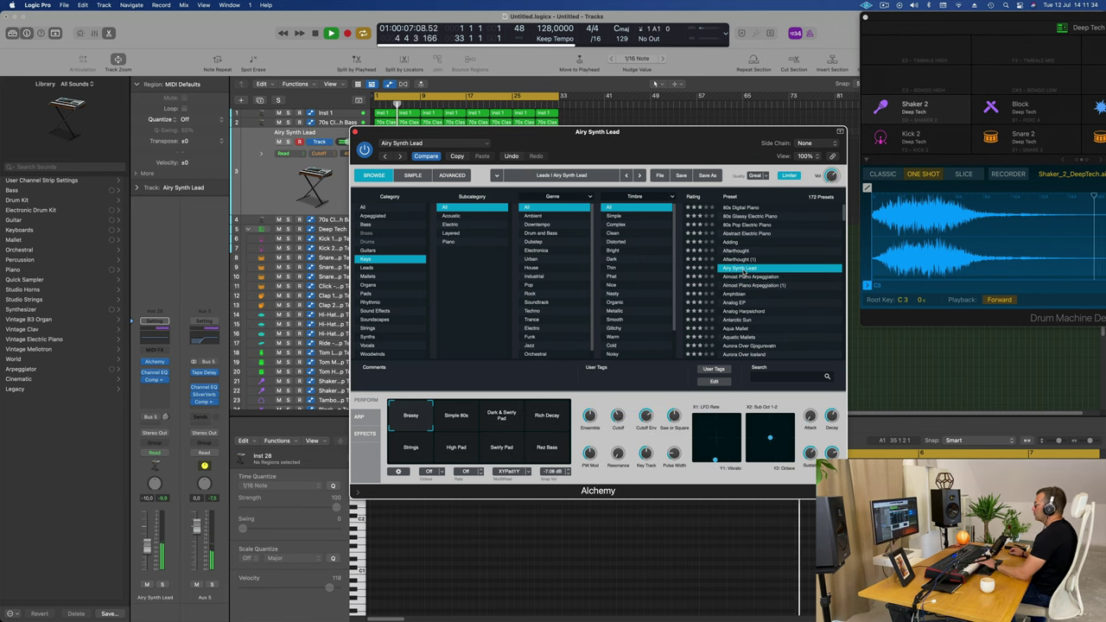
scroll(757, 308, down, 1)
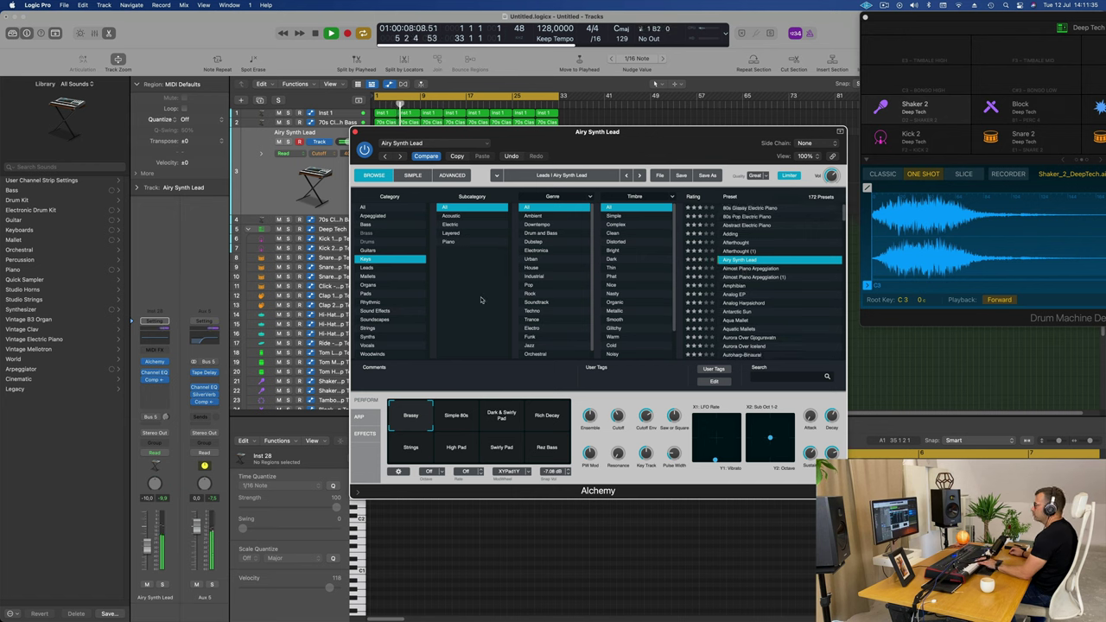
Load the Alien Rainforest preset from Alchemy's Pads category and choose its Mysterious performance snapshot.
click(366, 294)
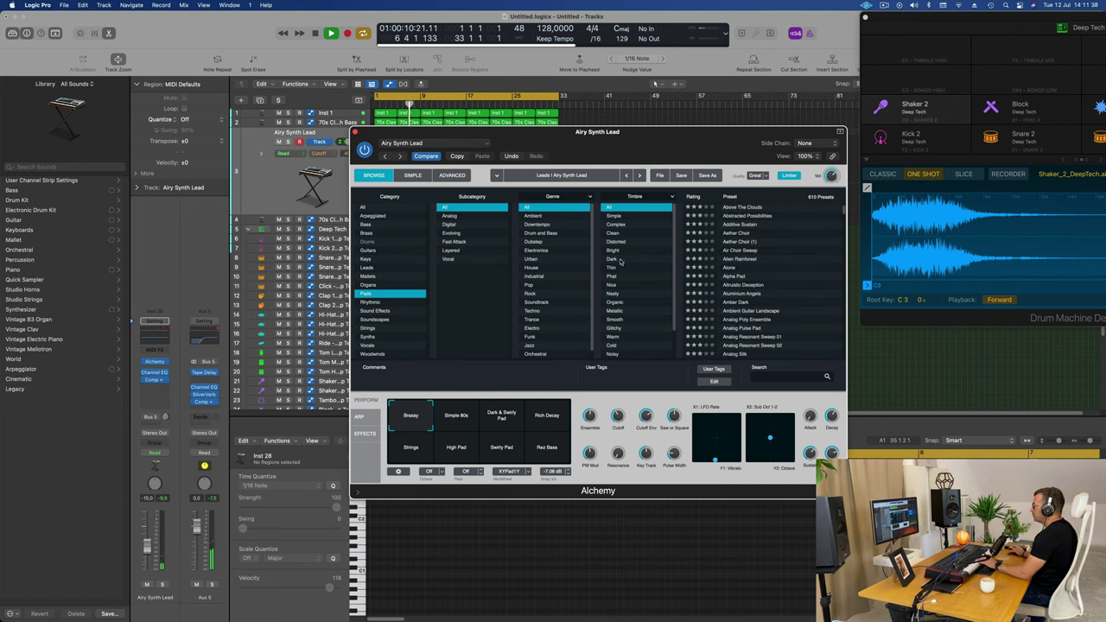
key(Down)
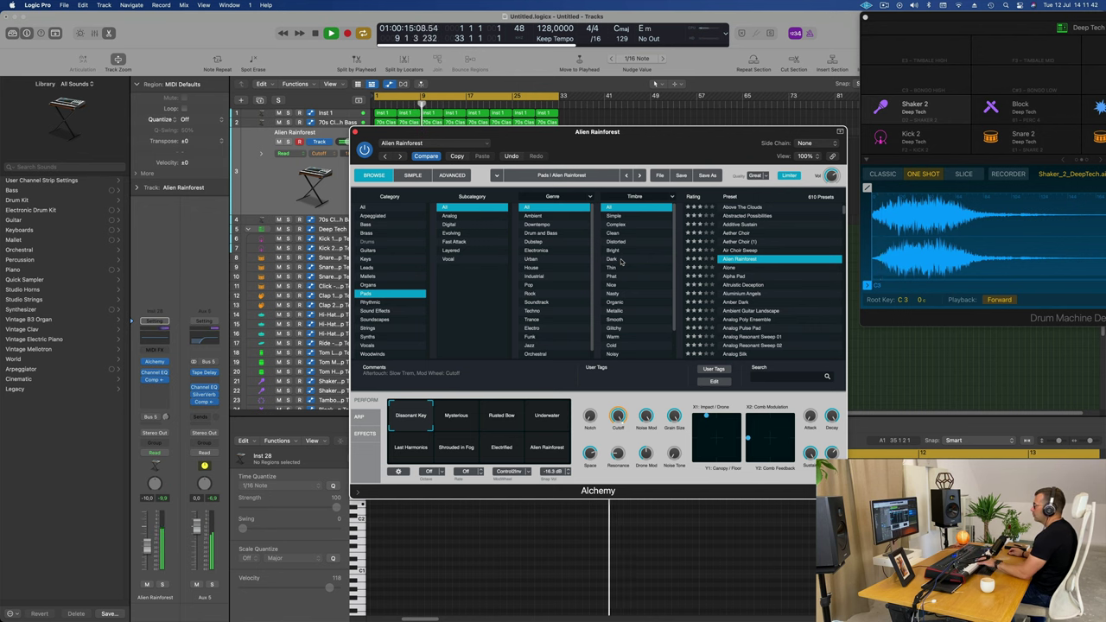
click(458, 424)
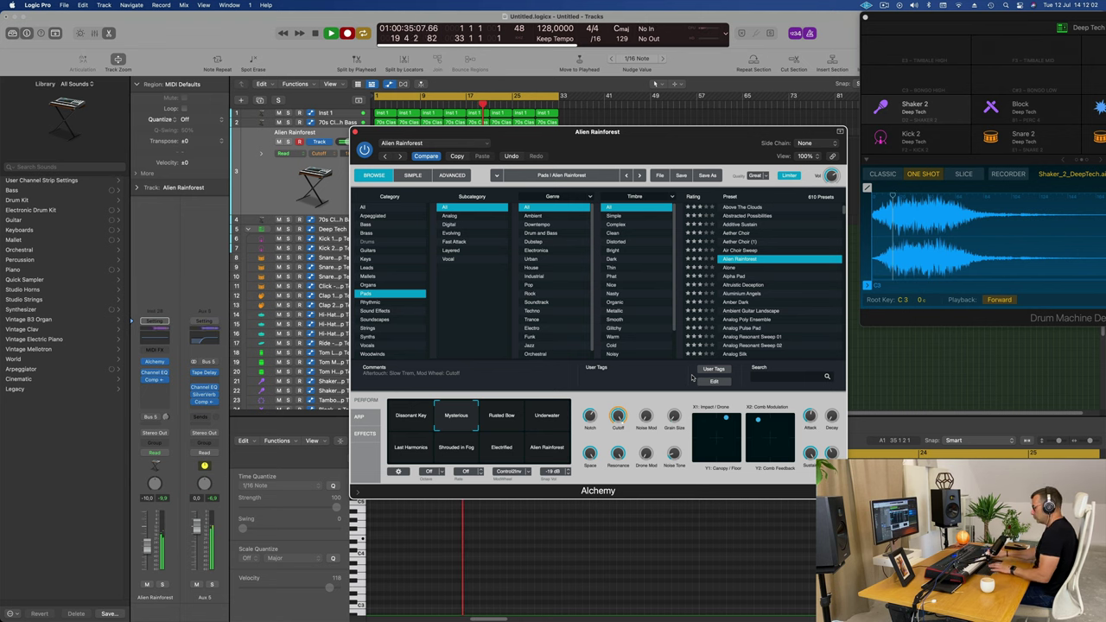
Stop recording the pad part and move the recorded Alien Rainforest region to bar 1, with the Alchemy window out of the way.
drag(609, 133, 1075, 210)
key(space)
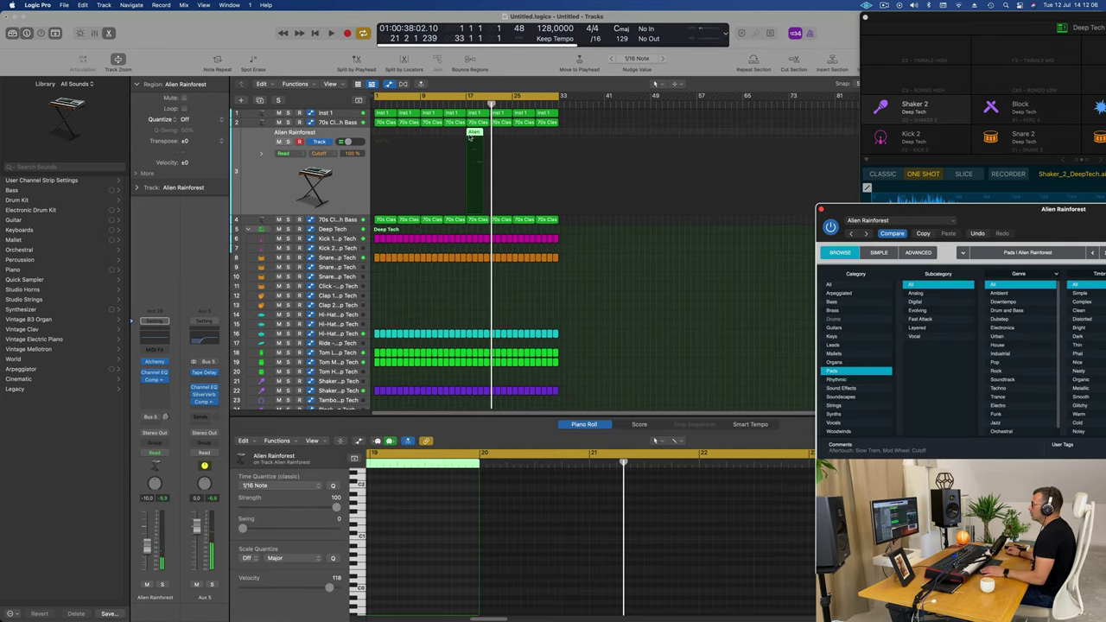
drag(470, 136, 381, 137)
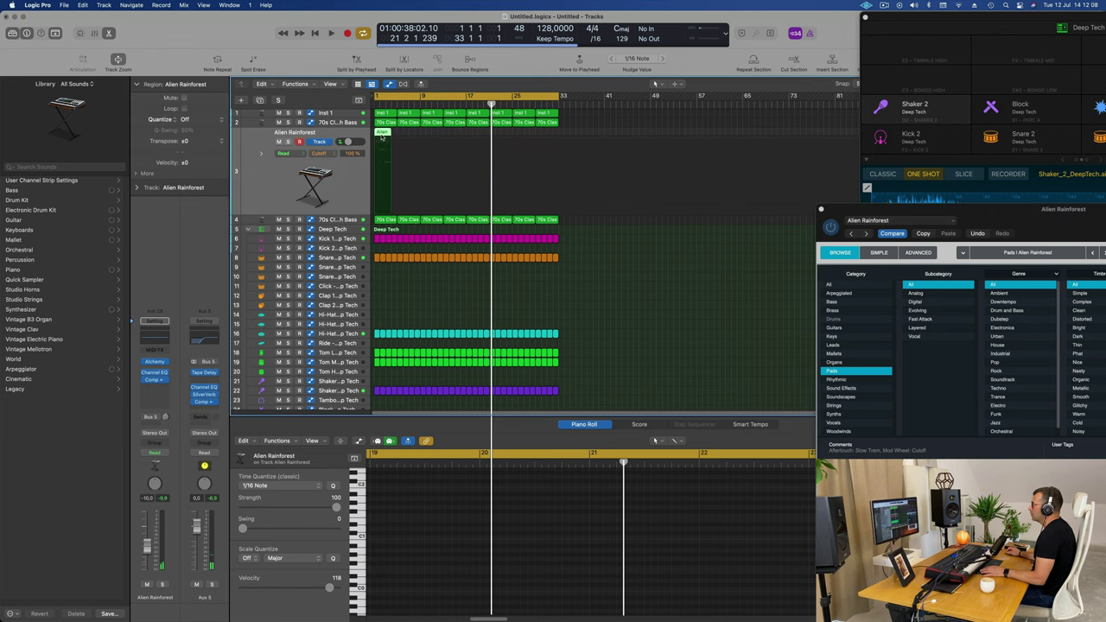
Open the Alien Rainforest region's notes in the Piano Roll and delete the short stray note just before bar 2.
key(e)
key(e)
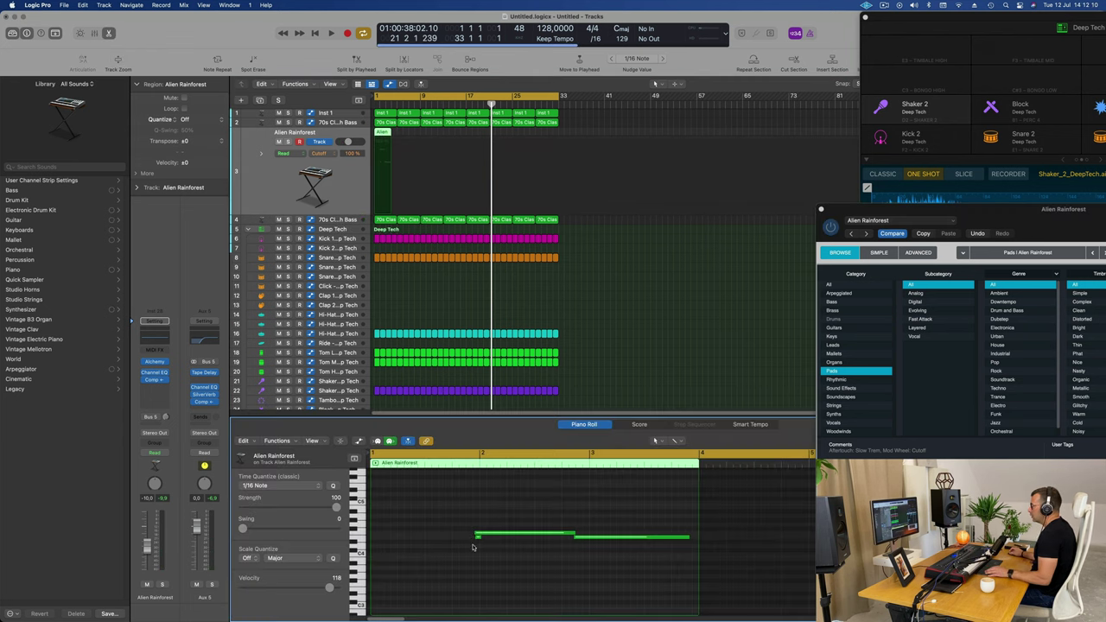
key(super+a)
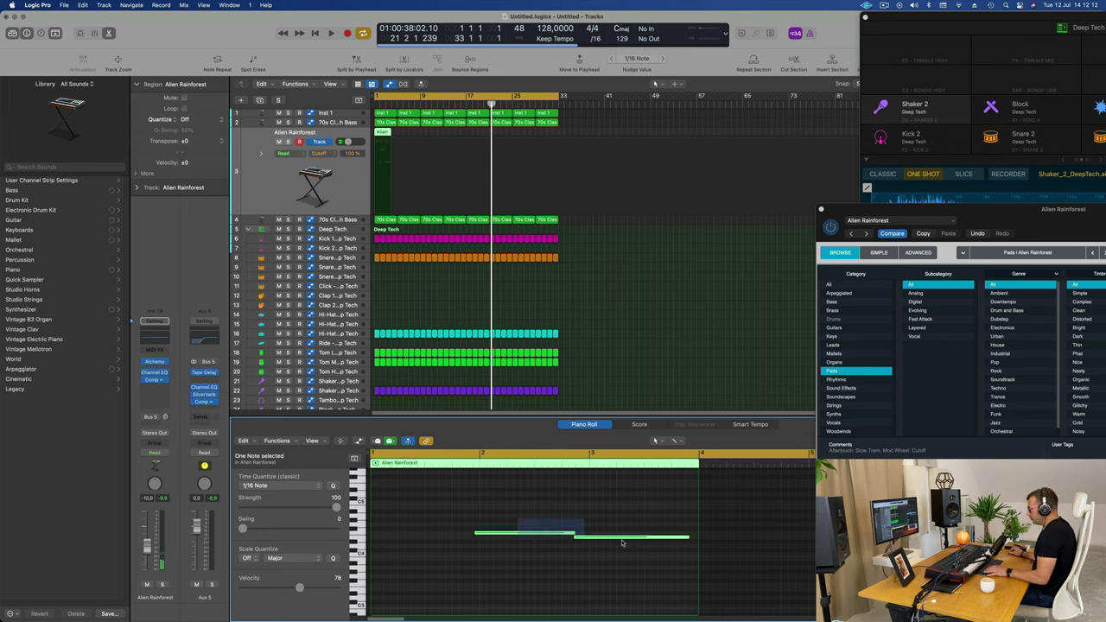
Align the two long pad notes to start at bars 2 and 3, and trim the second to end at bar 4.
drag(522, 533, 588, 532)
click(613, 534)
click(692, 539)
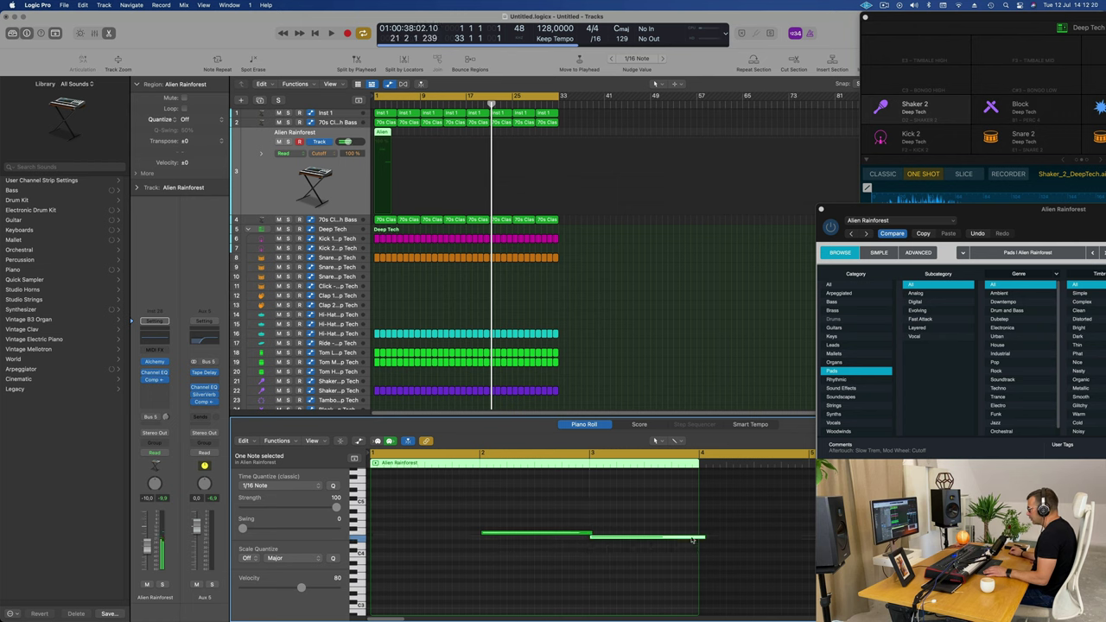
drag(703, 540, 698, 539)
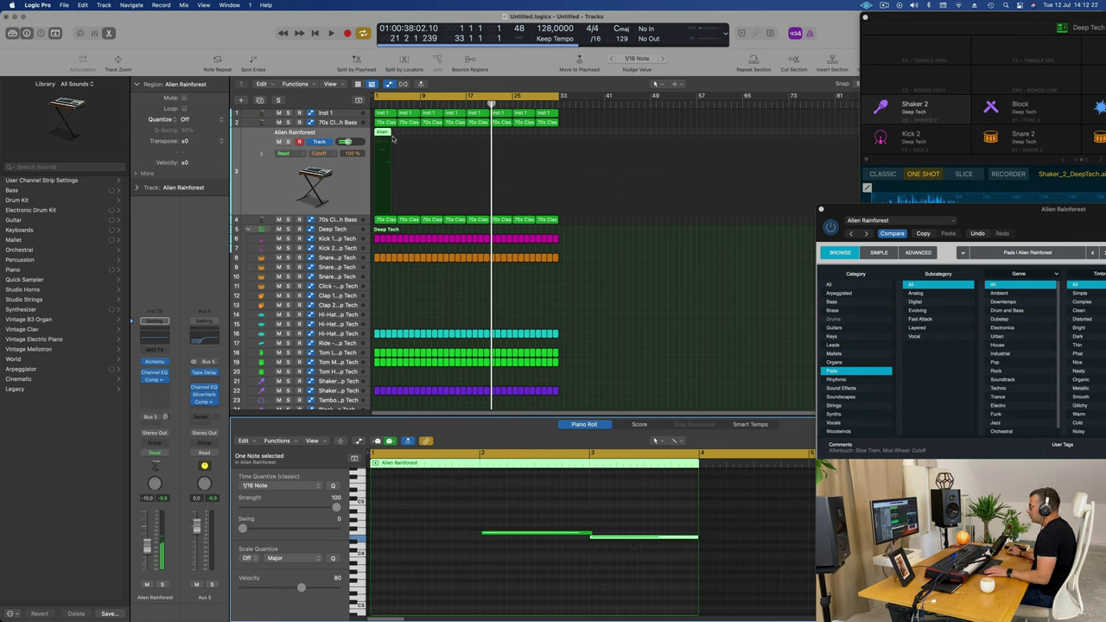
Split the Alien Rainforest region at bar 2, delete its empty first bar, and play the remainder from bar 1.
scroll(387, 138, up, 10)
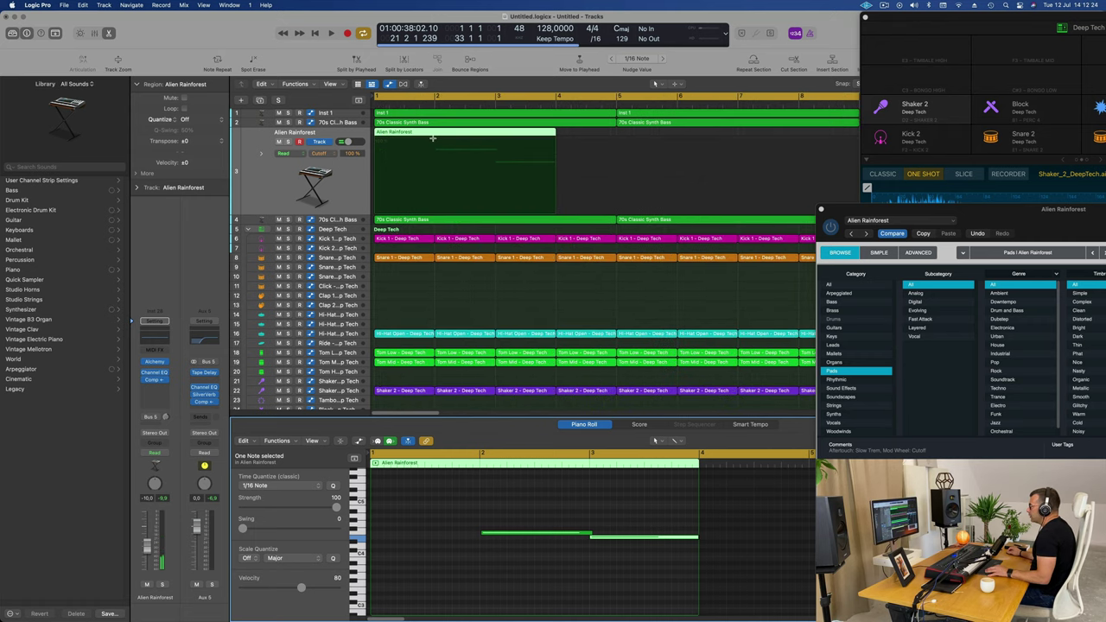
click(432, 137)
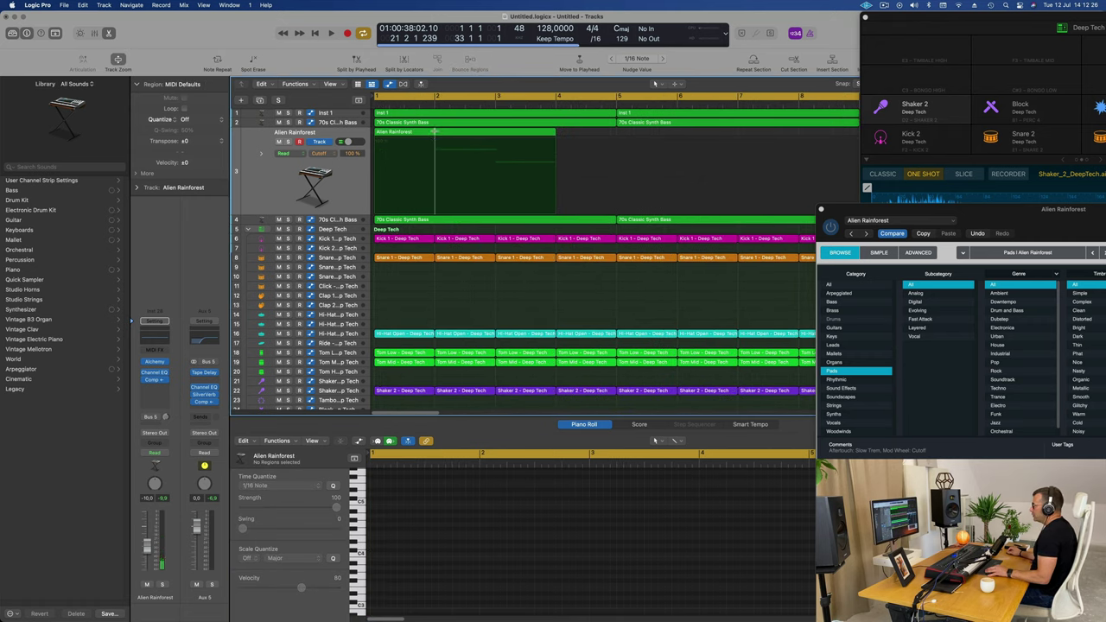
double_click(434, 132)
click(413, 134)
key(BackSpace)
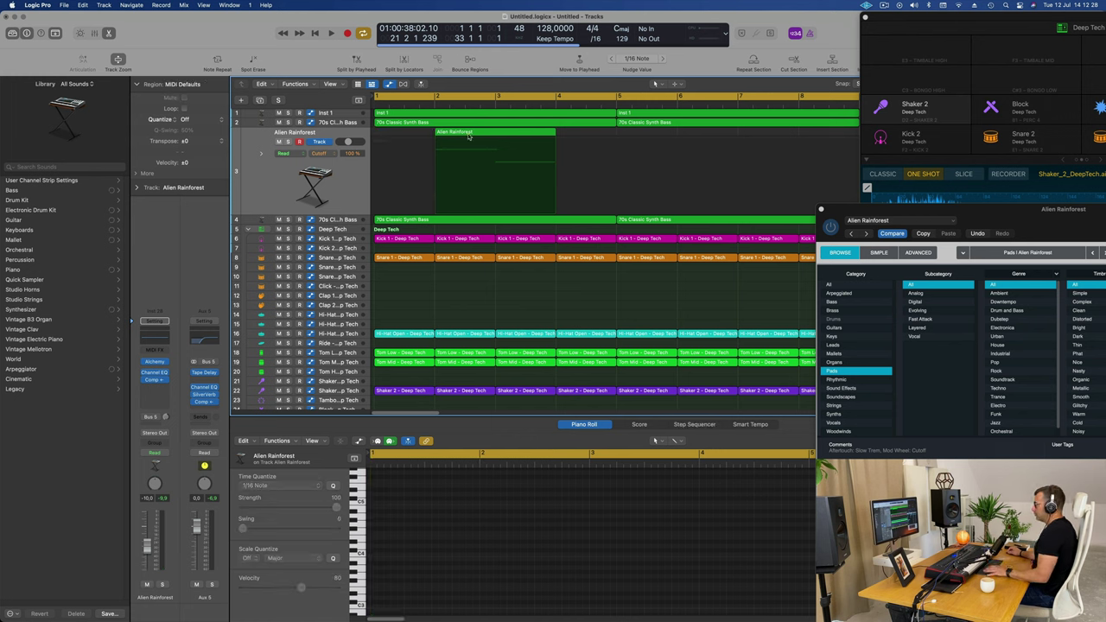
drag(469, 134, 407, 135)
key(space)
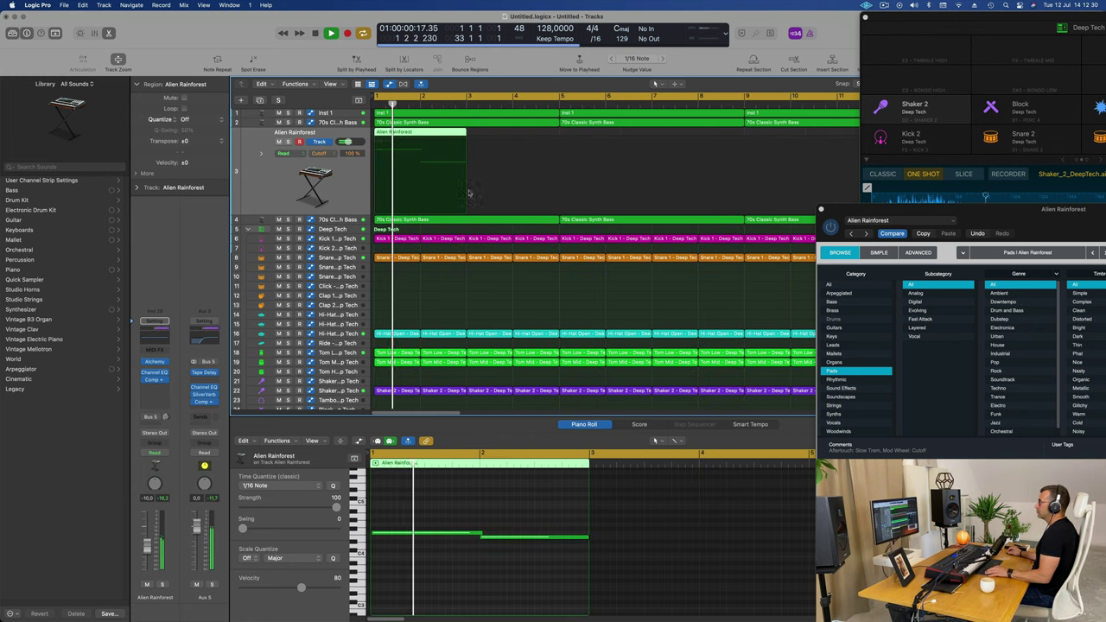
Copy the two-bar Alien Rainforest region to bar 5.
scroll(471, 192, down, 10)
scroll(470, 194, up, 3)
scroll(470, 193, up, 2)
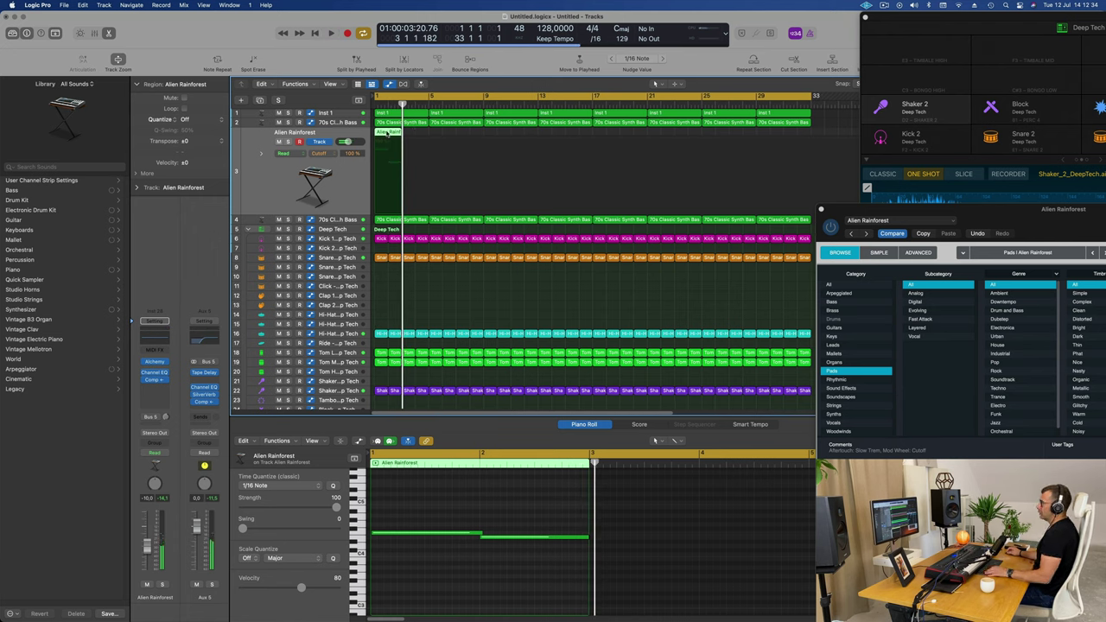
mouse_move(424, 136)
mouse_down()
mouse_move(478, 135)
mouse_move(443, 135)
mouse_up()
scroll(510, 133, up, 2)
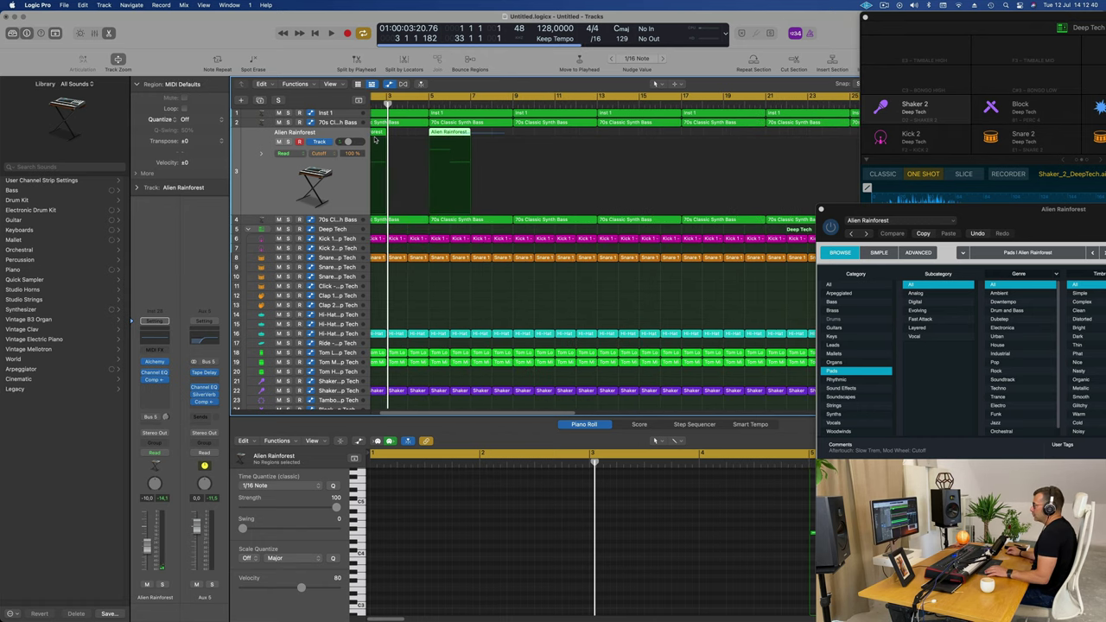
Copy the Alien Rainforest regions to bars 9 and 13, and duplicate all four at bars 17, 21, 25 and 29.
mouse_move(375, 139)
mouse_down()
mouse_move(556, 134)
mouse_move(385, 135)
mouse_up()
scroll(377, 139, left, 2)
scroll(600, 134, down, 2)
scroll(600, 134, down, 1)
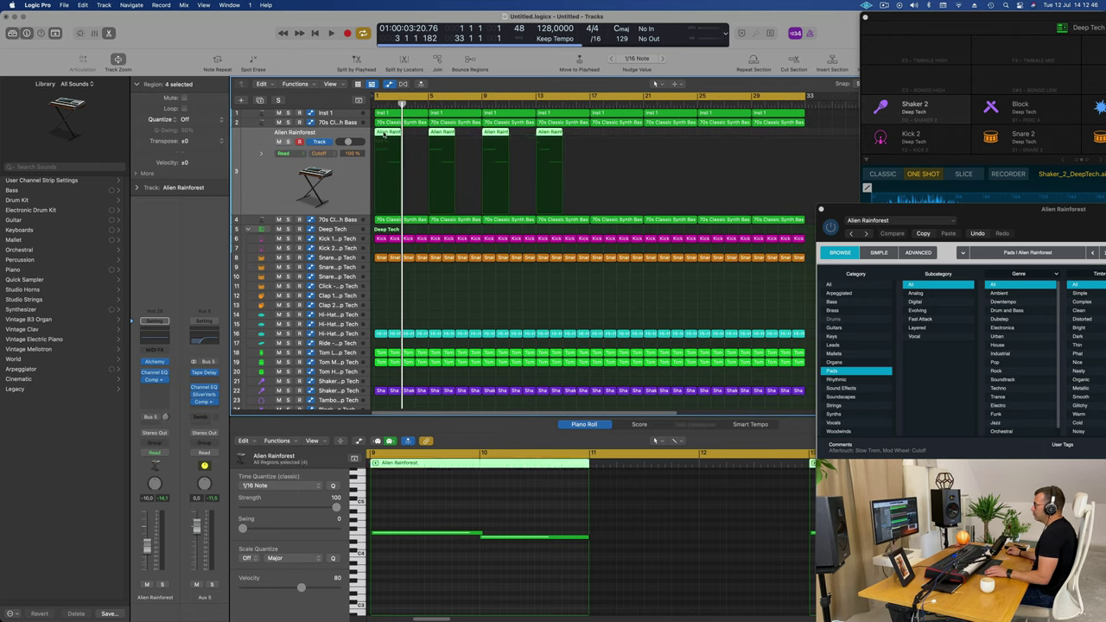
drag(499, 145, 596, 146)
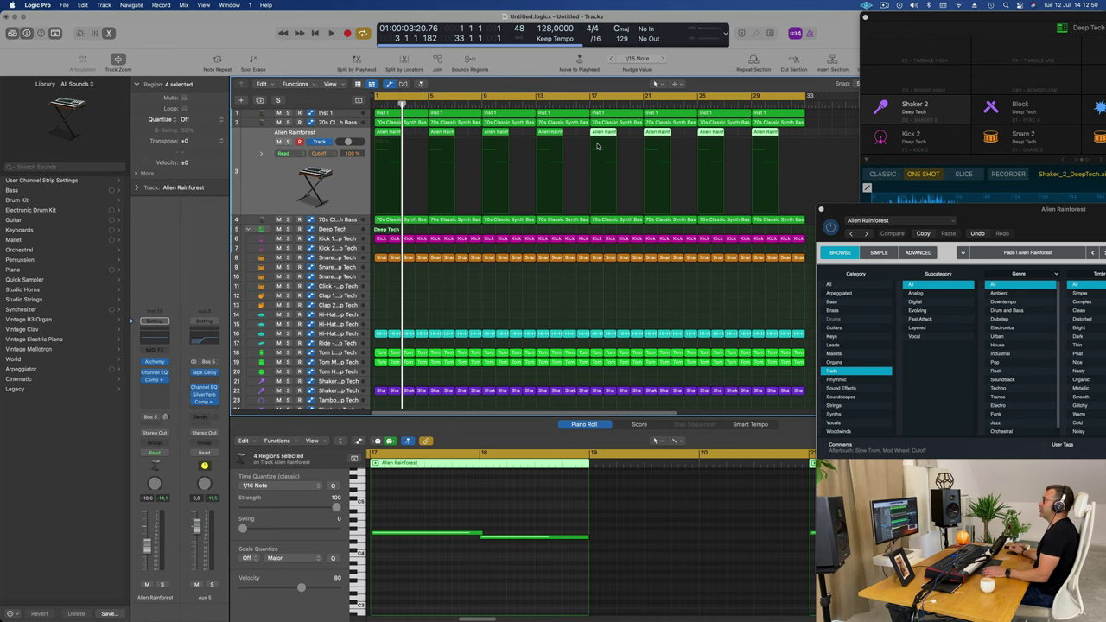
Play the arrangement from the start and lower the Alien Rainforest track volume to about -11.6 dB.
click(203, 19)
key(space)
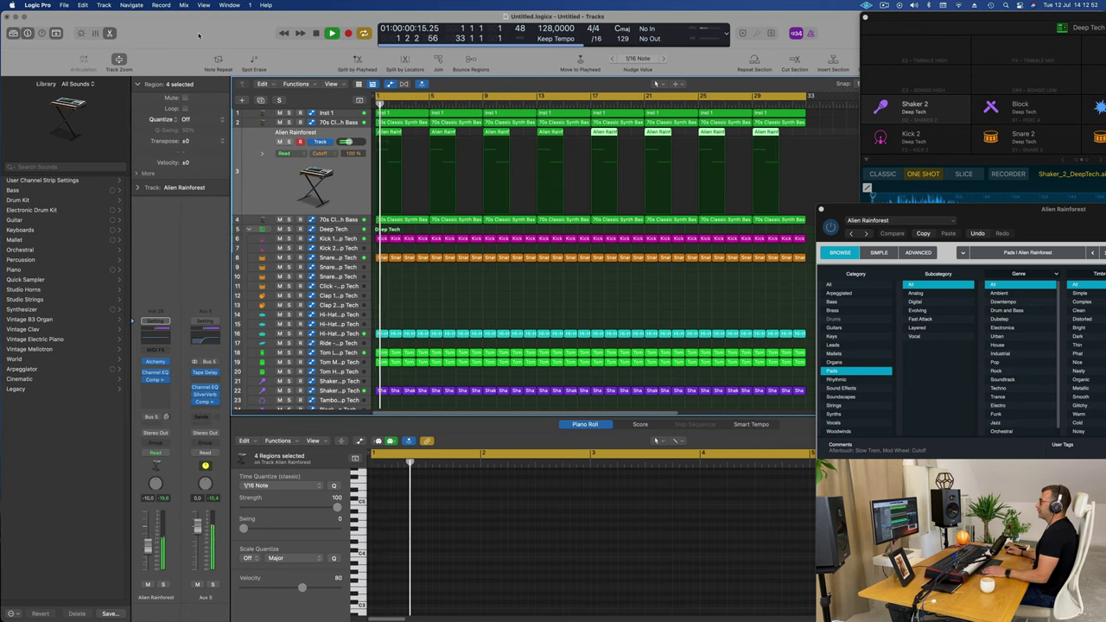
click(269, 178)
key(space)
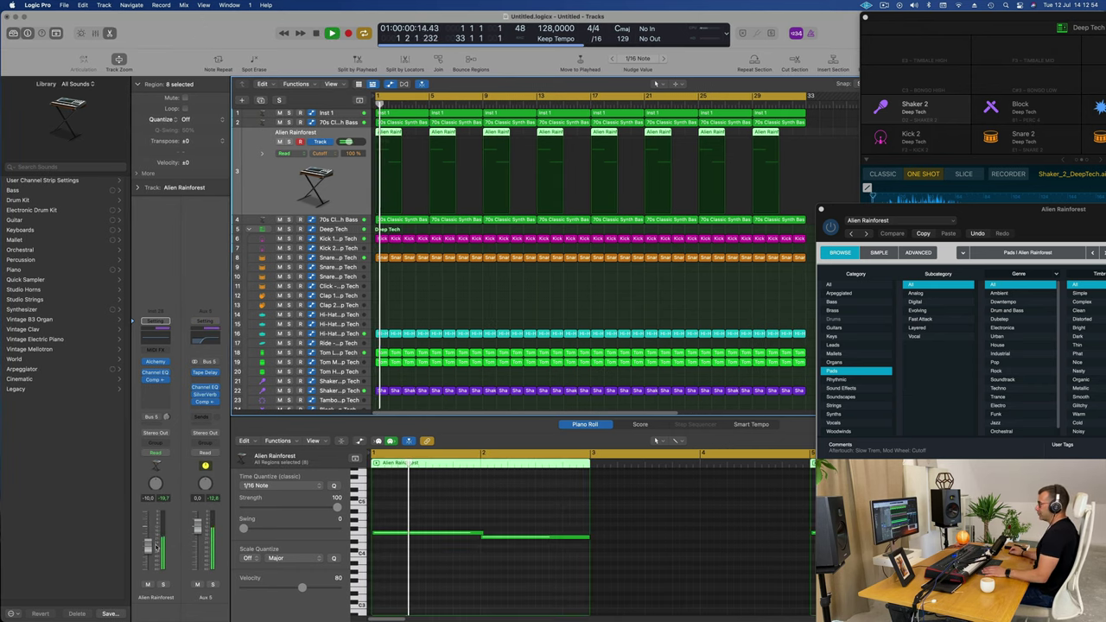
key(space)
key(space)
drag(349, 142, 345, 141)
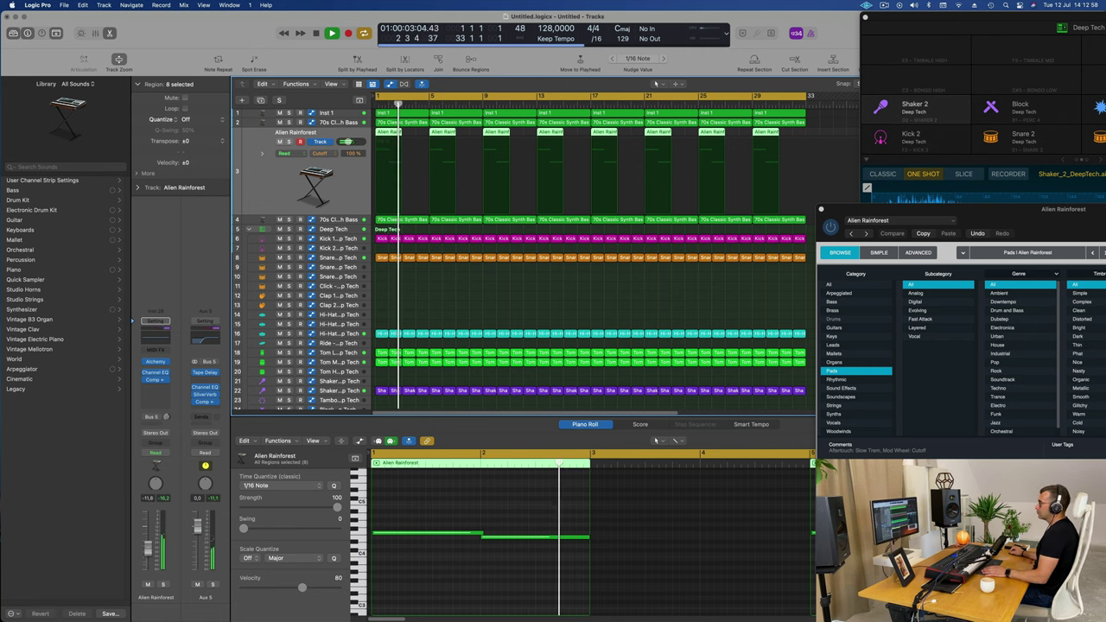
key(space)
key(space)
key(space)
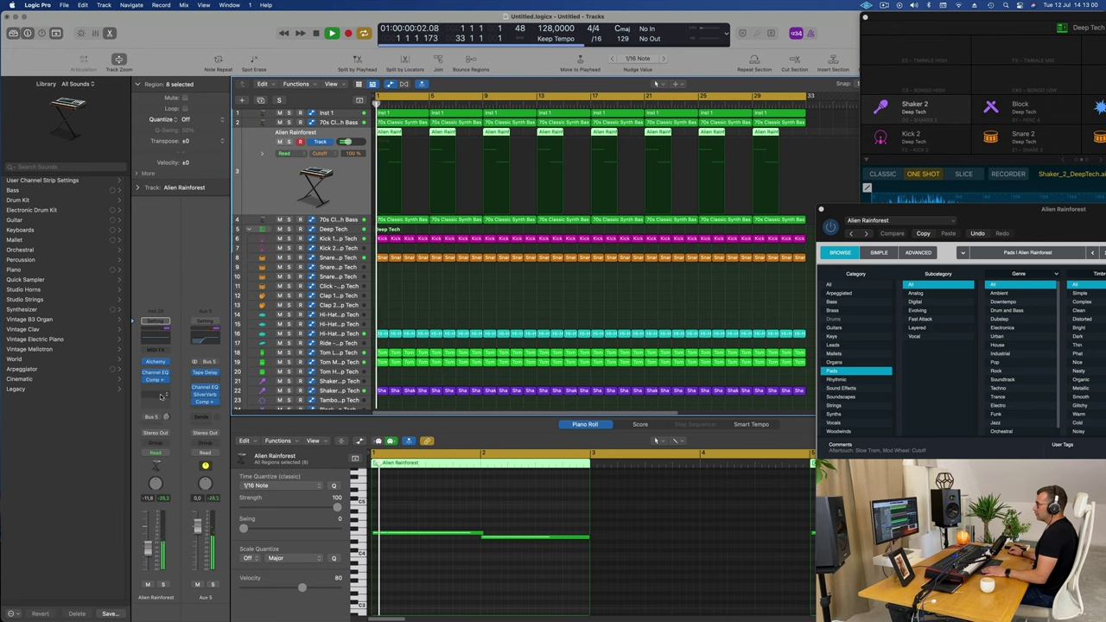
key(space)
Add a send to Bus 6 on the Alien Rainforest channel strip.
click(154, 417)
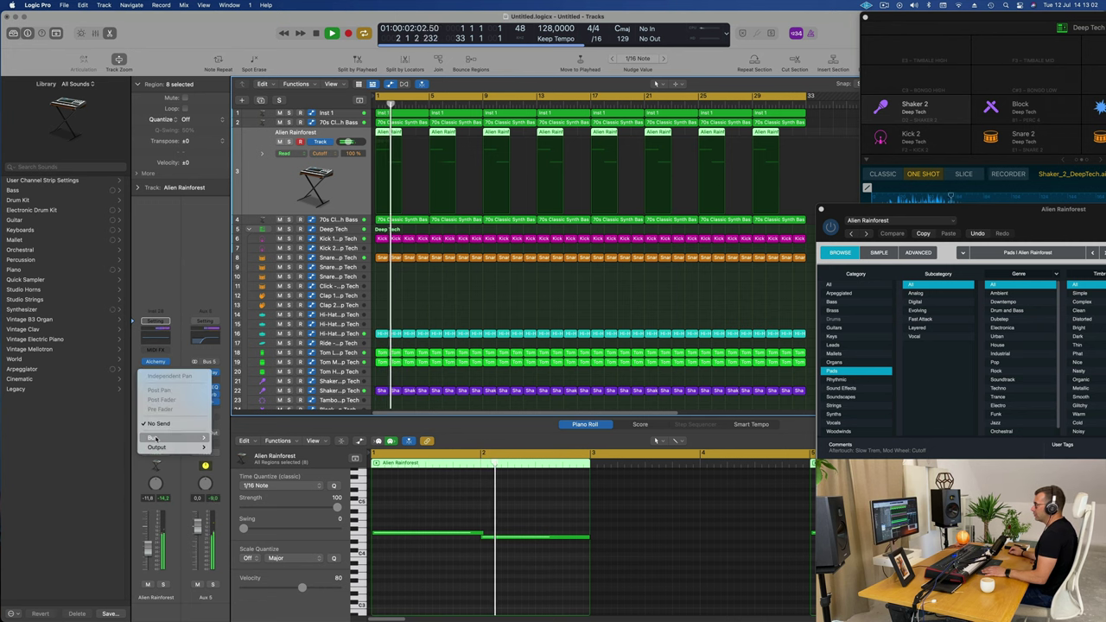
mouse_move(177, 437)
click(260, 297)
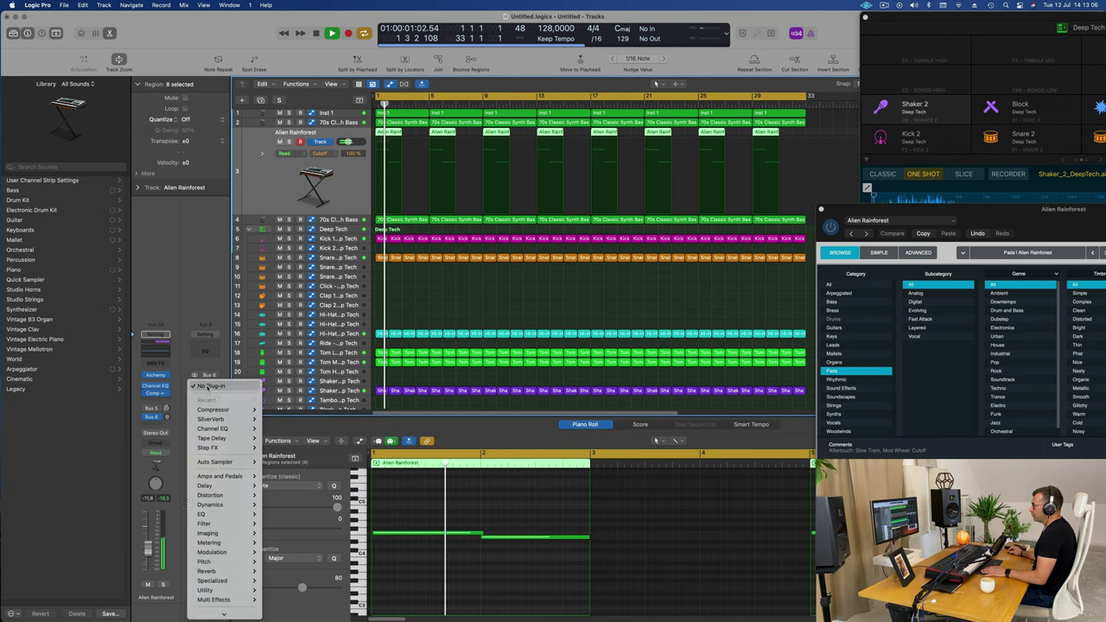
Insert a SilverVerb reverb on the Aux 6 channel strip.
click(204, 387)
key(Escape)
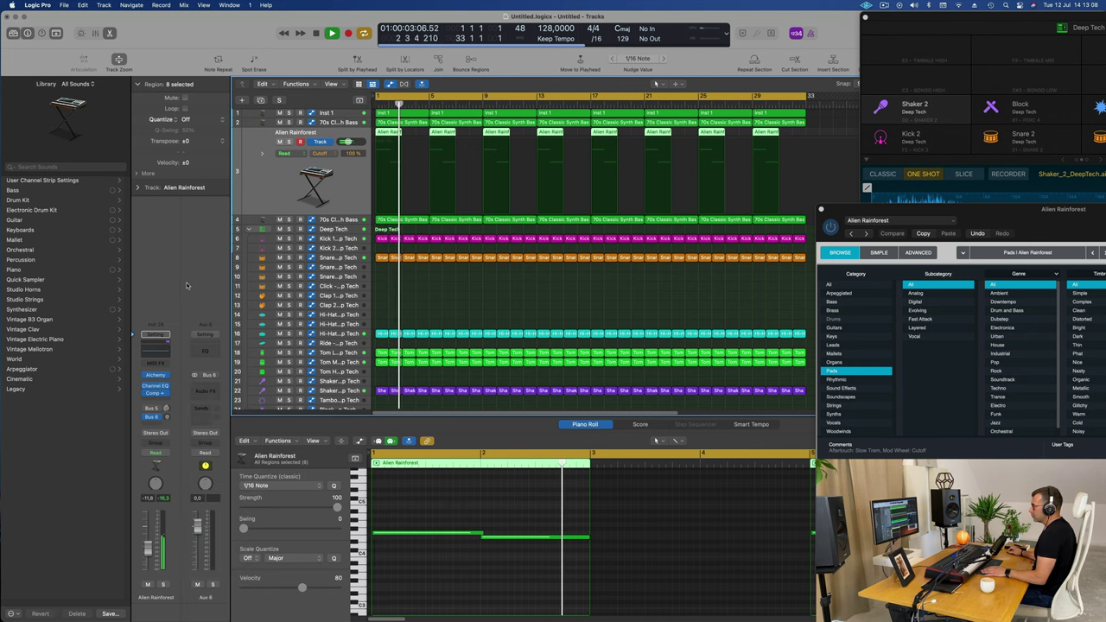
click(204, 390)
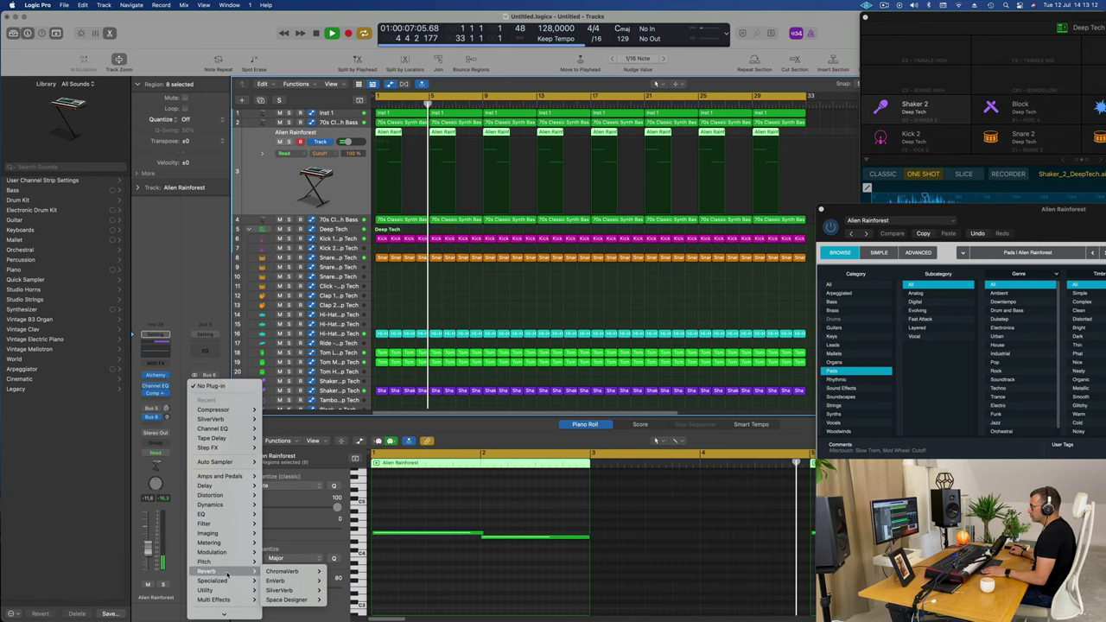
mouse_move(229, 573)
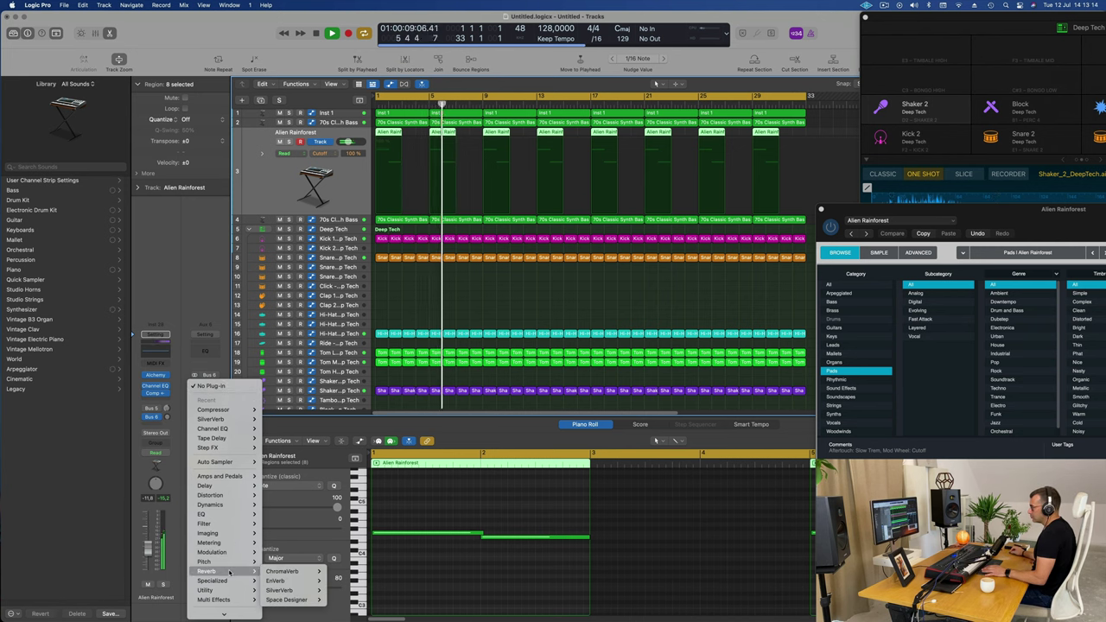
click(339, 590)
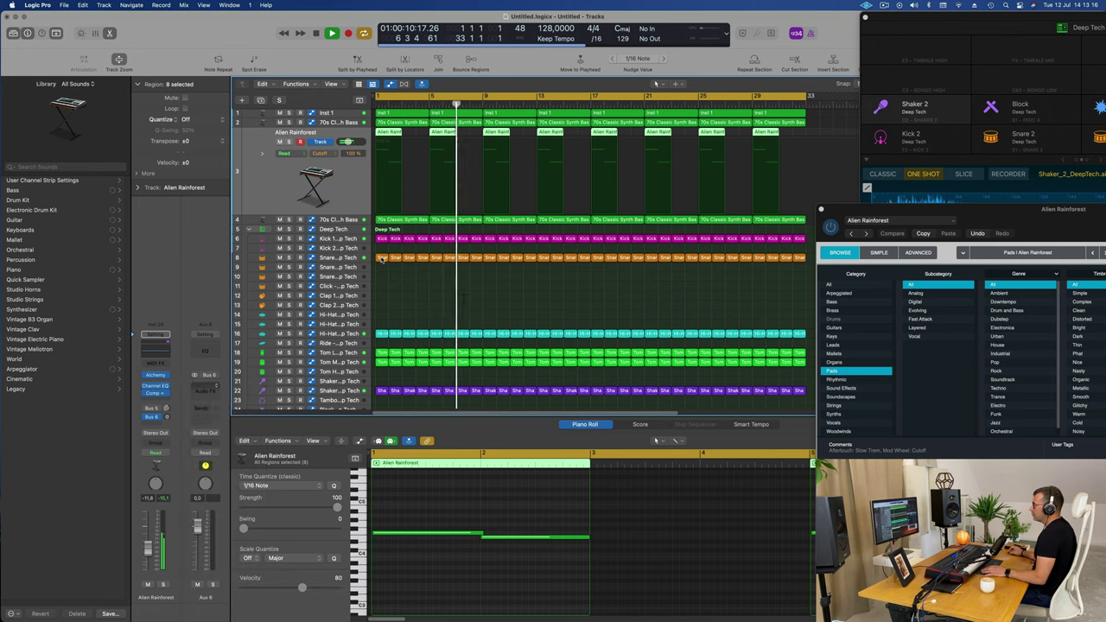
Load the grandiose preset in the Aux 6 SilverVerb and set its wet output to 100%.
click(465, 145)
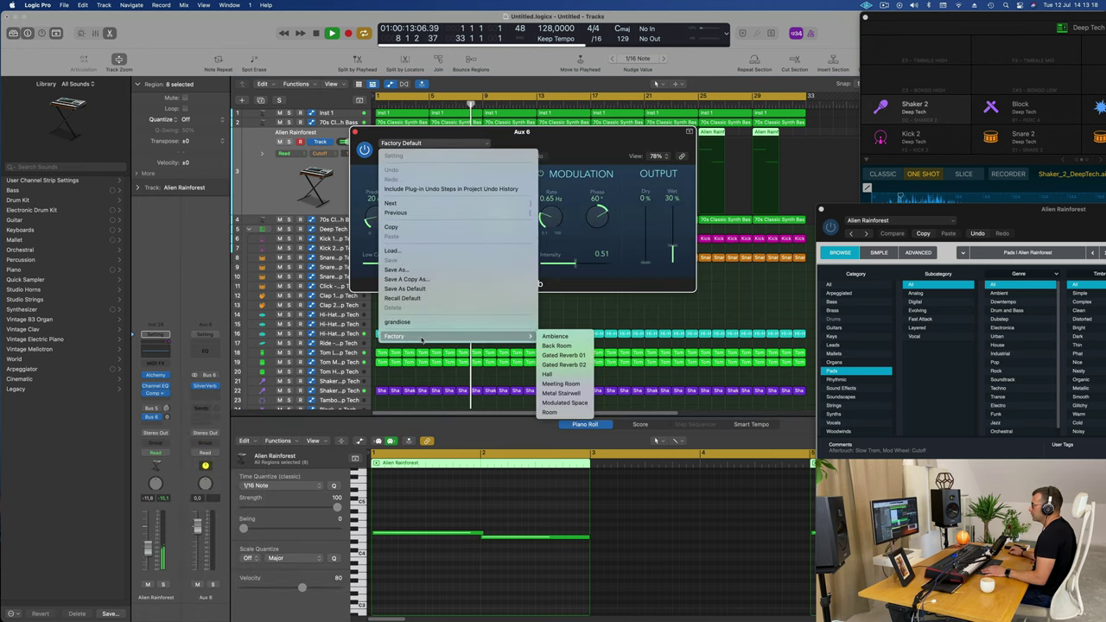
click(419, 323)
drag(672, 218, 672, 209)
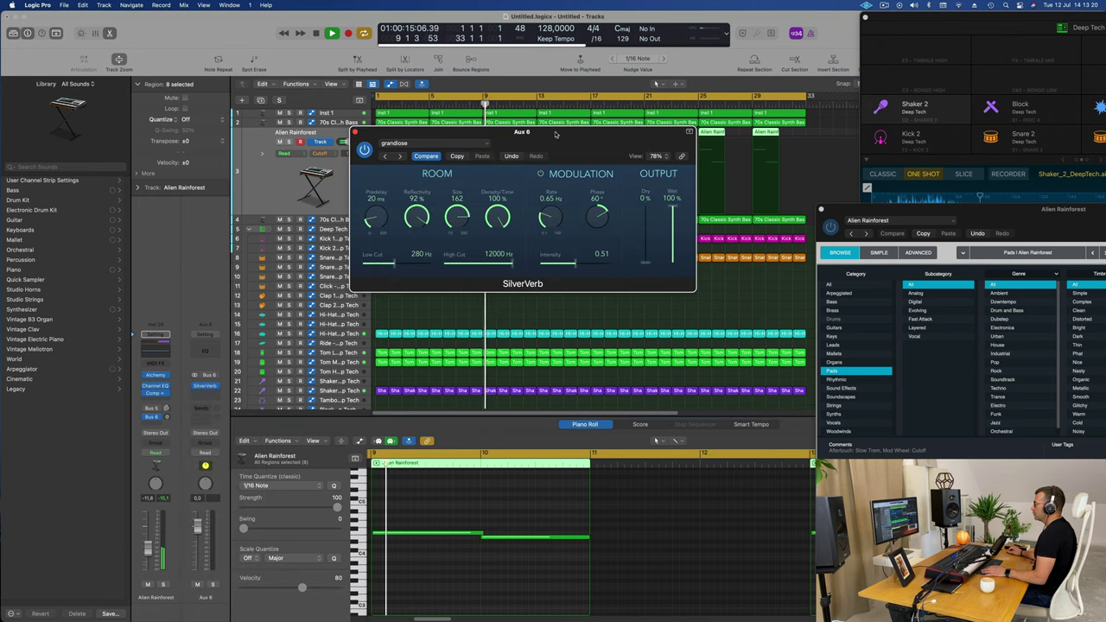
Play from the start and raise the Alien Rainforest send level to Bus 6 to about -6.5 dB.
drag(604, 132, 881, 144)
key(Return)
key(space)
drag(167, 420, 168, 418)
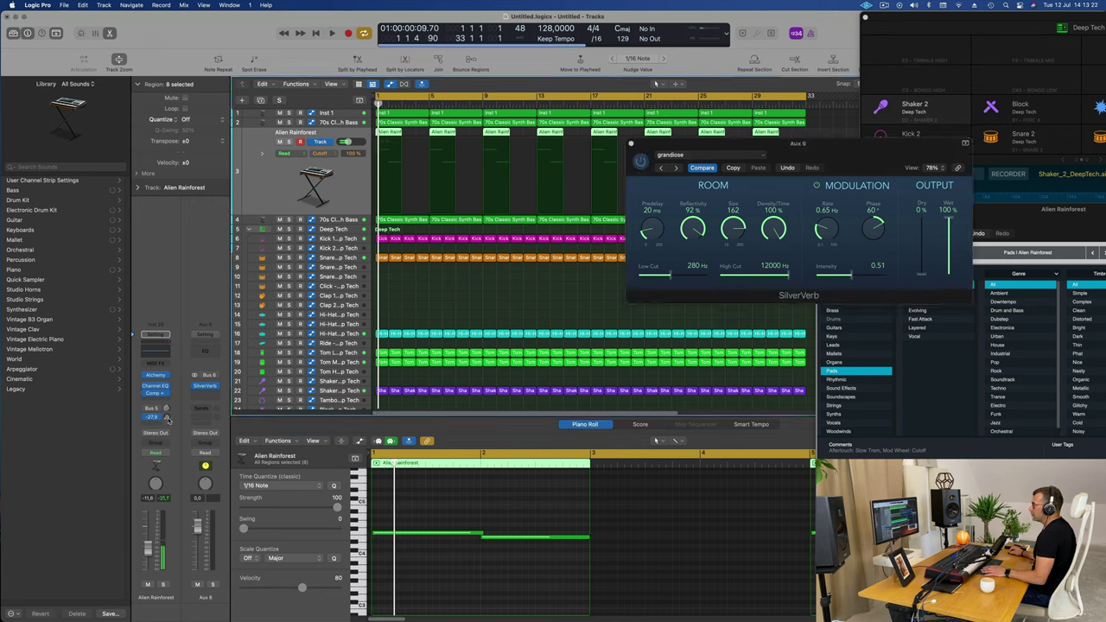
key(space)
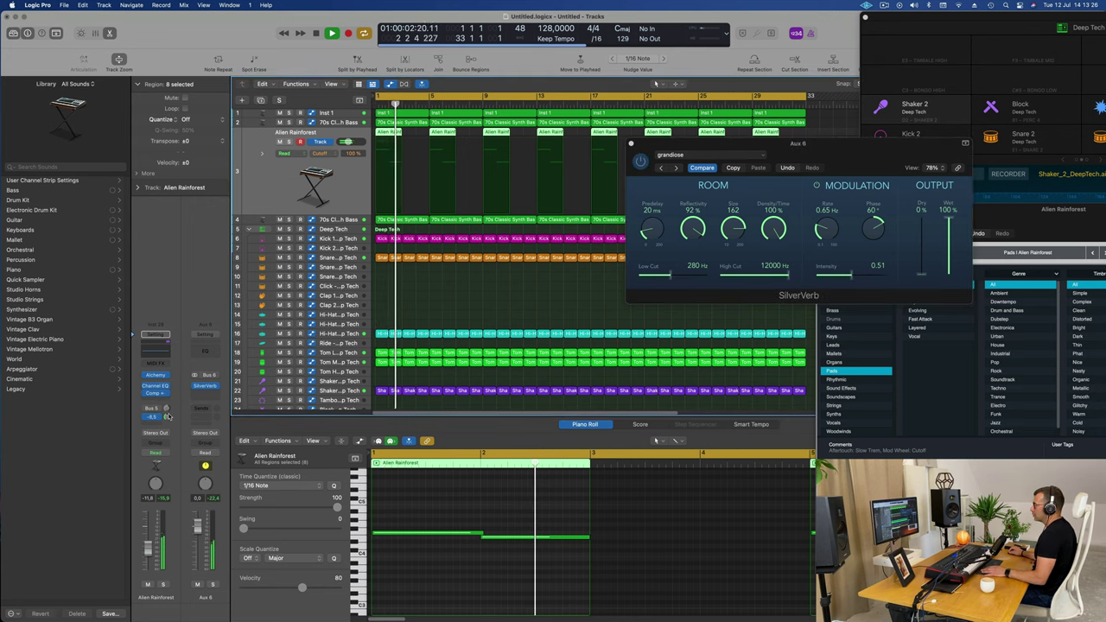
Close the SilverVerb and Alchemy plug-in windows and listen to the whole arrangement.
drag(812, 159, 708, 205)
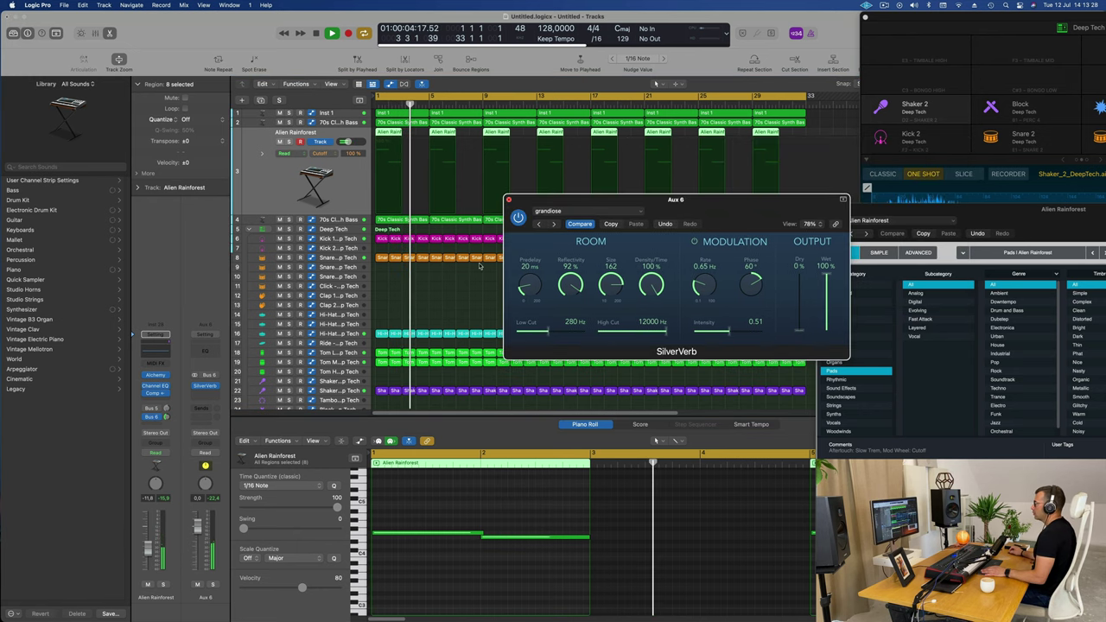
click(527, 189)
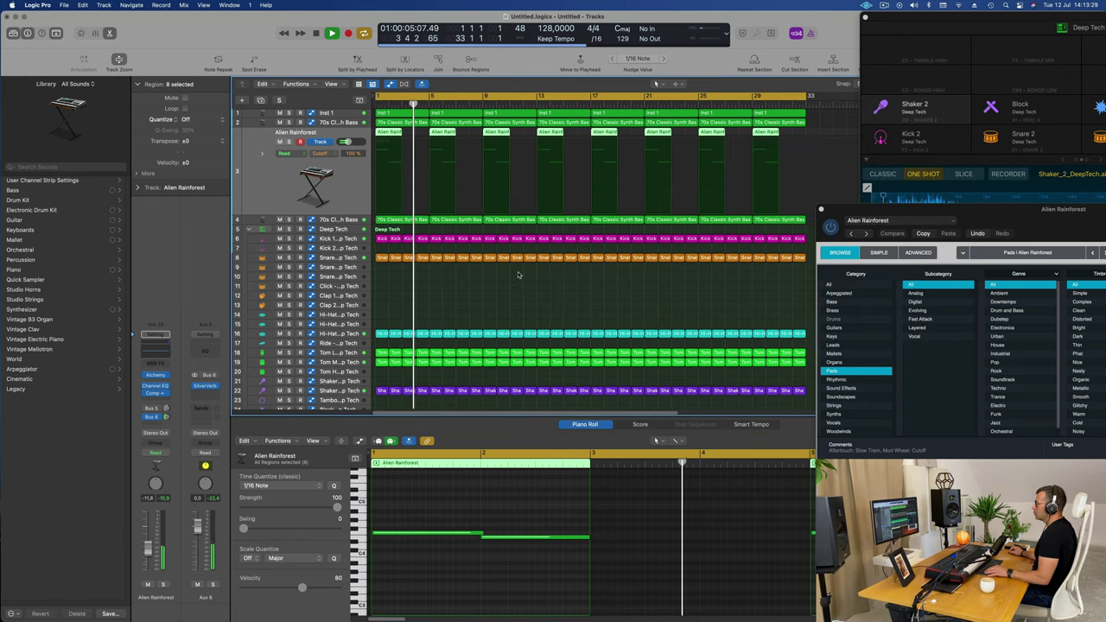
click(821, 209)
scroll(615, 309, right, 2)
scroll(647, 312, left, 3)
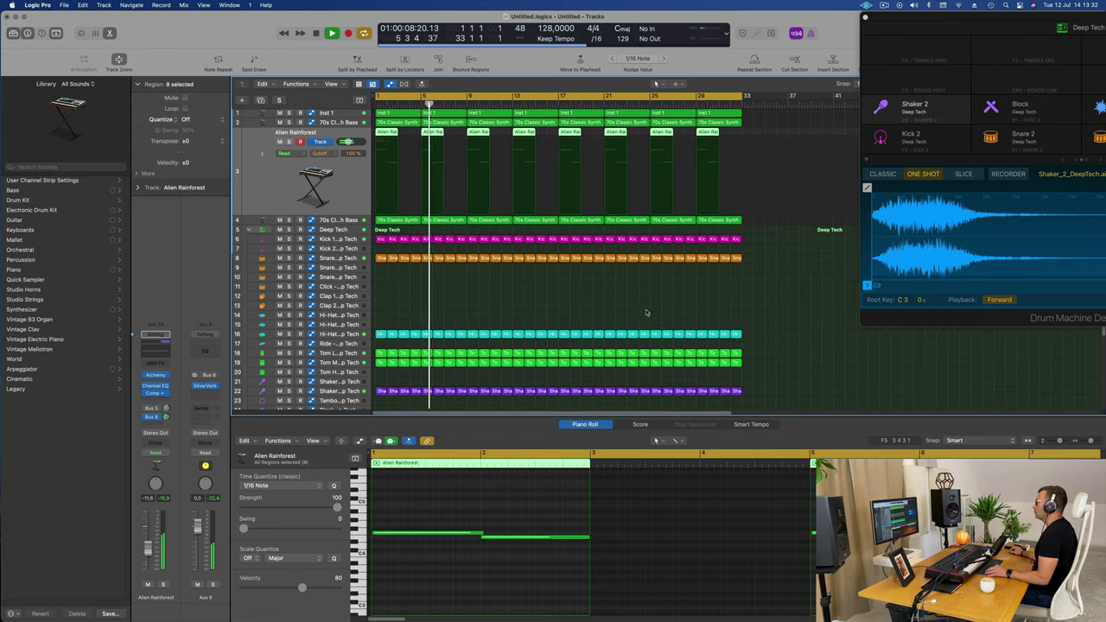
scroll(647, 313, down, 2)
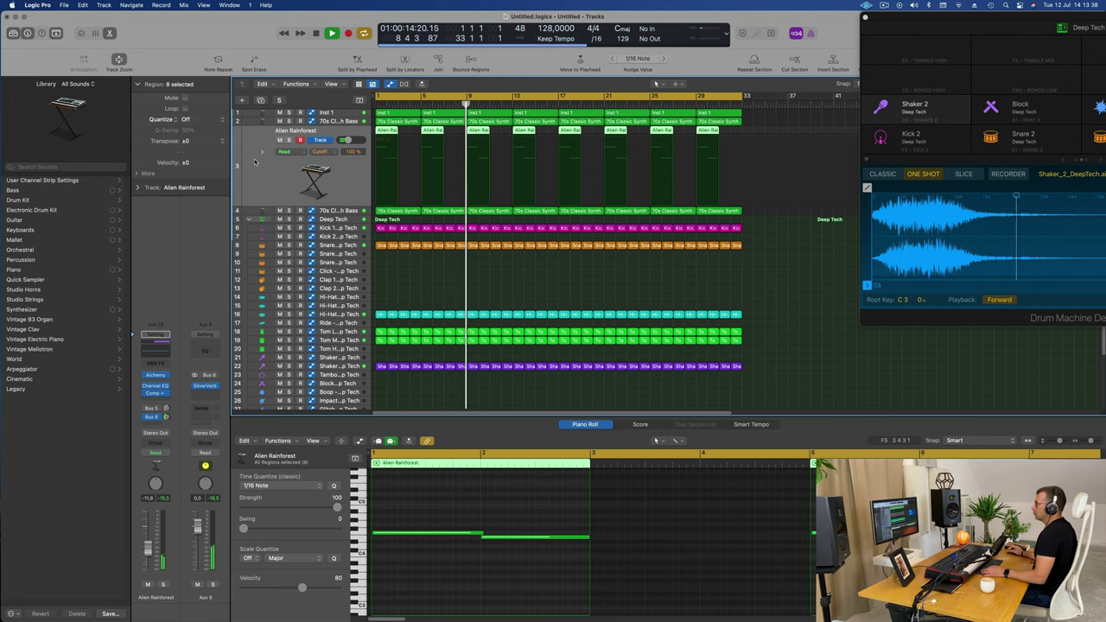
Duplicate the Inst 1 track with its settings and copy the first Inst 1 region onto the new track at bar 1.
click(258, 111)
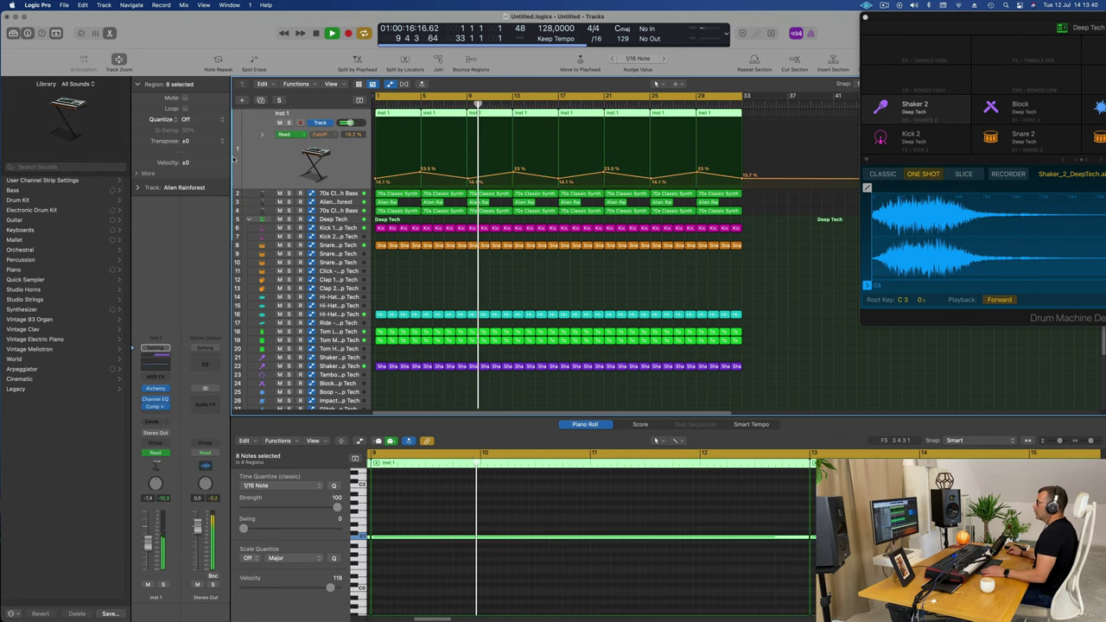
click(260, 101)
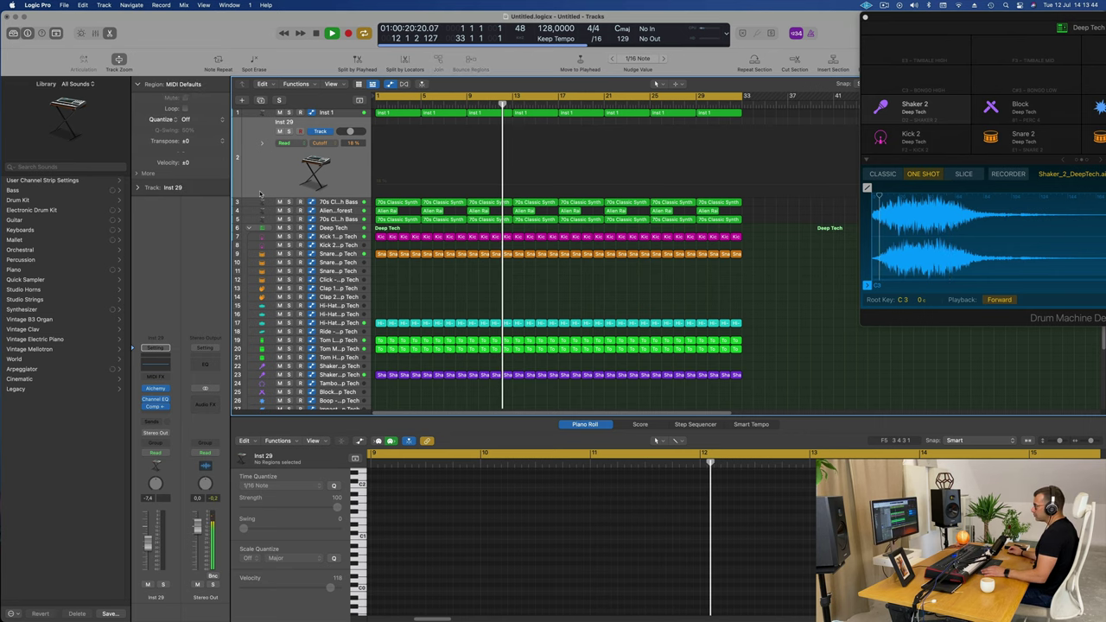
drag(394, 117, 343, 175)
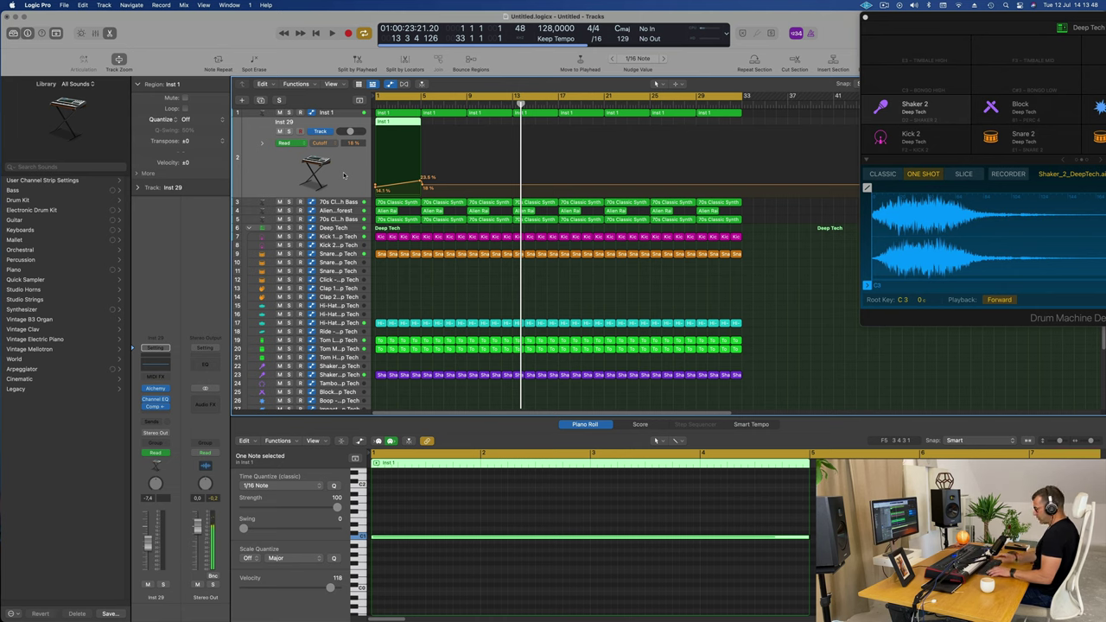
Delete the cutoff automation on the duplicated track and play it from the start.
key(ctrl+super+BackSpace)
key(Return)
key(space)
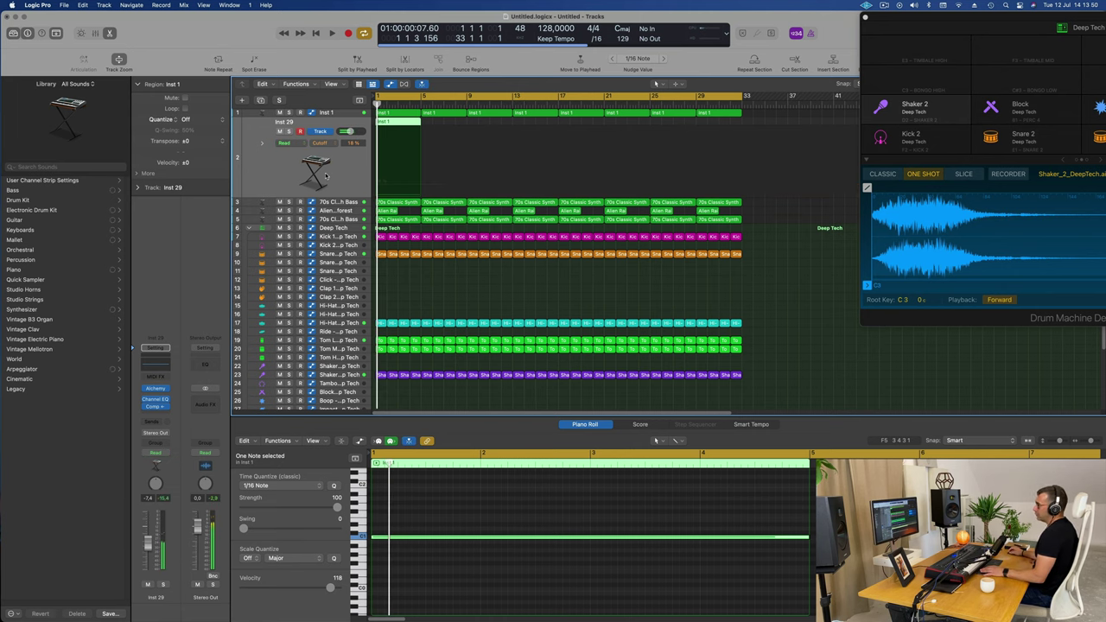
Load the After The Snow (1) bass preset in the duplicated track's Alchemy and move its window clear of the track headers.
click(153, 389)
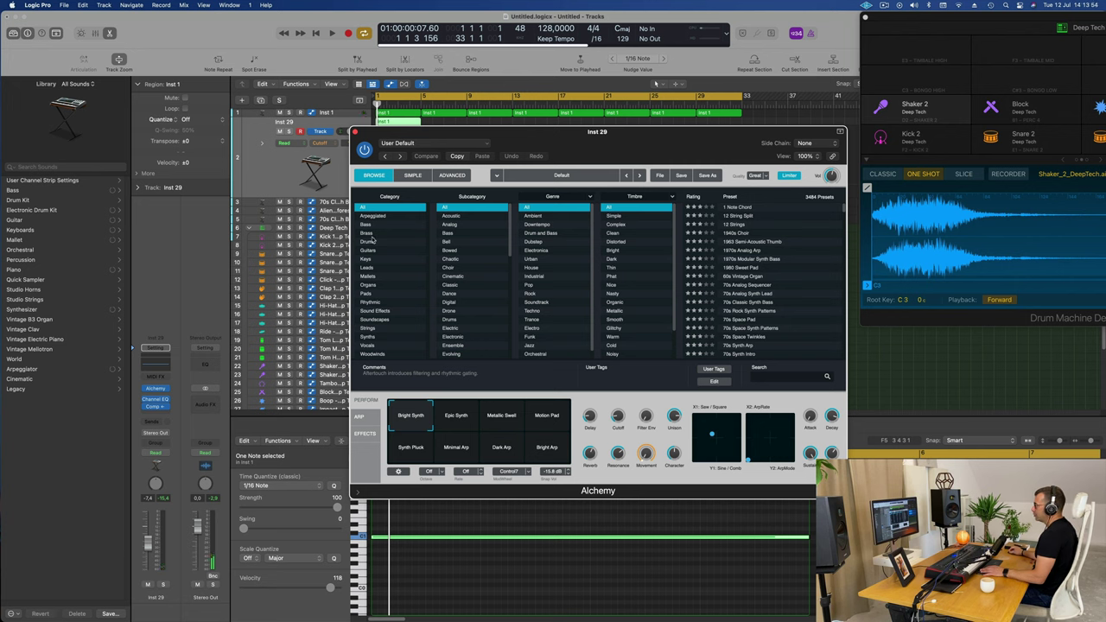
click(372, 226)
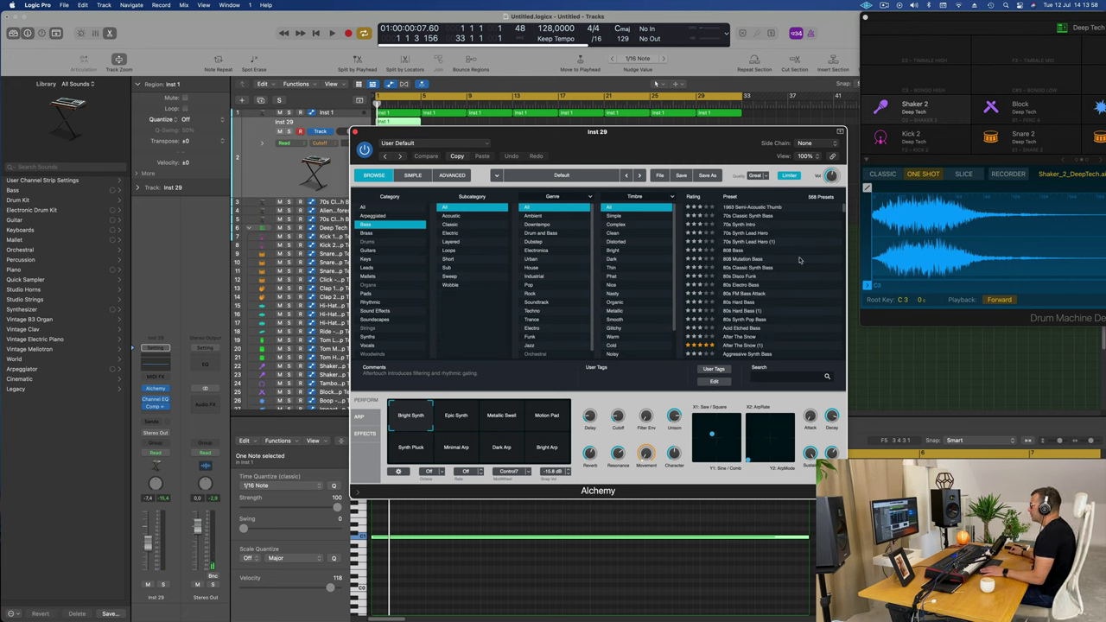
scroll(799, 259, down, 1)
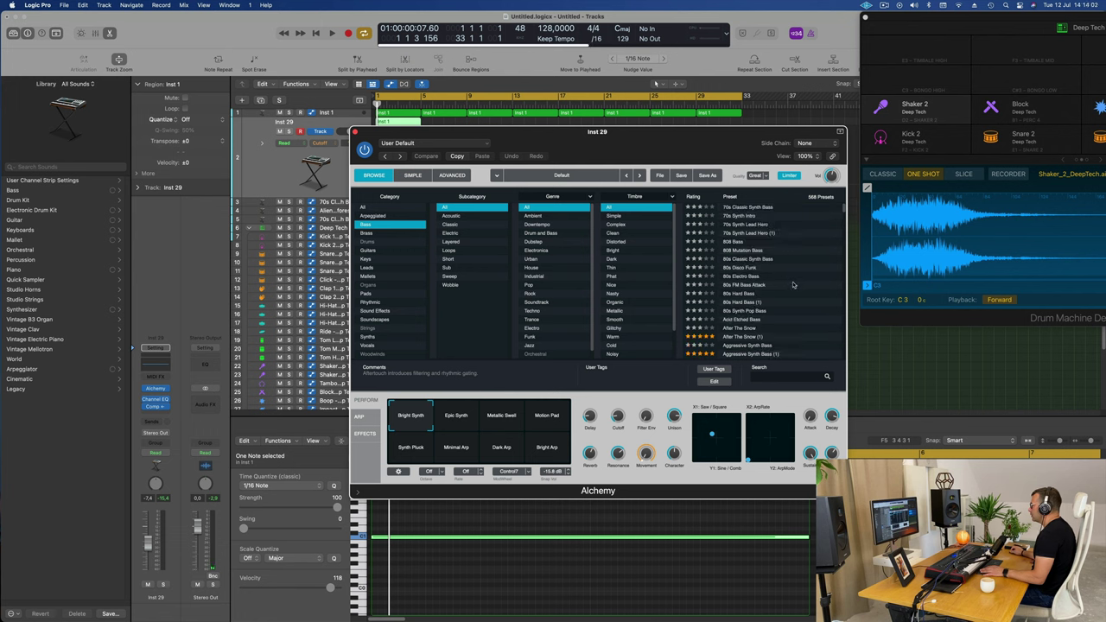
scroll(793, 285, down, 3)
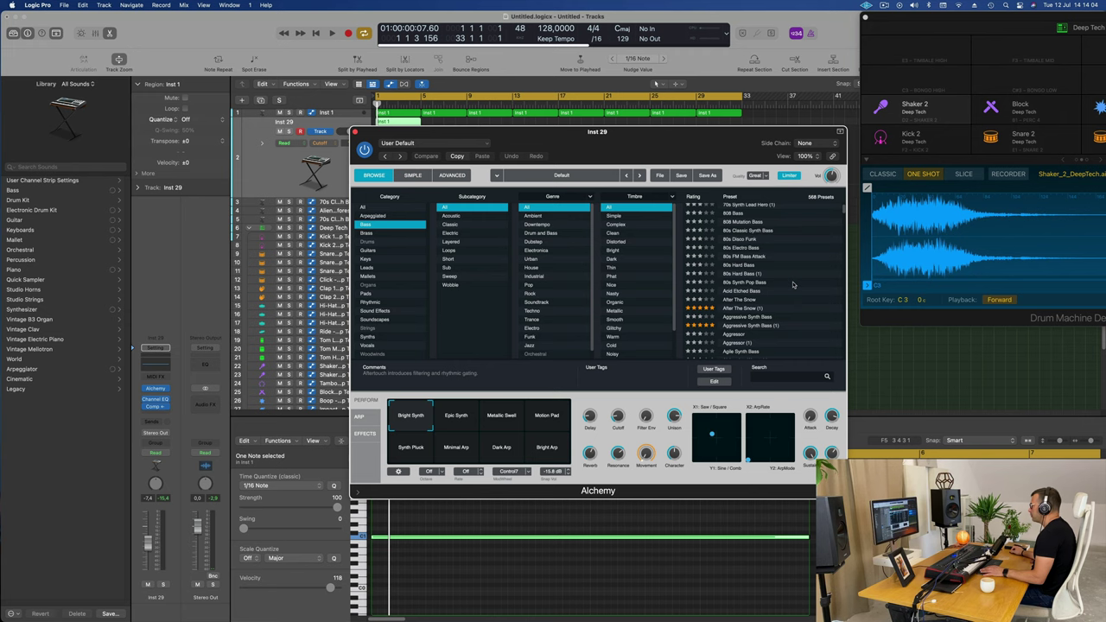
click(749, 308)
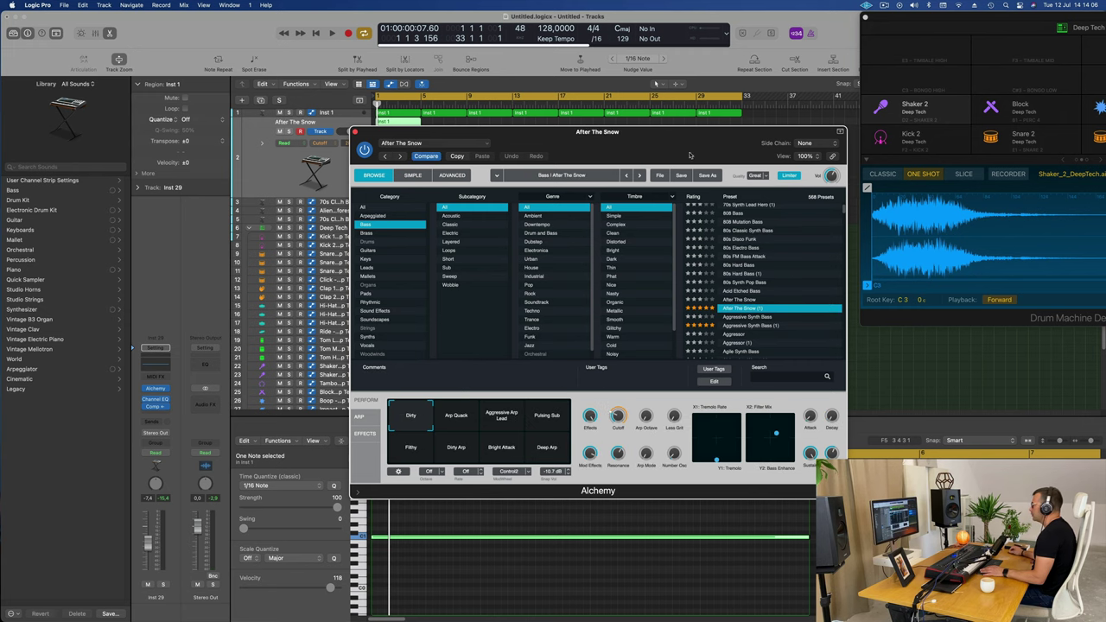
drag(658, 139, 854, 156)
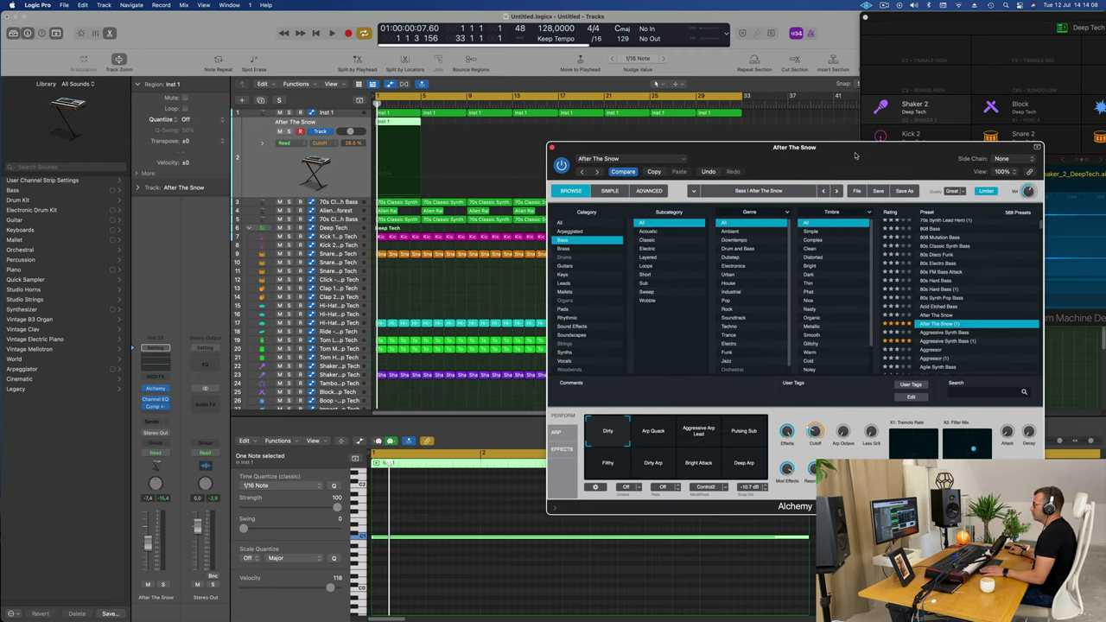
click(271, 164)
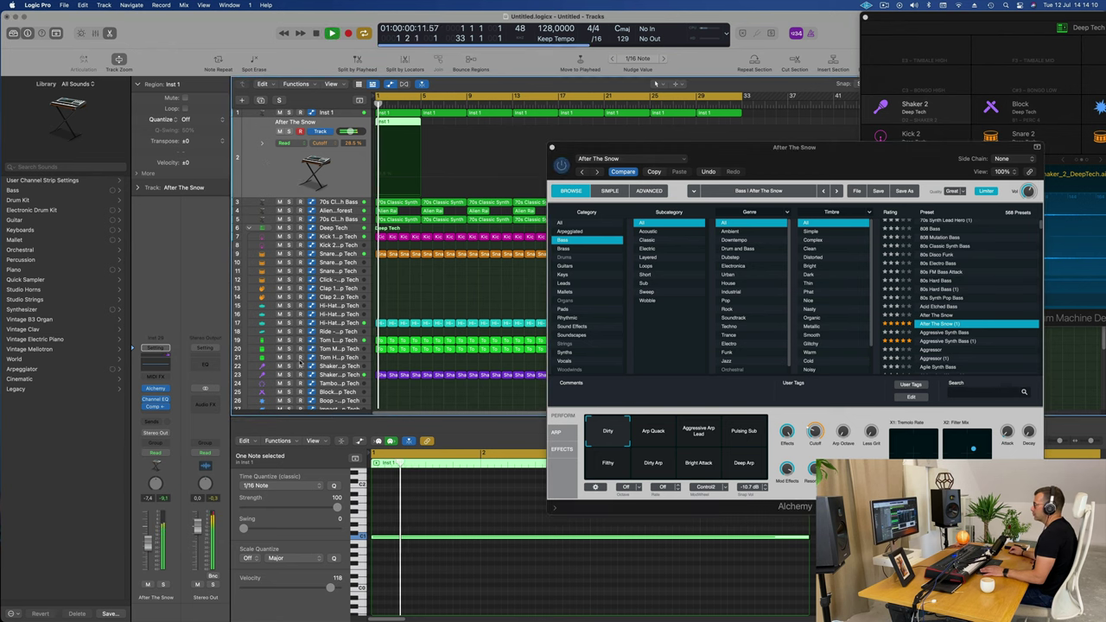
Play the part, lower Alchemy's Cutoff to 0%, and bring the After The Snow track volume down to -14.0 dB.
key(space)
key(space)
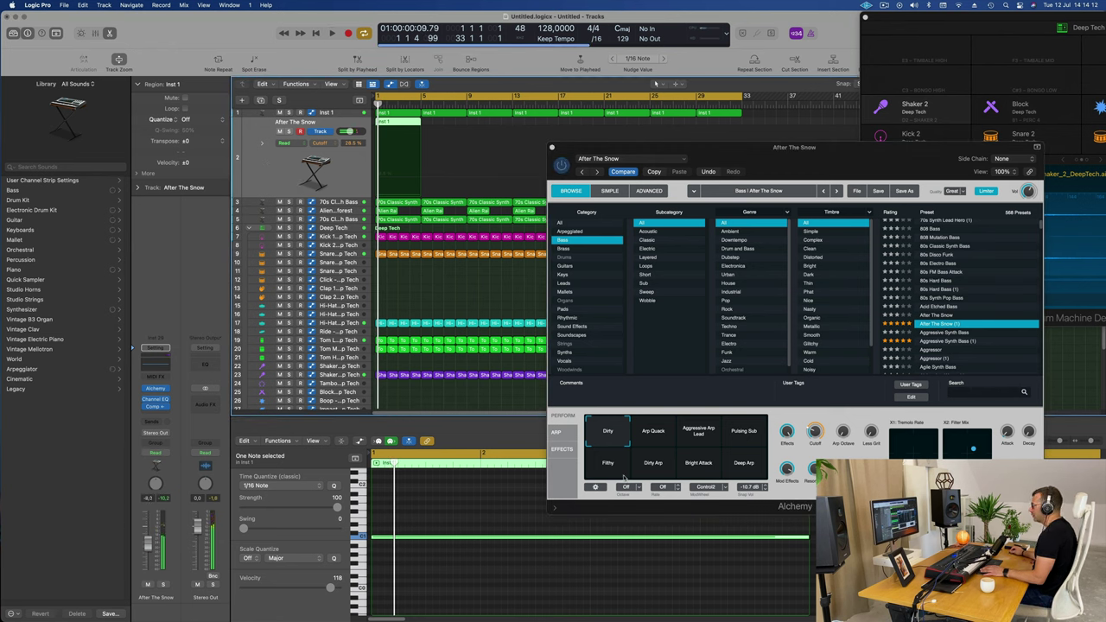
key(space)
drag(815, 431, 815, 458)
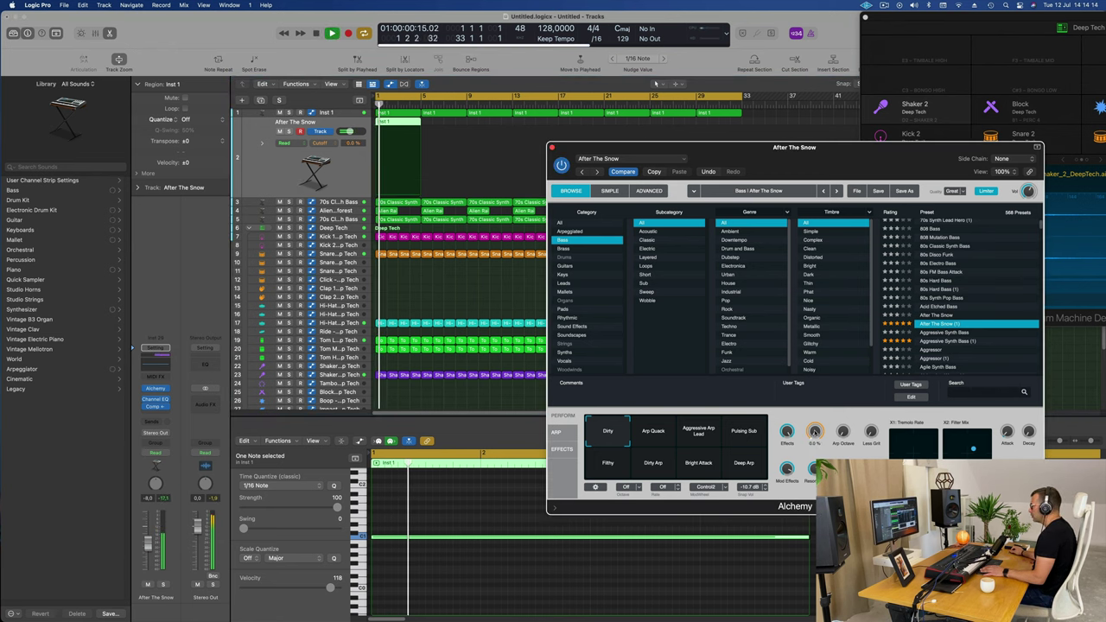
click(149, 553)
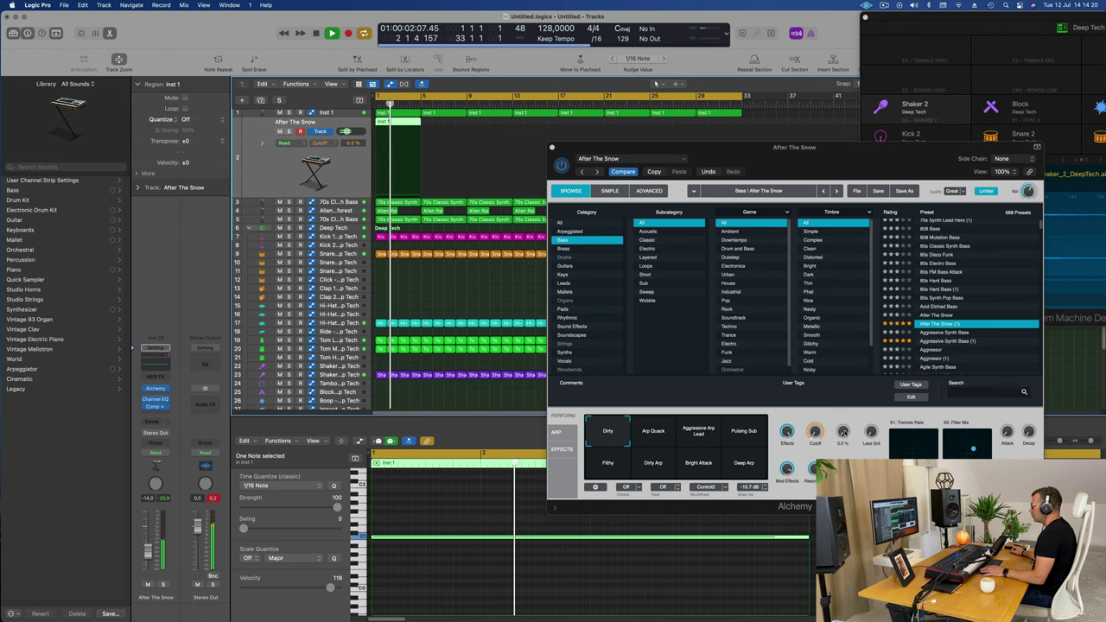
Solo the After The Snow track and try different Less Grit and Resonance amounts in Alchemy.
click(845, 412)
drag(842, 430, 846, 415)
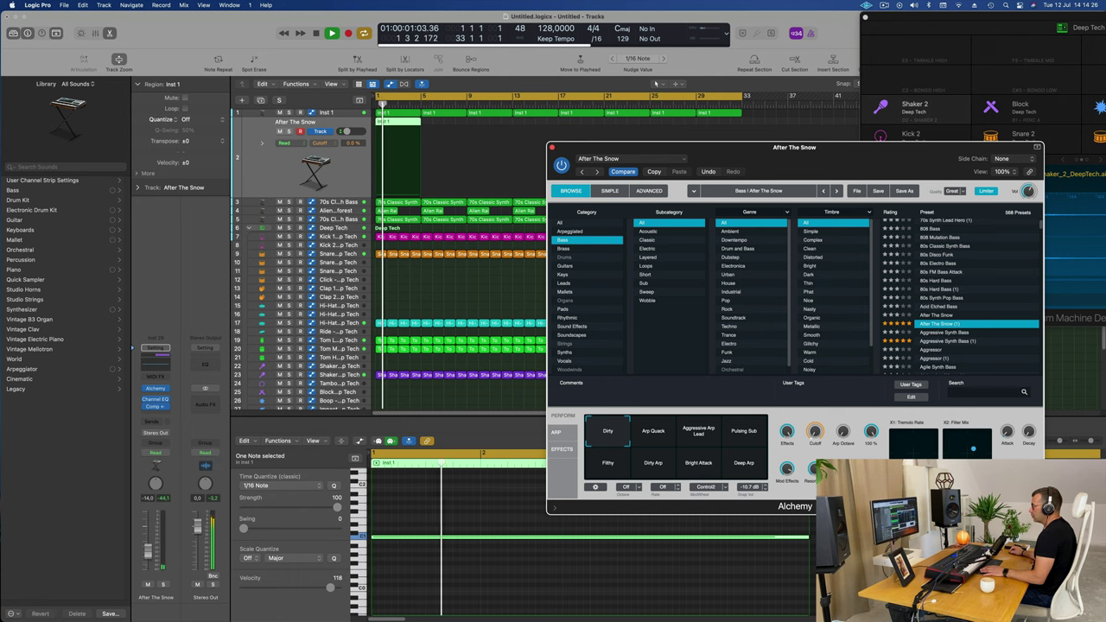
click(164, 585)
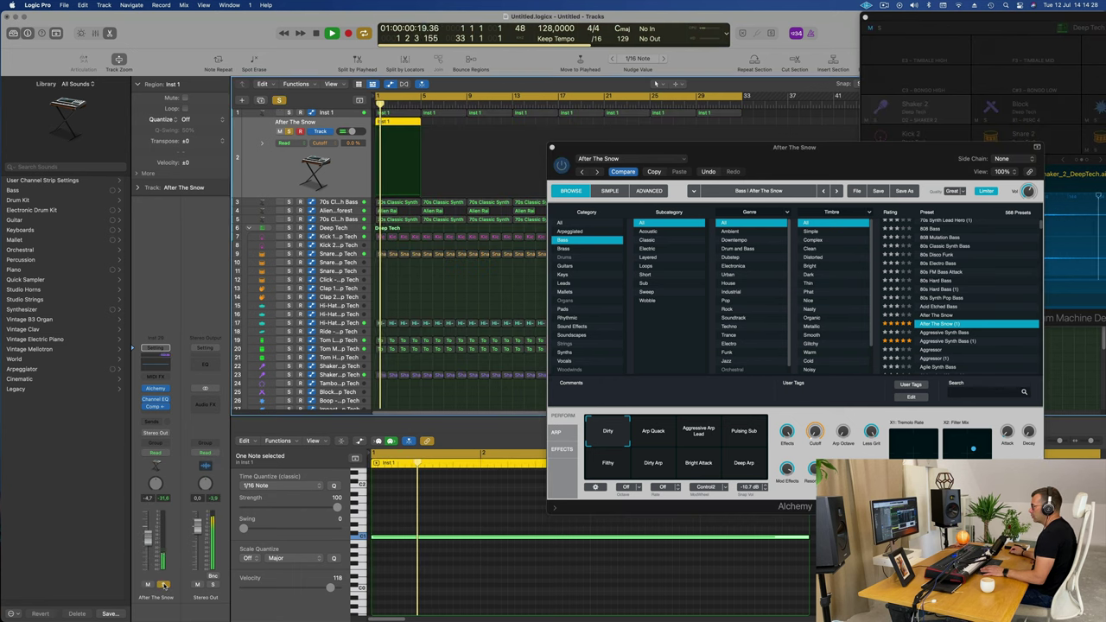
key(space)
click(813, 469)
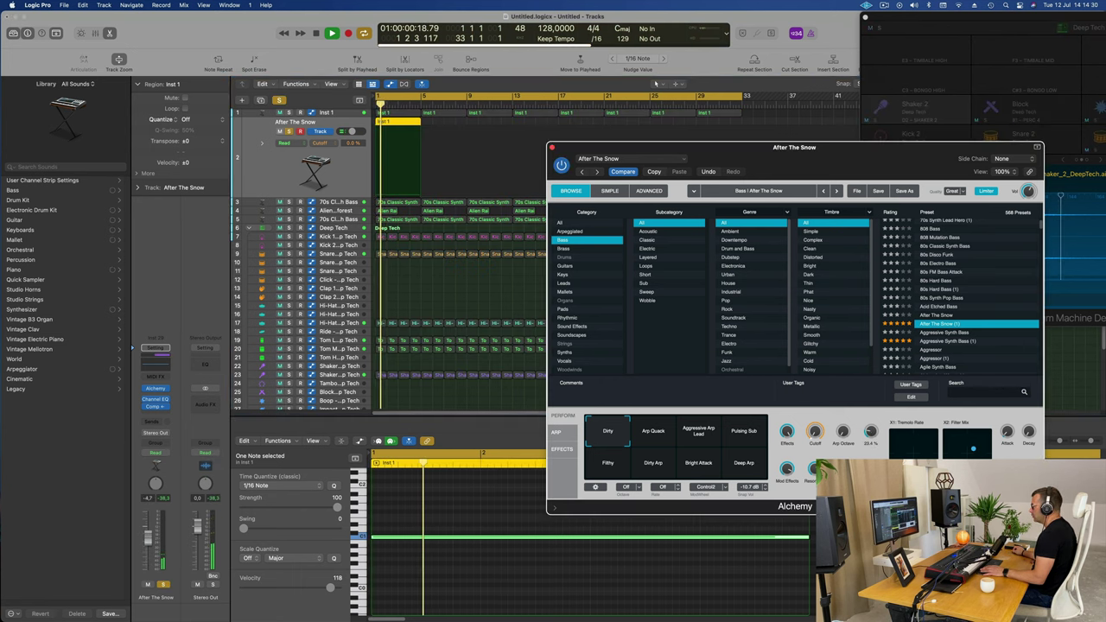
key(space)
key(space)
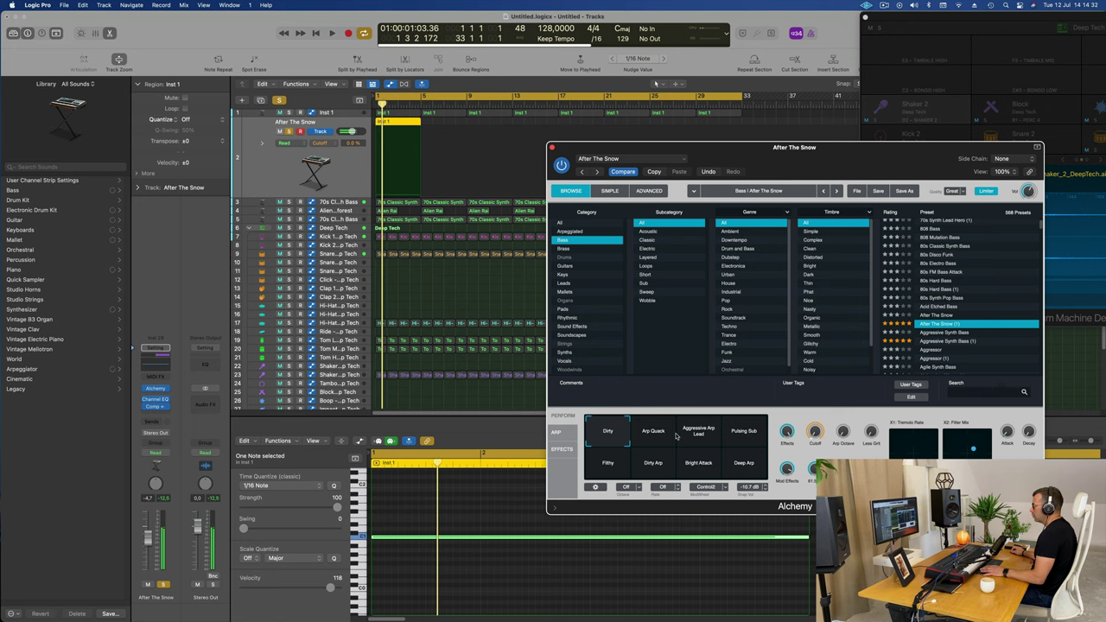
Audition Alchemy's Arp Quack and Aggressive Arp Lead snapshots, select Pulsing Sub, and unsolo the track.
click(666, 435)
click(698, 434)
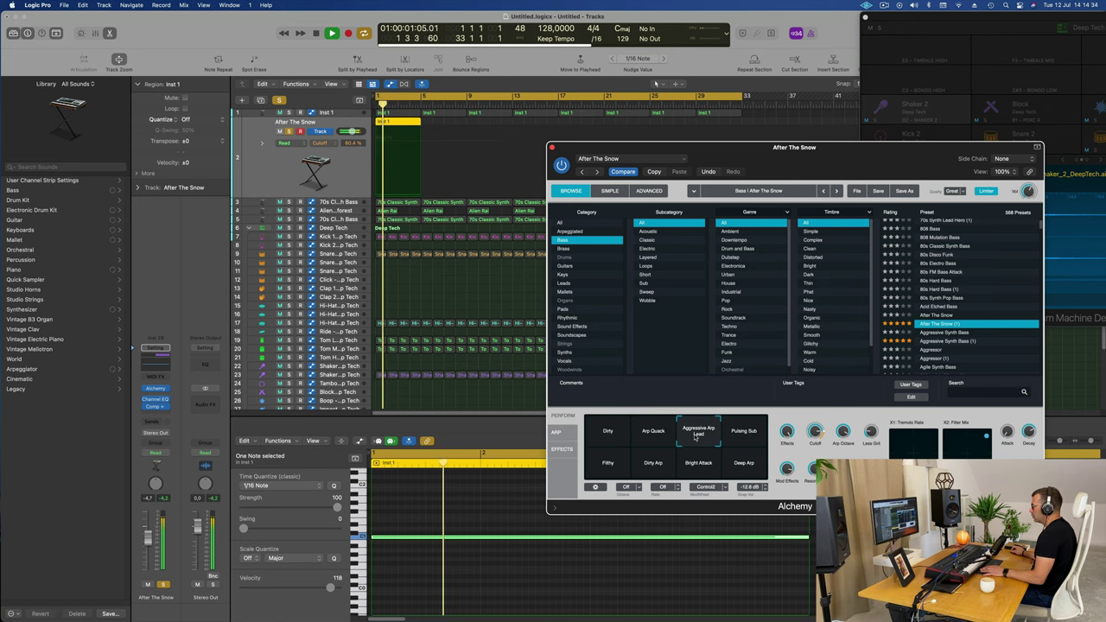
click(740, 434)
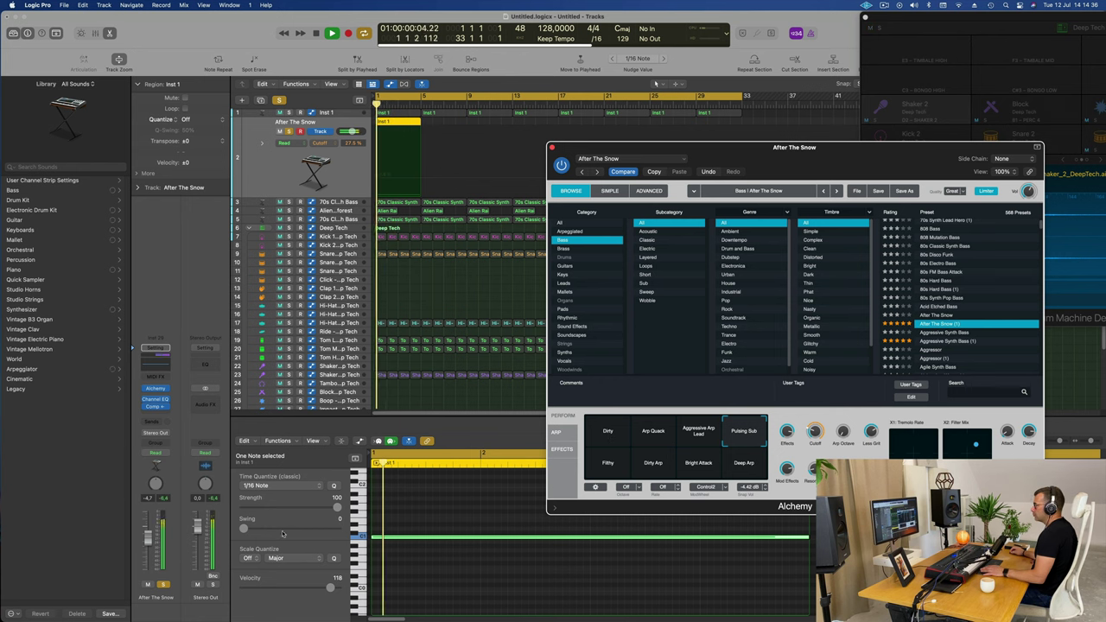
click(164, 586)
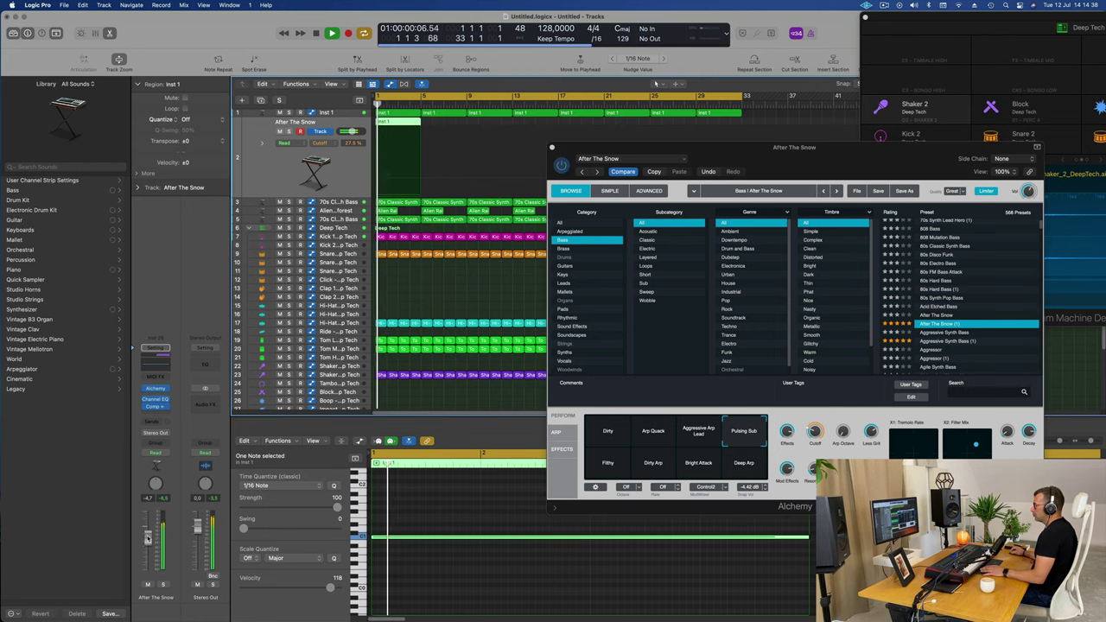
Lower the After The Snow track volume to -14.0 dB and compare the mix with the track muted and unmuted.
drag(146, 540, 147, 556)
key(space)
key(space)
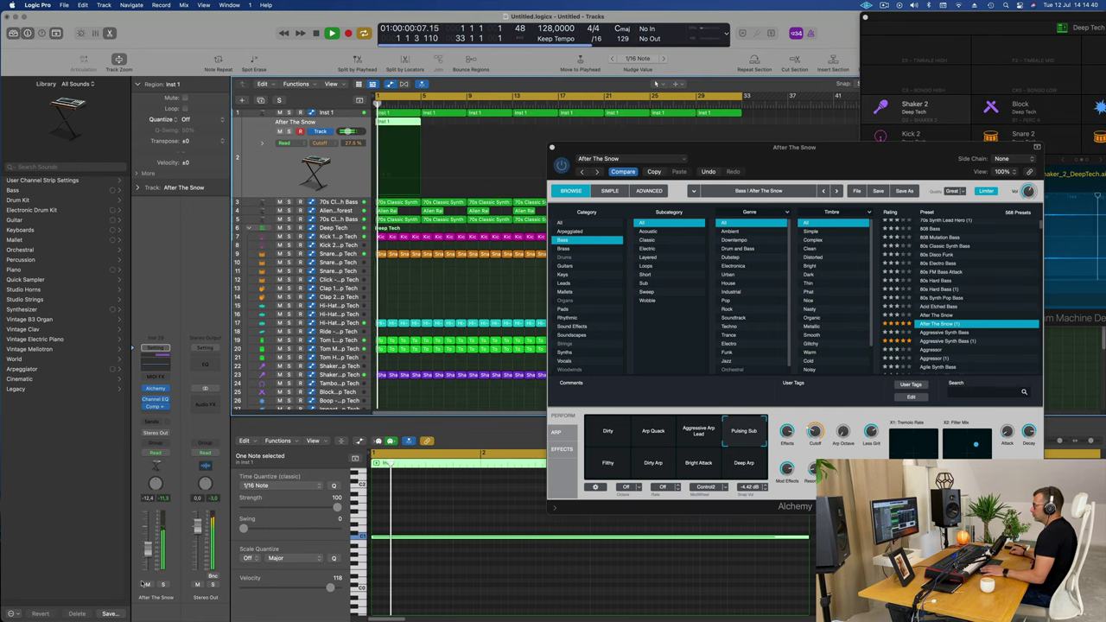
click(147, 585)
key(space)
key(space)
click(147, 585)
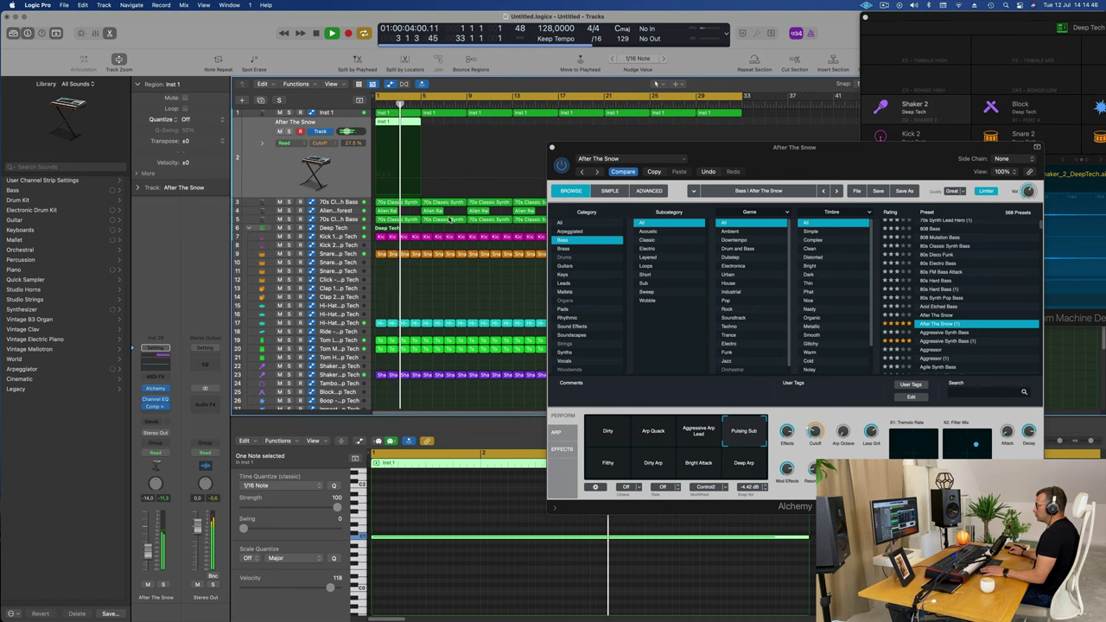
Compare the After The Snow track soloed and in the mix, and try the Deep Arp snapshot before reselecting Pulsing Sub.
drag(745, 147, 700, 161)
click(161, 585)
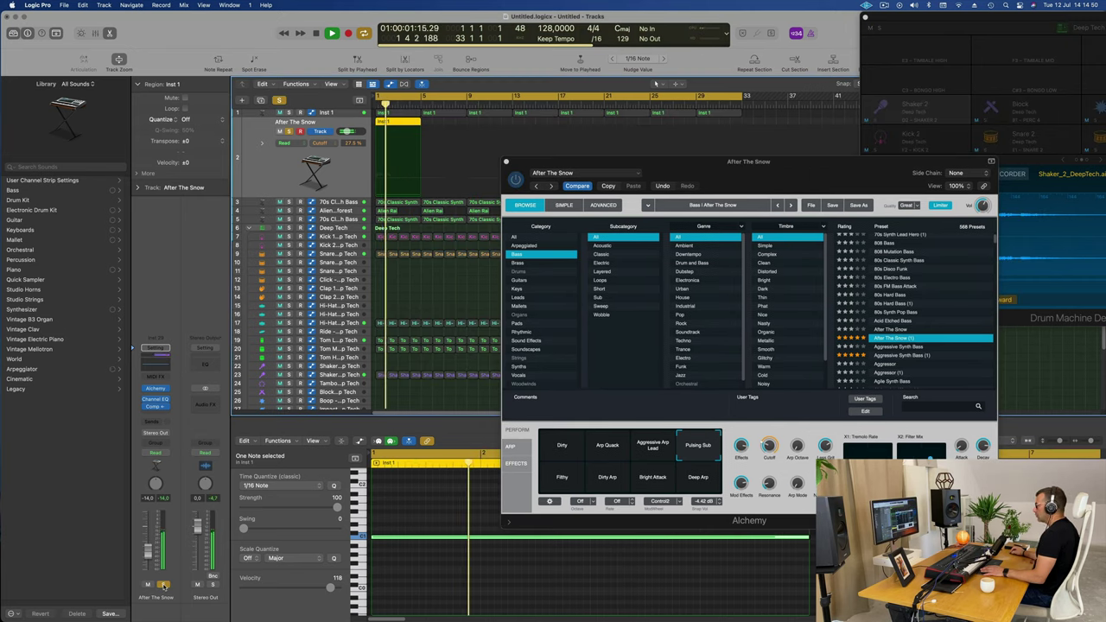
click(162, 585)
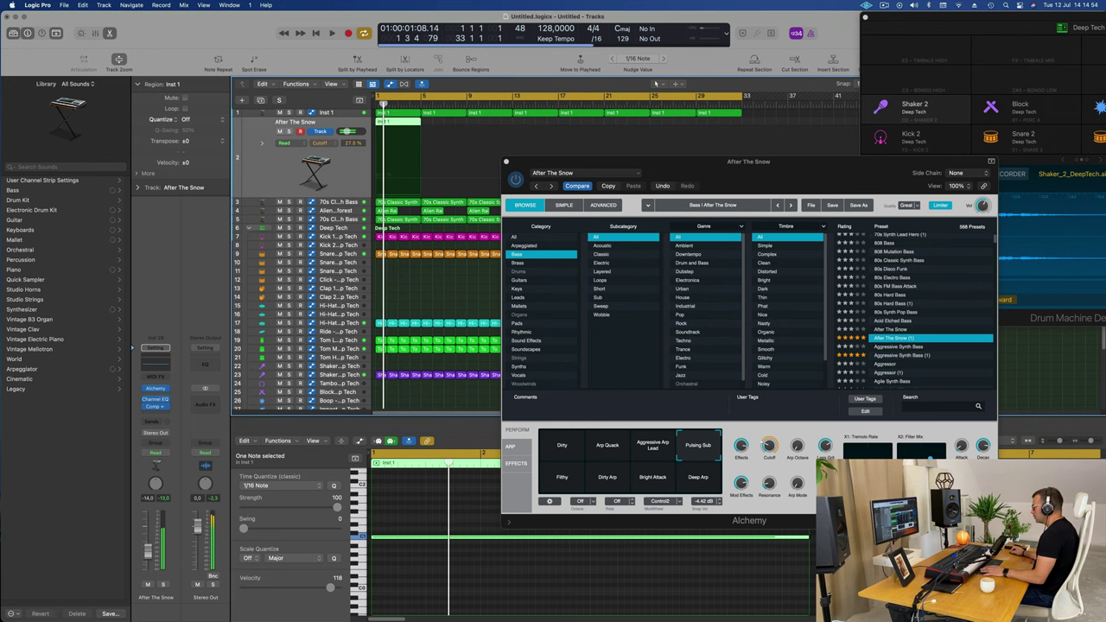
click(828, 453)
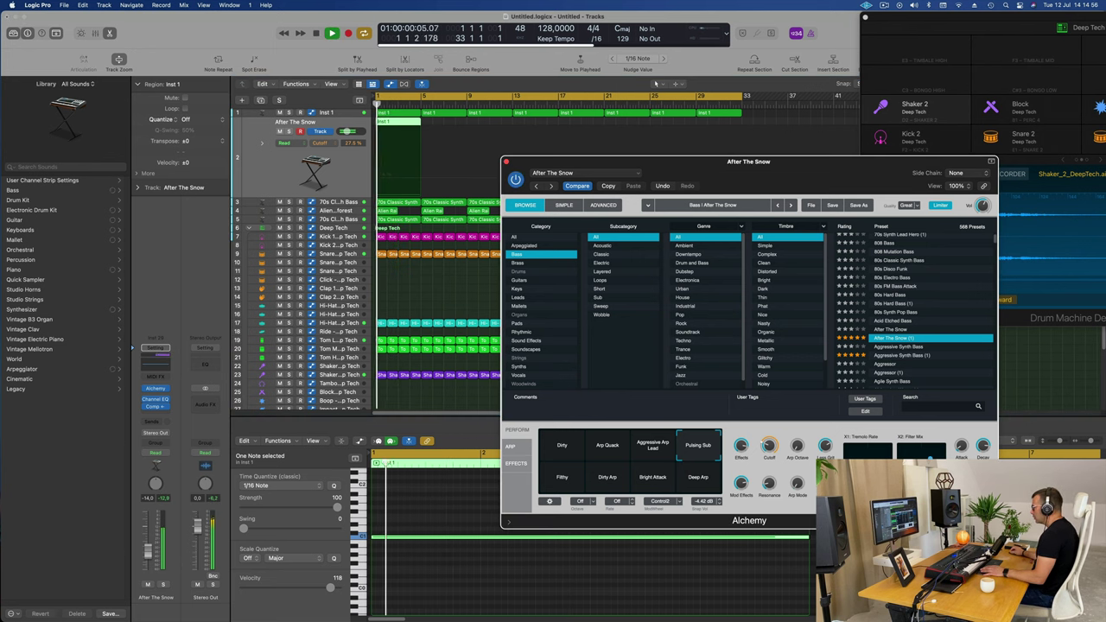
click(697, 481)
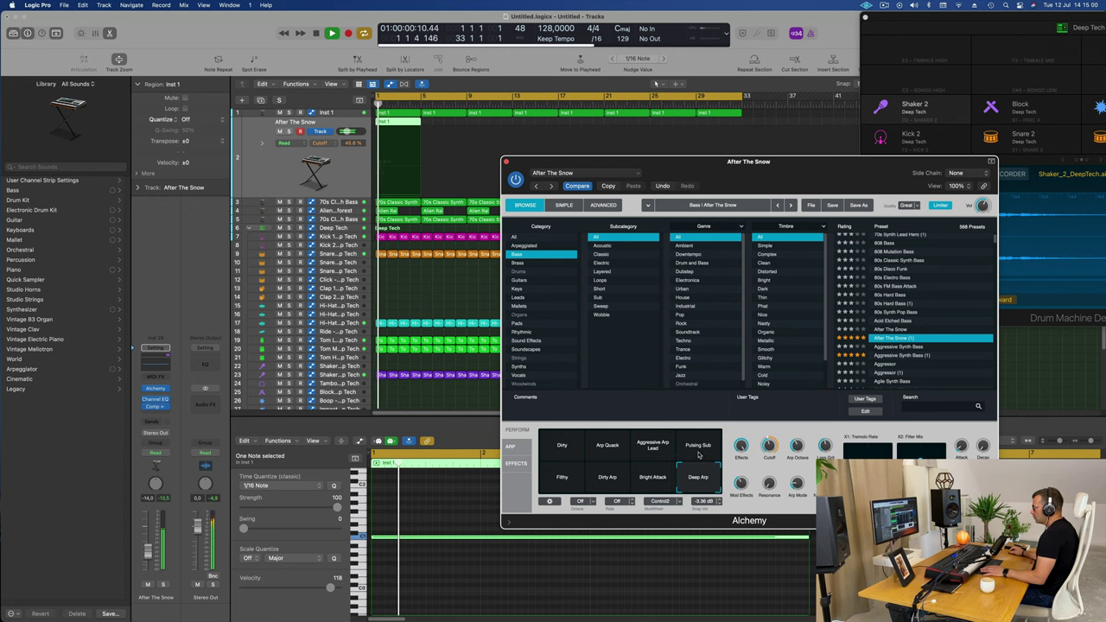
click(698, 455)
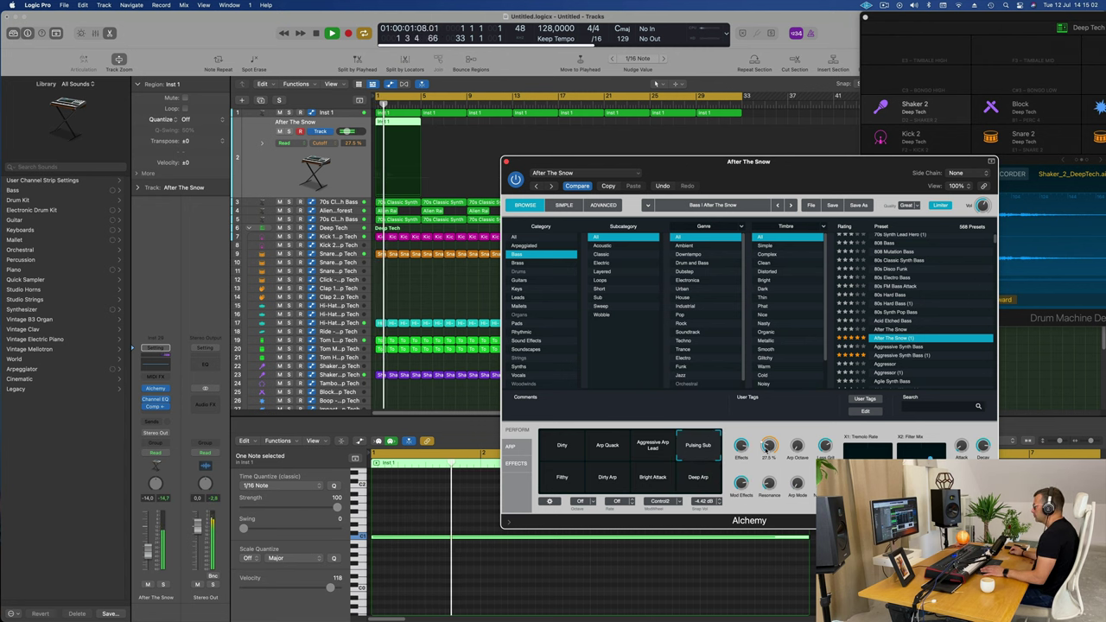
Solo the After The Snow track, lower Alchemy's Cutoff to about 20%, and unsolo it.
click(163, 585)
drag(769, 446, 770, 438)
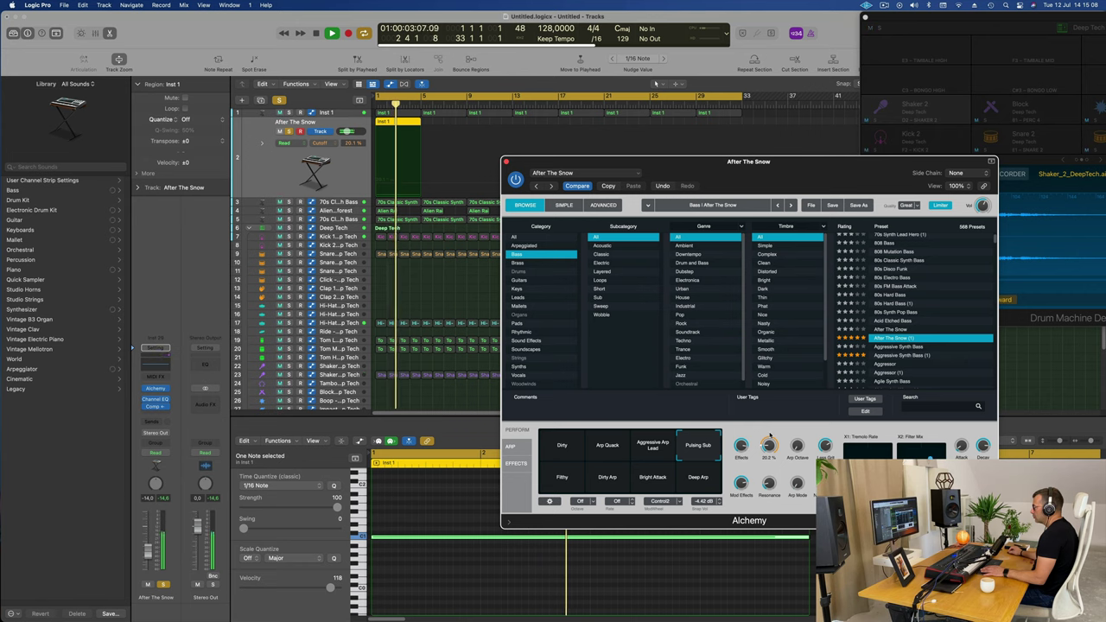
click(162, 585)
drag(744, 167, 732, 168)
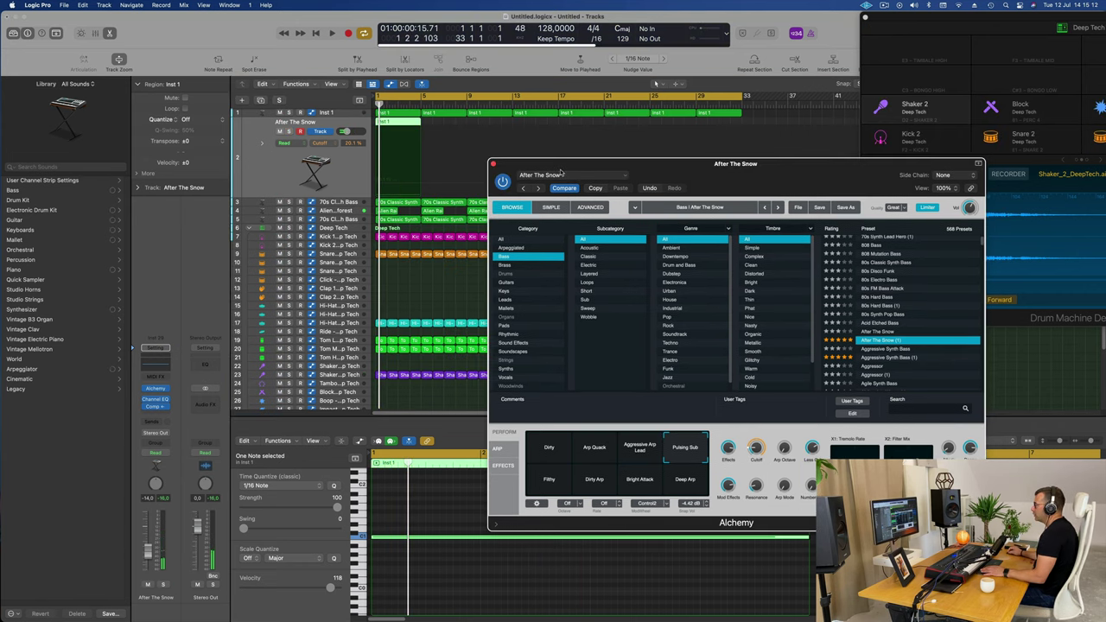
Close the Alchemy window and listen to the After The Snow track on its own and in the mix.
click(493, 164)
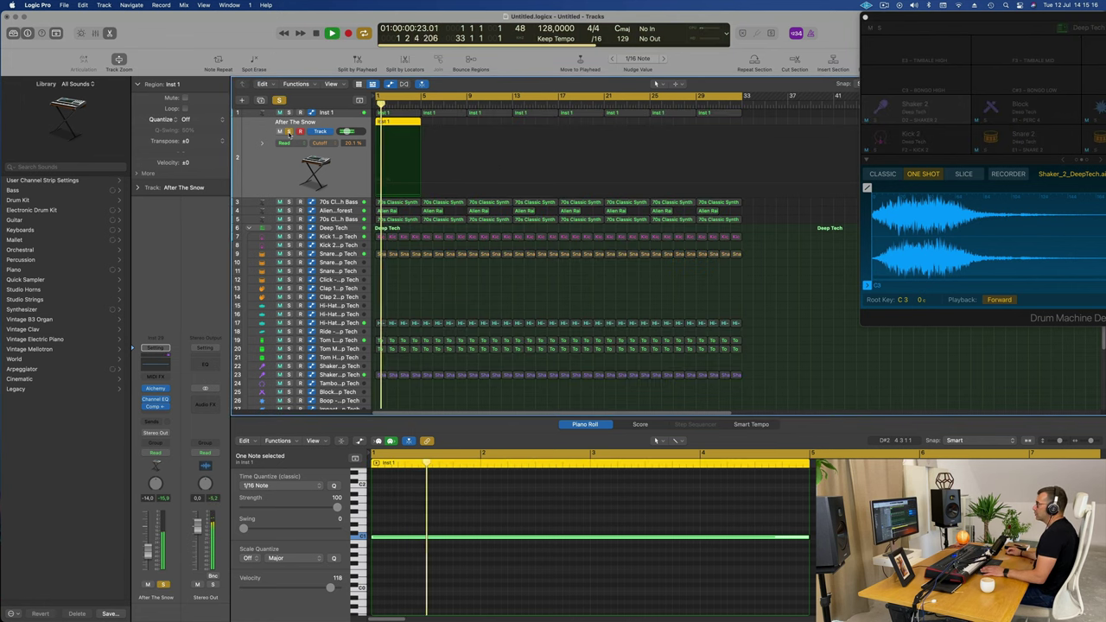
key(space)
key(space)
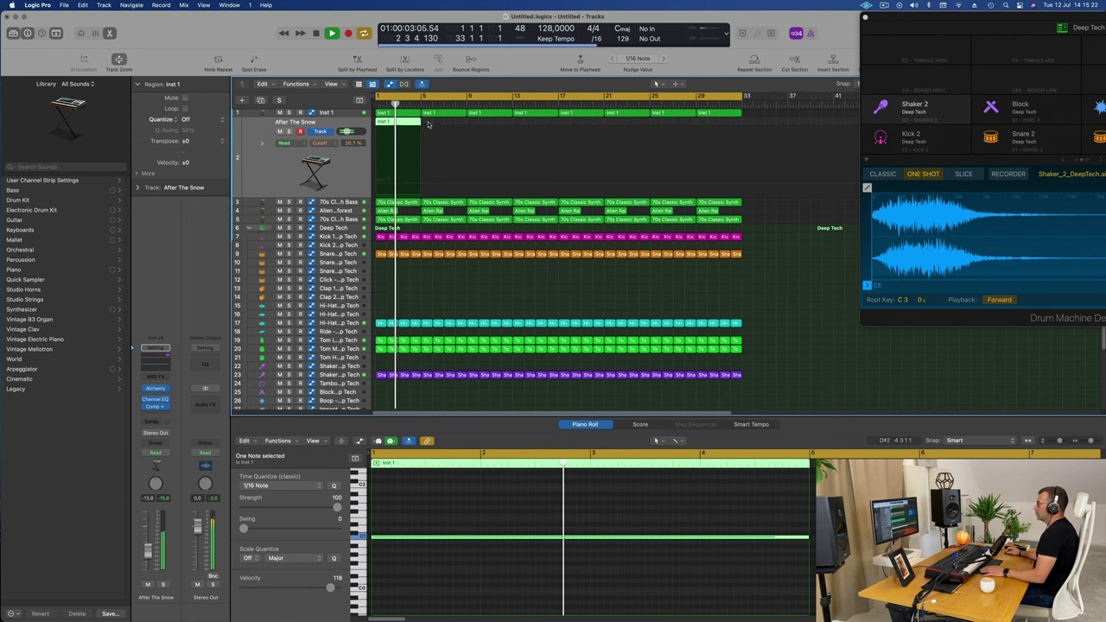
Repeat the four-bar region on the After The Snow track until it fills the arrangement up to bar 33.
key(super+r)
key(super+r)
key(super+r)
key(super+r)
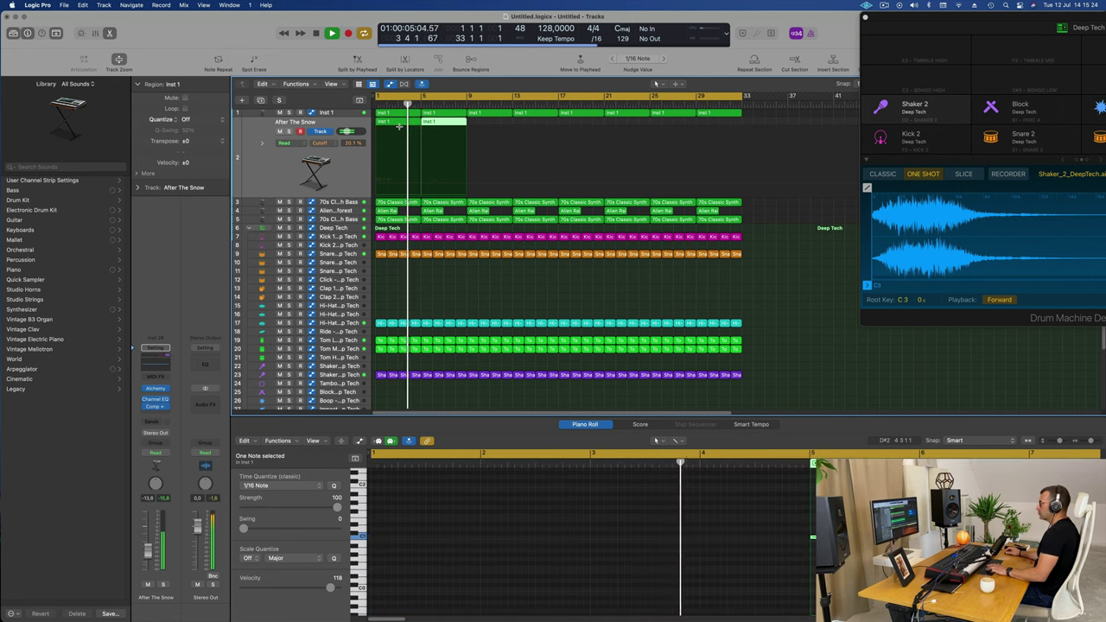
key(super+r)
key(super+r)
key(super+r)
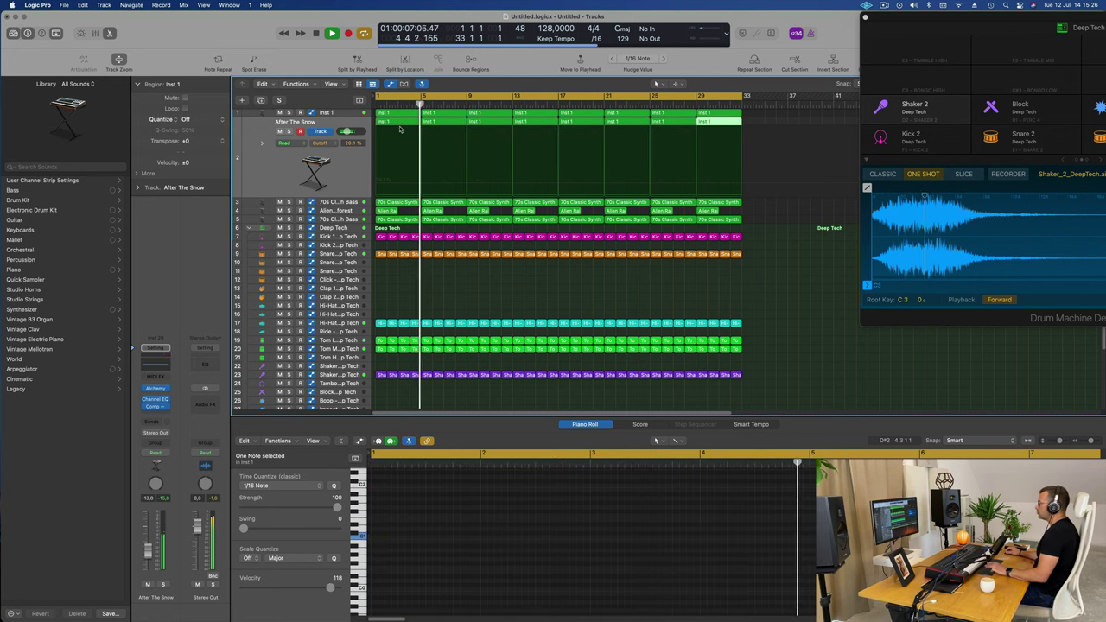
click(268, 162)
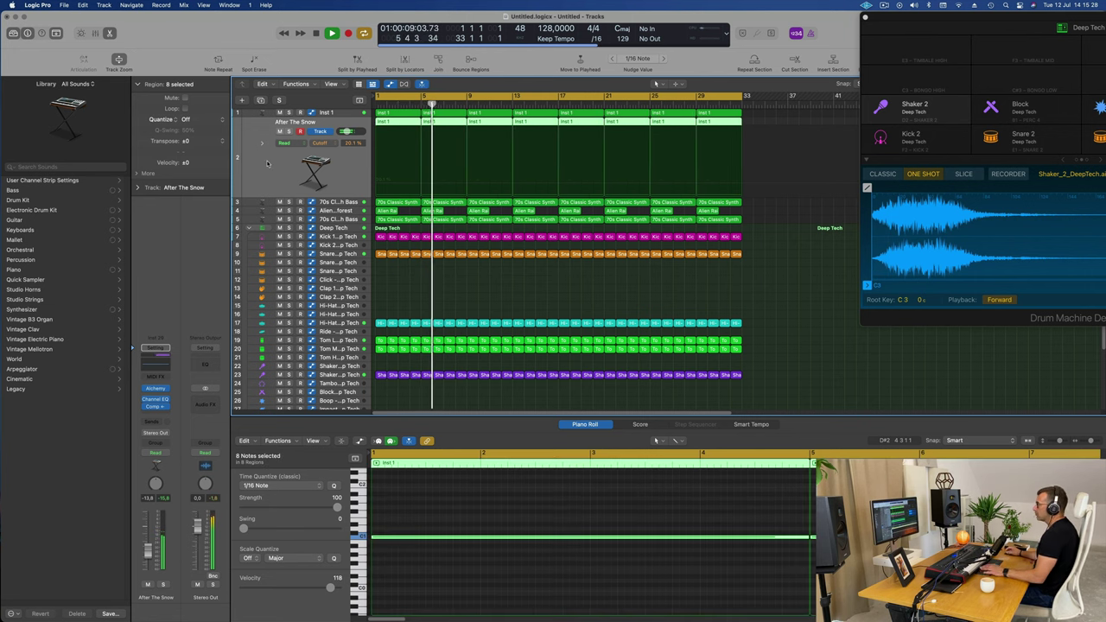
Review the 70s Classic Synth Bass and Inst 1 tracks during playback, briefly soloing Inst 1.
scroll(269, 163, down, 1)
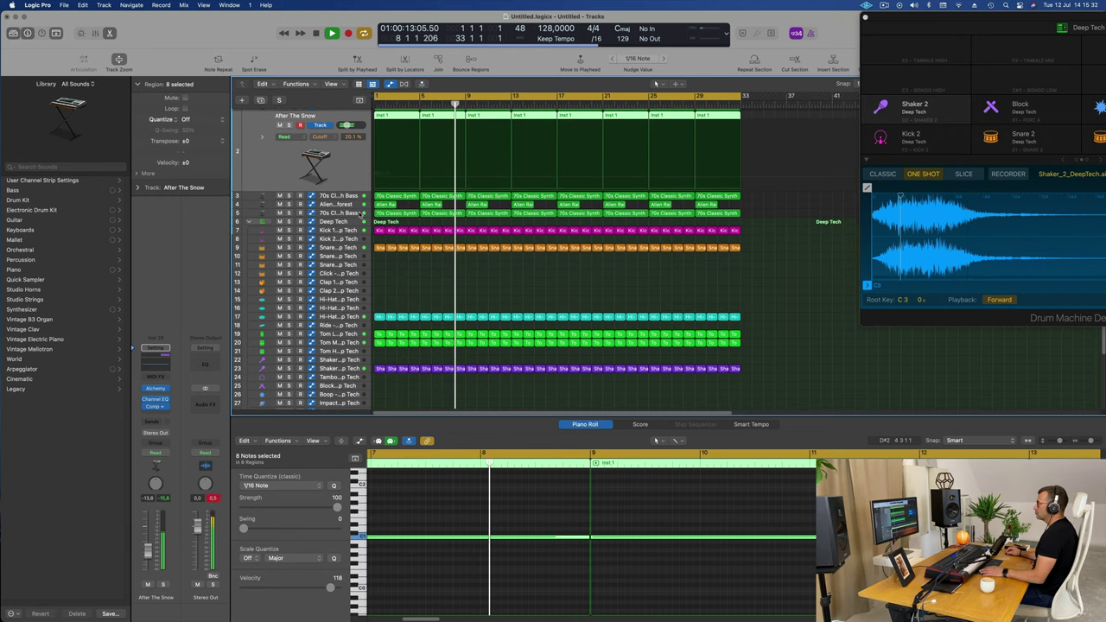
click(353, 213)
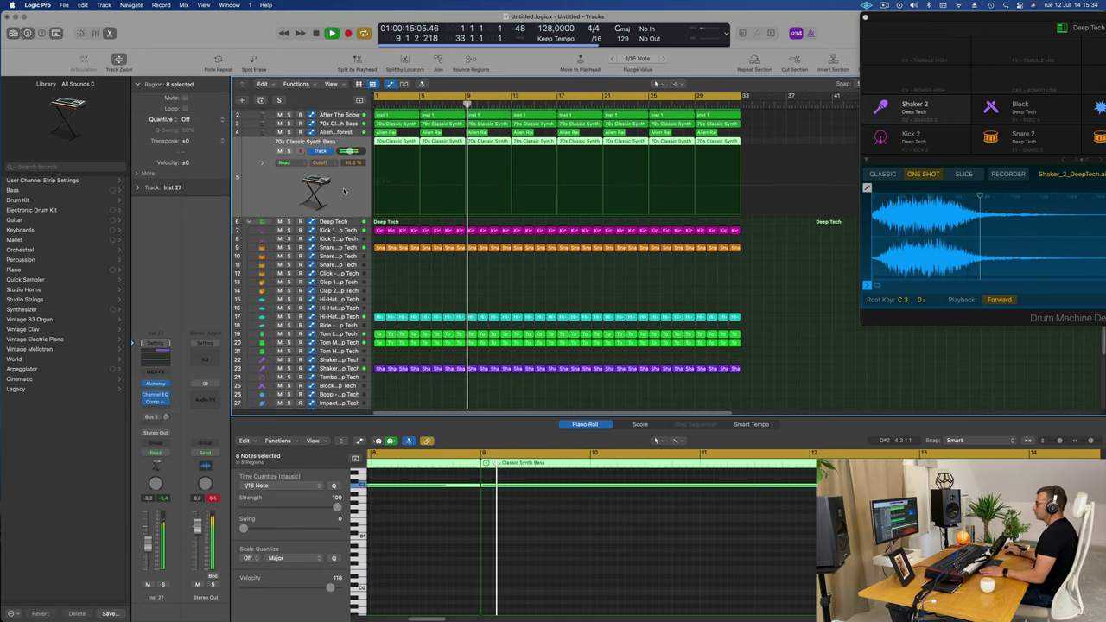
click(344, 124)
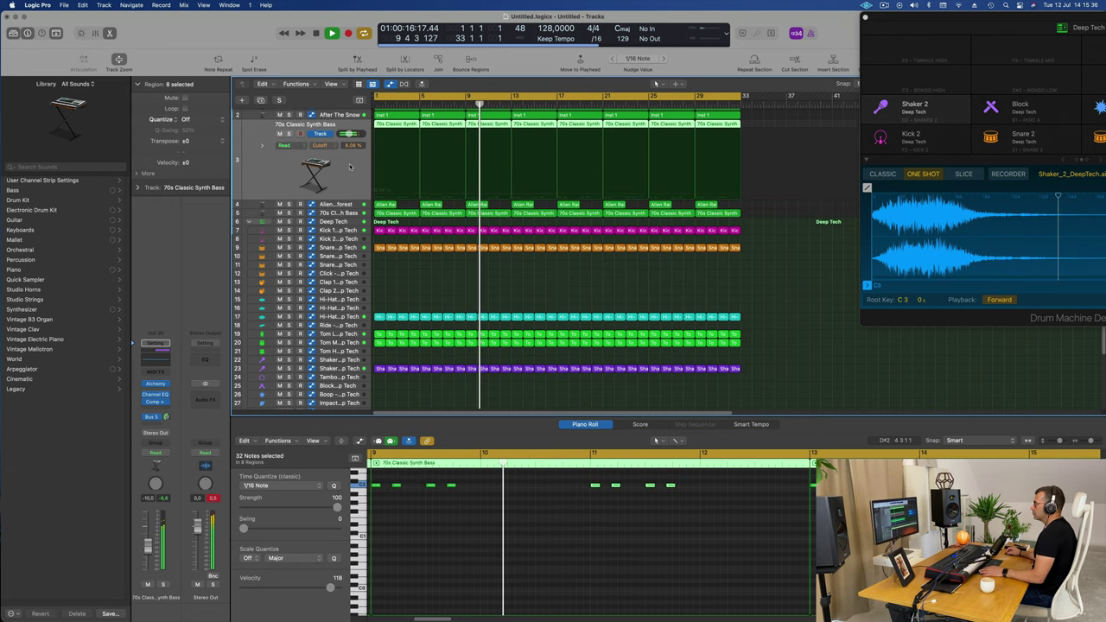
click(343, 115)
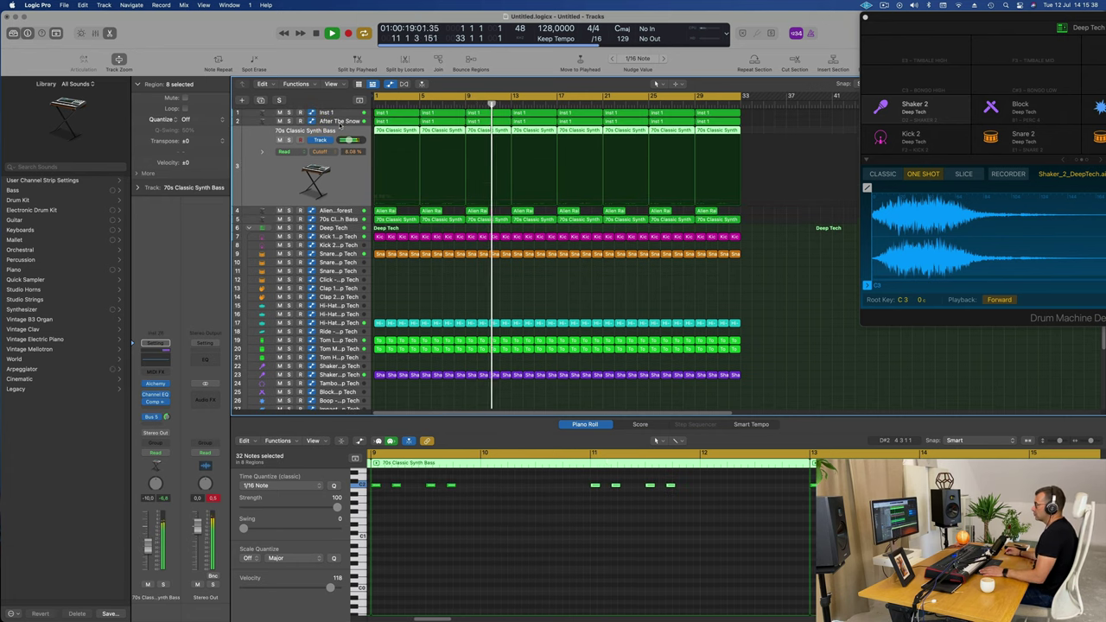
click(342, 113)
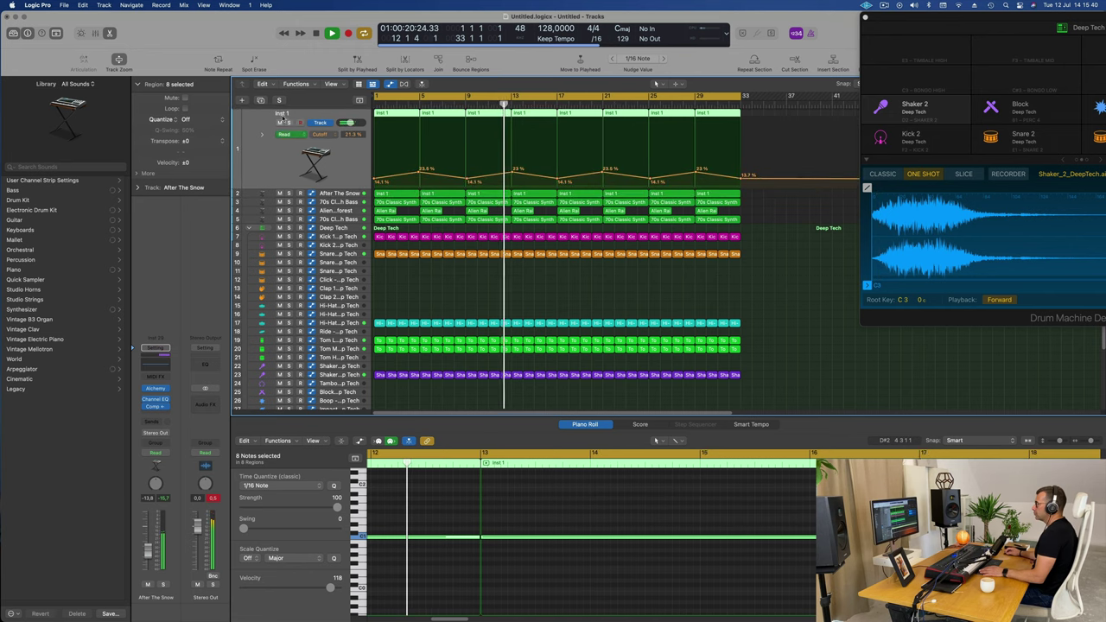
click(289, 122)
click(289, 123)
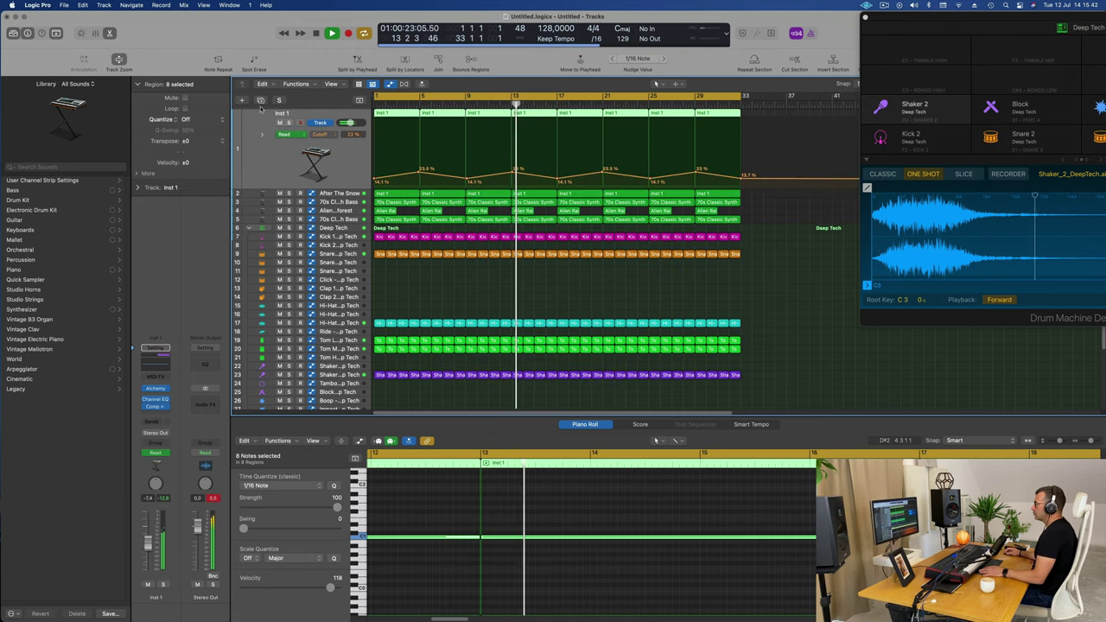
Duplicate the Inst 1 track with its Alchemy setup and move Inst 1's first region onto the new track.
key(super+d)
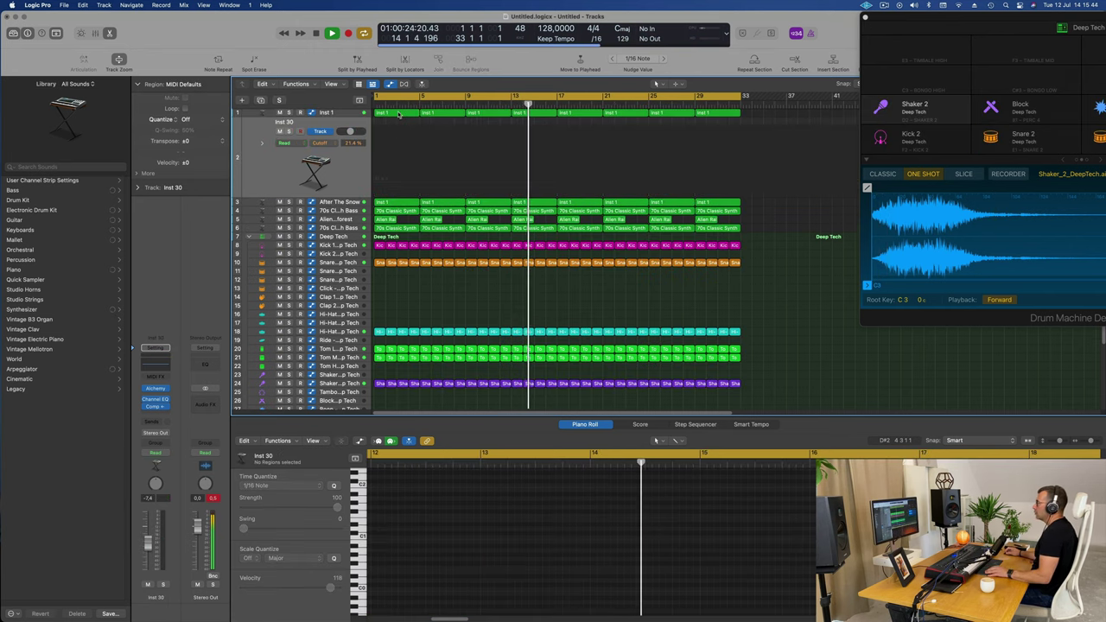
drag(401, 114, 395, 138)
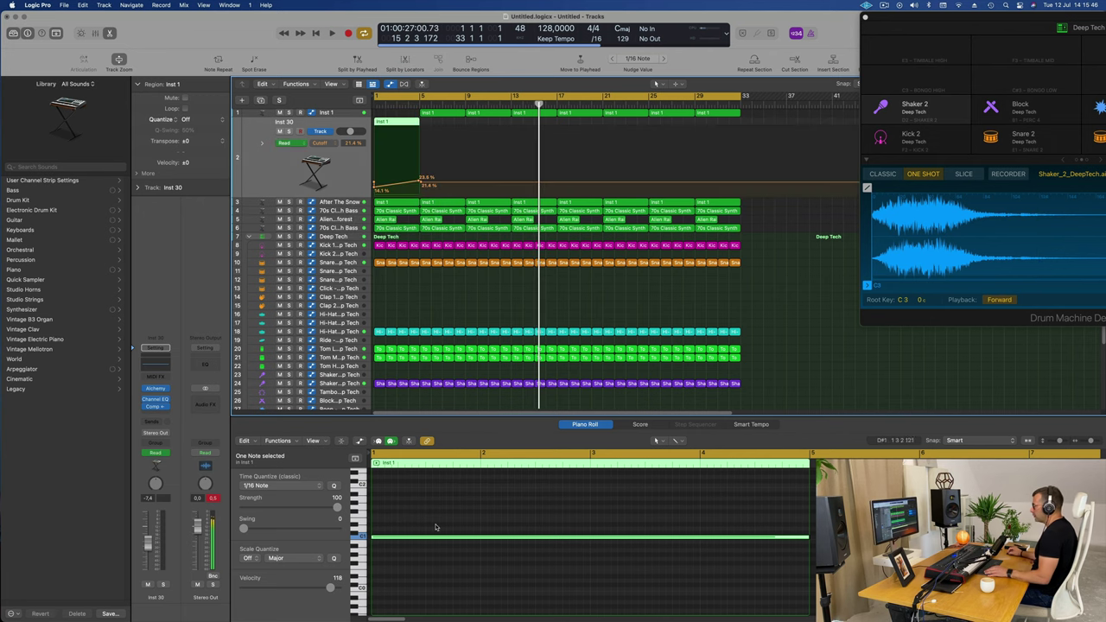
Copy the sustained C note up to E and G to form a C chord, and refill Inst 1's empty first four bars.
drag(437, 537, 439, 519)
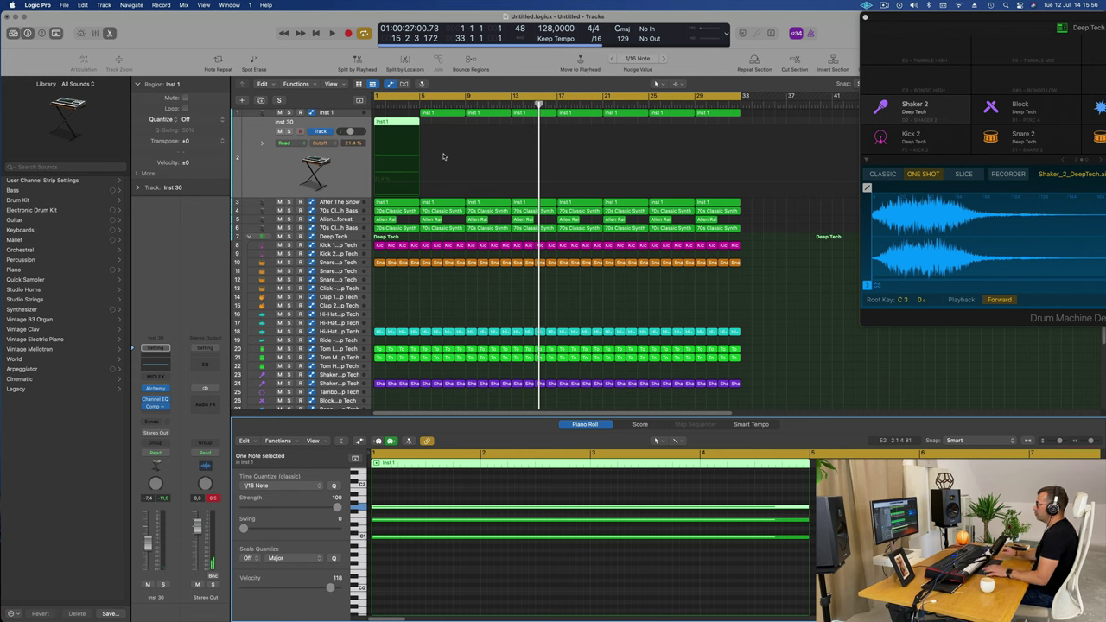
drag(441, 114, 394, 116)
key(space)
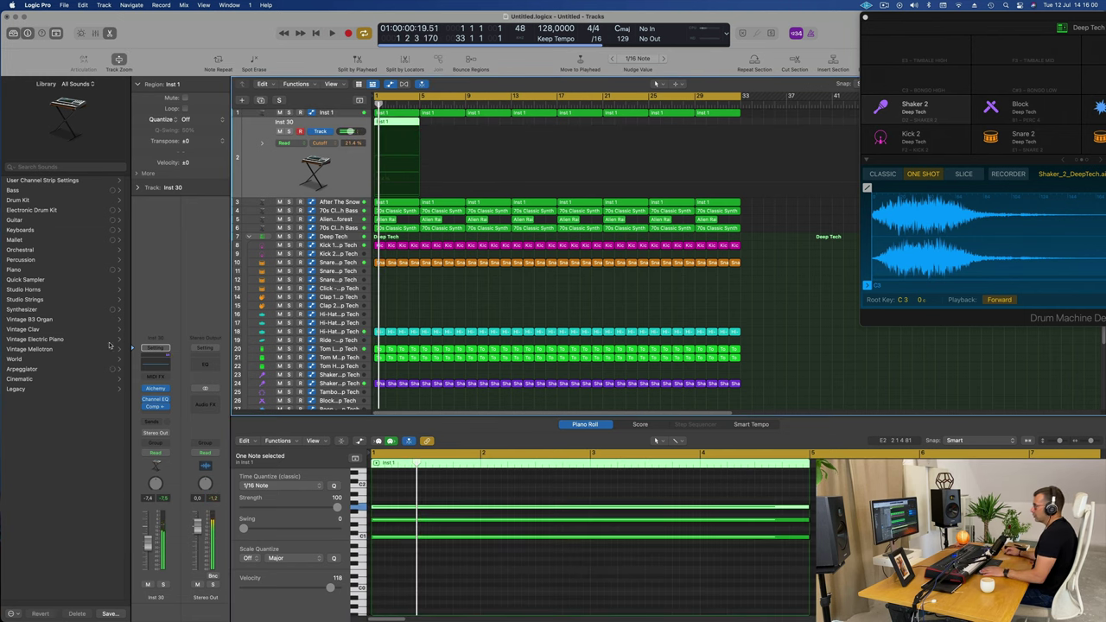
Transpose all three chord notes in the new track's region up one octave.
key(super+a)
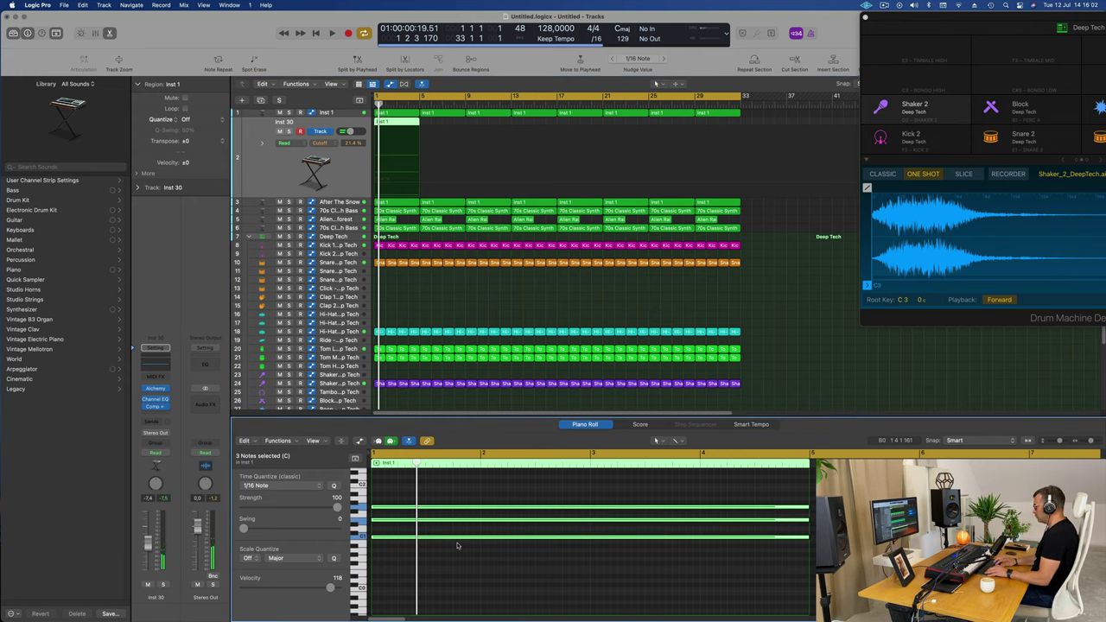
key(Delete)
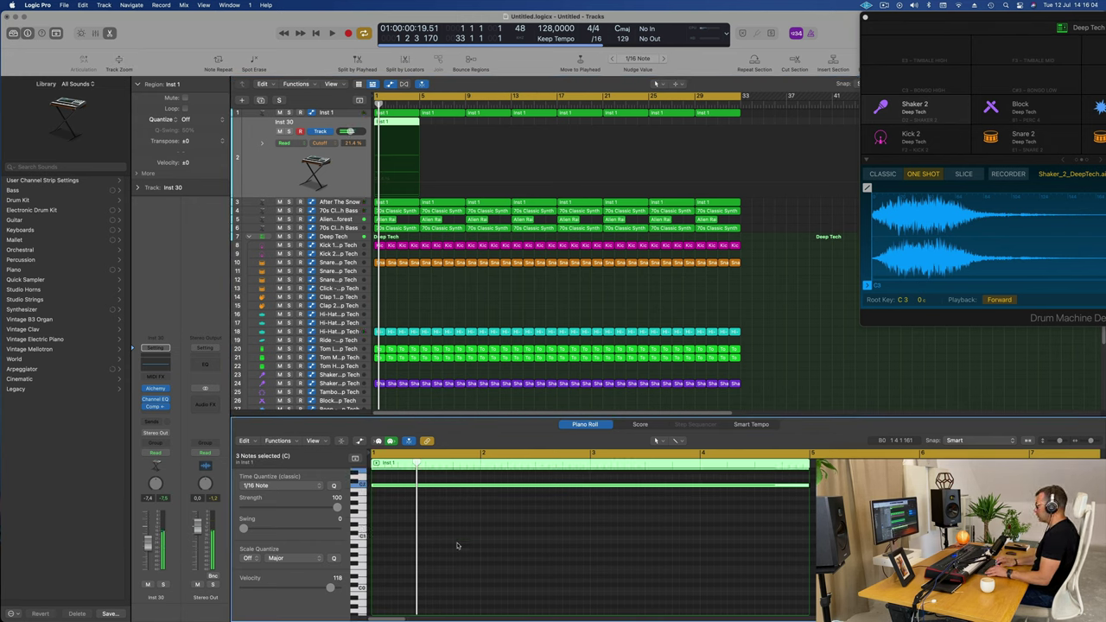
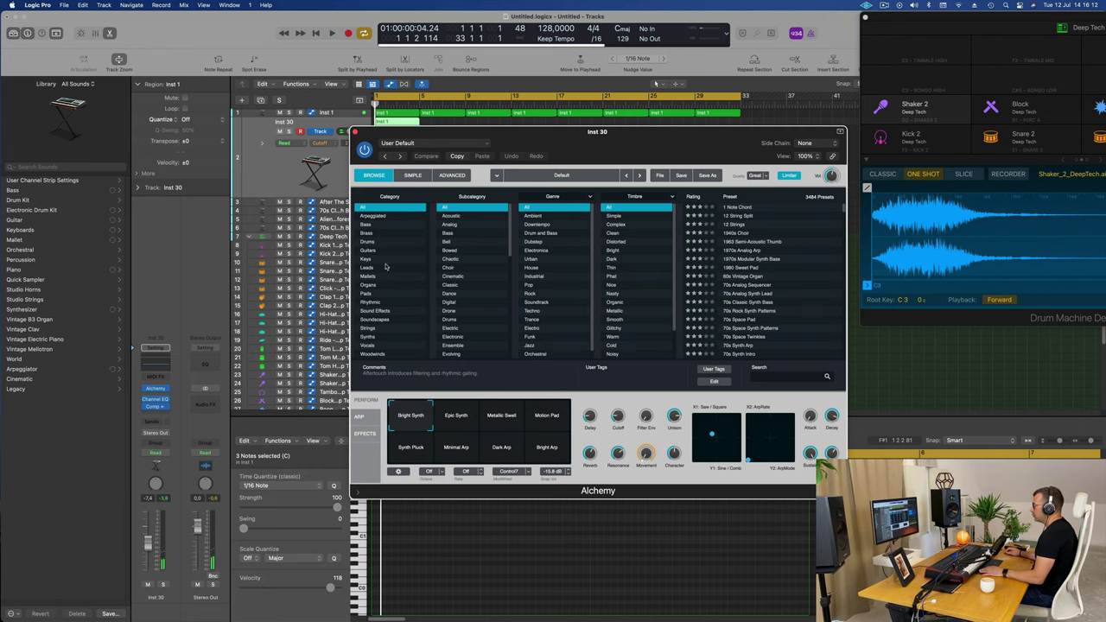
Filter the new track's Alchemy presets to Arpeggiated, load 1970s Analog Arp and play the project.
click(373, 216)
drag(601, 151, 686, 212)
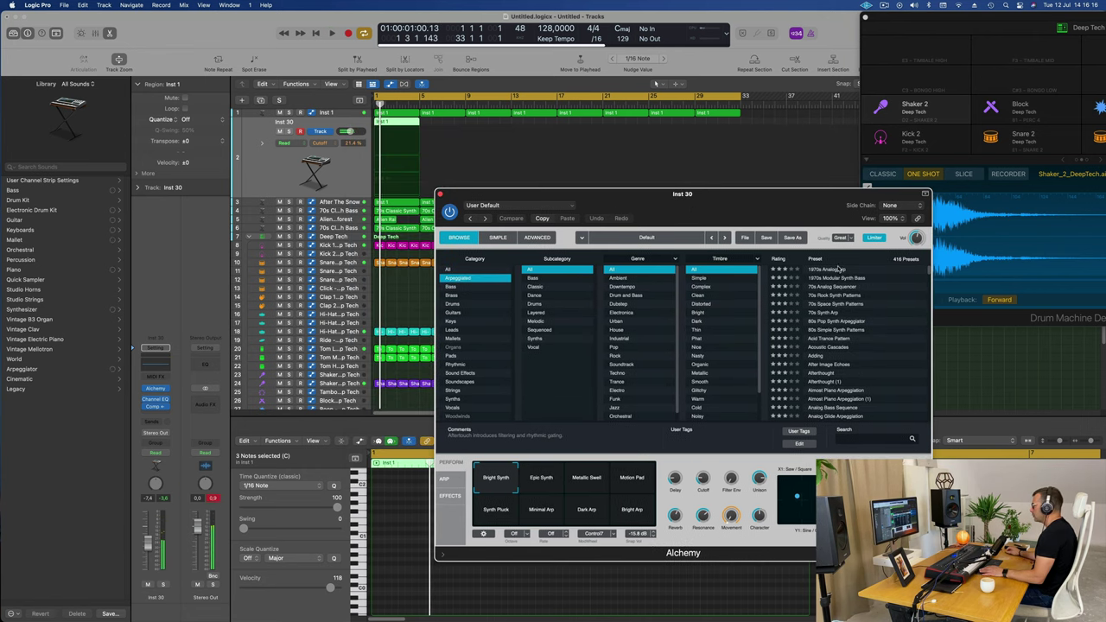
drag(757, 197, 791, 167)
key(space)
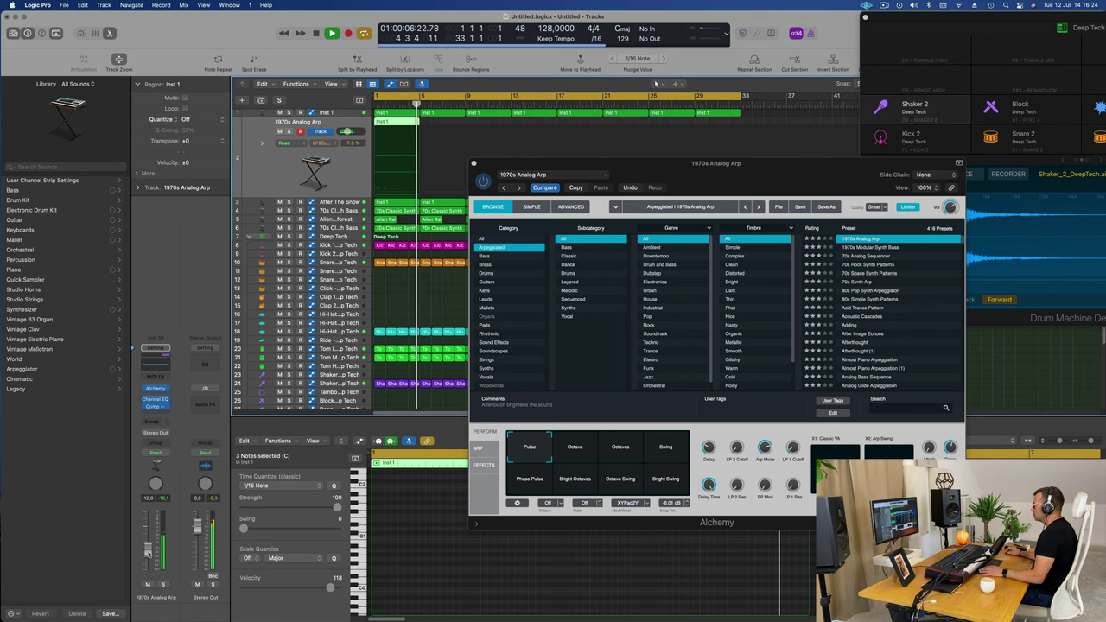
Audition the 1970s Analog Arp performance snapshots from Octave through Bright Swing, then return to Pulse.
click(576, 455)
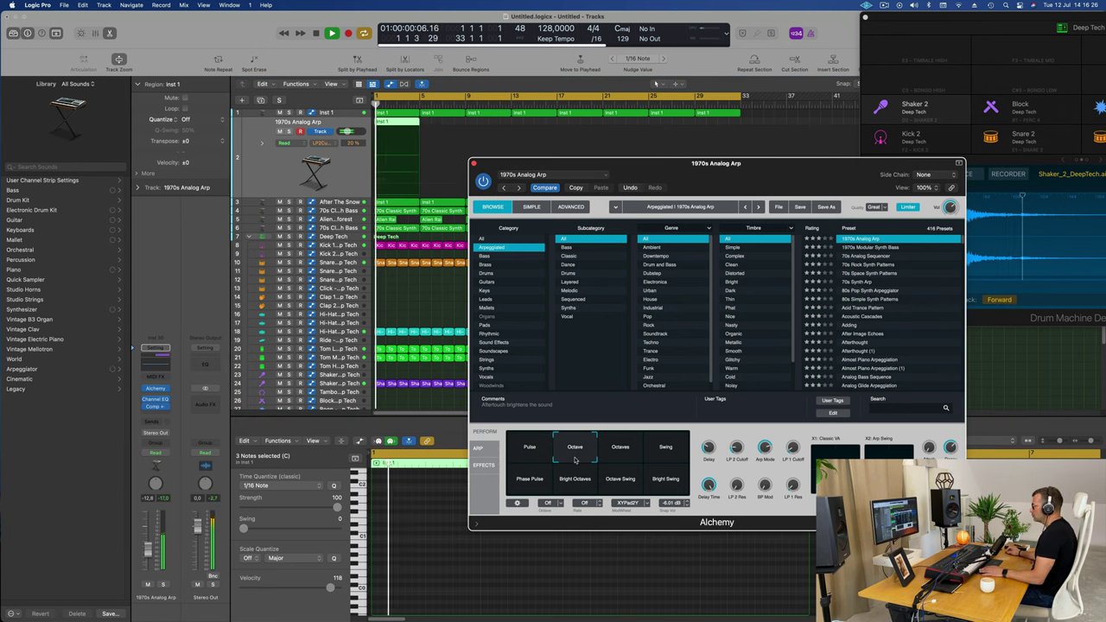
click(620, 455)
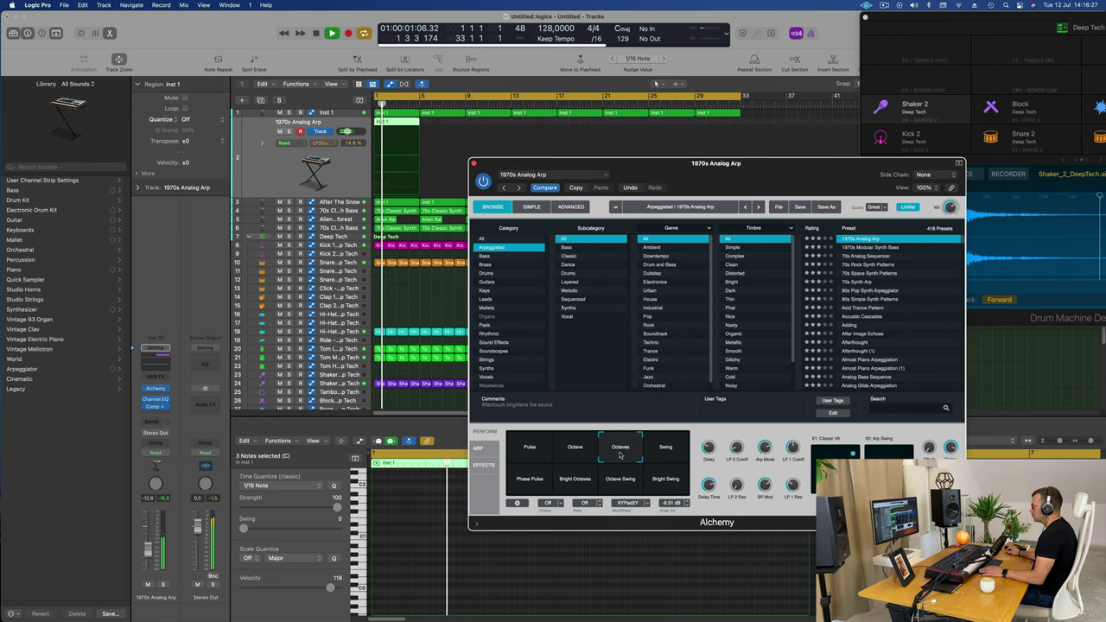
click(666, 449)
click(545, 480)
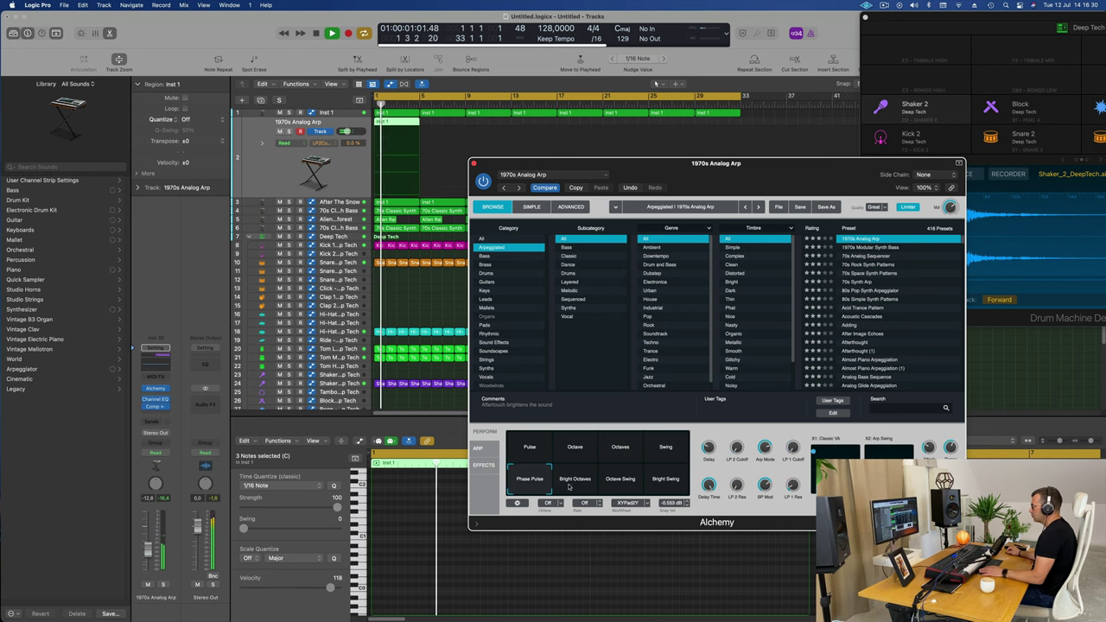
click(574, 484)
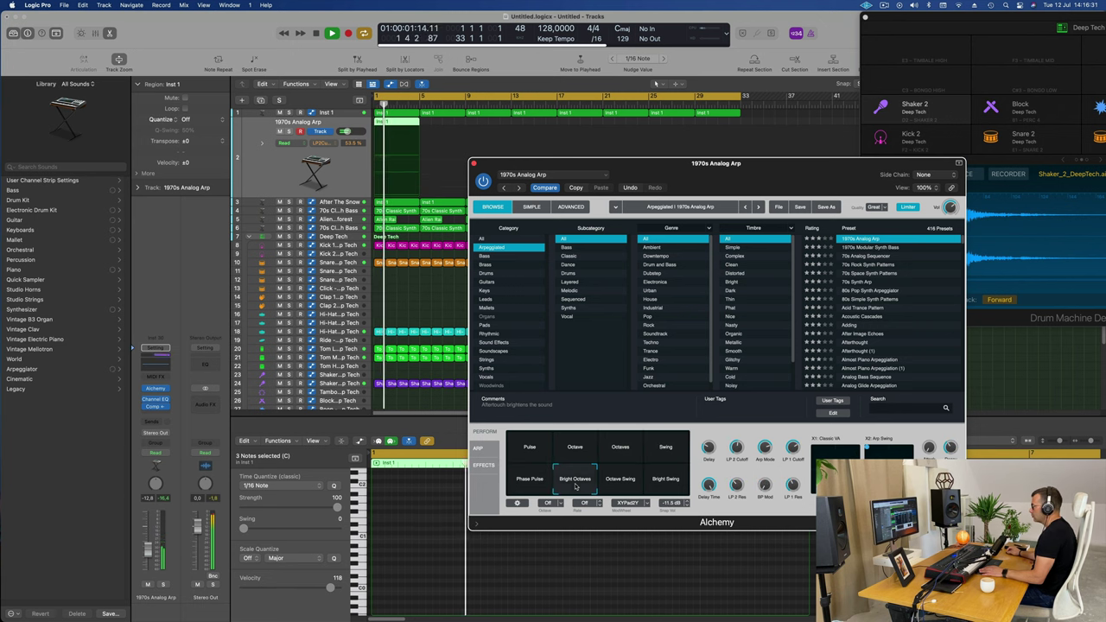
click(630, 486)
click(665, 485)
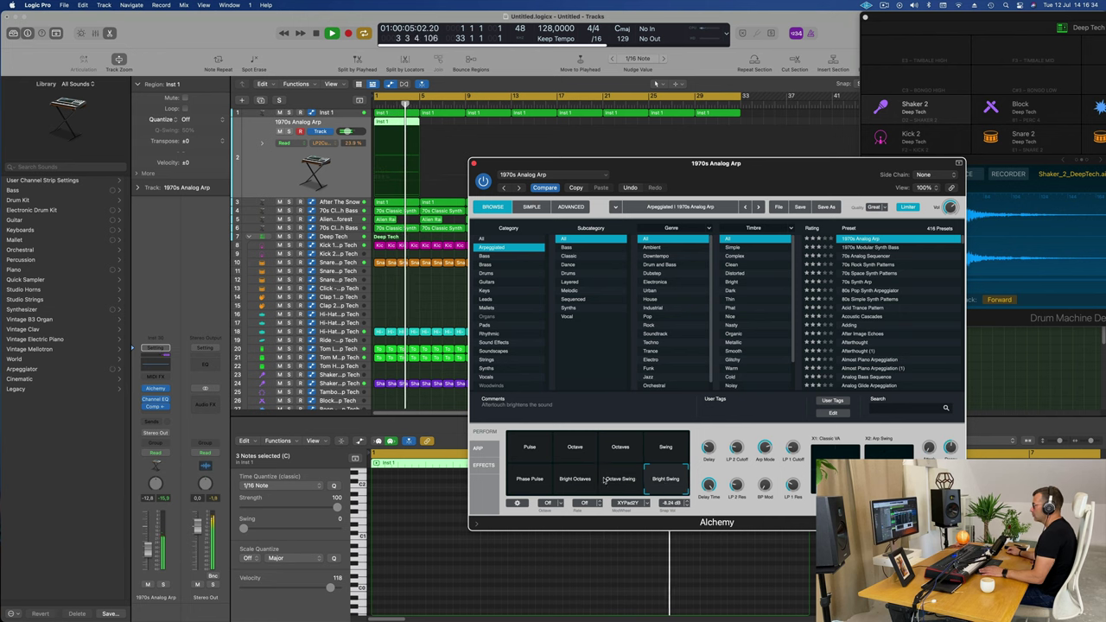
click(535, 456)
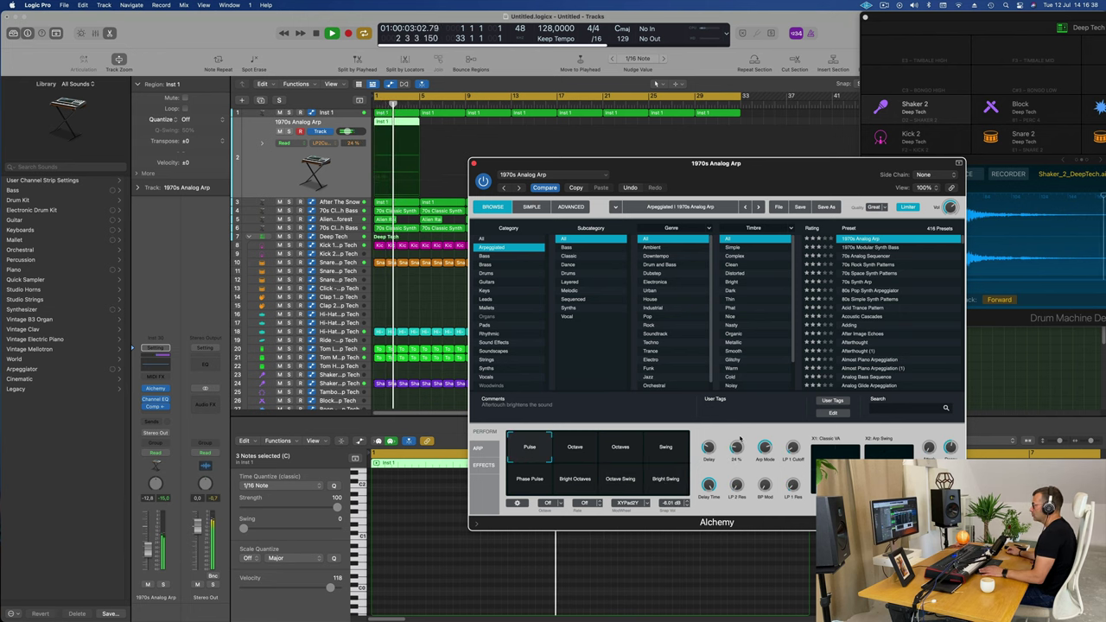
Load the 70s Rock Synth Patterns preset in Alchemy.
mouse_move(778, 184)
mouse_down()
mouse_move(749, 154)
mouse_move(784, 116)
mouse_move(794, 170)
mouse_move(781, 200)
mouse_move(769, 195)
mouse_up()
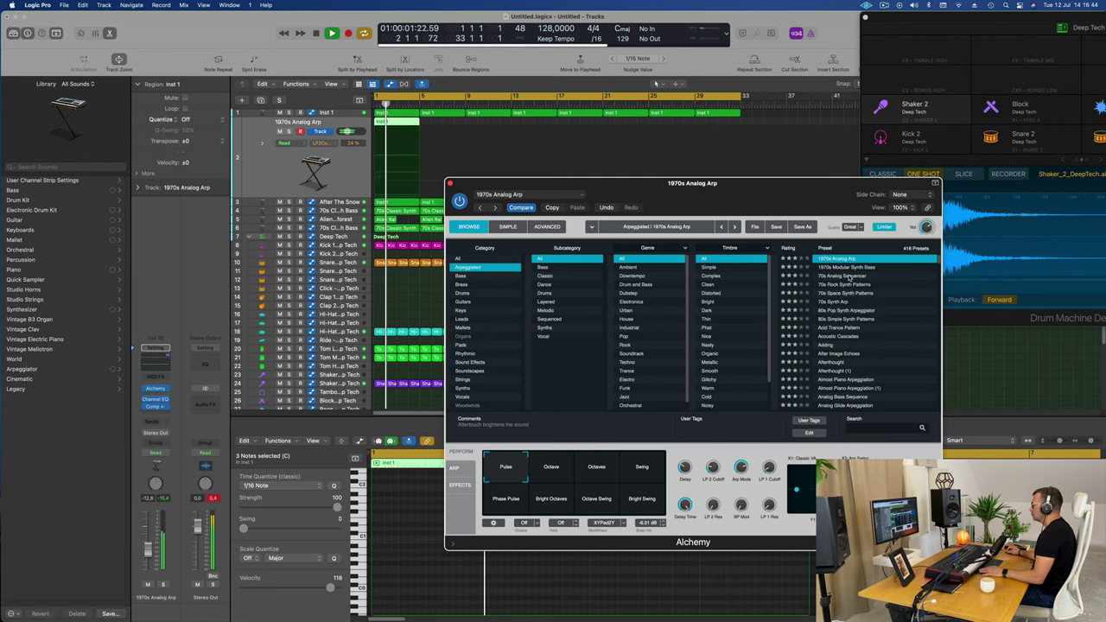
click(848, 285)
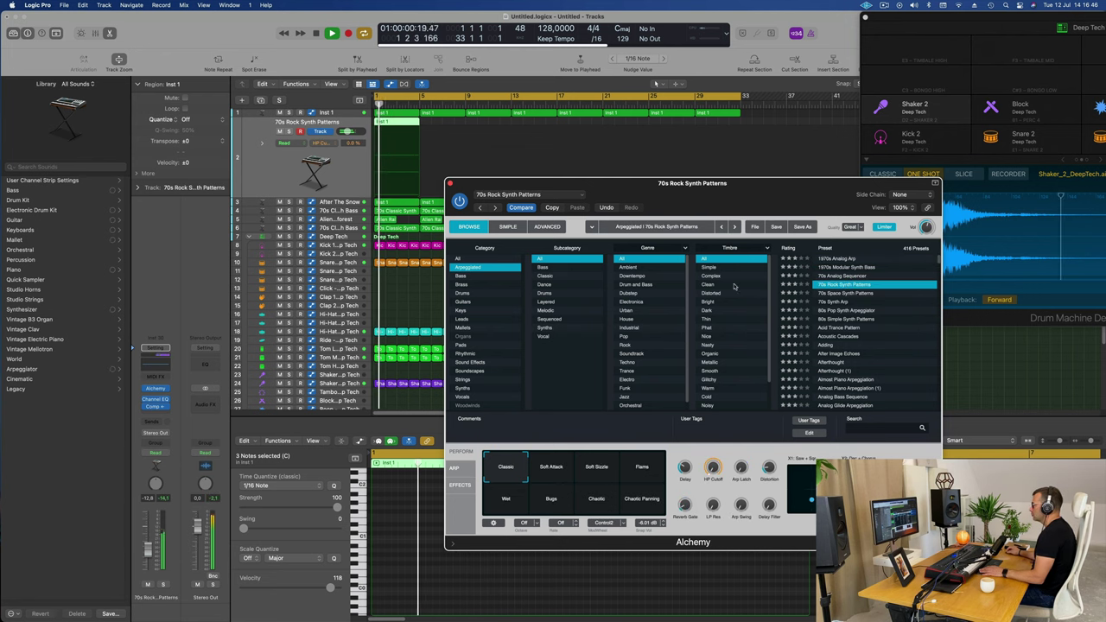
Load a different velocity pattern preset in Alchemy's arpeggiator and lower the track's volume to about -16 dB.
click(454, 468)
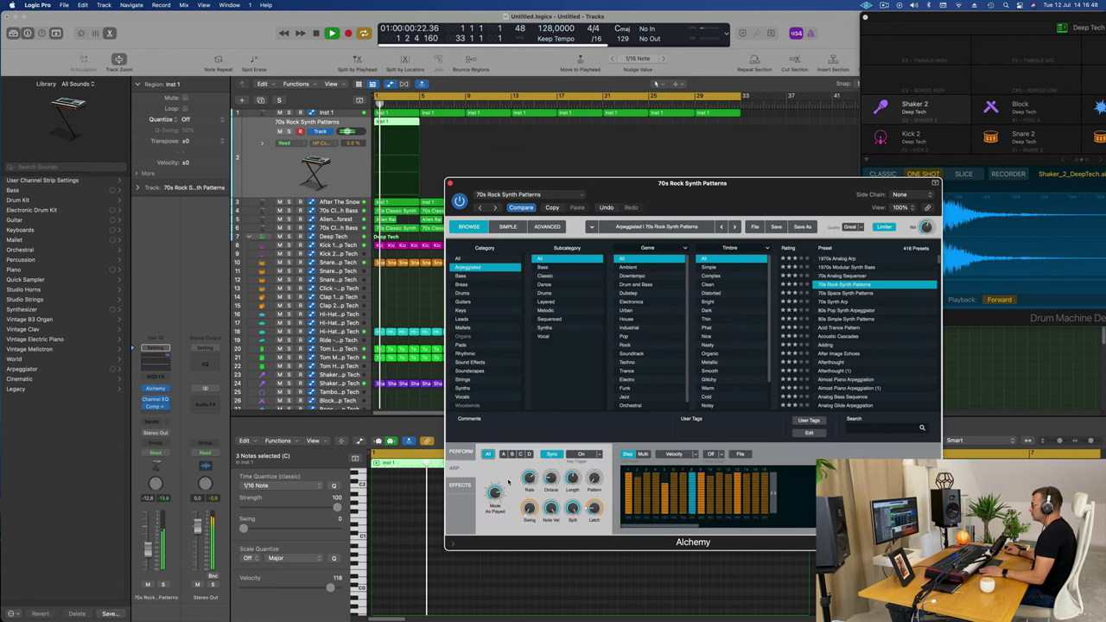
click(741, 454)
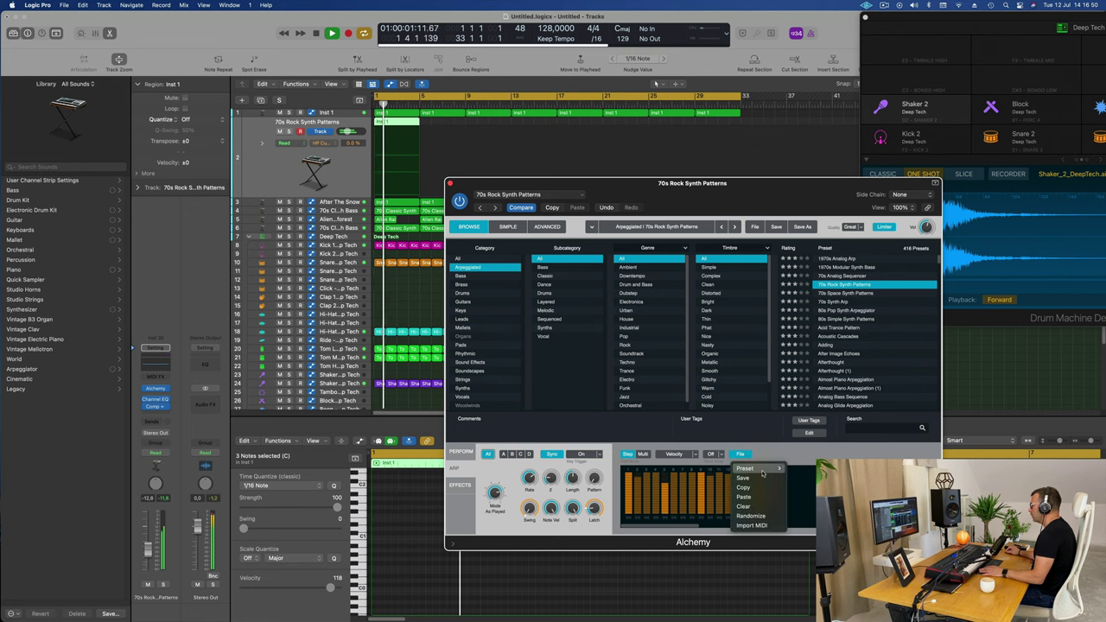
mouse_move(763, 470)
click(804, 518)
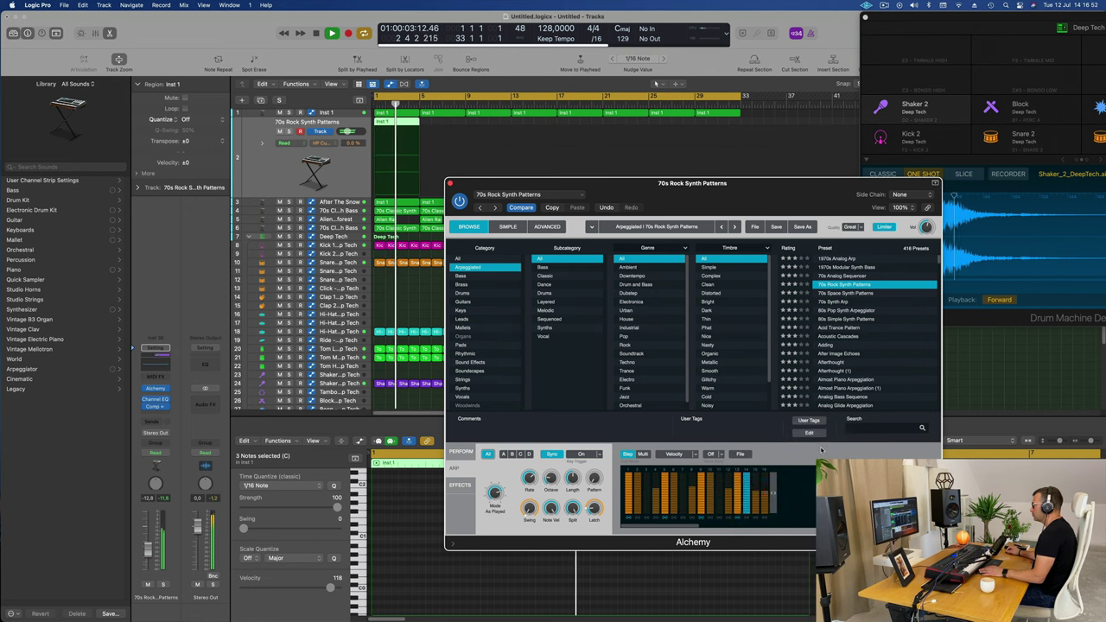
drag(148, 550, 148, 555)
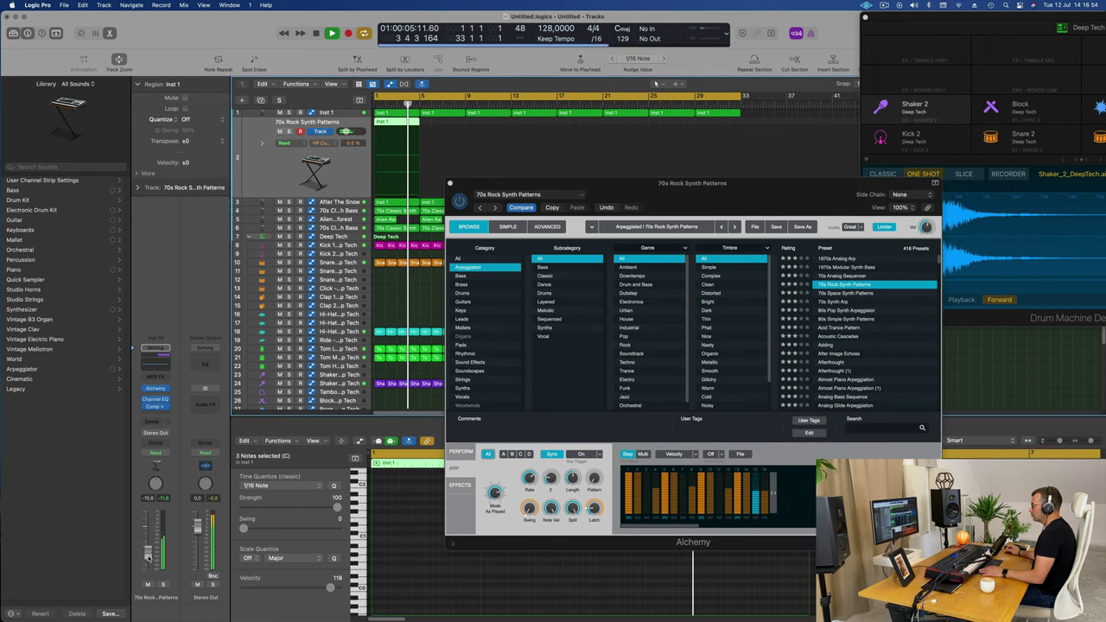
Switch the arpeggiator's velocity sequence to another pattern preset and move the Alchemy window clear of the arrangement.
click(740, 454)
mouse_move(748, 468)
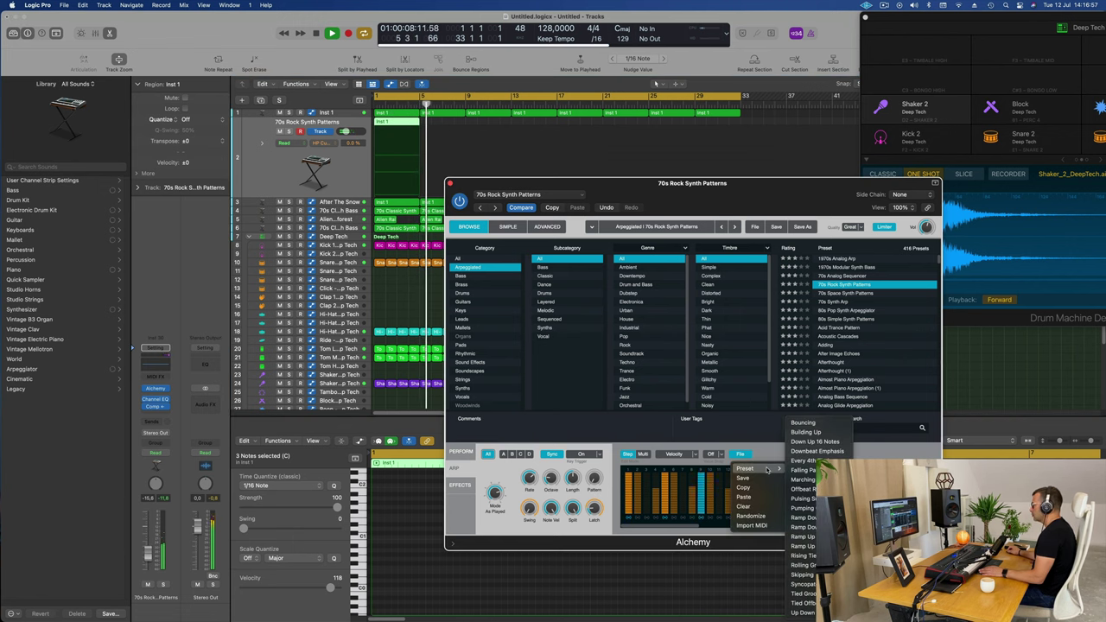
click(804, 555)
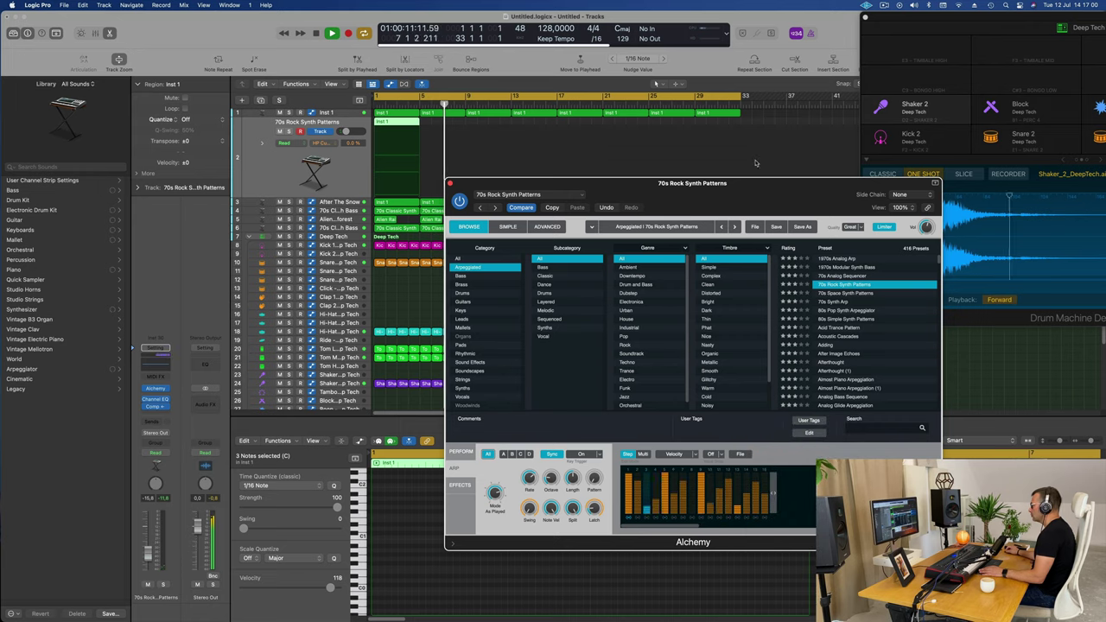
drag(733, 191, 971, 240)
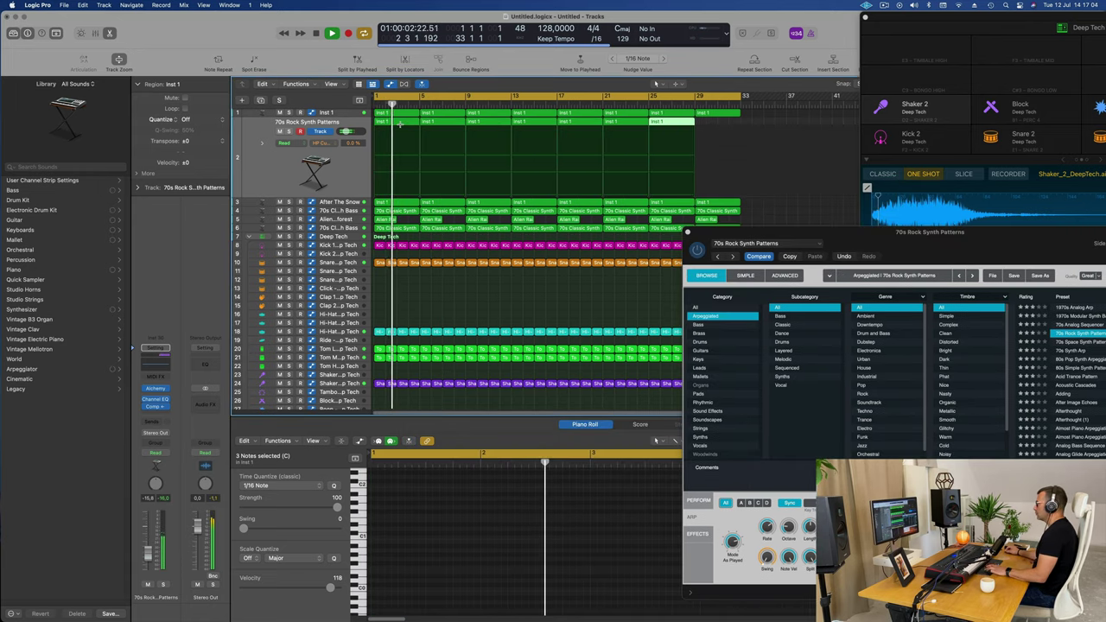
Set the snap value of the arpeggiator's velocity sequence in Alchemy to 1/2.
drag(887, 236, 533, 143)
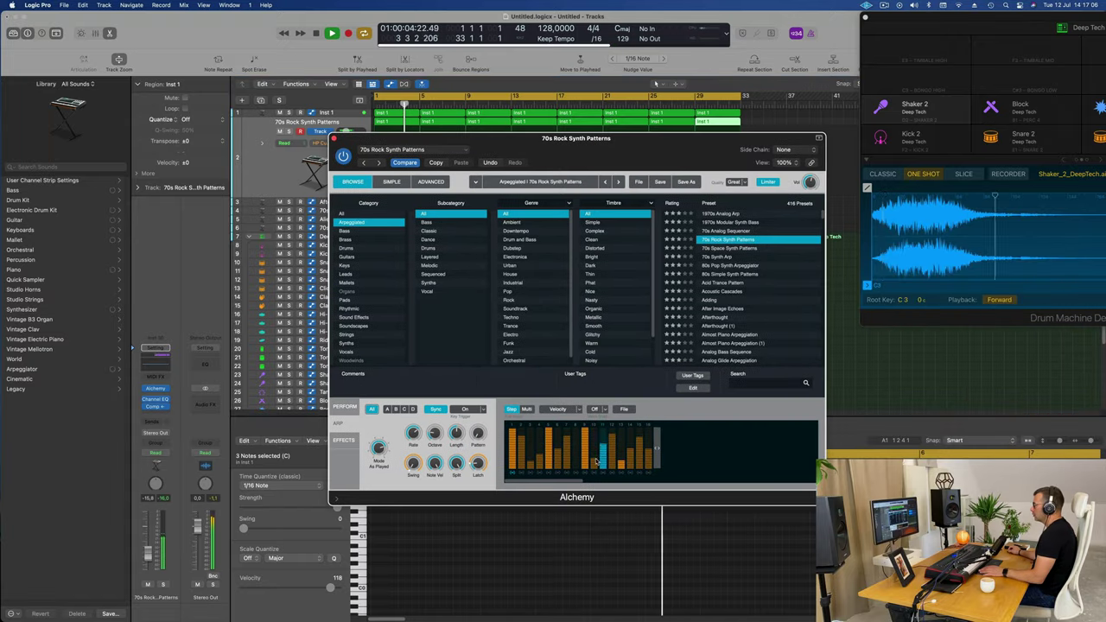
click(623, 409)
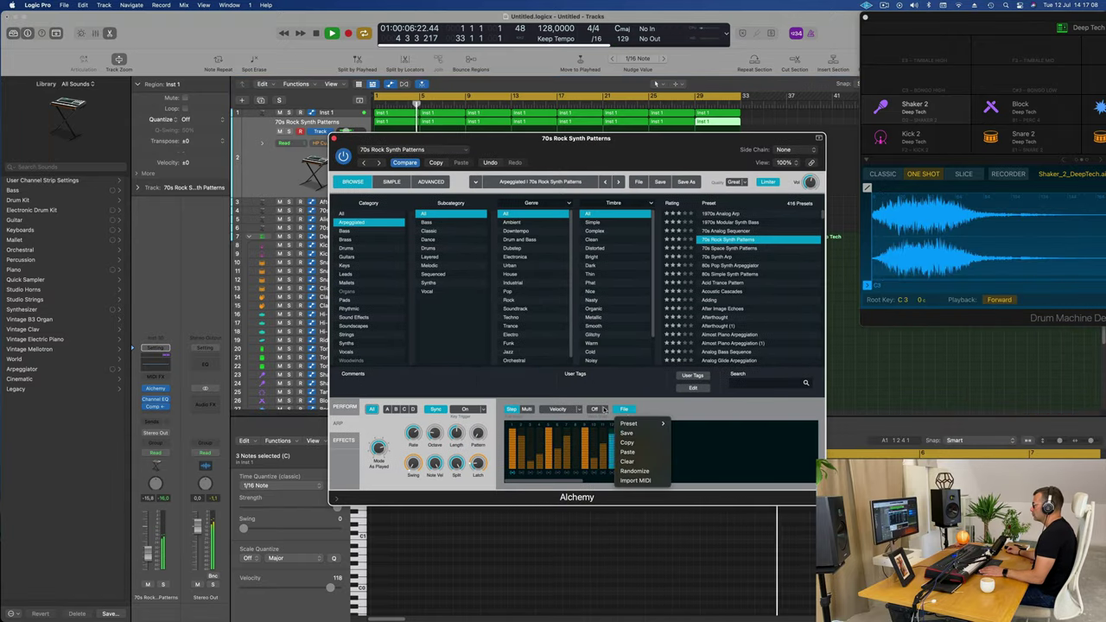
click(604, 410)
click(604, 410)
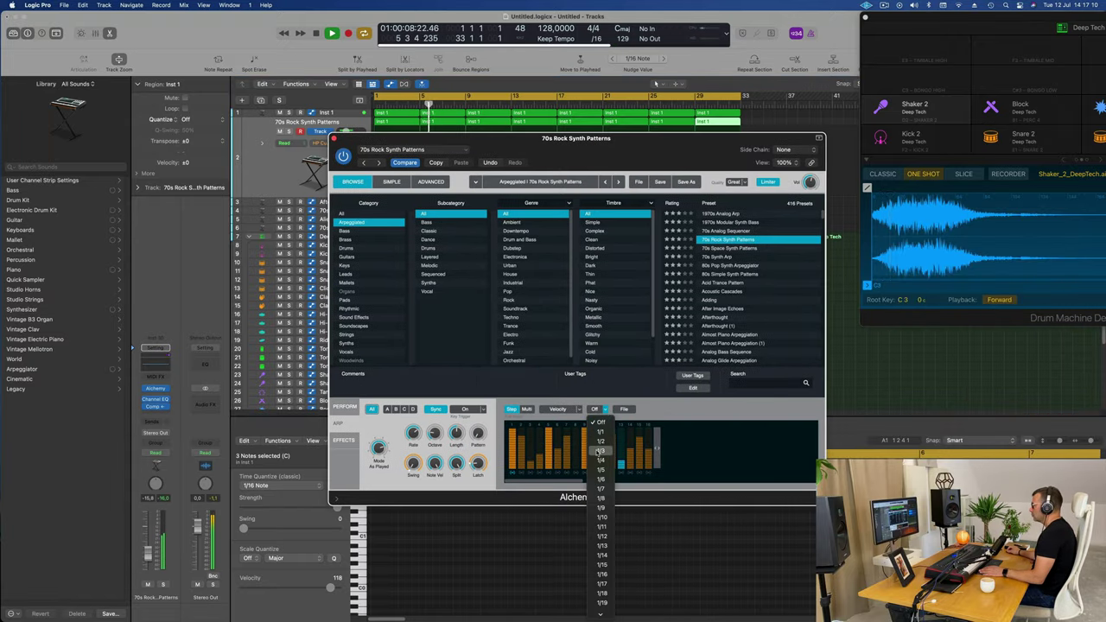
click(601, 441)
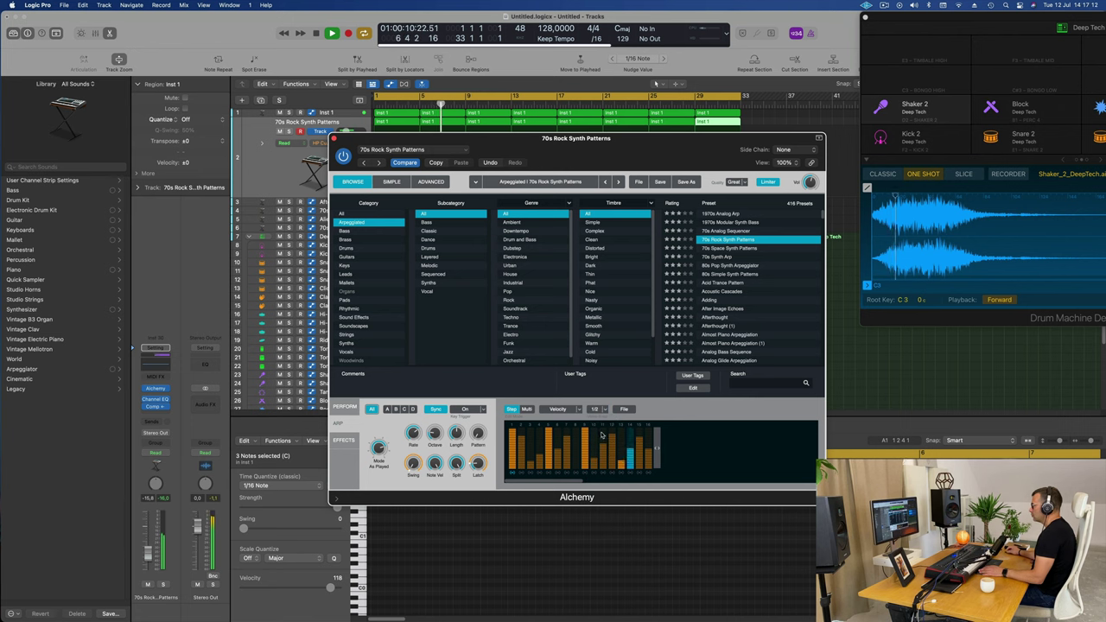
Load another velocity pattern preset into the arpeggiator and move the Alchemy window off the track headers.
click(625, 409)
mouse_move(653, 423)
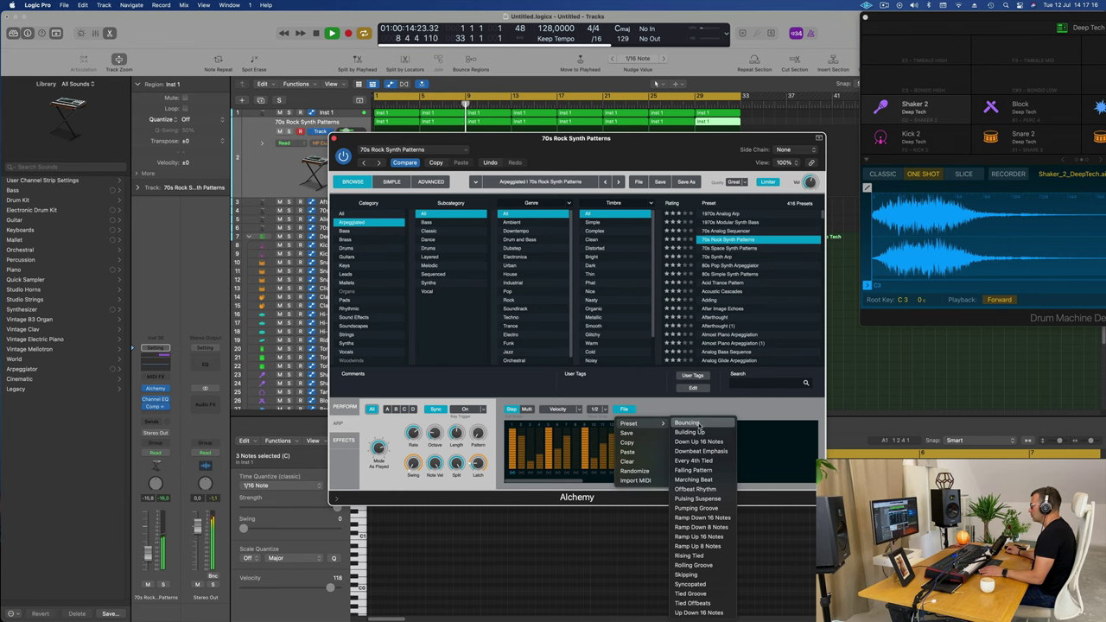
click(635, 409)
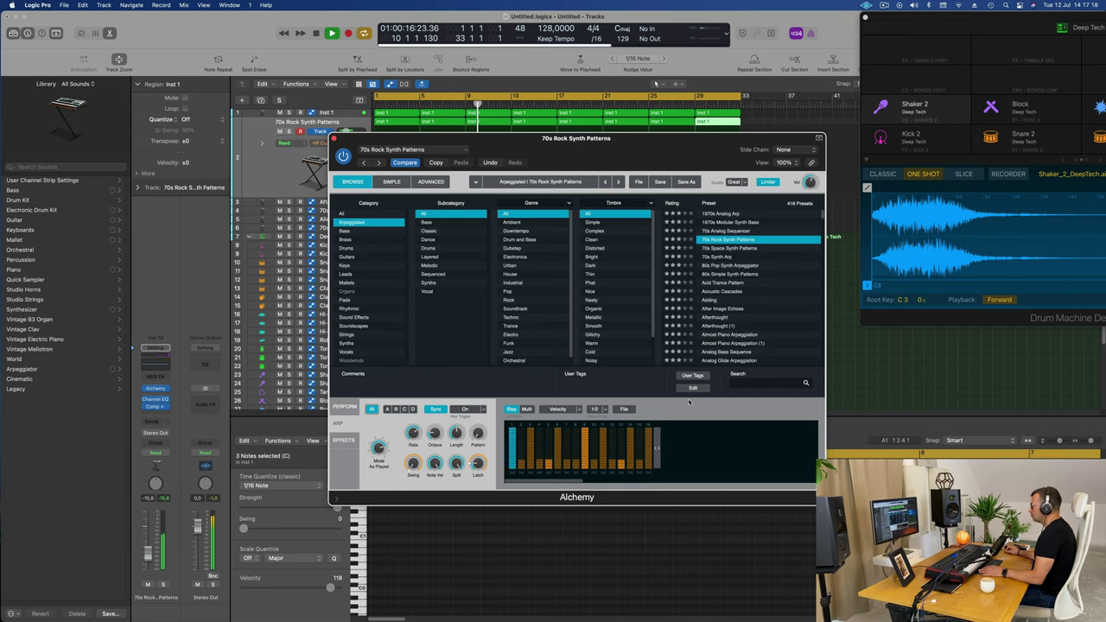
drag(644, 169, 825, 160)
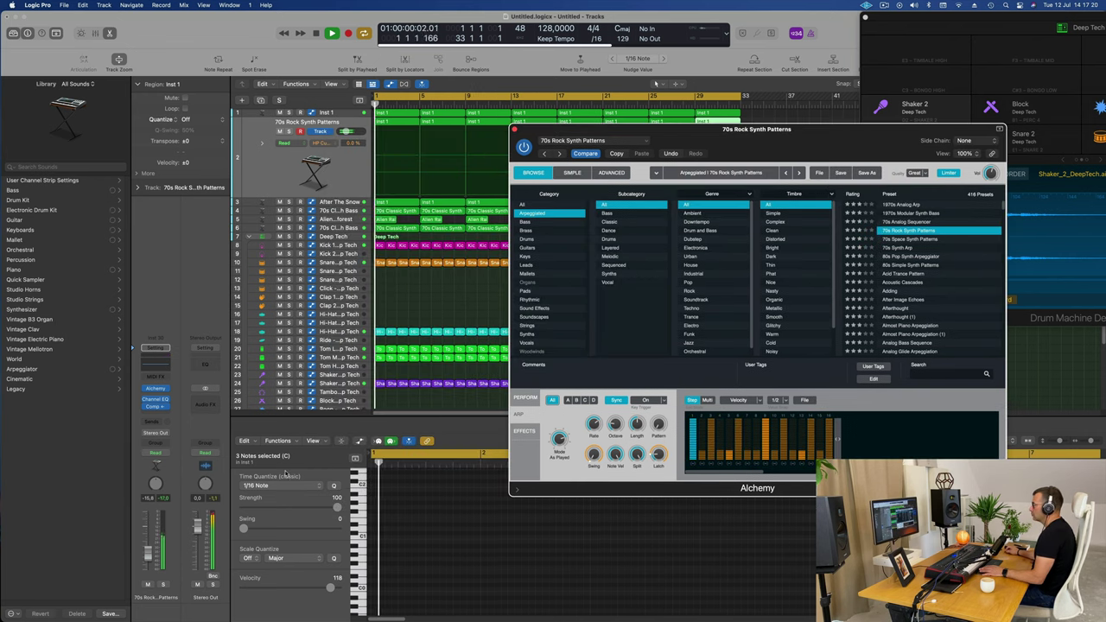
Raise the HP Cutoff in Alchemy's performance controls to about 28% and restart playback from the beginning.
click(526, 398)
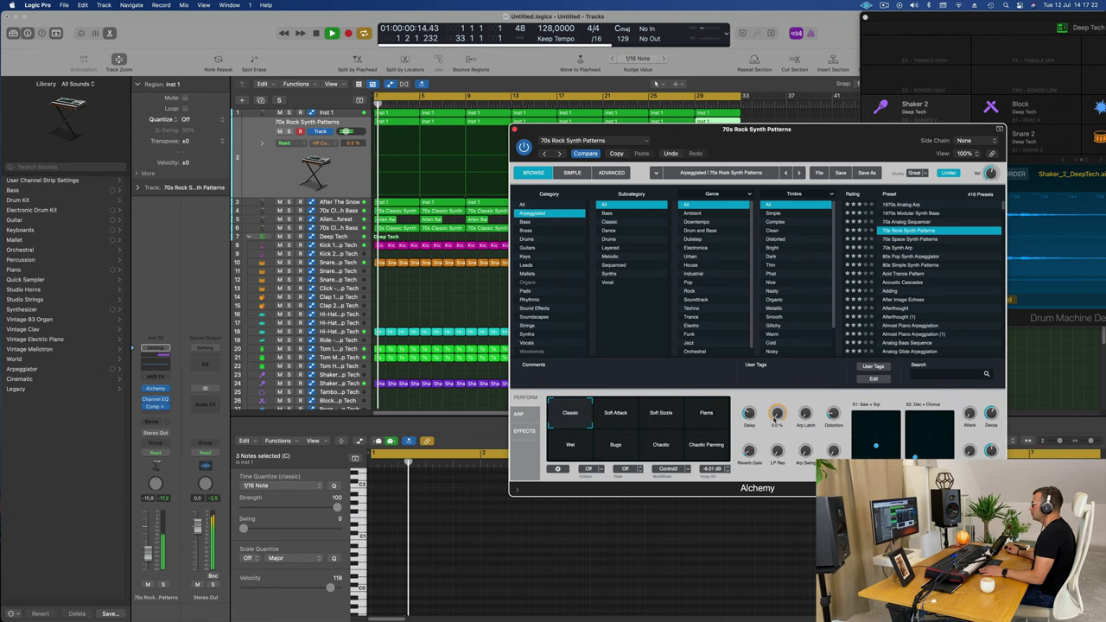
mouse_move(778, 414)
mouse_down()
mouse_move(775, 364)
mouse_move(775, 399)
mouse_up()
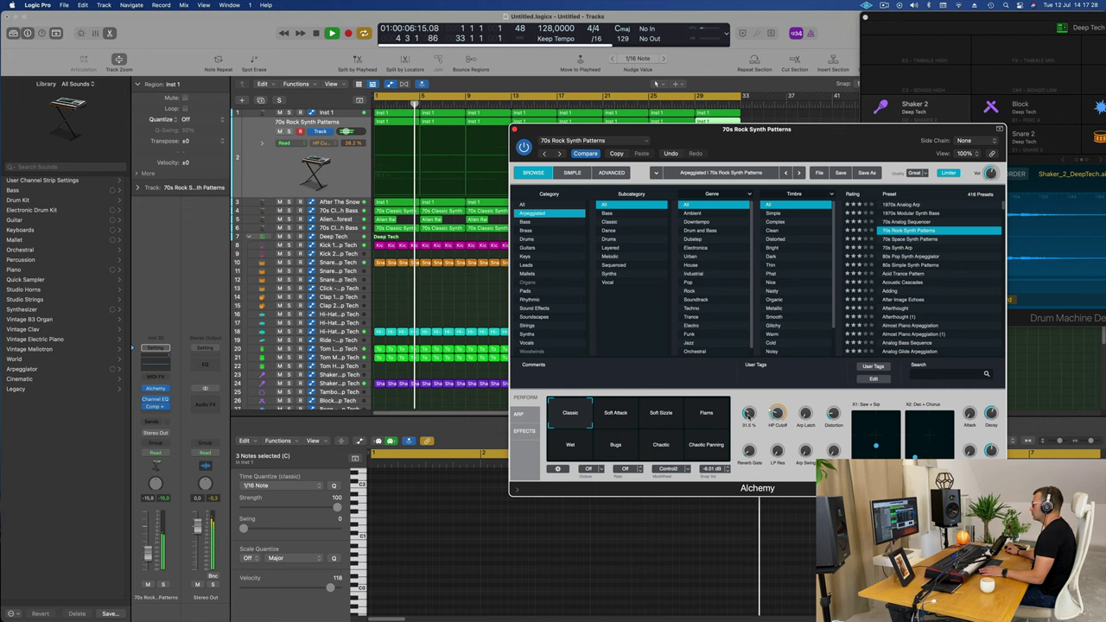
key(Return)
key(space)
Transpose the notes of all eight 70s Rock Synth Patterns regions down one octave and play them back.
click(447, 233)
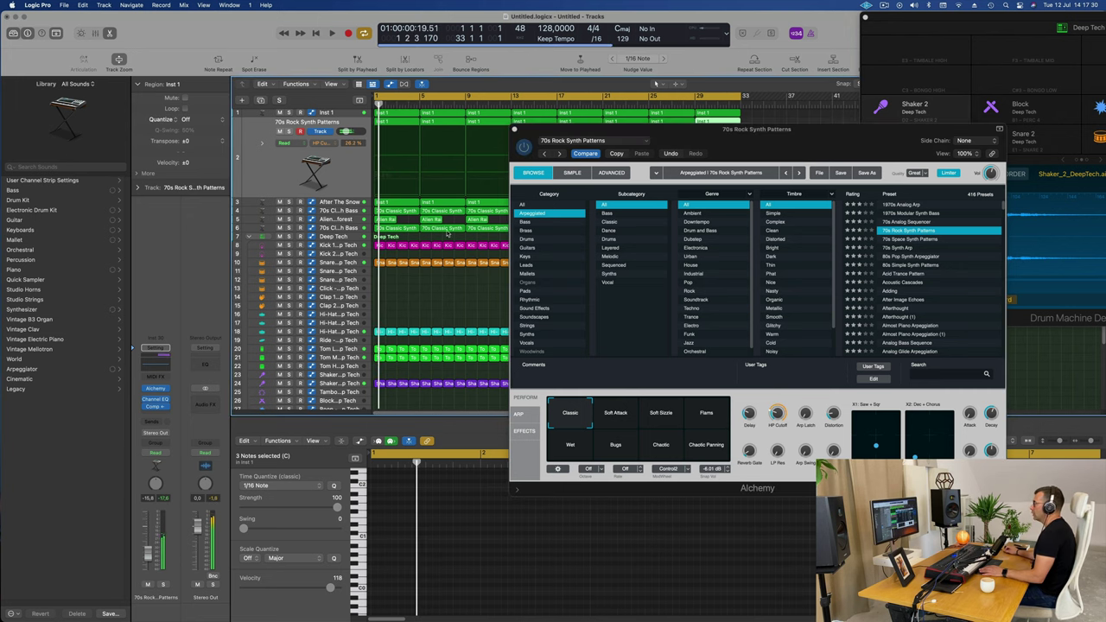
drag(650, 129, 950, 138)
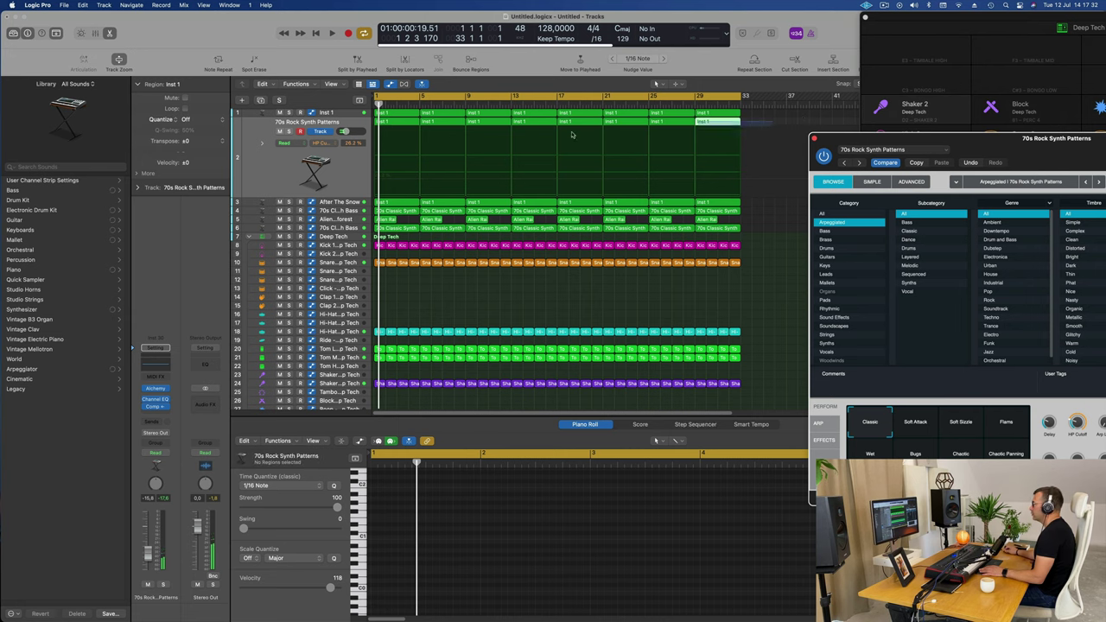
drag(572, 135, 377, 141)
key(e)
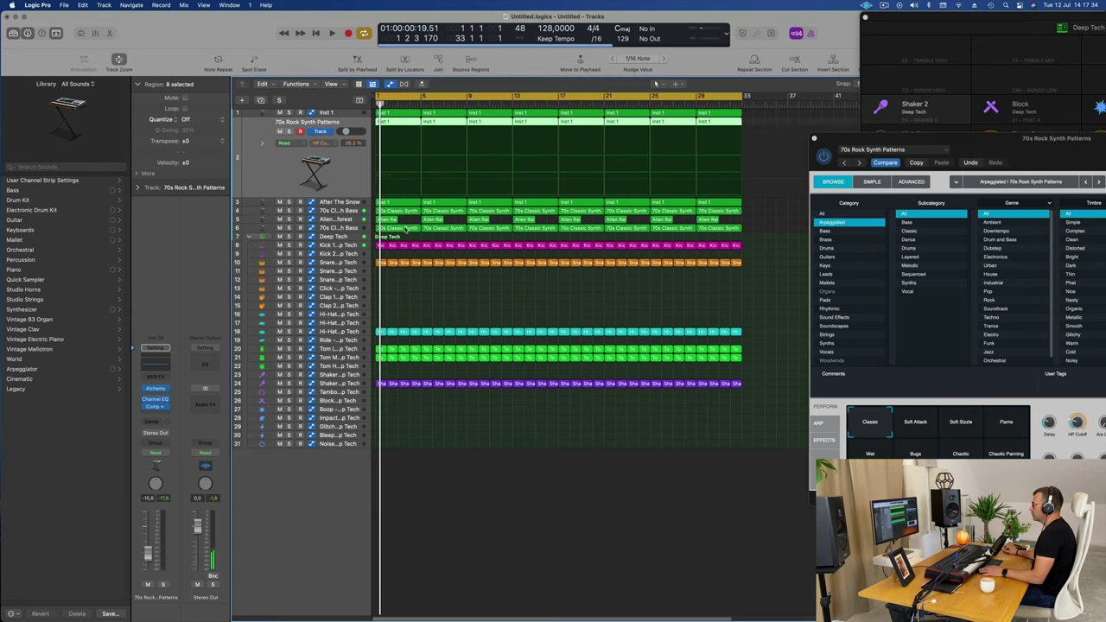
double_click(402, 129)
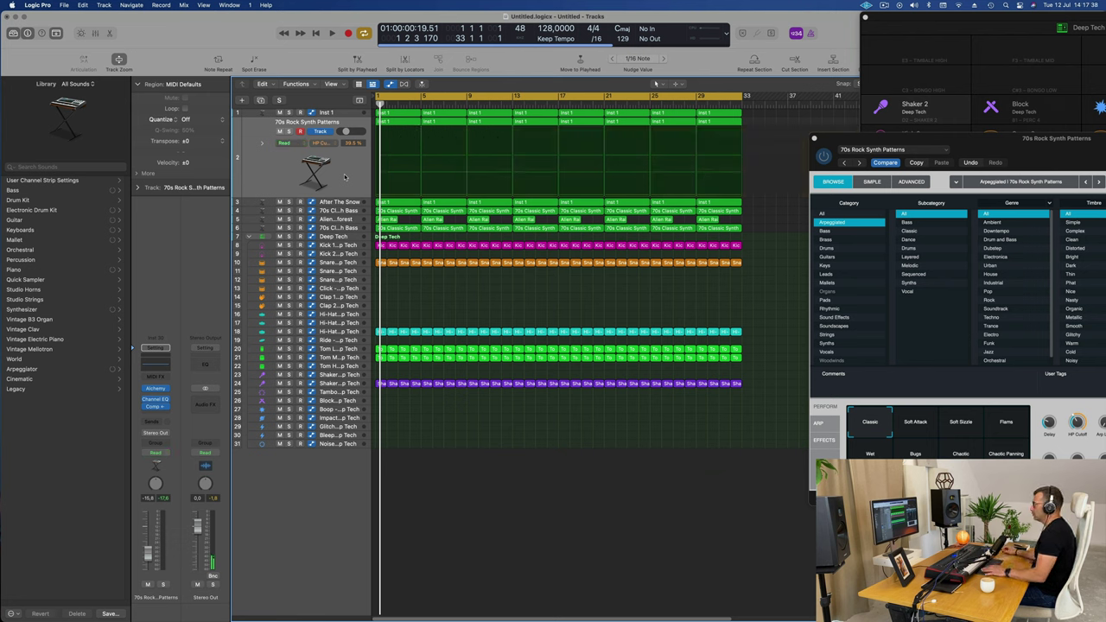
click(277, 180)
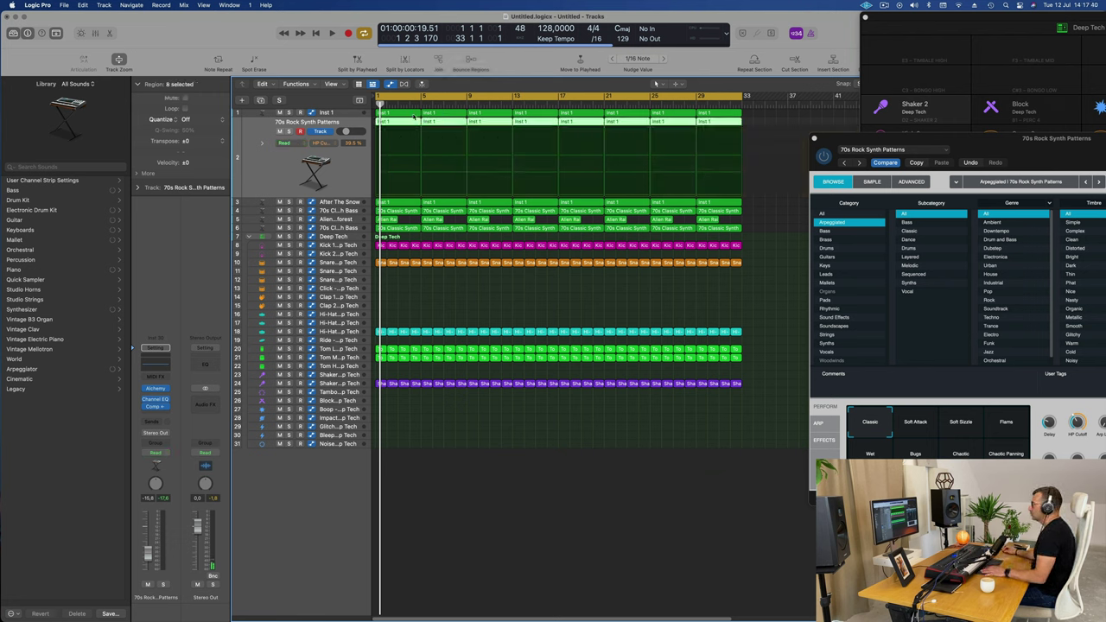
key(e)
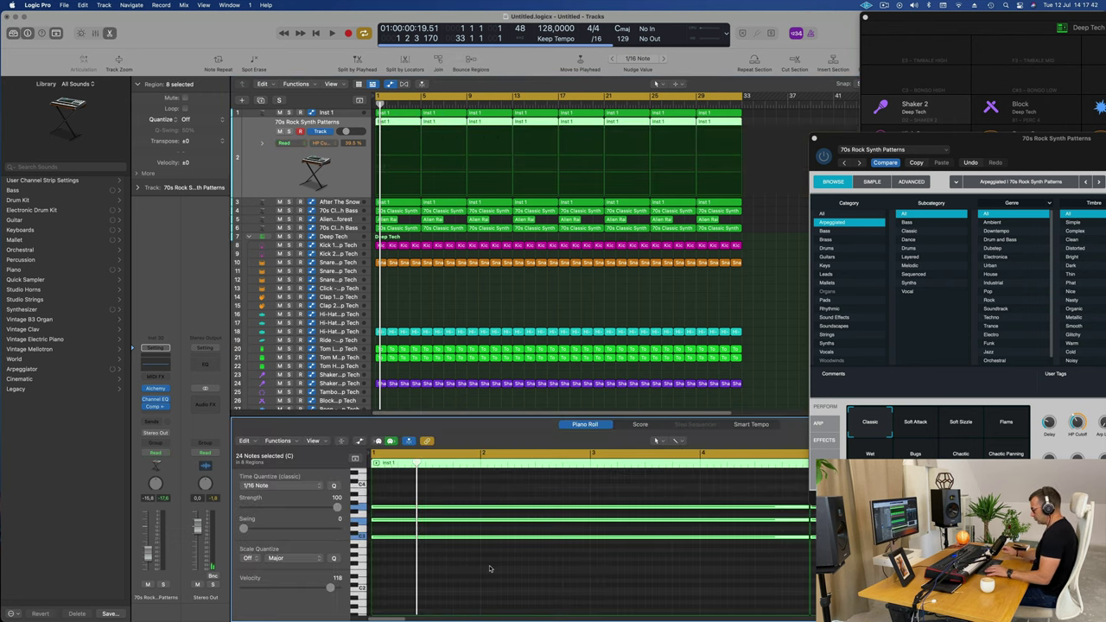
key(space)
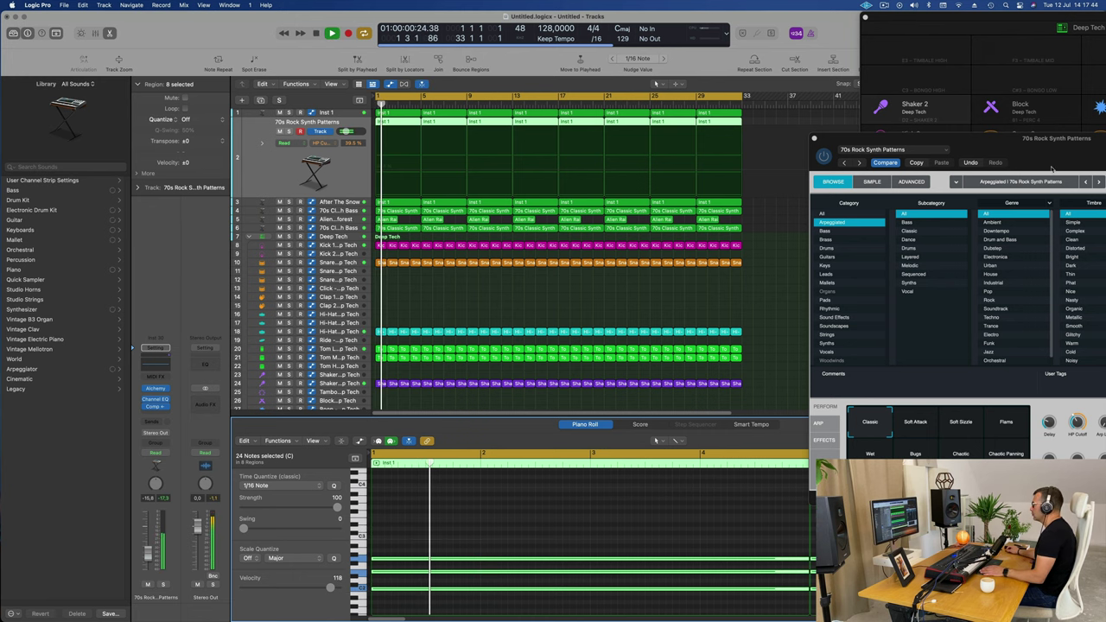
Set the 70s Rock Synth Patterns track volume to -16.0 dB during playback and clear the Alchemy window from the arrangement.
drag(1063, 148, 795, 141)
key(space)
drag(148, 555, 149, 561)
key(space)
key(space)
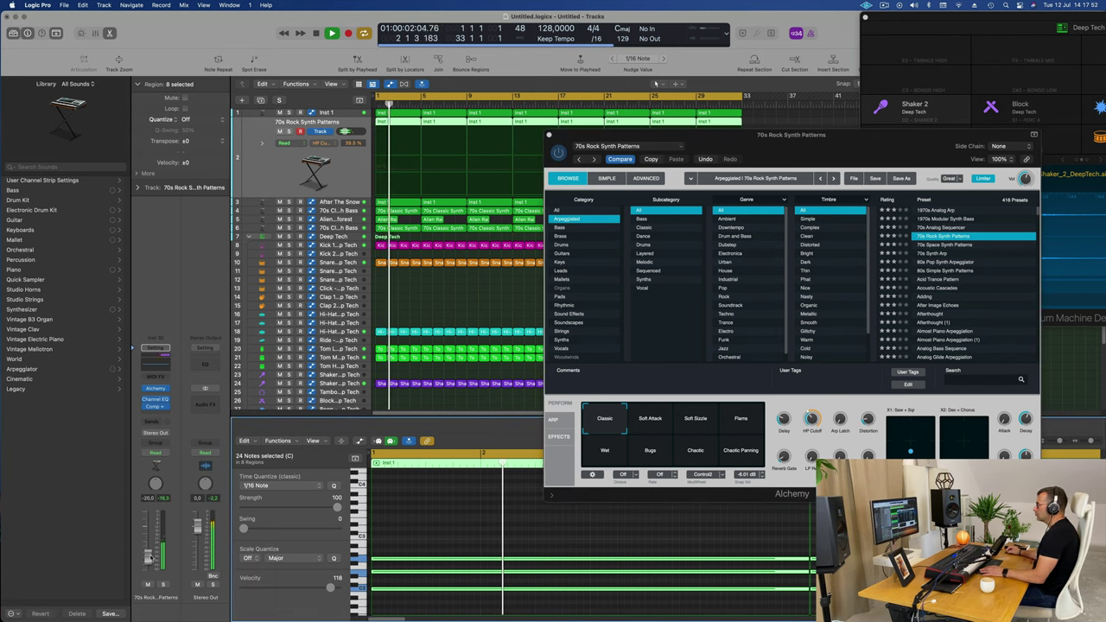
drag(149, 560, 148, 556)
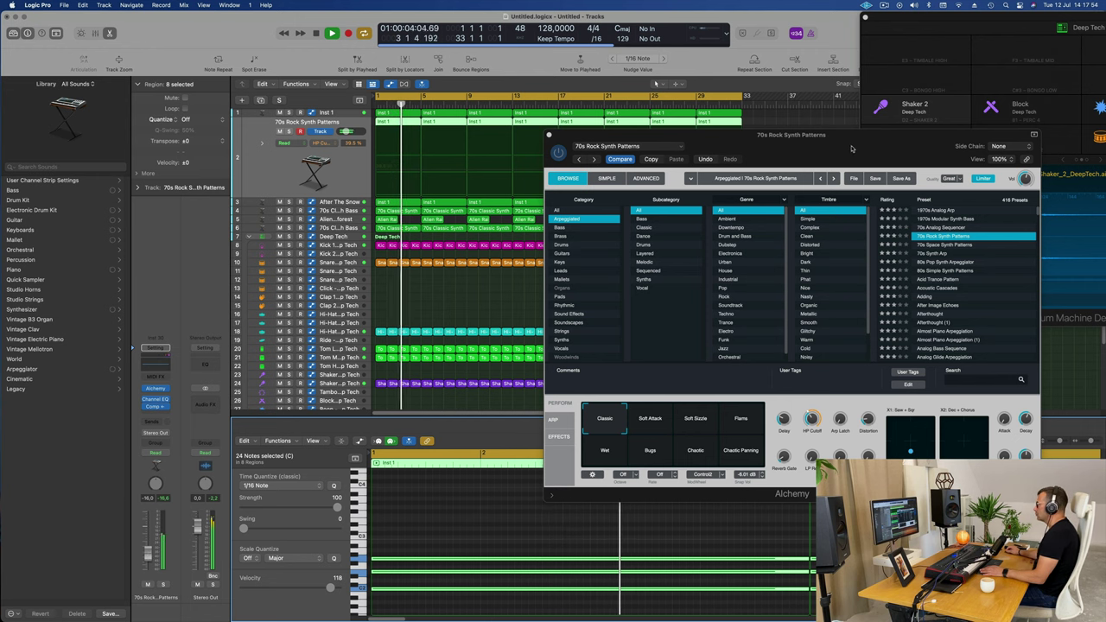
drag(850, 151, 653, 204)
click(354, 188)
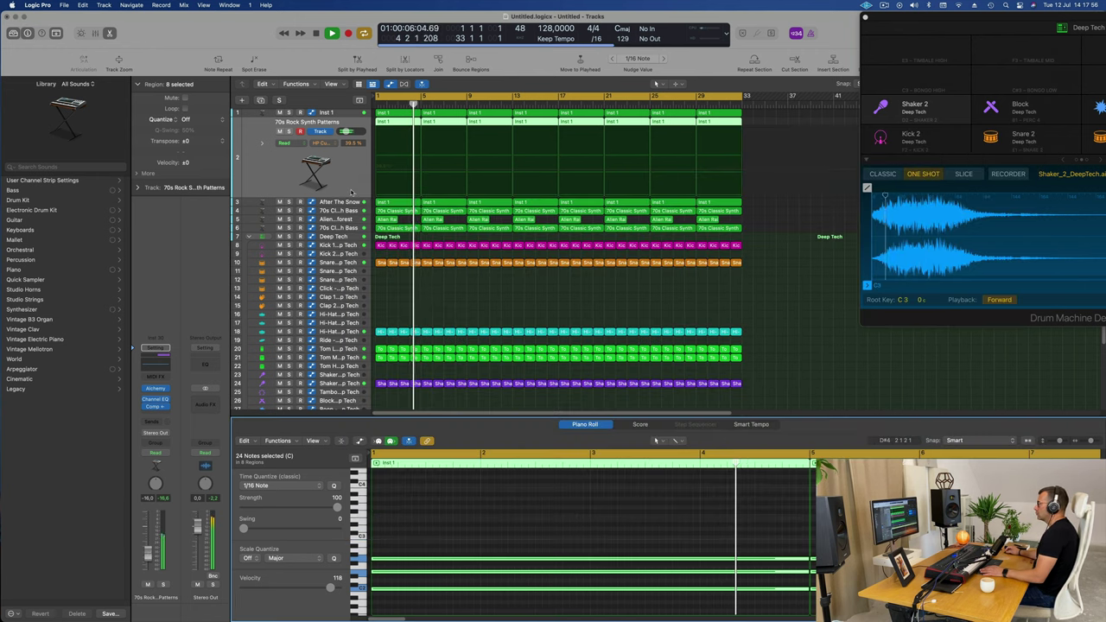
Transpose the note in the bar 5 region of the Inst 1 track up four semitones and play the arrangement.
click(326, 115)
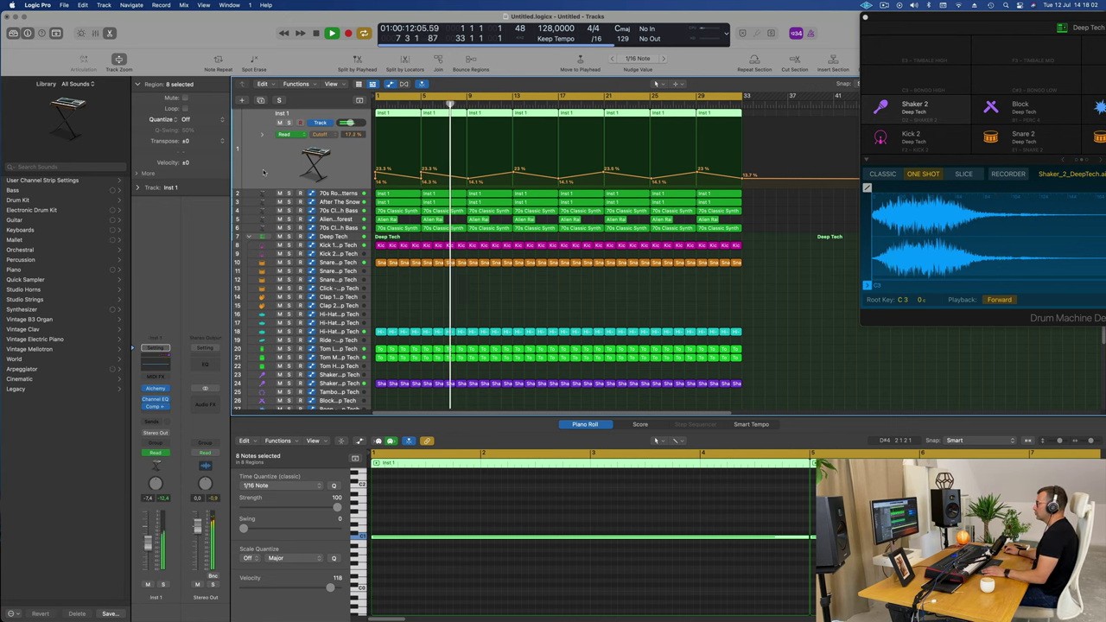
drag(264, 172, 265, 176)
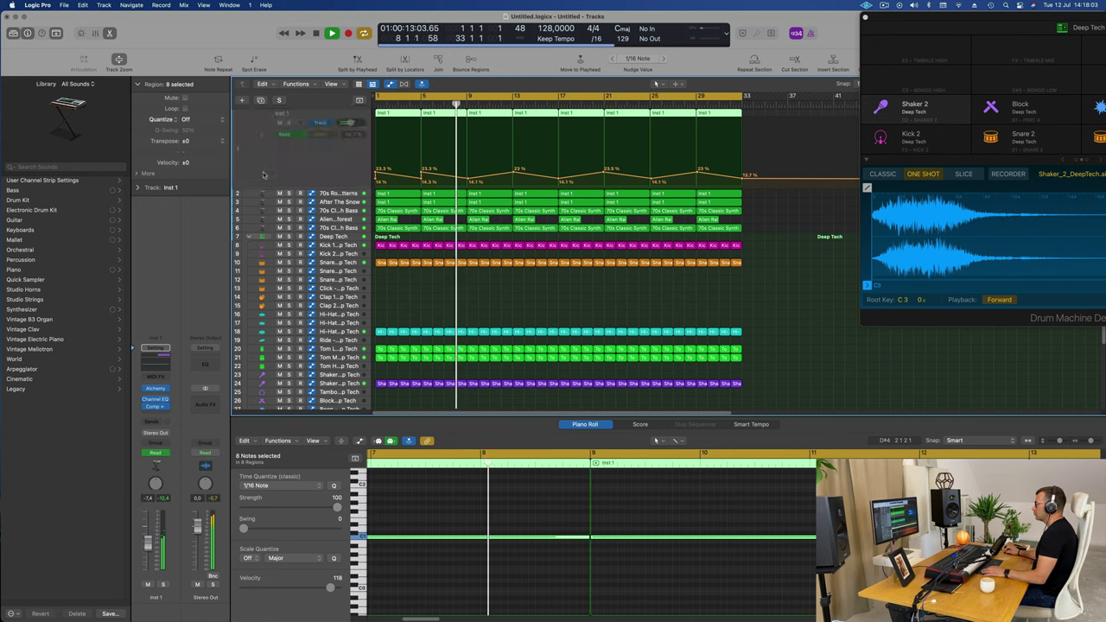
click(437, 119)
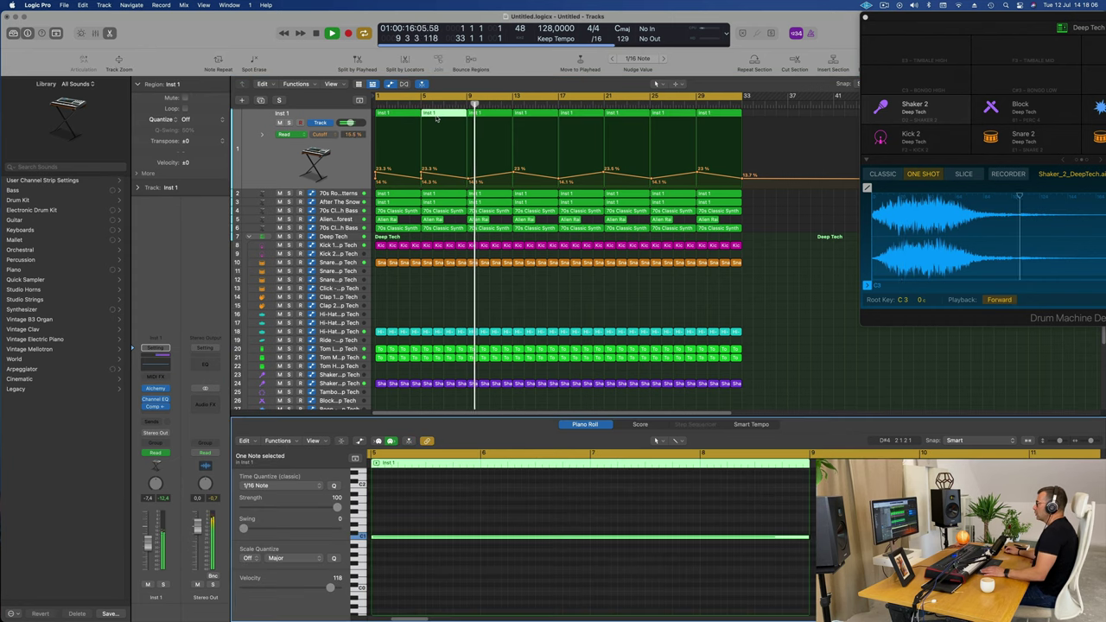
double_click(439, 113)
scroll(440, 113, right, 1)
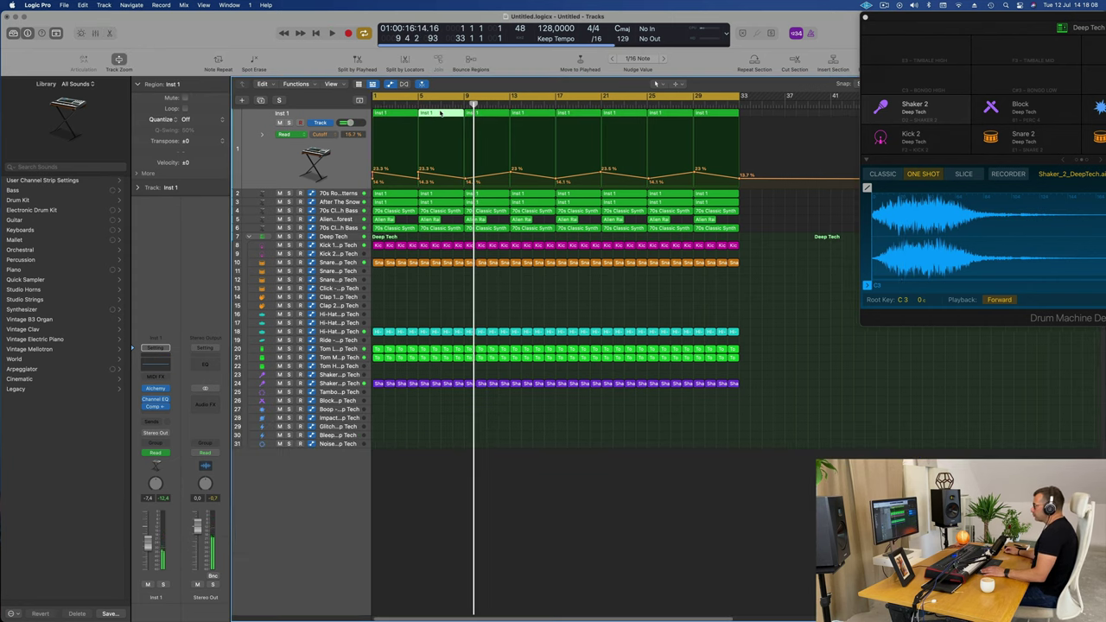
double_click(440, 113)
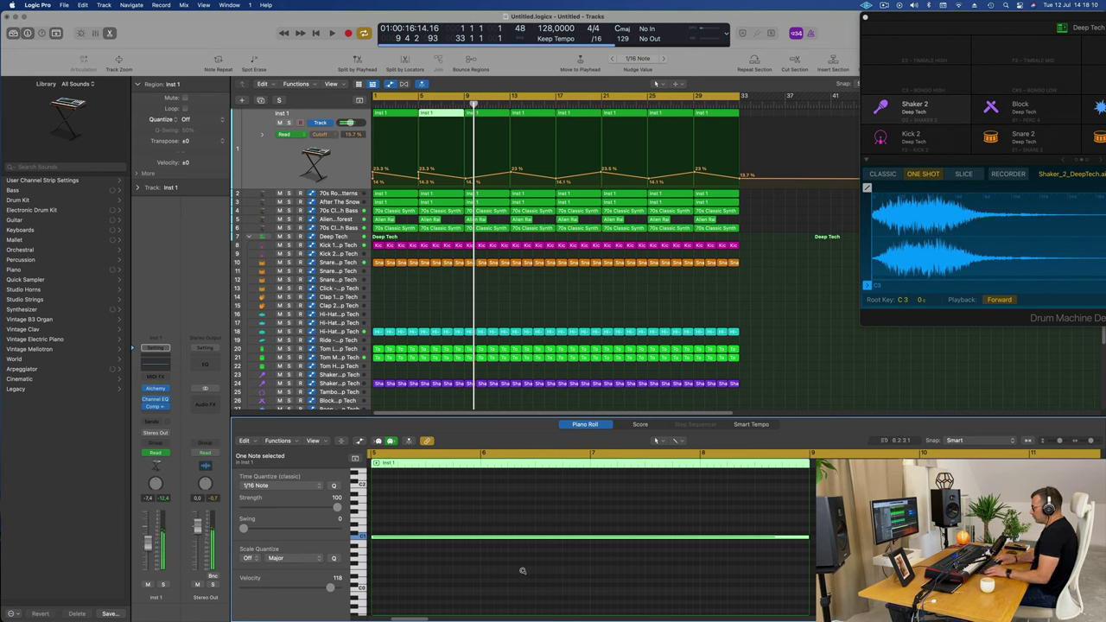
key(alt+Up)
key(alt+Up)
key(alt+Up)
key(alt+Up)
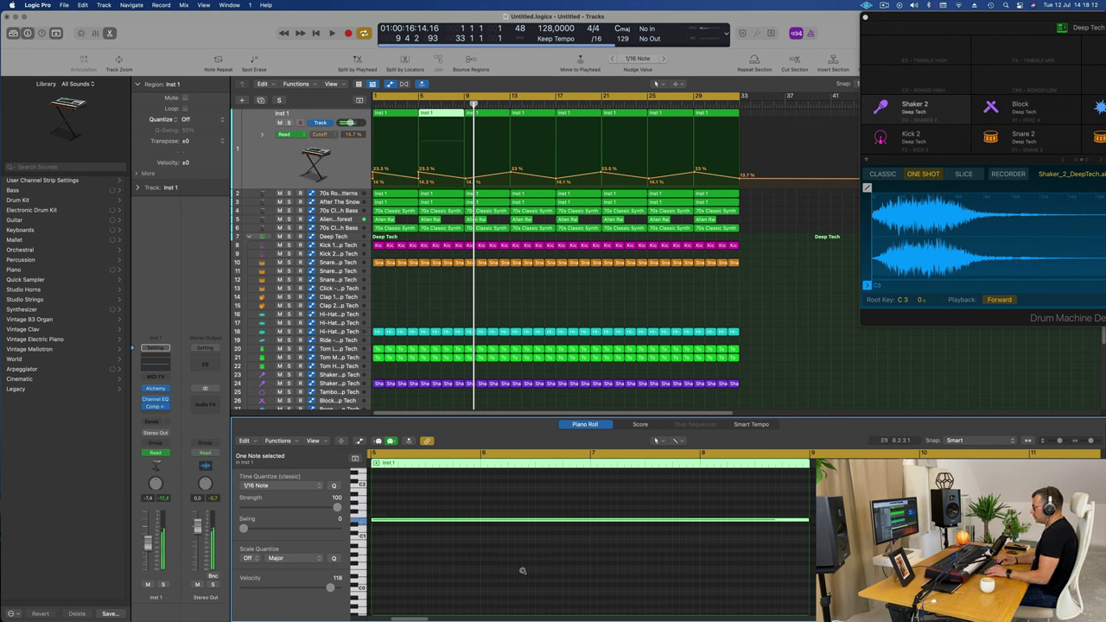
key(space)
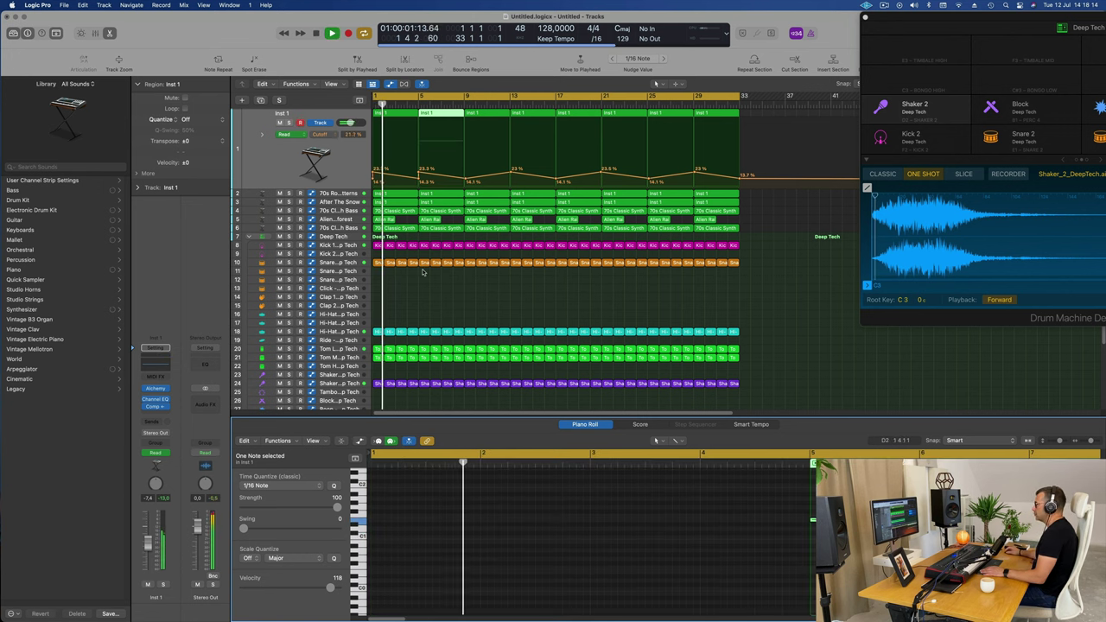
Transpose the note in the bar 5 region of the After The Snow track up four semitones.
click(340, 175)
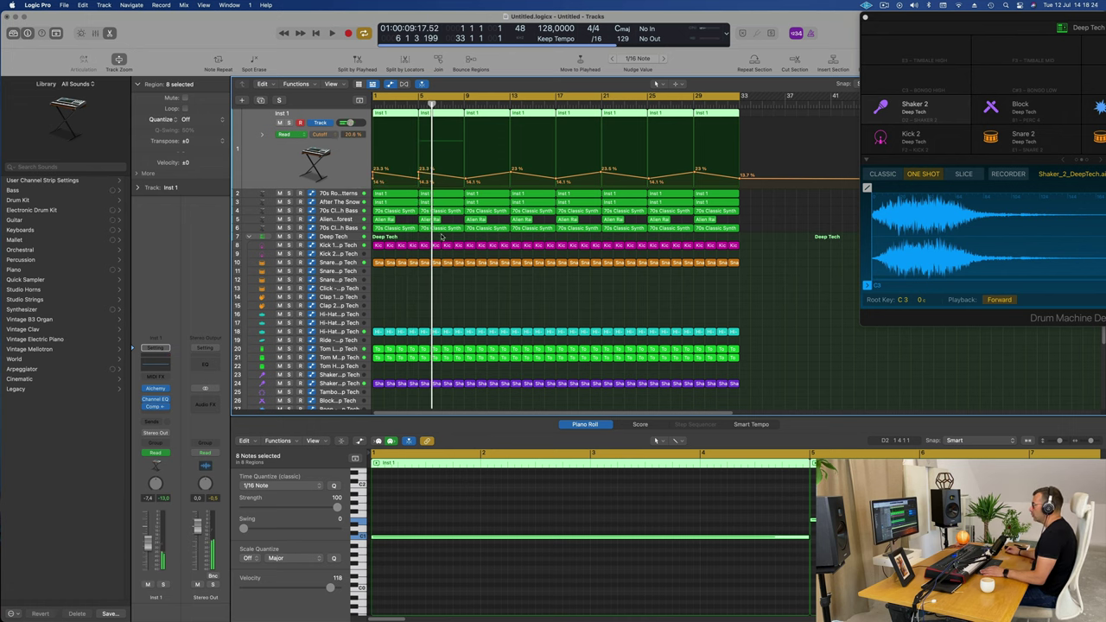
drag(442, 236, 446, 138)
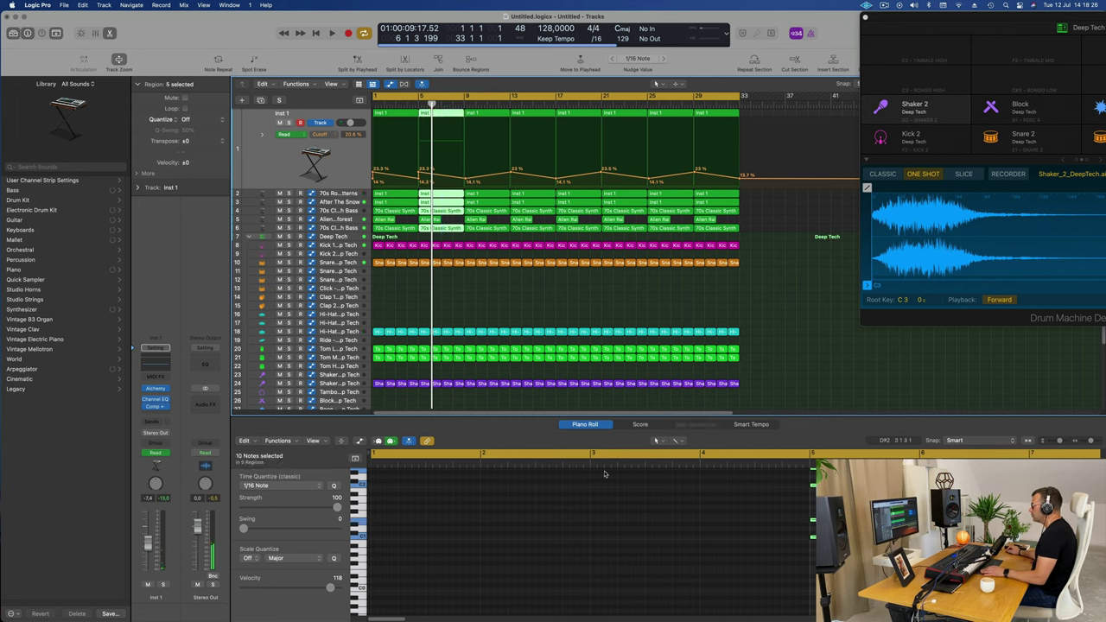
click(442, 196)
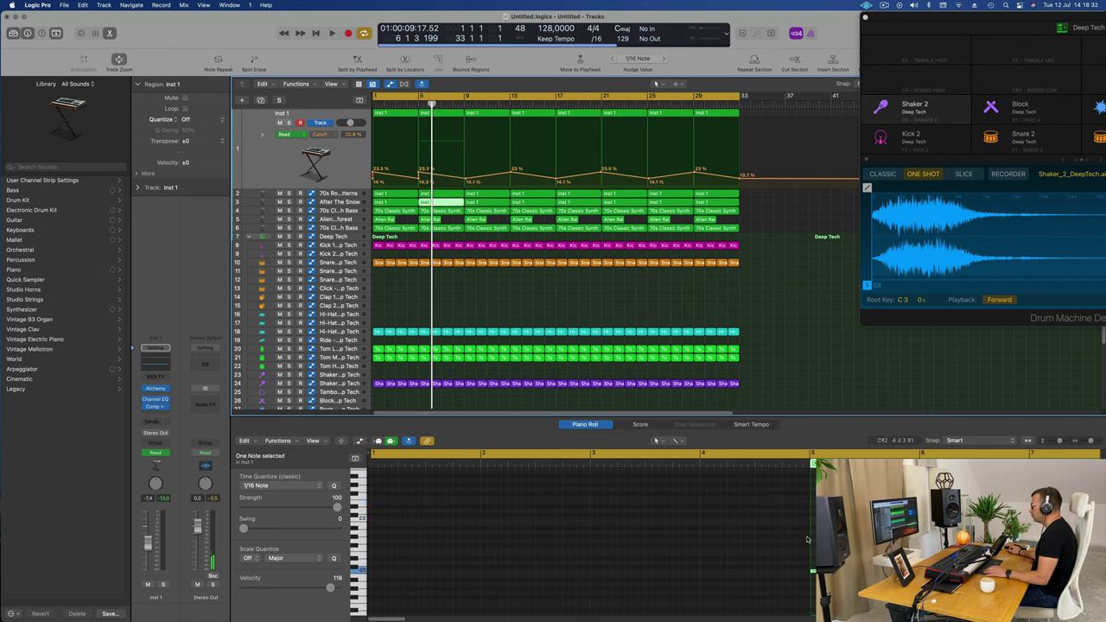
click(854, 536)
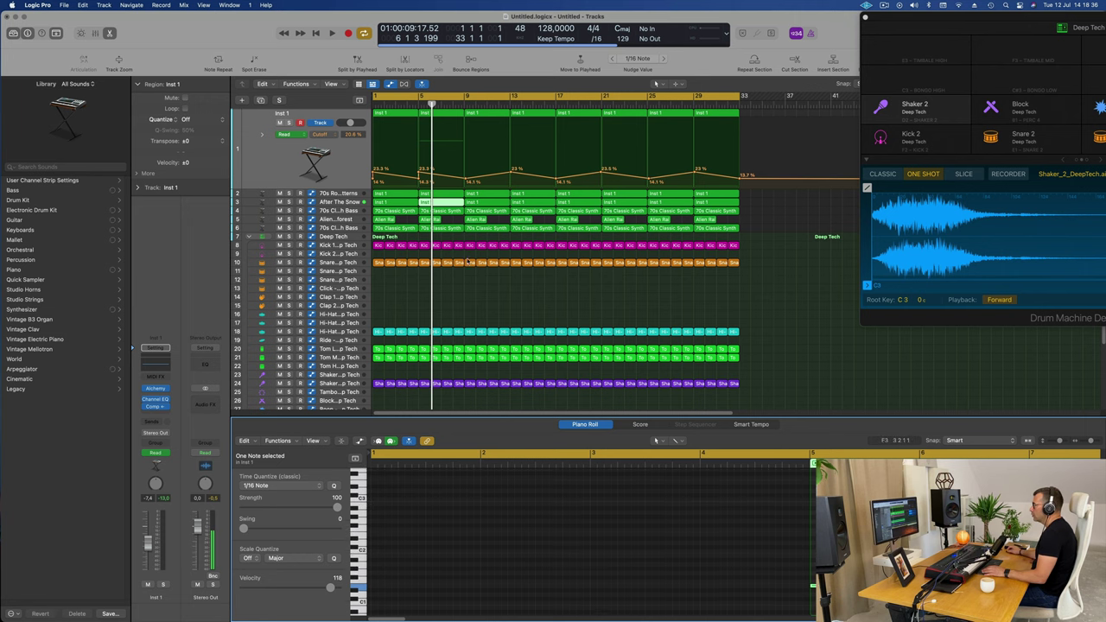
Transpose upward the notes in the bar 5 regions of both 70s Classic Synth Bass tracks and the Alien forest track.
click(443, 212)
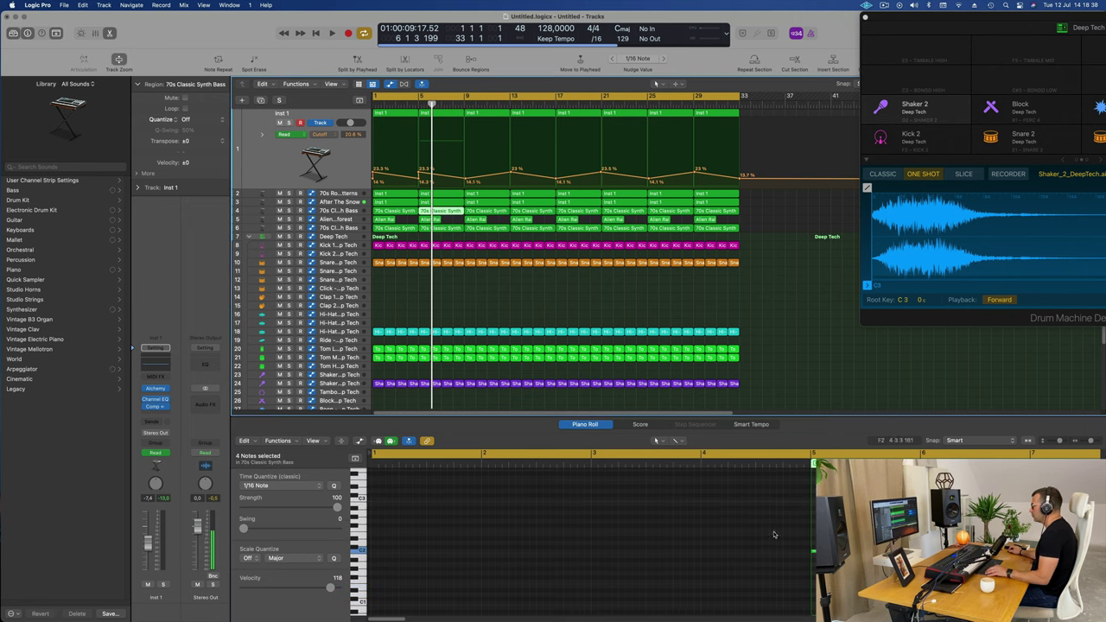
scroll(774, 534, down, 3)
drag(646, 527, 1104, 603)
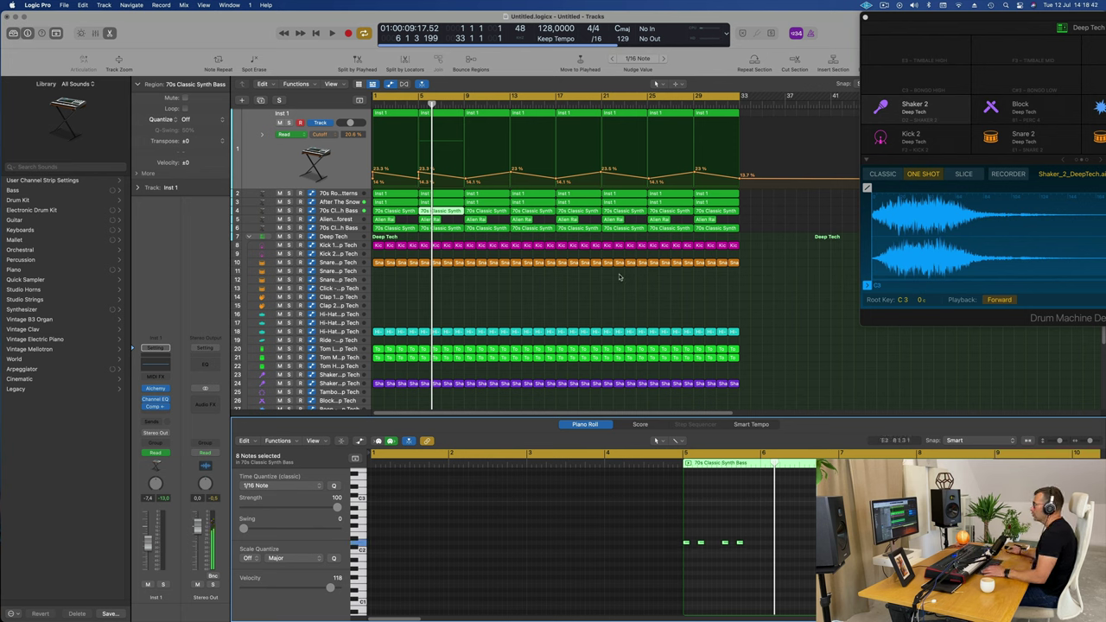
click(430, 220)
drag(633, 501, 851, 553)
click(447, 228)
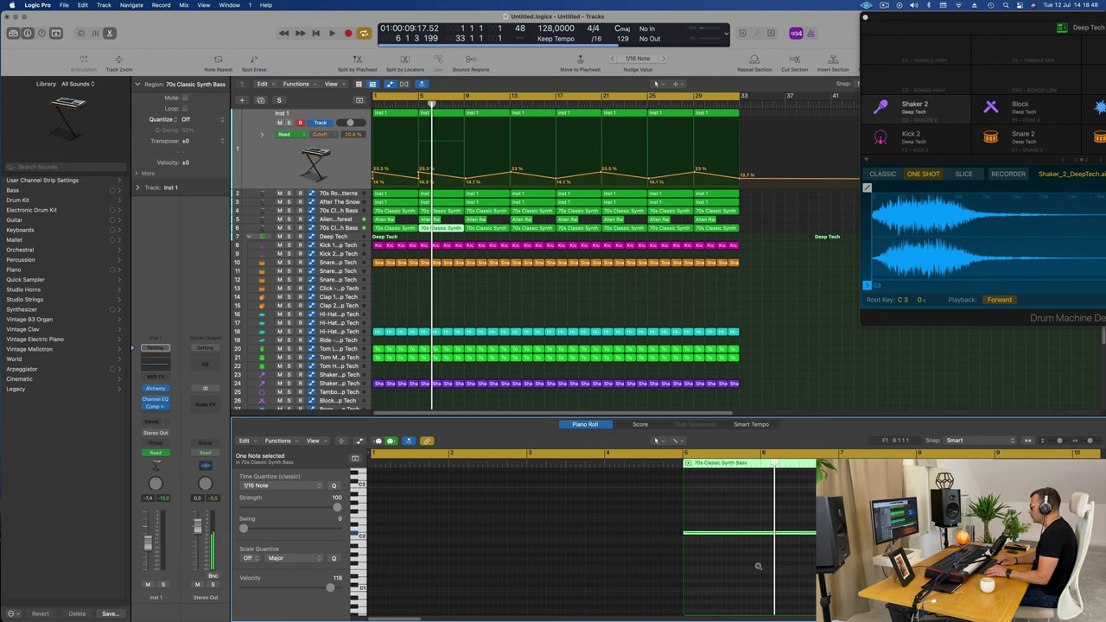
Play the arrangement from the beginning to check the transition into the transposed bar 5 section.
key(Return)
key(space)
click(476, 287)
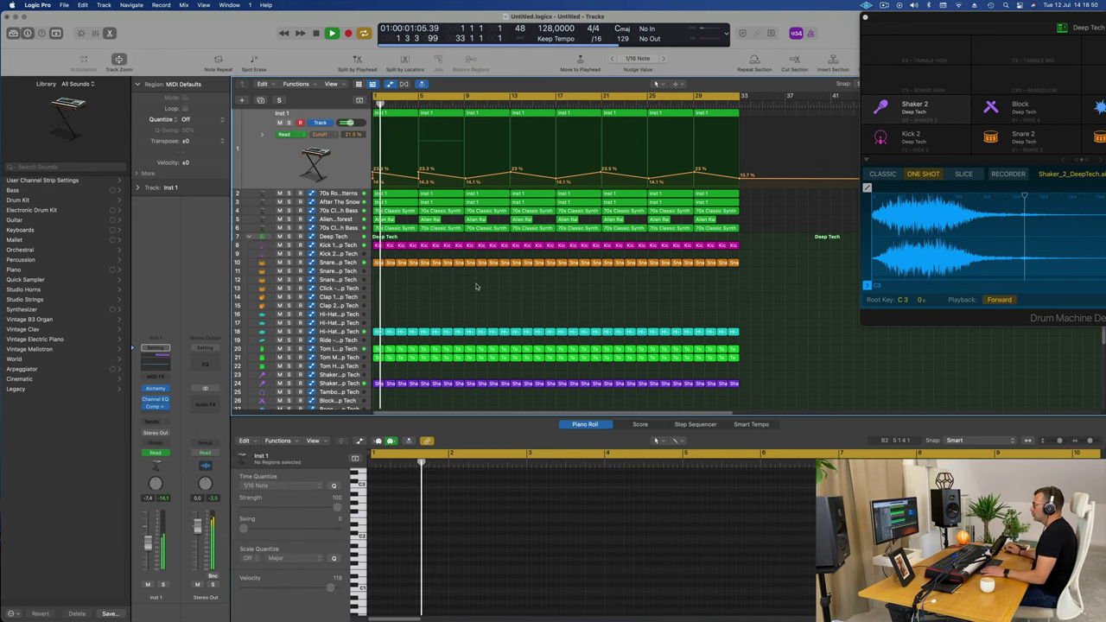
scroll(464, 302, up, 3)
scroll(507, 301, down, 2)
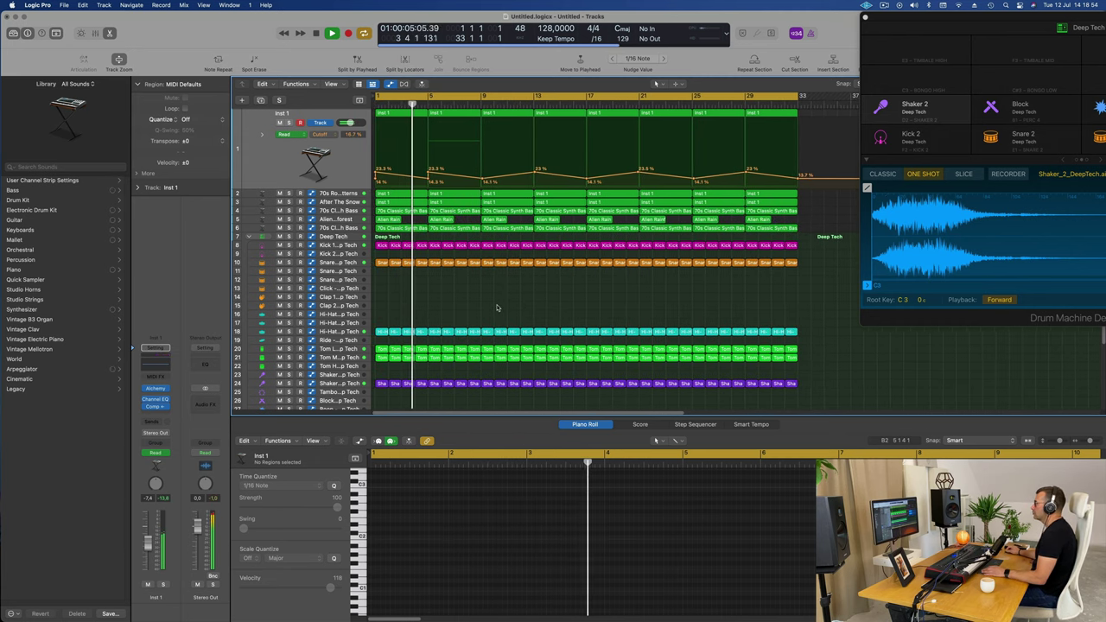
scroll(492, 313, down, 1)
scroll(492, 313, up, 2)
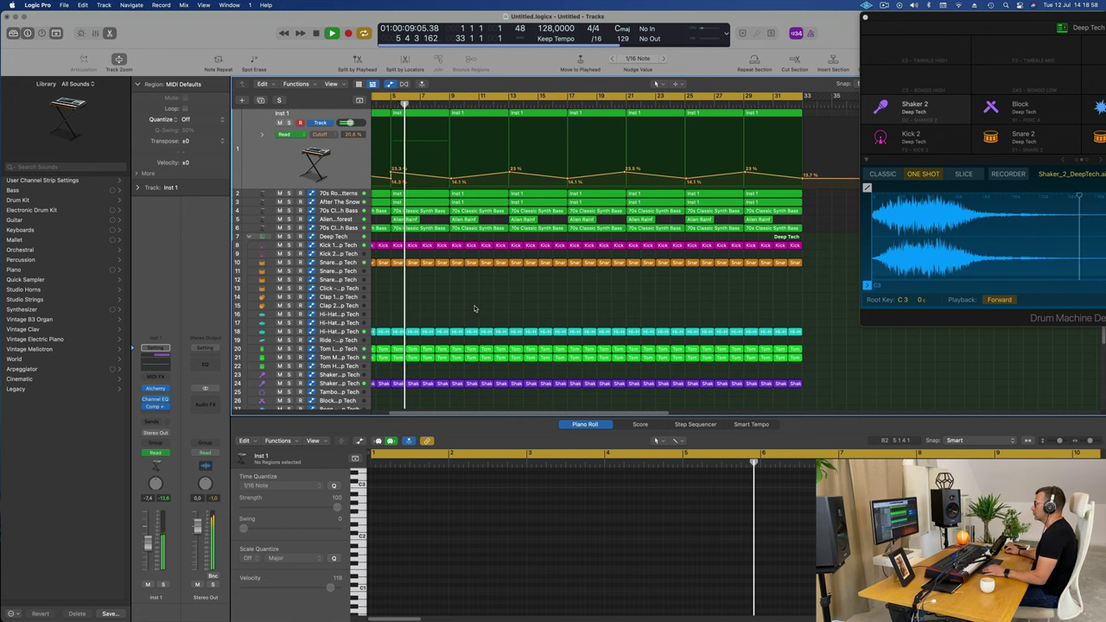
scroll(492, 298, left, 2)
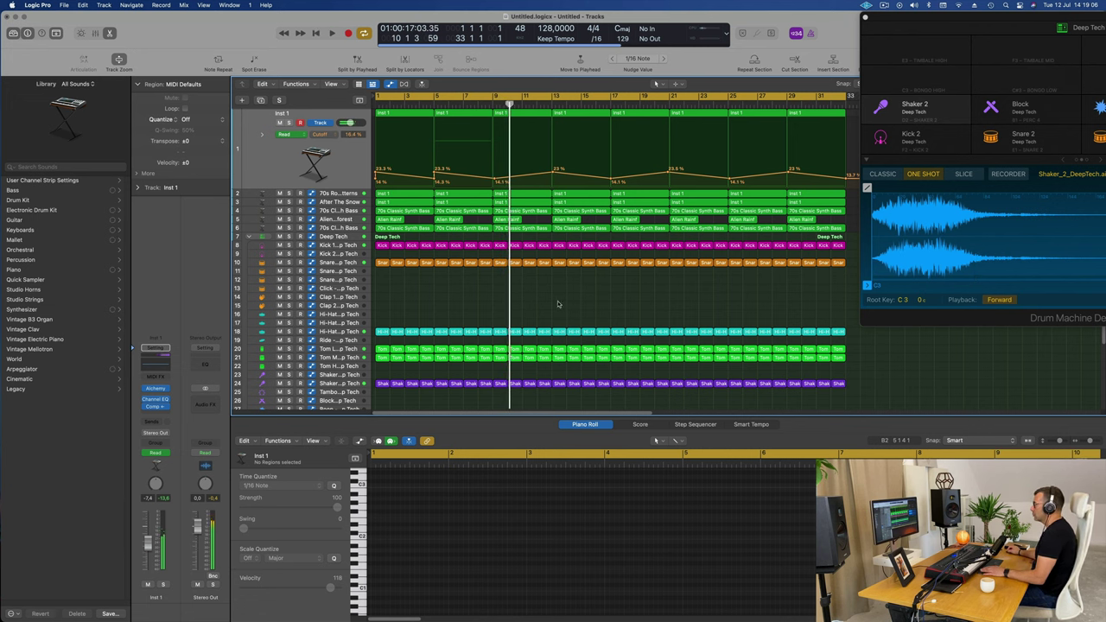
Audition the 70s Classic Synth Bass on track 6 from the start and delete the Alien Rainforest region at bar 5.
key(Return)
click(342, 227)
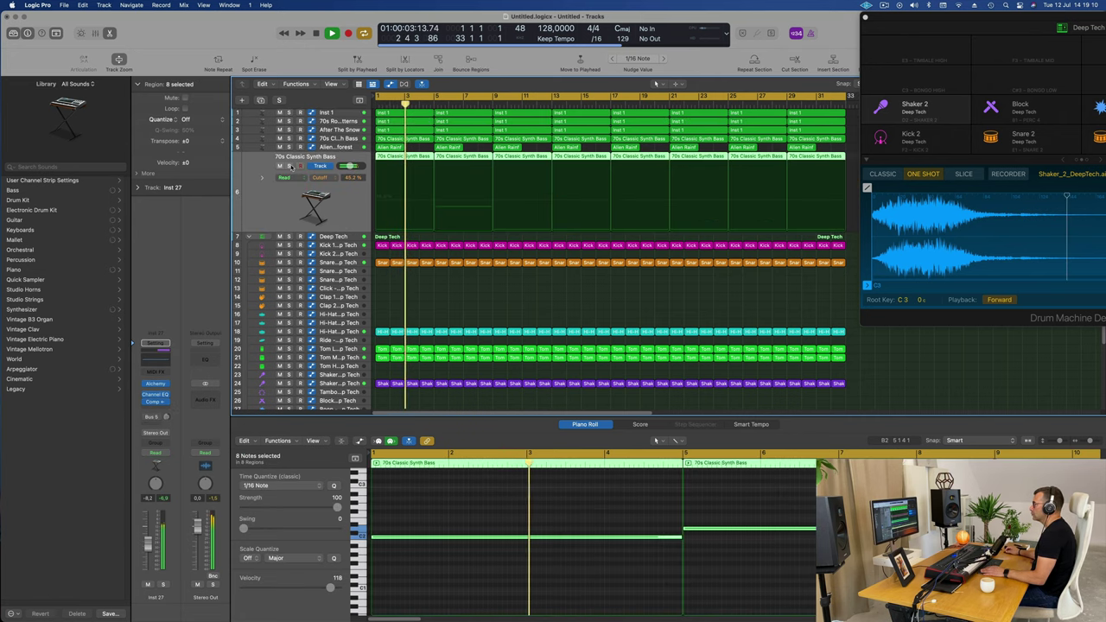
click(289, 166)
click(290, 166)
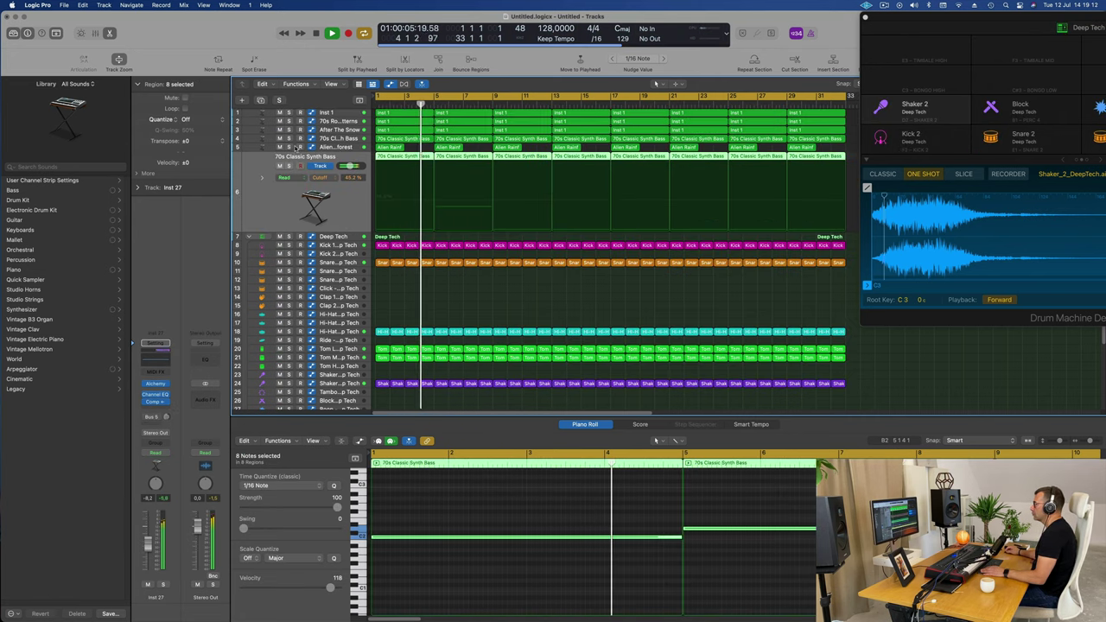
click(450, 149)
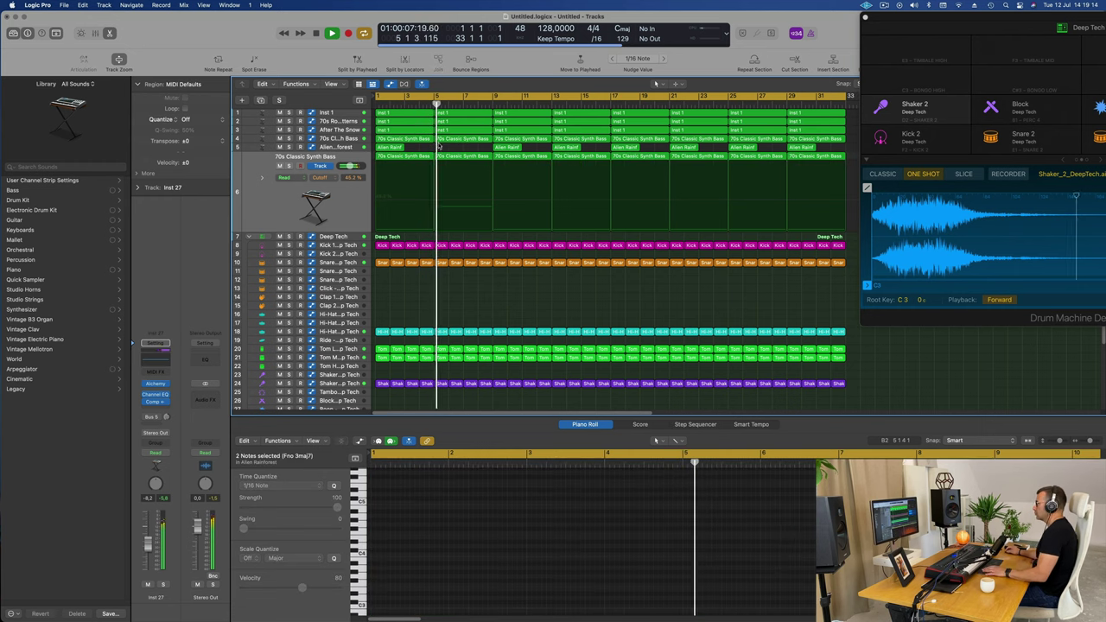
Select all regions in the arrangement and name them by their tracks.
click(339, 138)
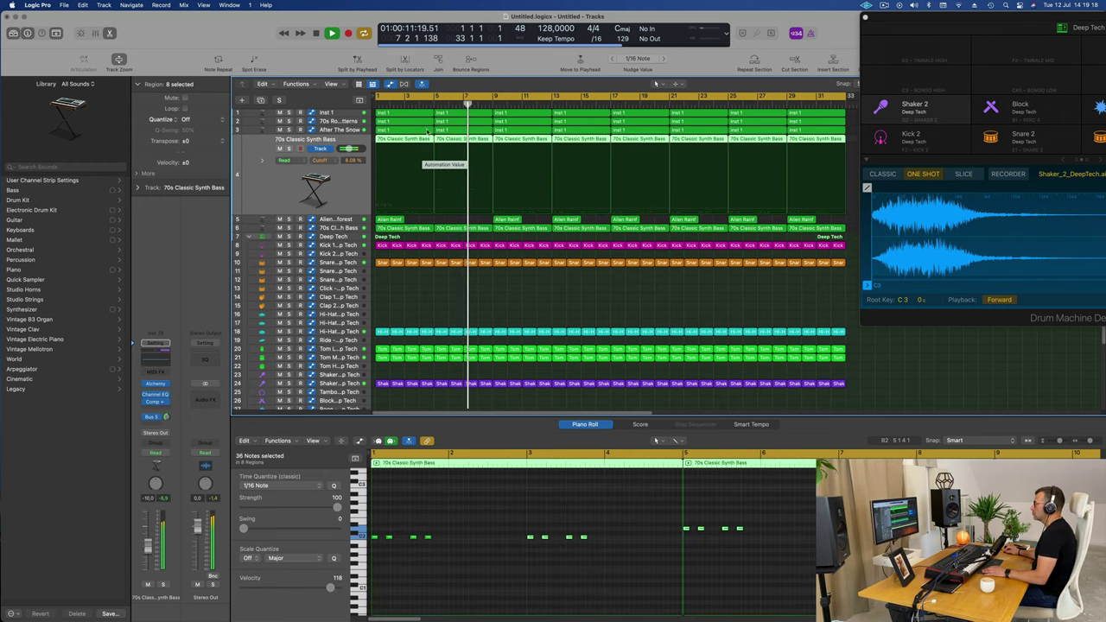
key(super+a)
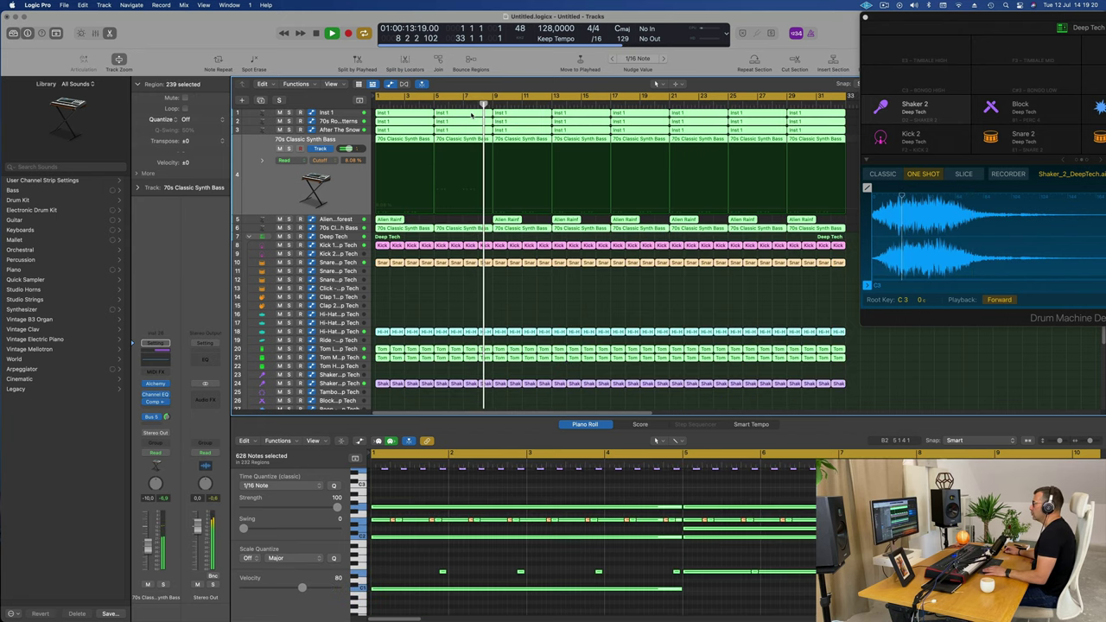
right_click(473, 115)
click(468, 114)
right_click(468, 115)
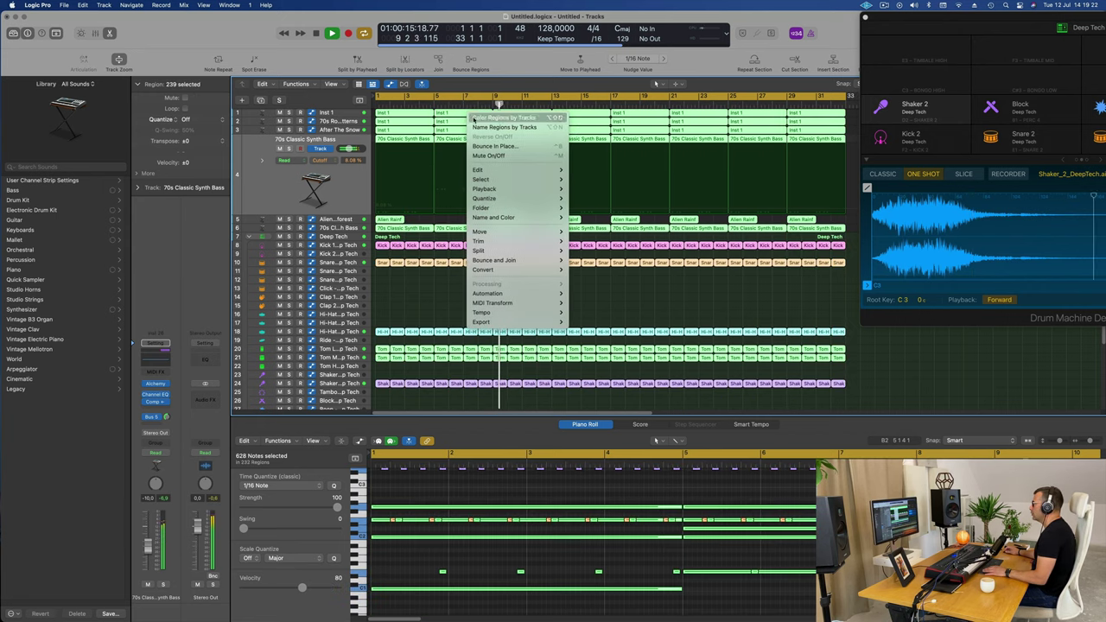
click(472, 127)
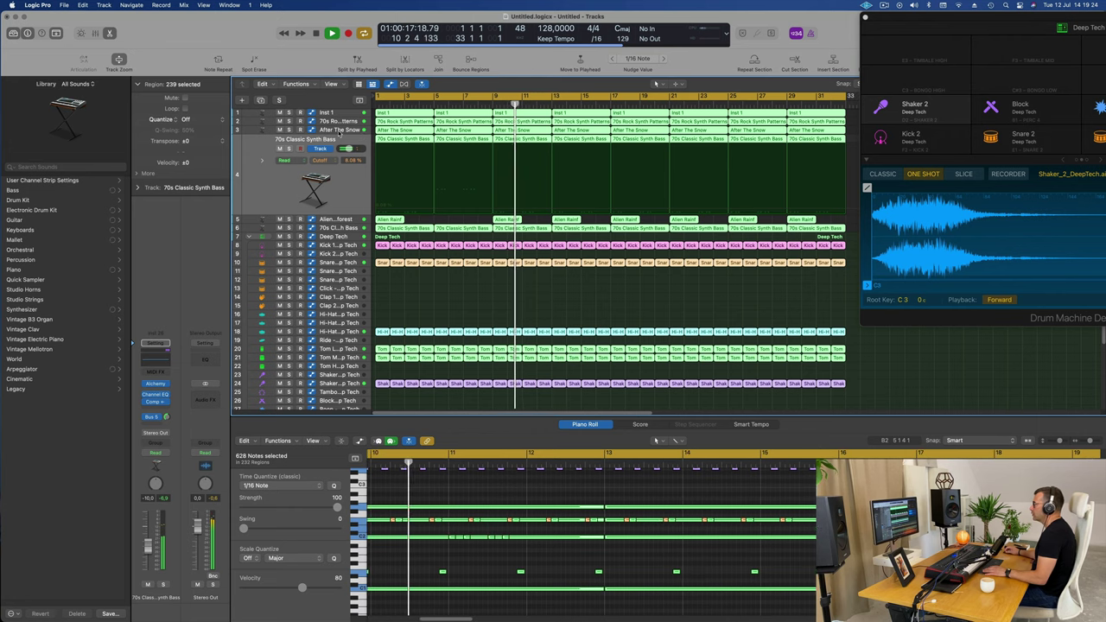
Play from the beginning and briefly solo the After The Snow track to identify its sound.
click(341, 130)
key(Return)
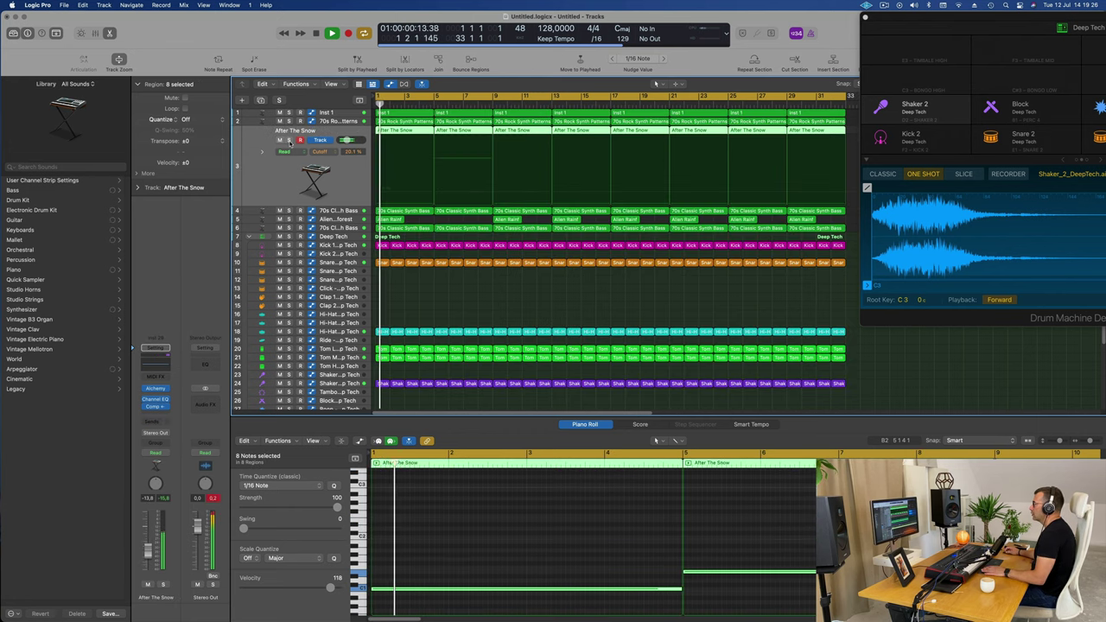
click(289, 140)
click(289, 140)
Check the 70s Rock Synth Patterns track in solo and move it above Inst 1 to the first track position.
click(289, 121)
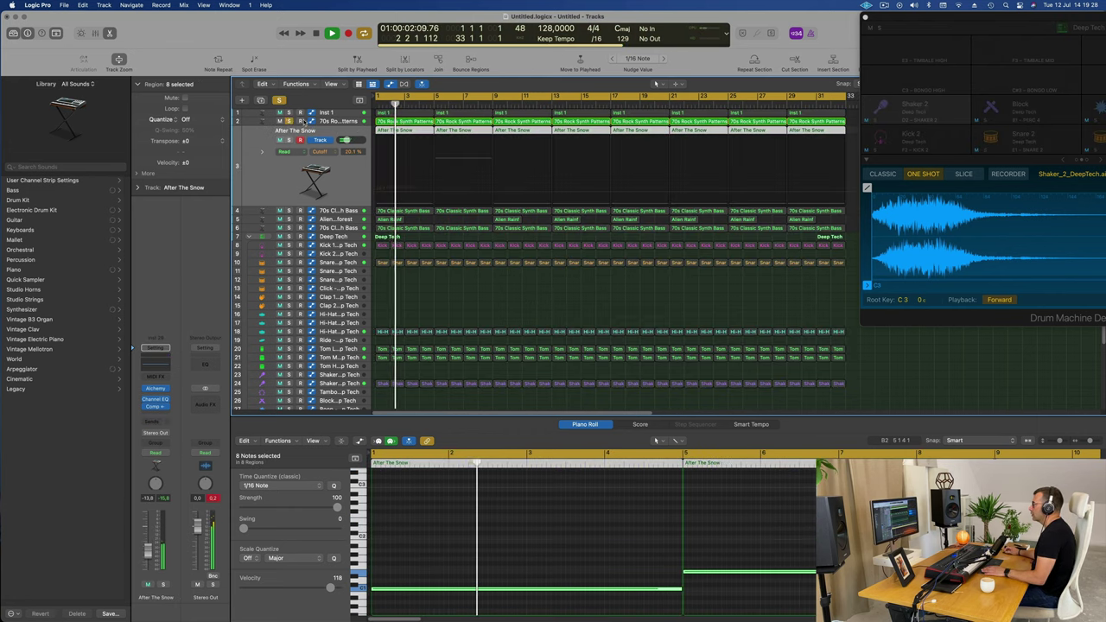
click(289, 121)
click(342, 122)
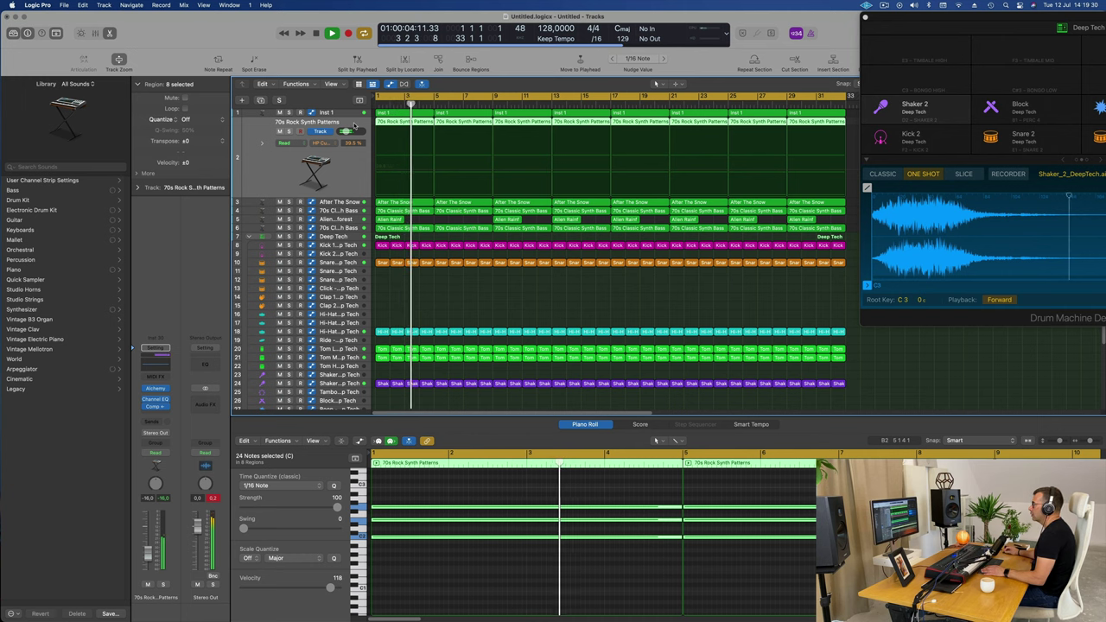
drag(354, 126, 351, 109)
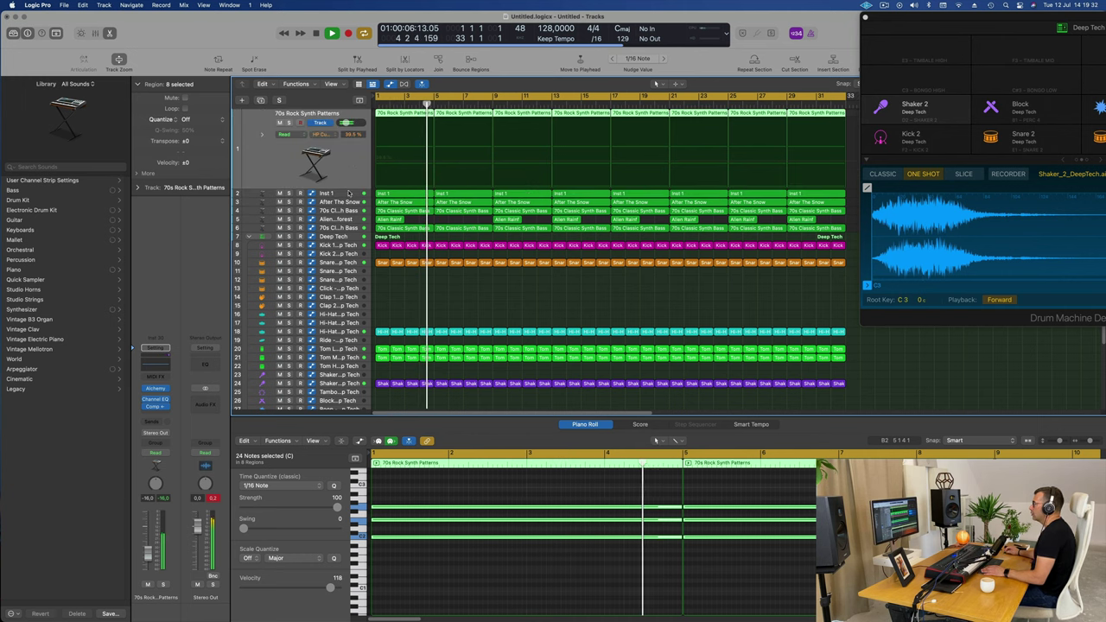
Replace the synth regions at bar 9 with copies of the synth regions from bar 5.
key(Down)
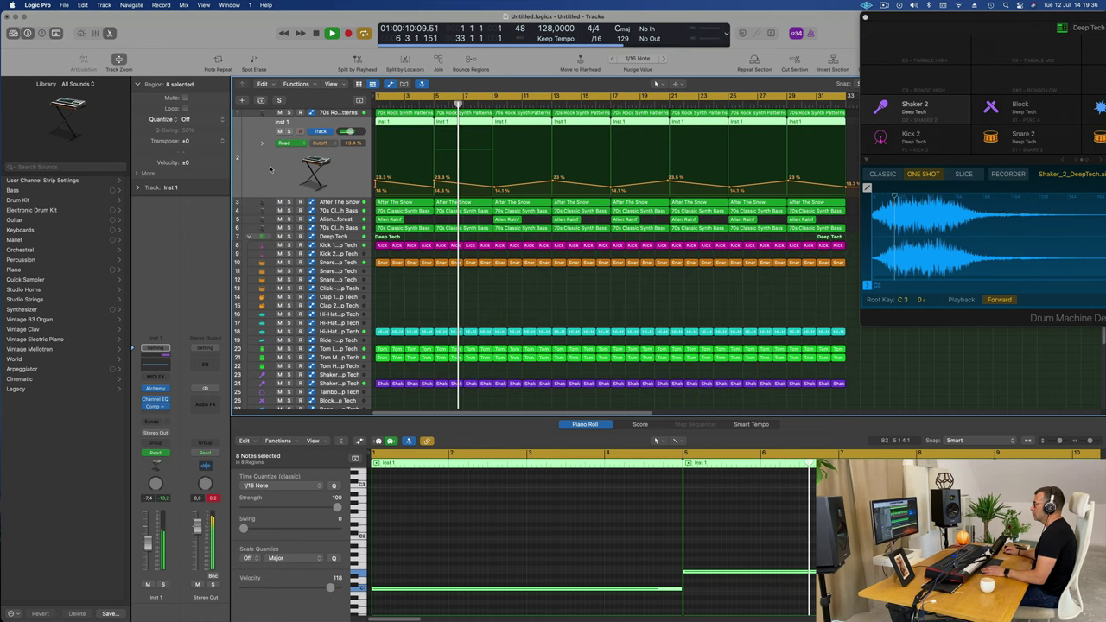
scroll(752, 549, down, 6)
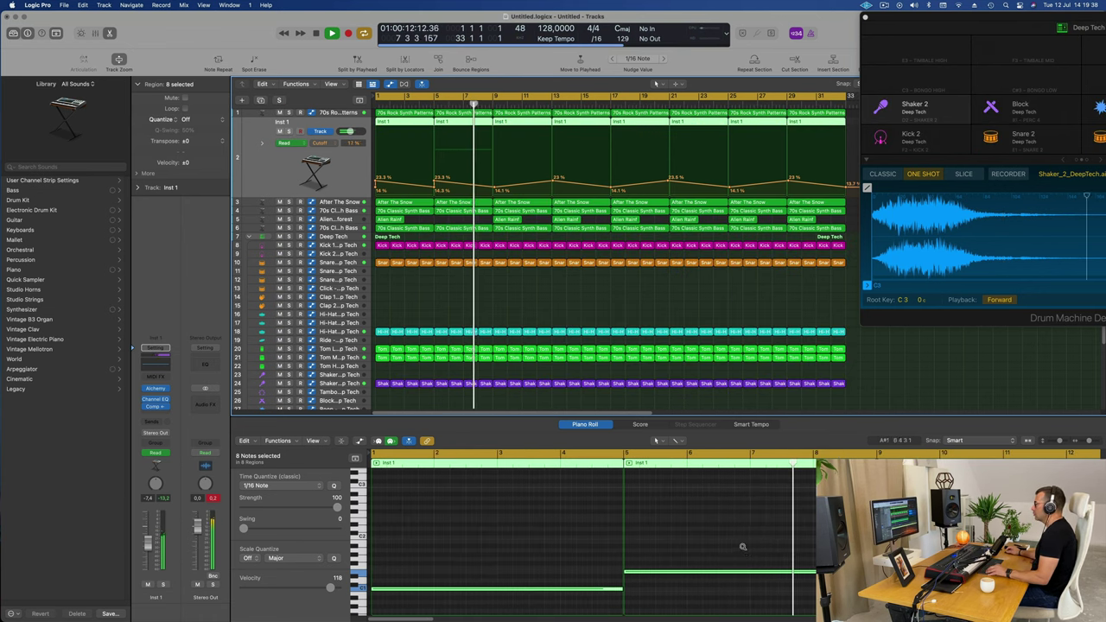
scroll(793, 546, down, 2)
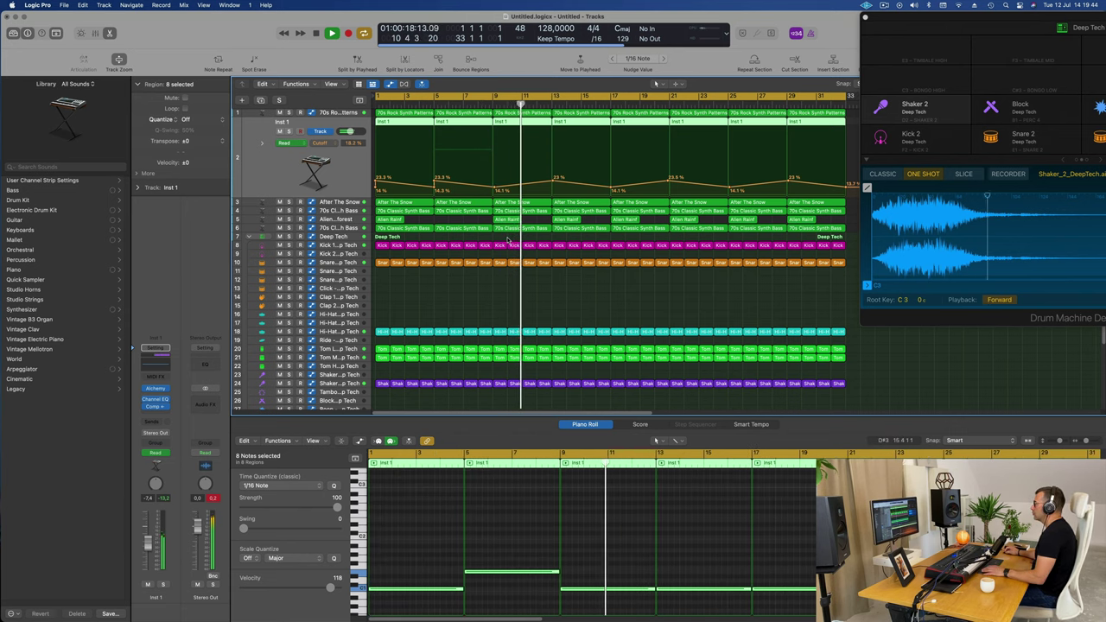
key(Return)
click(509, 239)
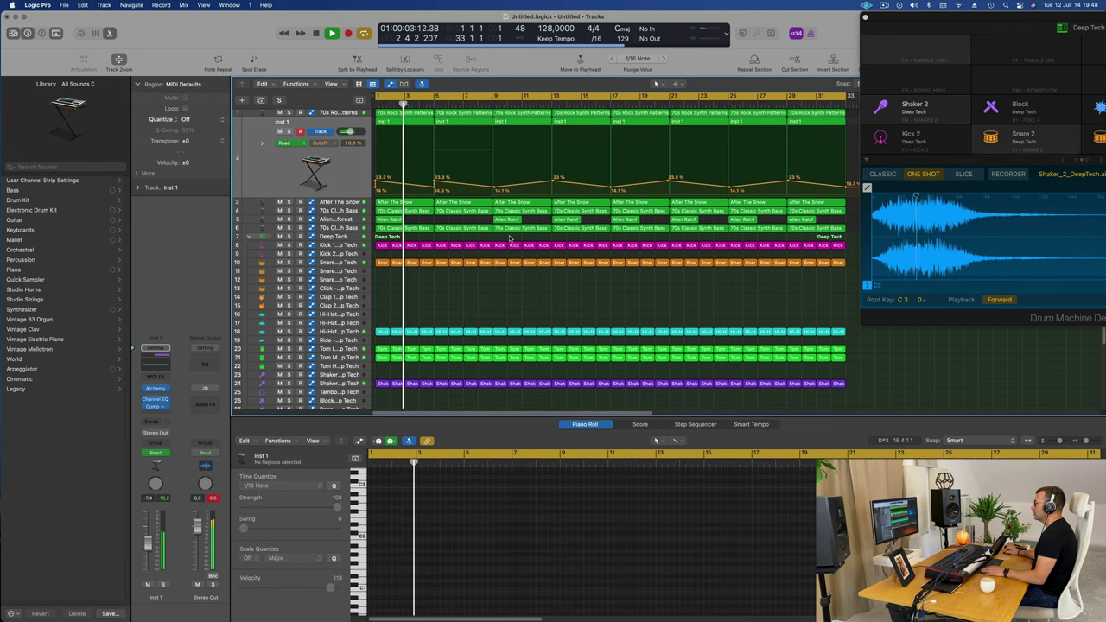
drag(509, 238, 531, 109)
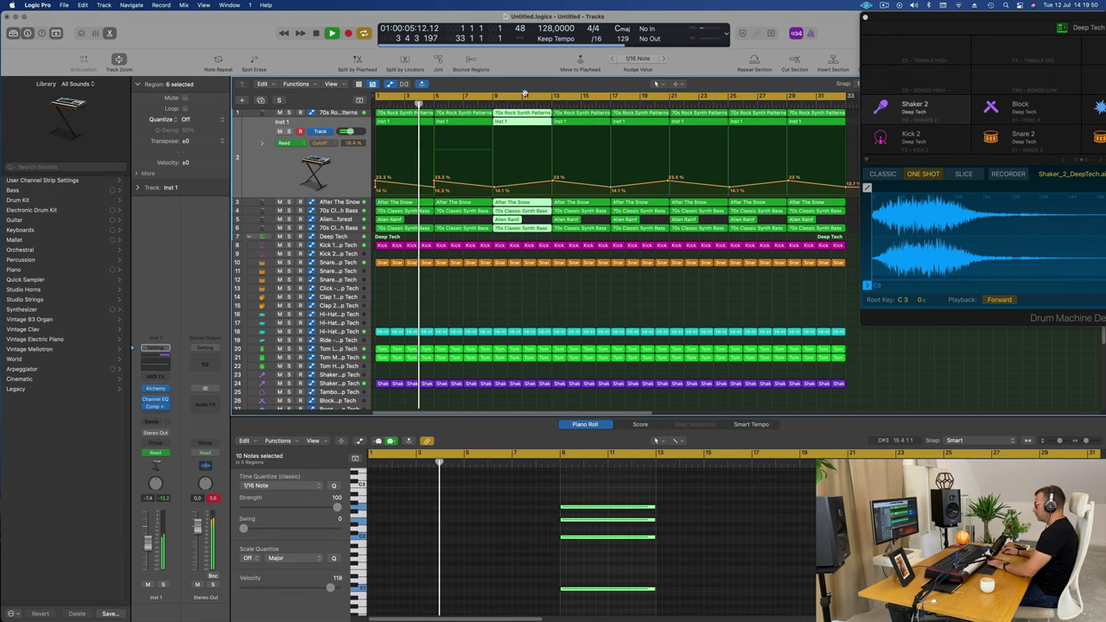
key(Delete)
drag(476, 239, 523, 115)
Transpose upward the notes in the bar 9 regions of Inst 1, After The Snow and both 70s Classic Synth Bass tracks.
key(e)
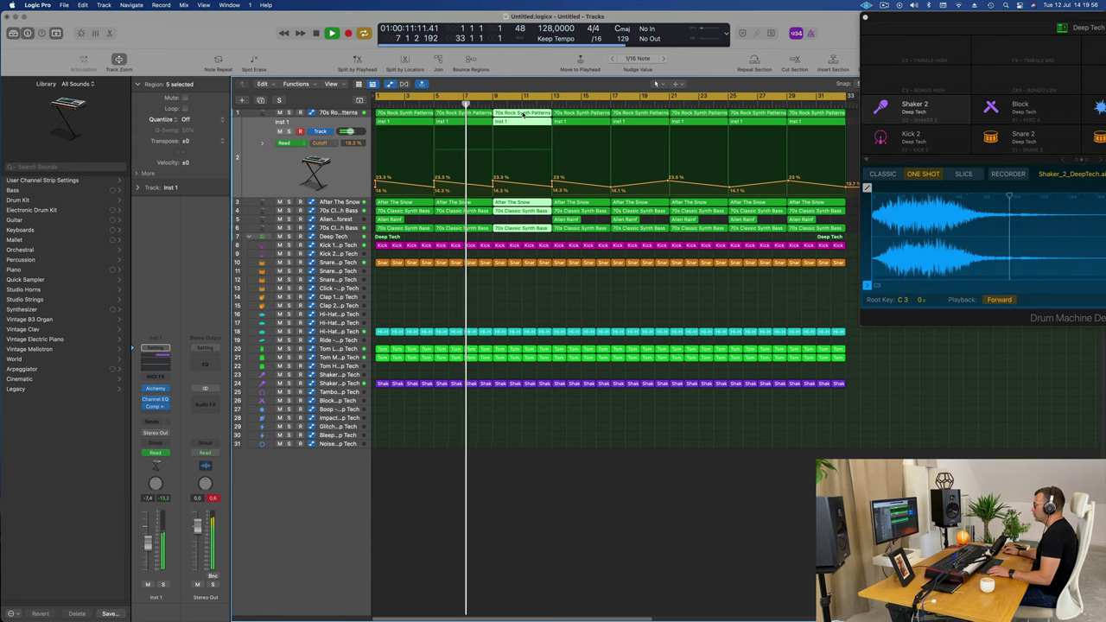
key(e)
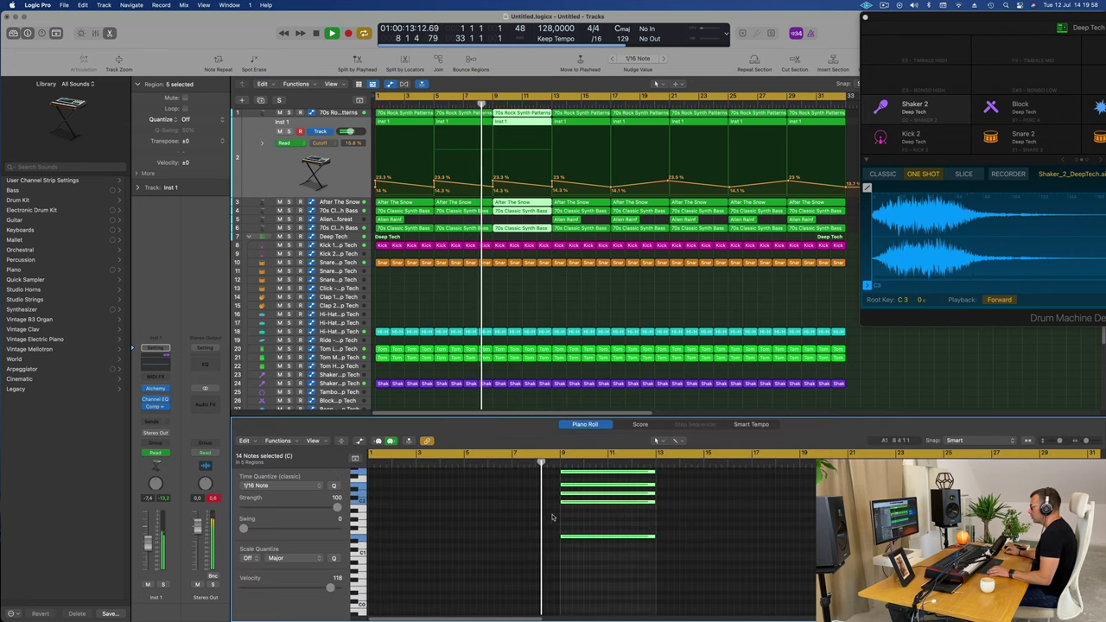
scroll(524, 529, up, 2)
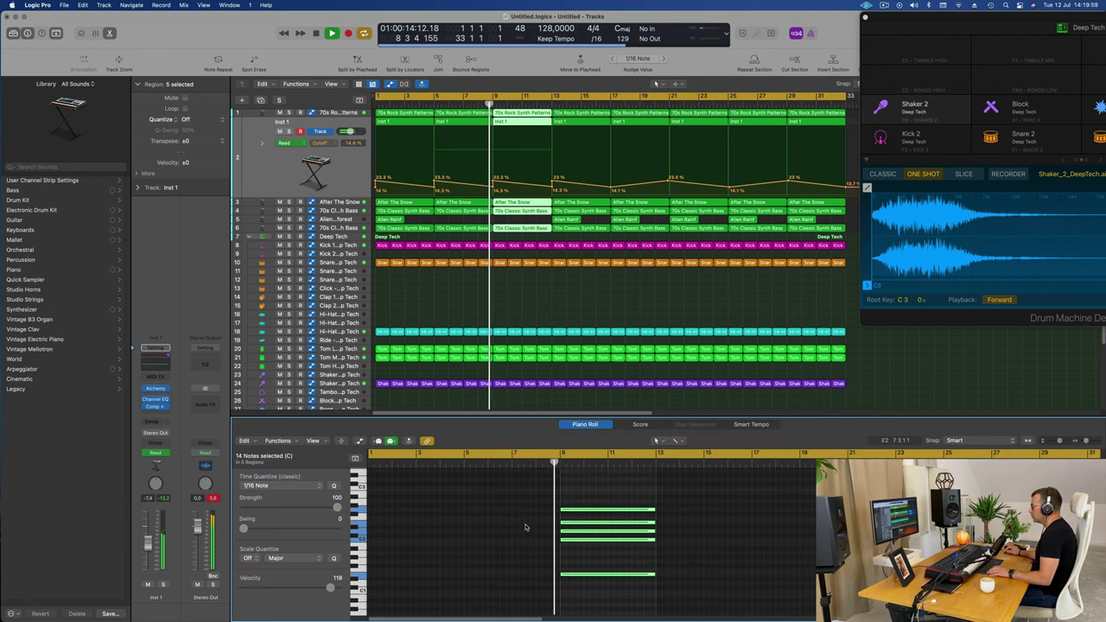
click(519, 236)
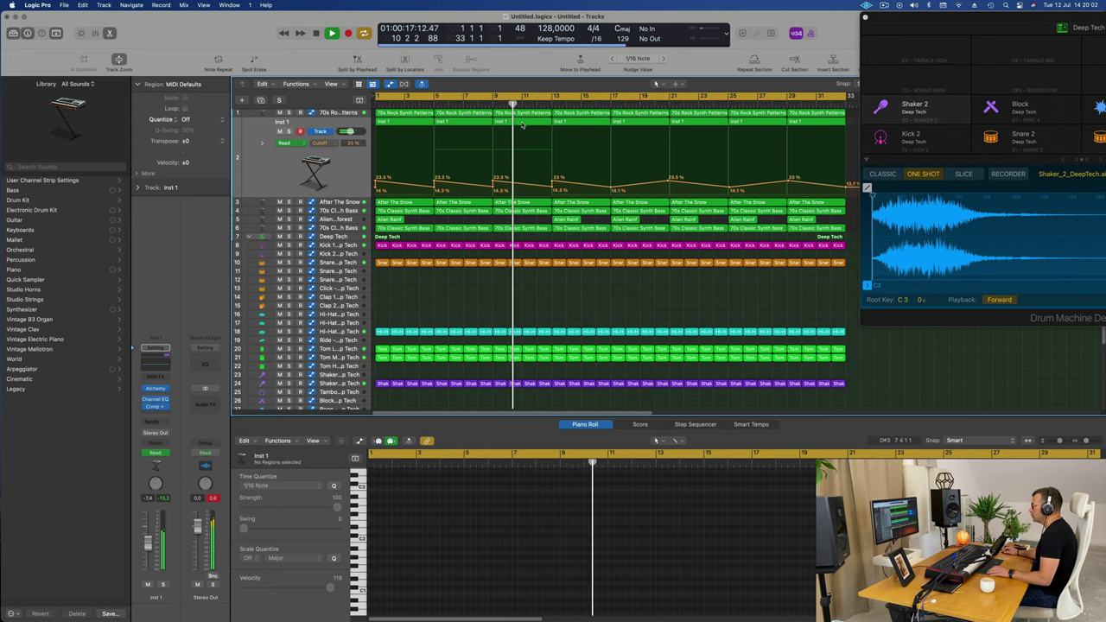
drag(510, 235, 529, 162)
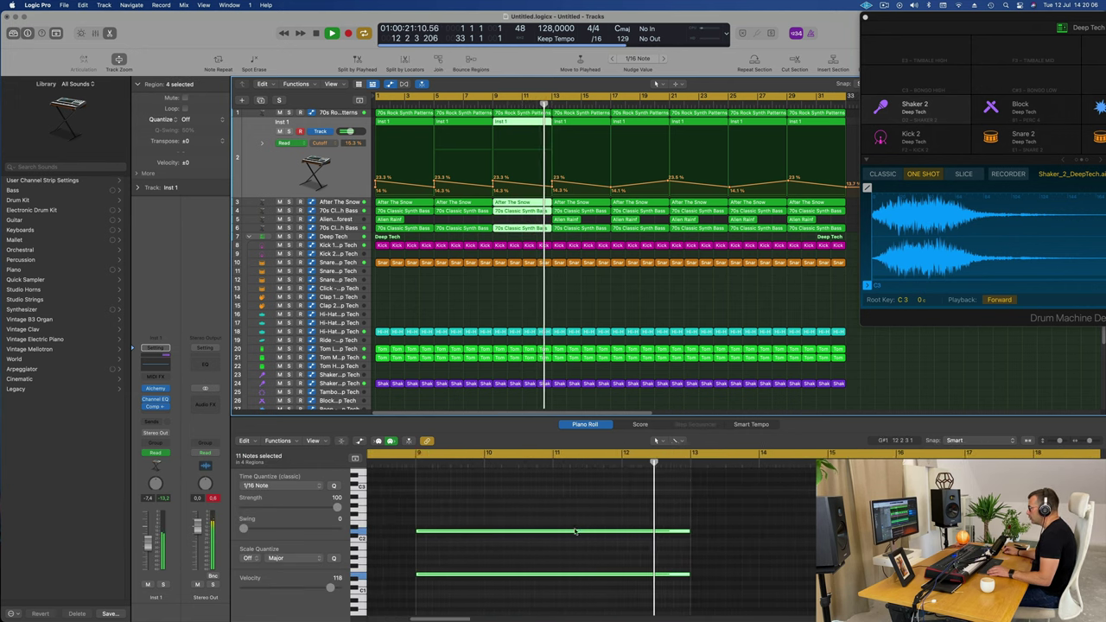
scroll(533, 516, left, 3)
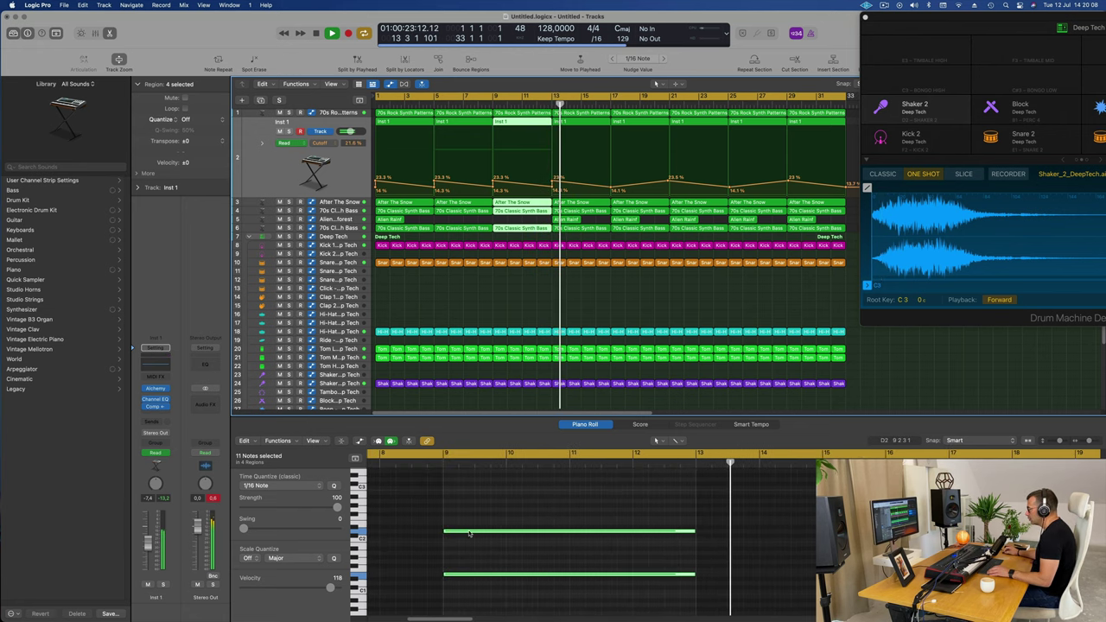
drag(470, 533, 470, 513)
Play the arrangement from the beginning to check the harmony changes, with the 70s Classic Synth Bass on track 6 selected.
key(Return)
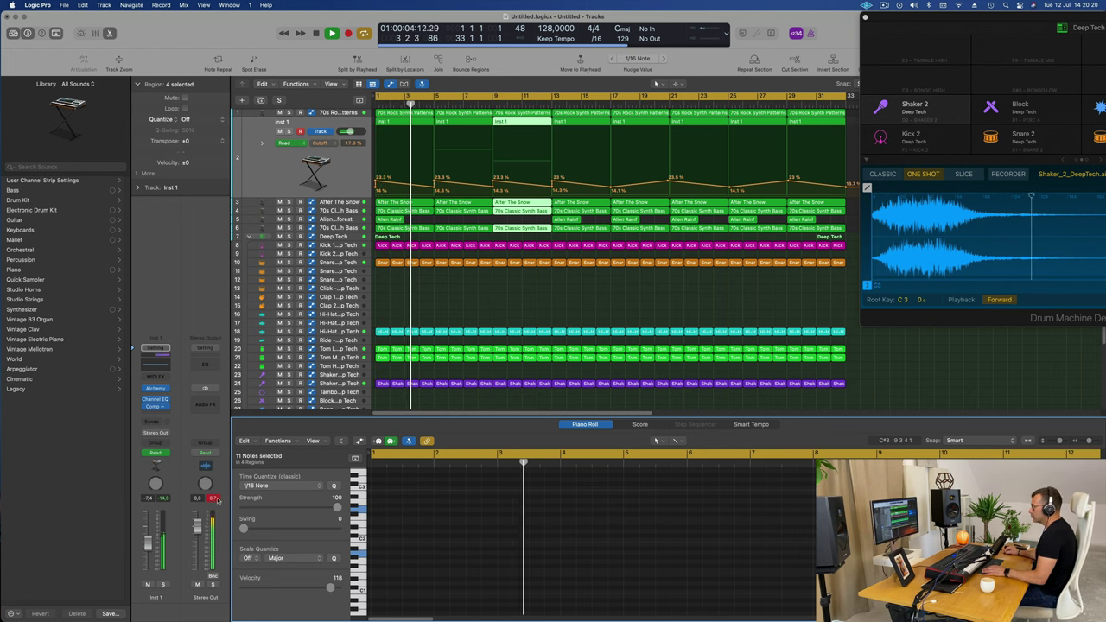
click(473, 303)
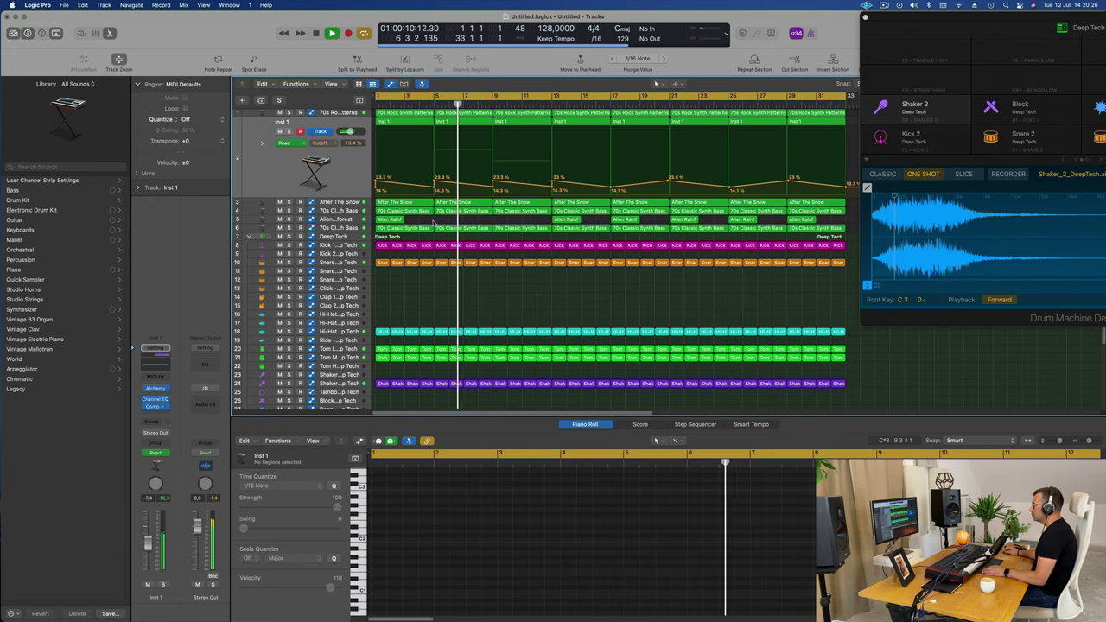
click(341, 227)
key(Return)
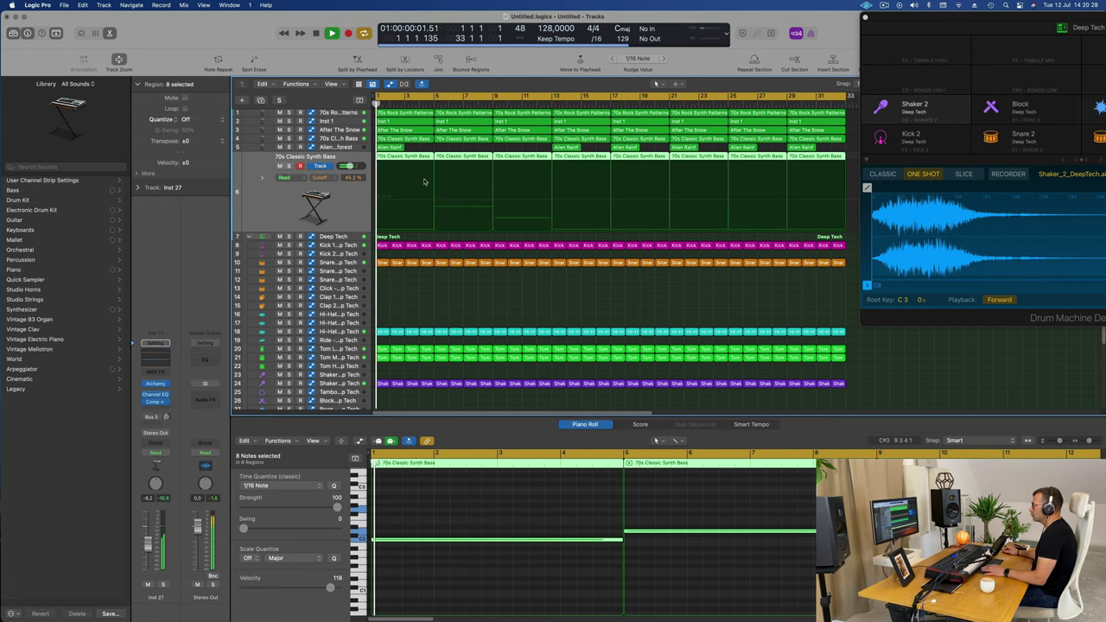
Mute the 70s Rock Synth Patterns track and play the arrangement from the beginning without it.
click(325, 115)
click(280, 123)
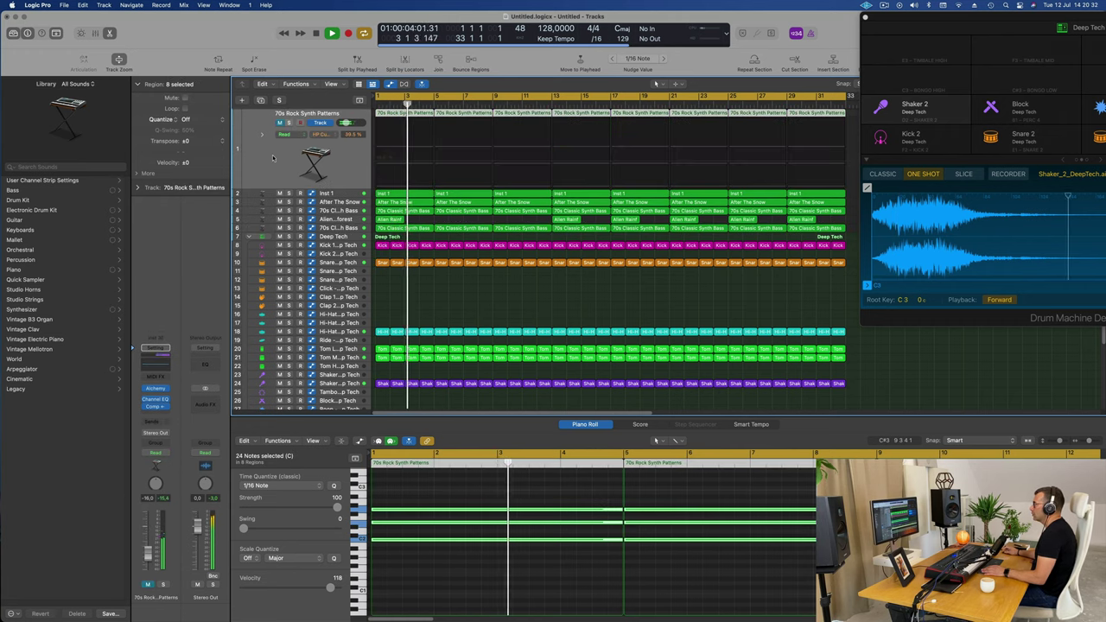
key(space)
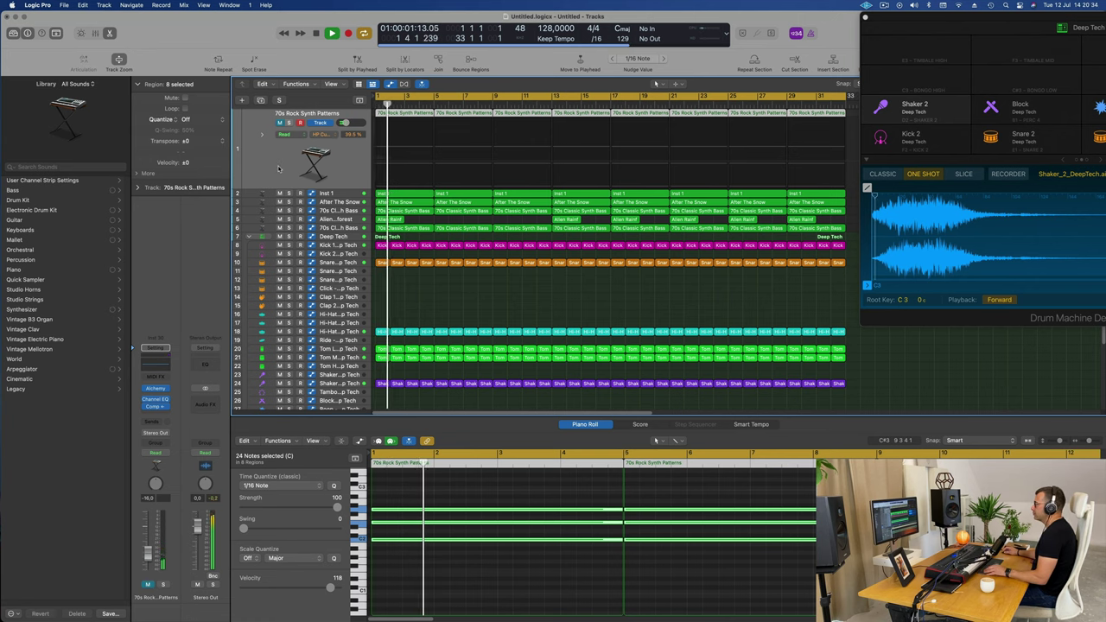
key(super+Left)
key(super+Right)
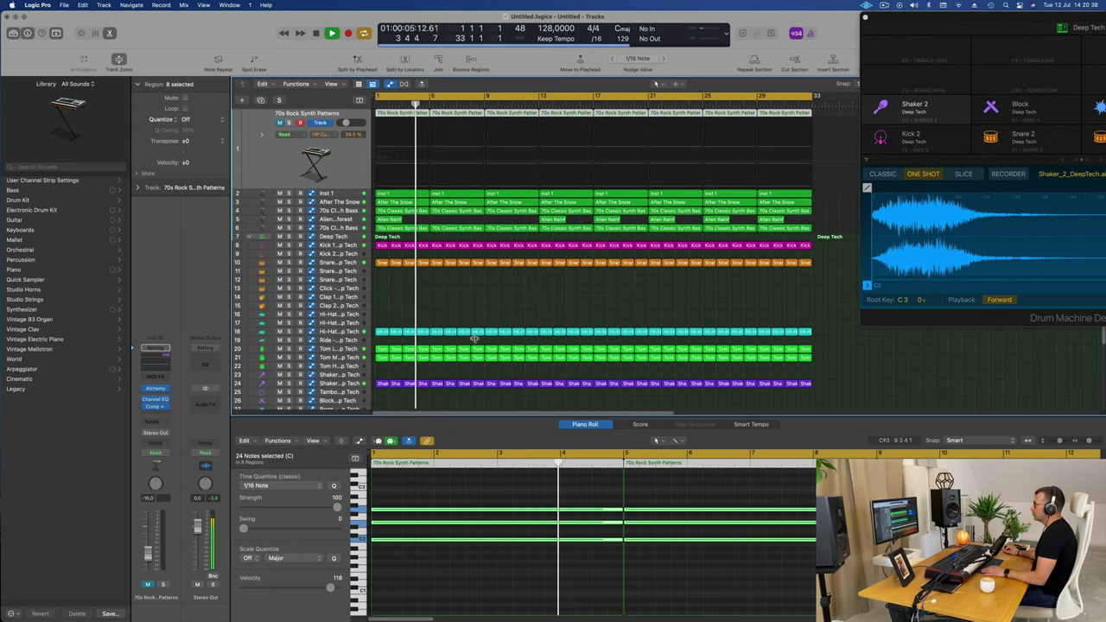
click(507, 300)
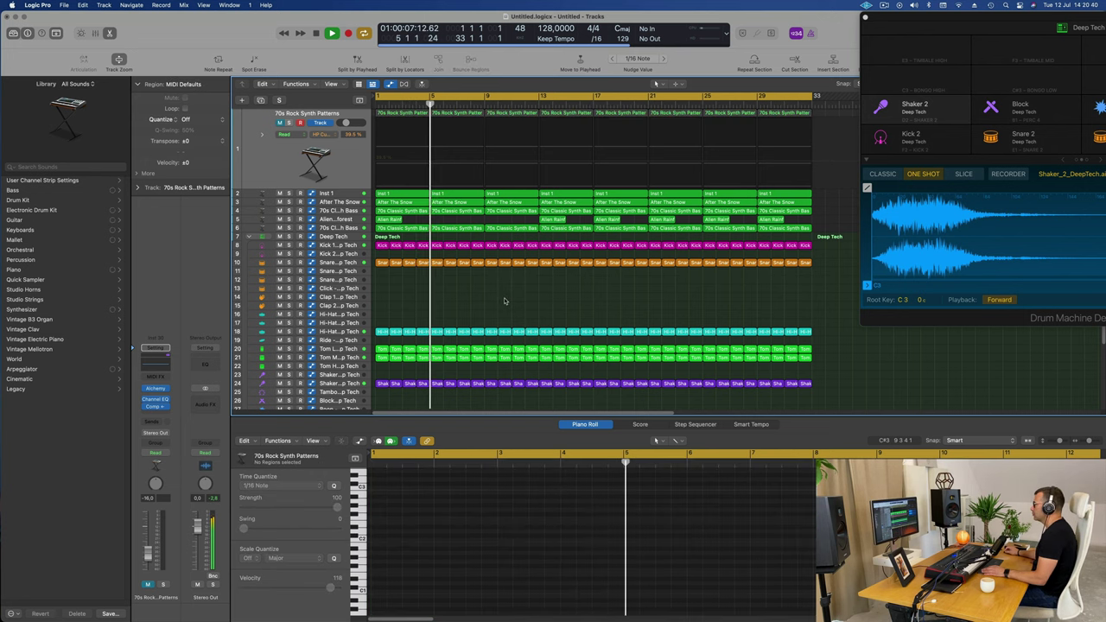
key(super+Right)
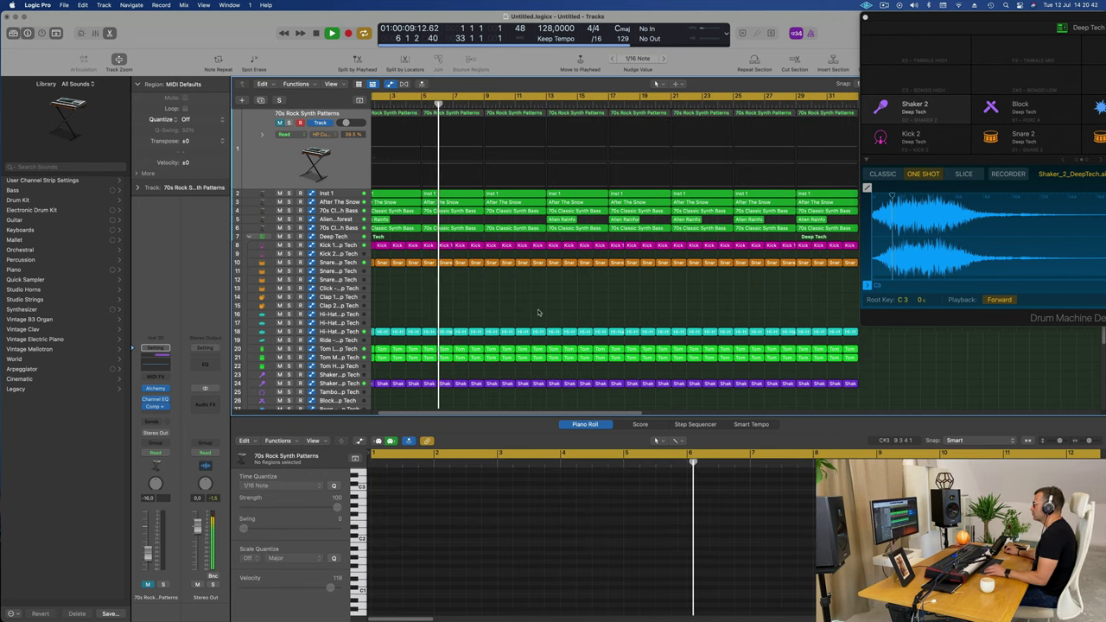
key(super+Left)
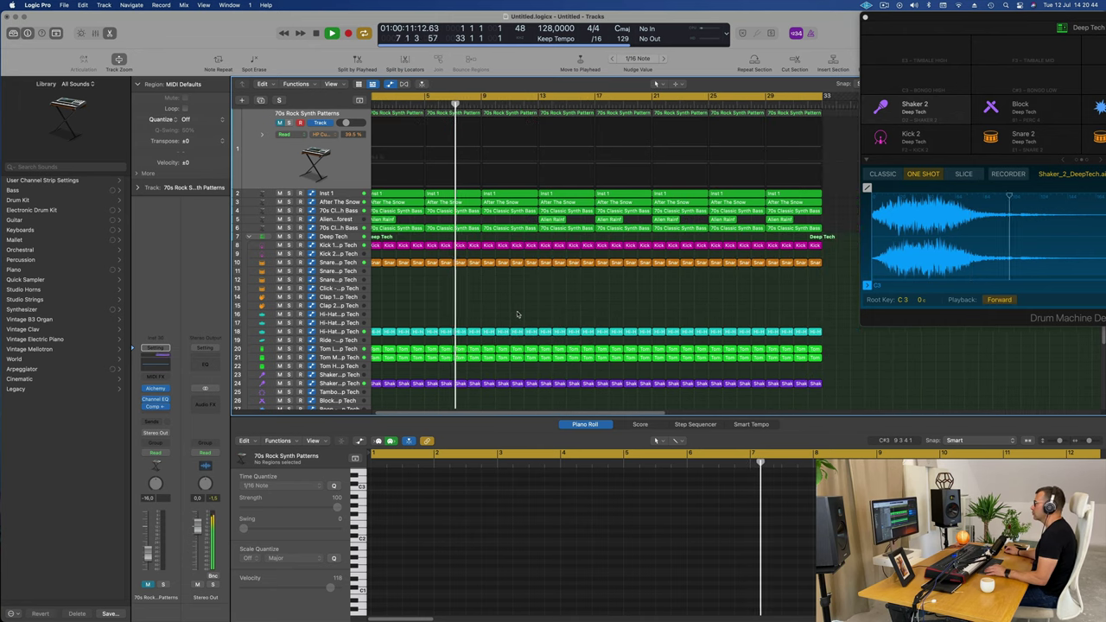
key(super+Left)
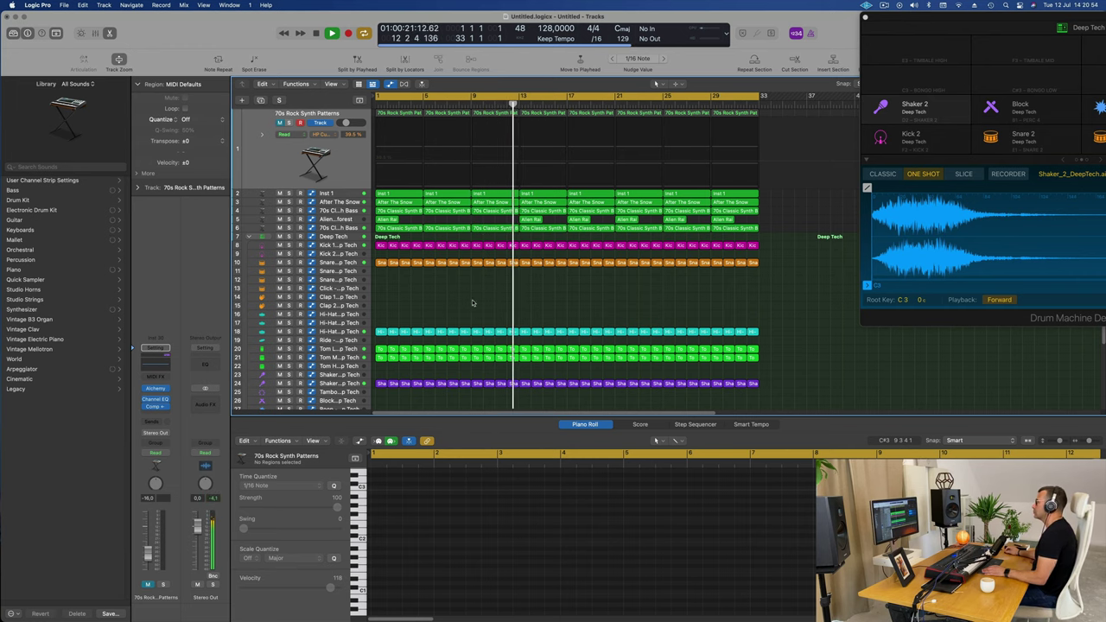
key(super+Left)
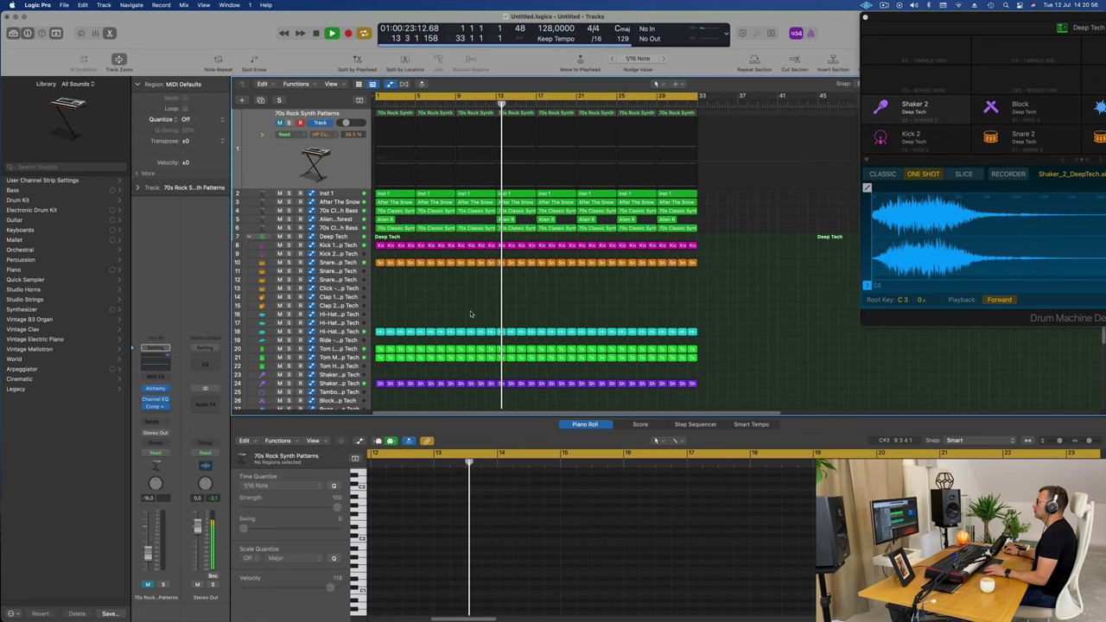
Replace the synth regions at bar 9 with copies of the six synth regions from bar 1.
key(Return)
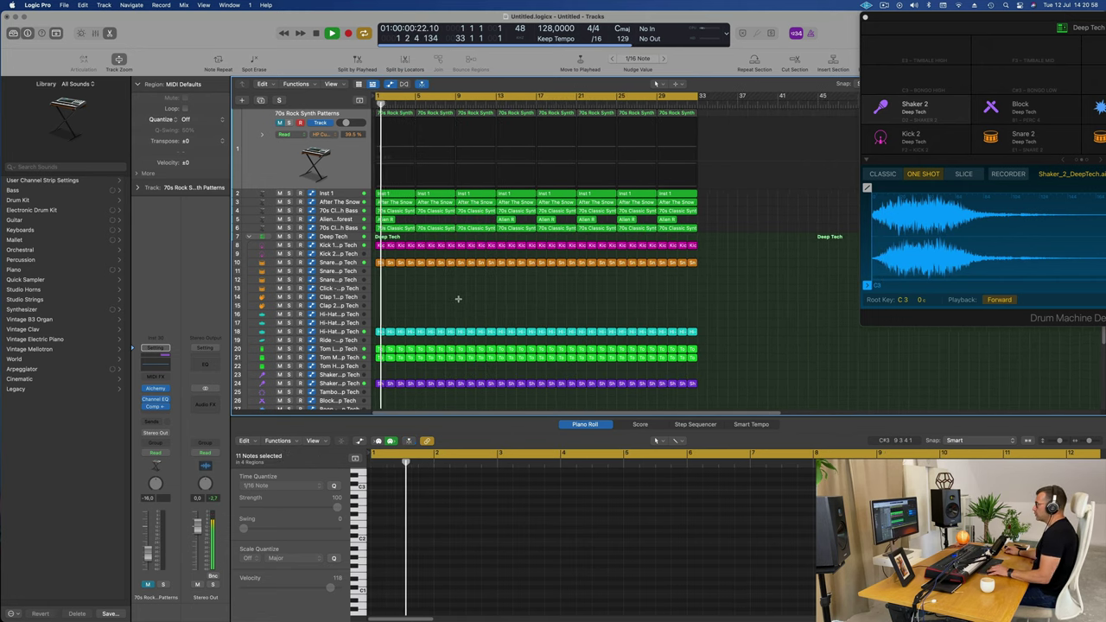
key(Down)
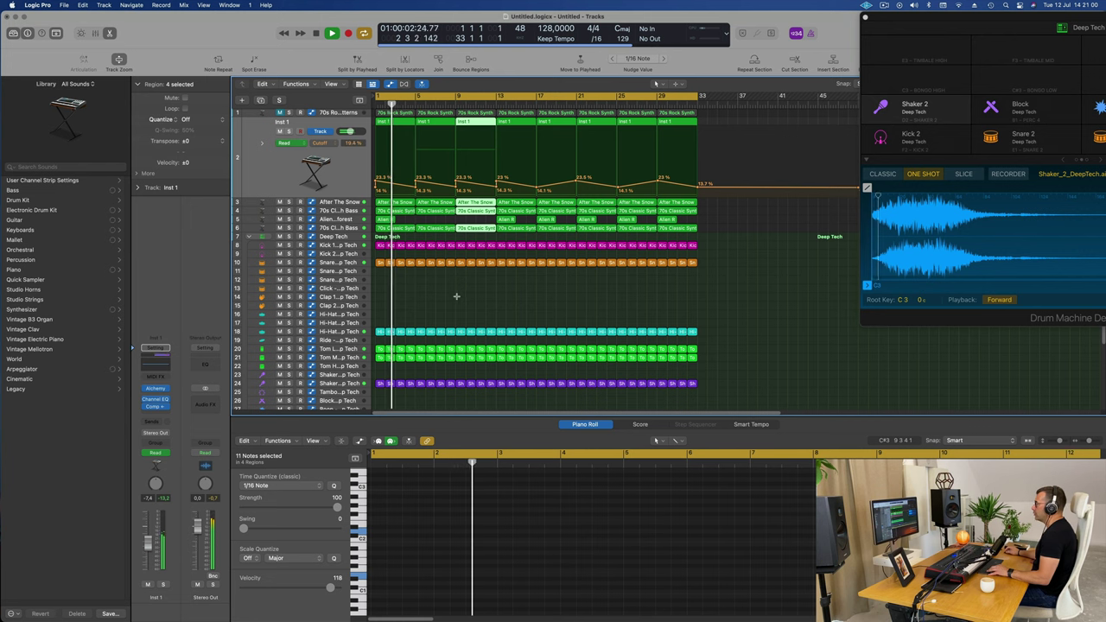
key(Delete)
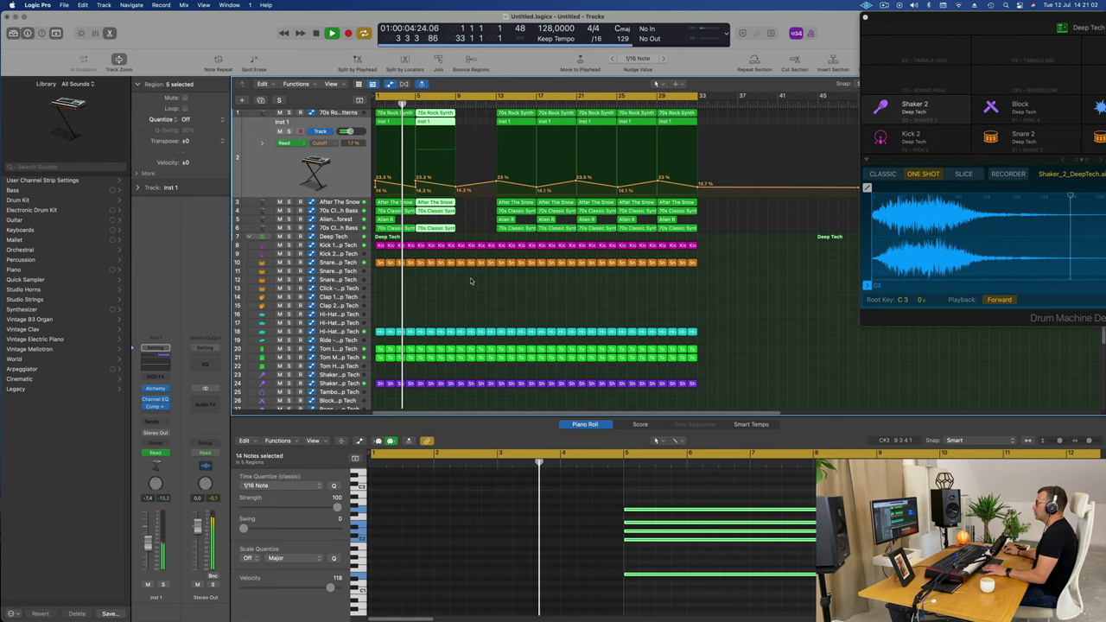
key(Return)
key(super+z)
key(Return)
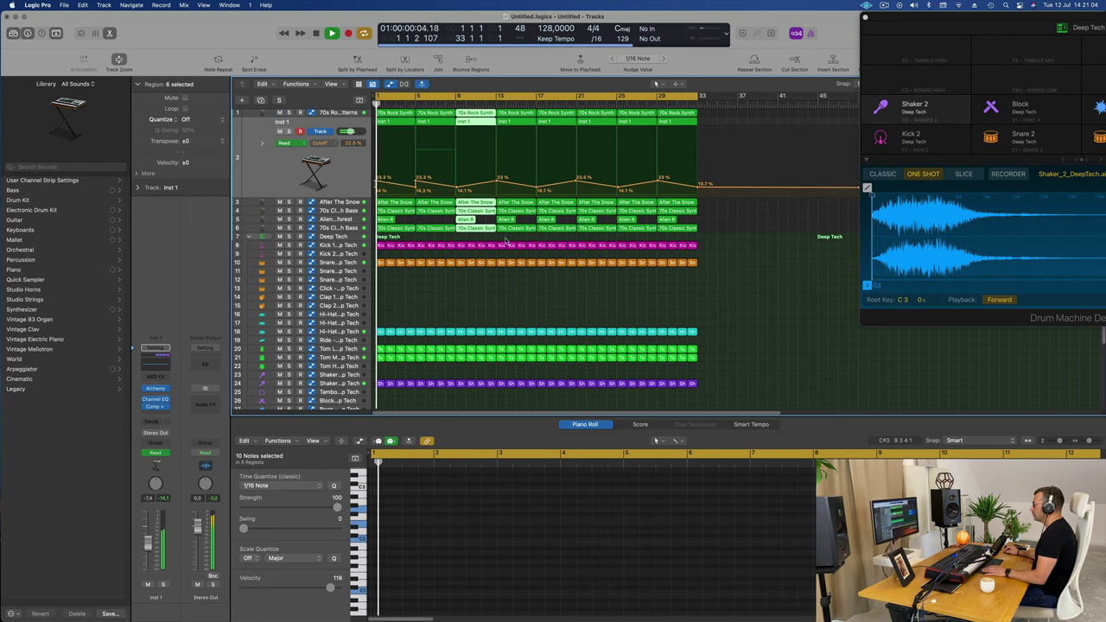
Replace all synth regions from bar 9 to bar 33 with three repeats of the synth regions in bars 1 to 8.
drag(472, 235, 722, 111)
key(Delete)
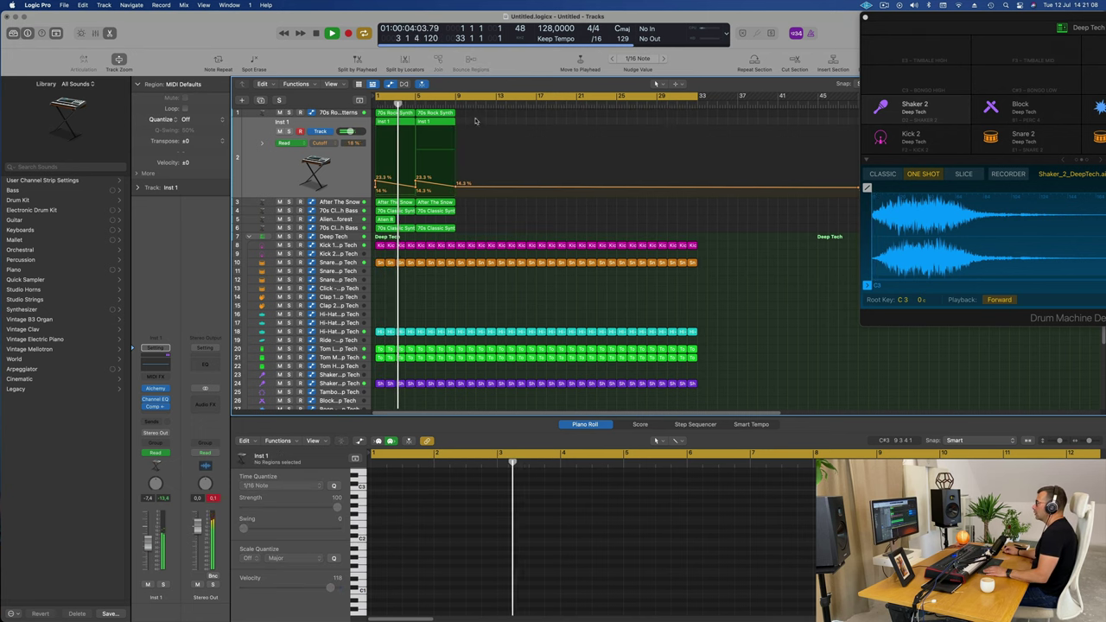
drag(483, 113, 377, 231)
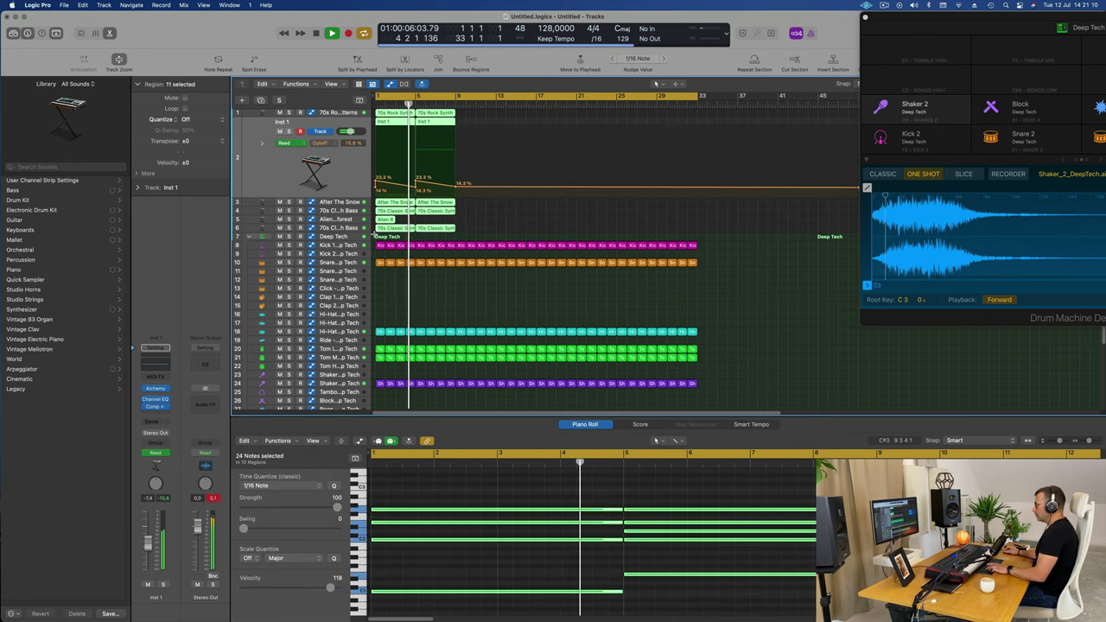
key(super+r)
key(super+r)
key(super+r)
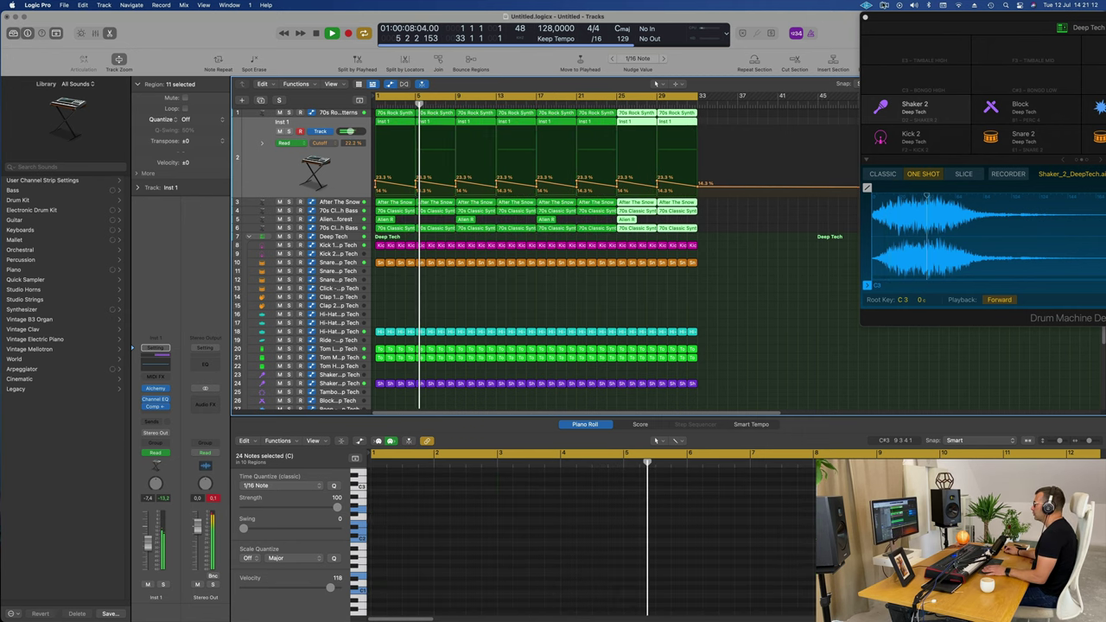
click(883, 5)
click(797, 333)
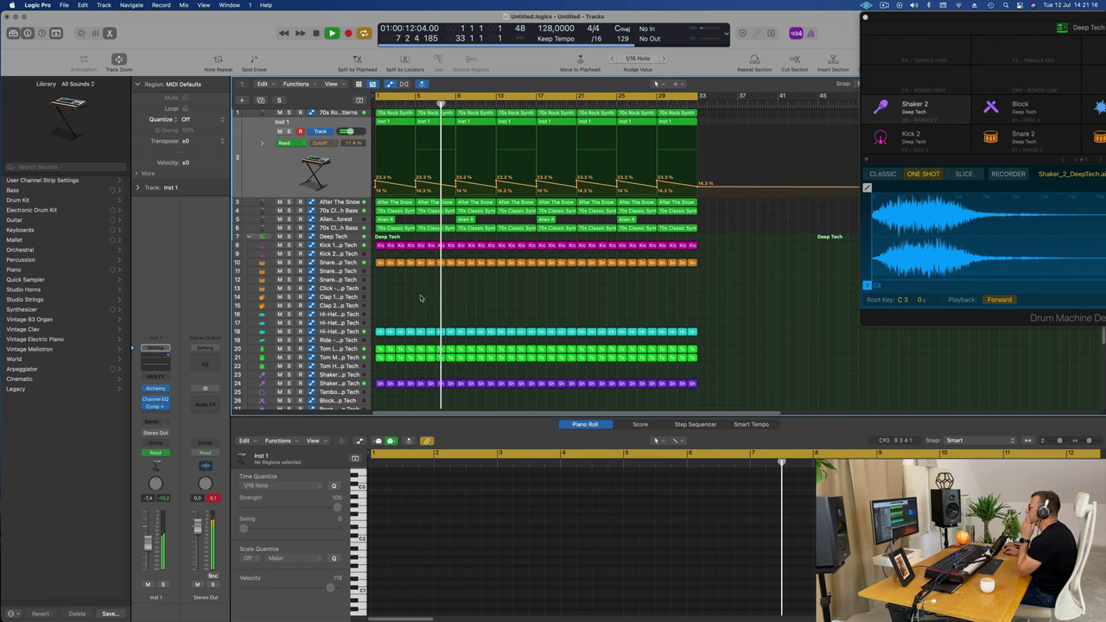
Copy the Shaker 2 region at bar 1 onto the Block track at the same position.
scroll(424, 303, down, 5)
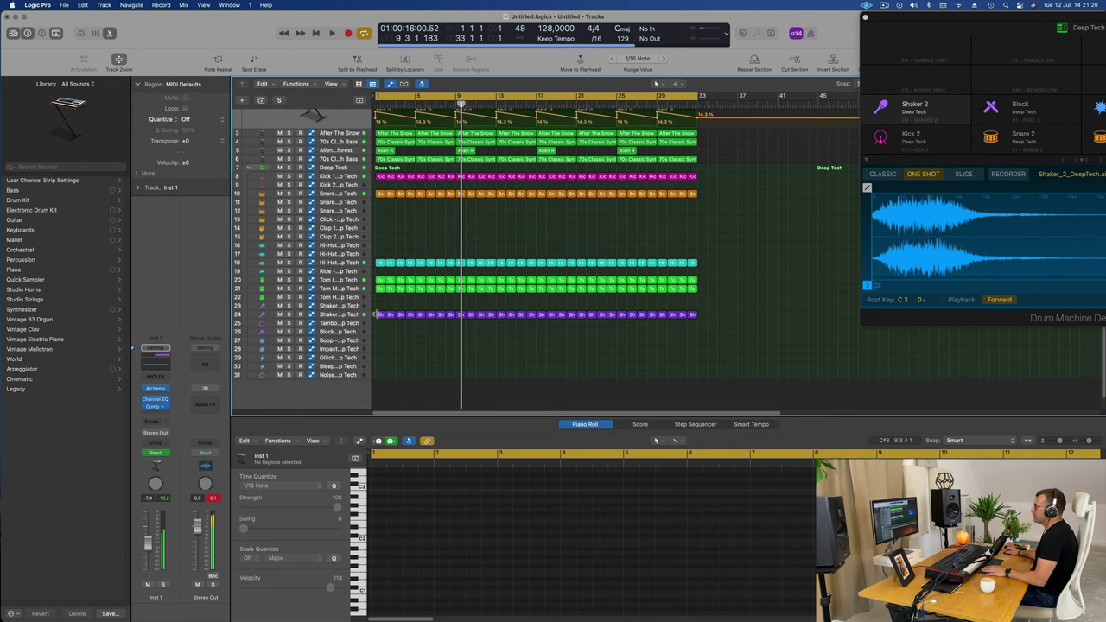
click(378, 315)
key(Return)
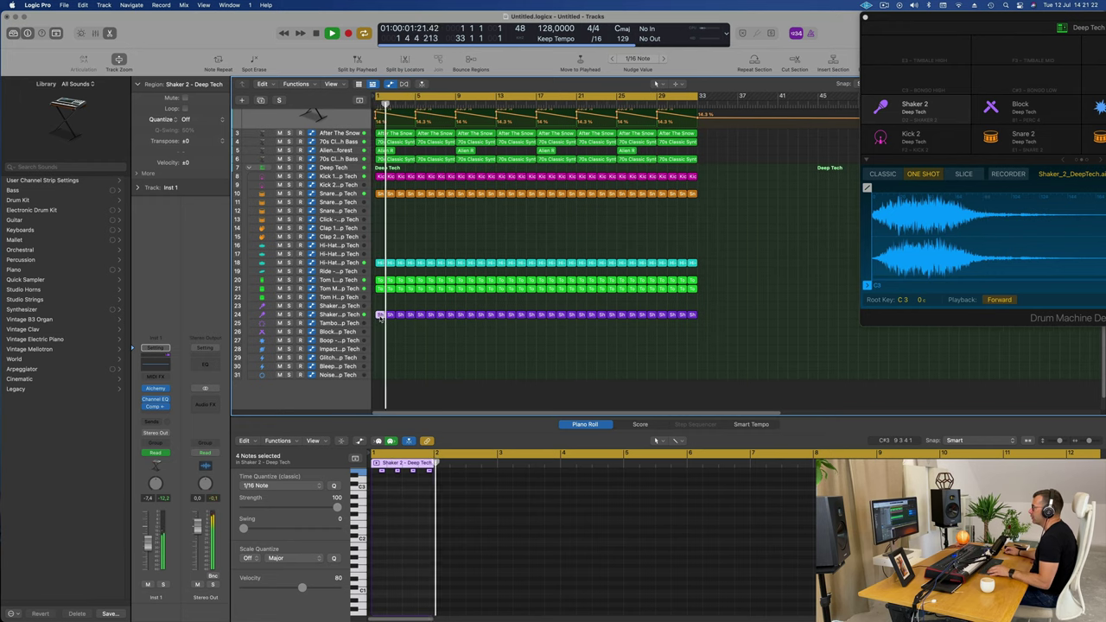
drag(384, 331, 383, 334)
key(Return)
scroll(390, 526, up, 3)
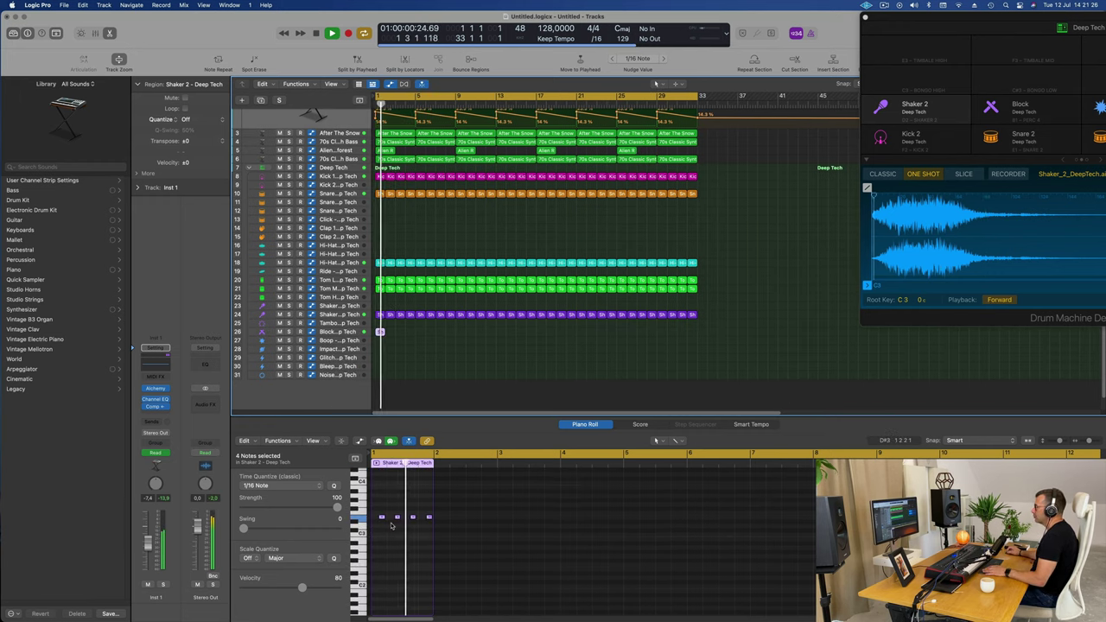
Transpose the four notes in the Block track's region up one octave and play from the beginning.
key(space)
drag(376, 498, 441, 526)
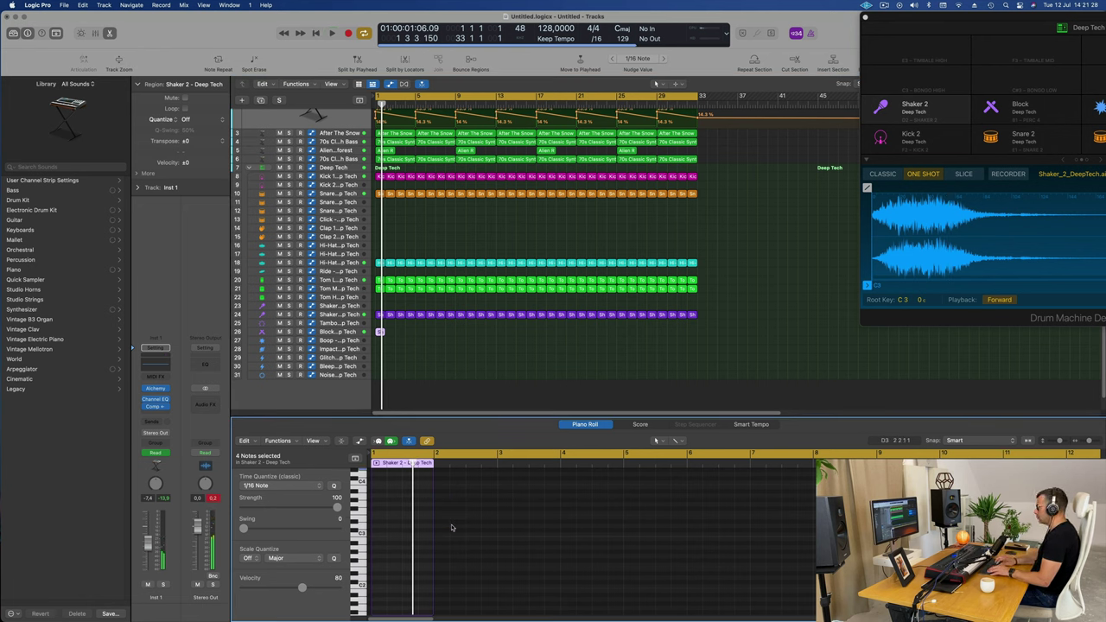
key(space)
key(space)
key(space)
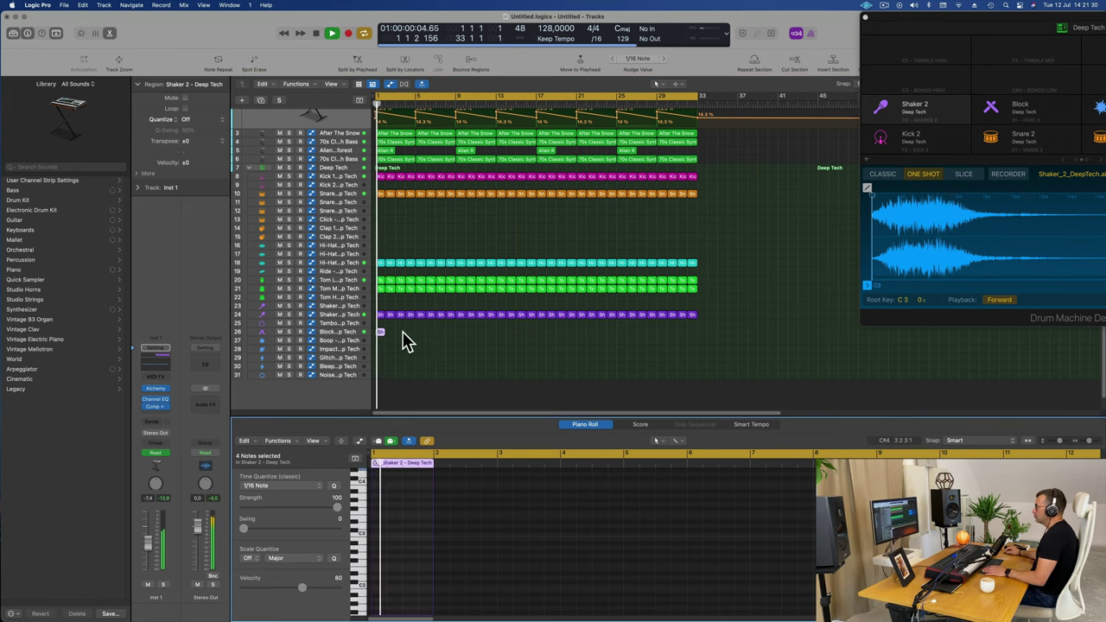
Shorten the four notes in the Block track's region and add a copy of each one sixteenth note after it.
drag(416, 332, 378, 337)
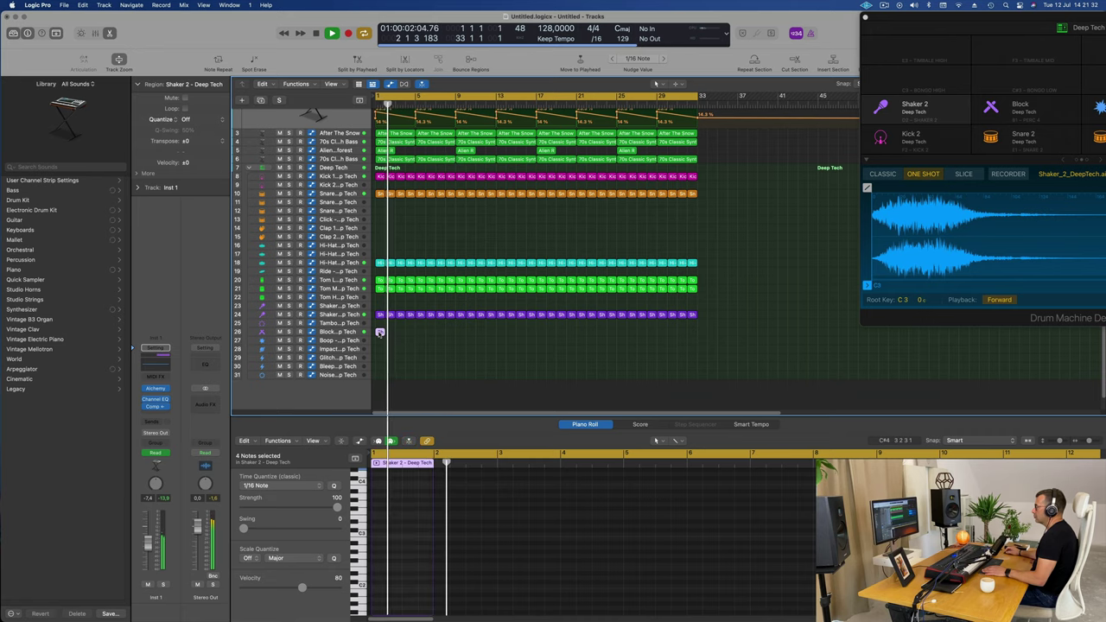
key(p)
key(Return)
key(super+Right)
key(super+Right)
key(super+Right)
key(super+Right)
key(super+Right)
key(super+Right)
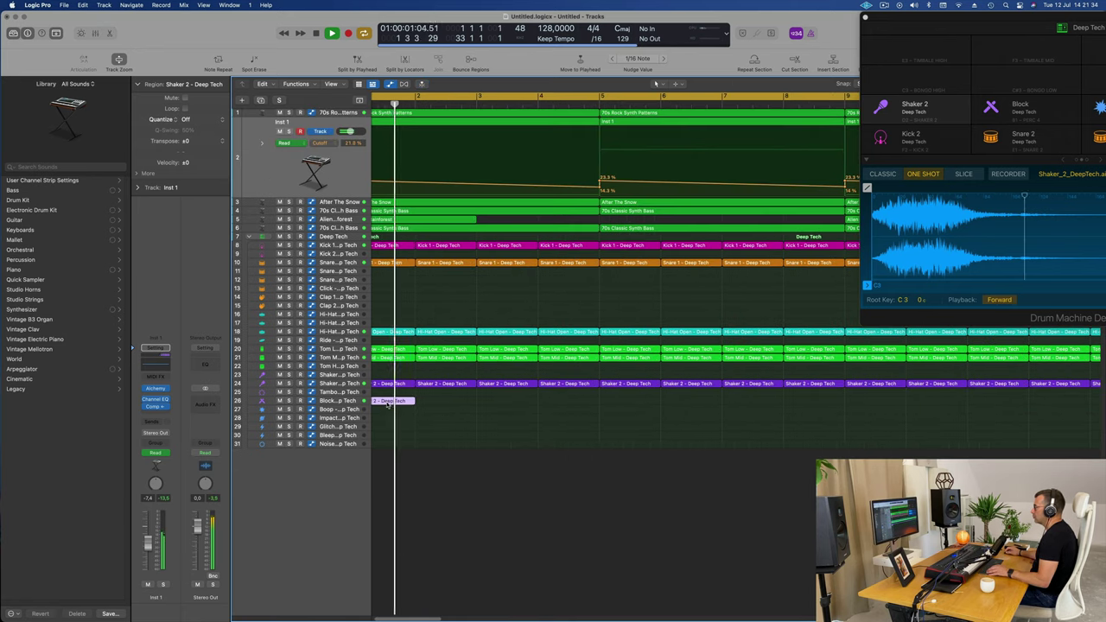
key(p)
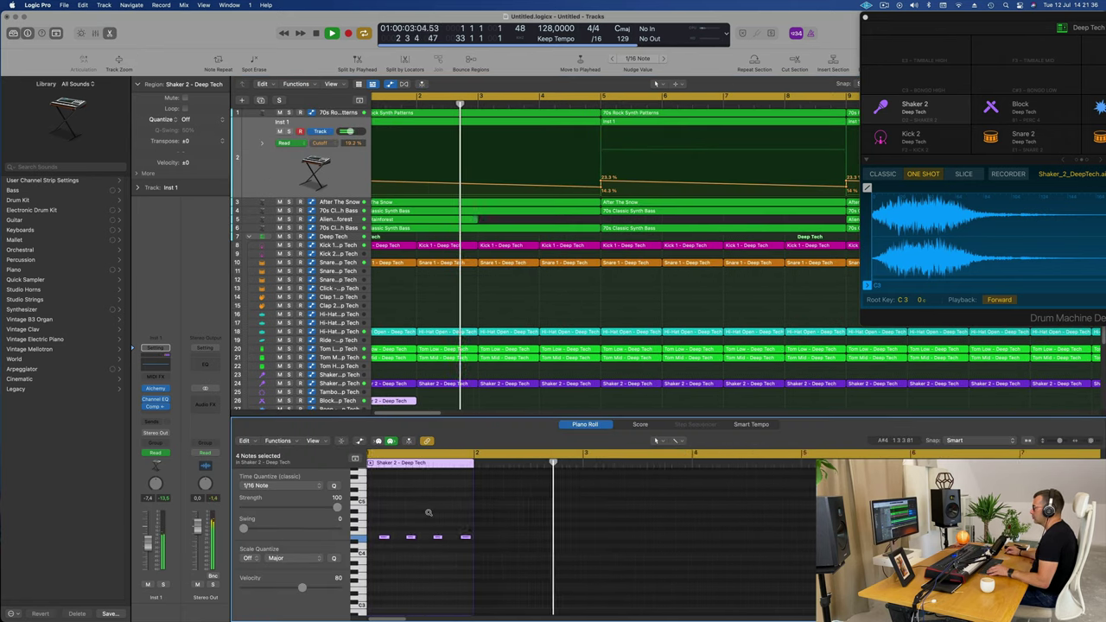
scroll(446, 519, left, 2)
drag(455, 512, 795, 576)
drag(796, 537, 775, 537)
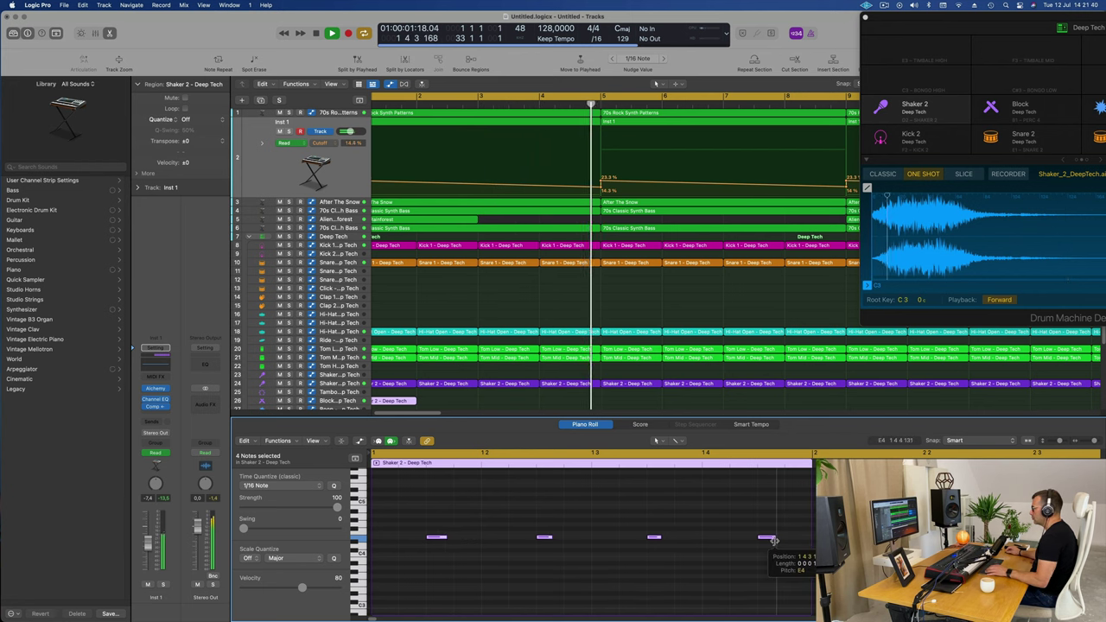
drag(441, 541, 467, 543)
scroll(473, 557, left, 1)
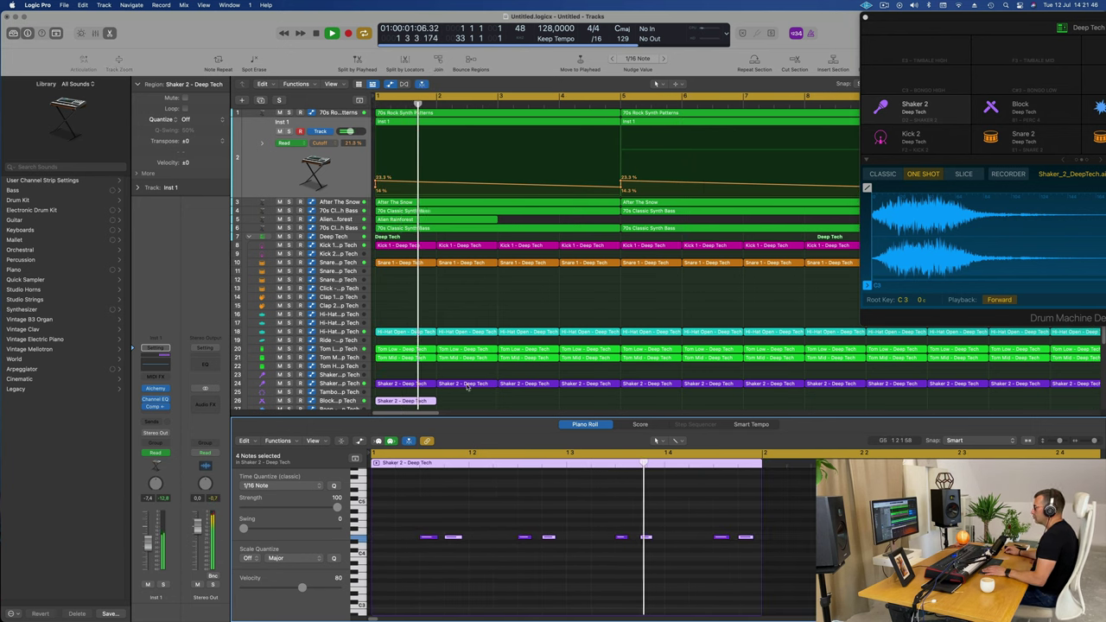
Add a send to Bus 5 on the Block track and adjust its send level.
click(354, 398)
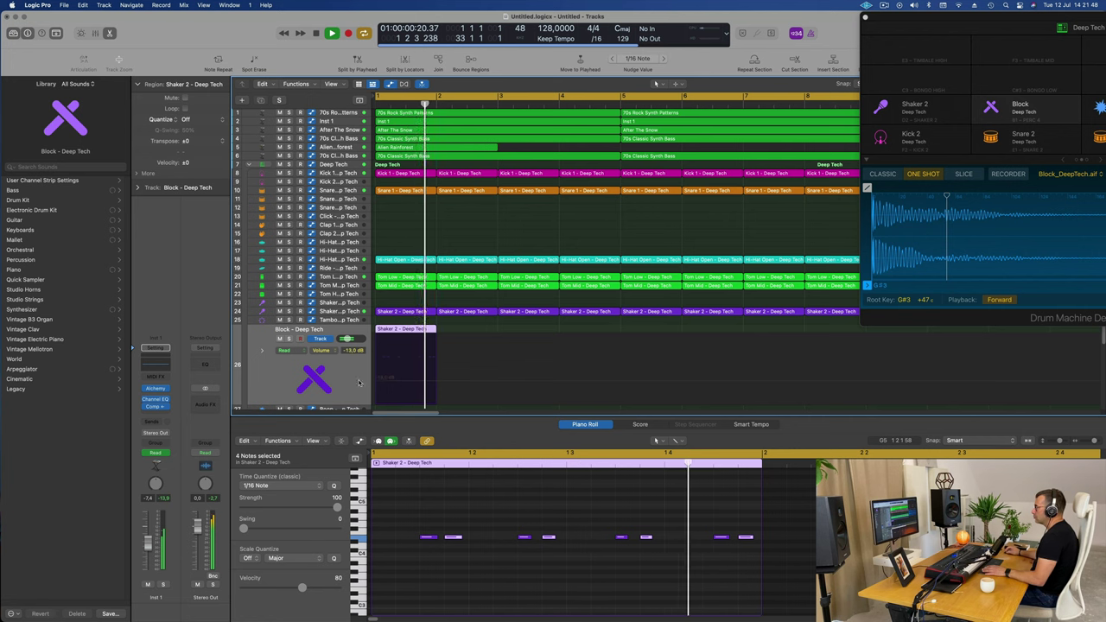
click(152, 426)
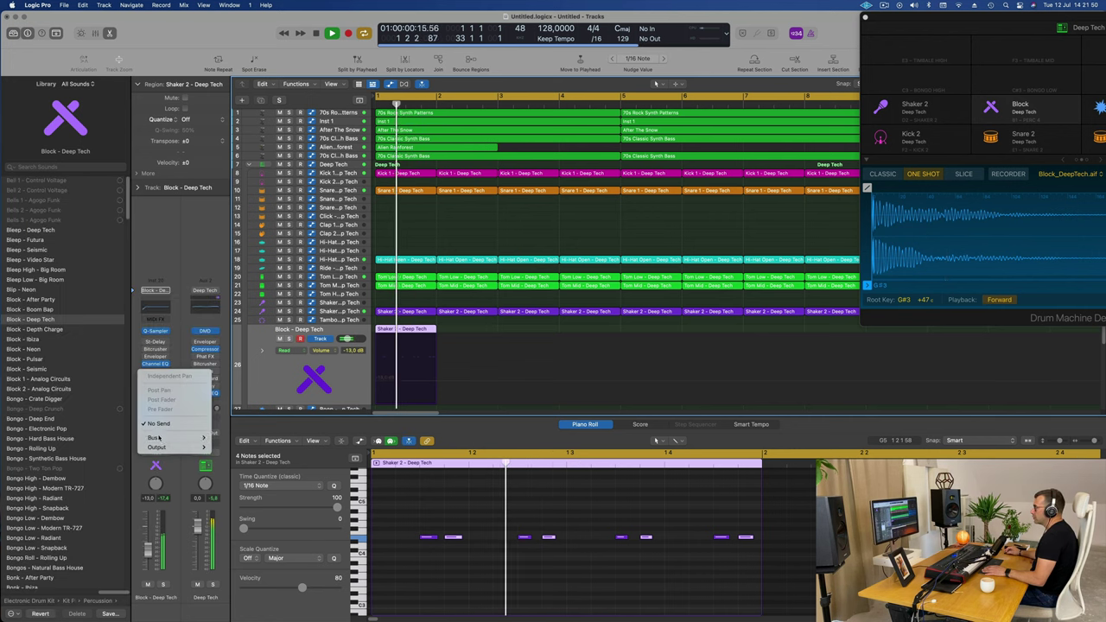
mouse_move(182, 437)
click(262, 286)
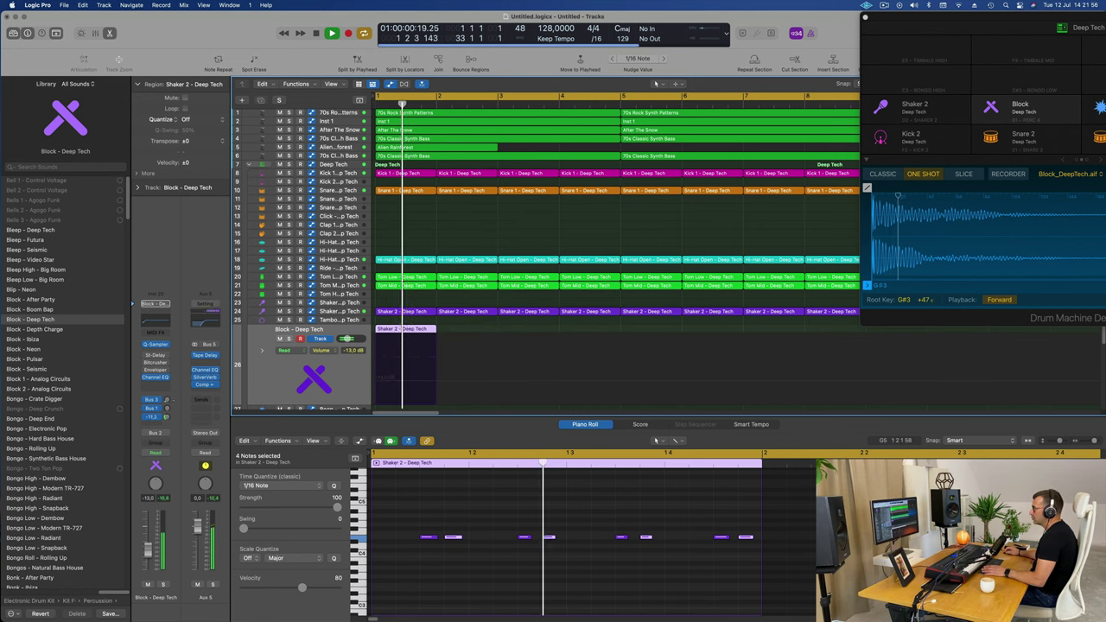
drag(169, 412, 169, 422)
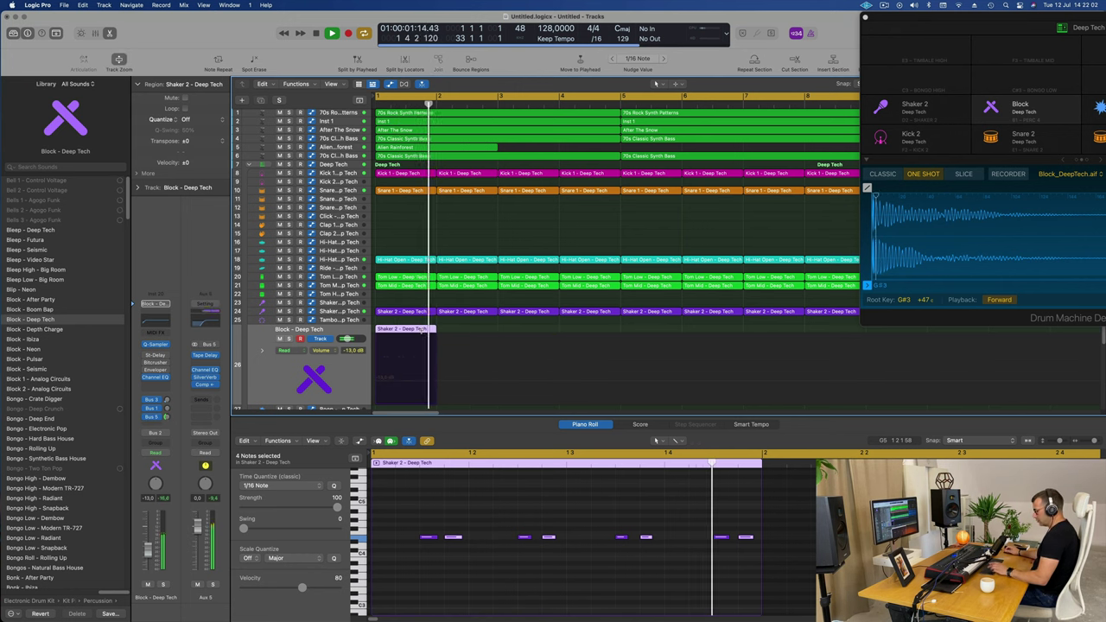
Repeat the bar 1 region on the Block track six times.
key(super+r)
key(super+r)
key(super+r)
key(super+r)
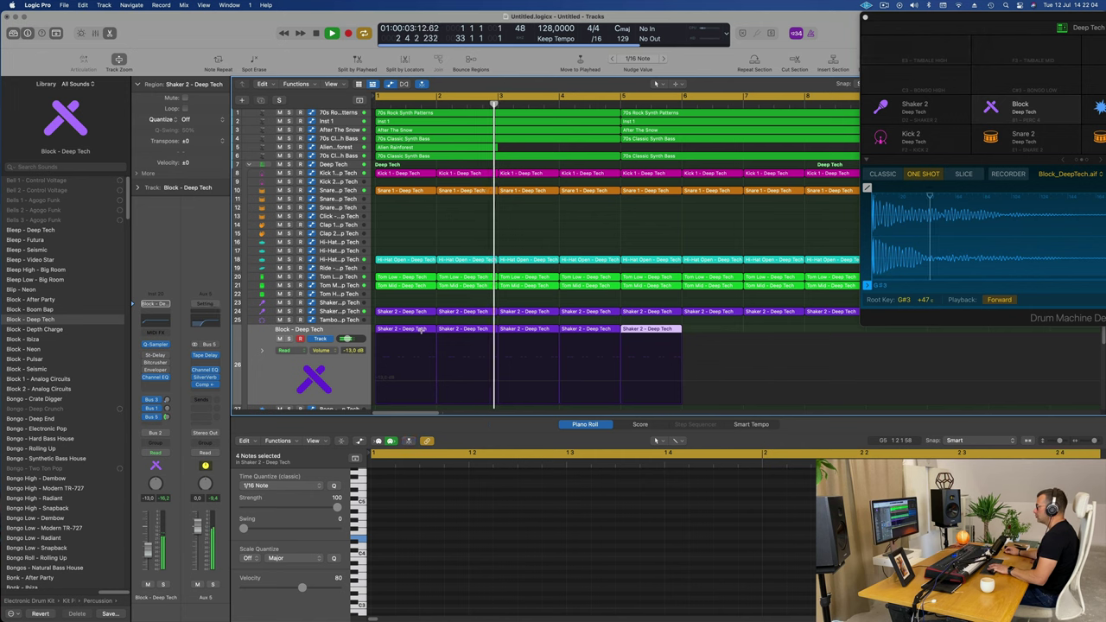
key(super+r)
key(super+r)
key(super+Left)
key(super+Left)
key(super+Left)
key(super+Left)
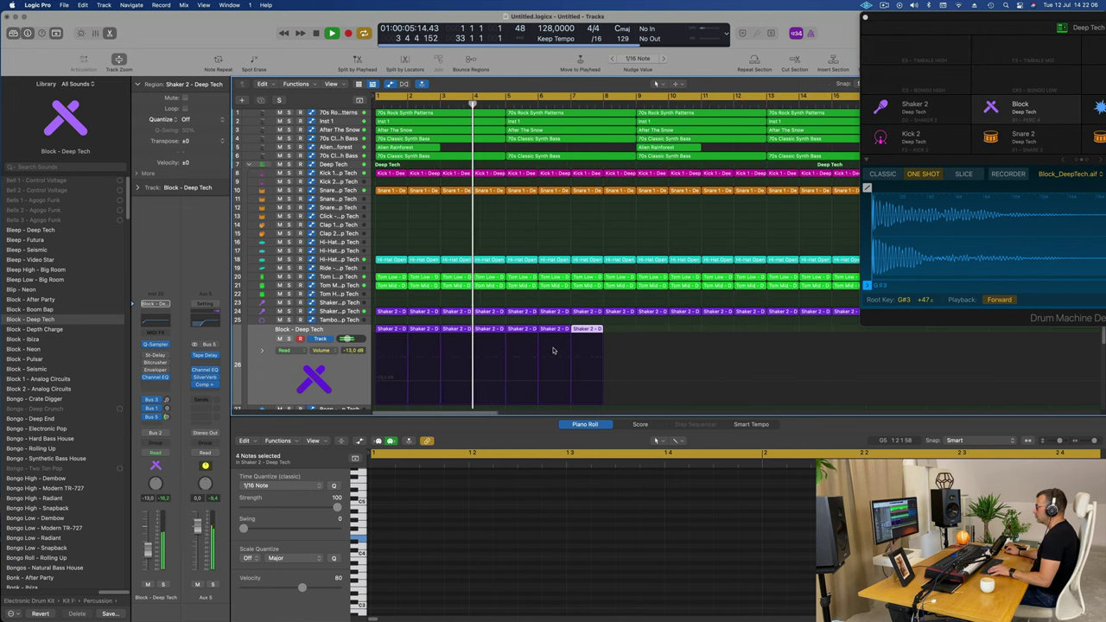
key(super+Left)
key(super+Left)
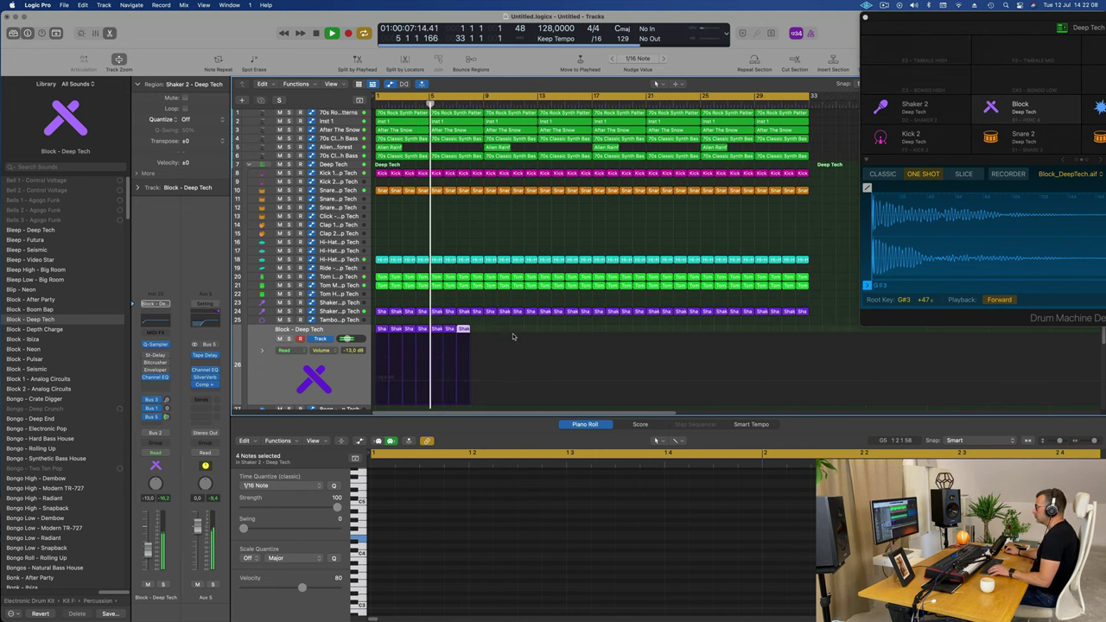
Repeat the seven Block regions four times as a group and delete the copies extending past bar 33.
click(371, 329)
key(super+r)
key(super+r)
key(super+r)
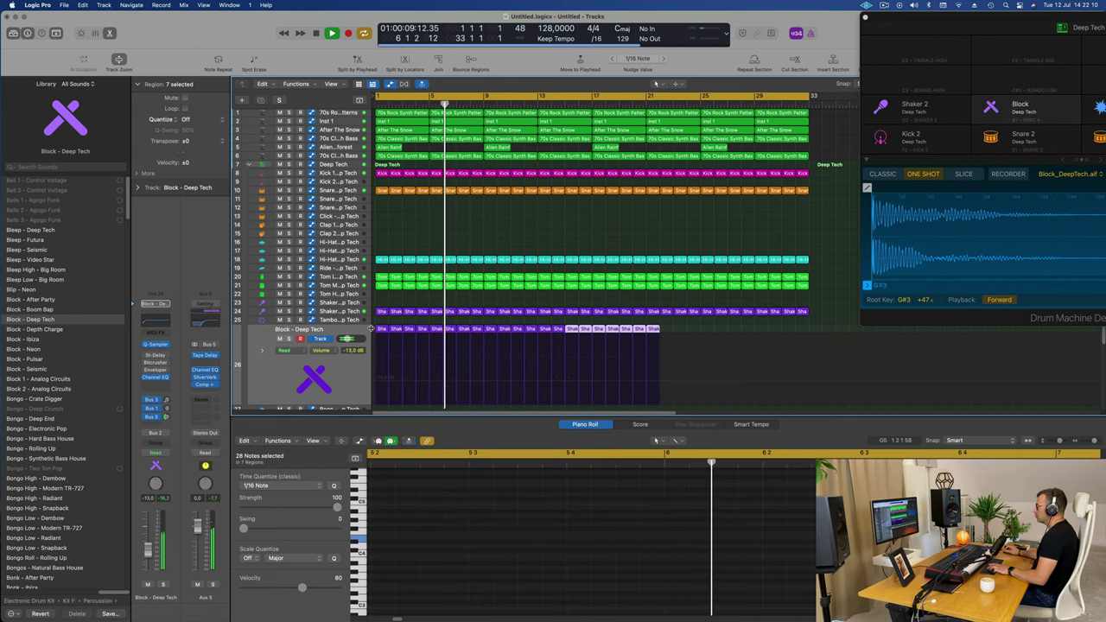
key(super+r)
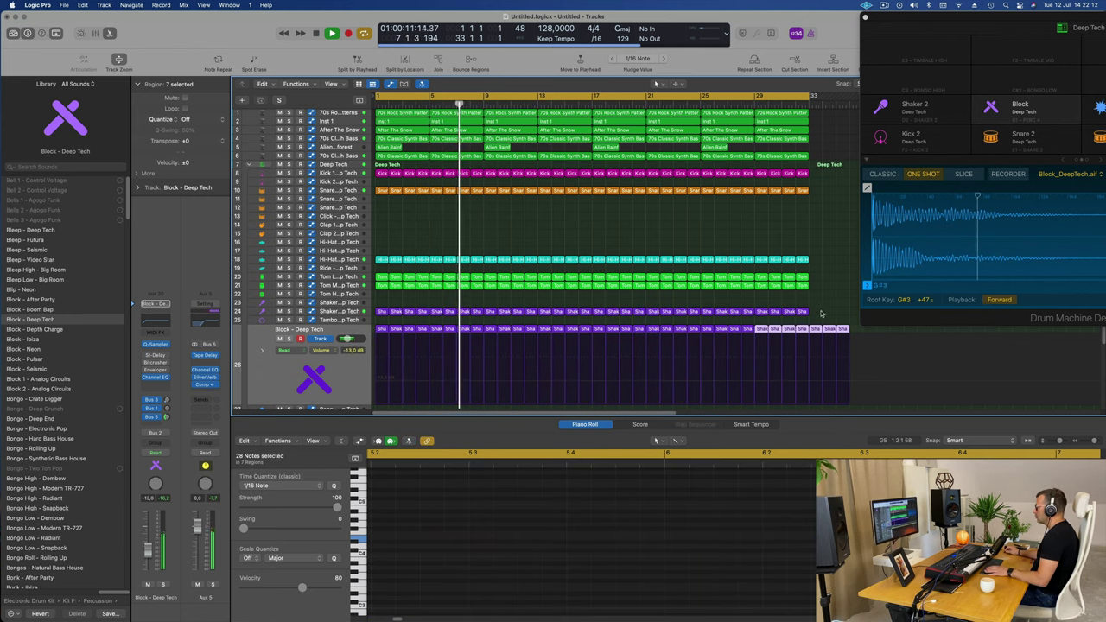
drag(816, 315, 849, 333)
key(Delete)
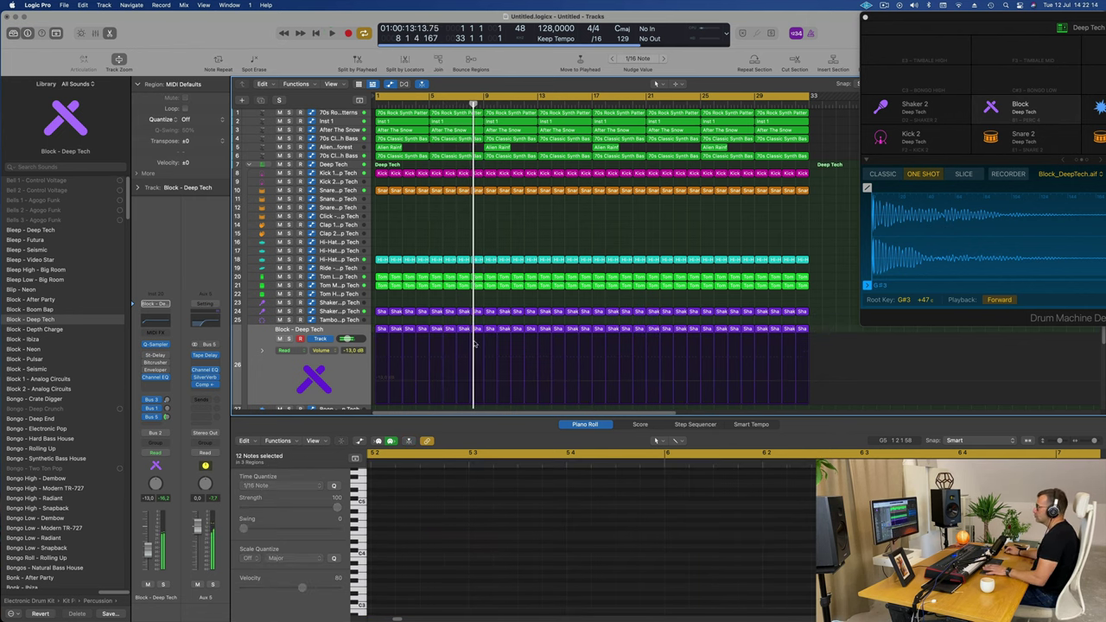
Lower the Block track's volume to -15.0 dB during playback.
key(space)
click(326, 374)
drag(148, 552, 148, 555)
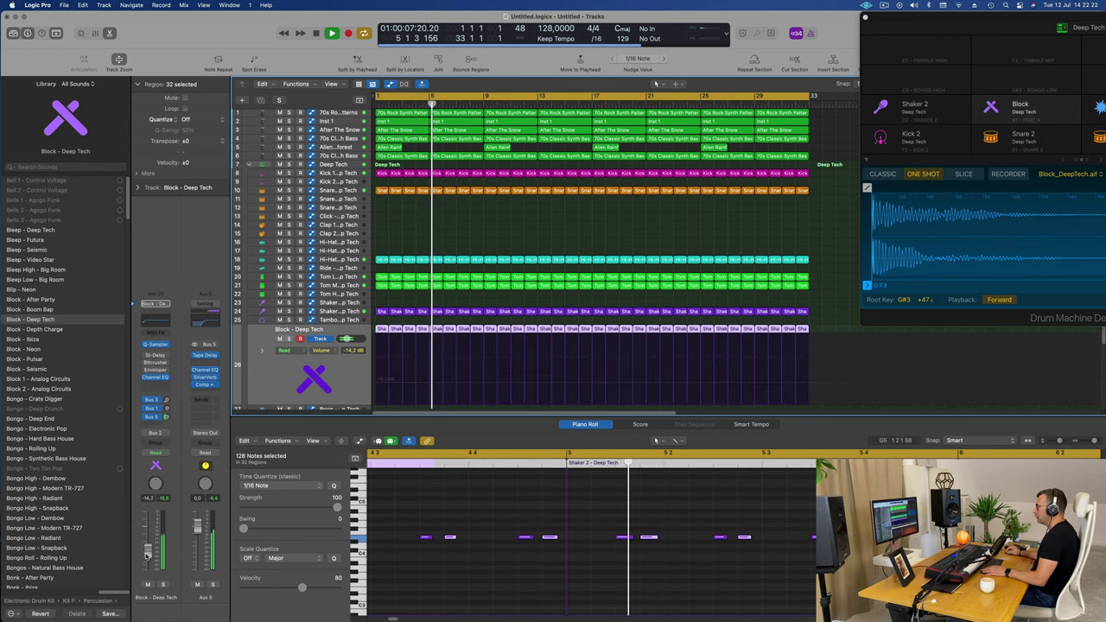
drag(148, 555, 148, 557)
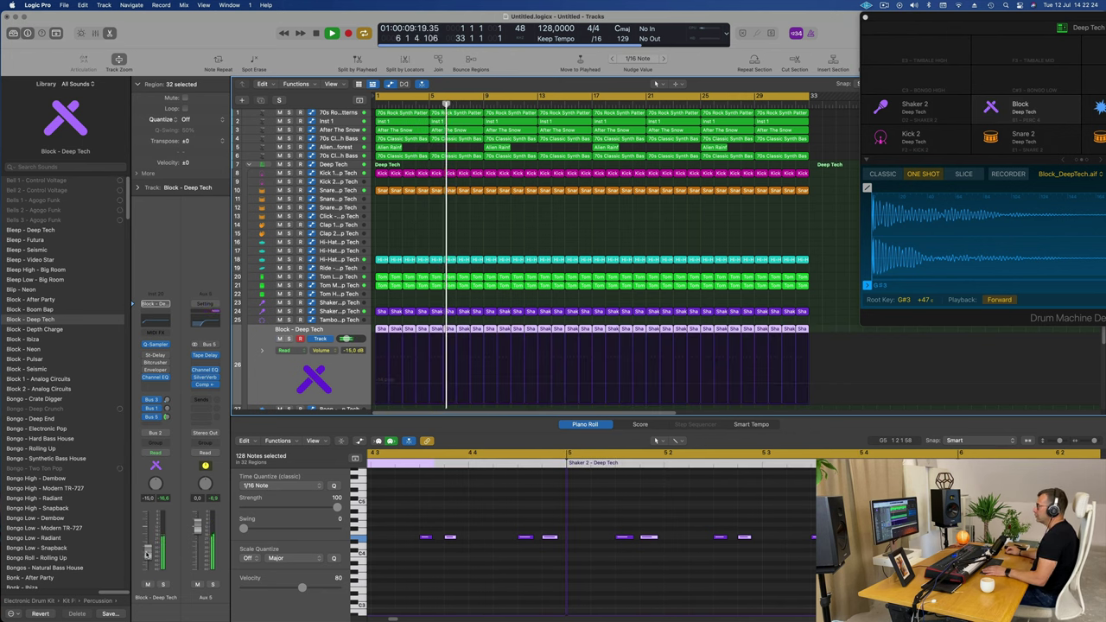
Deselect the Block regions and save the project.
click(585, 230)
key(super+Left)
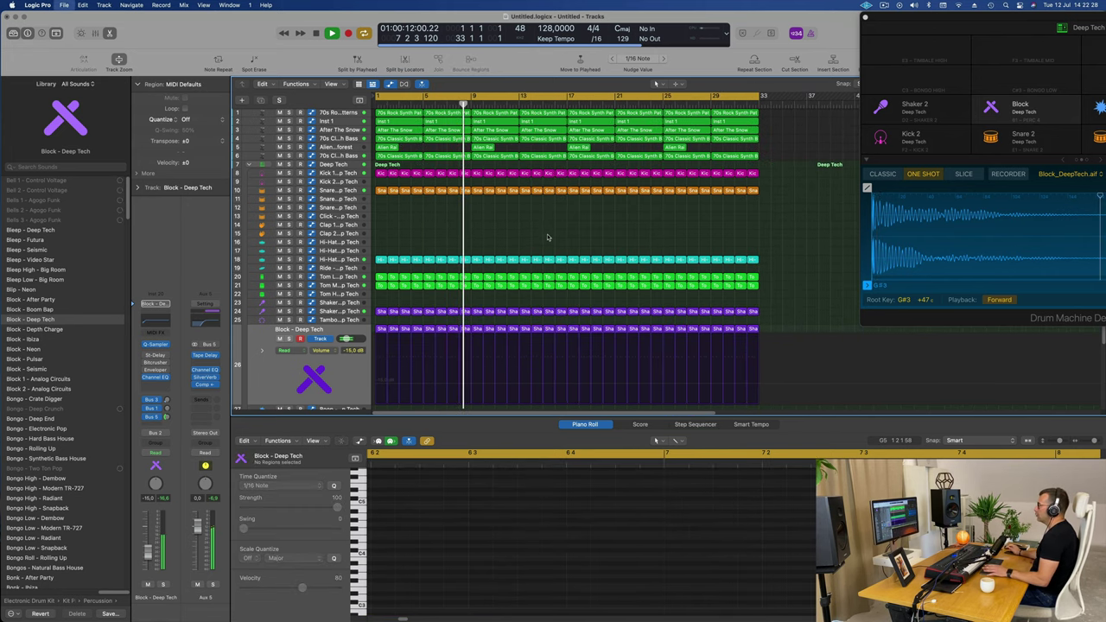
key(super+s)
key(Escape)
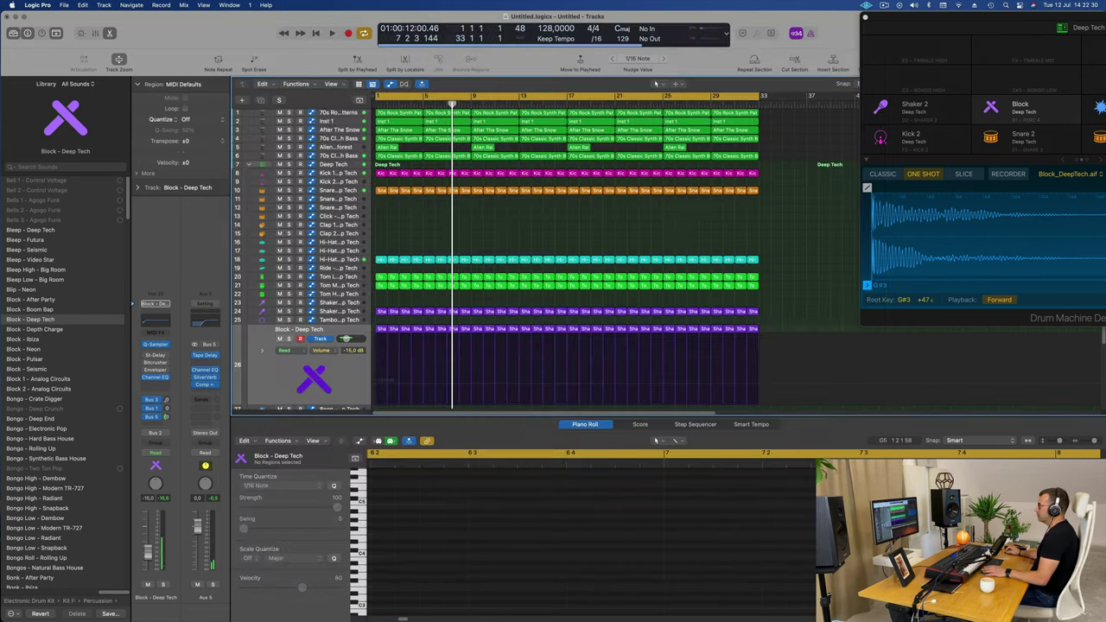
Play the arrangement from the beginning and lower the Block track's volume to -16.0 dB.
key(Return)
key(space)
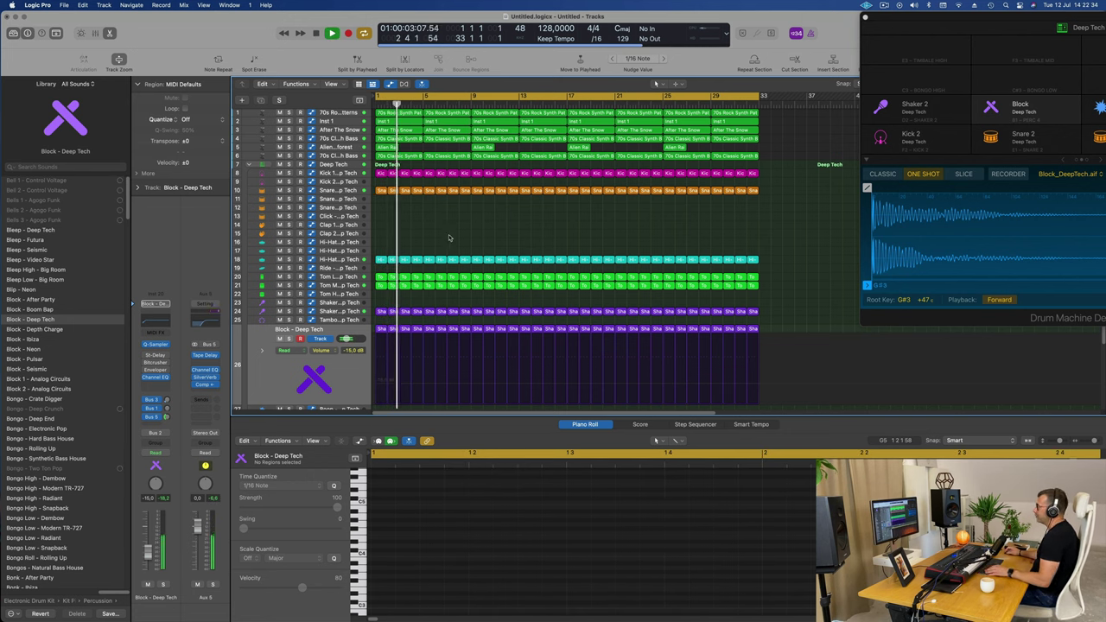
key(super+a)
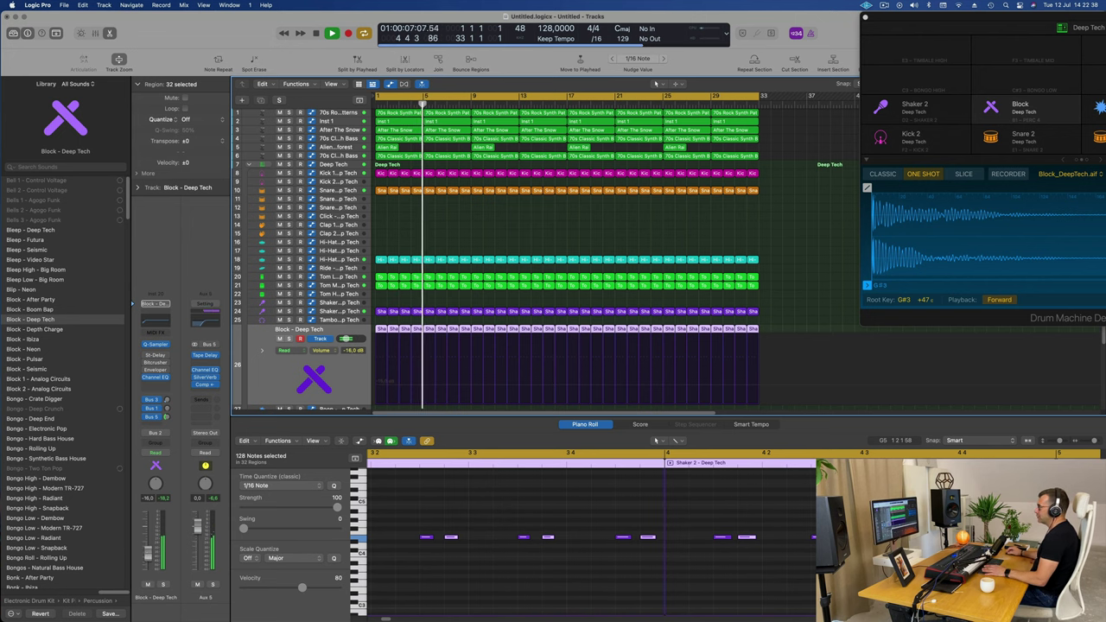
click(525, 240)
scroll(580, 241, right, 2)
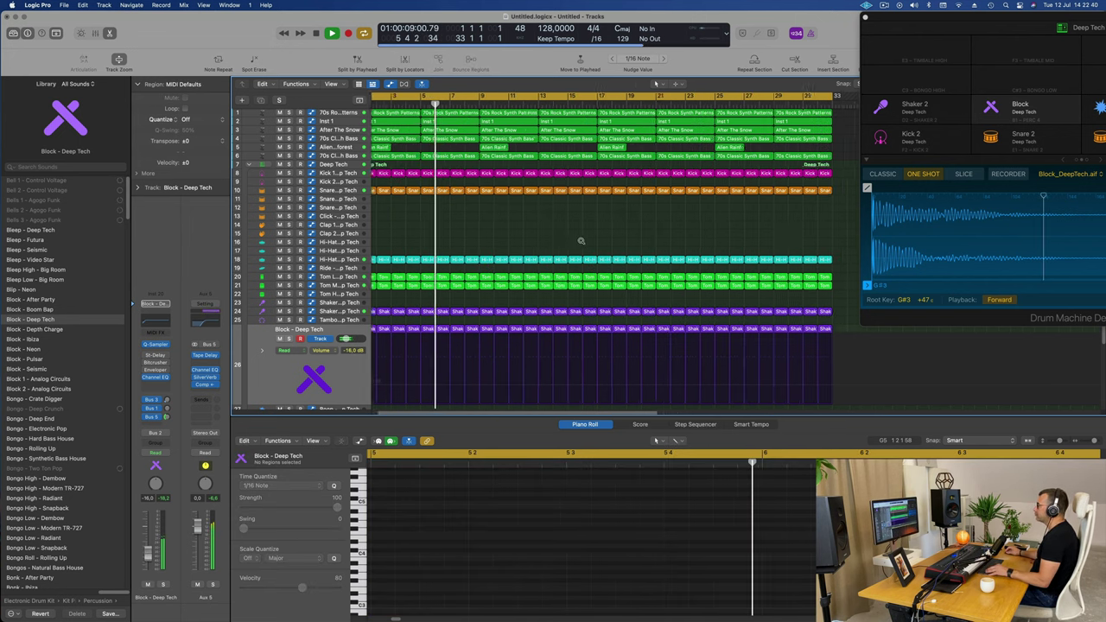
Select the 70s Rock Synth Patterns track, restart playback from the beginning and open its Alchemy instrument.
scroll(580, 241, left, 3)
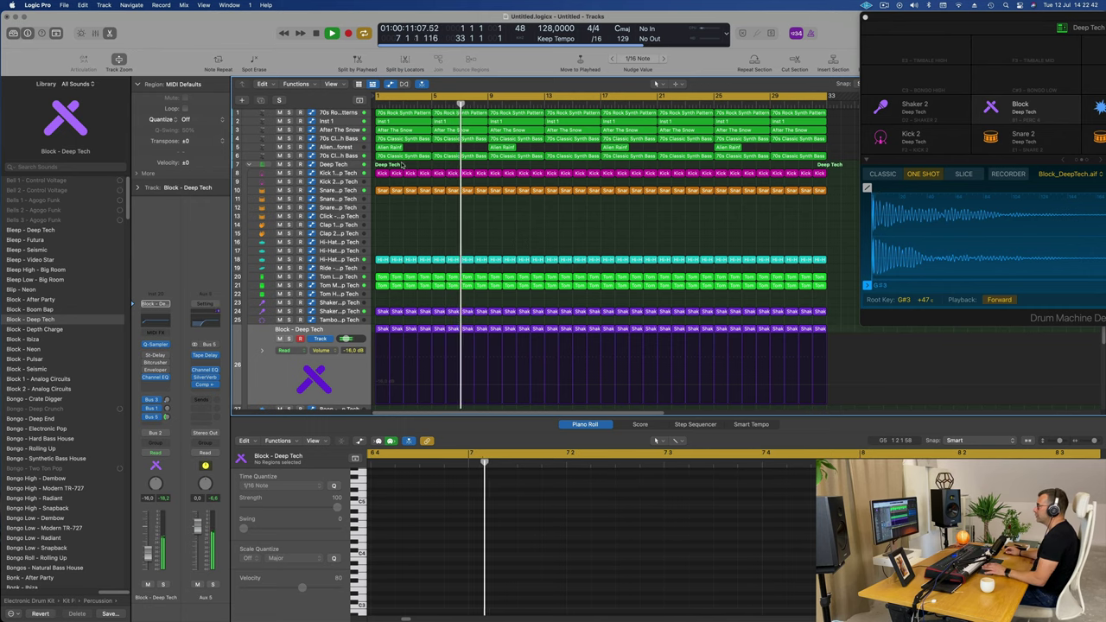
click(324, 113)
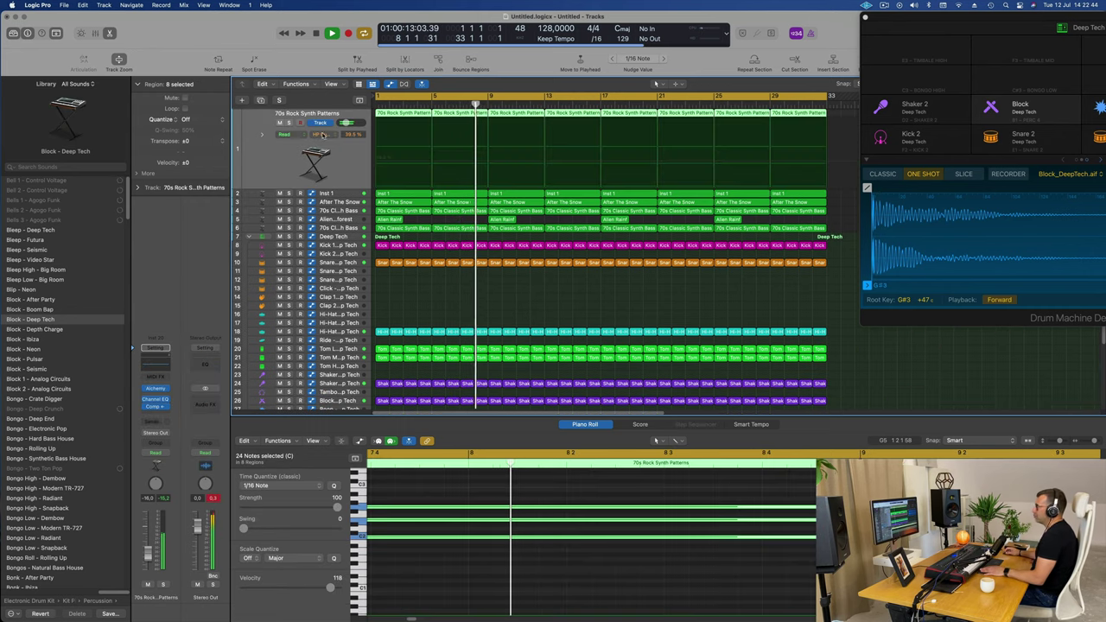
key(Return)
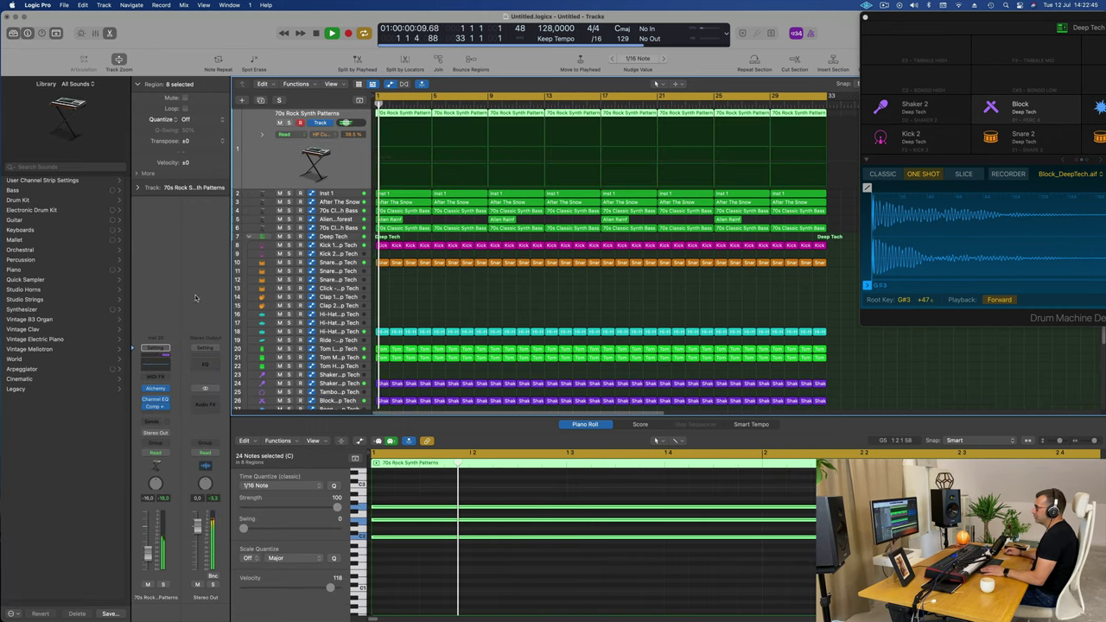
click(155, 389)
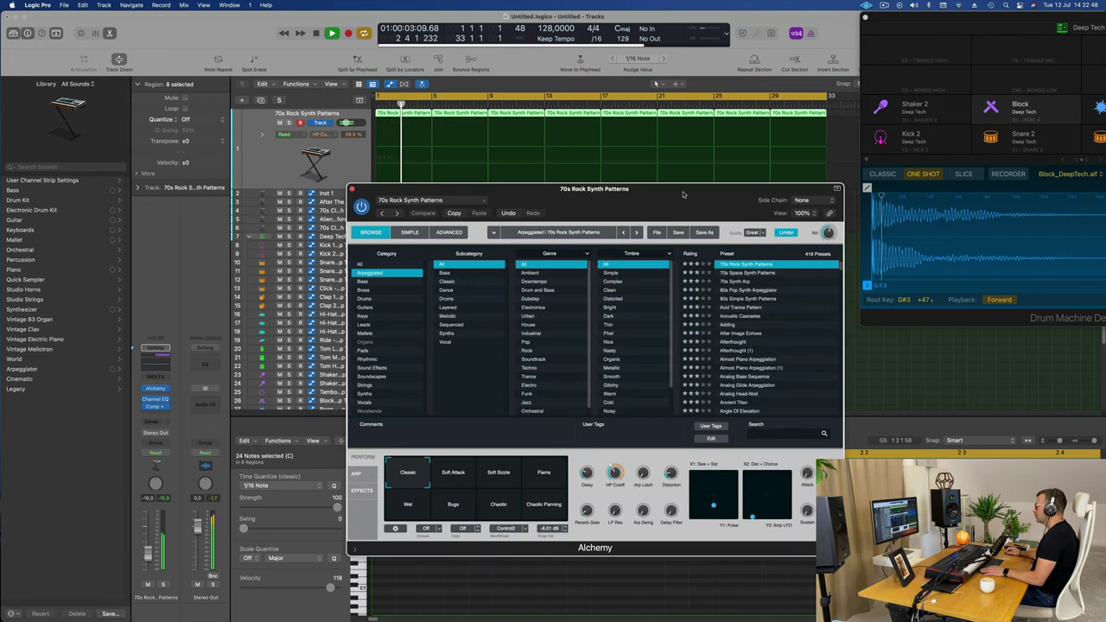
drag(683, 194, 571, 168)
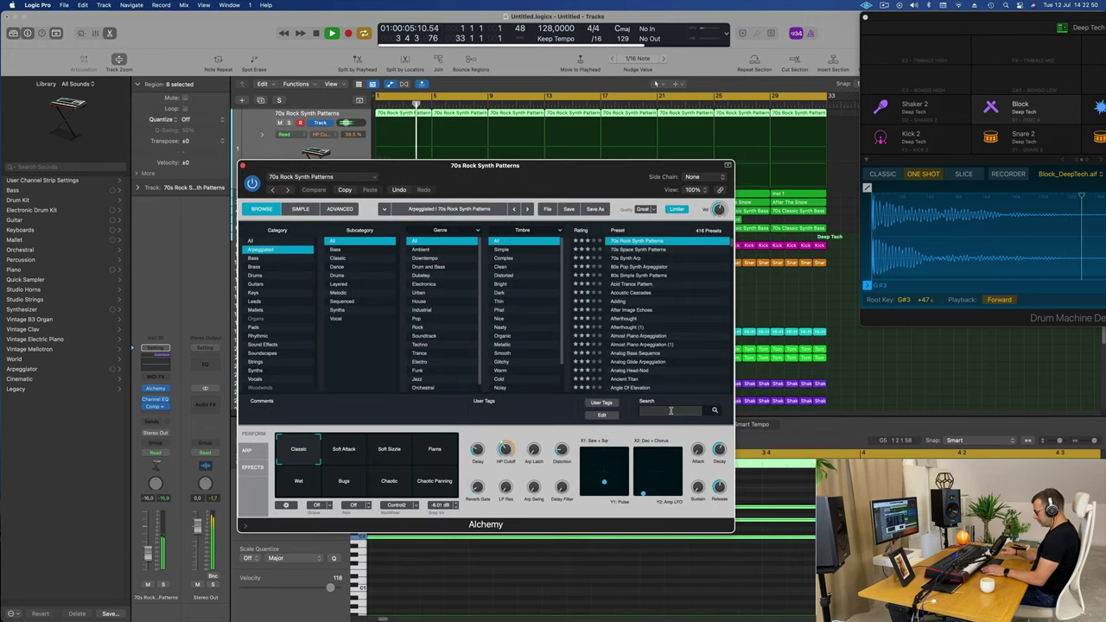
Search the Alchemy presets for 19, try 1970s Modular Synth Bass, widen to all categories and load Sunset 1977.
text(1987)
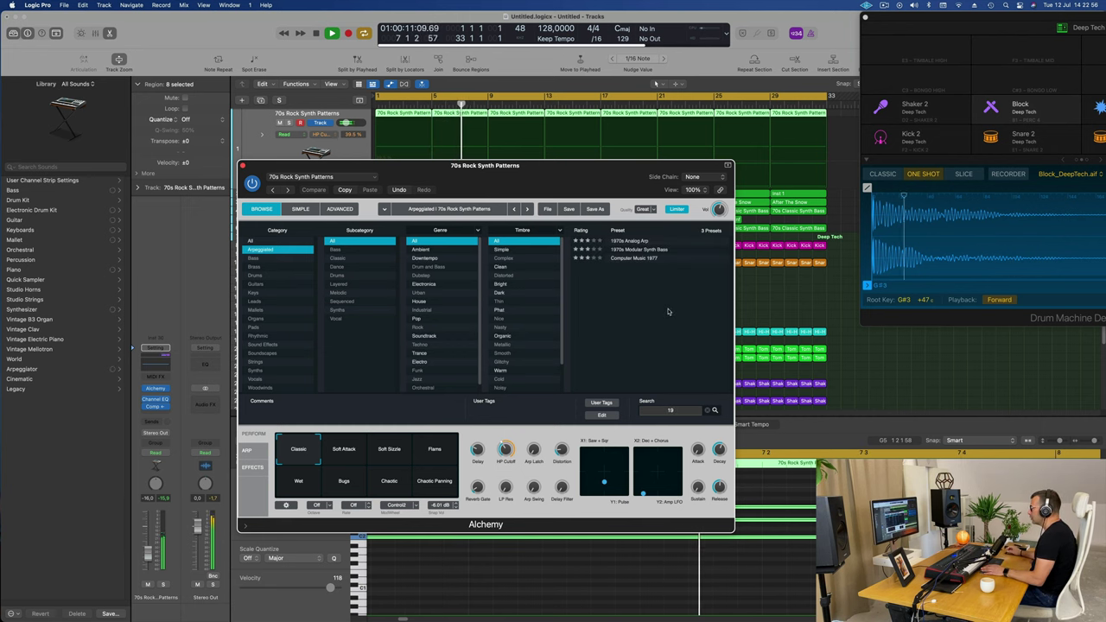
click(632, 250)
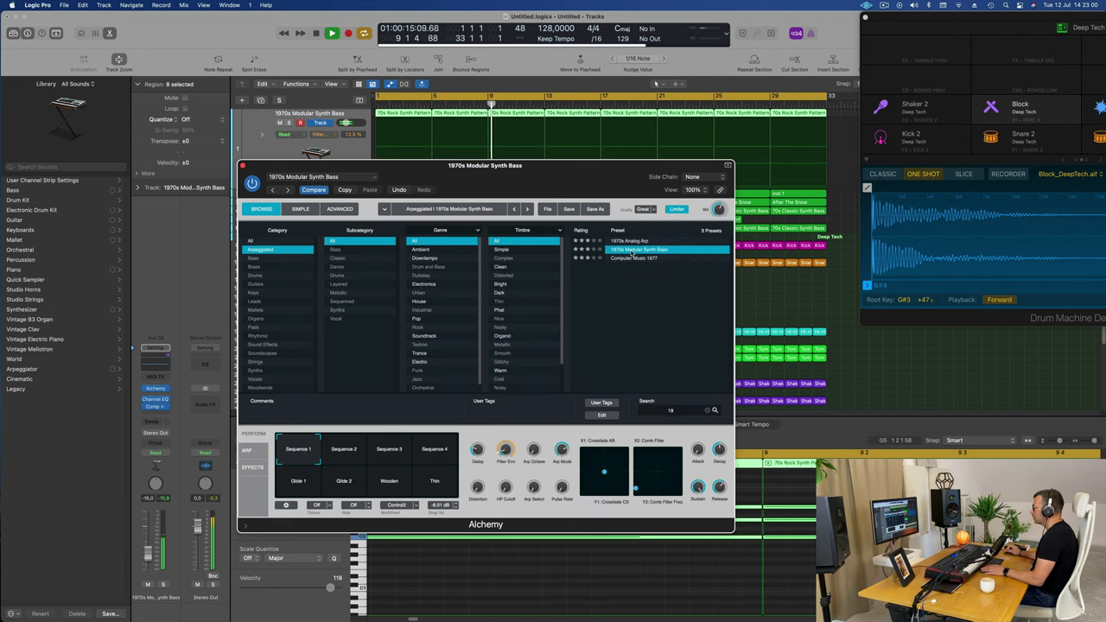
click(250, 241)
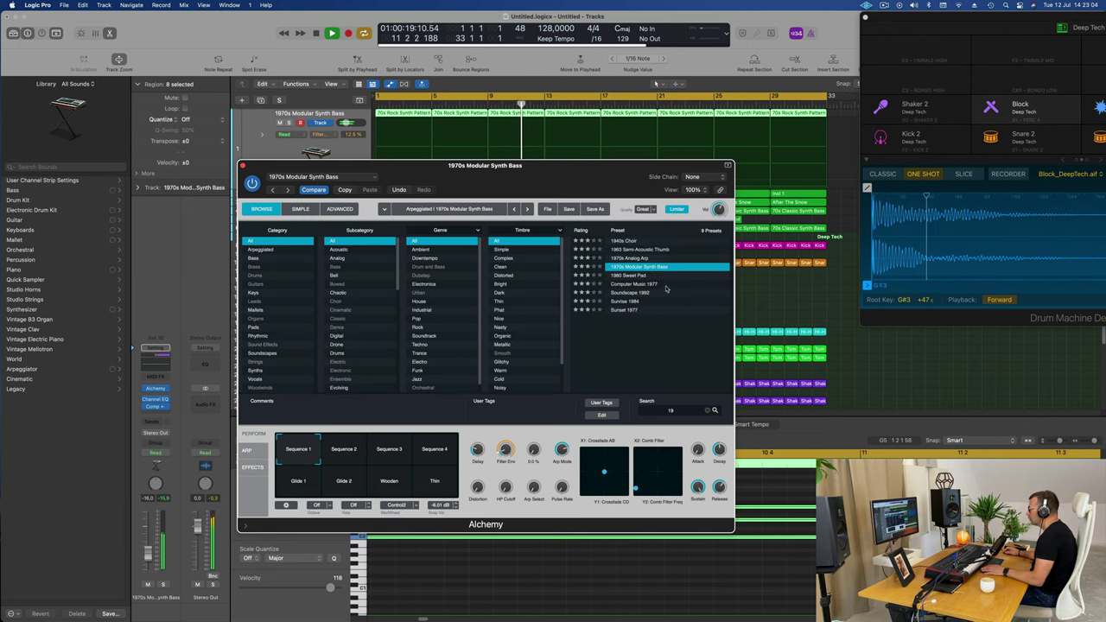
click(624, 310)
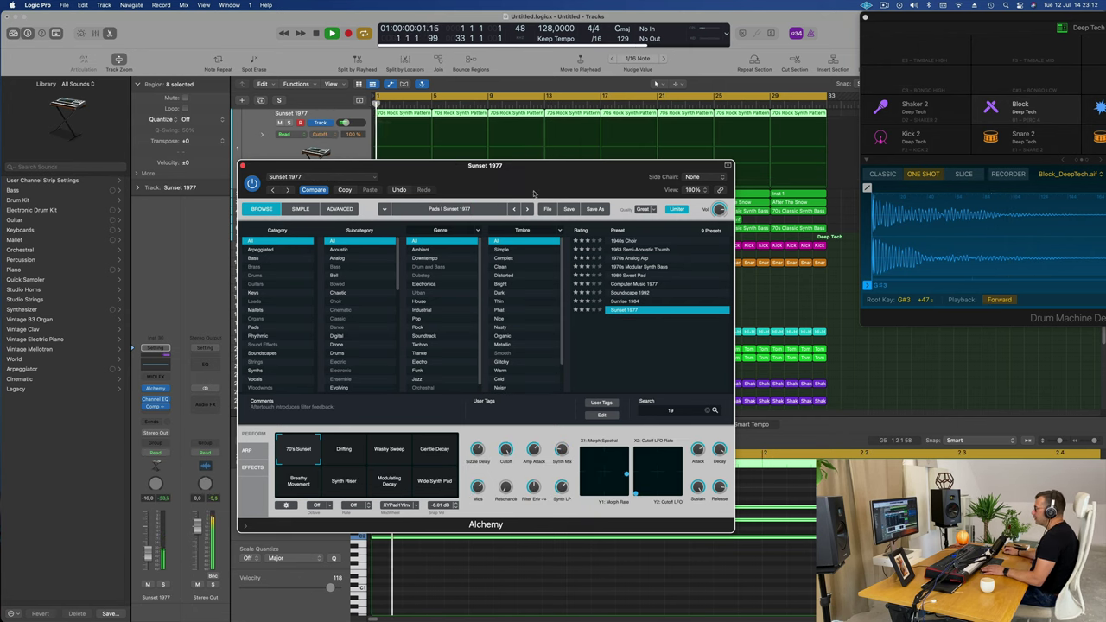
Solo the Sunset 1977 track and audition its performance snapshots, returning to 70's Sunset.
drag(533, 194, 735, 203)
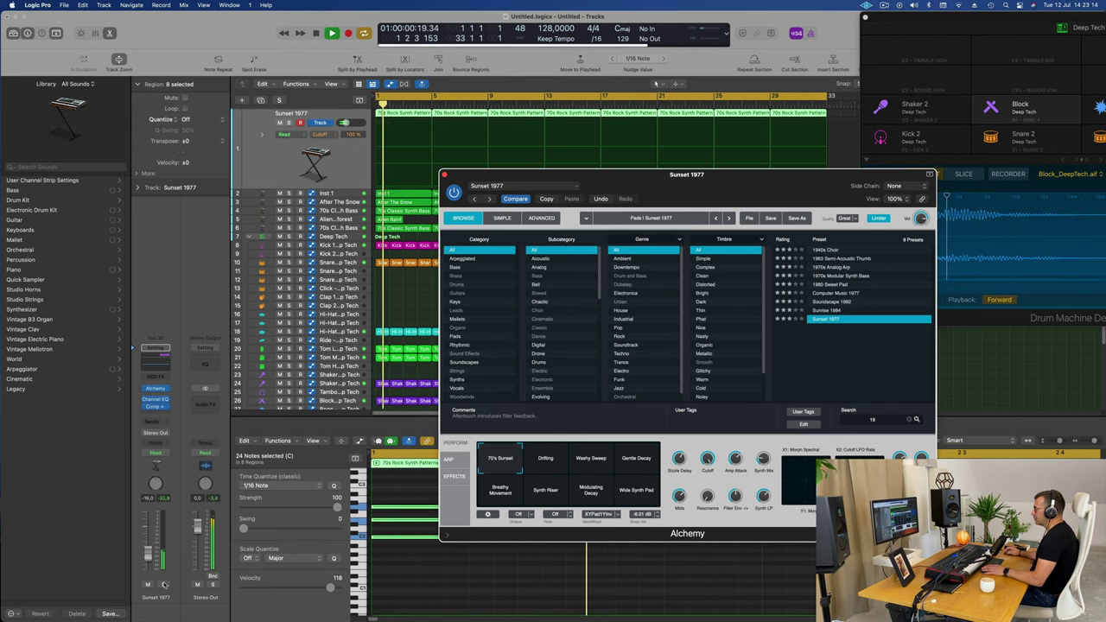
click(164, 584)
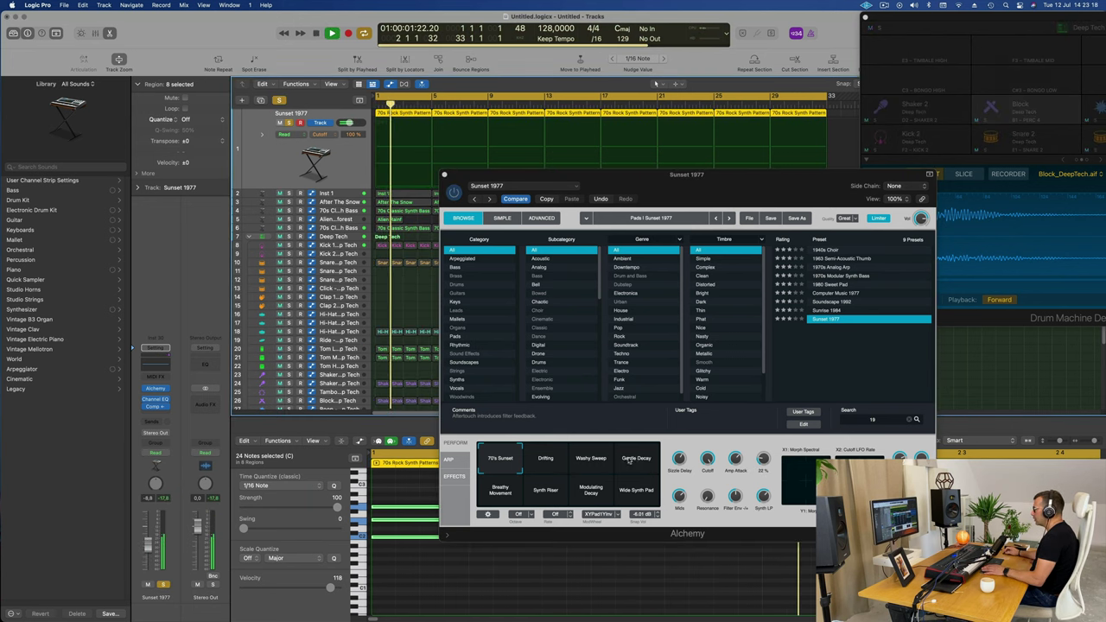
click(594, 460)
click(591, 489)
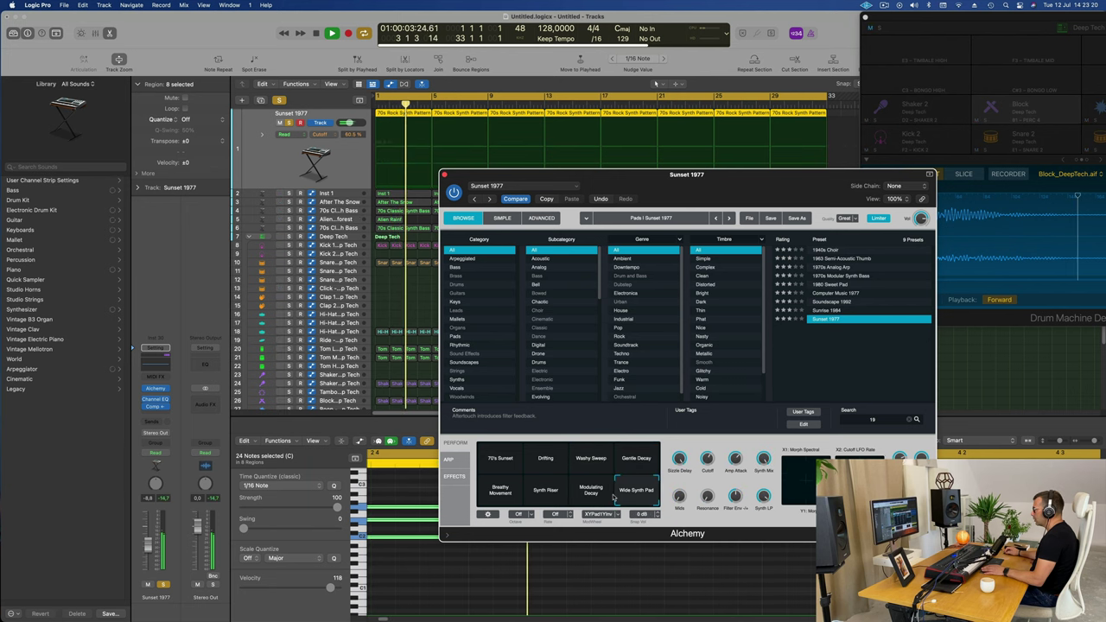
click(542, 490)
click(500, 458)
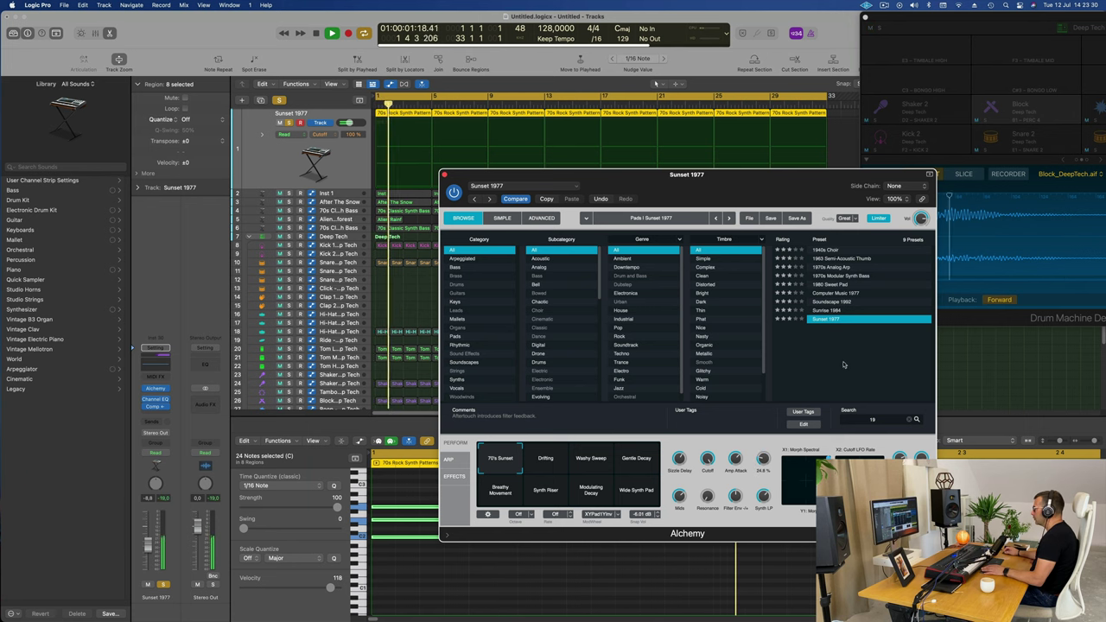
Load the Sunrise 1984 preset with its Arpeggiated snapshot and listen from the beginning.
click(829, 310)
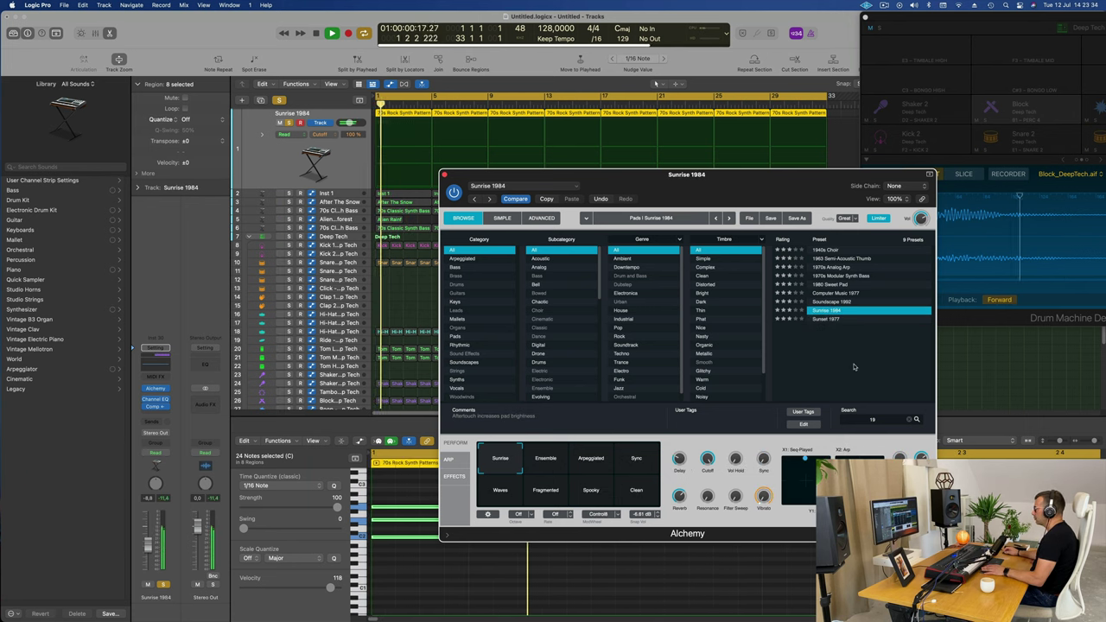
click(600, 469)
key(space)
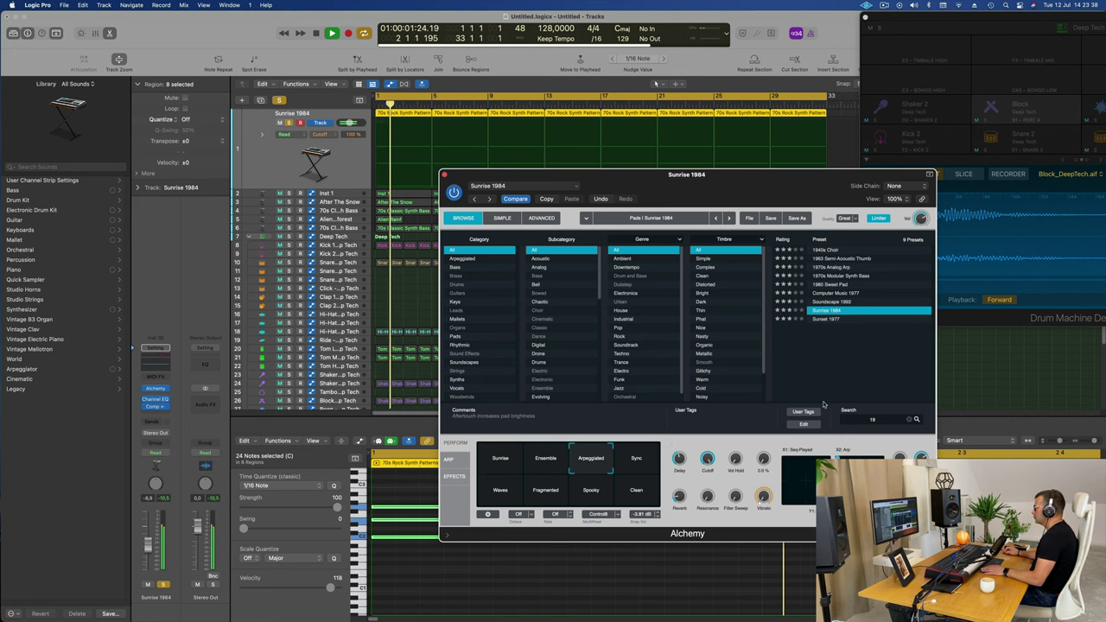
key(Return)
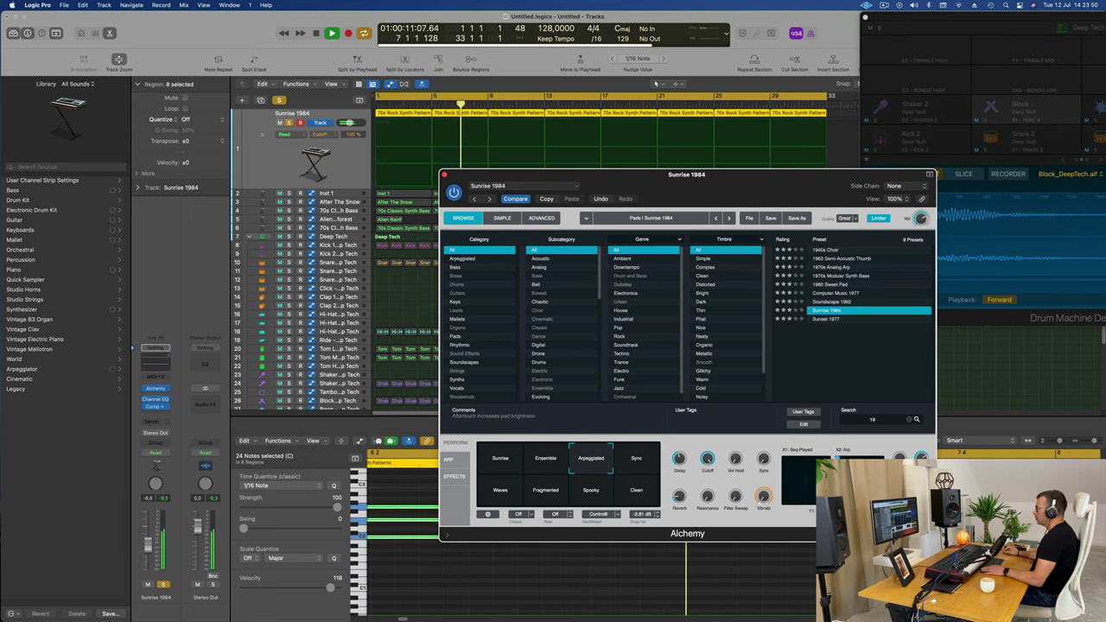
Unsolo the Sunrise 1984 track, replay the full arrangement and lower the track's volume slightly.
click(271, 153)
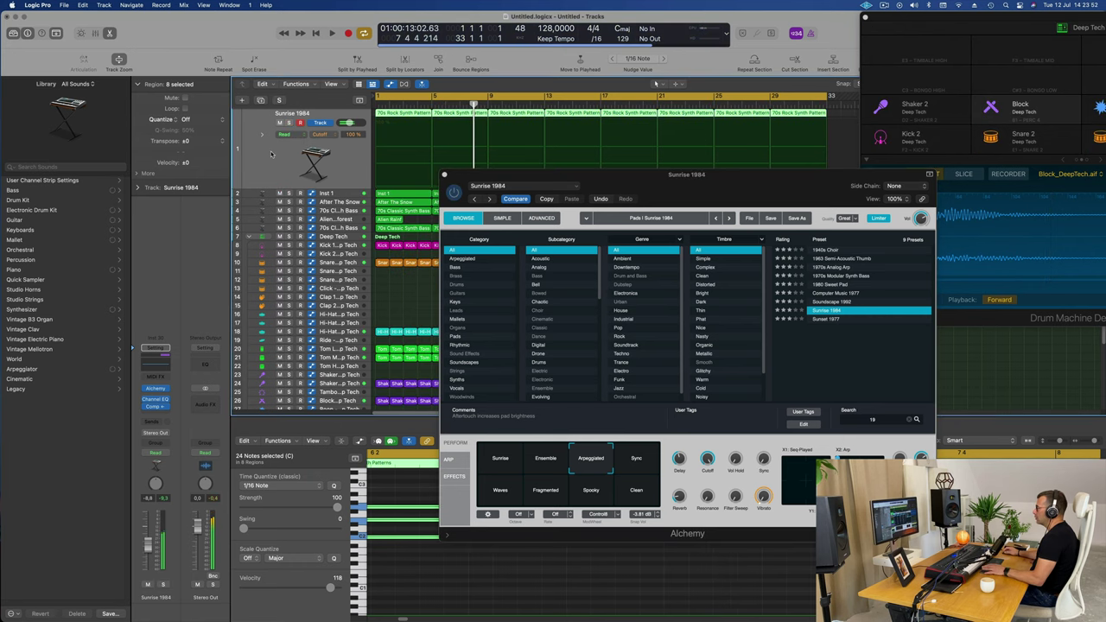
key(space)
drag(734, 176, 672, 157)
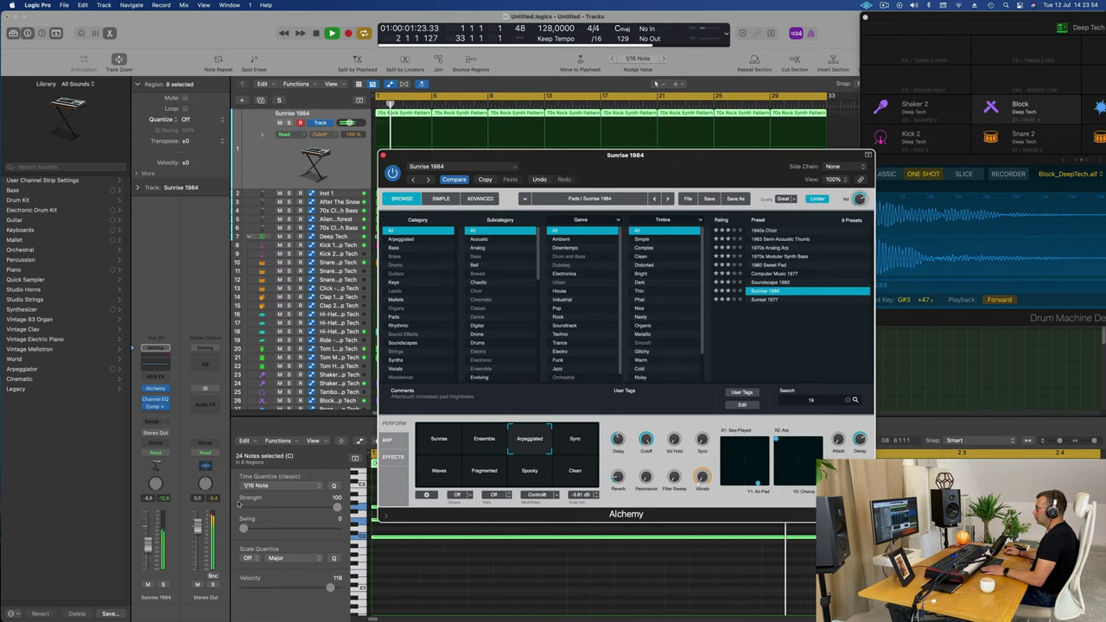
click(148, 546)
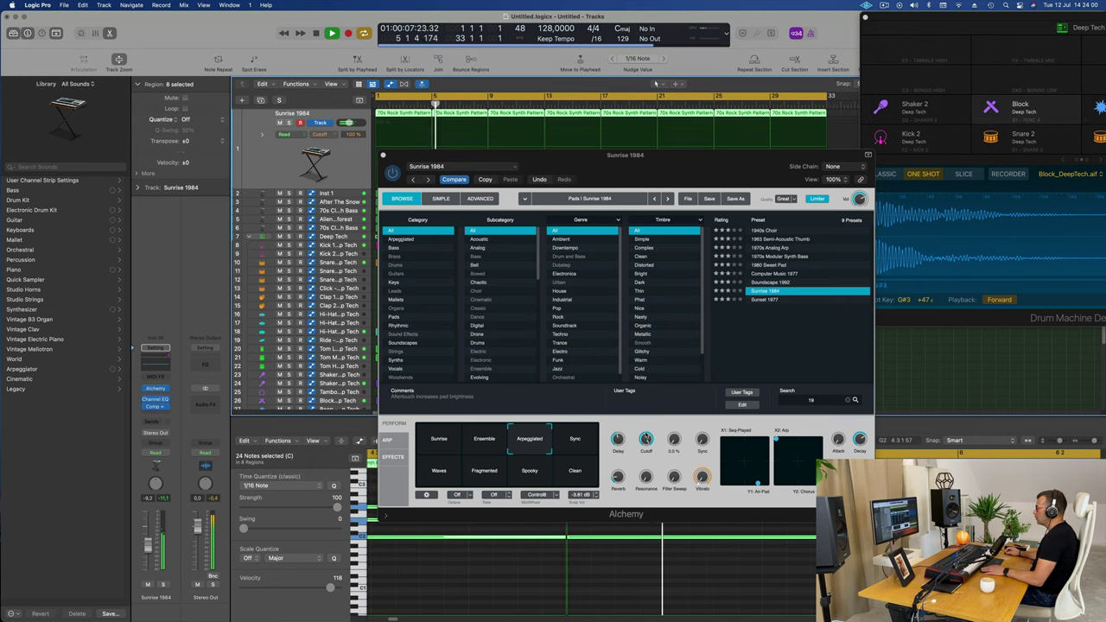
Reduce the Cutoff of the Sunrise 1984 sound, close the Alchemy window and deselect all regions.
click(645, 462)
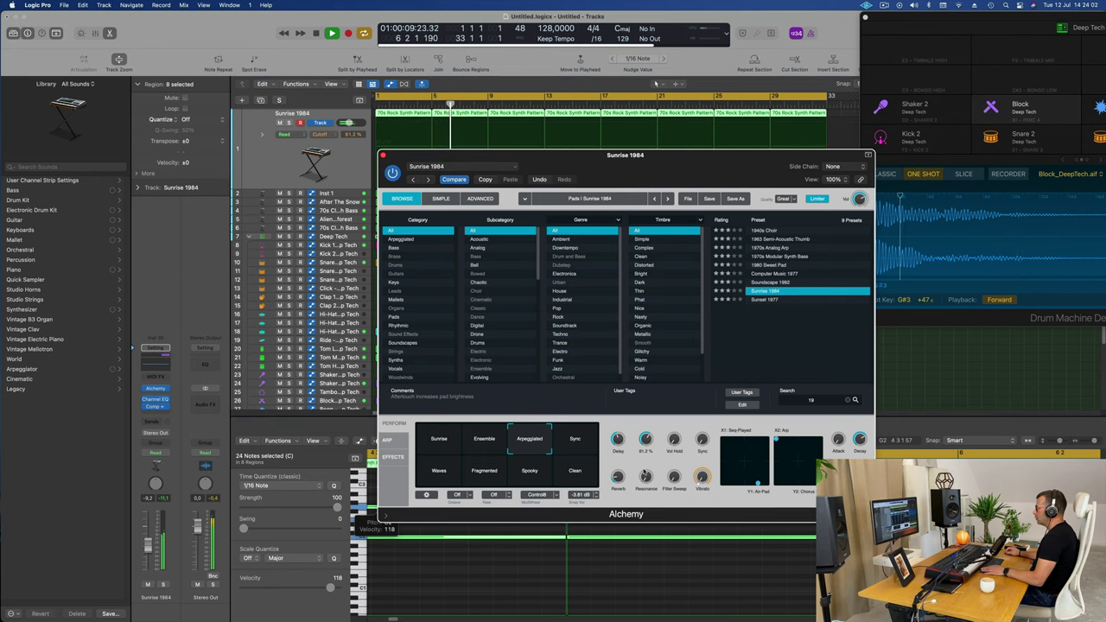
drag(400, 156, 772, 237)
click(755, 235)
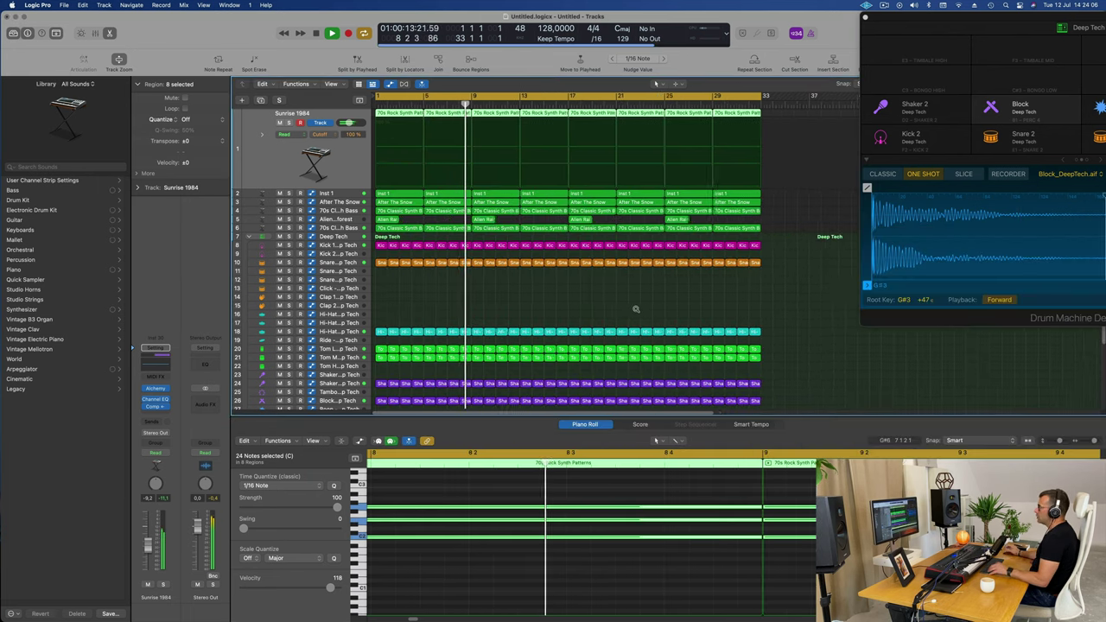
click(639, 310)
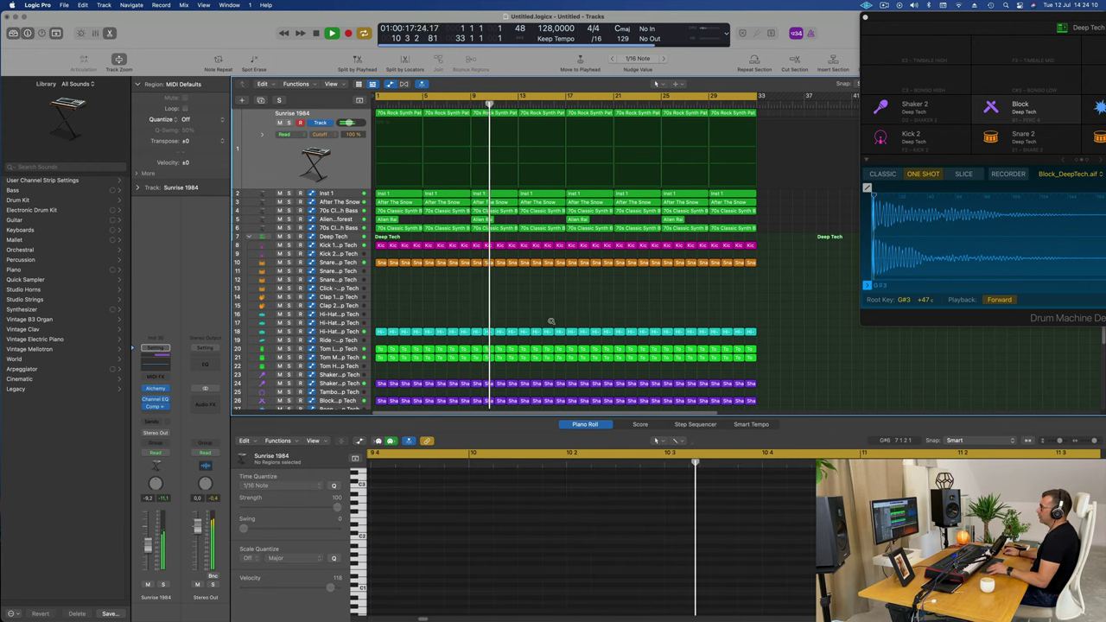
Duplicate the second 70s Classic Synth Bass track, just above Deep Tech, as an empty track with the same settings.
scroll(555, 323, down, 2)
scroll(553, 321, down, 1)
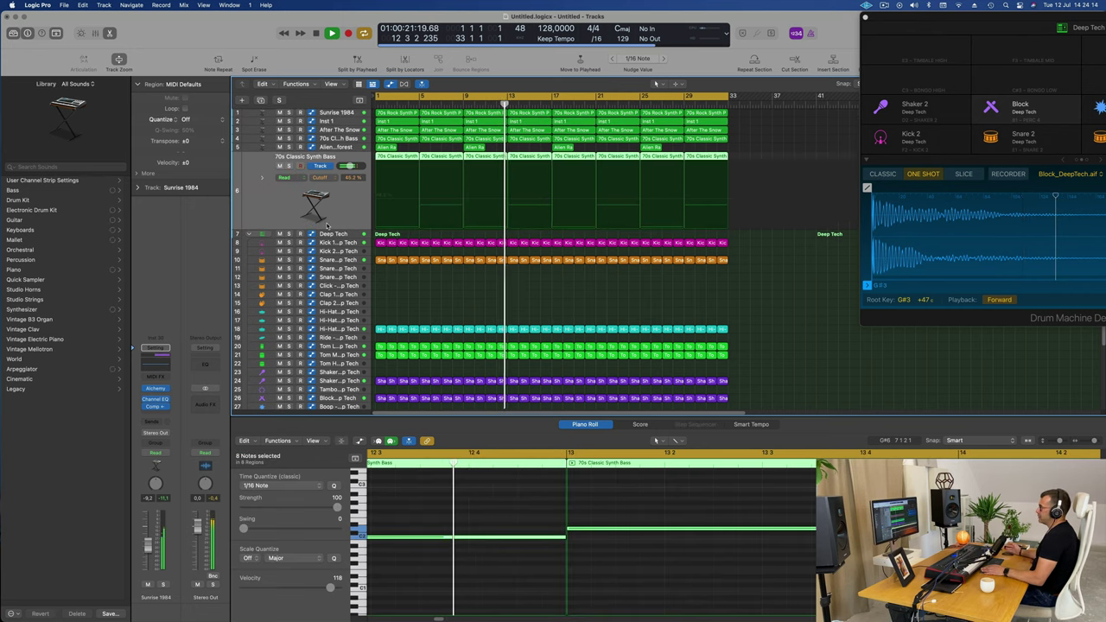
click(251, 225)
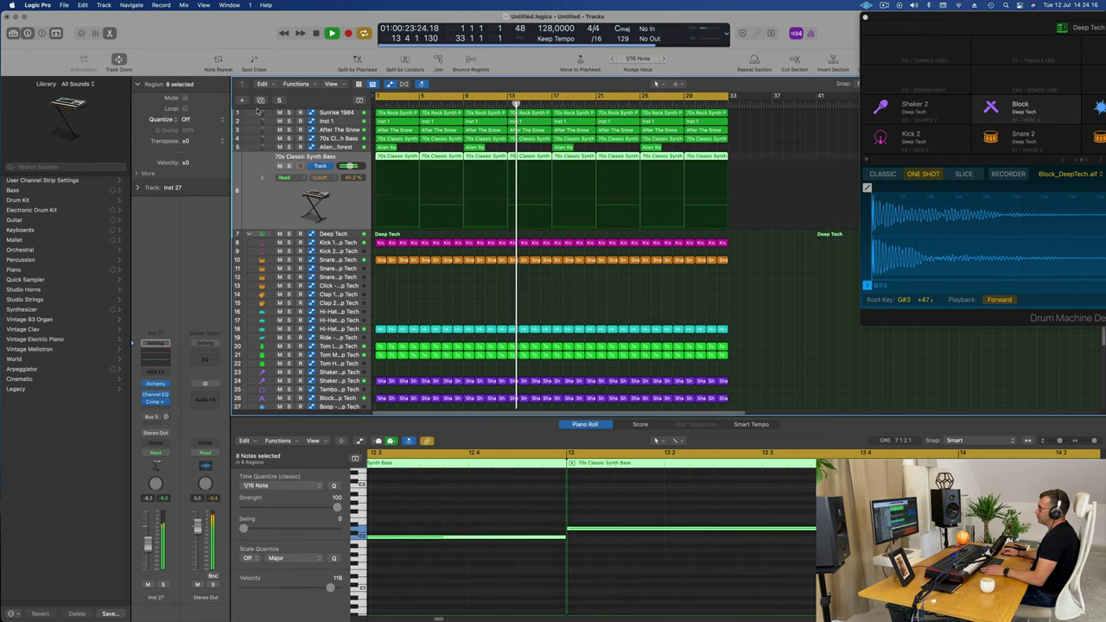
click(261, 101)
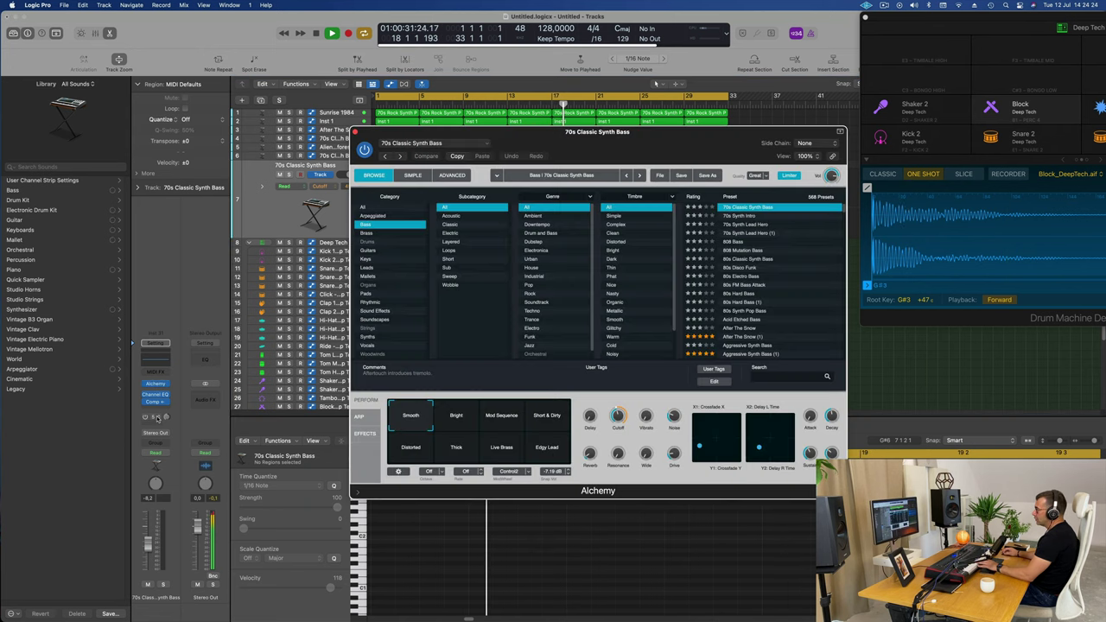
Switch the new 70s Classic Synth Bass track's send from Bus 5 to Bus 6 (Aux 6).
click(154, 416)
mouse_move(173, 498)
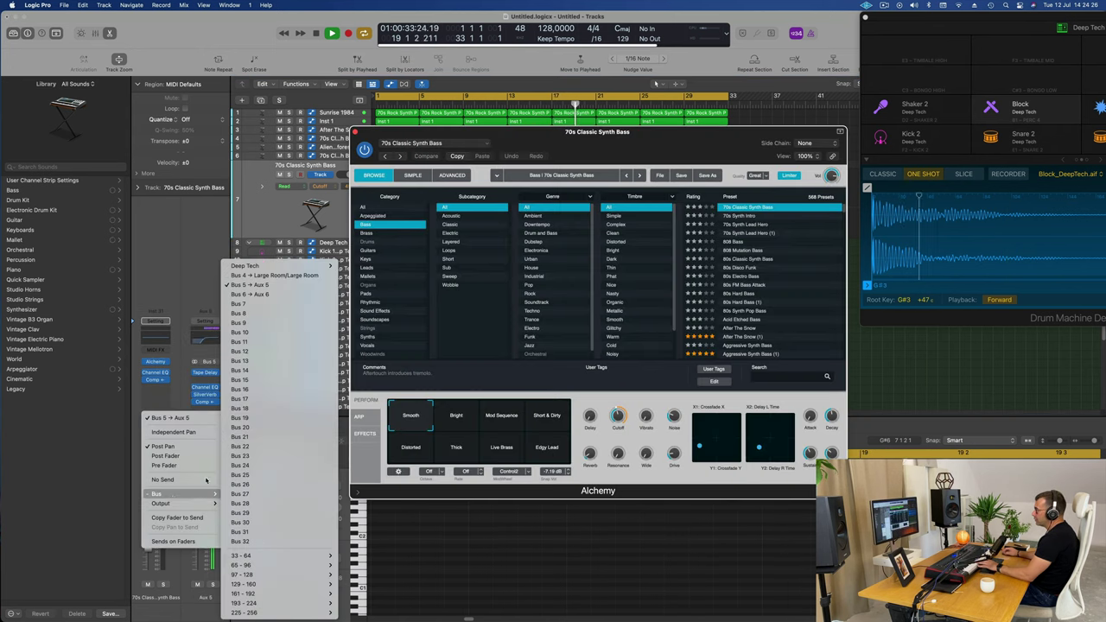
click(262, 295)
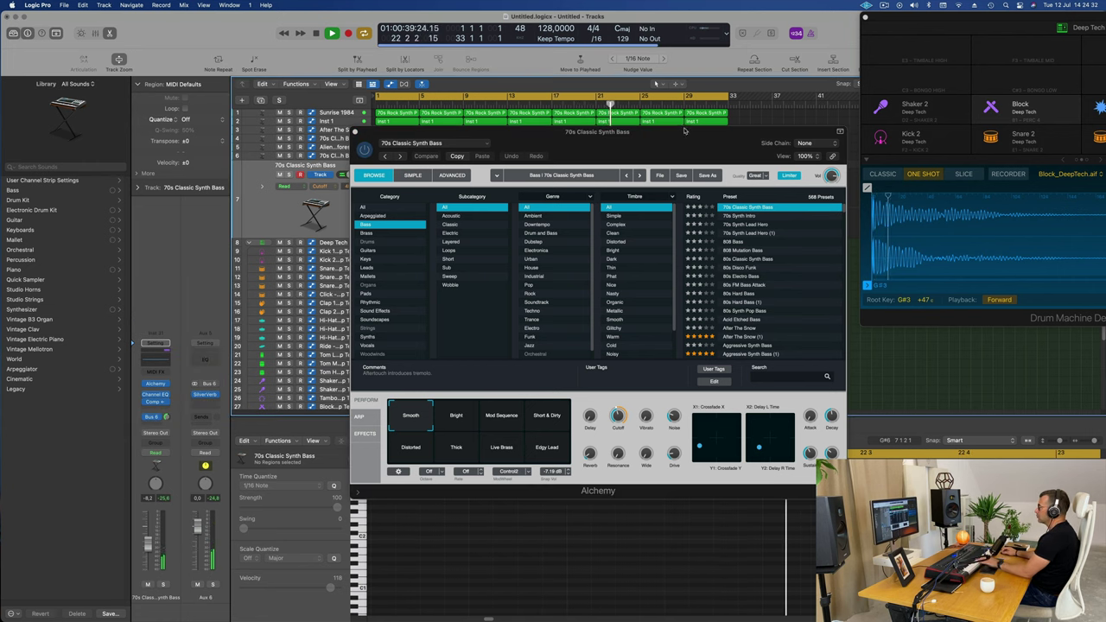
Browse Alchemy's Leads category for the new track, try 80s Sync Lead and load Ana Lead Toolbox.
drag(684, 130, 727, 144)
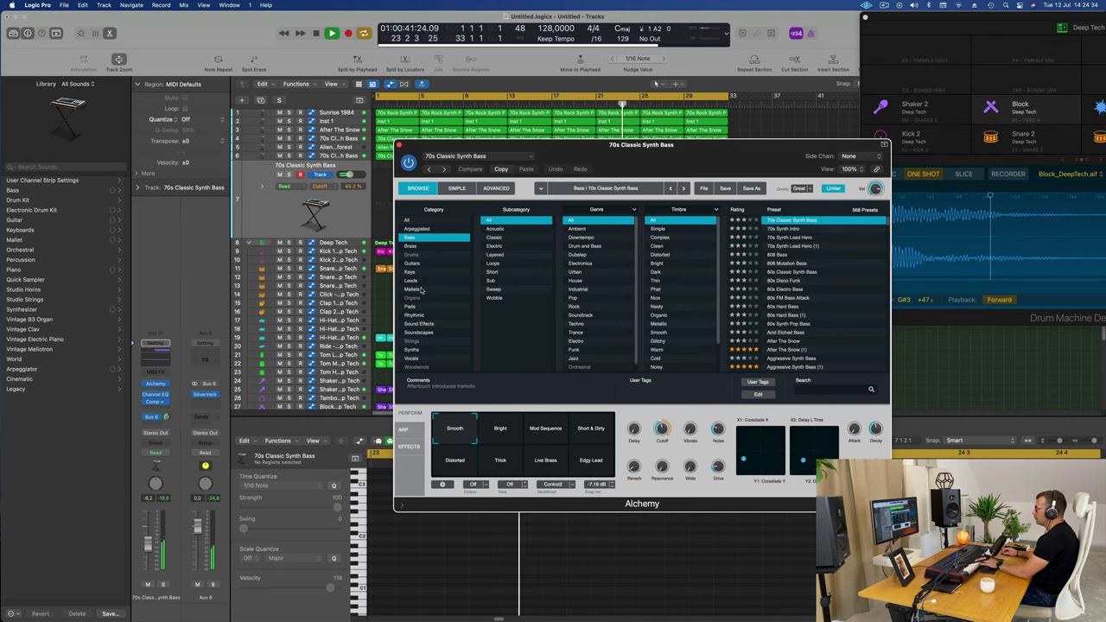
click(412, 281)
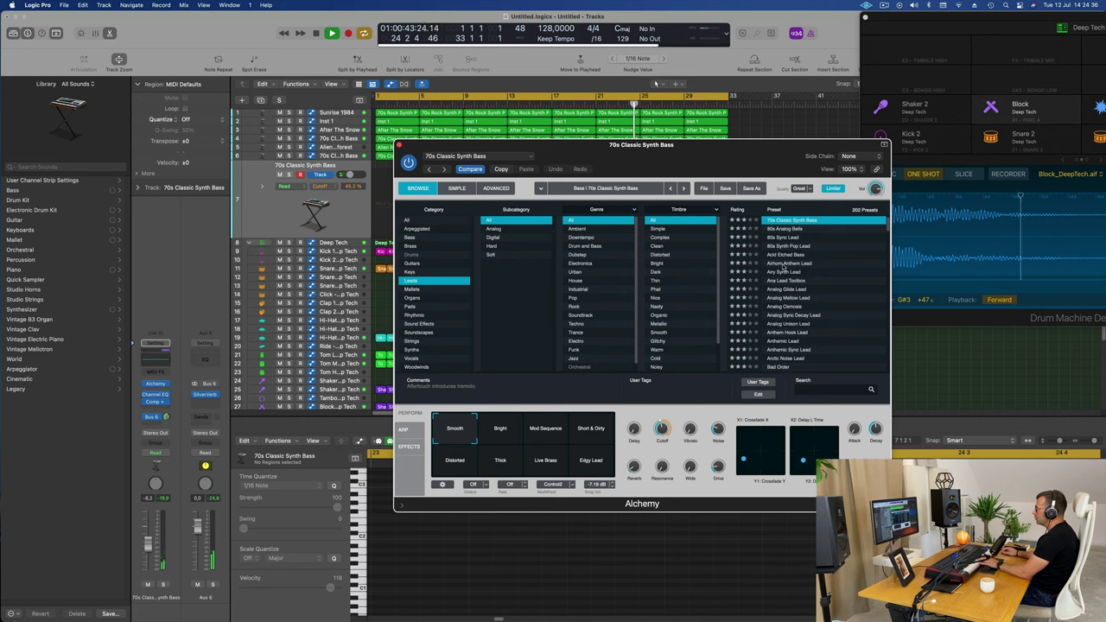
click(784, 237)
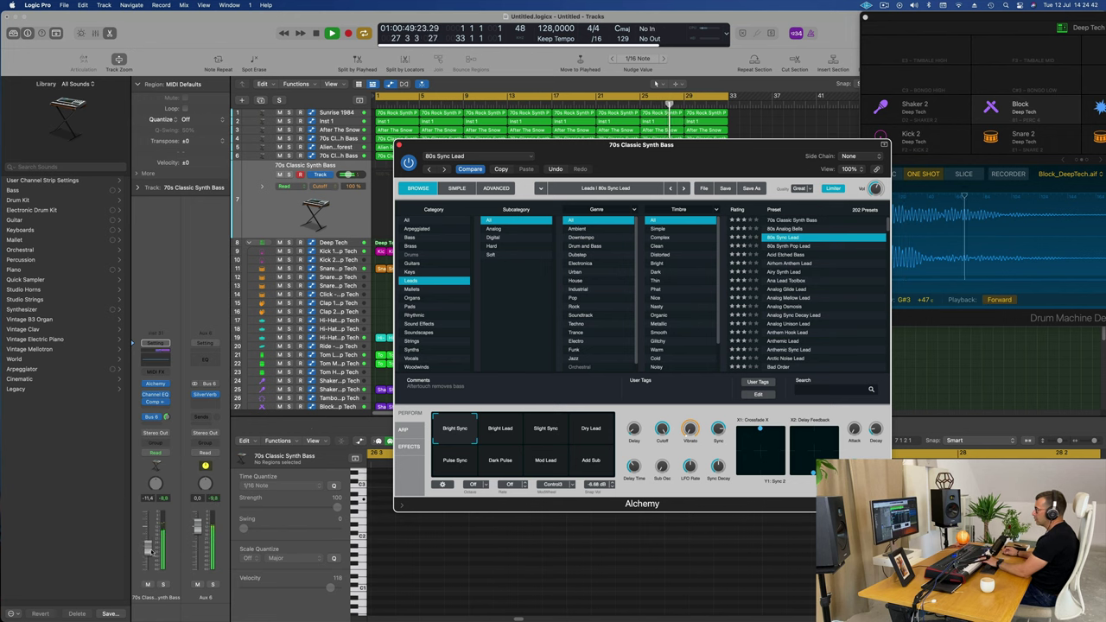
click(946, 189)
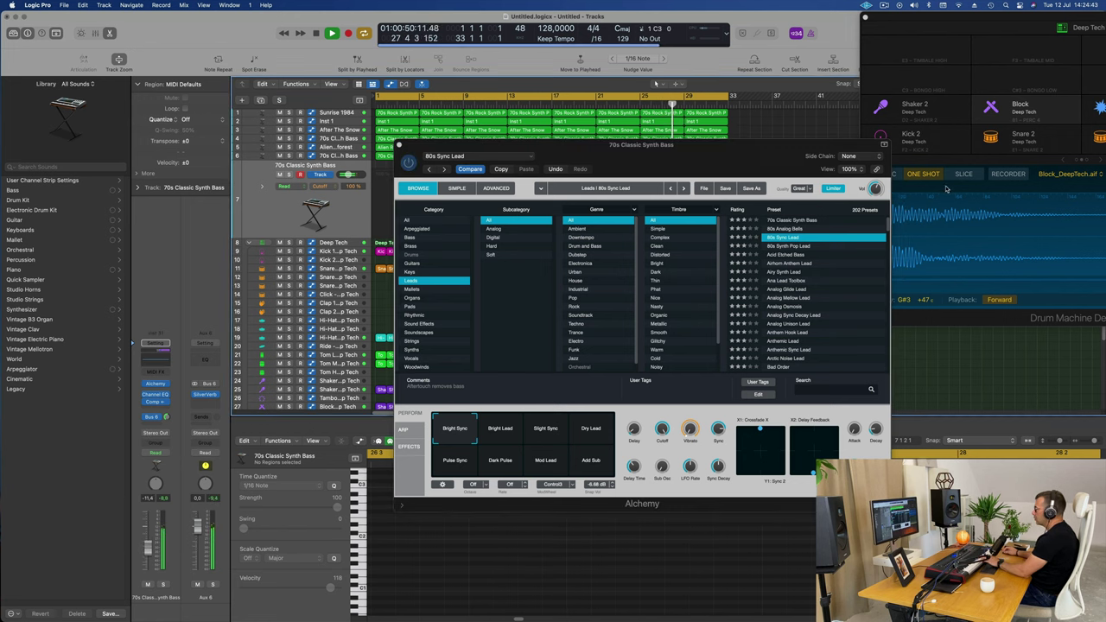
click(791, 281)
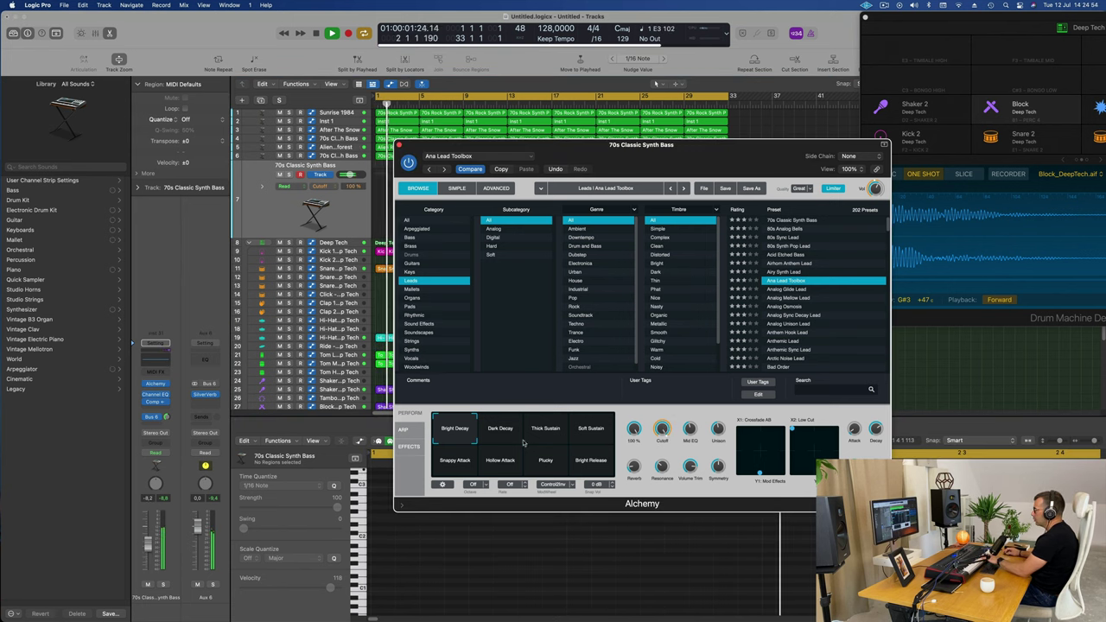
Audition the Dark Decay and Thick Sustain snapshots, raise the track's volume and select Soft Sustain.
click(494, 431)
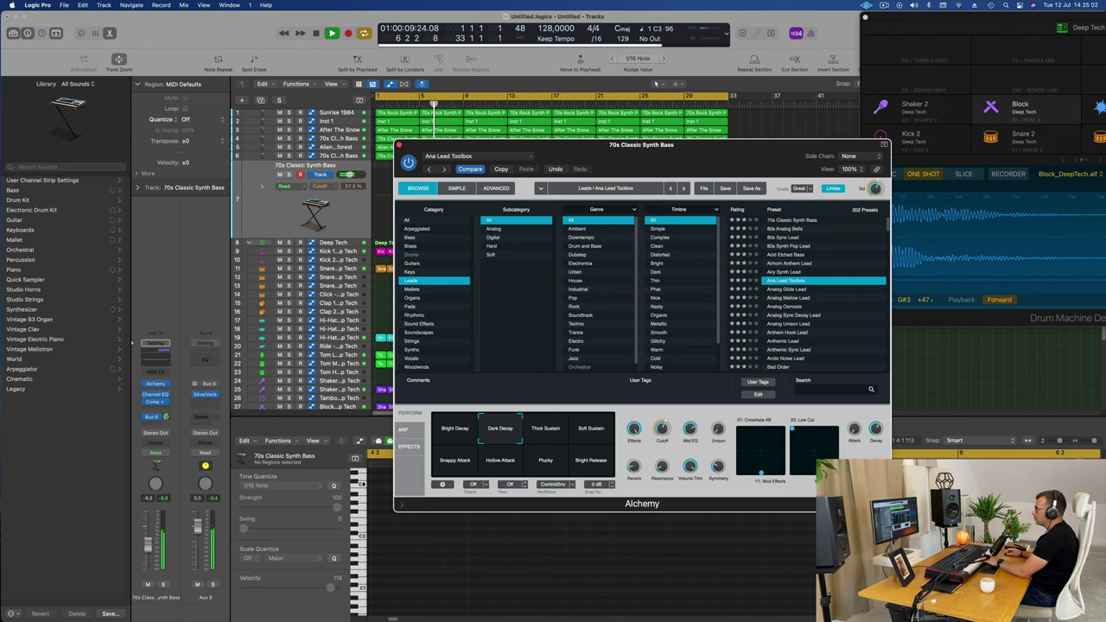
drag(350, 175, 352, 175)
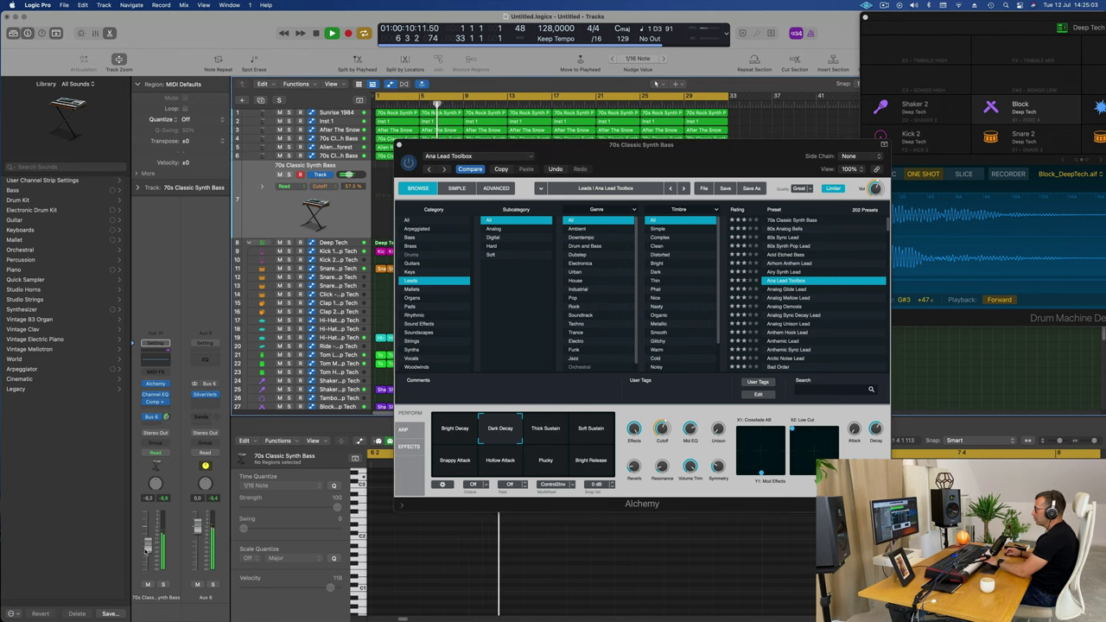
click(545, 429)
click(587, 432)
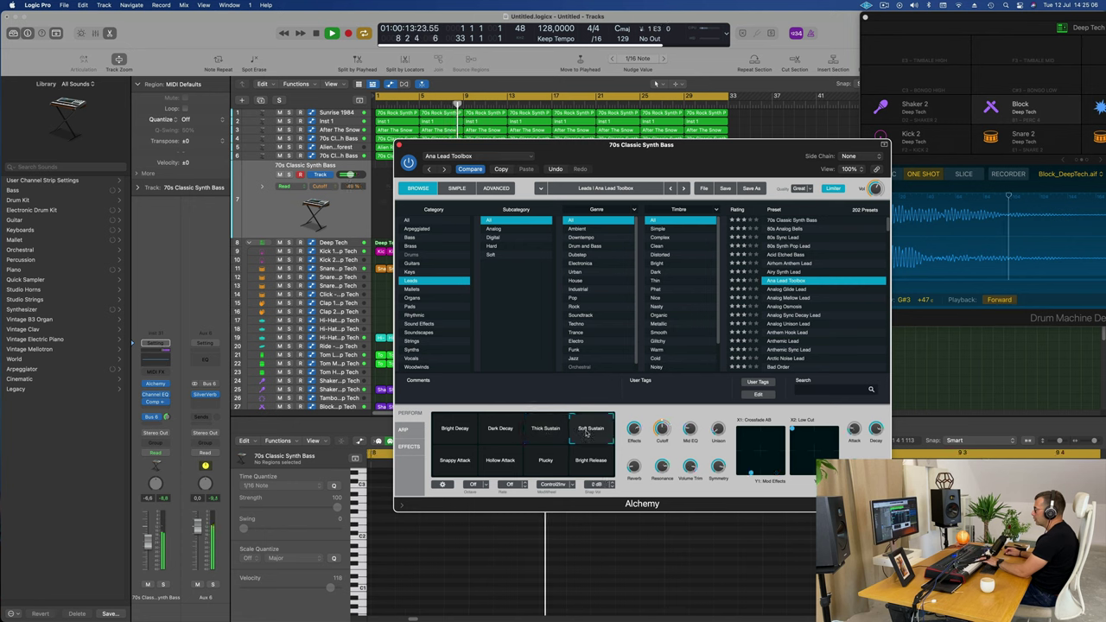
Audition the Snappy Attack, Hollow Attack and Plucky snapshots of Ana Lead Toolbox and select Bright Release.
click(458, 464)
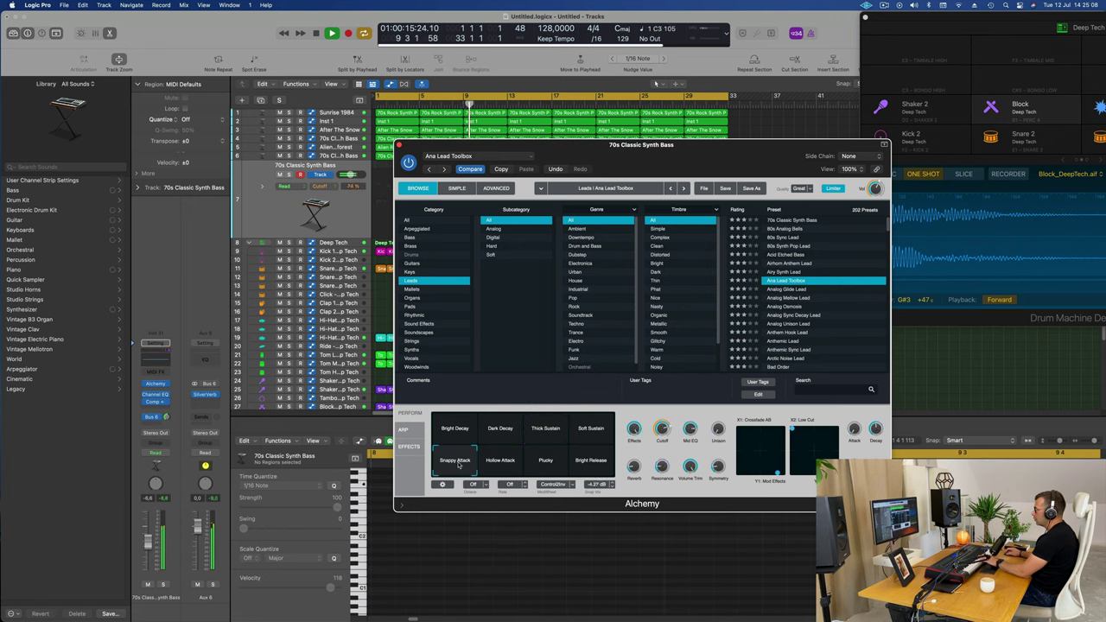
click(499, 464)
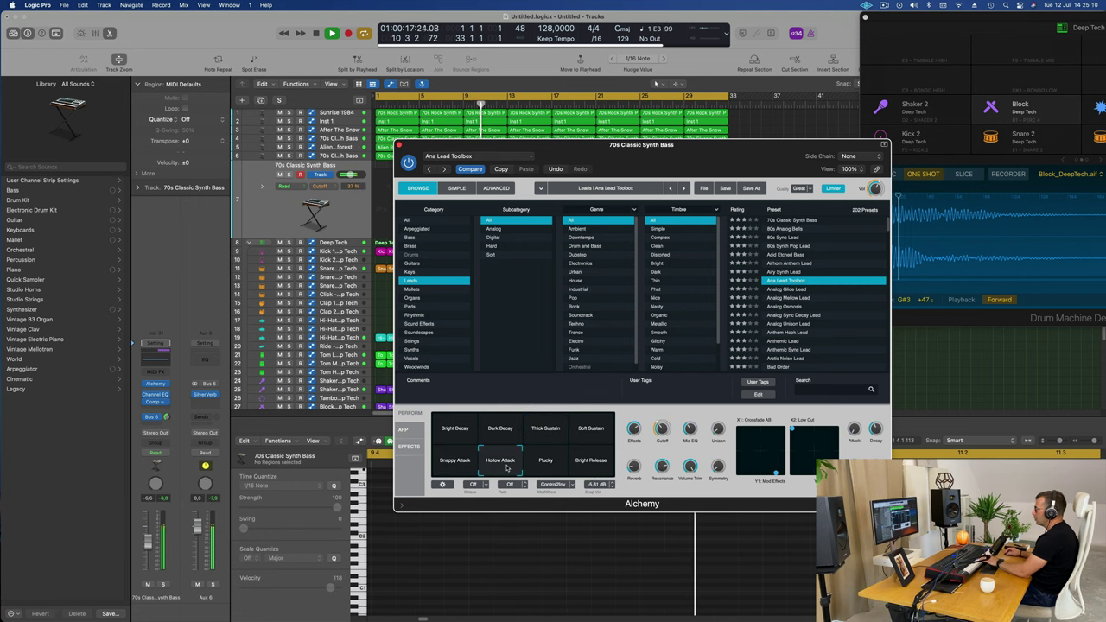
click(546, 465)
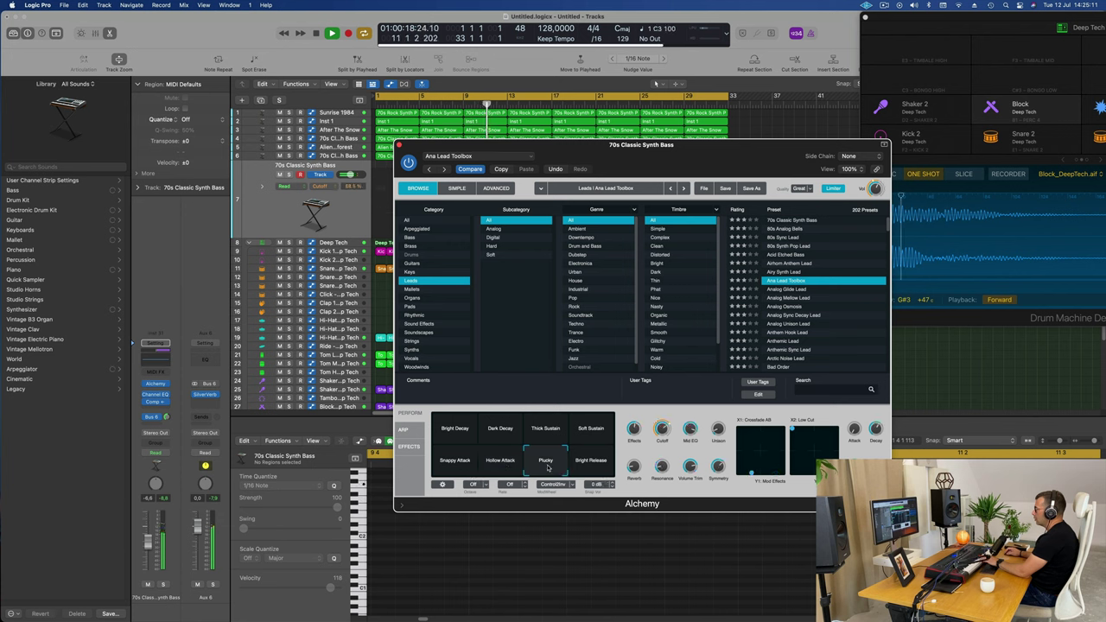
click(592, 464)
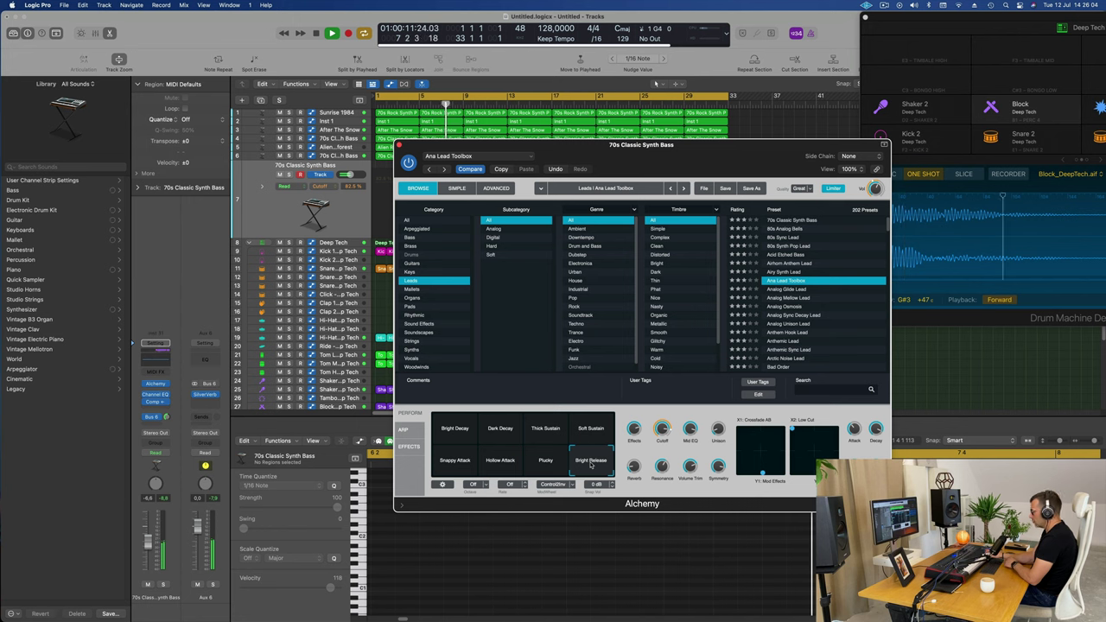
Record a lead part on the new track and move the recorded region from bar 9 to bar 1.
key(r)
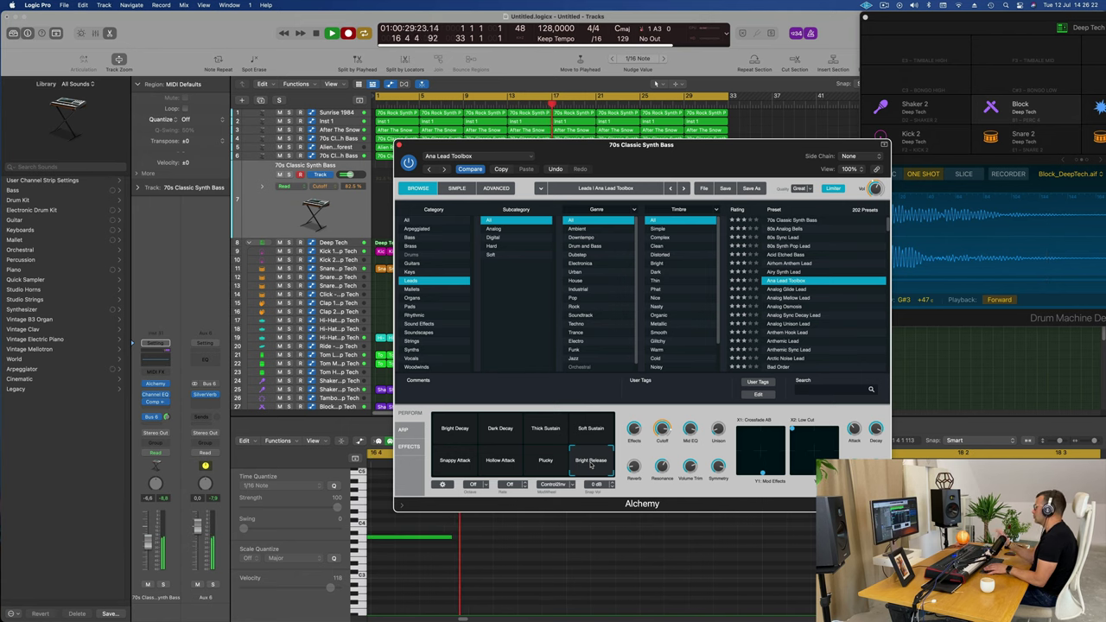
key(space)
drag(763, 161, 1104, 151)
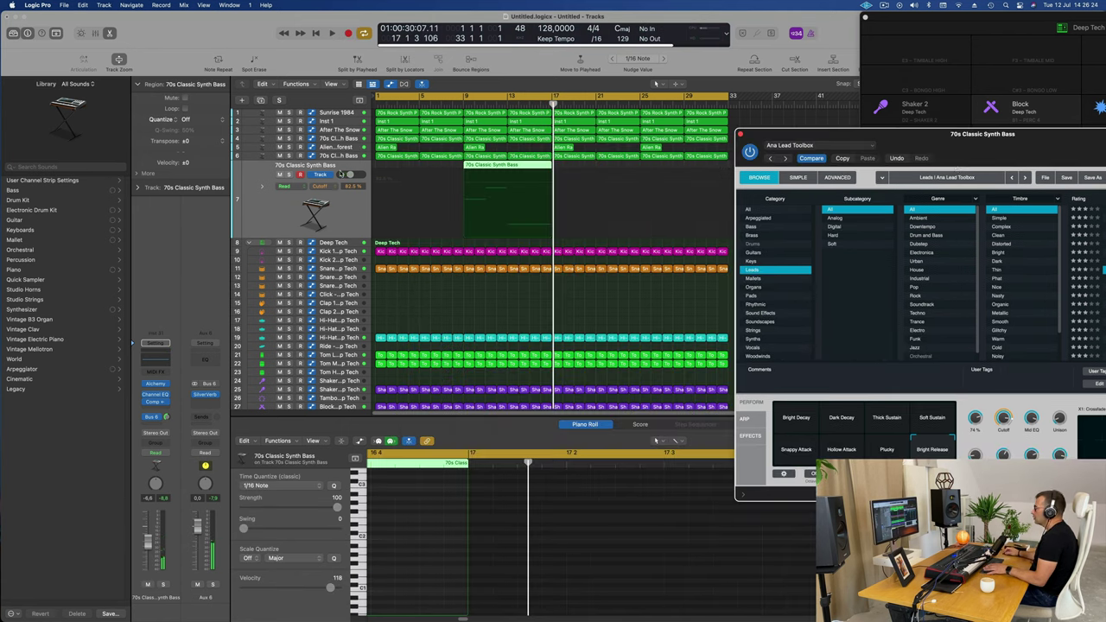
drag(492, 167, 400, 172)
key(Return)
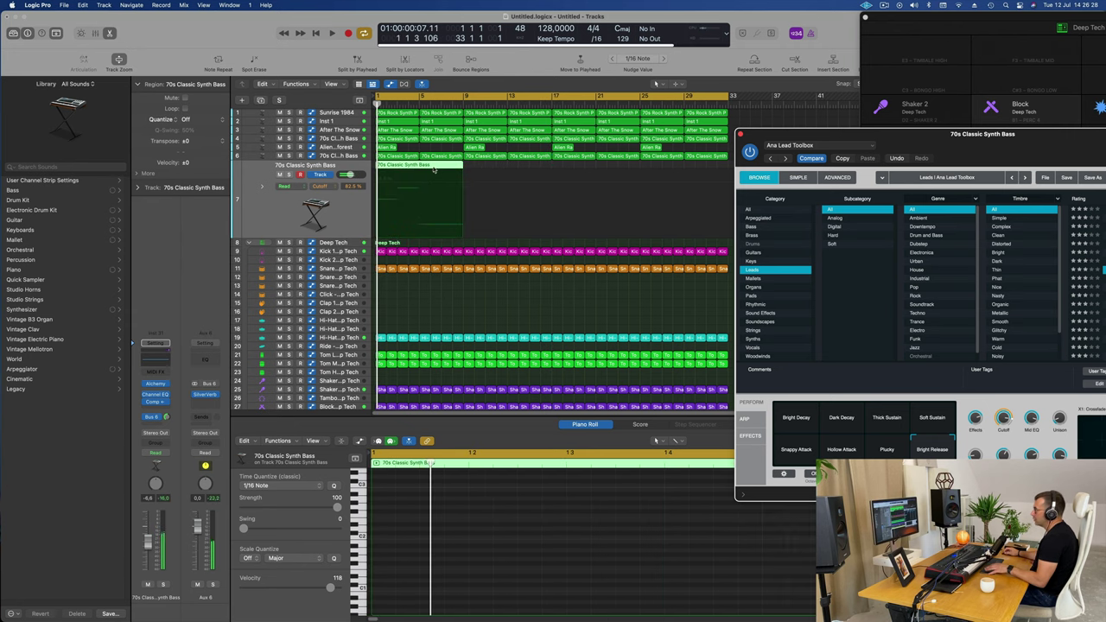
Open the recorded lead region in the Piano Roll and play it through to check its notes.
key(e)
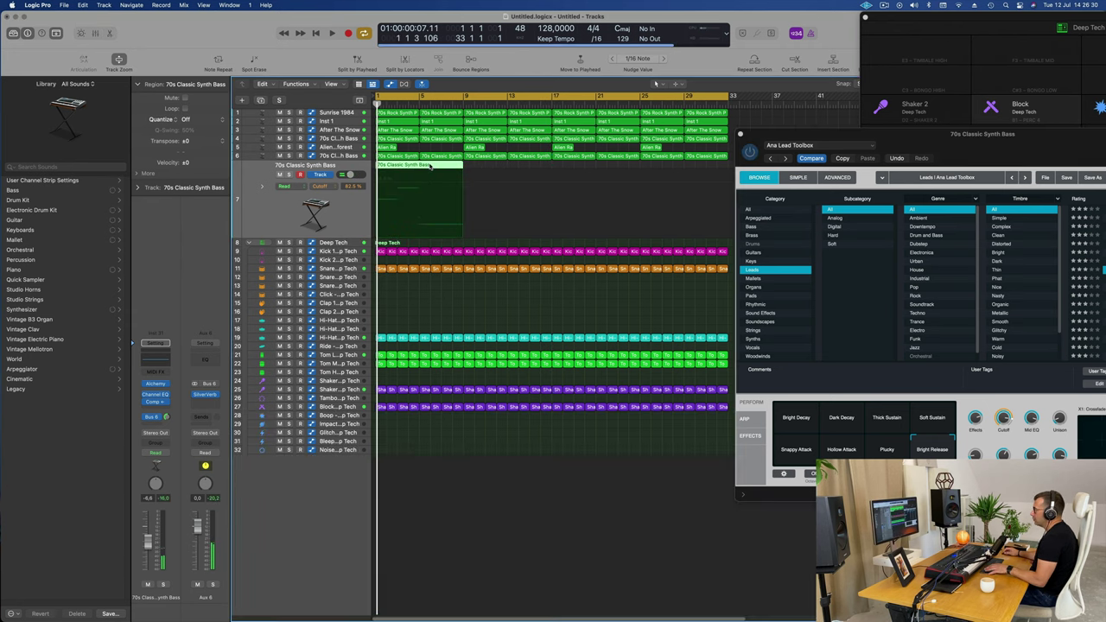
key(e)
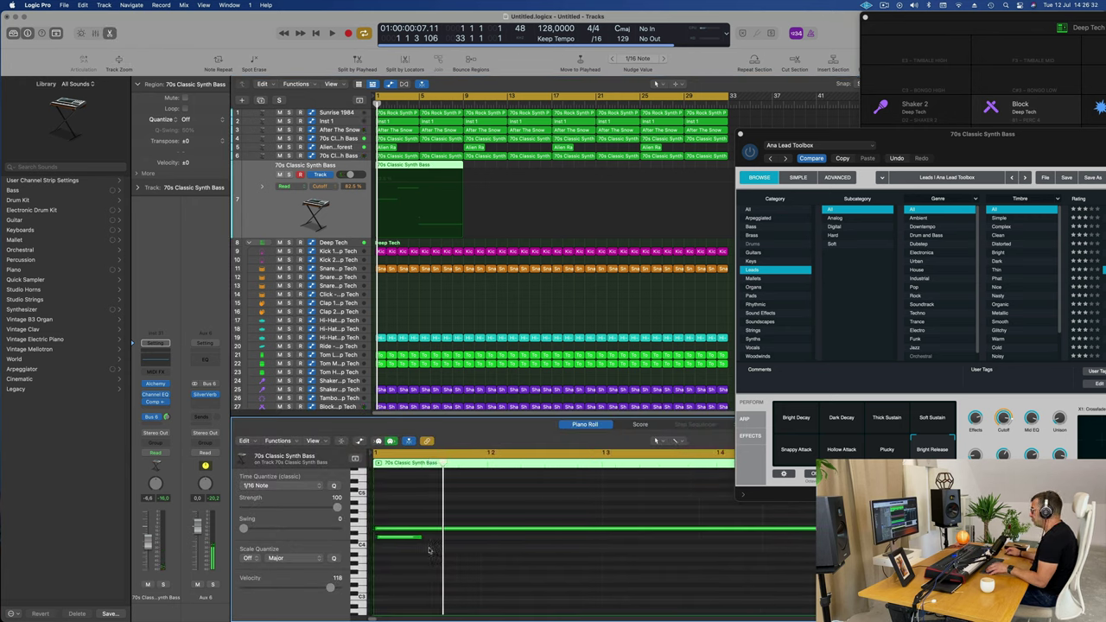
key(super+a)
key(space)
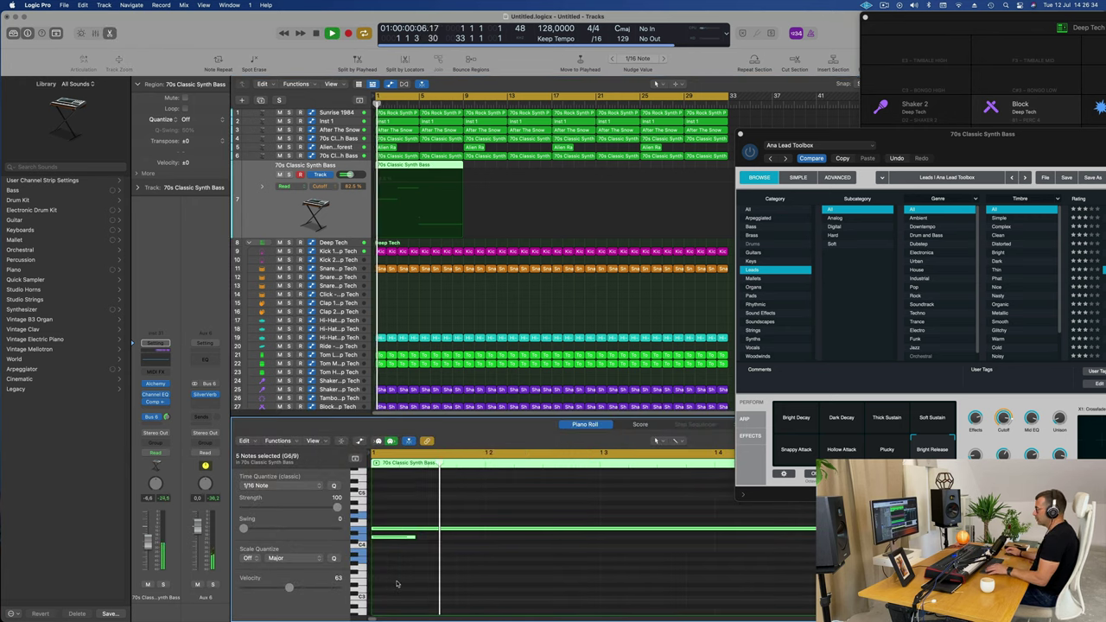
scroll(432, 577, down, 3)
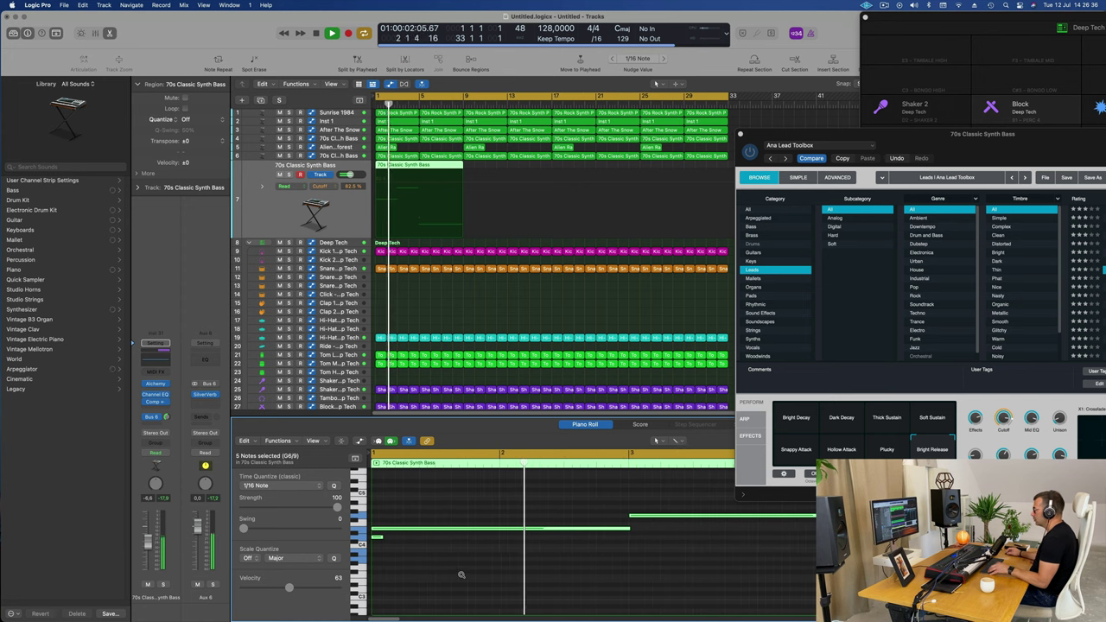
click(594, 580)
scroll(597, 579, down, 2)
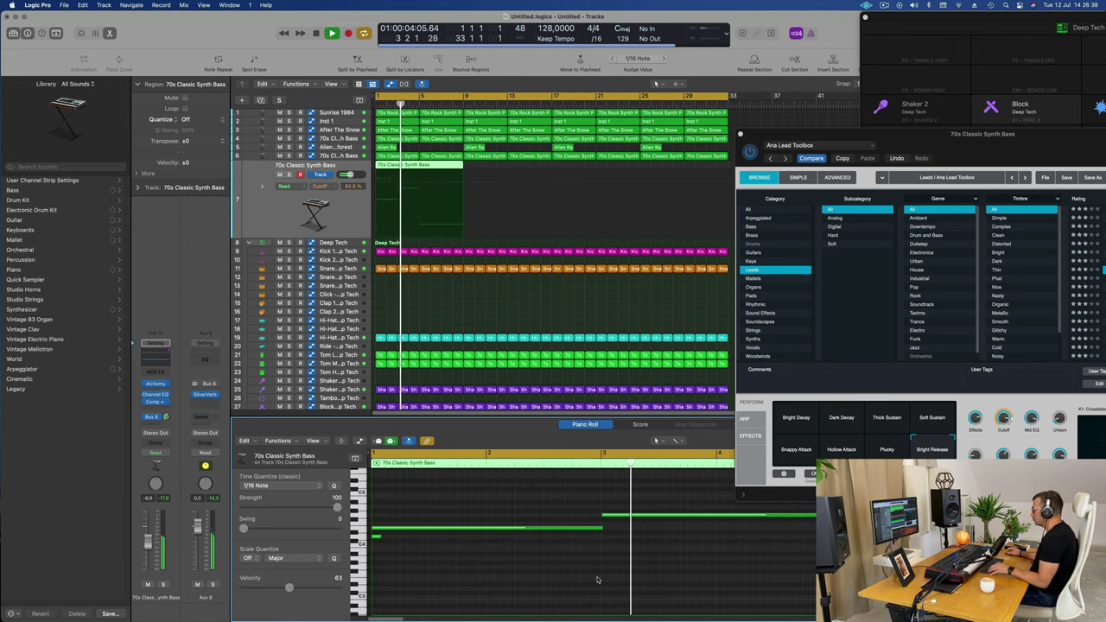
scroll(659, 580, up, 2)
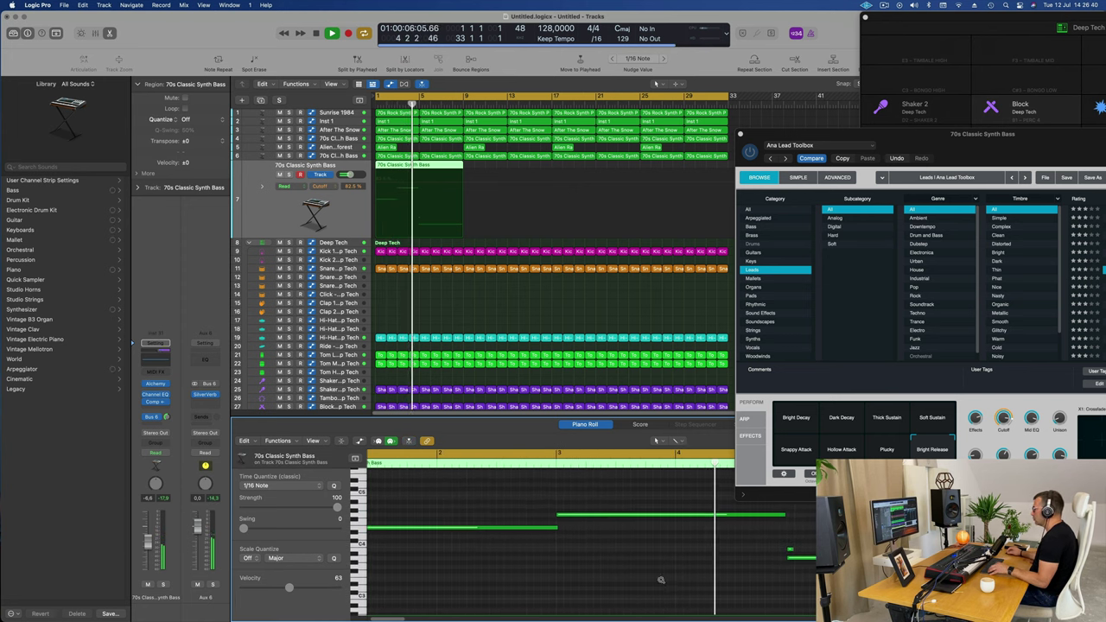
Delete the two short stray notes in the lead region, just before bar 5 and at bar 1.
click(799, 560)
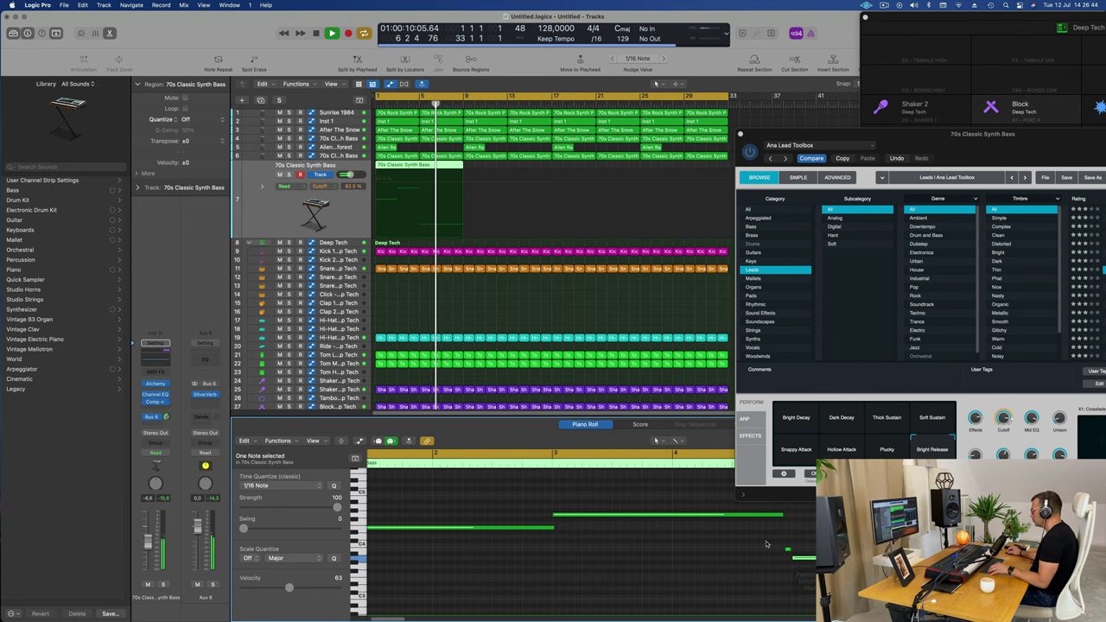
click(785, 551)
click(787, 550)
key(BackSpace)
key(space)
key(Return)
key(space)
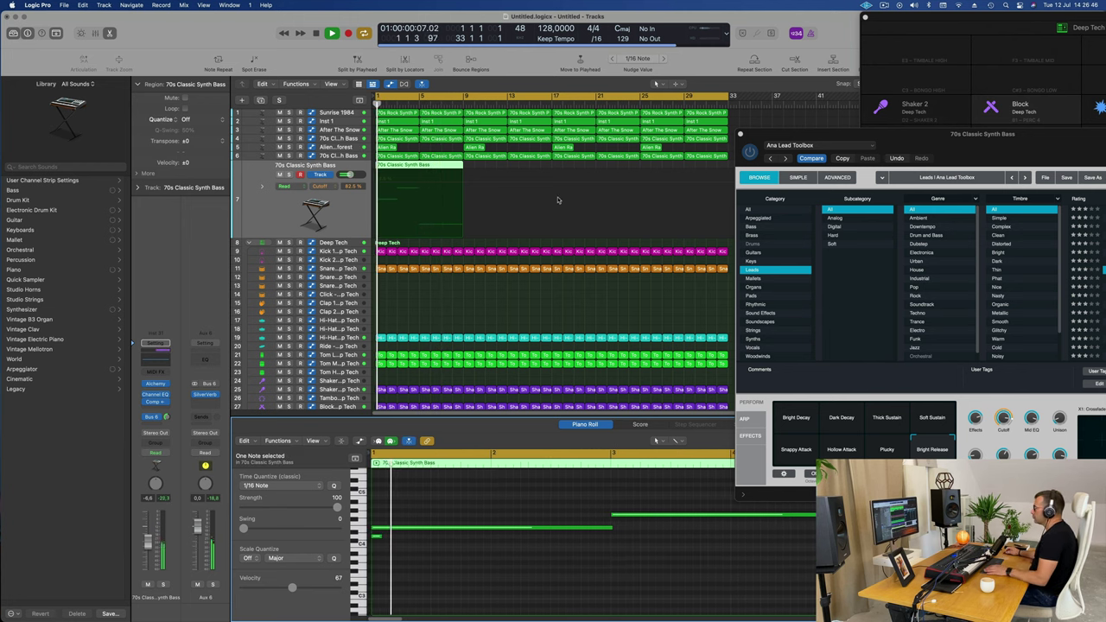
click(376, 536)
key(BackSpace)
key(Return)
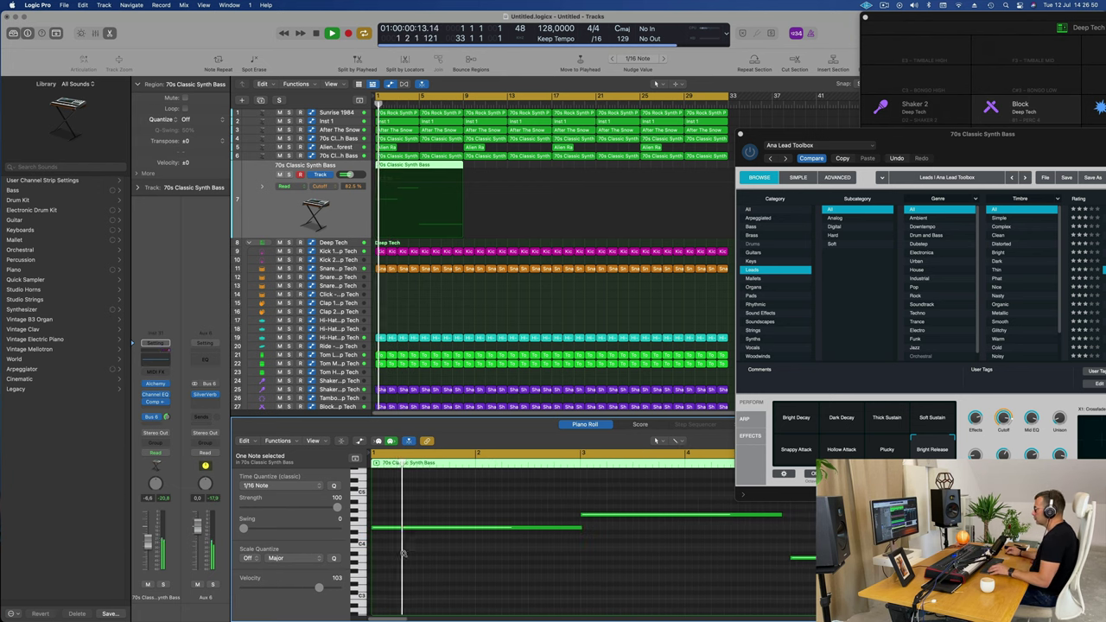
Repeat the cleaned-up lead region three times to fill the track up to bar 33 and select all four regions.
drag(924, 144, 819, 243)
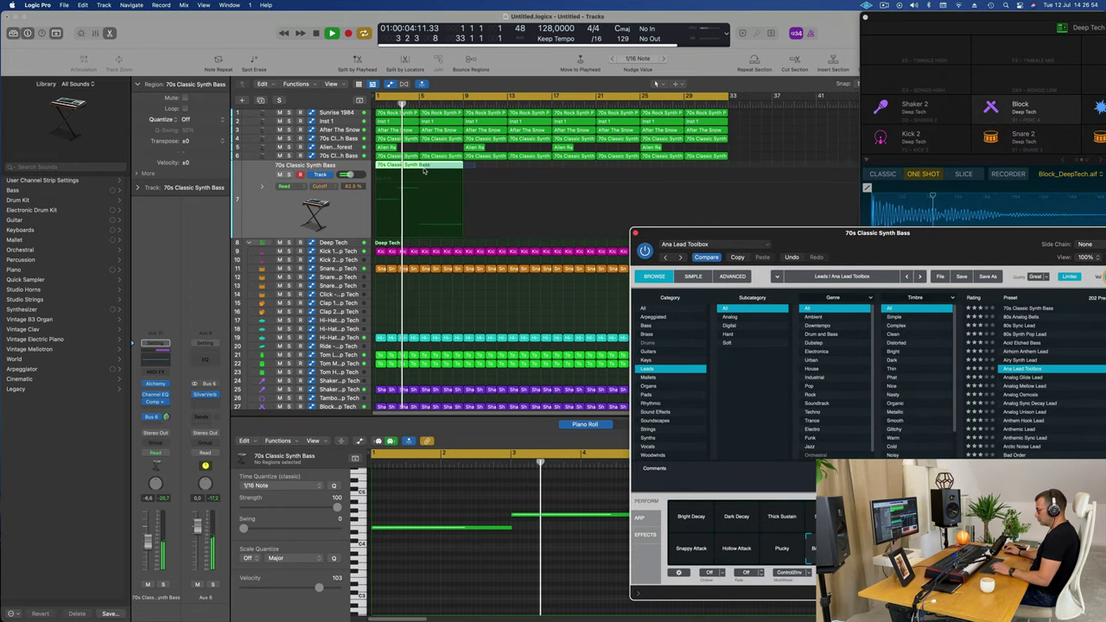
click(424, 166)
key(super+r)
key(super+r)
key(super+r)
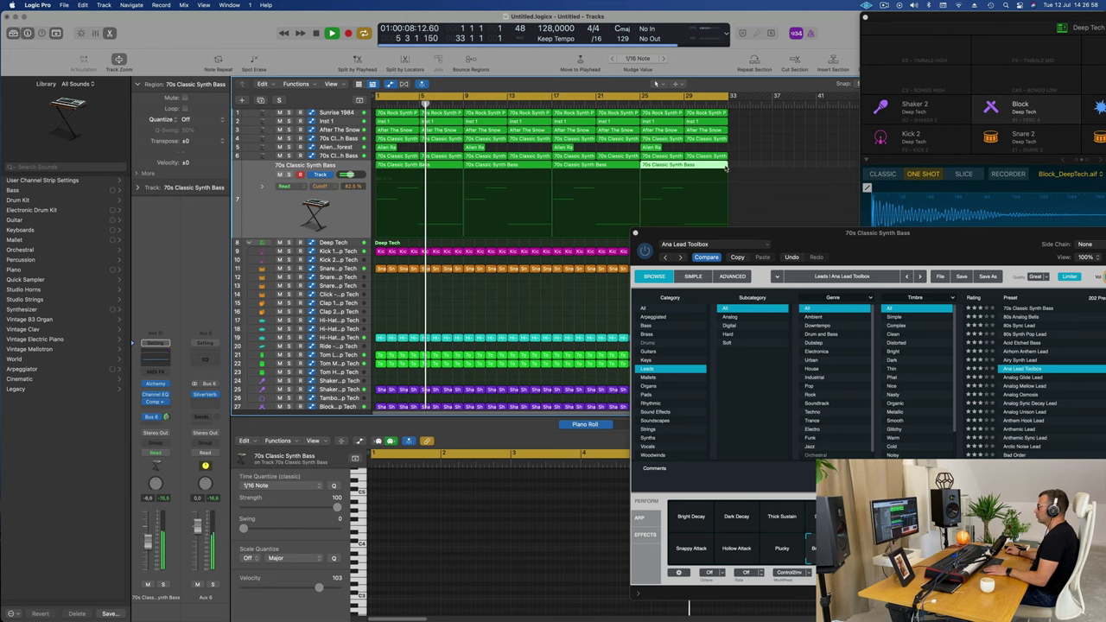
drag(752, 165, 423, 173)
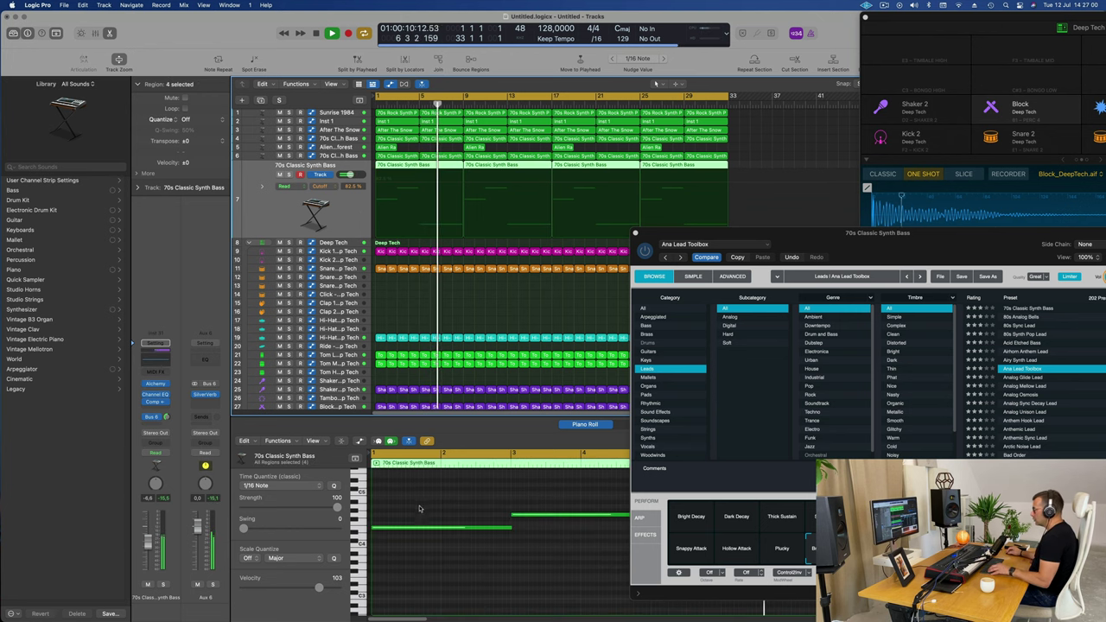
Close the Alchemy window and show the Note Velocity lane beneath the lead notes in the Piano Roll.
click(355, 460)
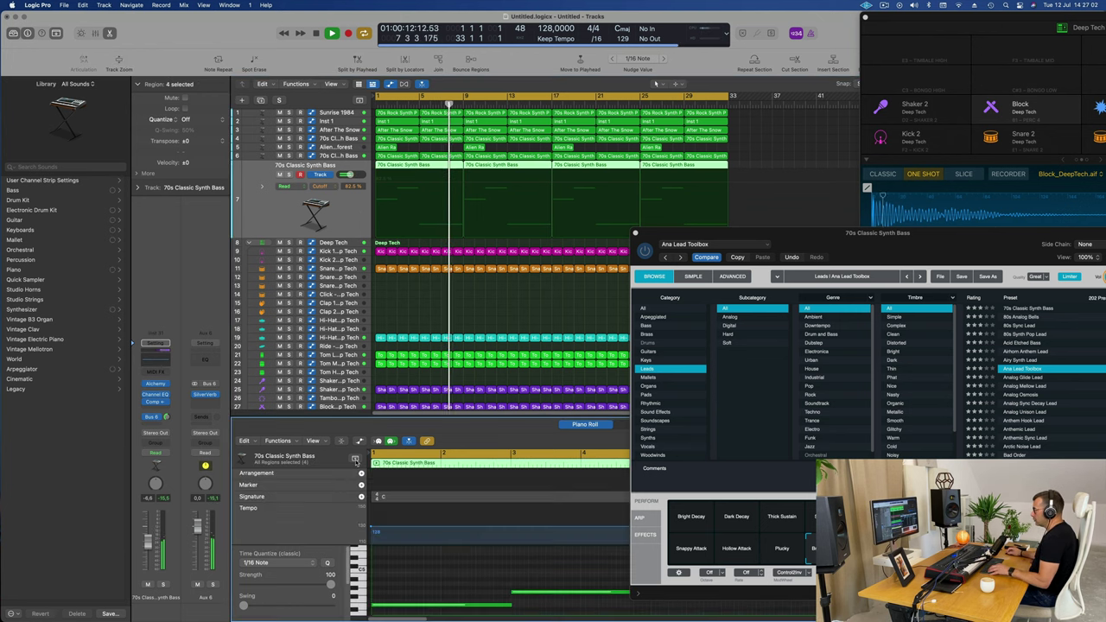
click(356, 461)
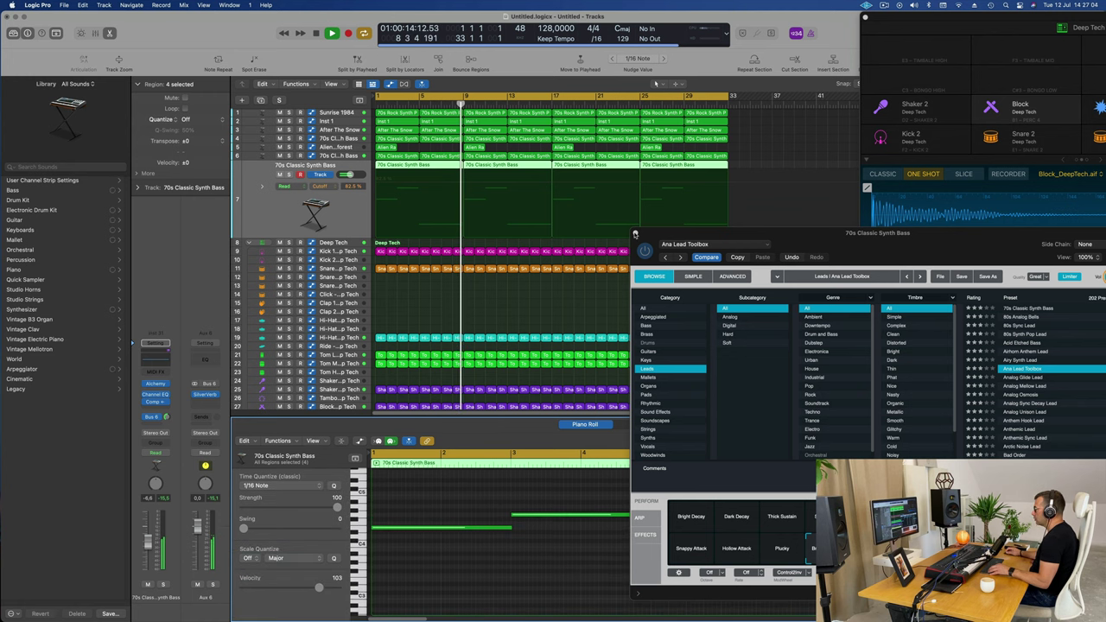
click(635, 233)
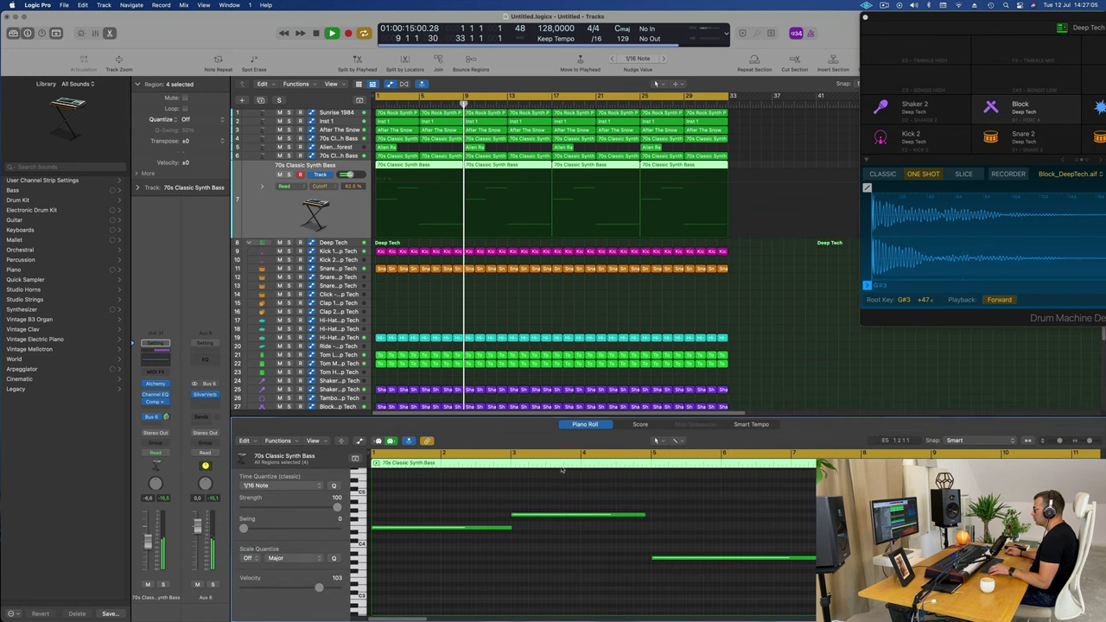
click(545, 515)
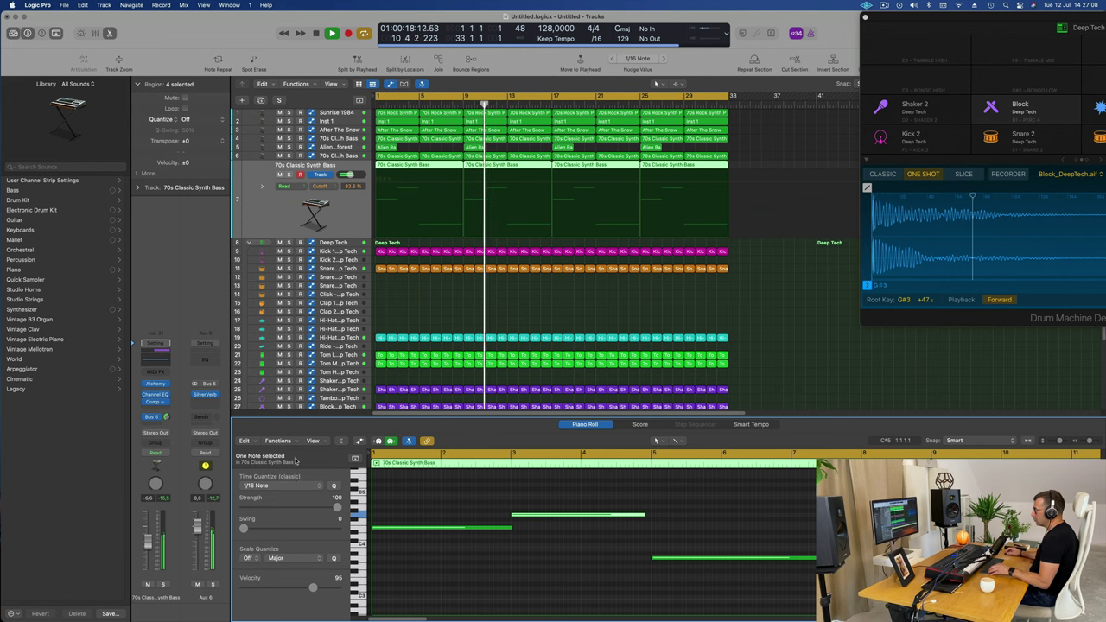
click(341, 441)
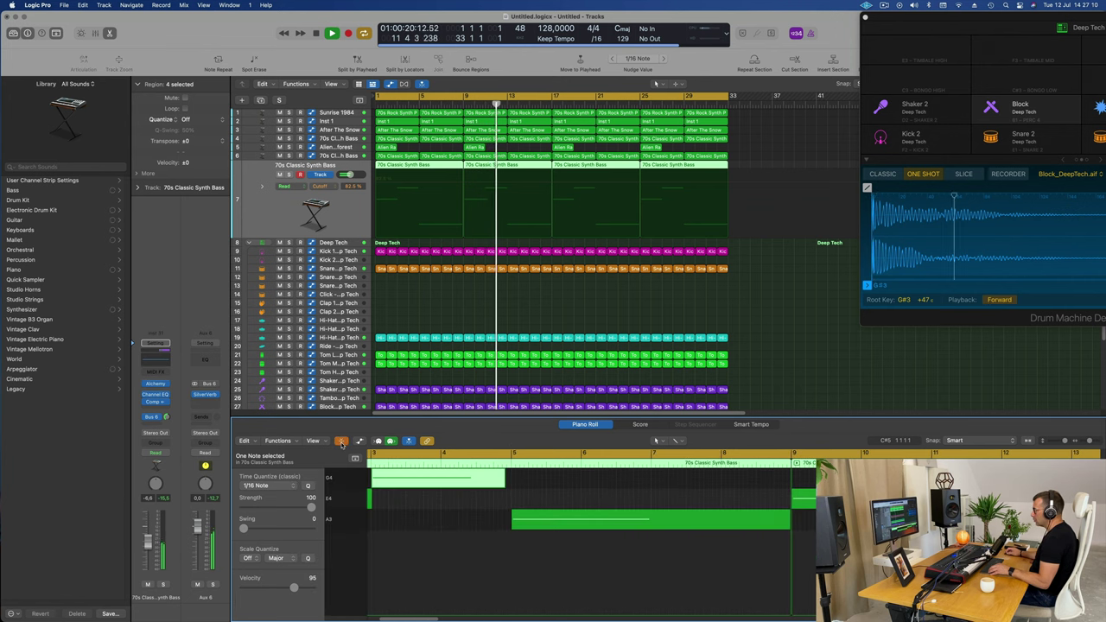
click(341, 441)
click(359, 441)
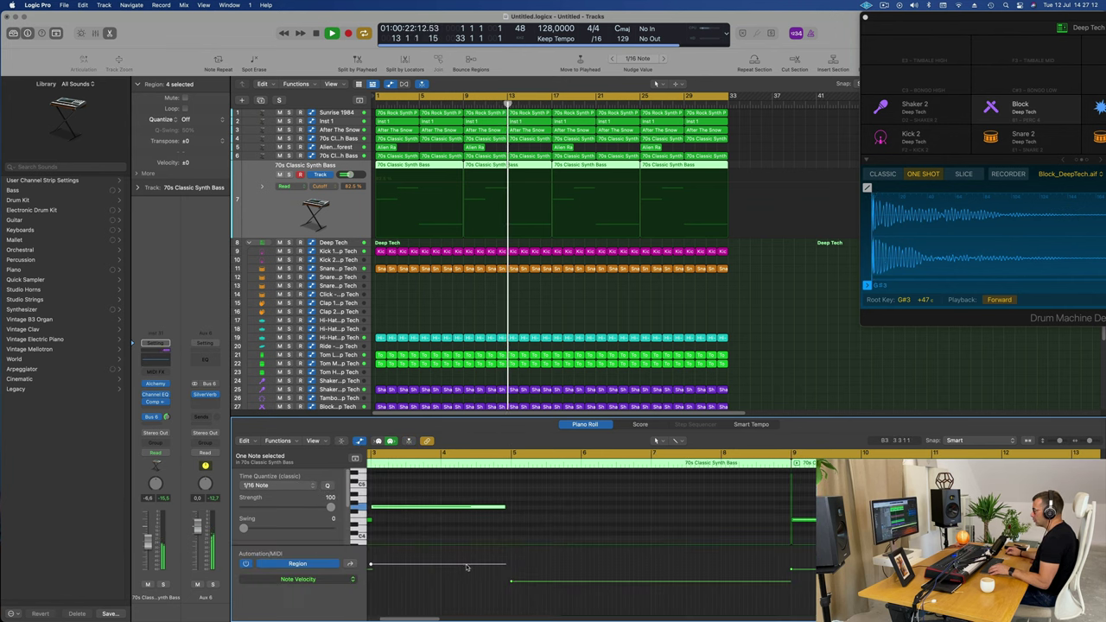
Even out the first lead region's velocities by raising the note at bar 5 and lowering the note at bar 3.
drag(510, 581, 511, 569)
key(Return)
key(super+Left)
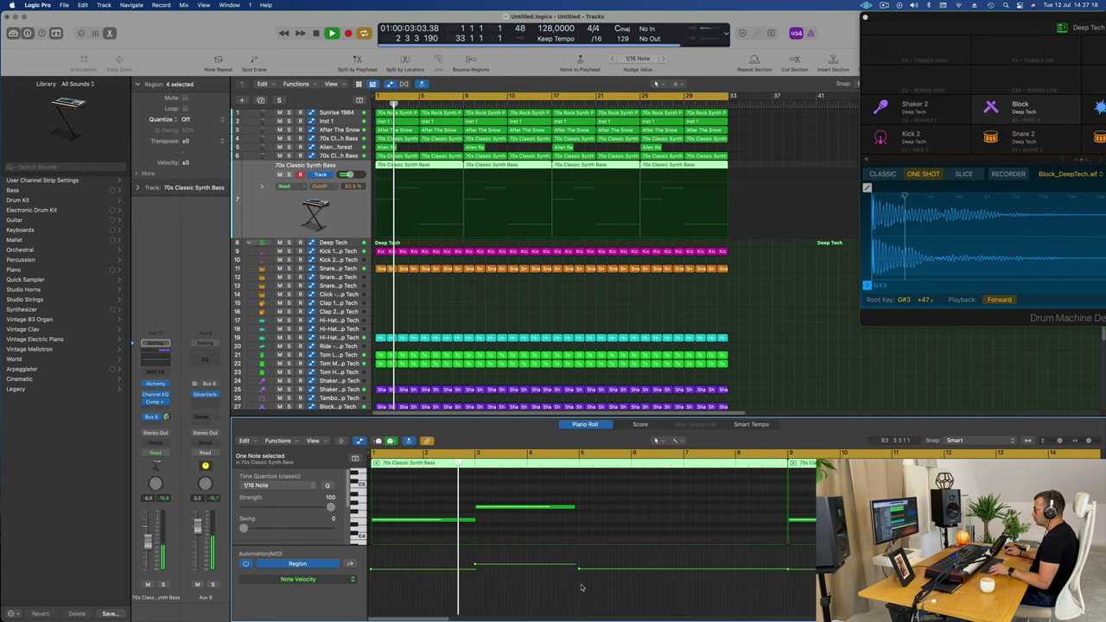
scroll(583, 587, up, 4)
scroll(582, 587, down, 6)
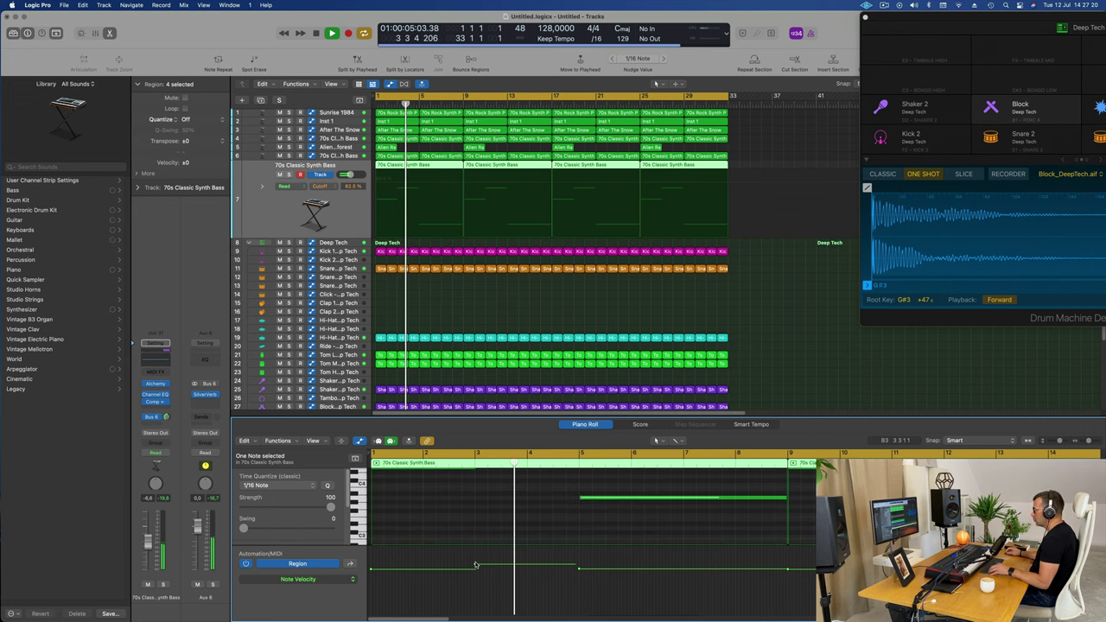
drag(474, 564, 474, 571)
key(super+Left)
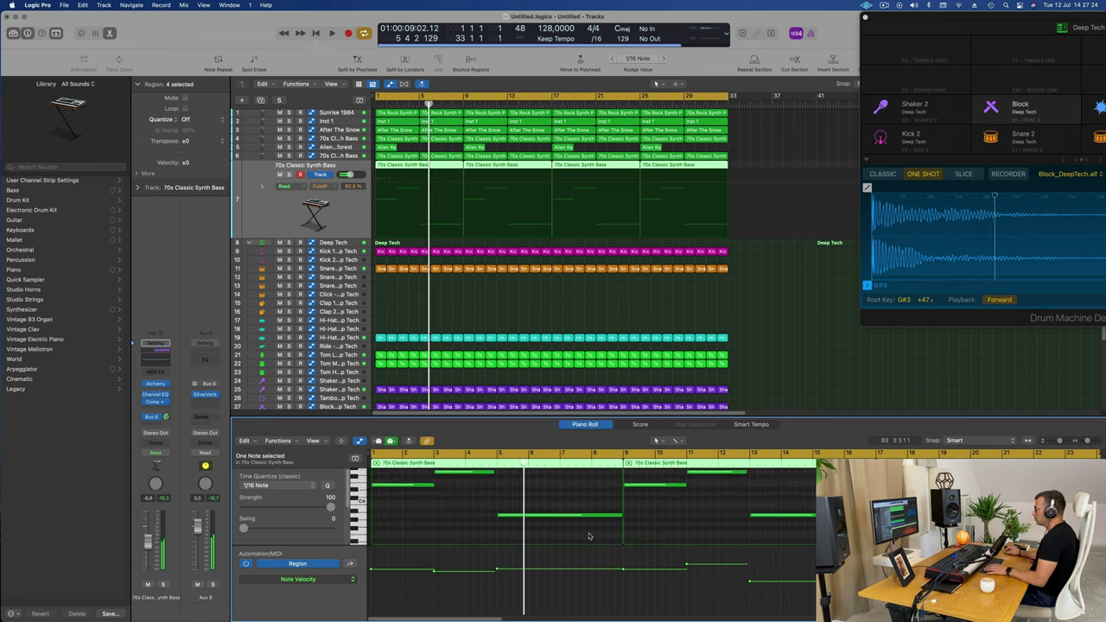
Replace the three old lead copies with three repeats of the velocity-edited first region, filling the track up to bar 33.
click(611, 171)
drag(612, 171, 541, 173)
key(Delete)
click(415, 169)
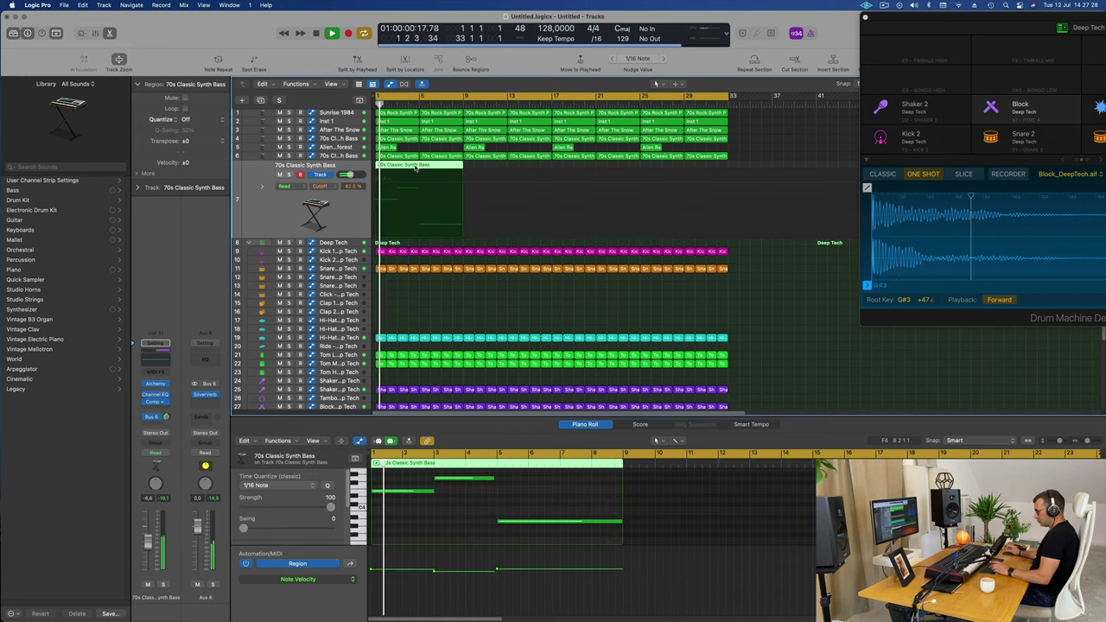
key(super+r)
key(super+r)
key(super+r)
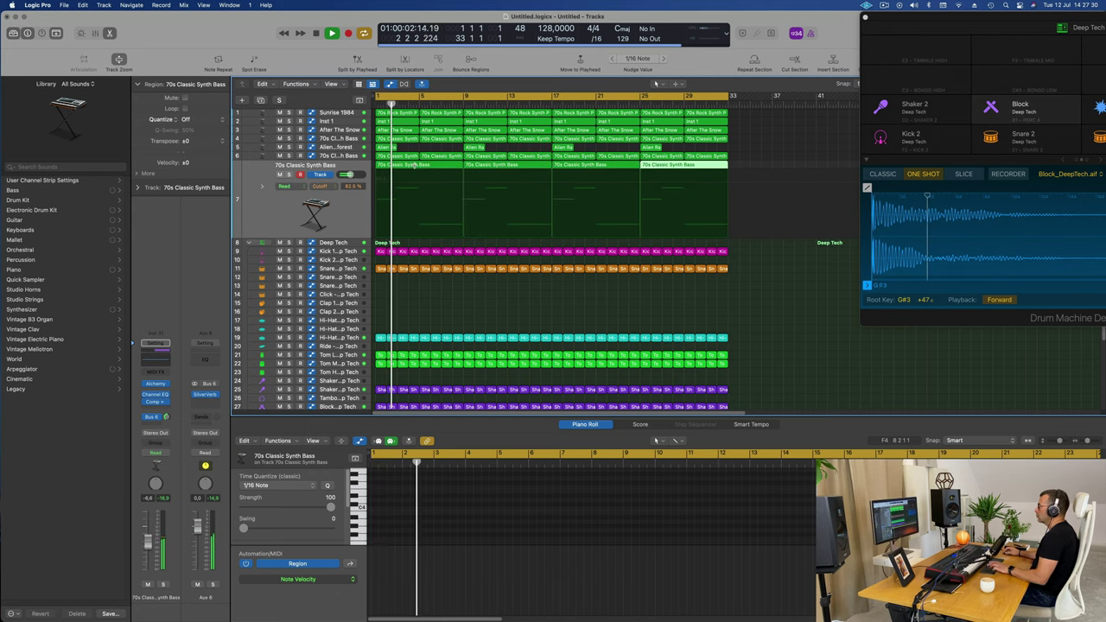
key(super+Left)
key(super+a)
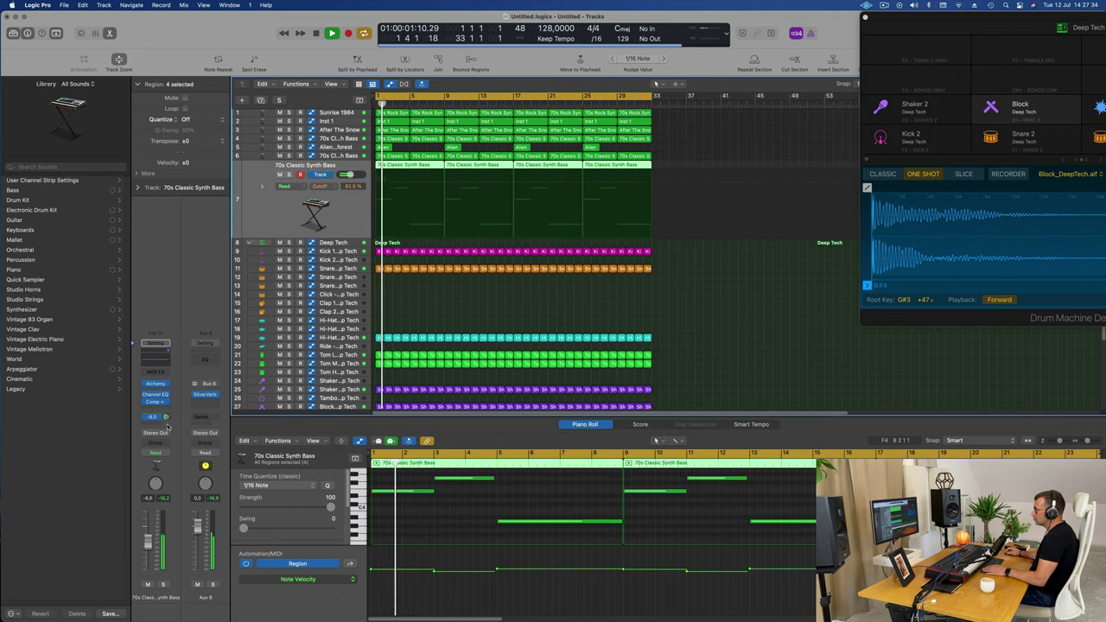
Raise the lead's Bus 6 send, adjust the Aux 6 Compressor's output gain and set the aux volume to -3.4 dB.
drag(165, 420, 165, 413)
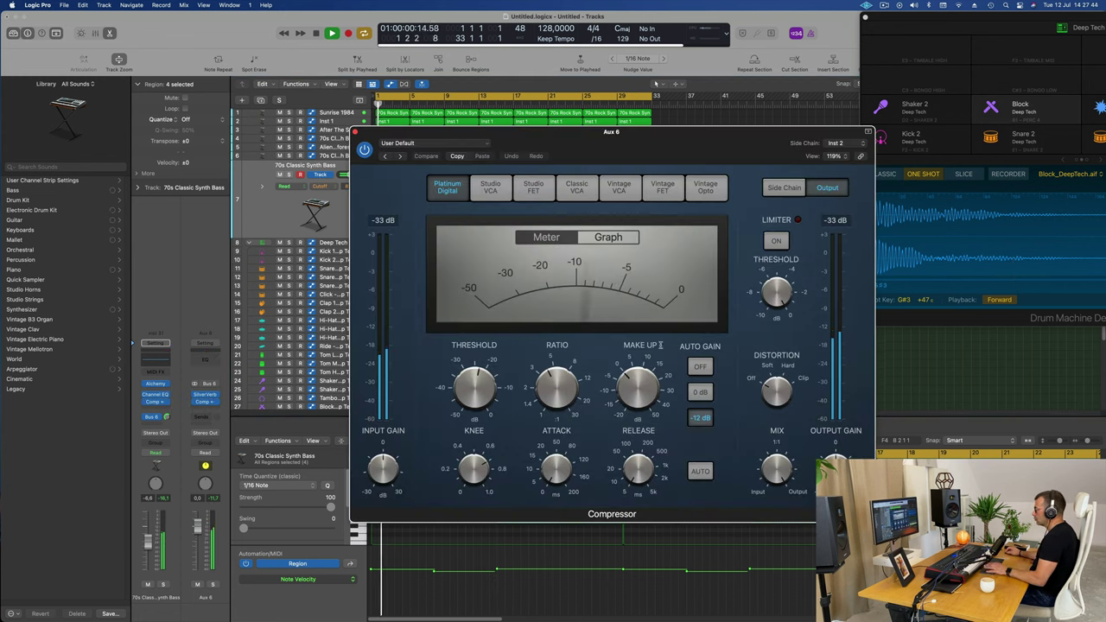
key(Return)
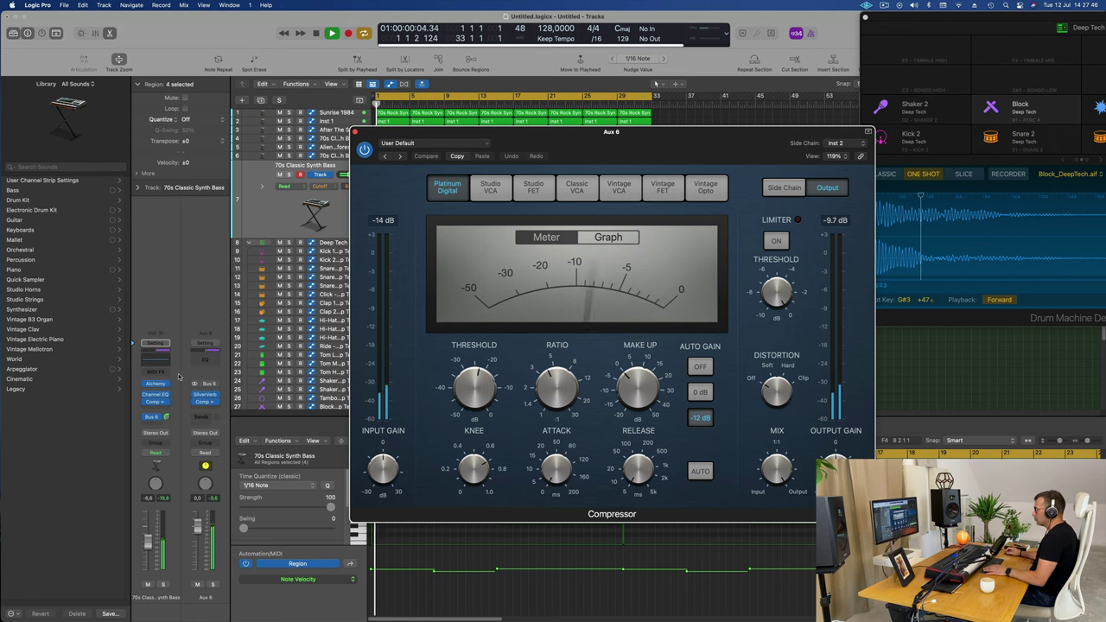
drag(835, 470, 835, 478)
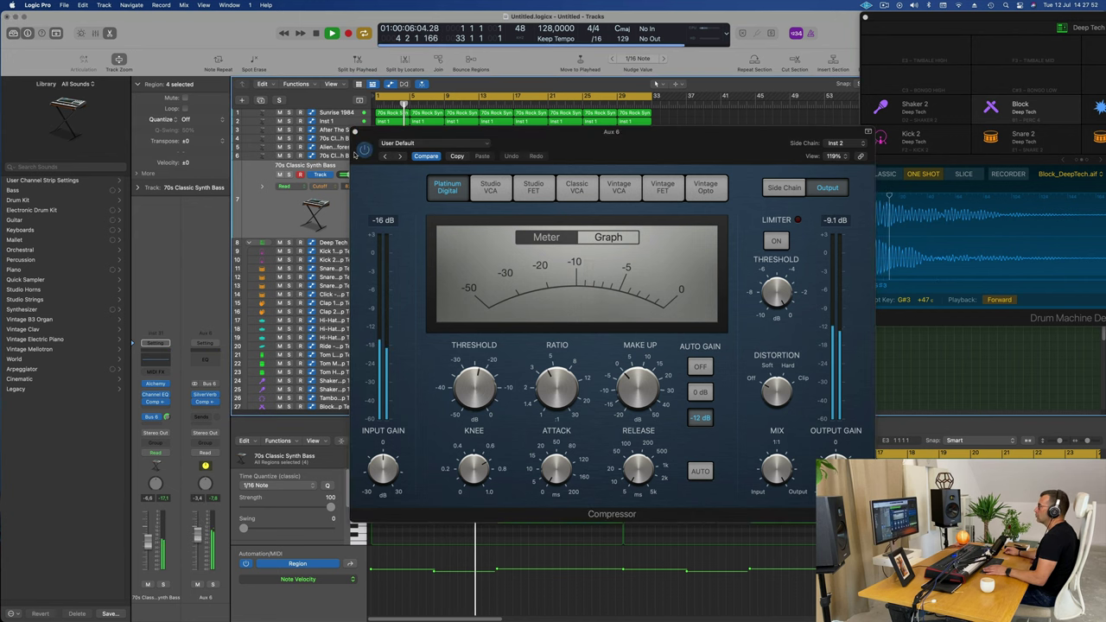
click(357, 132)
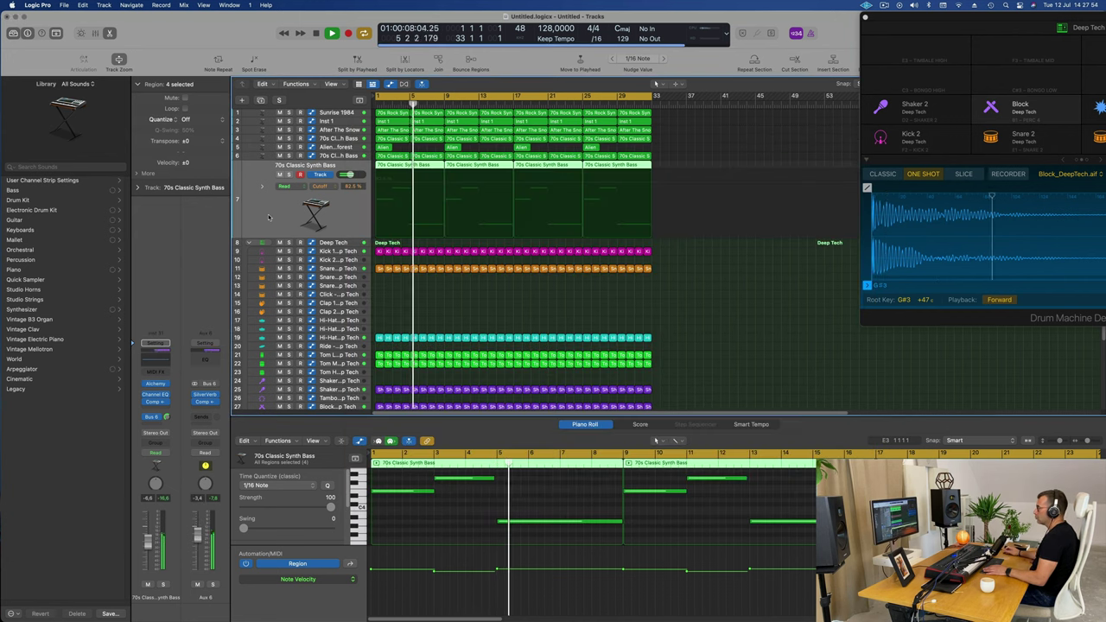
Open the lead track's Alchemy in the Advanced view and restart playback from bar 1 to hear its sources.
key(Return)
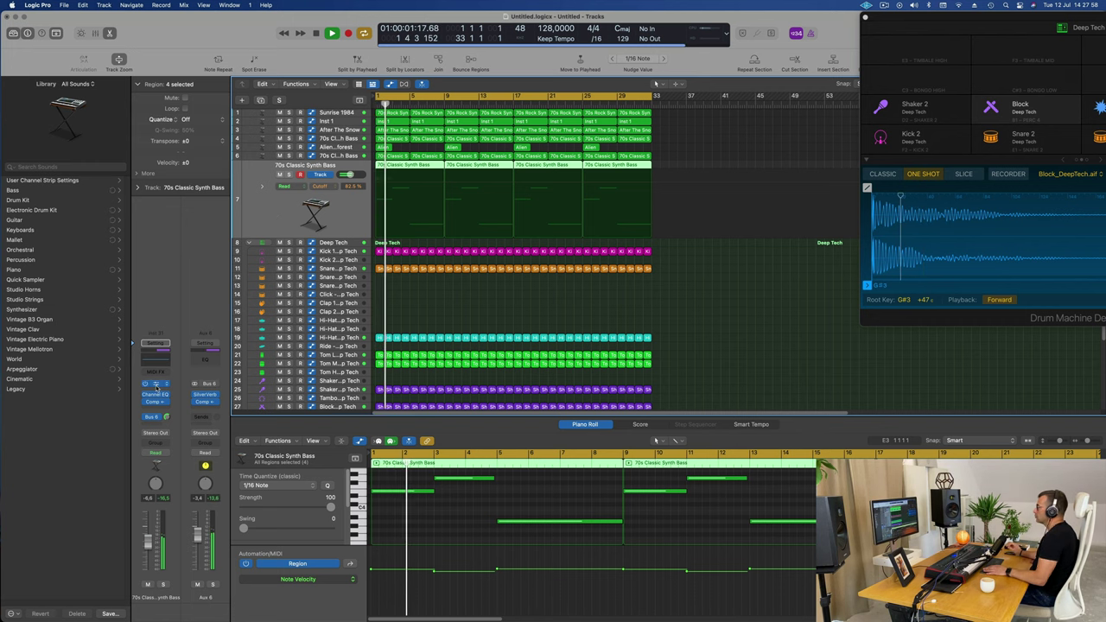
click(156, 383)
drag(778, 265, 602, 196)
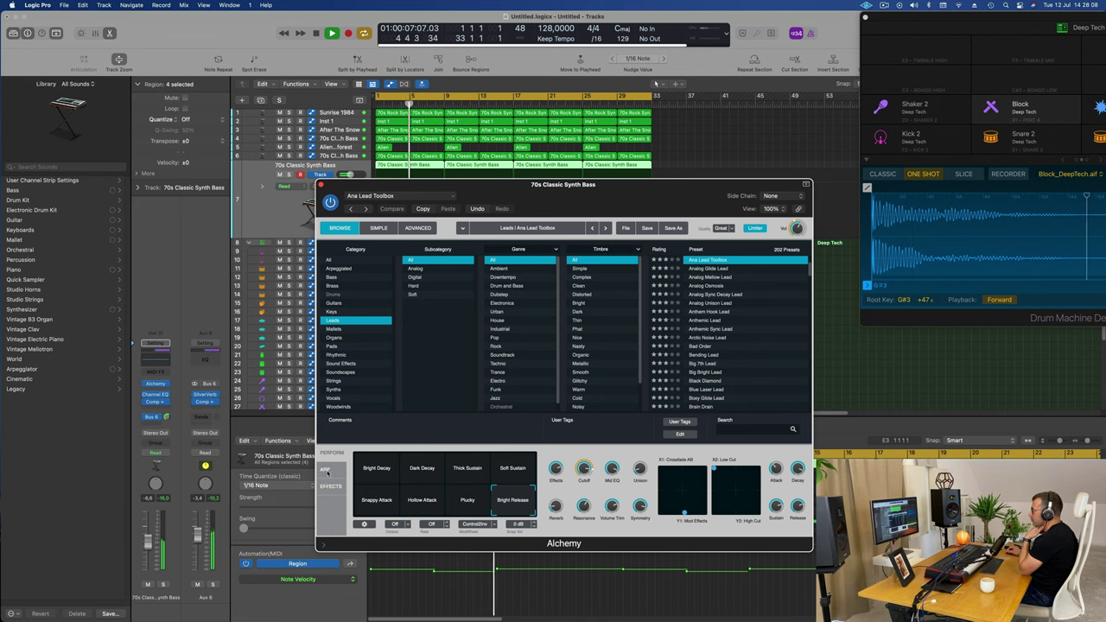
click(409, 229)
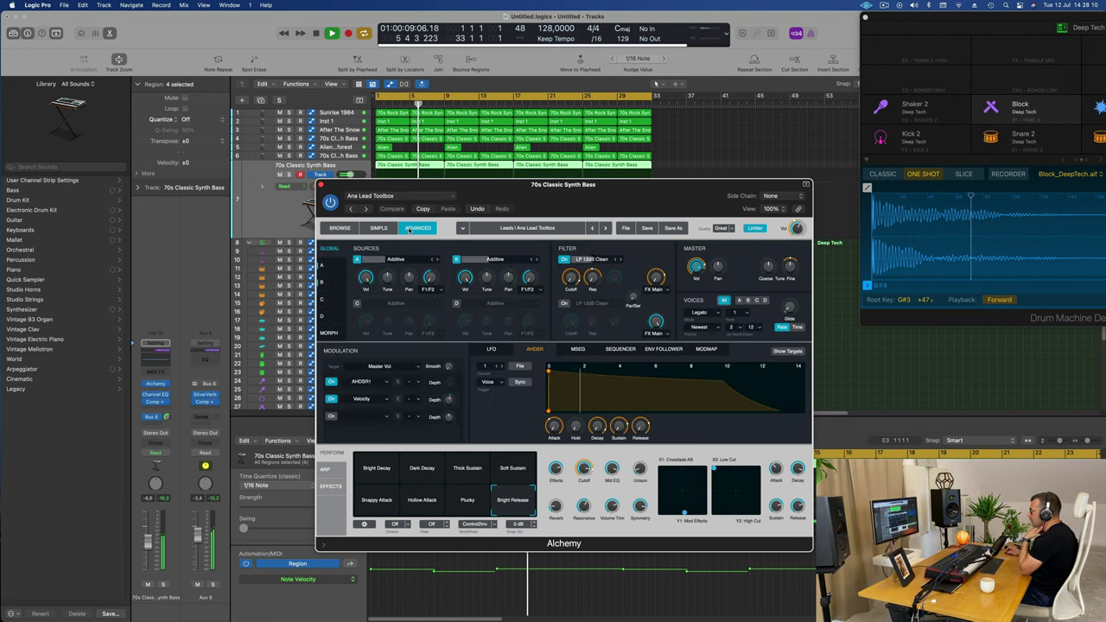
key(space)
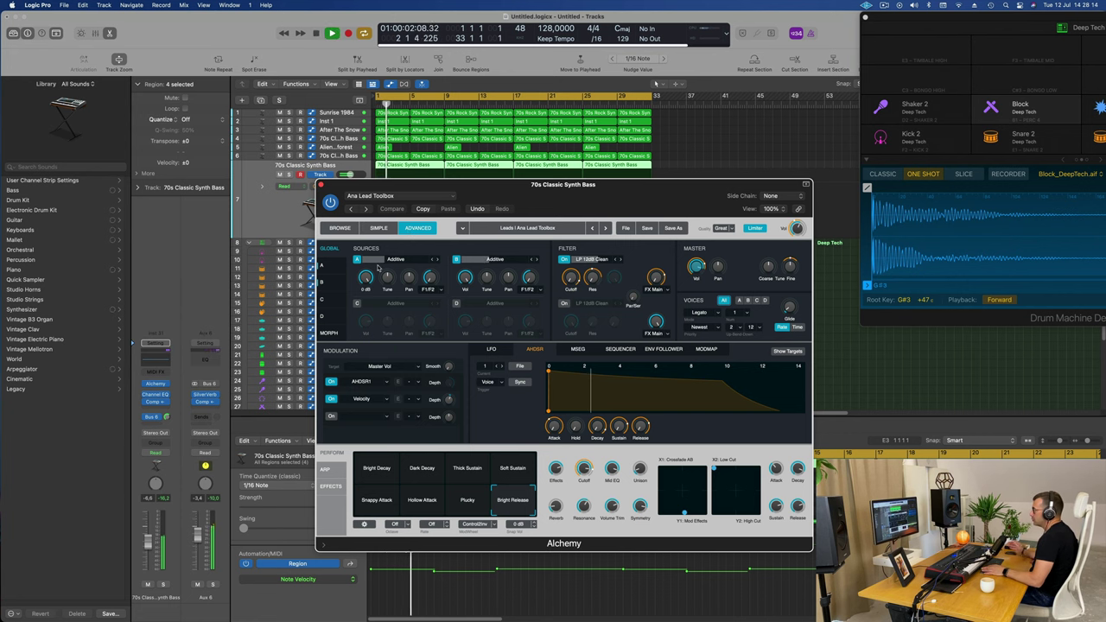
key(space)
key(space)
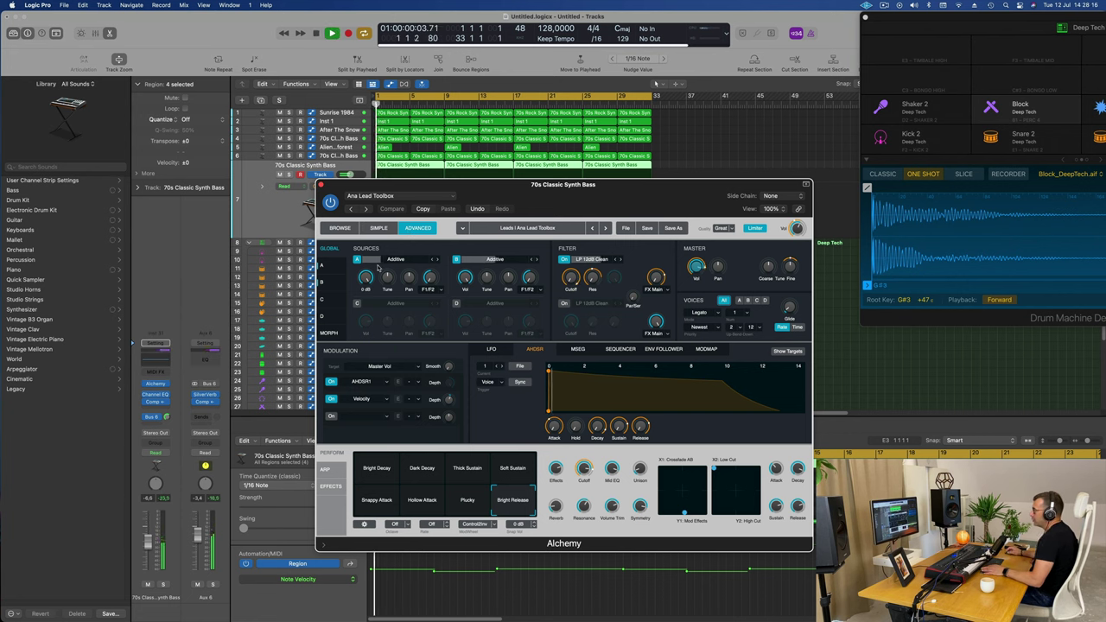
Try sources A and B tuned down 12 semitones and return both to 0 semitones.
drag(388, 279, 388, 285)
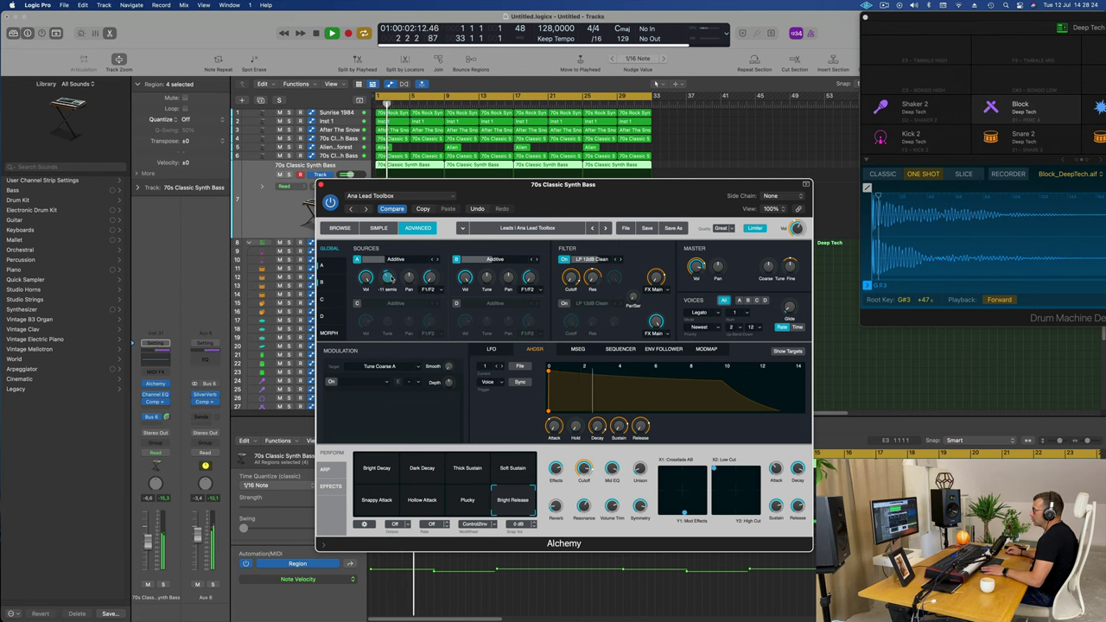
key(Return)
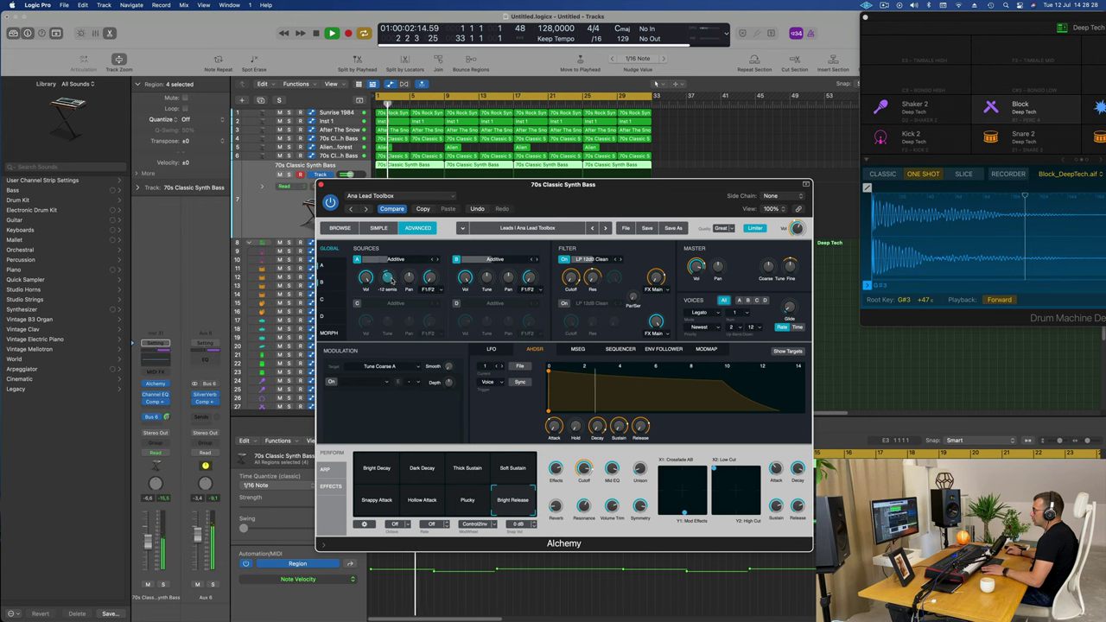
key(space)
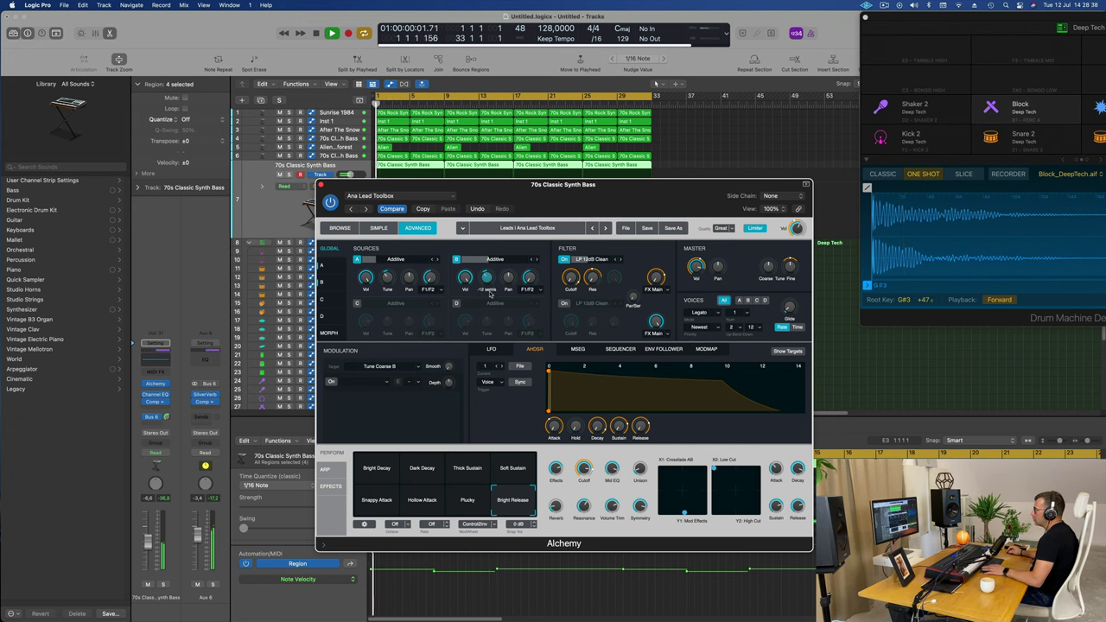
drag(389, 271, 390, 275)
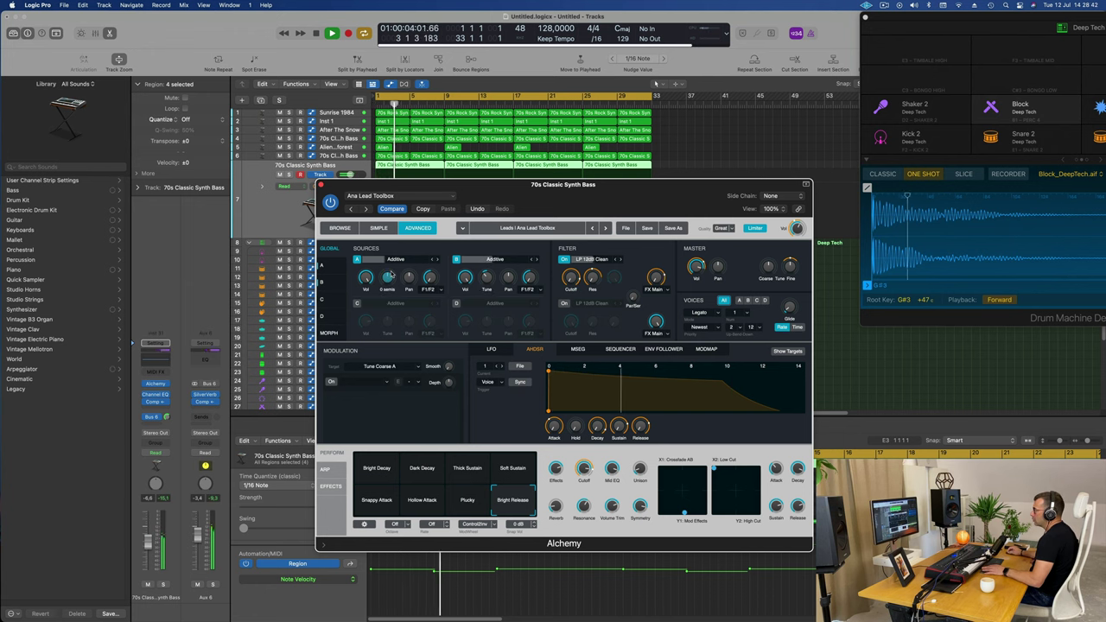
drag(514, 195, 692, 170)
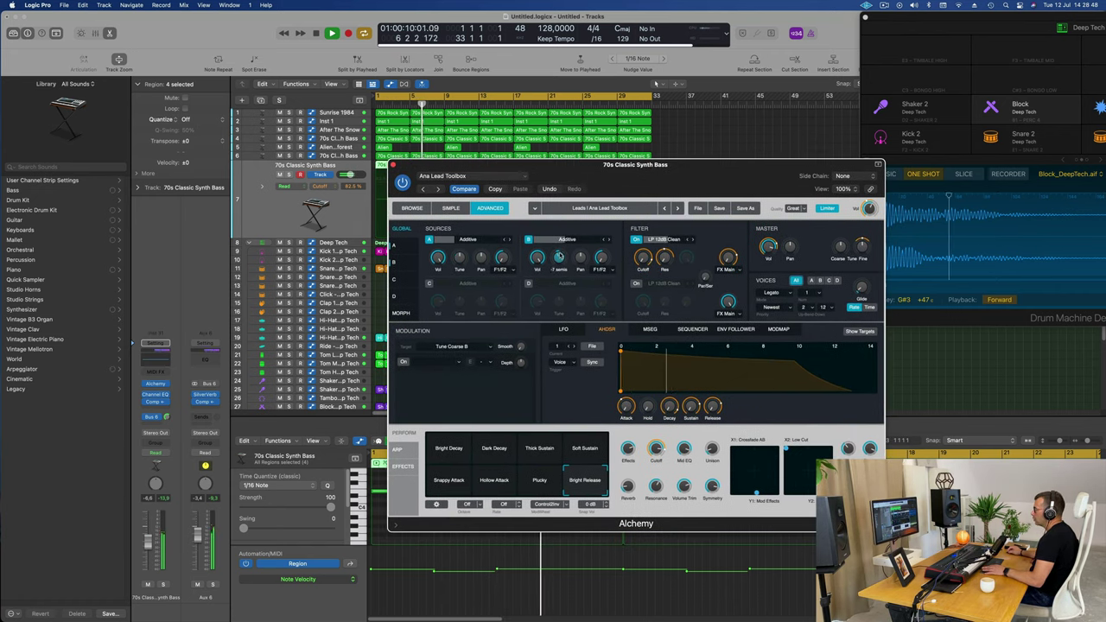
drag(559, 258, 560, 257)
key(space)
key(space)
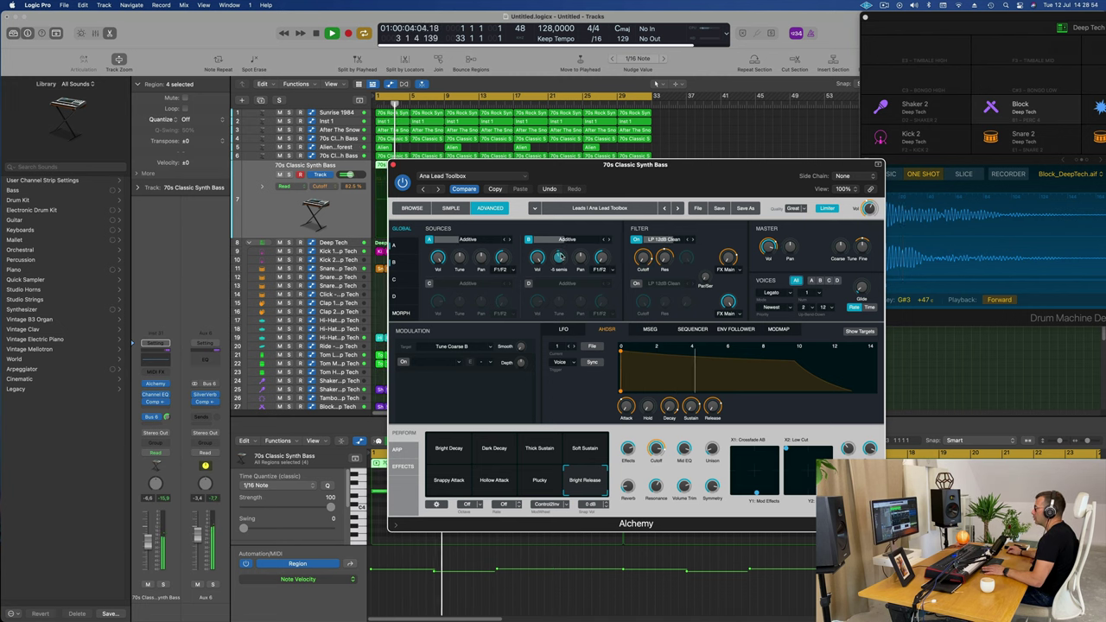
key(space)
key(space)
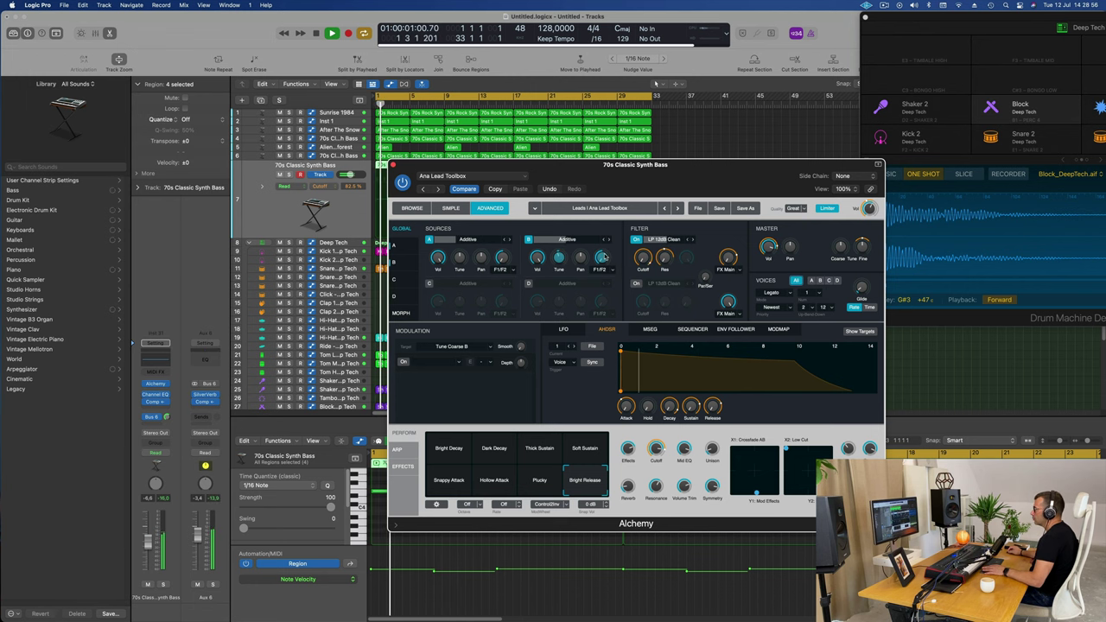
Adjust source B's F1/F2 knob and spread the sources by panning A to -41.6% and B to 37.9%.
drag(603, 257, 605, 231)
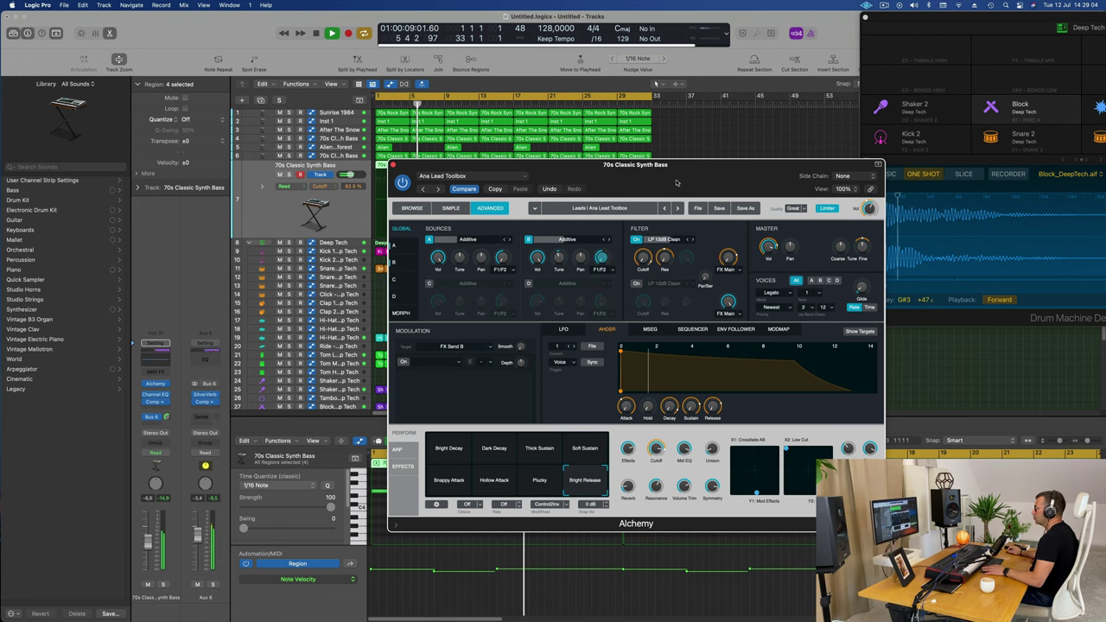
drag(676, 180, 714, 166)
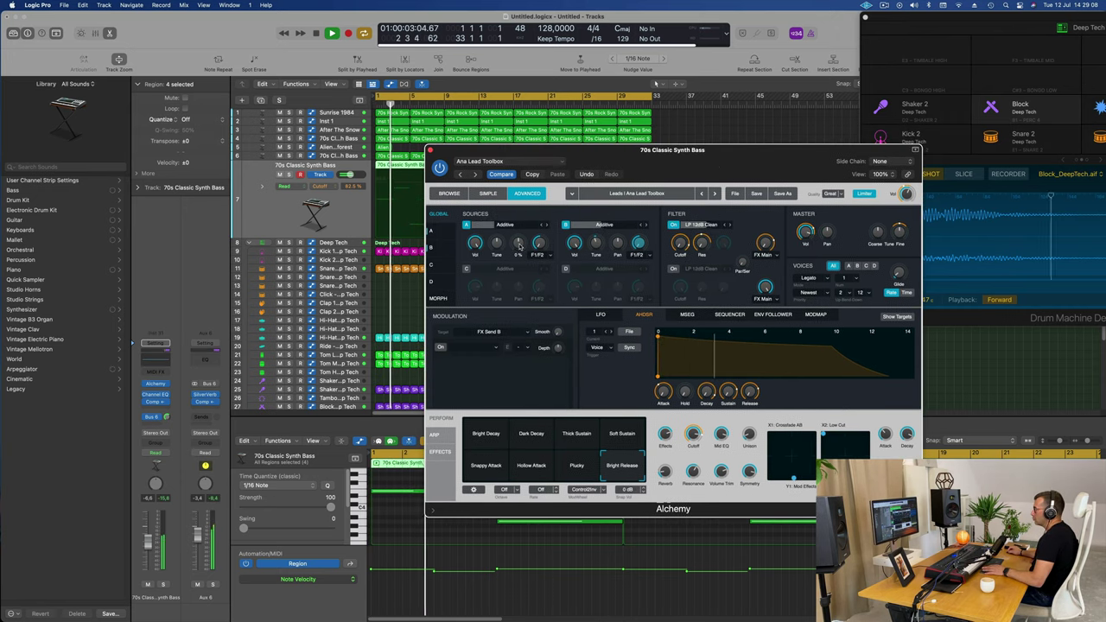
click(519, 240)
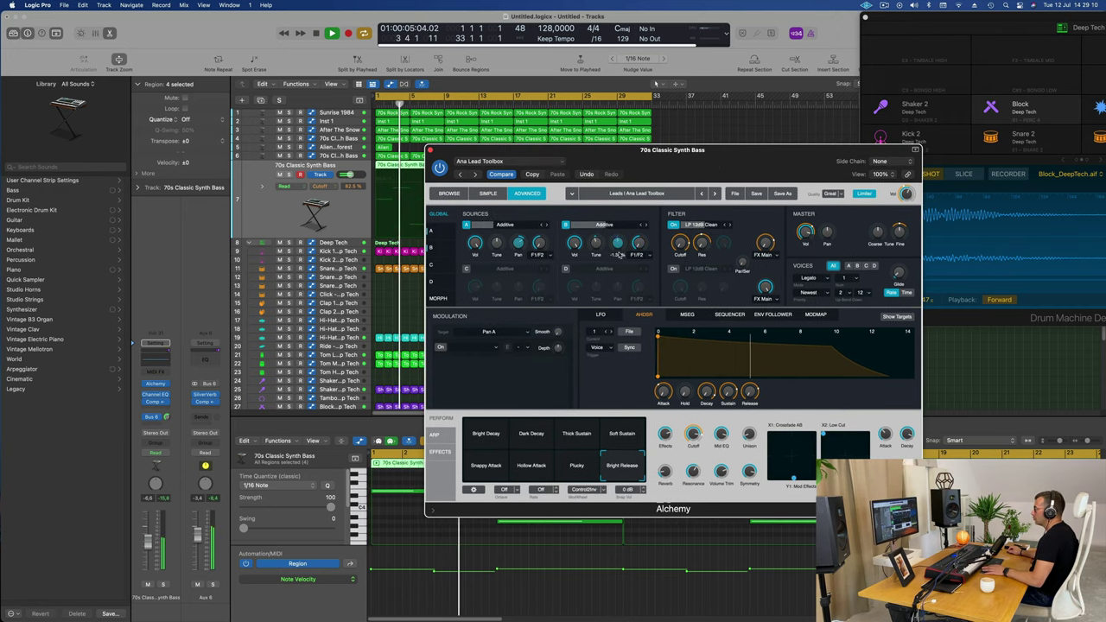
drag(618, 243, 620, 258)
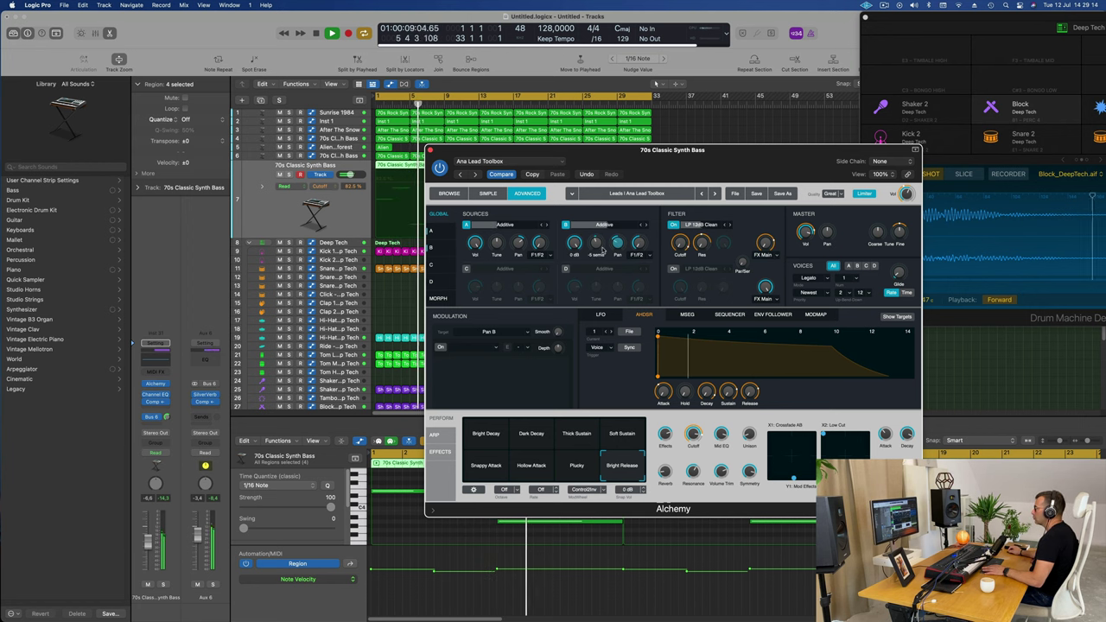
mouse_move(596, 245)
drag(595, 244, 595, 242)
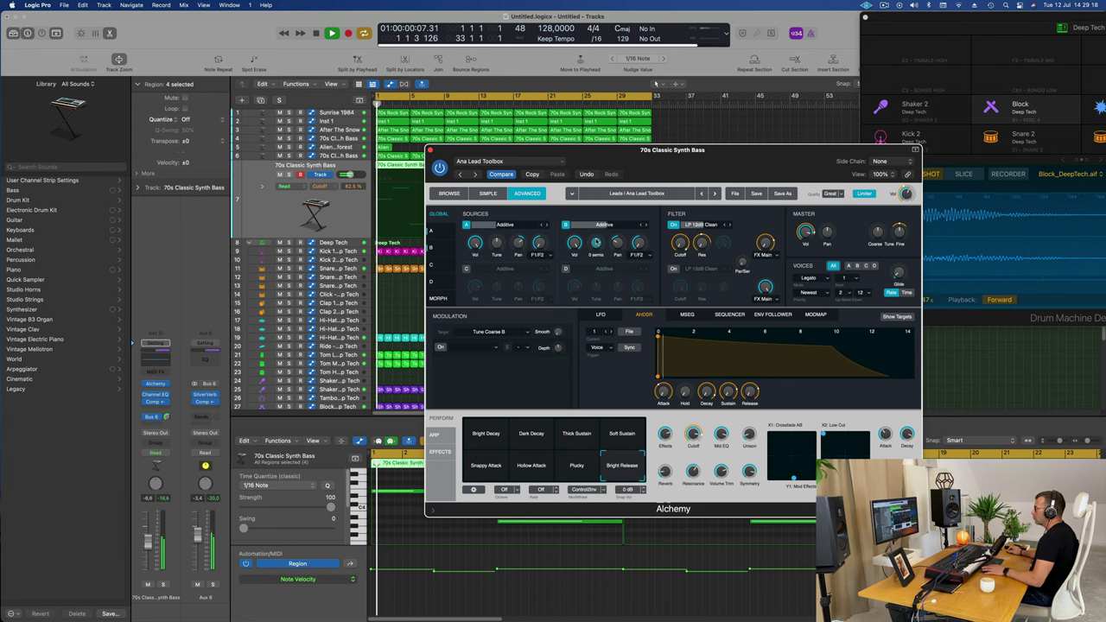
mouse_move(518, 242)
drag(518, 243, 519, 247)
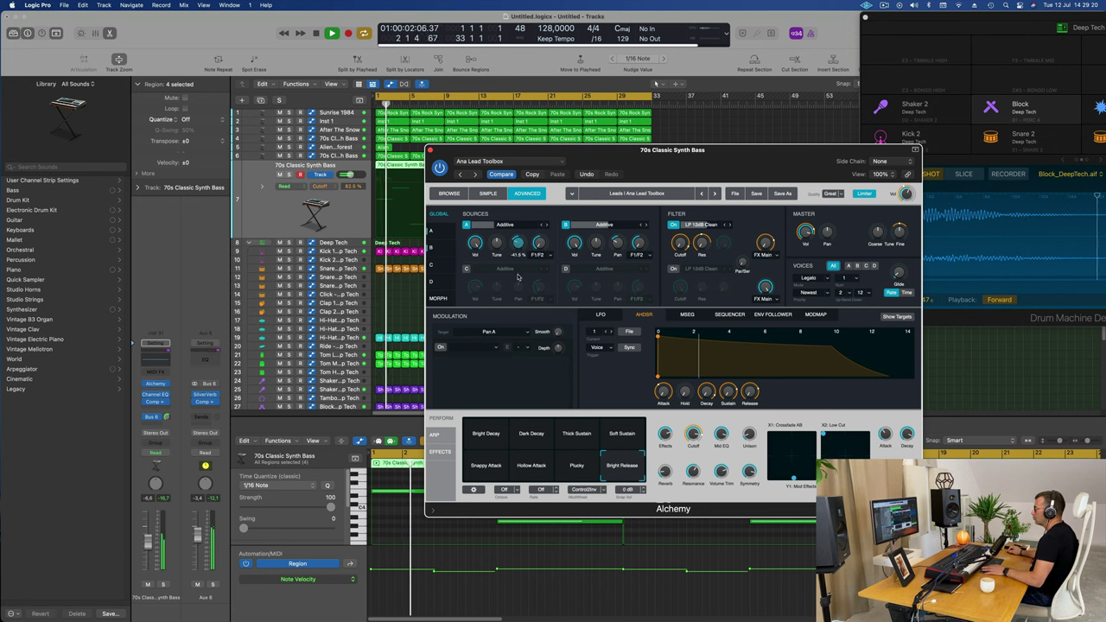
mouse_move(620, 244)
drag(621, 244, 621, 225)
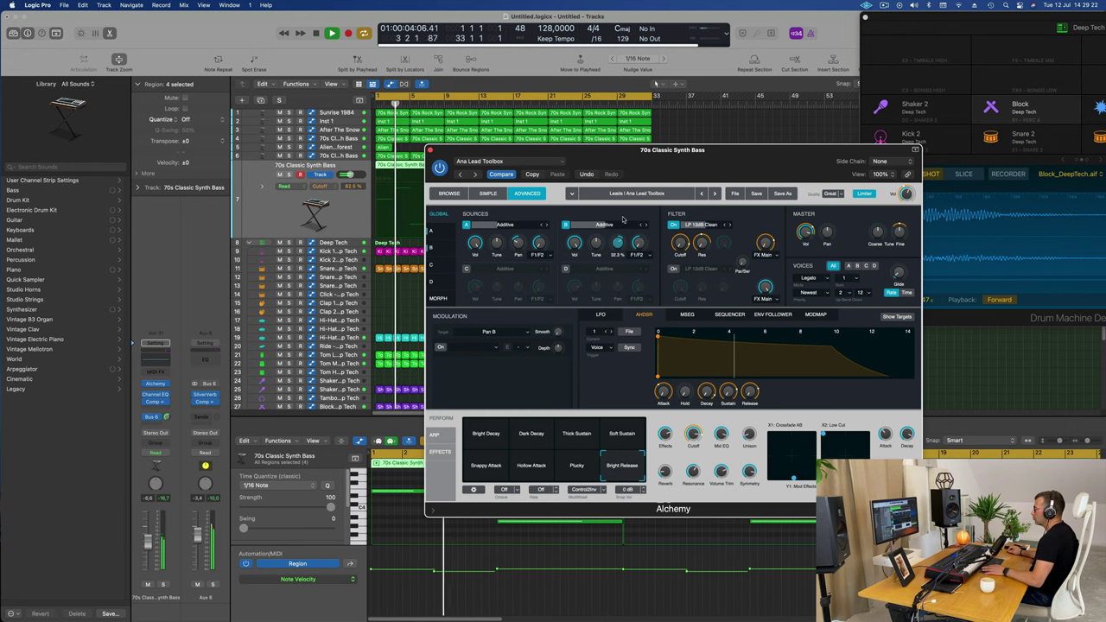
mouse_move(524, 246)
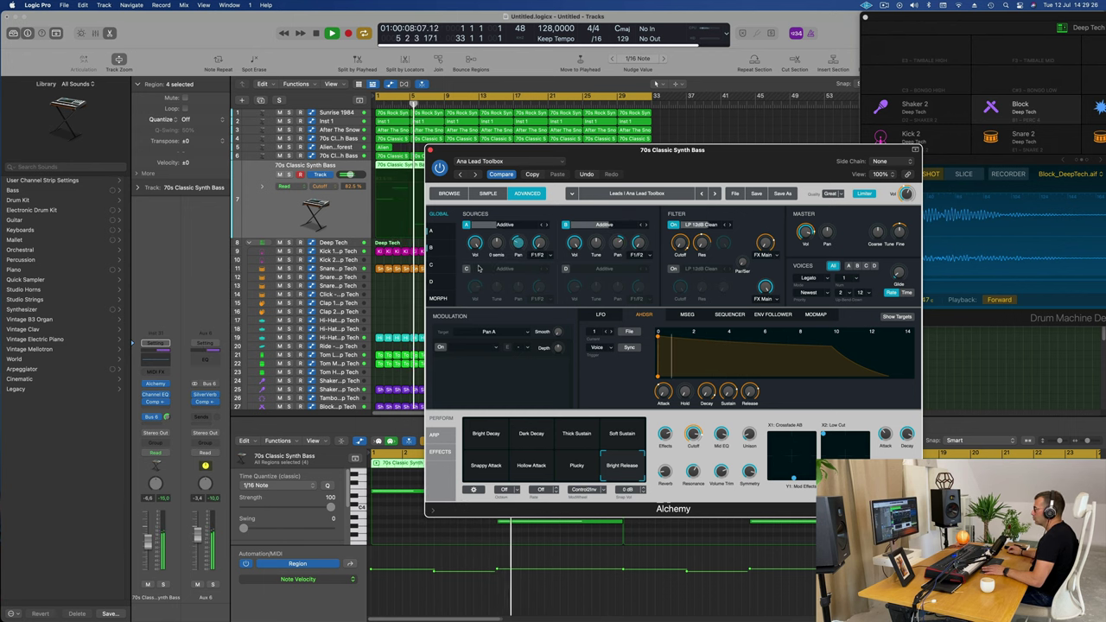
Assign LFO1 (Sine) as modulator of Pan A, with Smooth at 59.2% and some positive depth.
drag(724, 160, 738, 127)
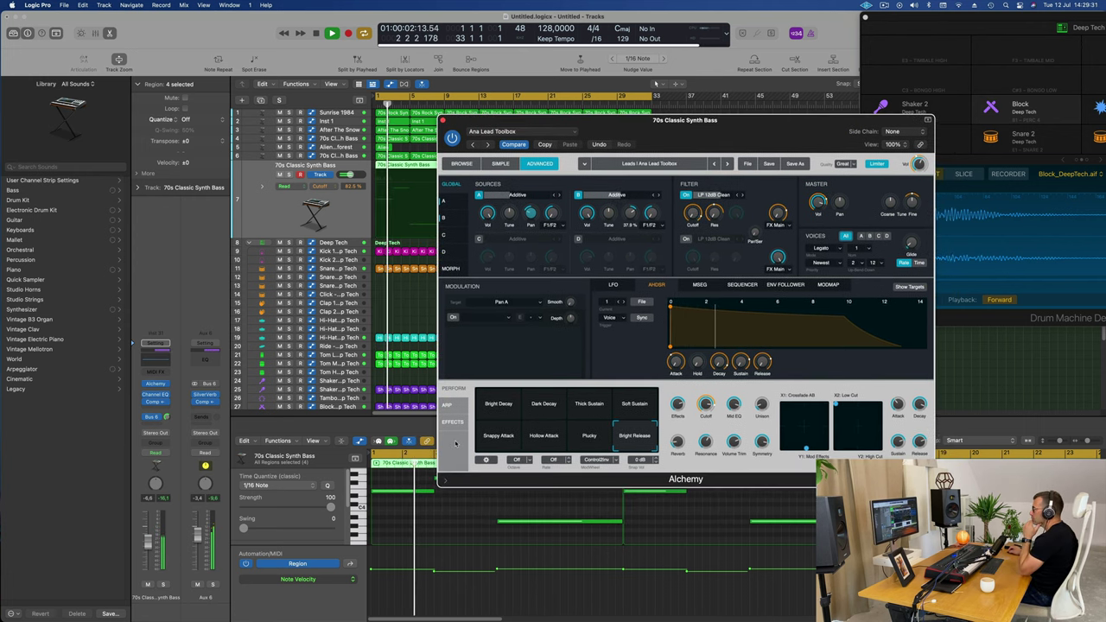
click(453, 317)
click(517, 301)
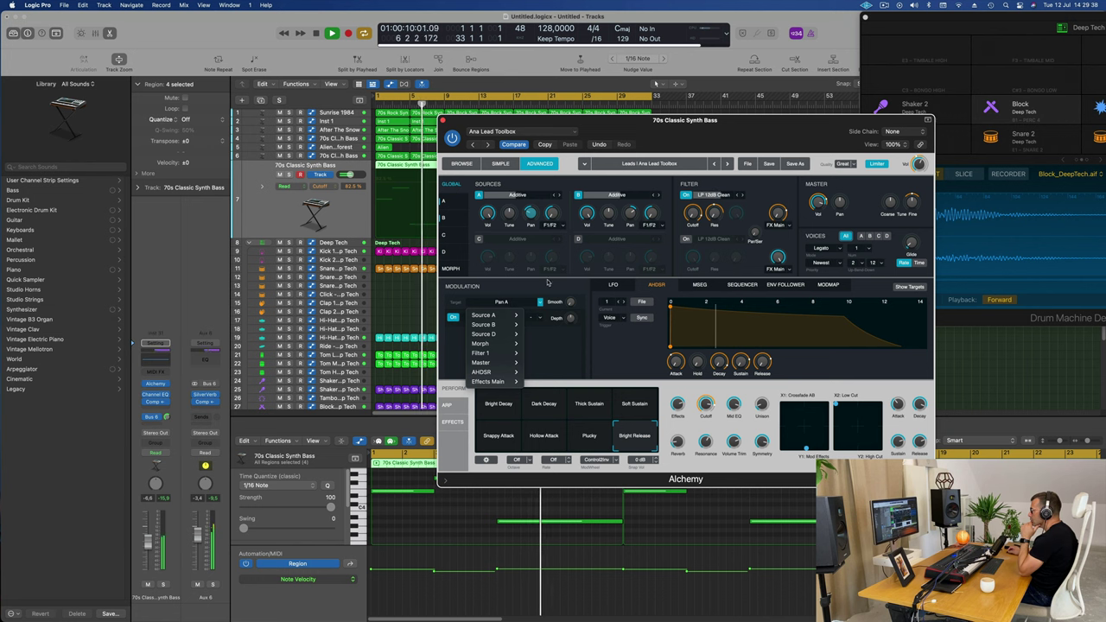
click(572, 301)
mouse_move(572, 301)
mouse_down()
mouse_move(575, 283)
mouse_move(562, 293)
mouse_up()
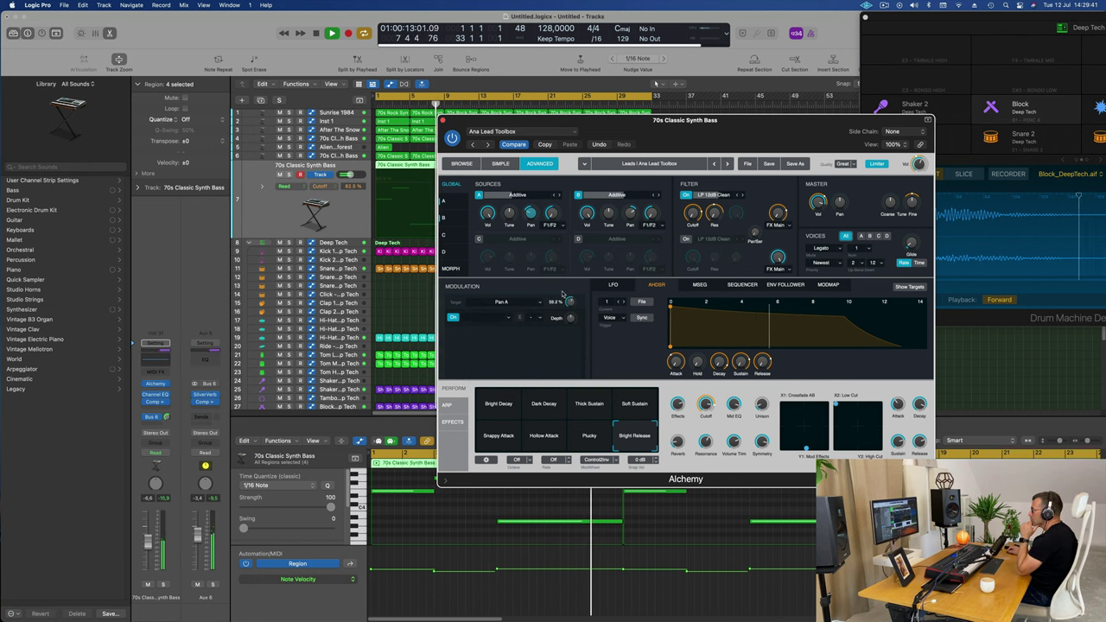
click(495, 317)
mouse_move(493, 333)
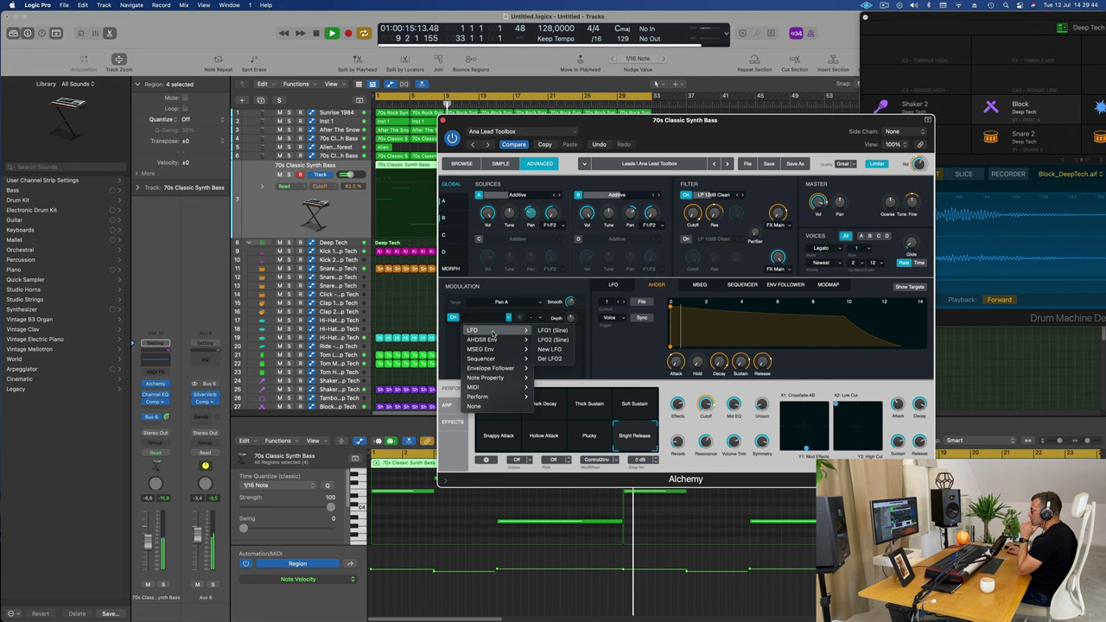
click(551, 330)
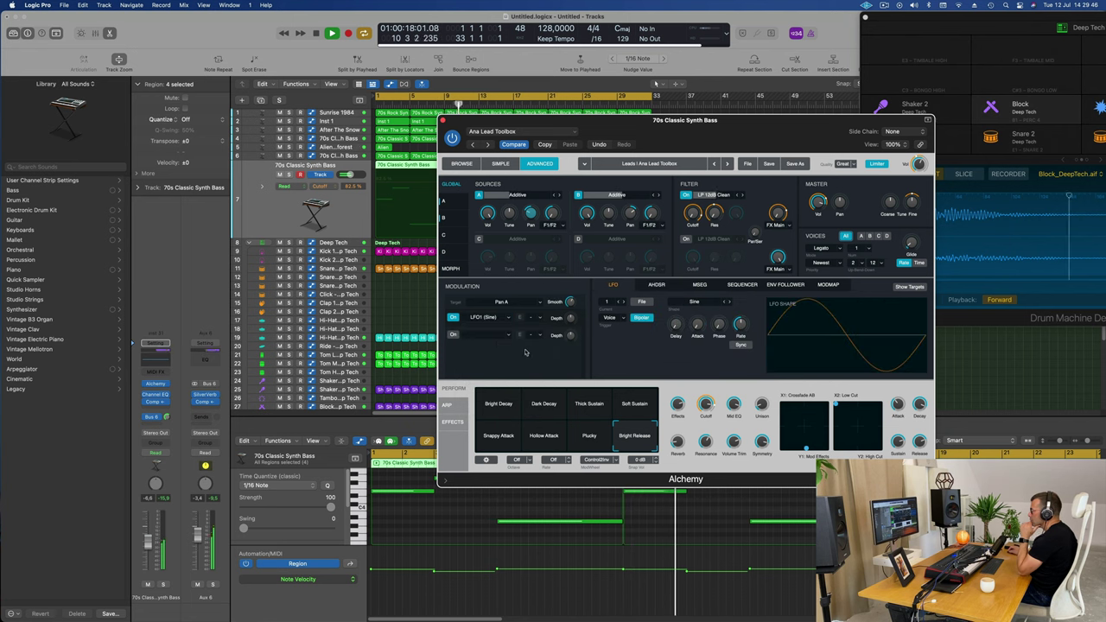
drag(572, 317, 575, 309)
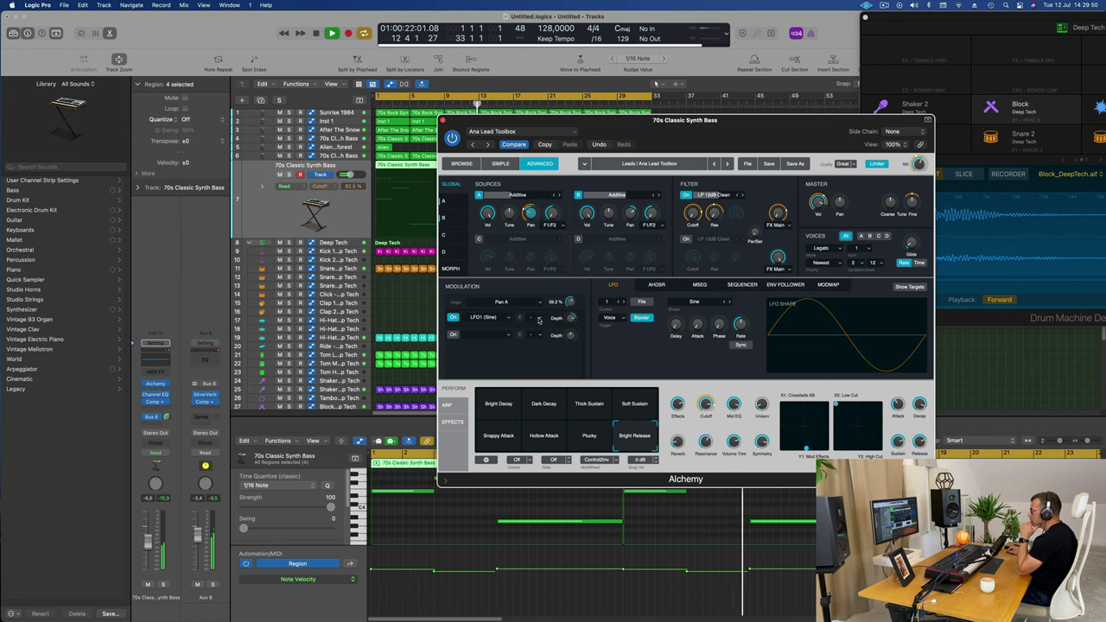
Set LFO1's trigger to On and sync its rate to the song tempo.
click(540, 317)
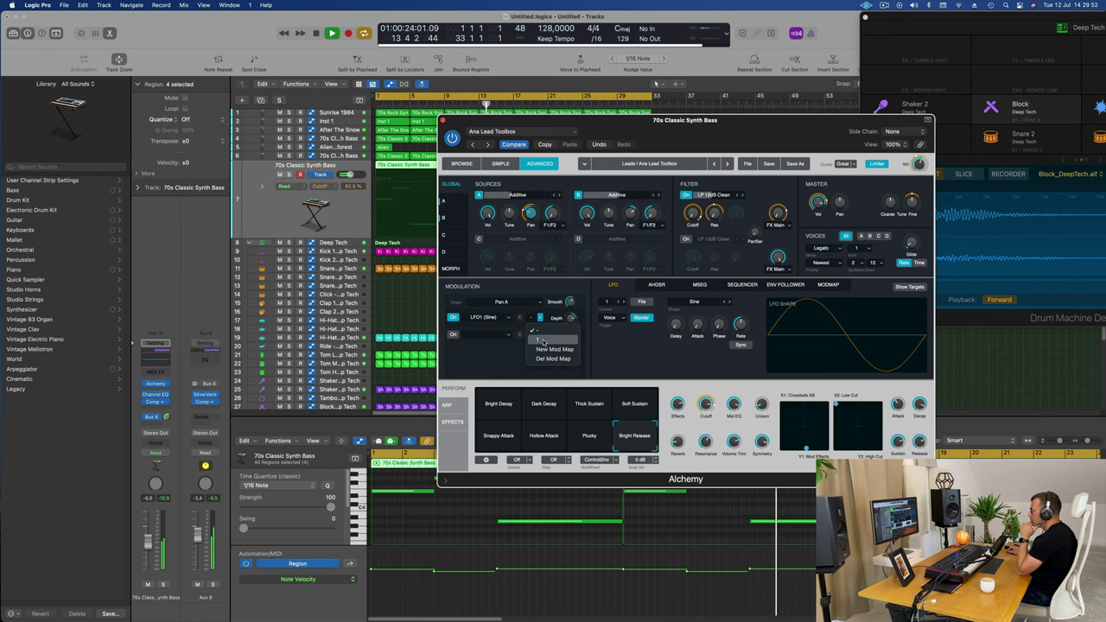
click(542, 342)
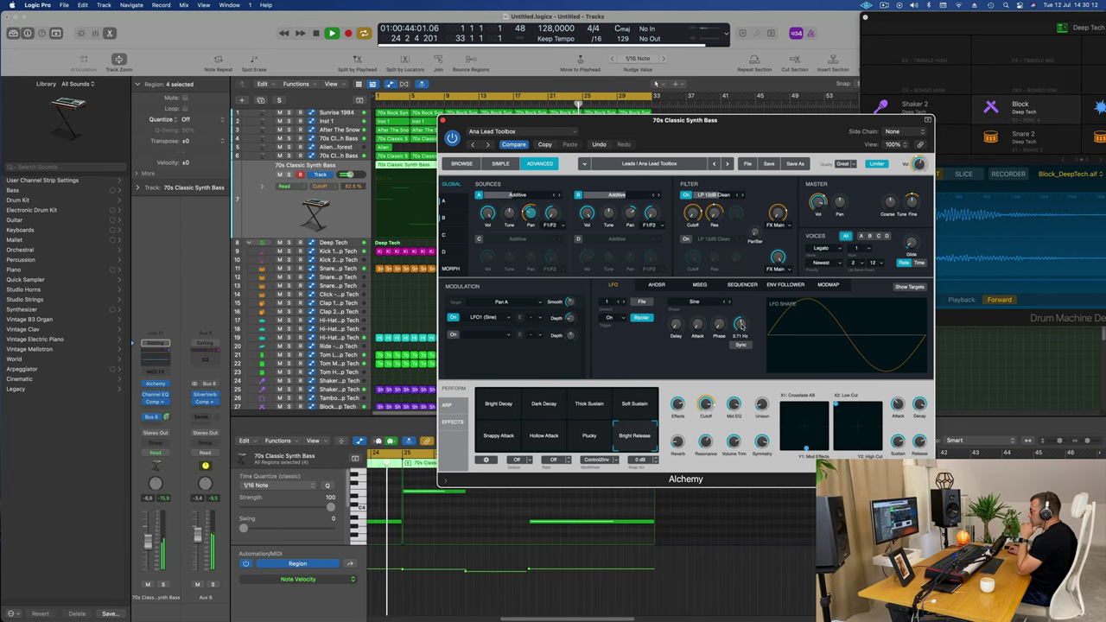
click(740, 345)
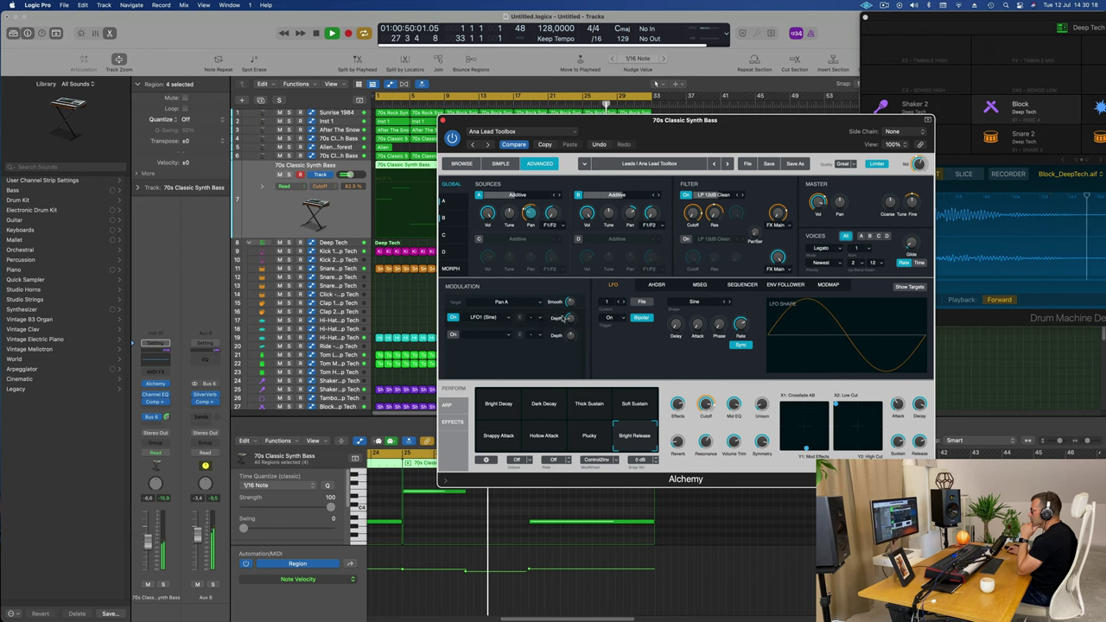
Set LFO1's depth on Pan A to -84.6% and bring source A's pan close to centre at -0.827%.
drag(572, 318, 577, 272)
drag(573, 319, 575, 318)
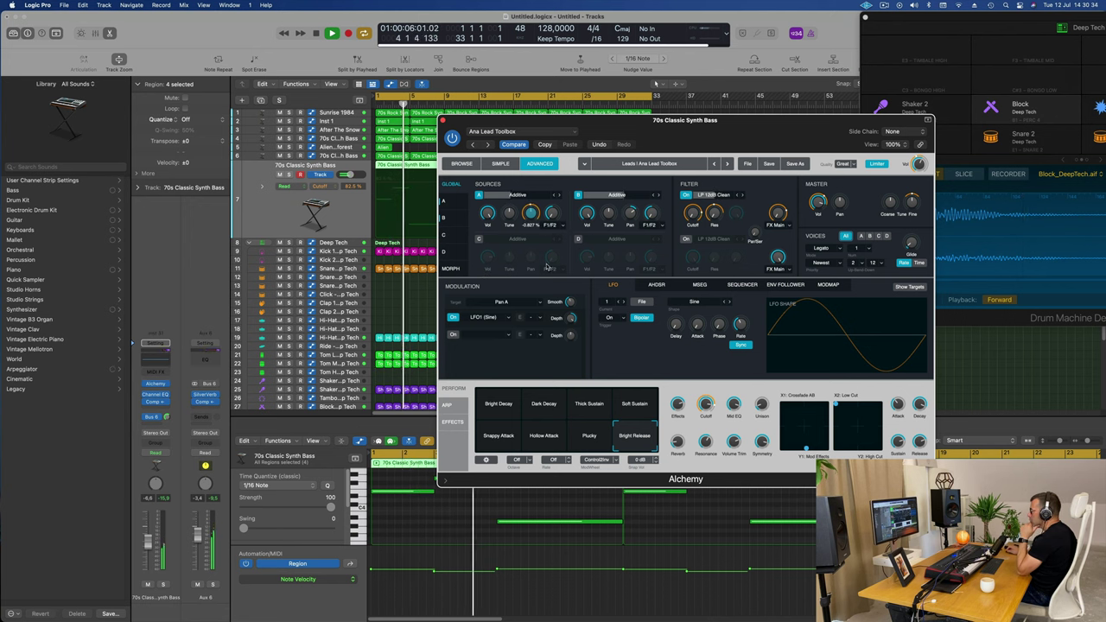
drag(575, 320, 581, 394)
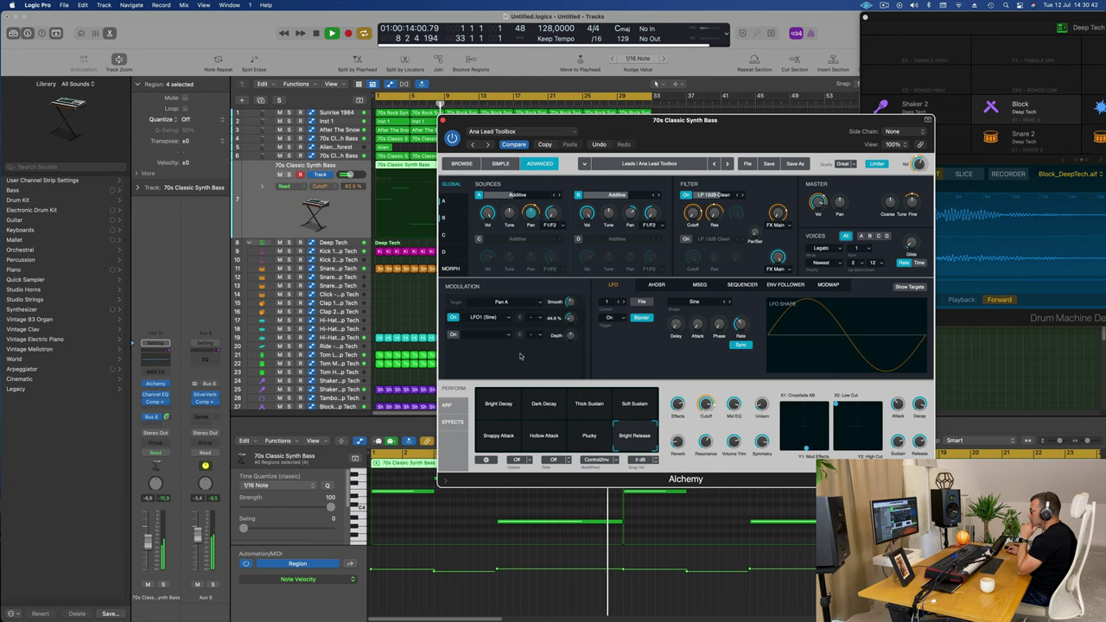
click(508, 302)
mouse_move(488, 315)
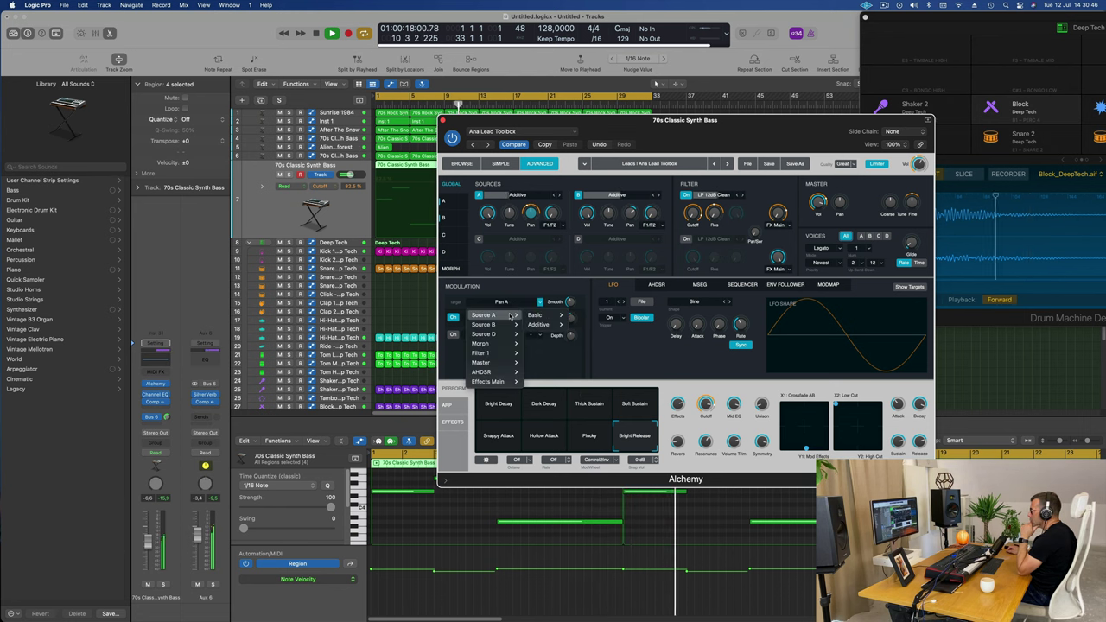
mouse_move(543, 315)
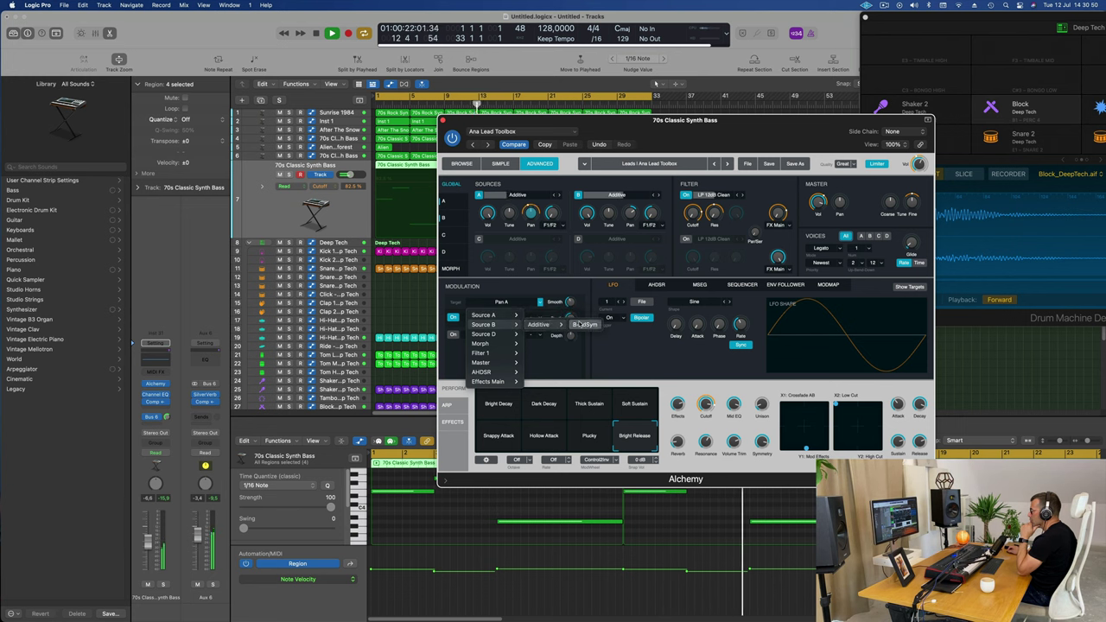
click(528, 286)
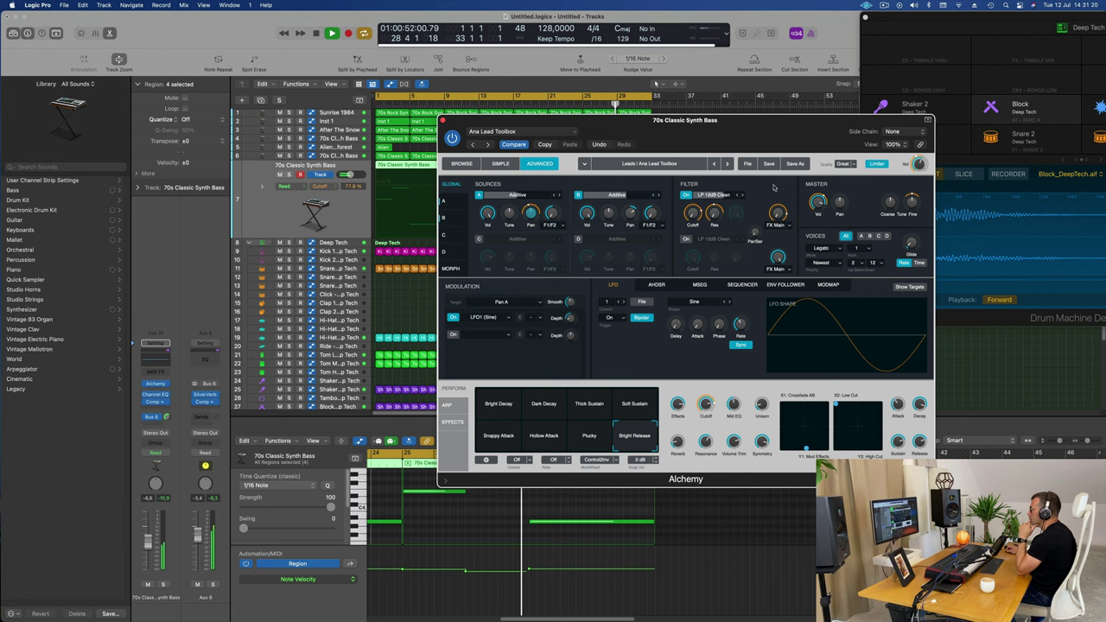
drag(759, 123, 711, 212)
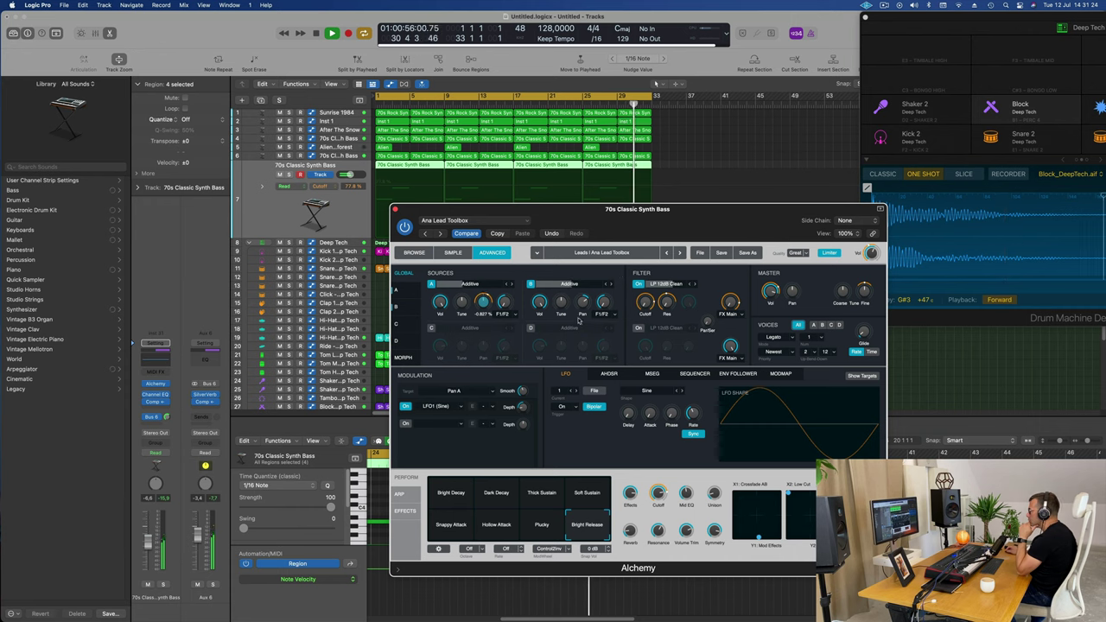
Choose source B's coarse tuning as the modulation target and assign LFO2 (Sine) as its modulator.
drag(567, 209, 615, 161)
click(610, 257)
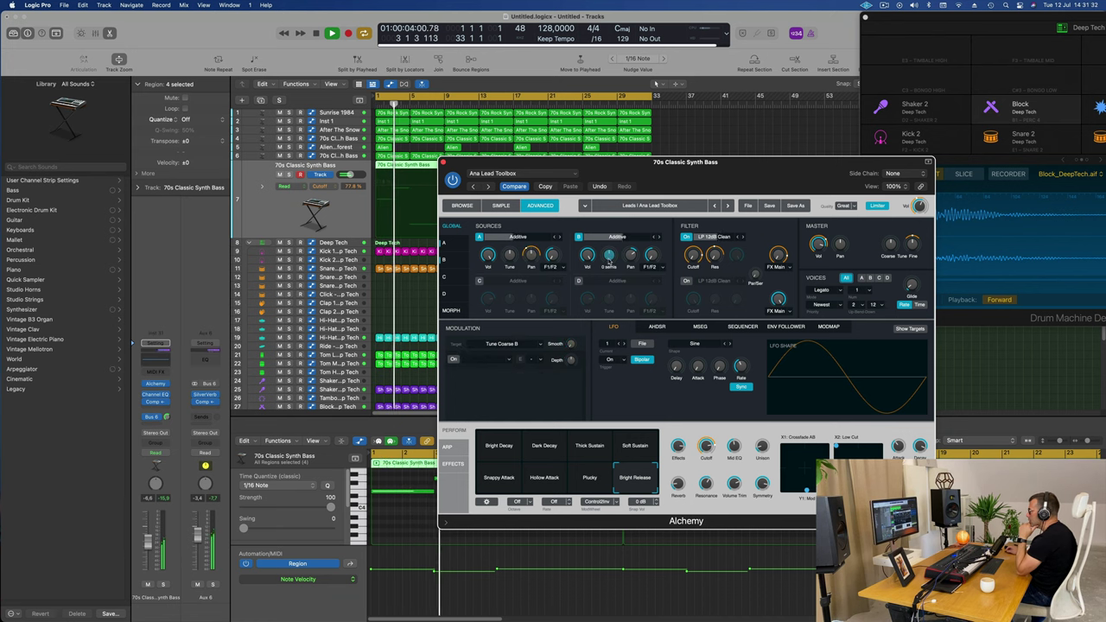
click(511, 344)
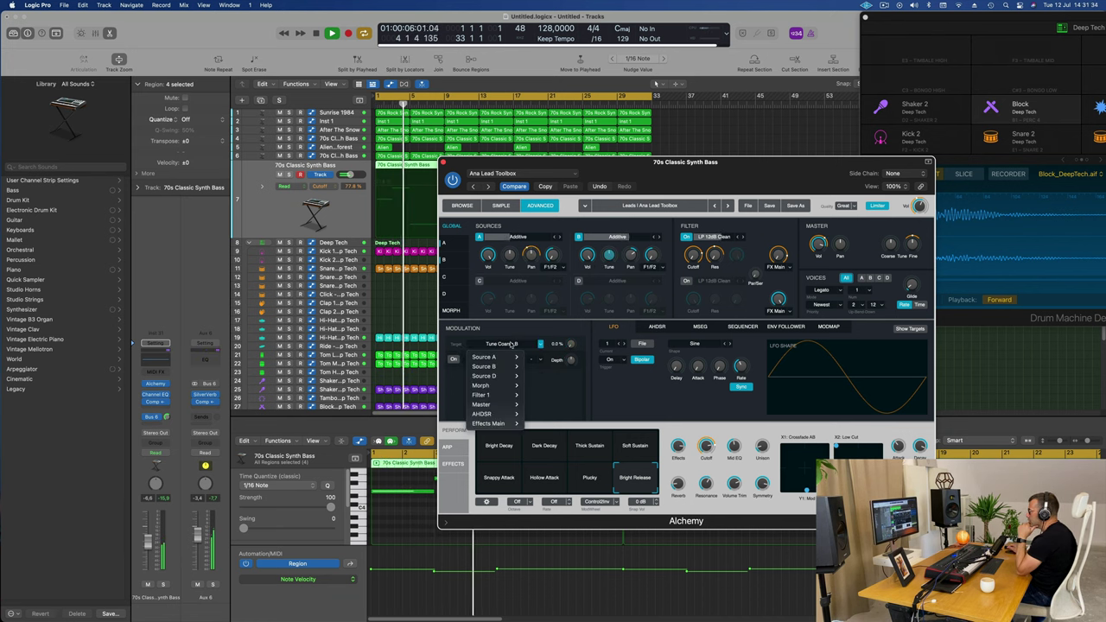
click(530, 331)
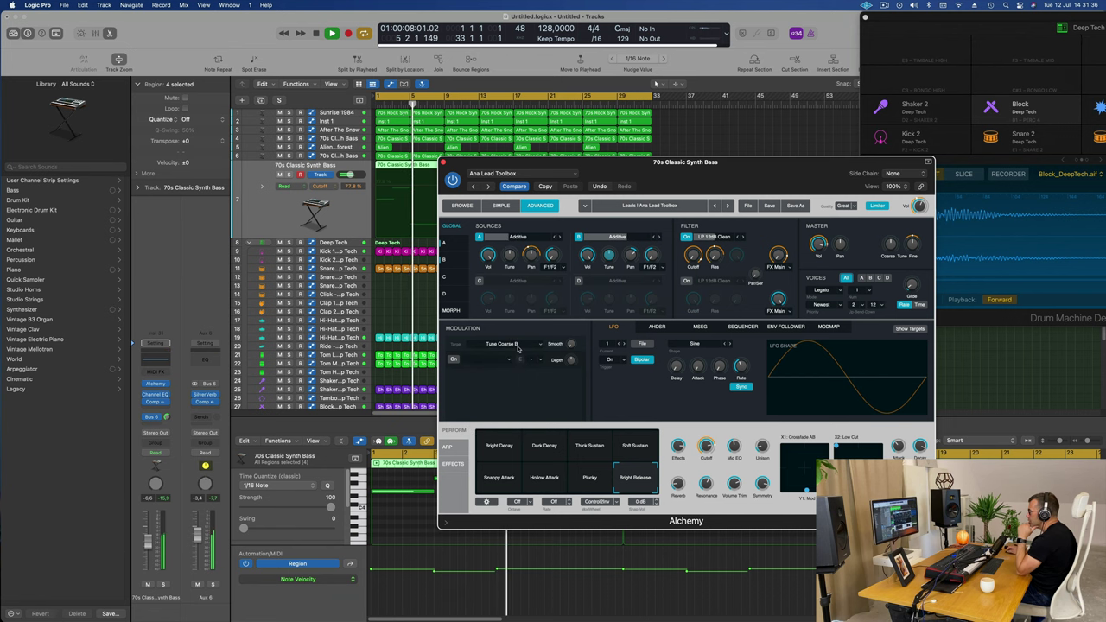
click(488, 361)
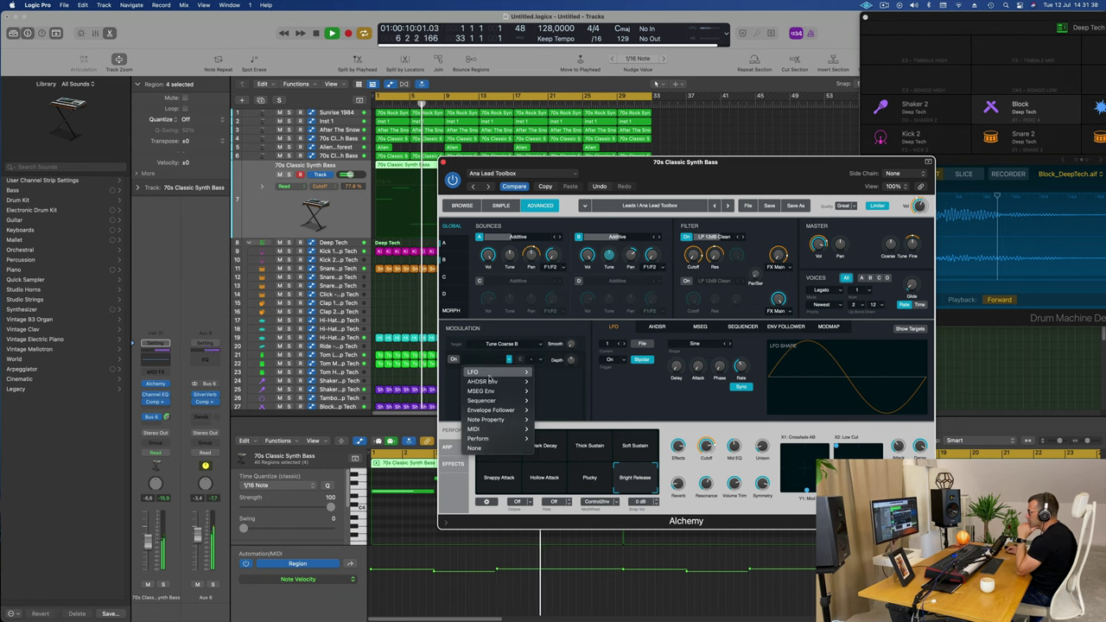
mouse_move(490, 383)
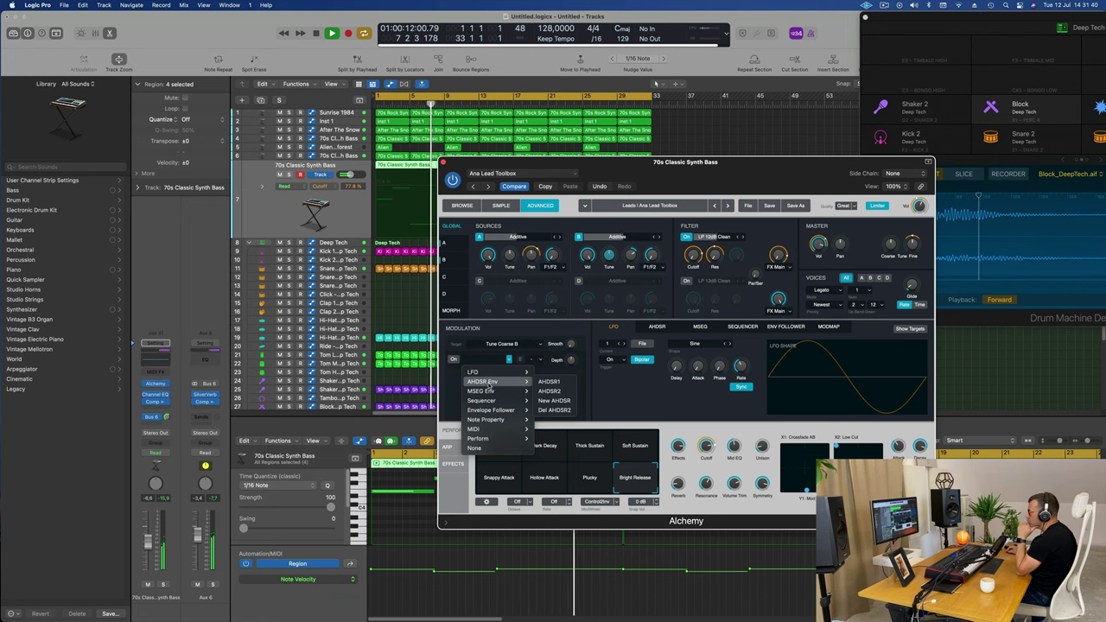
mouse_move(492, 410)
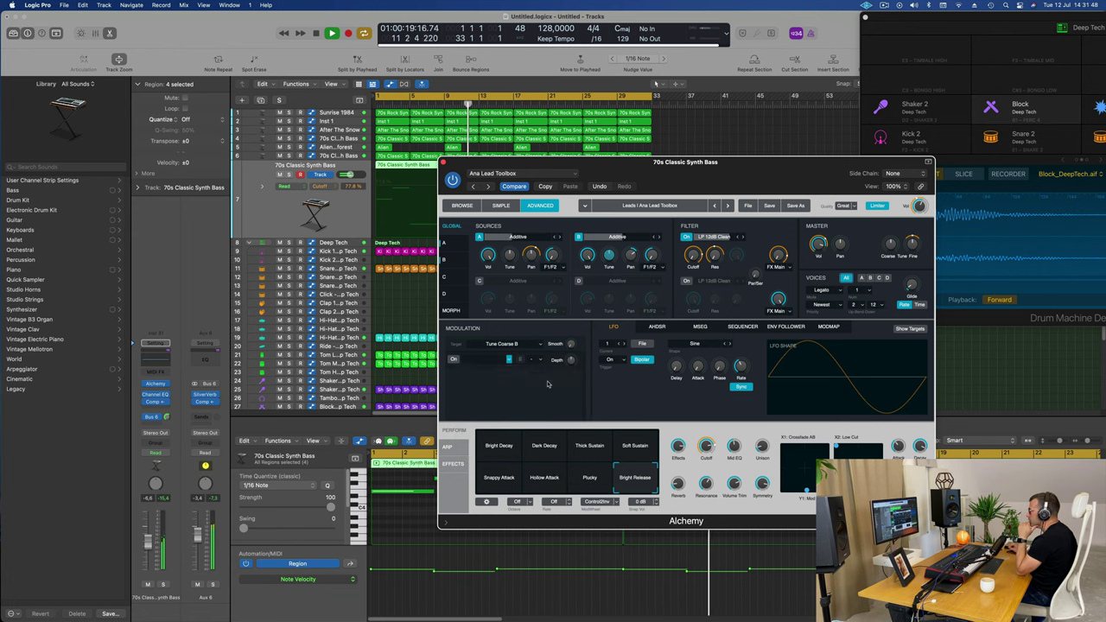
click(548, 382)
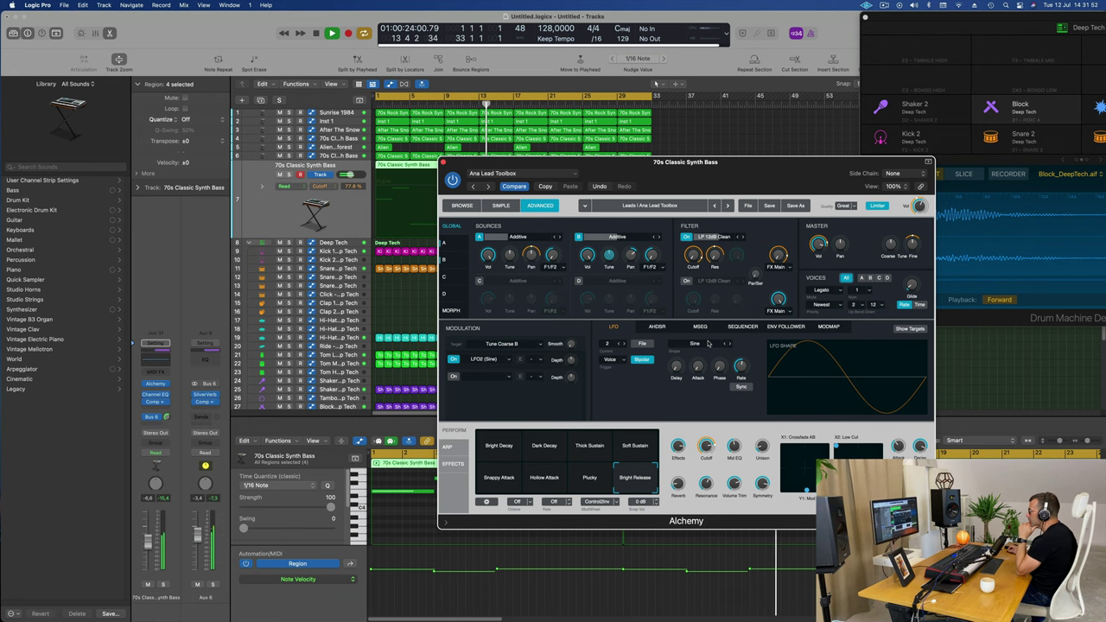
Sync LFO2's rate to the song tempo and set its depth on Tune Coarse B to 1.0 st.
click(743, 387)
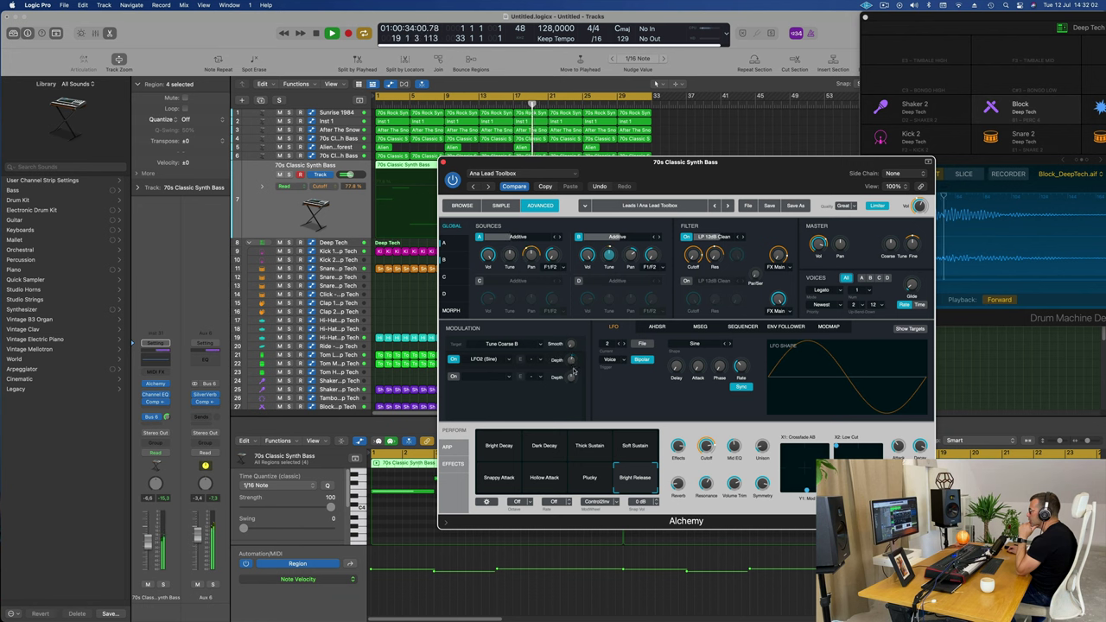
drag(572, 366, 573, 363)
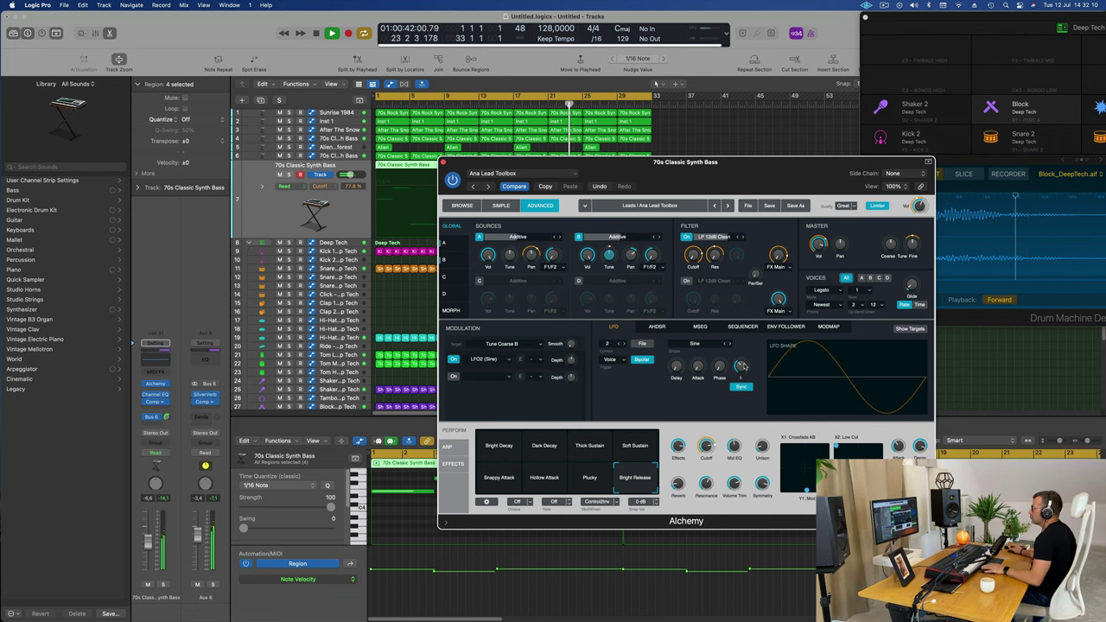
key(Return)
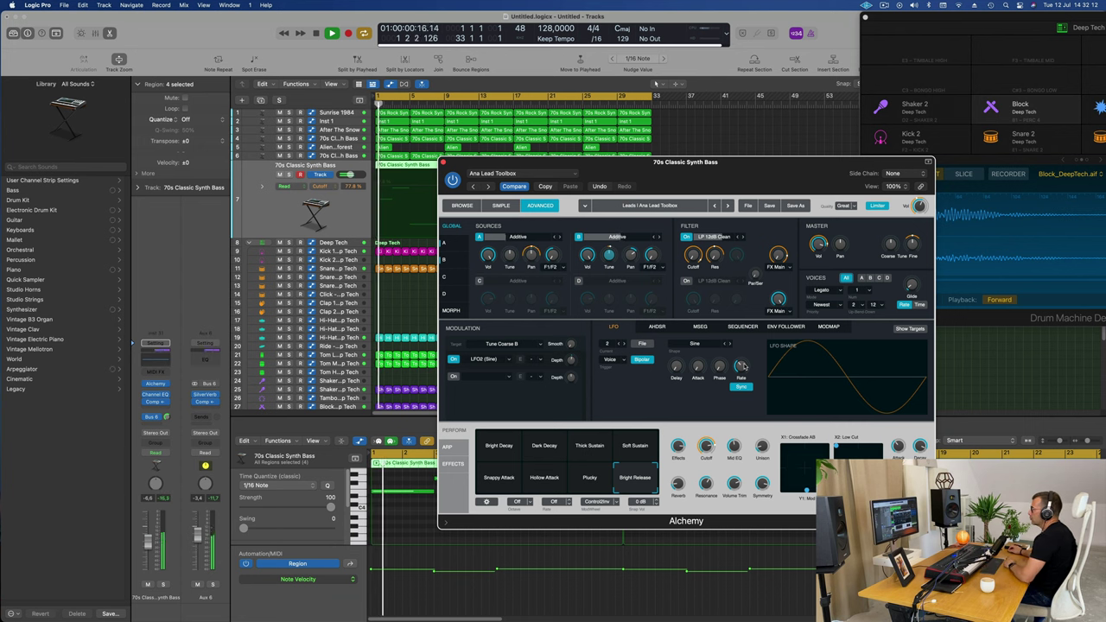
mouse_move(572, 362)
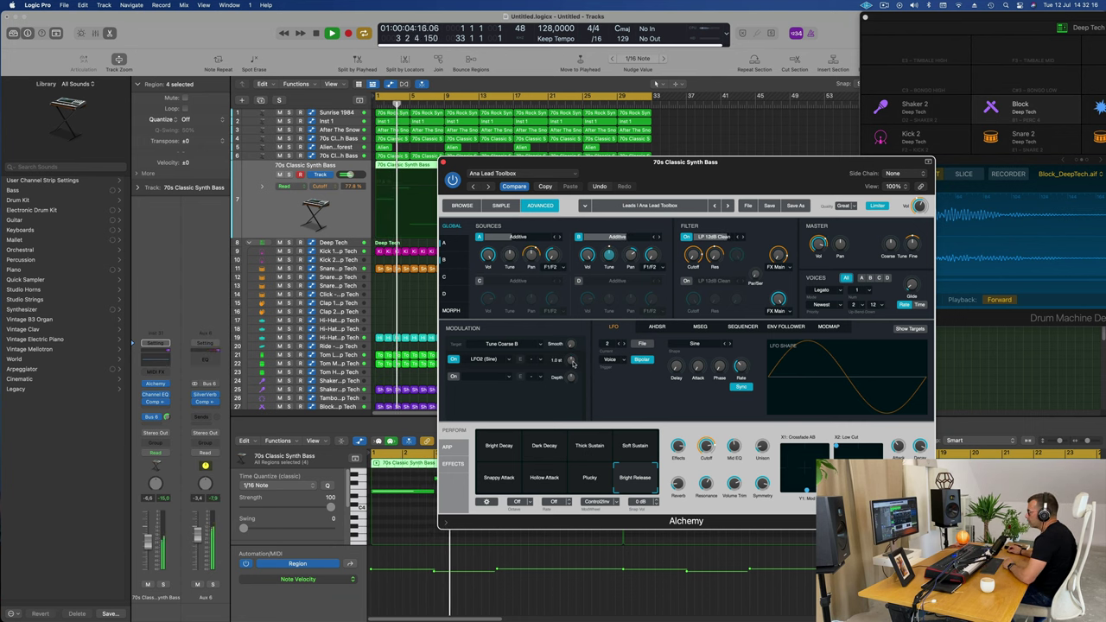
Play the arrangement from the start with the plug-in windows temporarily hidden.
key(v)
key(Return)
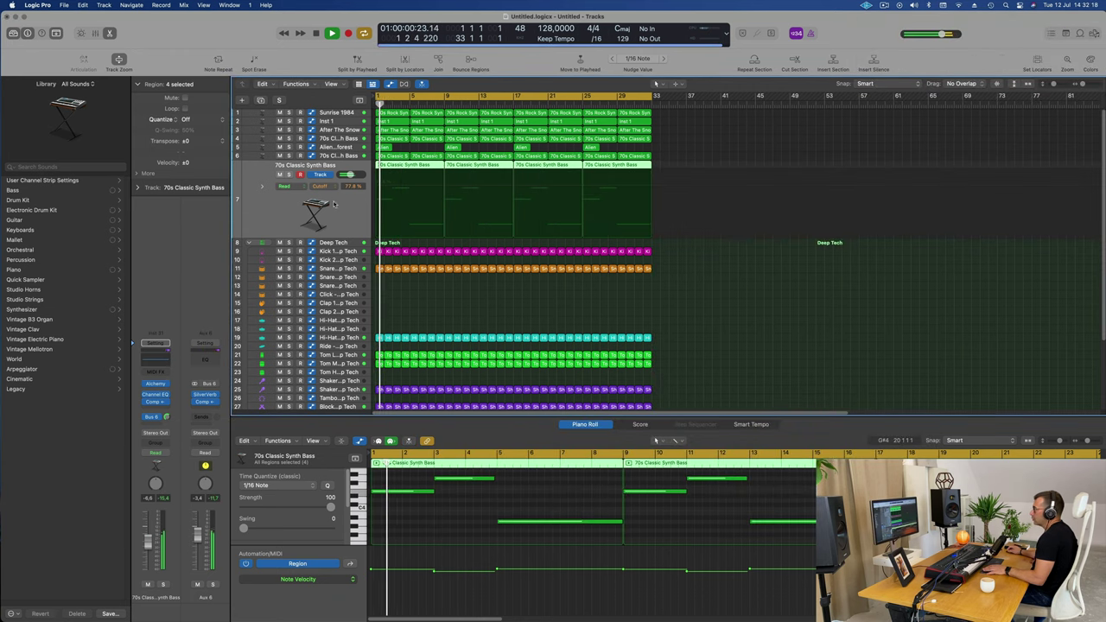
key(v)
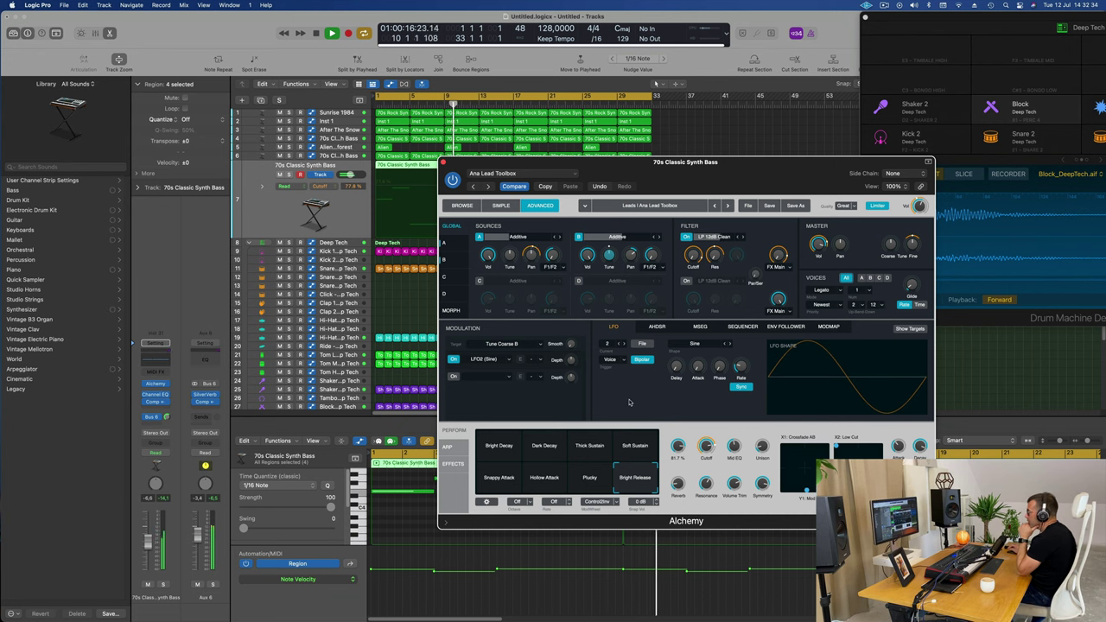
Set LFO2's trigger to On and change its waveform to the basic Triangle shape.
click(610, 360)
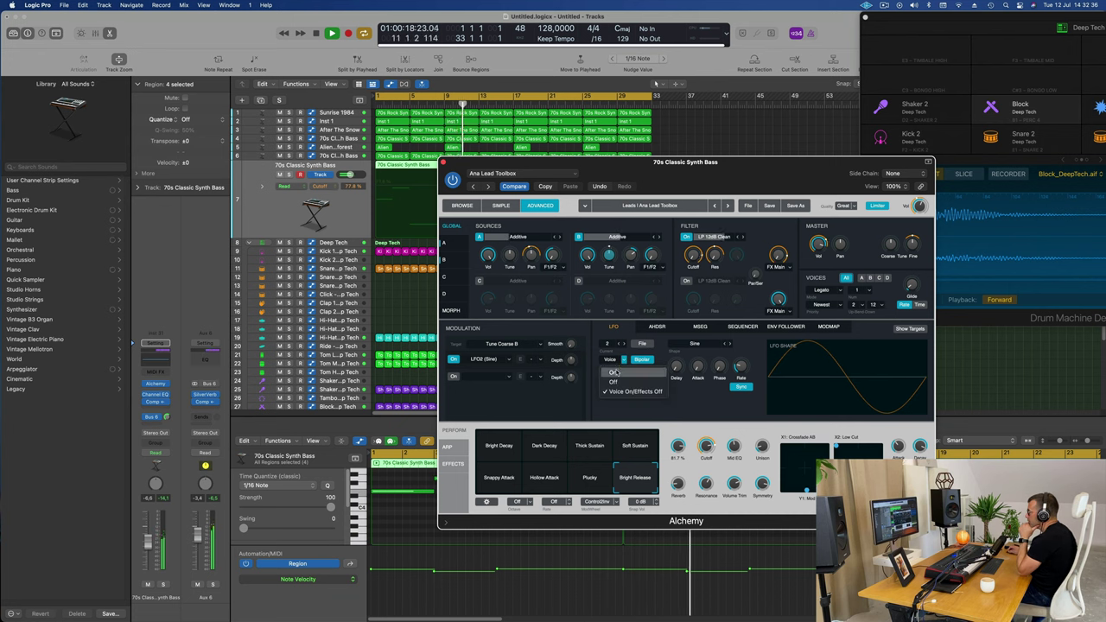
click(617, 393)
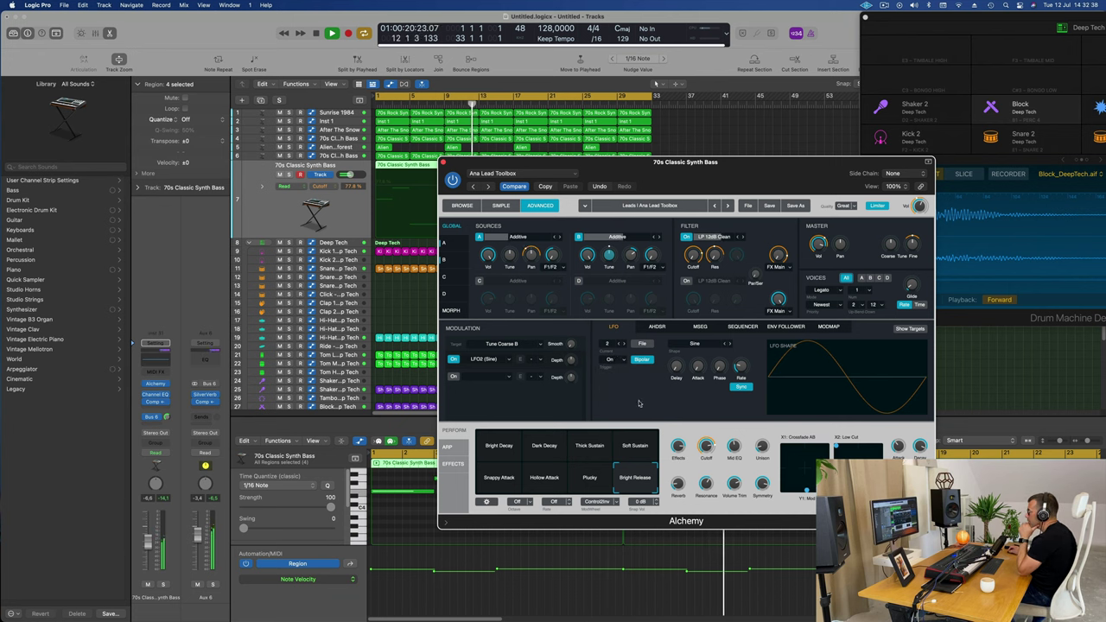
click(698, 344)
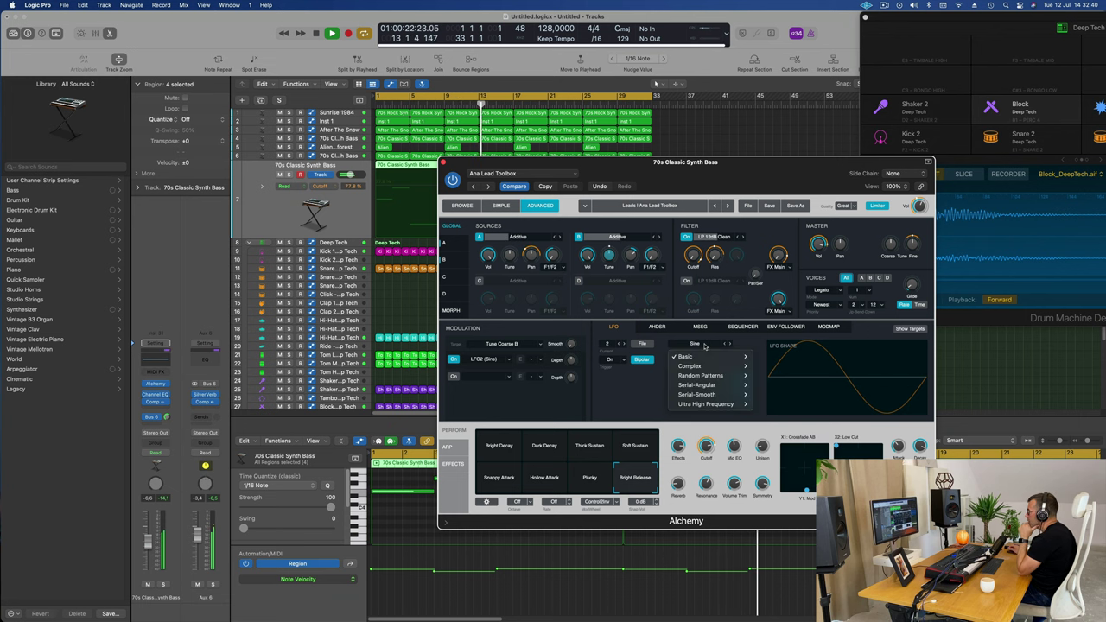
mouse_move(705, 356)
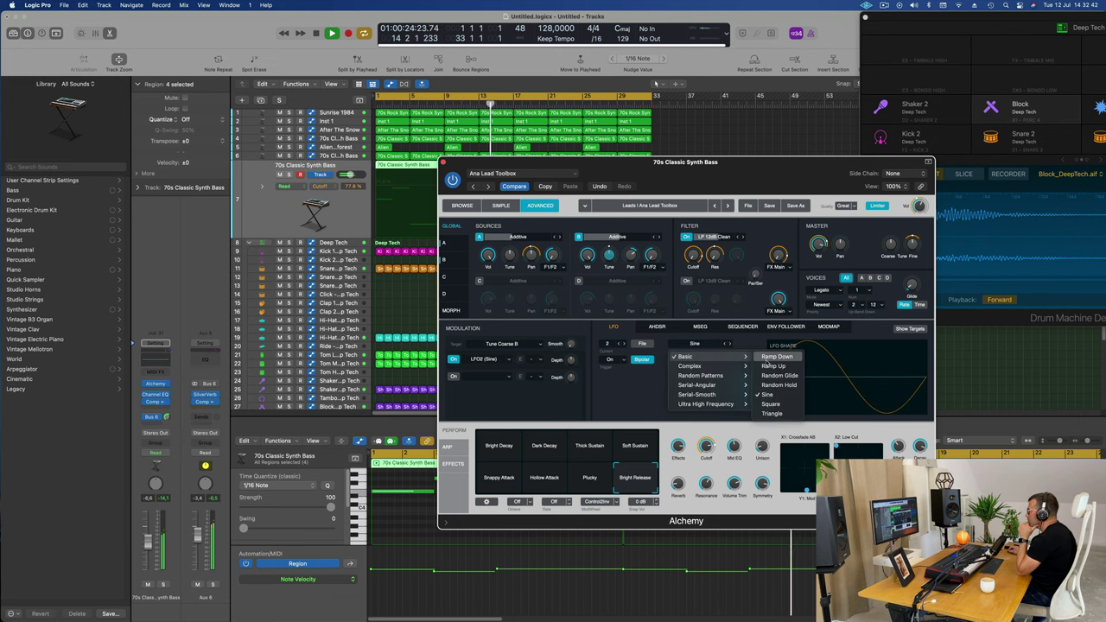
click(771, 414)
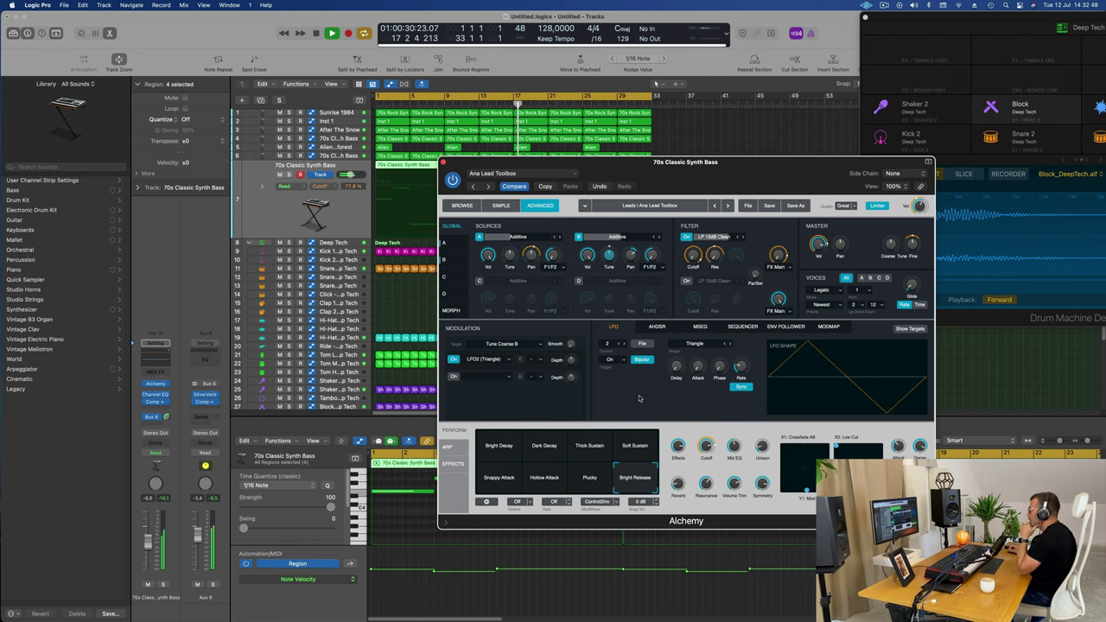
Set LFO2's rate to 1/16 and switch its shape to Noisy Pattern.
drag(744, 358, 748, 326)
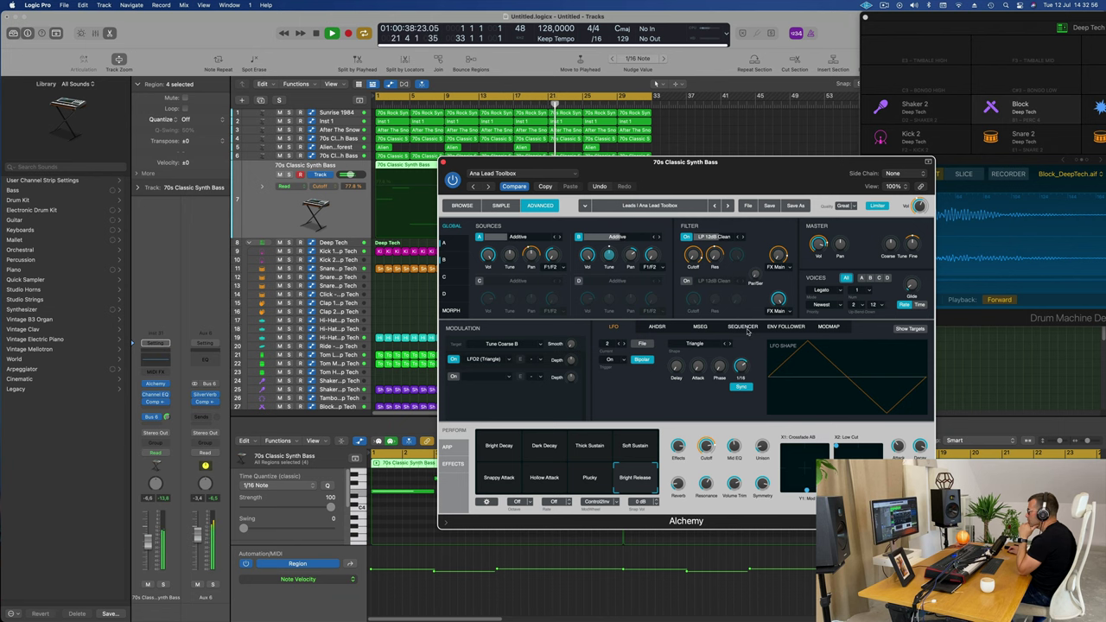
click(729, 344)
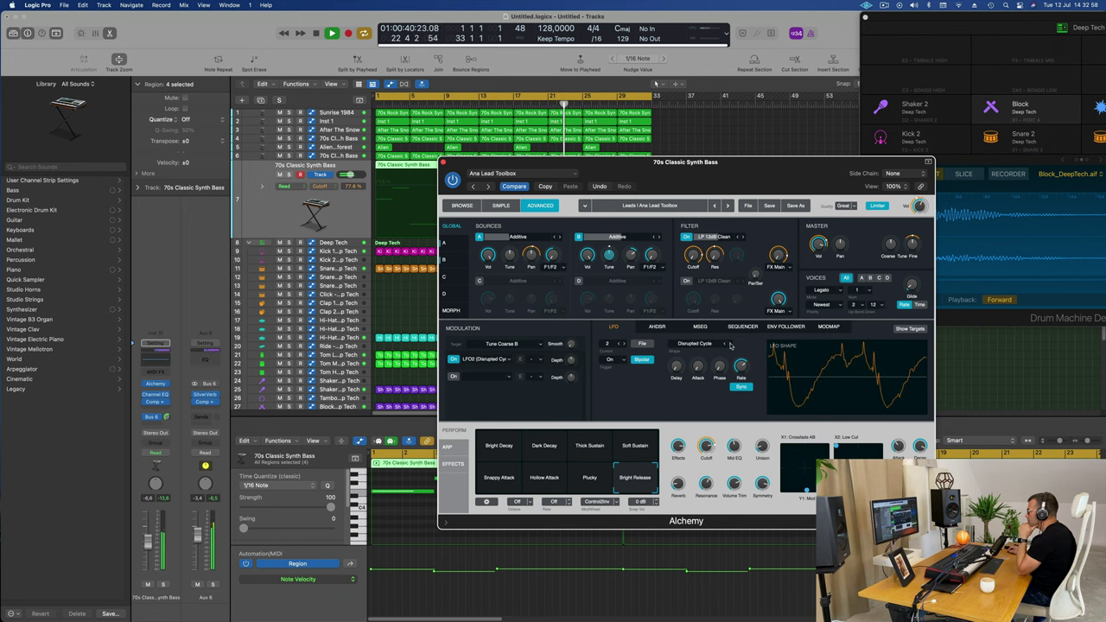
click(729, 344)
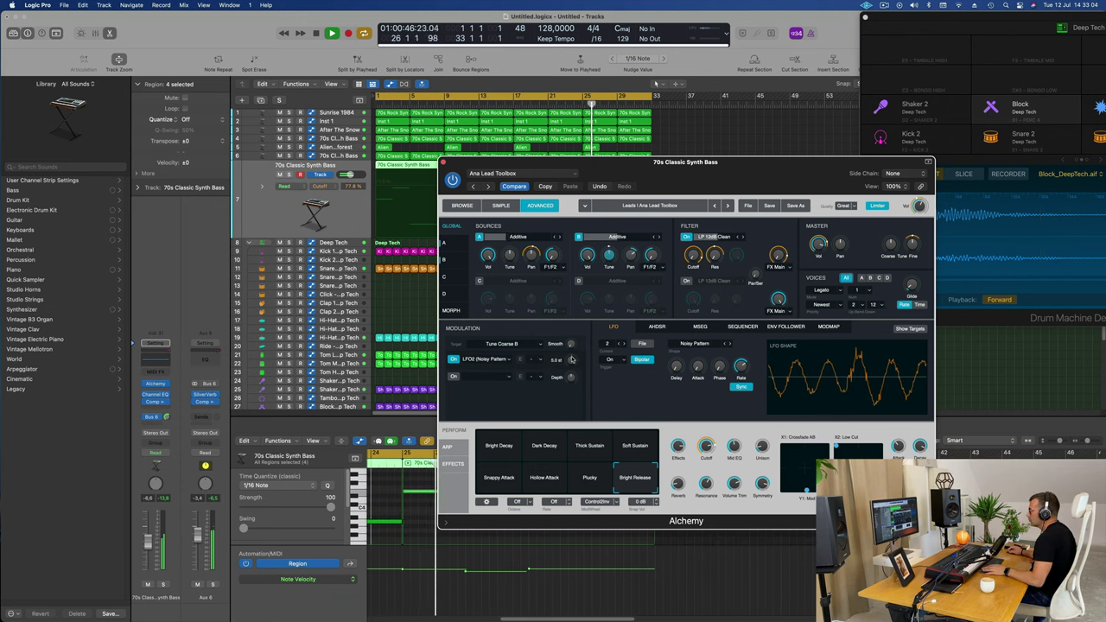
Try a different LFO2 depth on Tune Coarse B with a 1/4 delay, and replay from the start.
drag(571, 359, 571, 352)
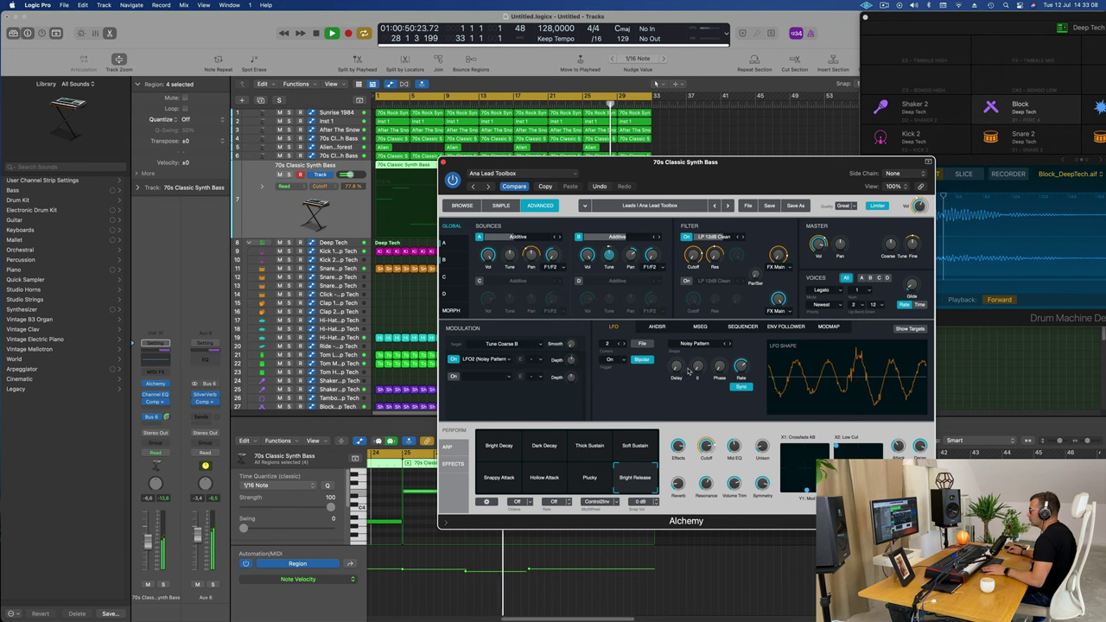
drag(677, 372, 679, 363)
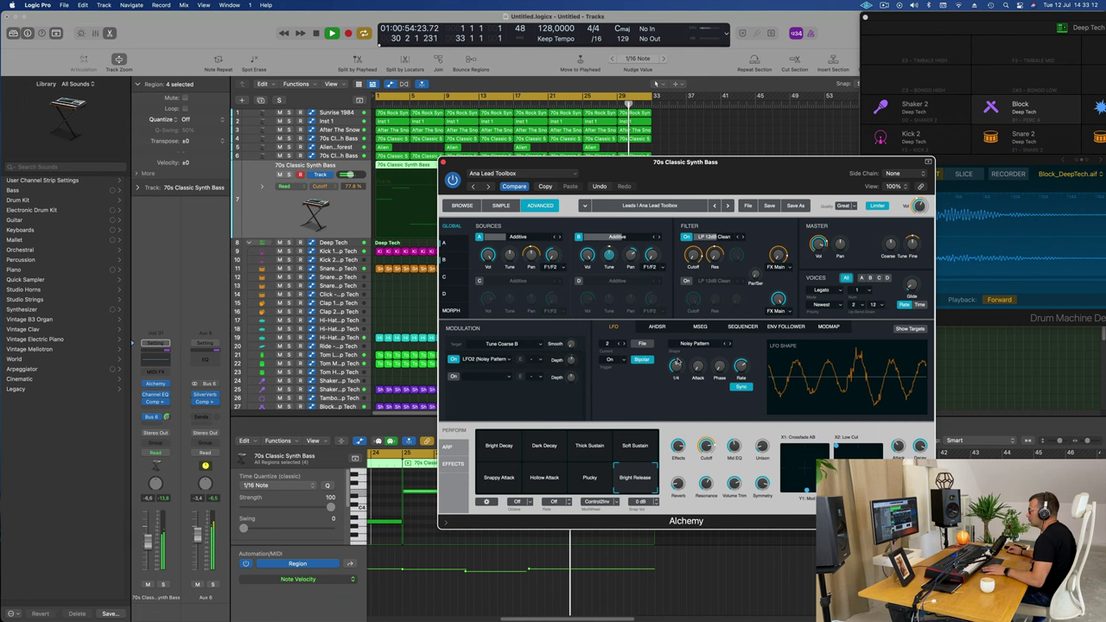
key(Return)
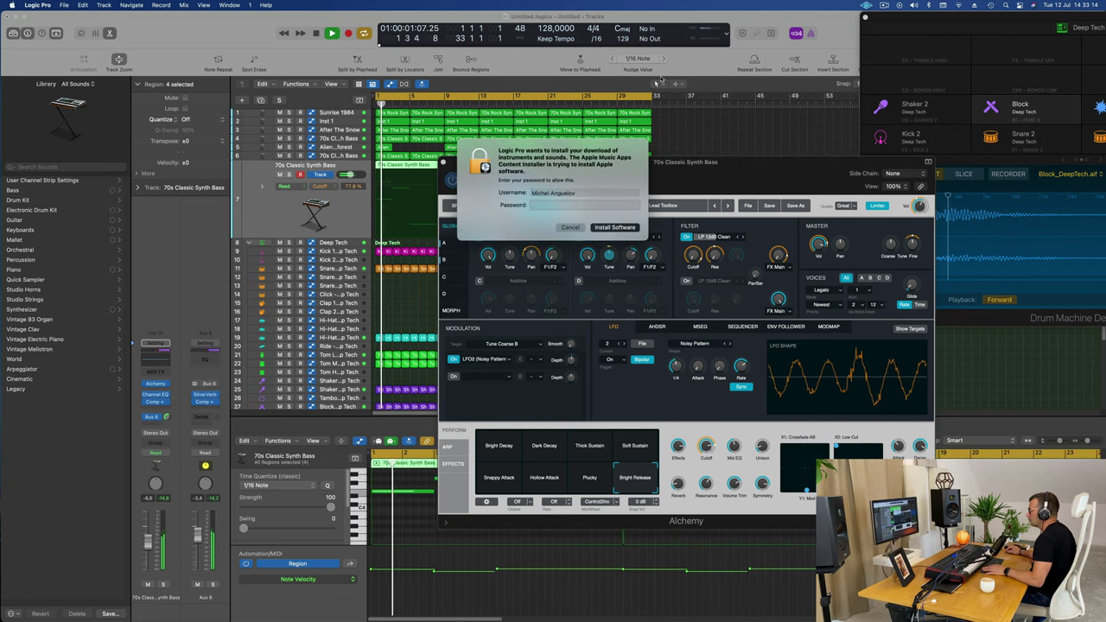
Move the sound-content installation prompt aside and cancel it.
drag(594, 152, 789, 154)
click(765, 231)
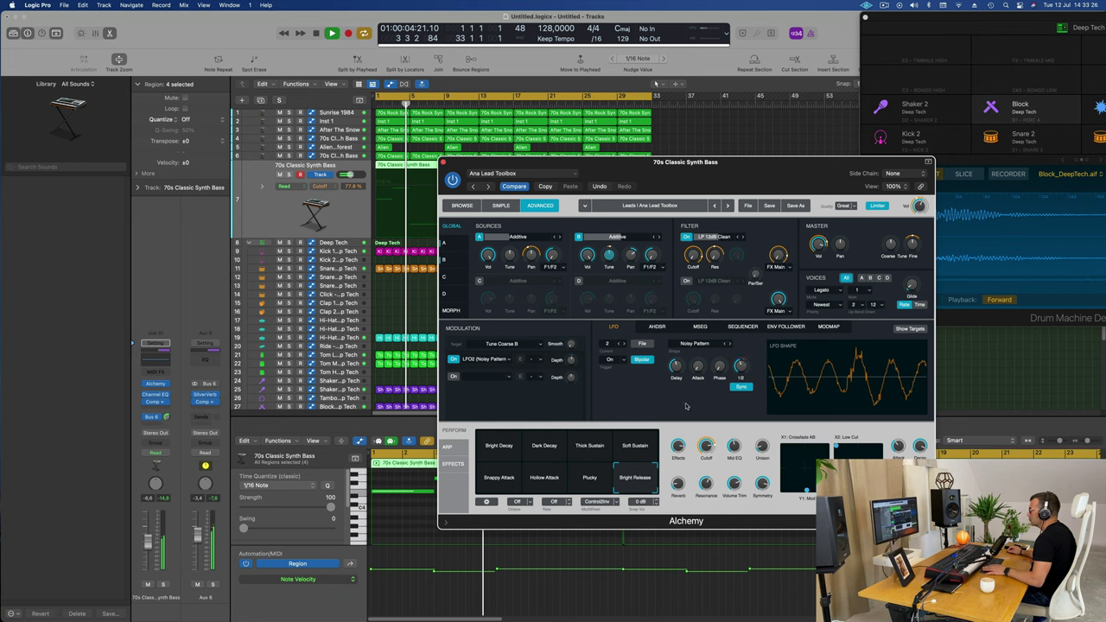
Restart playback from the beginning and lower LFO2's modulation depth on Tune Coarse B.
key(Return)
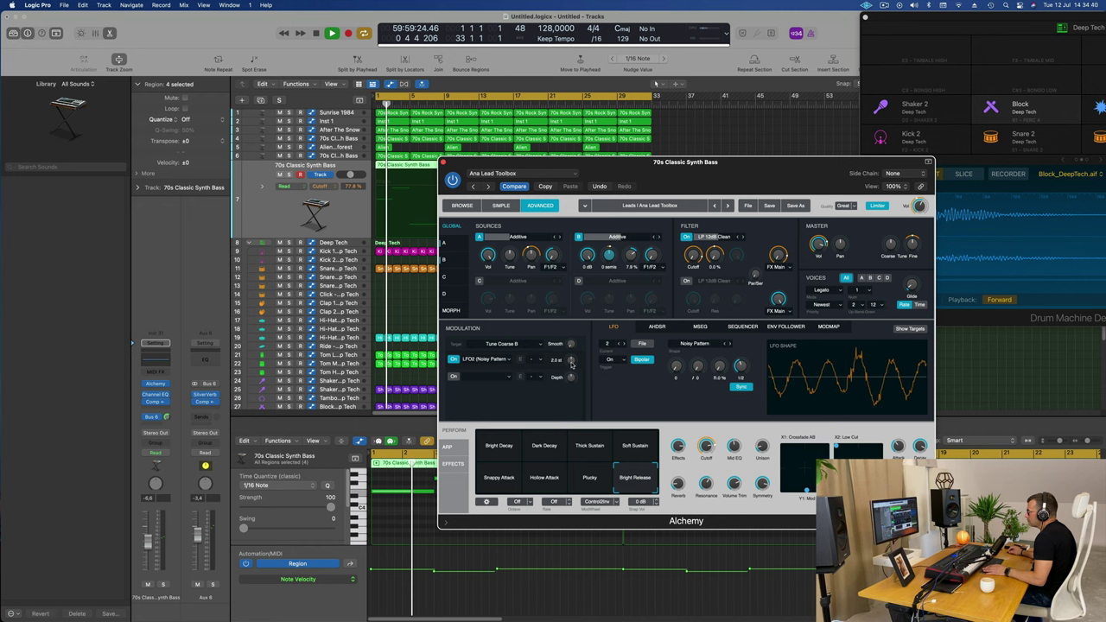
drag(571, 364, 571, 367)
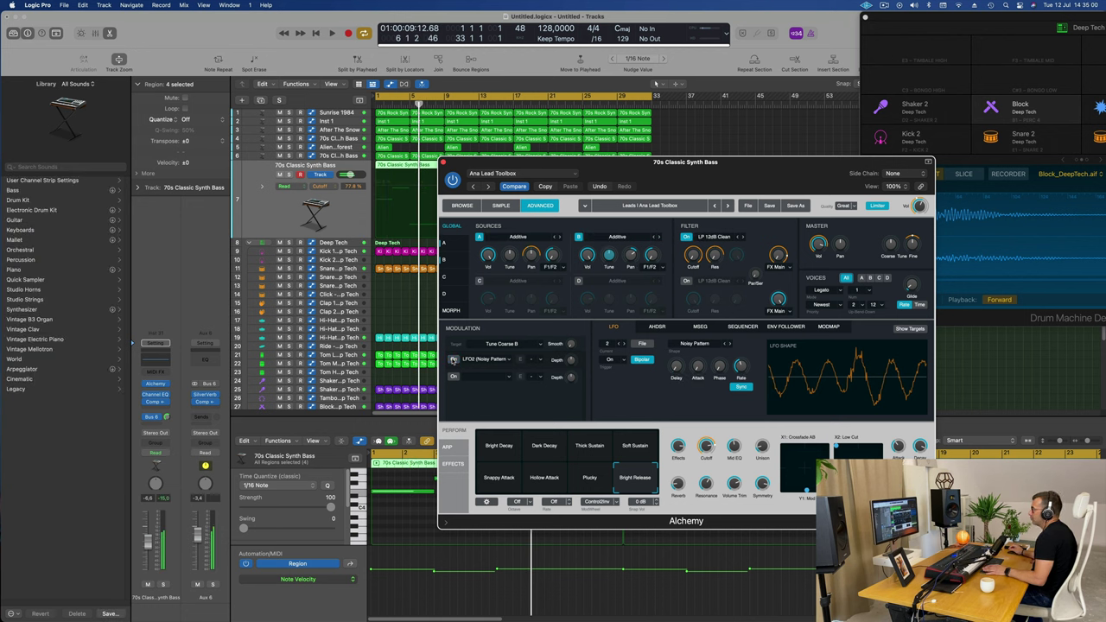
Compare the track's opening with LFO2's Tune Coarse B modulation off and on, moving Alchemy's window clear of the arrangement.
key(Return)
key(space)
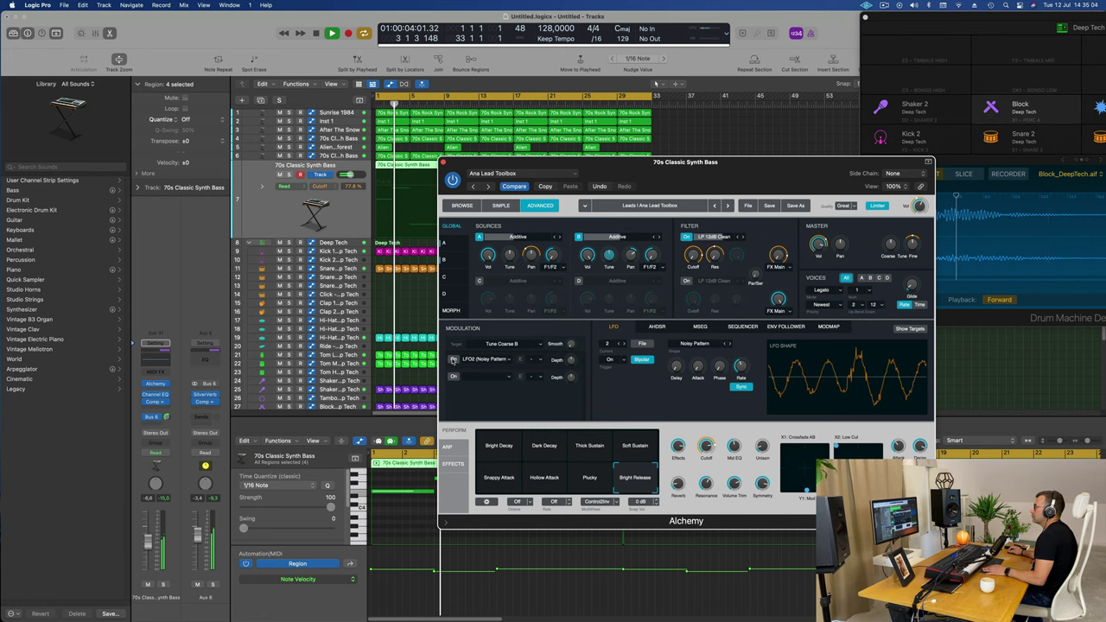
key(space)
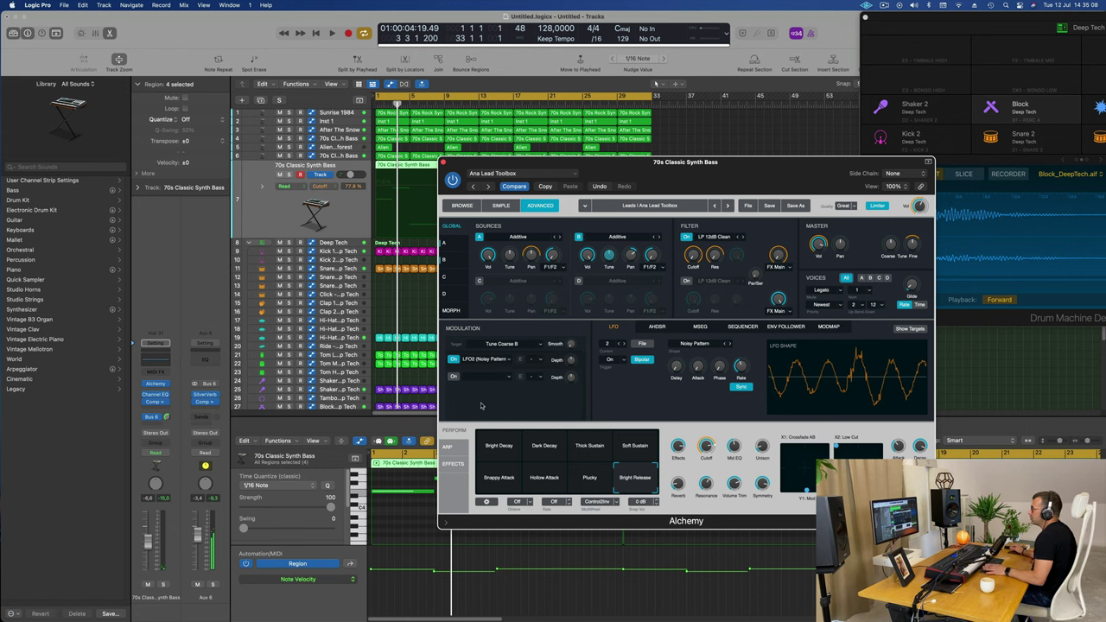
key(Return)
key(space)
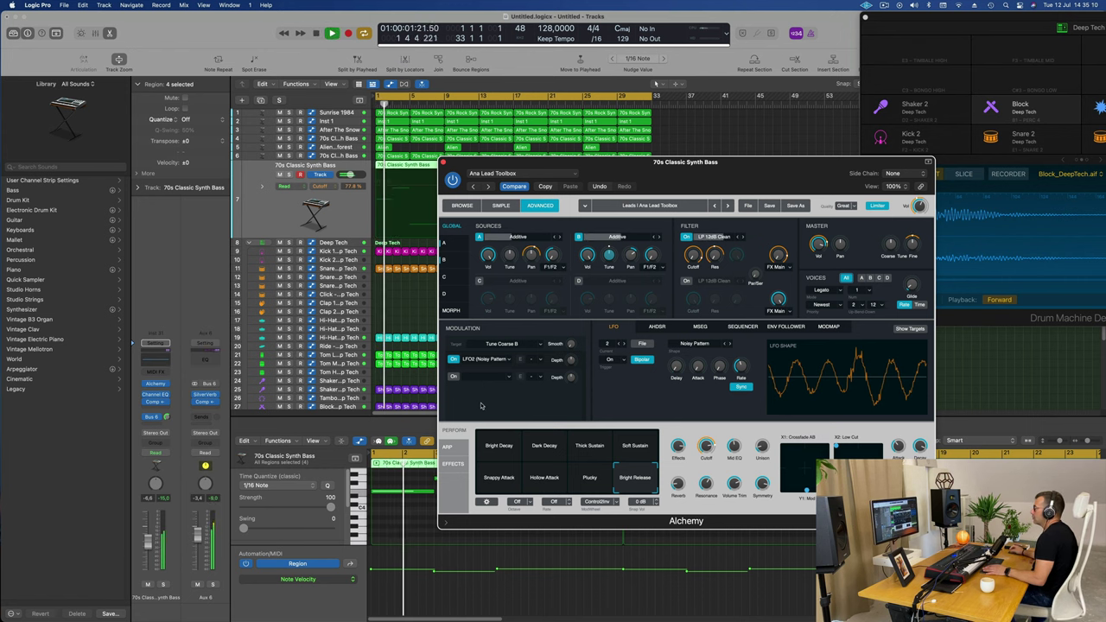
drag(756, 173, 846, 115)
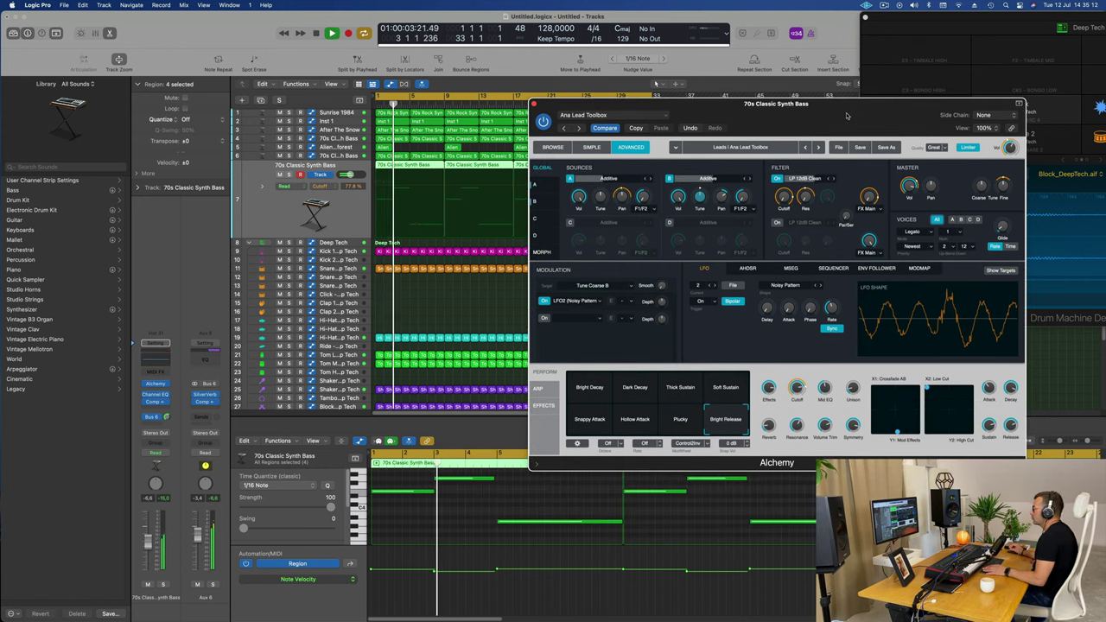